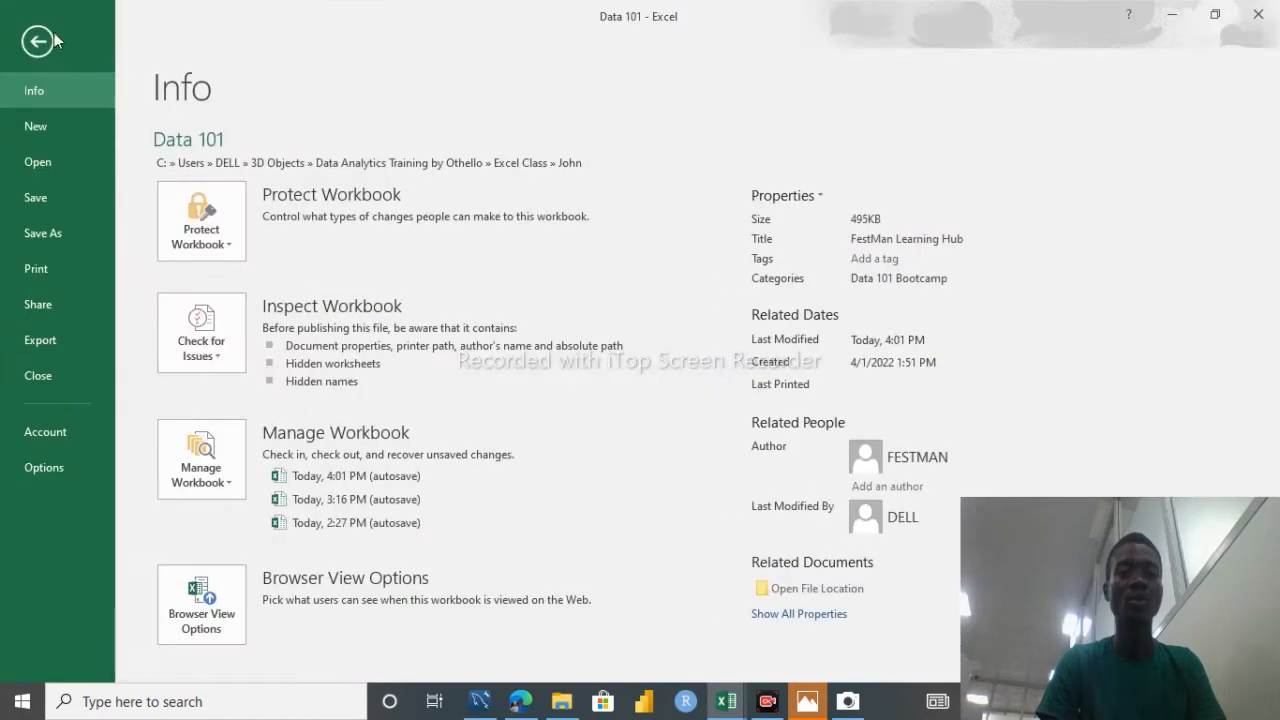
Step: Leave the file info view and look through the worksheets from Database features to VLOOKUP, returning to Database features
click(48, 38)
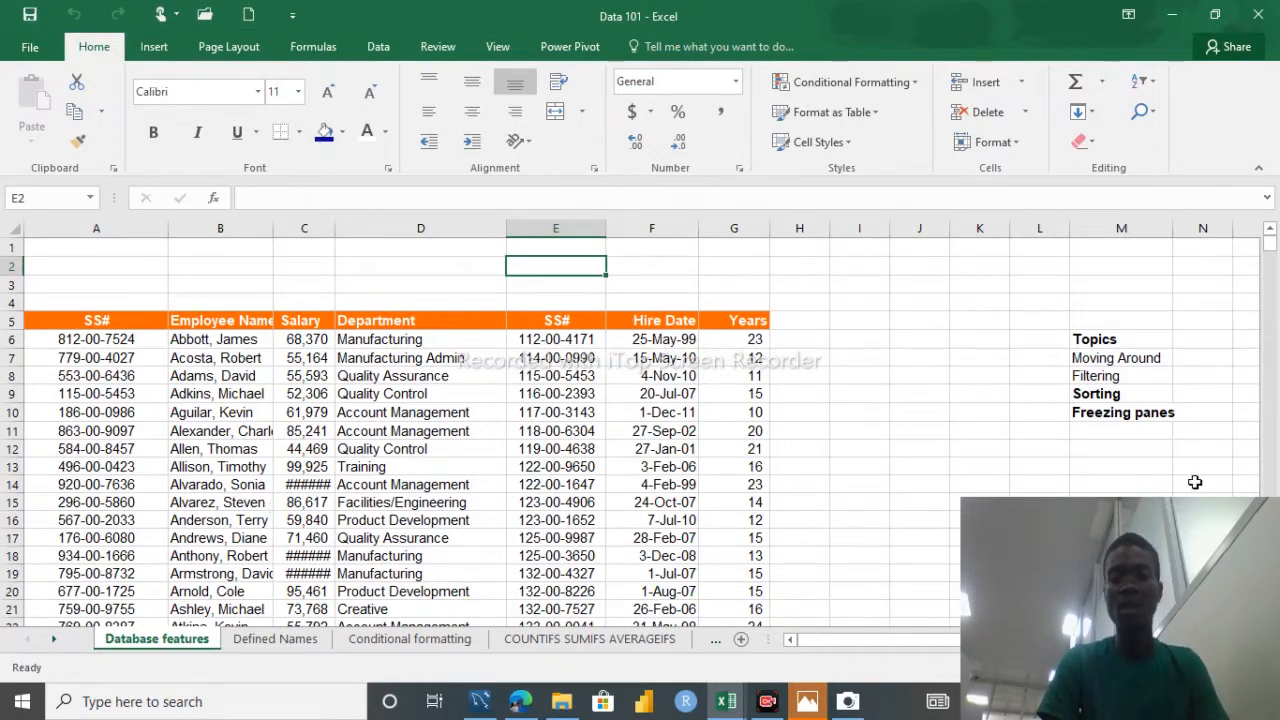
click(1268, 470)
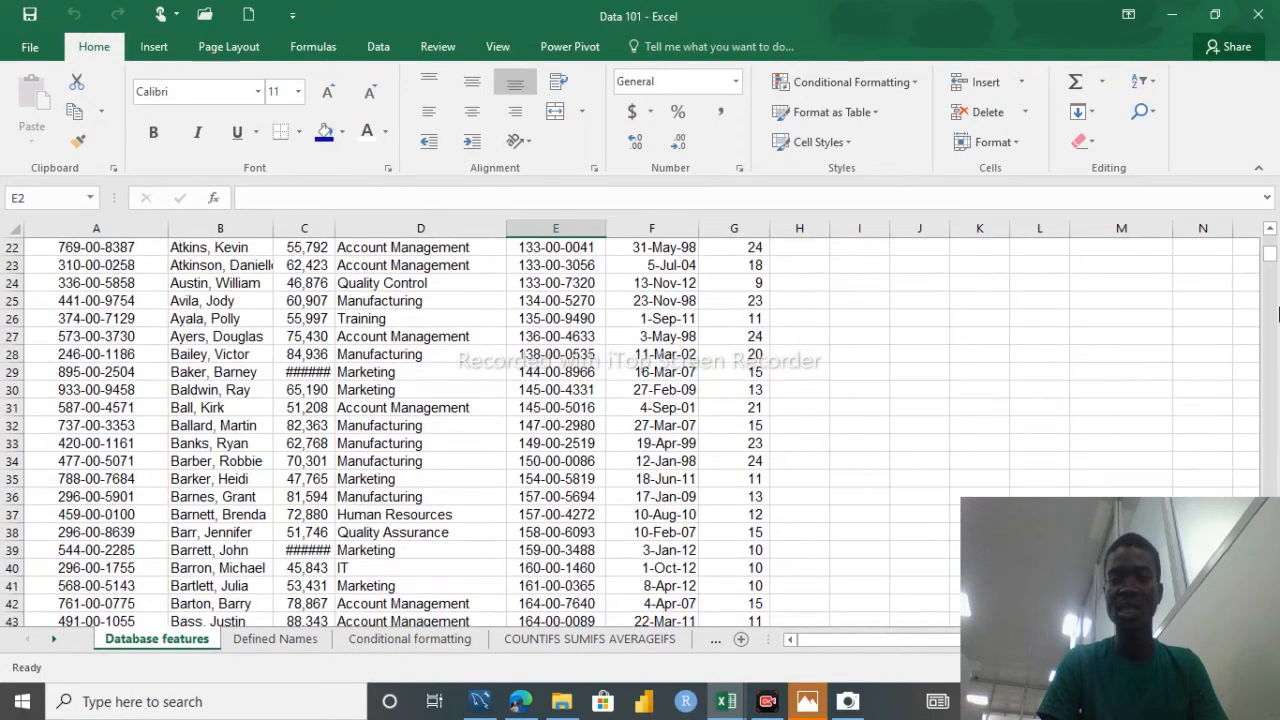
drag(1273, 258, 1274, 237)
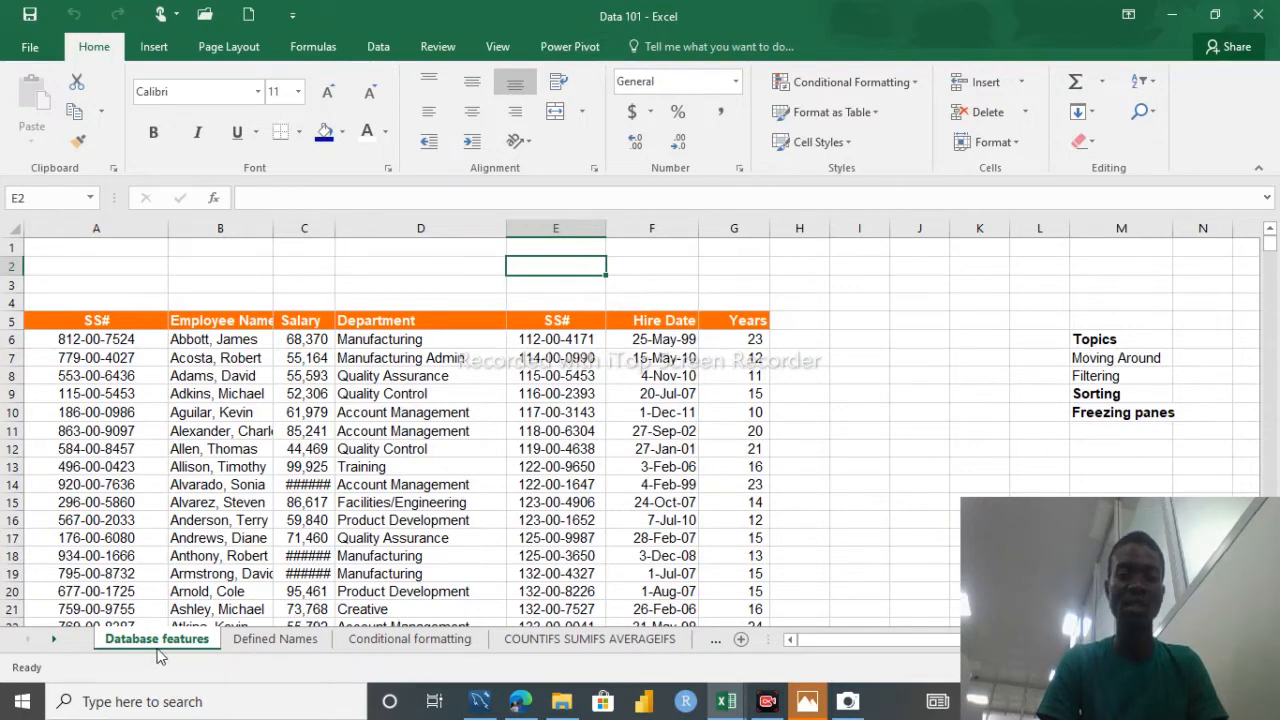
click(264, 640)
click(375, 645)
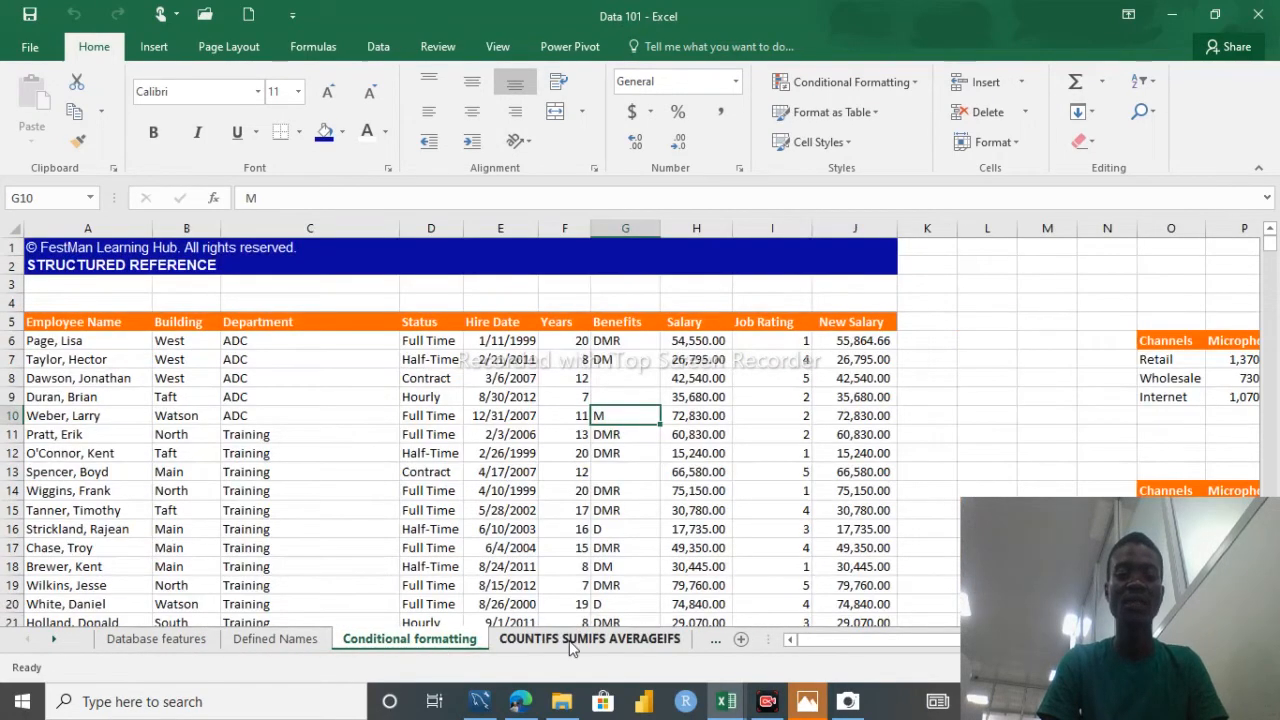
click(573, 645)
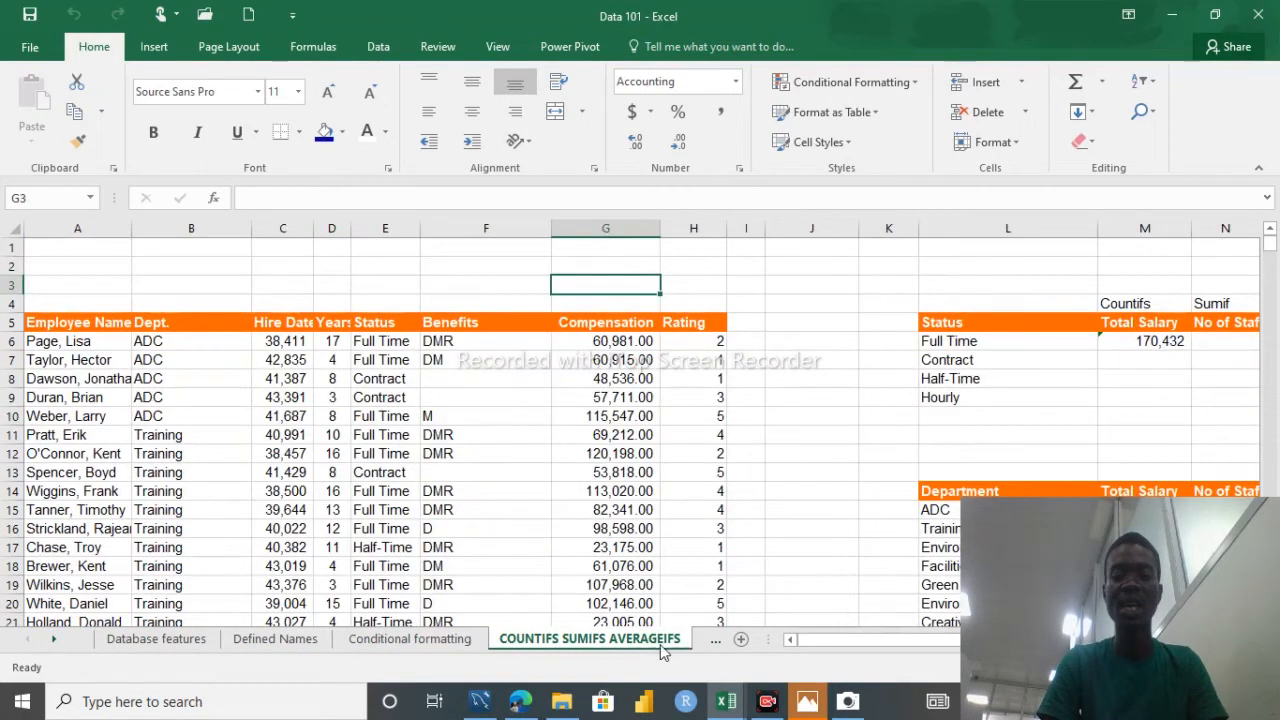
click(717, 641)
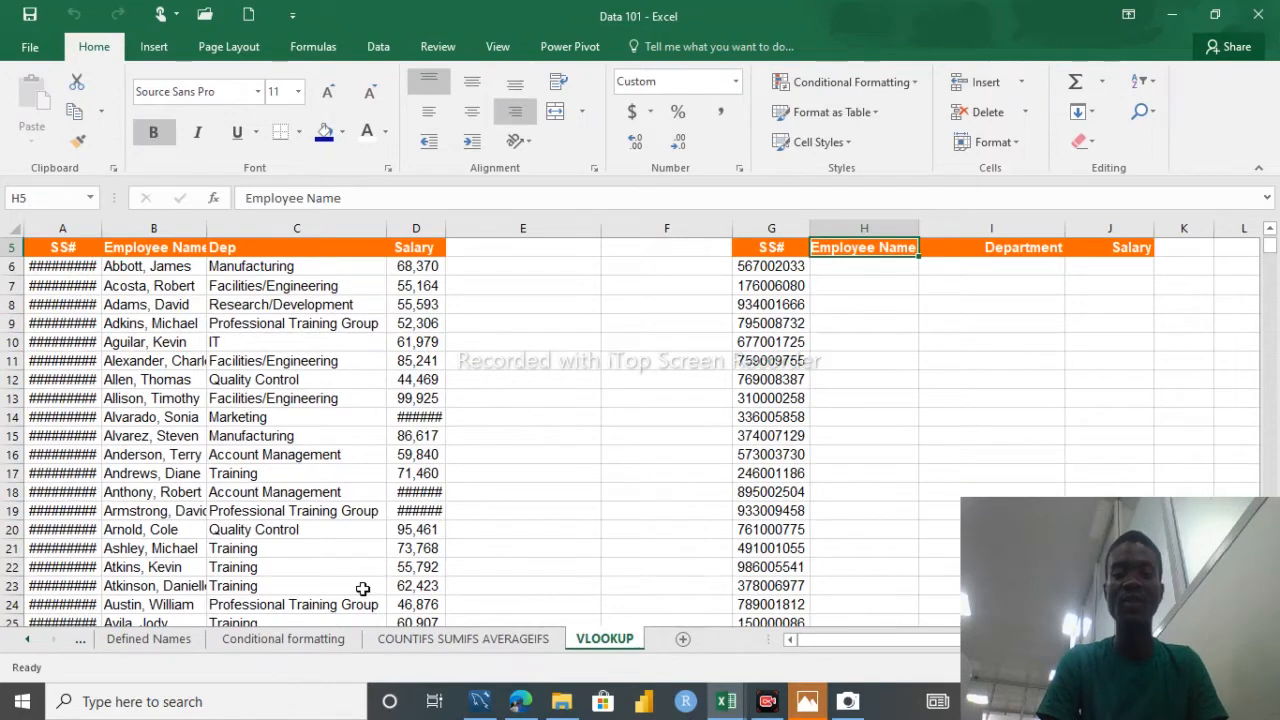
click(73, 639)
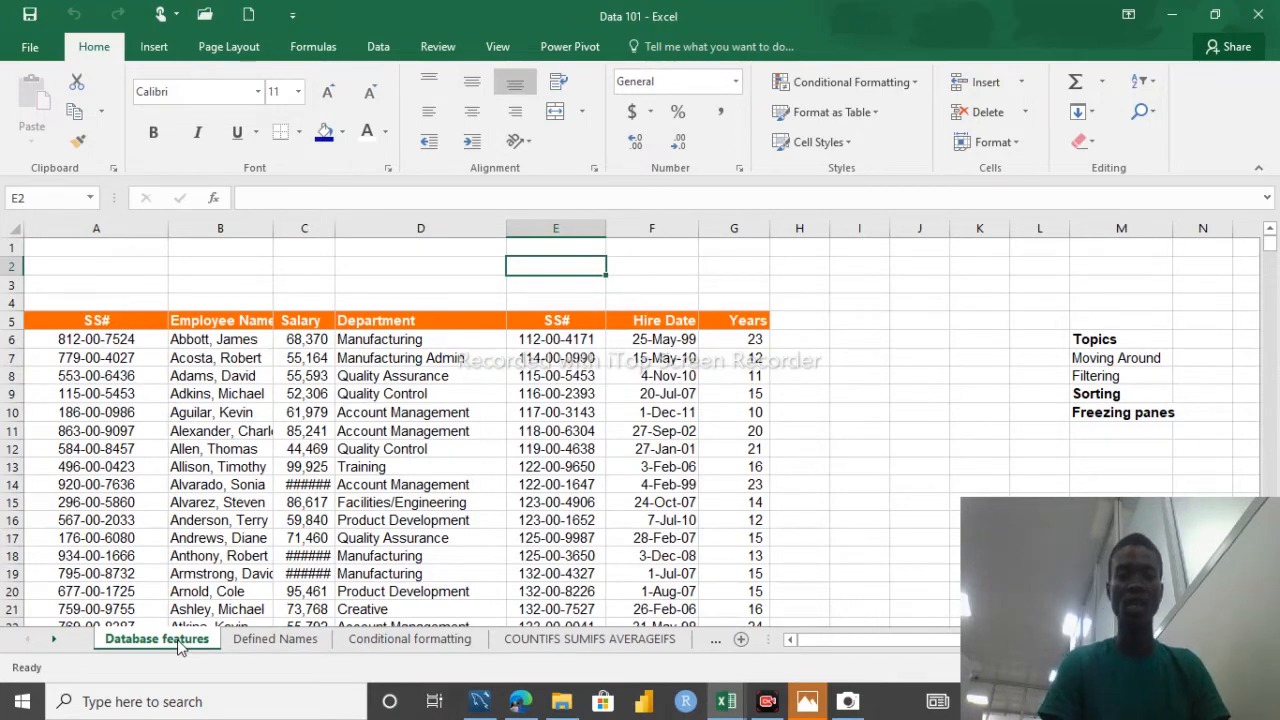
Step: Go from cell A1 to the last data row, the sheet's final row, and its final column on Database features
click(54, 252)
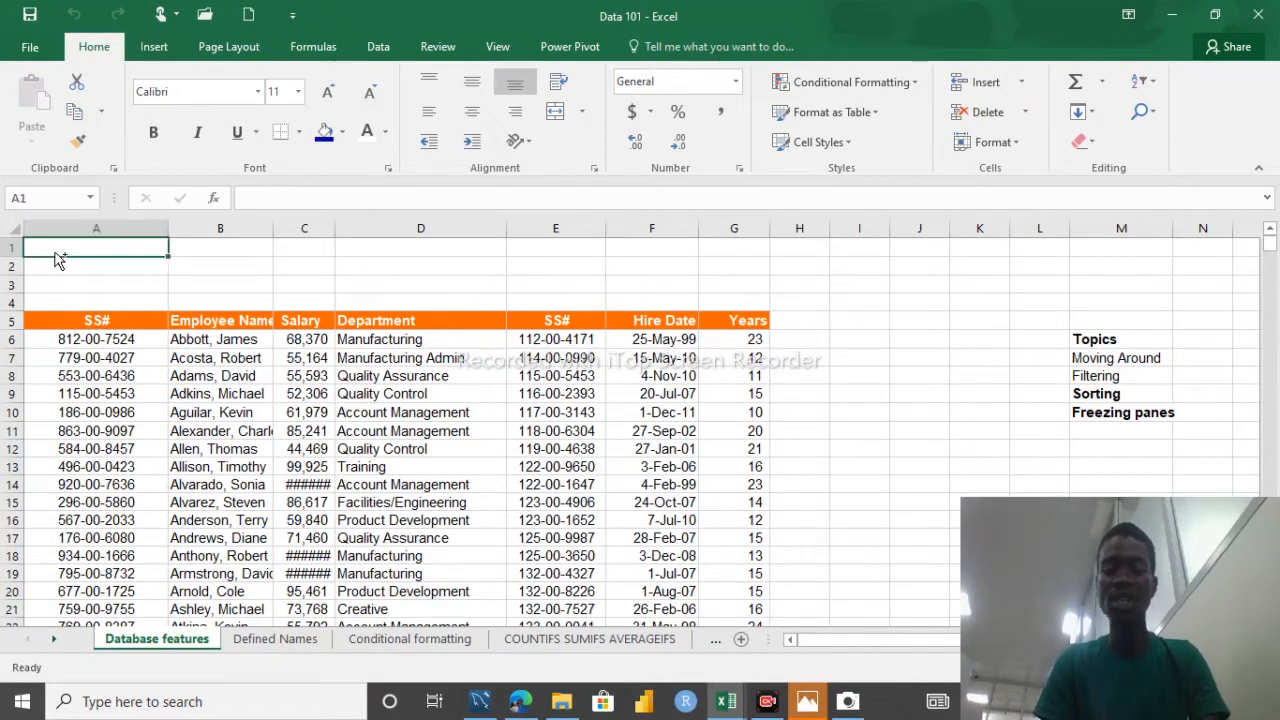
key(shift+Down)
key(shift+Down)
key(shift+Down)
key(shift+Down)
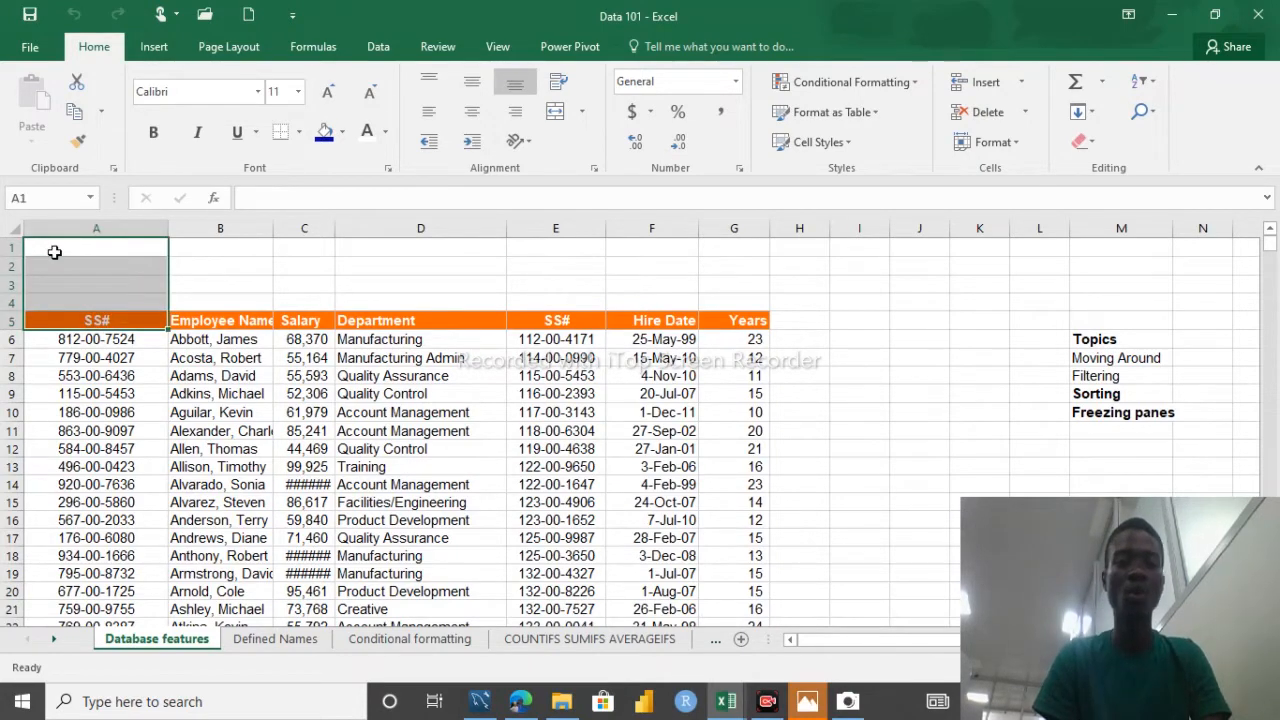
key(ctrl+Down)
key(ctrl+Down)
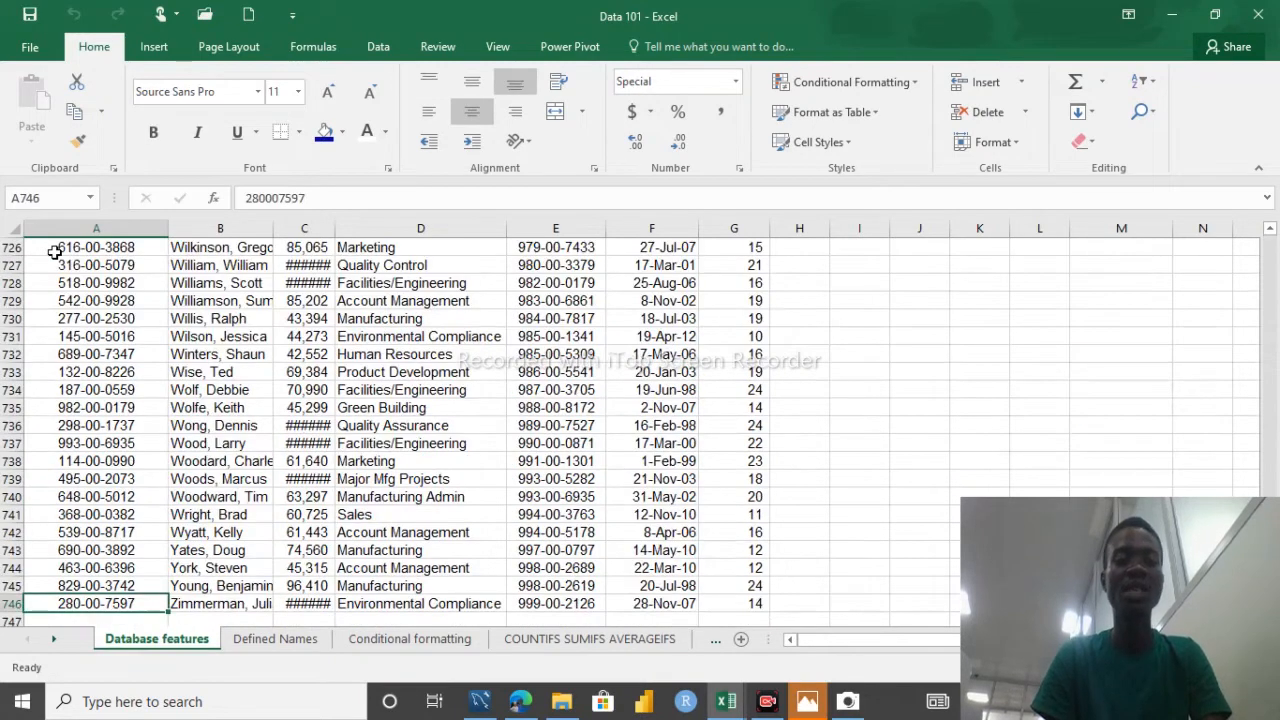
key(ctrl+Down)
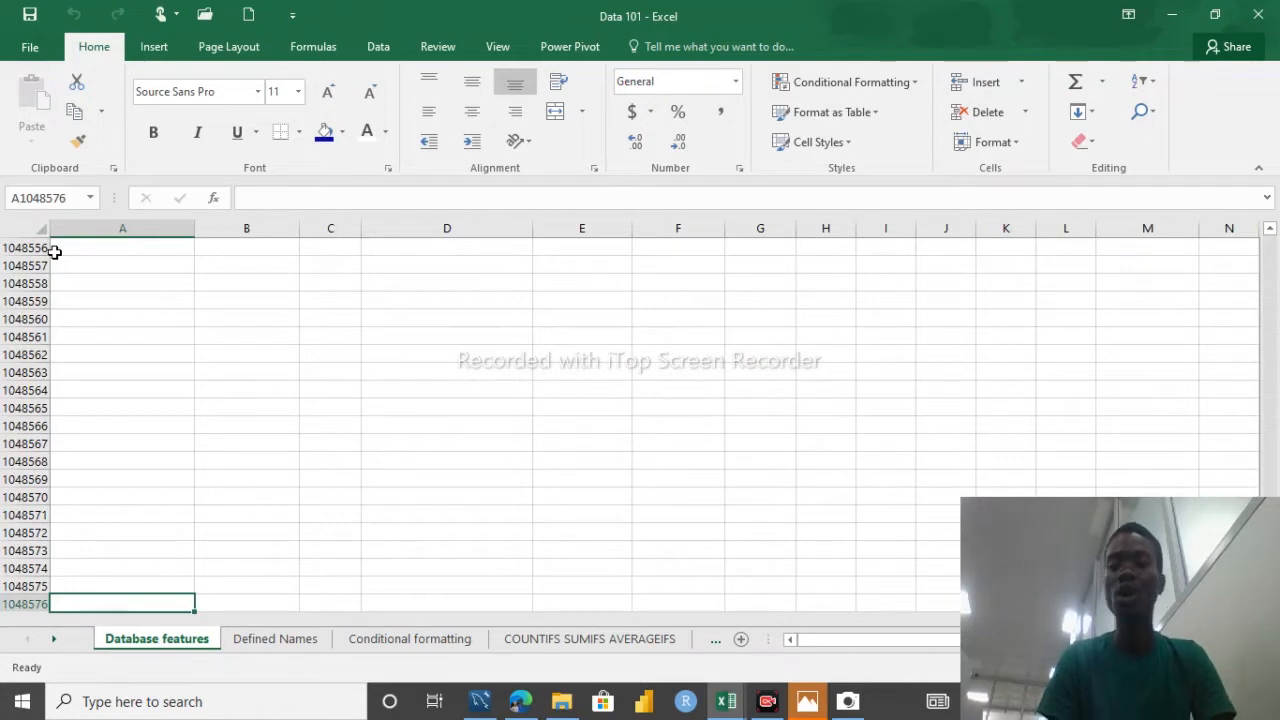
key(ctrl+Right)
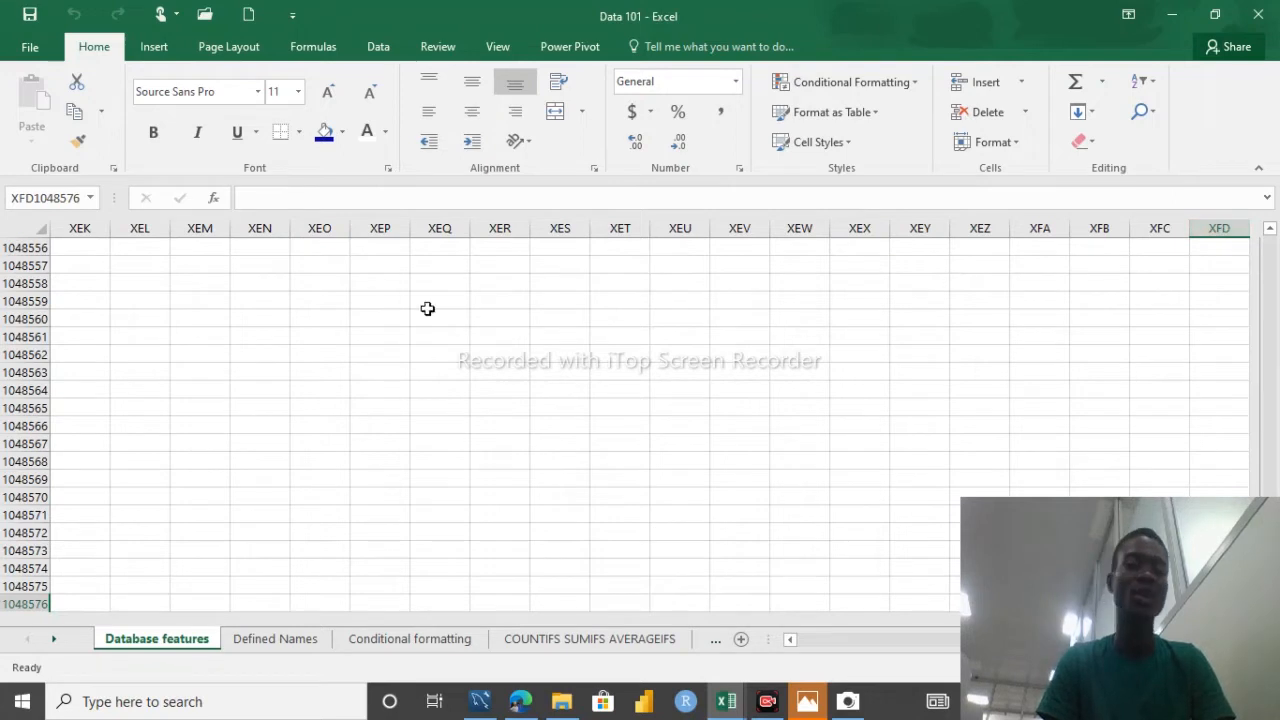
Step: Return from the far corner of the Database features sheet to cell A1
click(63, 356)
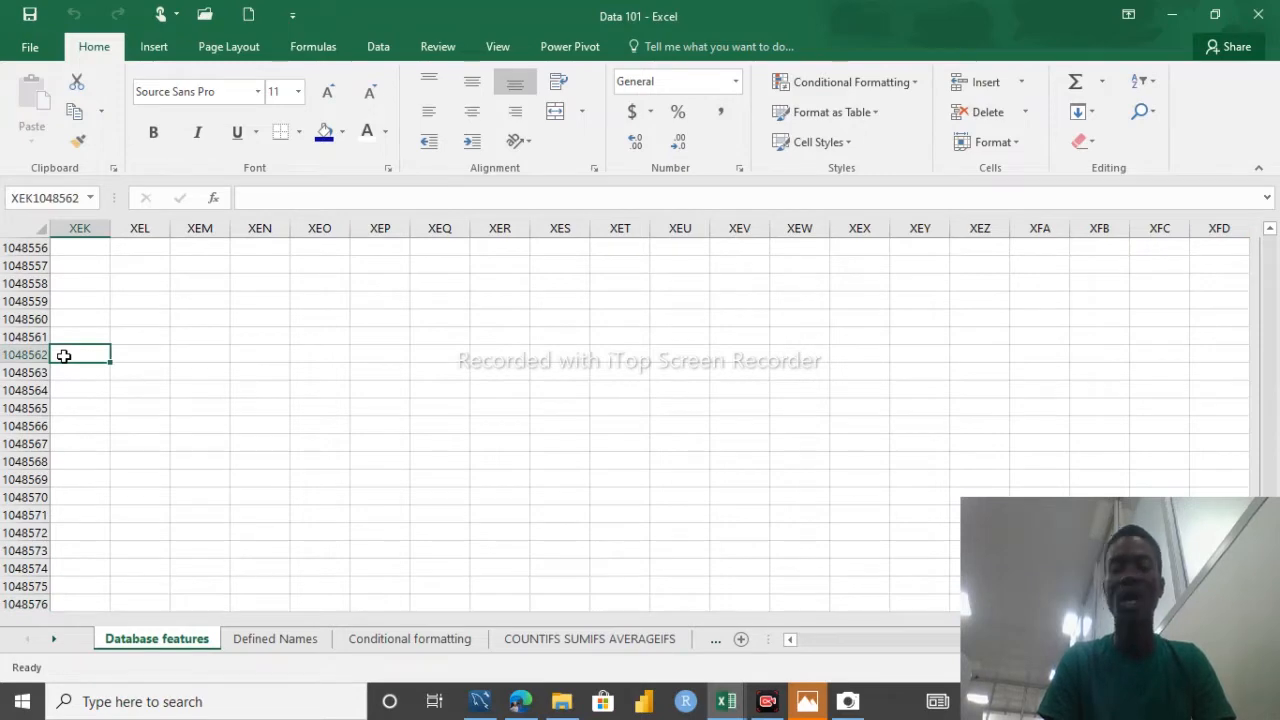
key(ctrl+Left)
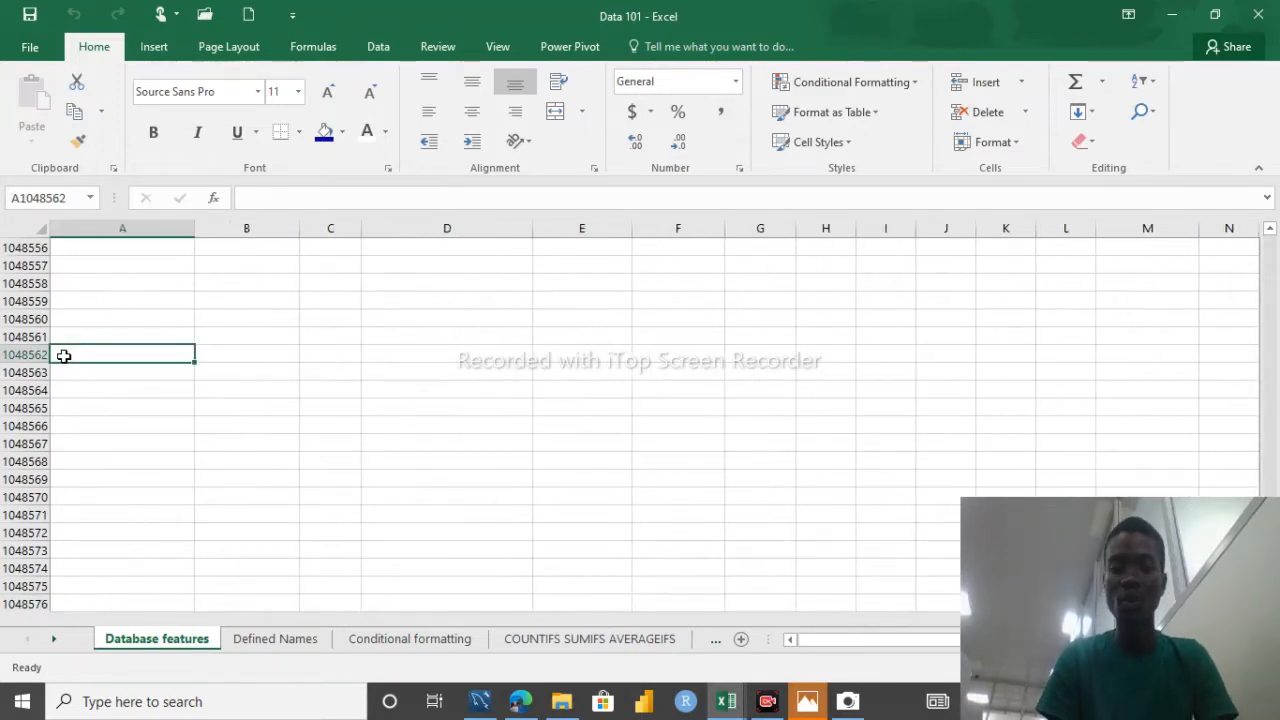
key(ctrl+Up)
key(ctrl+Up)
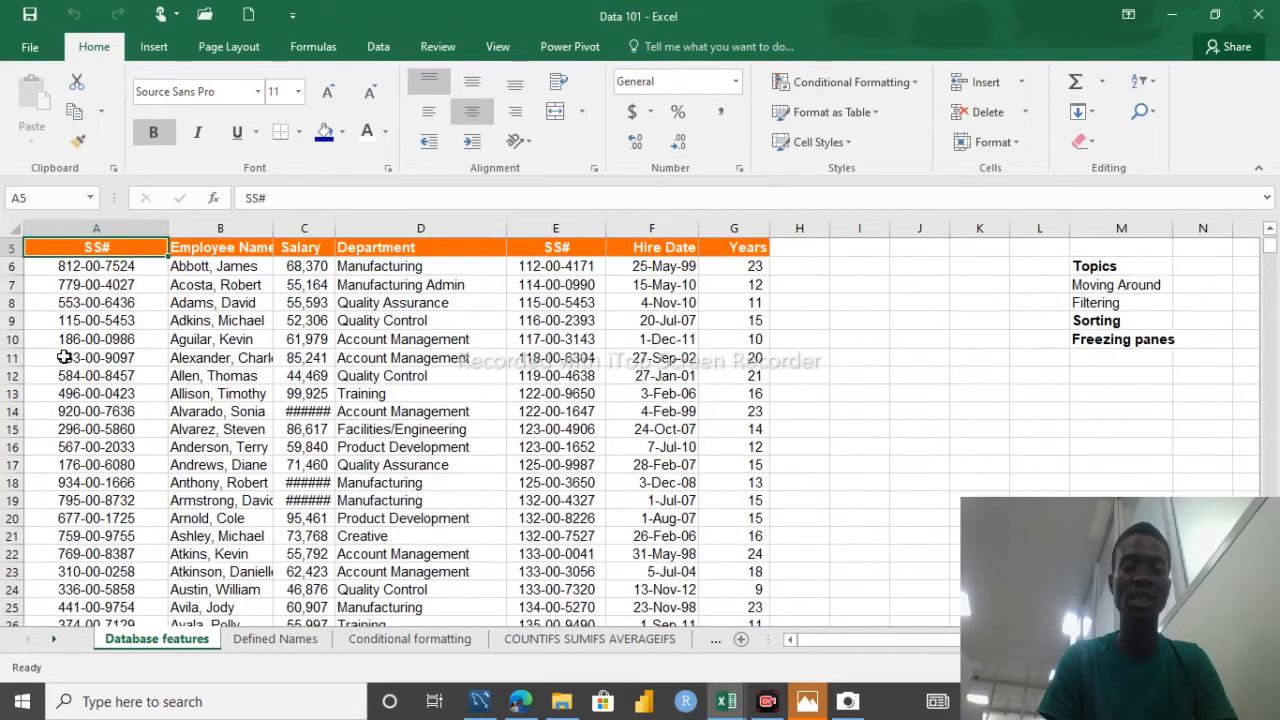
key(Up)
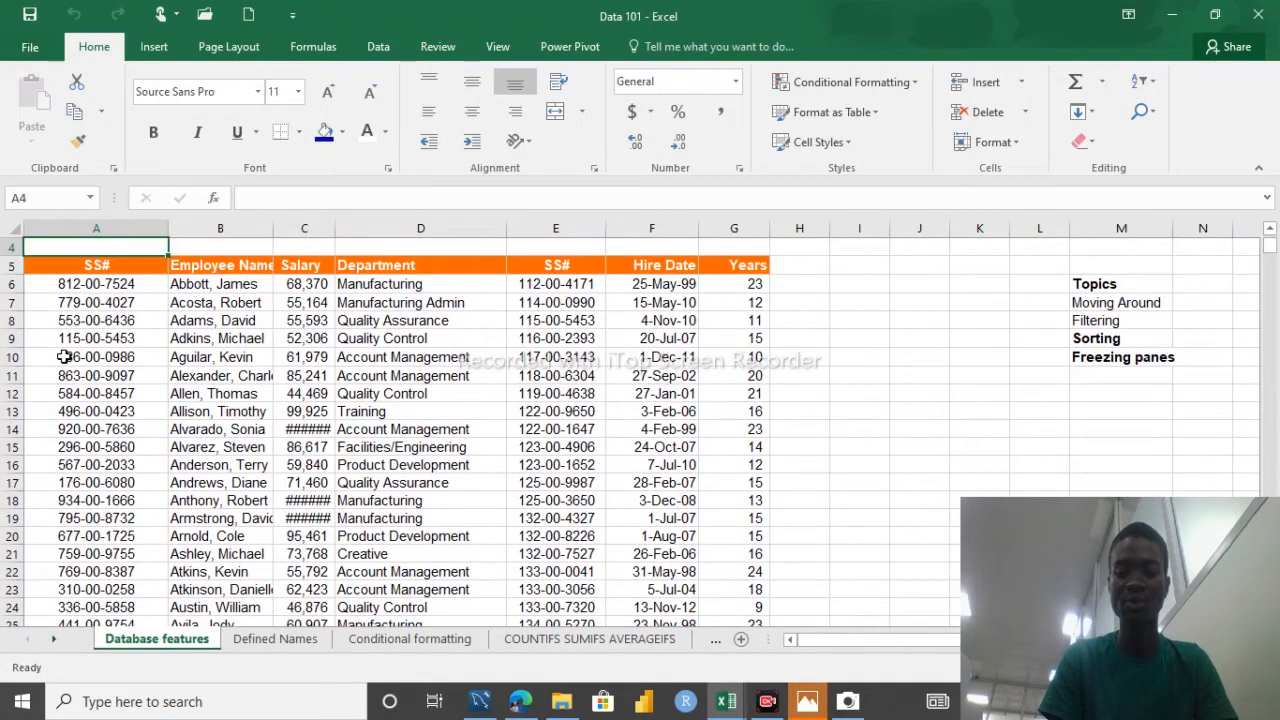
key(Up)
key(Up)
key(Up)
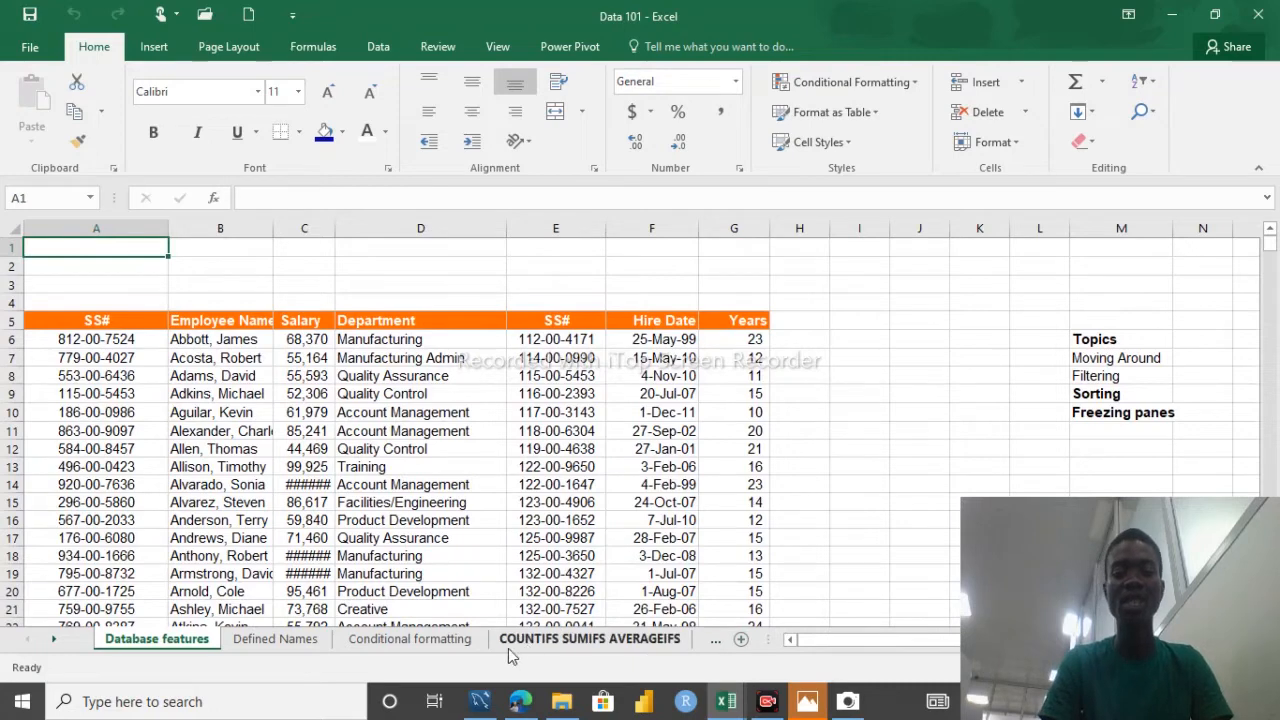
Step: Add a new worksheet after Database features and name it Table
click(741, 640)
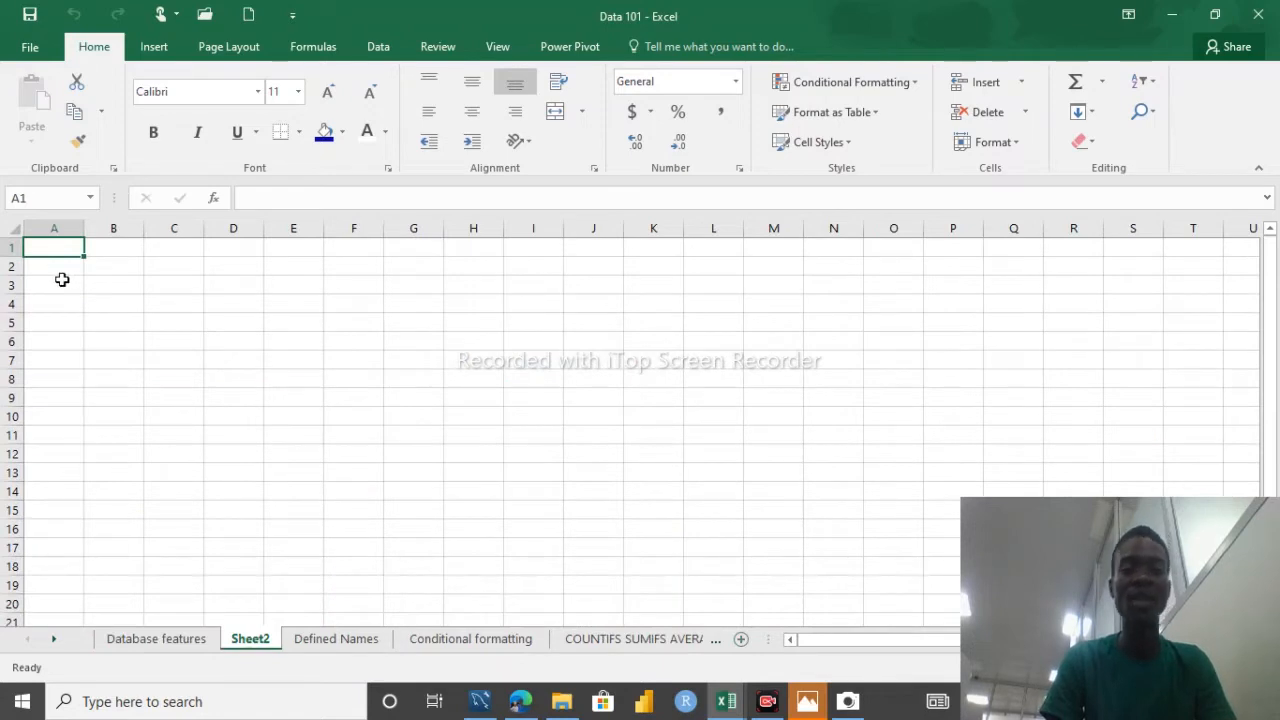
click(63, 279)
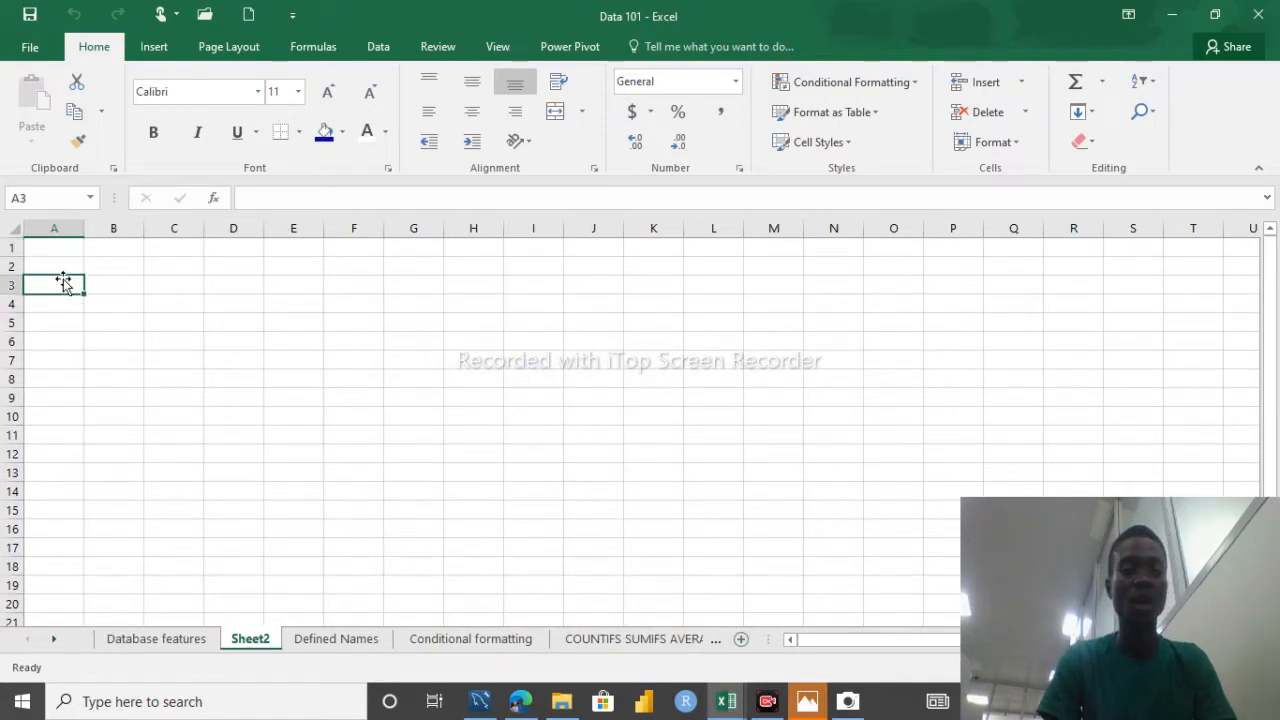
double_click(268, 646)
key(BackSpace)
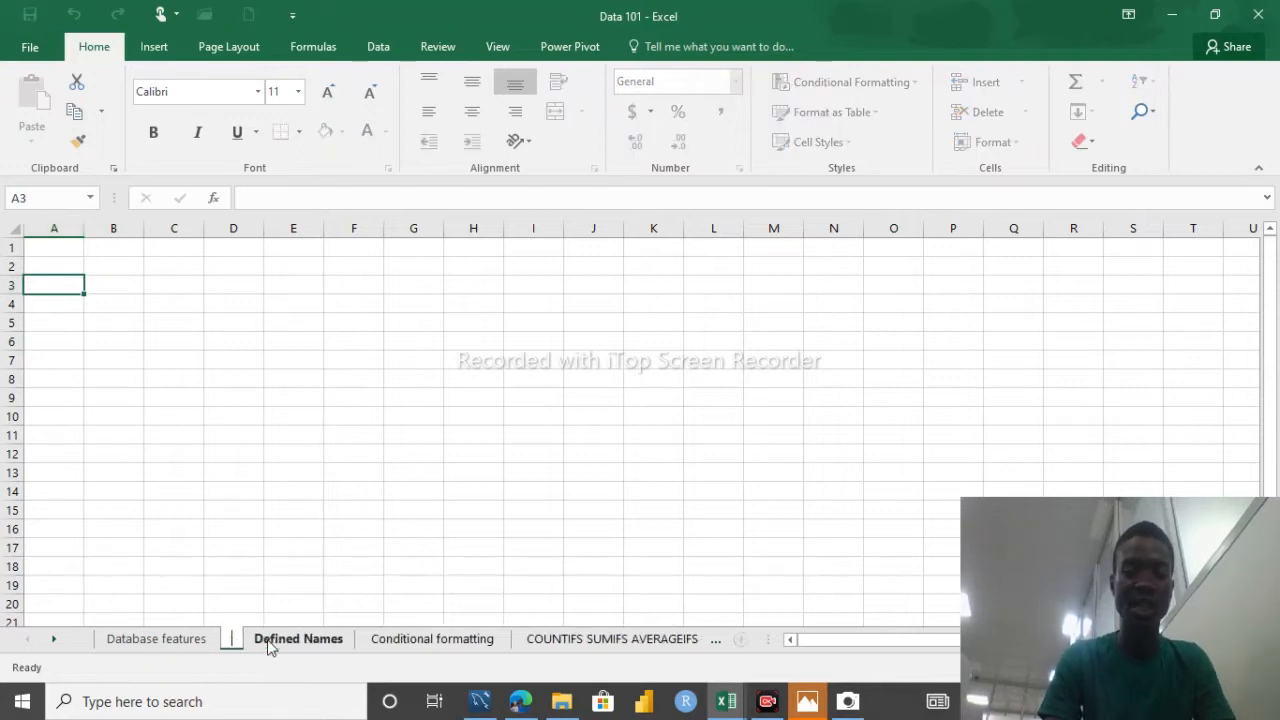
text(Table)
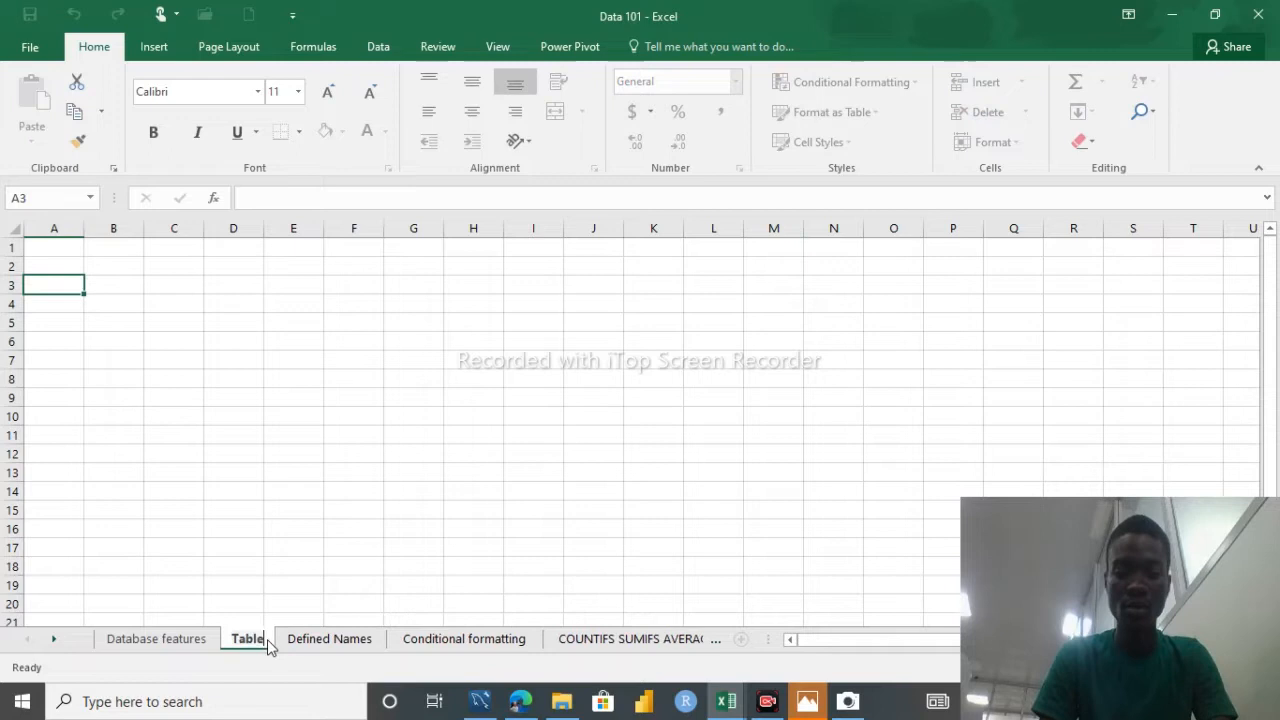
key(Return)
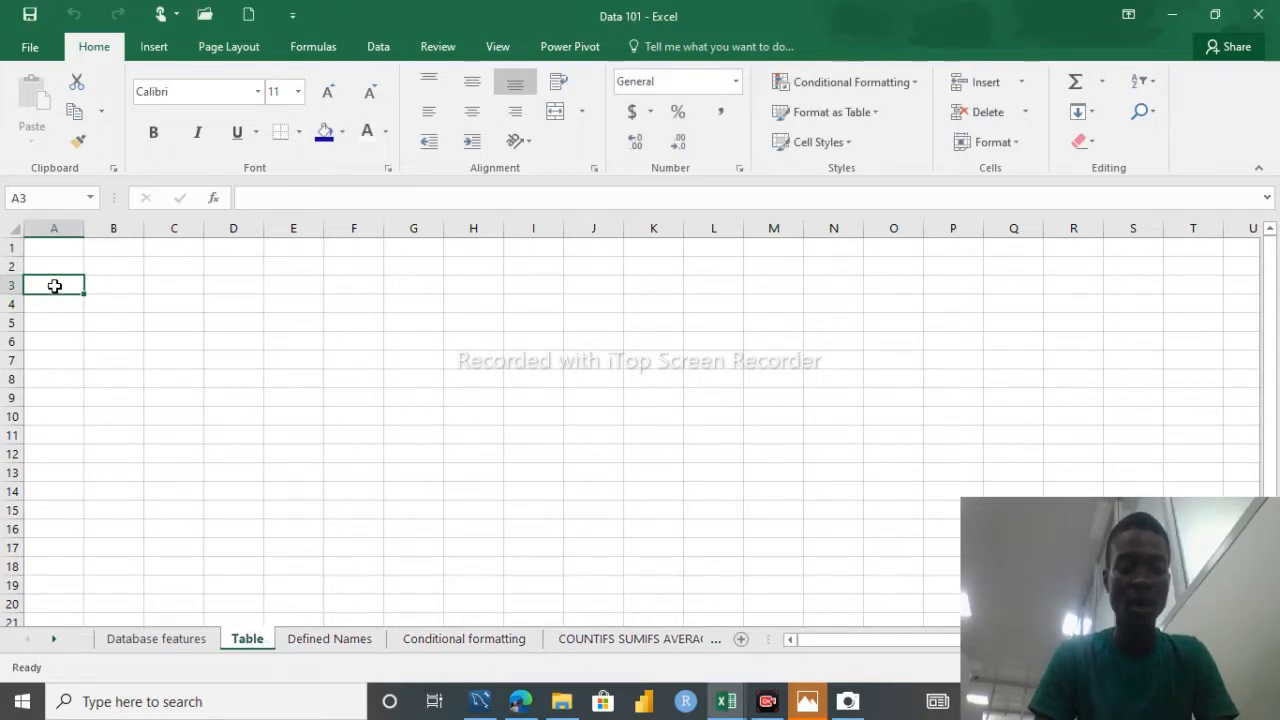
Step: Enter the headers Student Name, Level, Dept and School in cells A3 to D3 of the Table sheet
text(St)
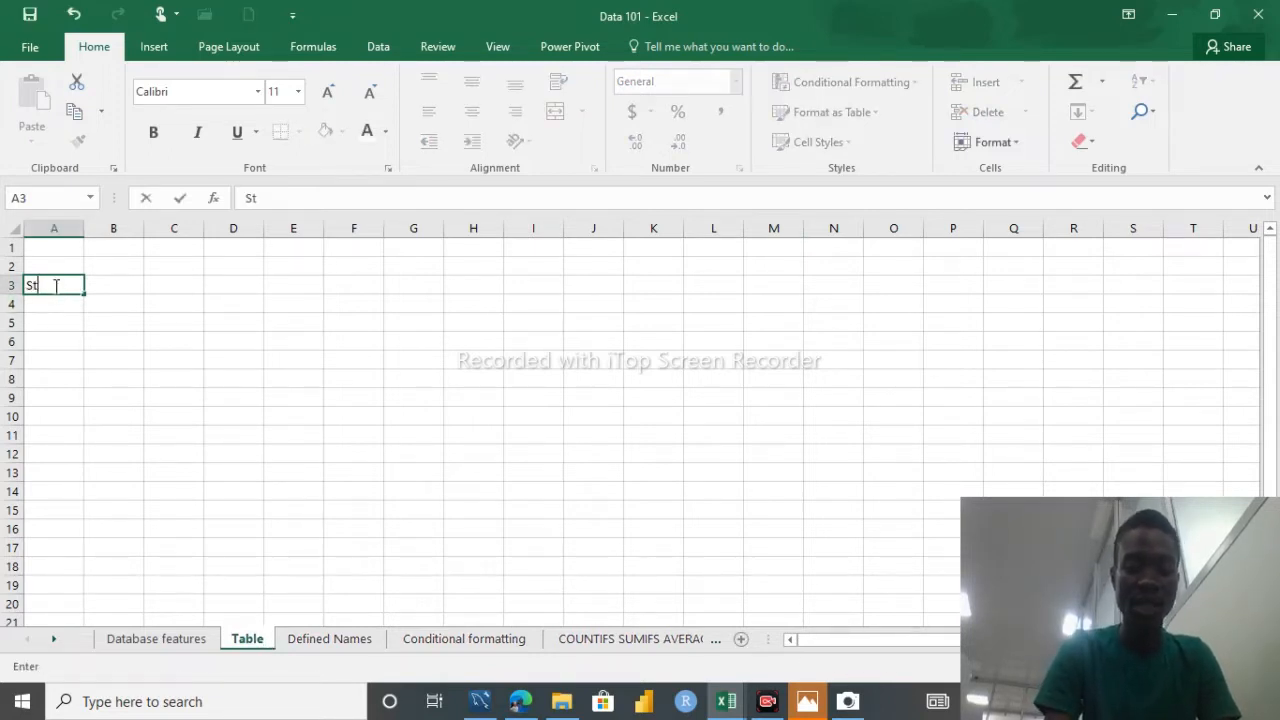
text(udent)
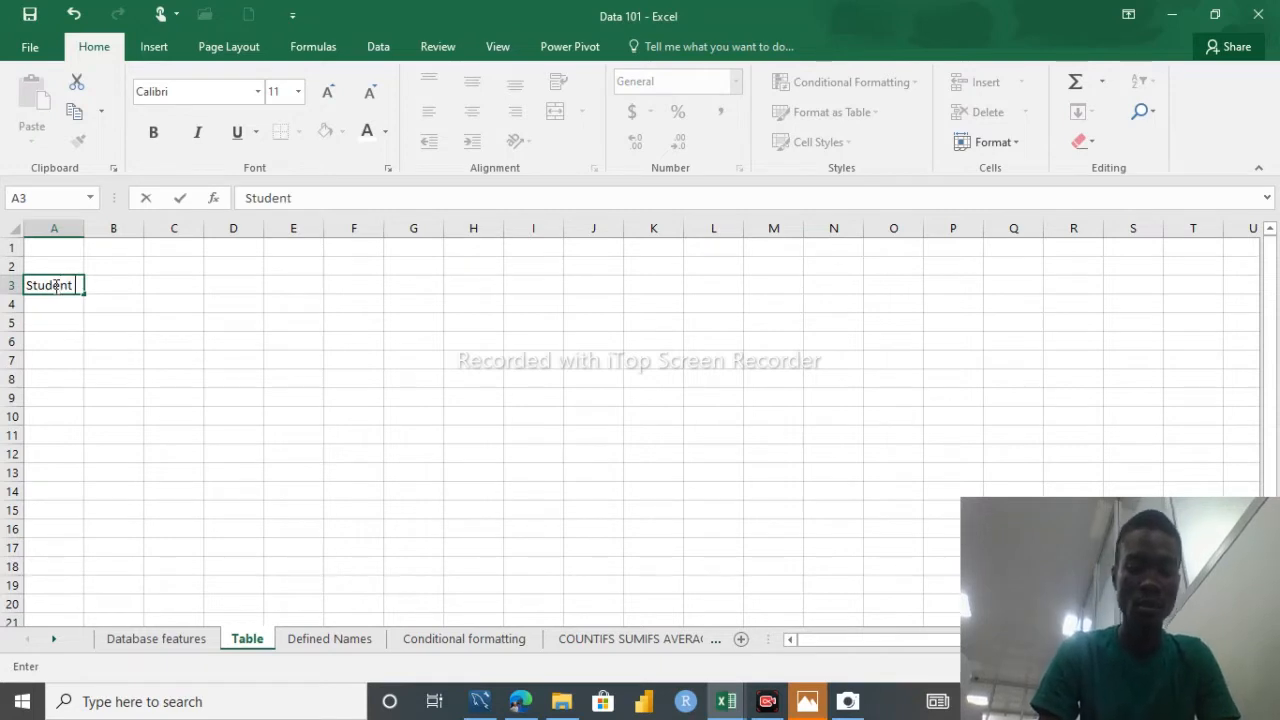
text( Name)
key(Tab)
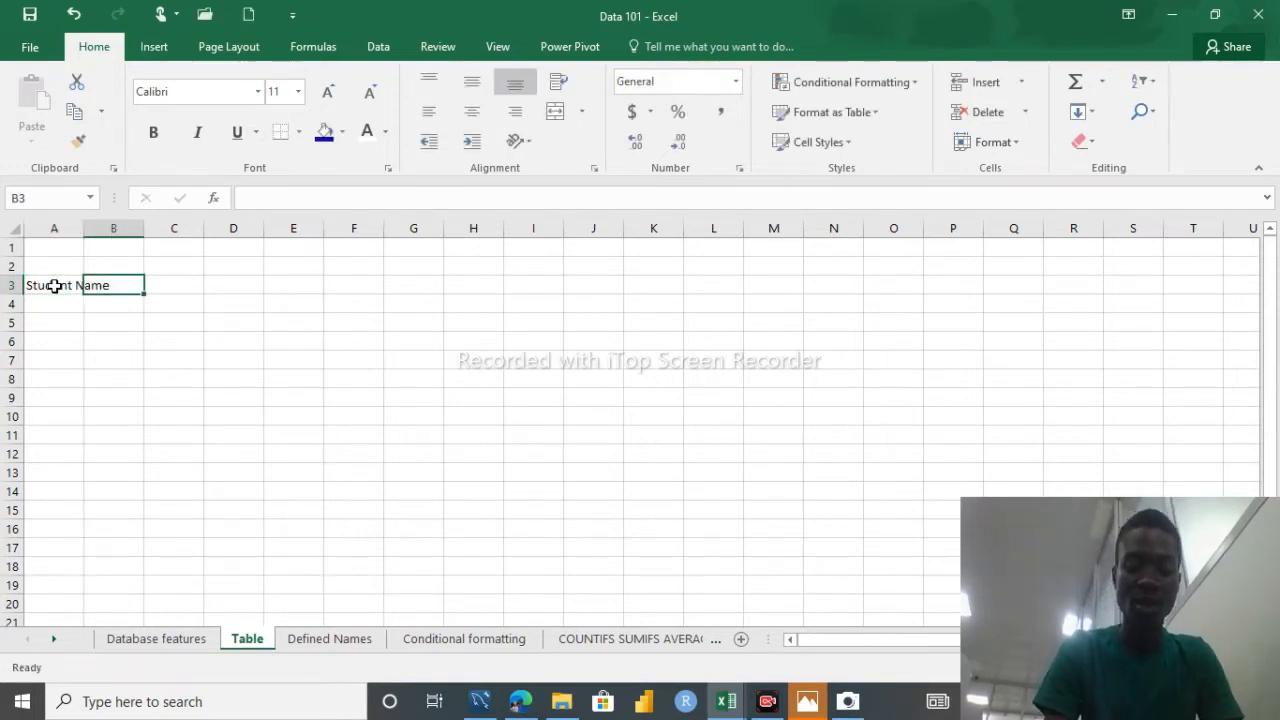
text(Level)
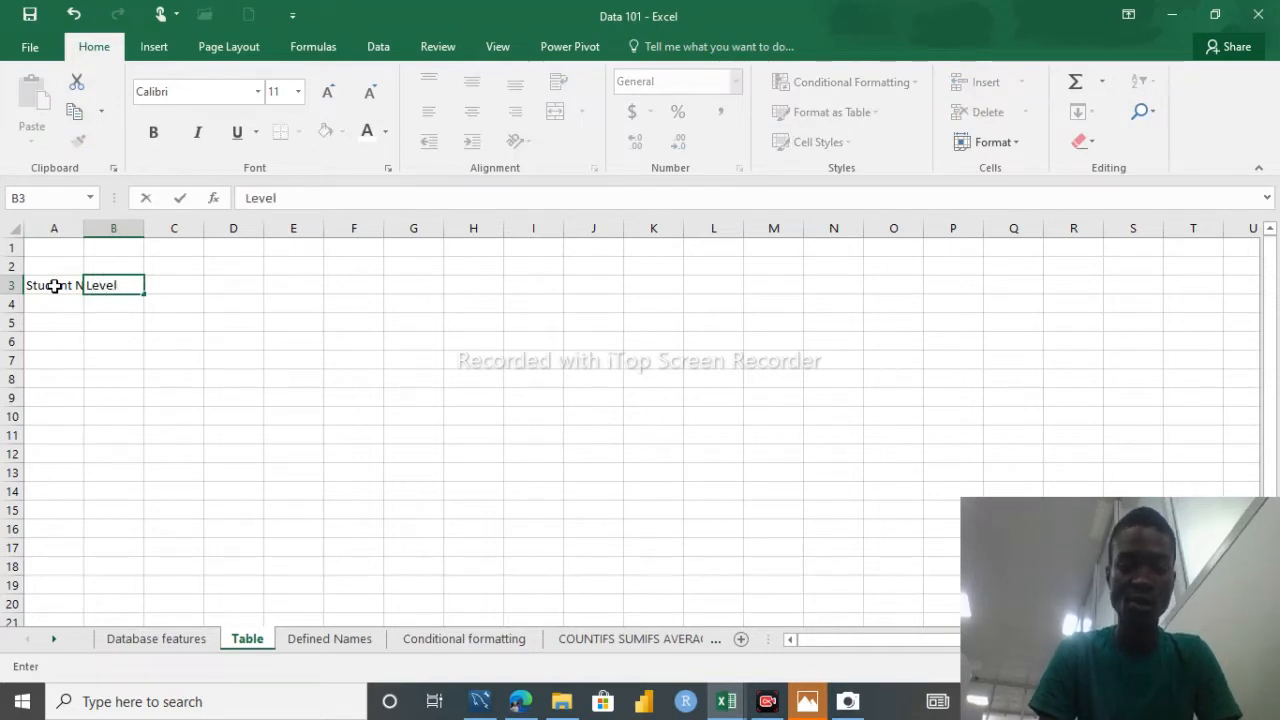
key(Tab)
text(D)
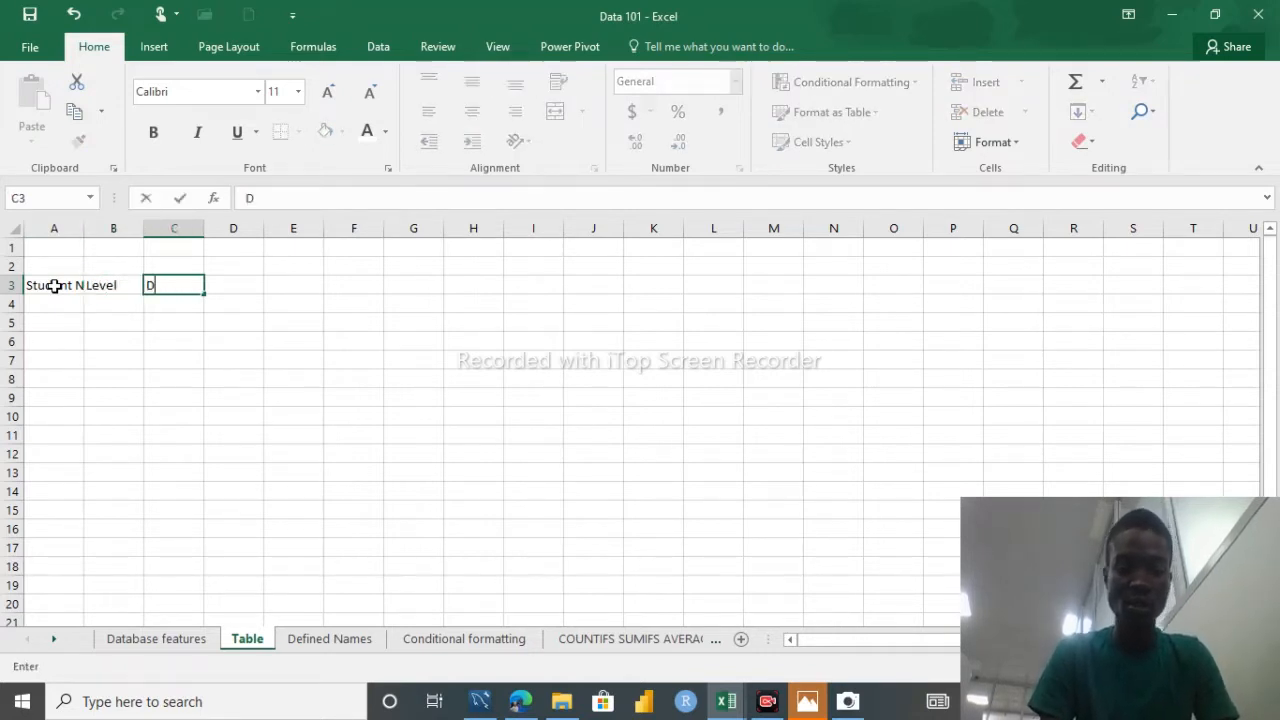
text(ept)
key(Tab)
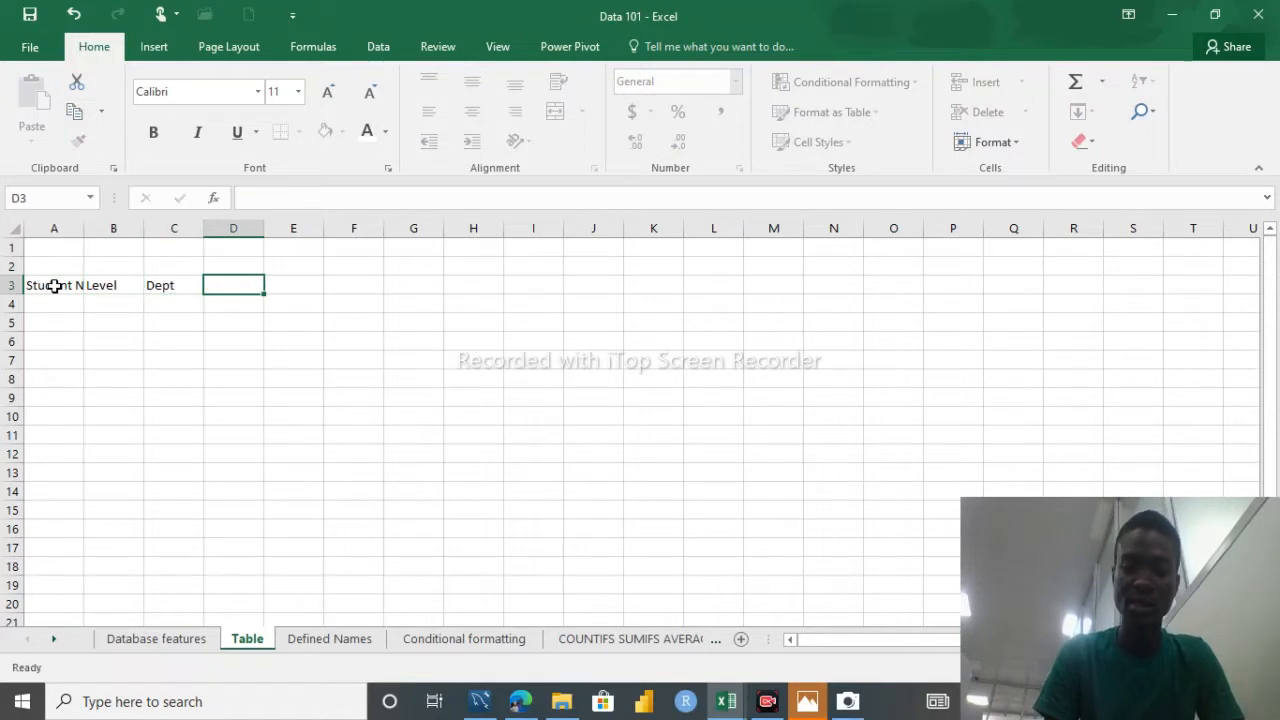
text(School)
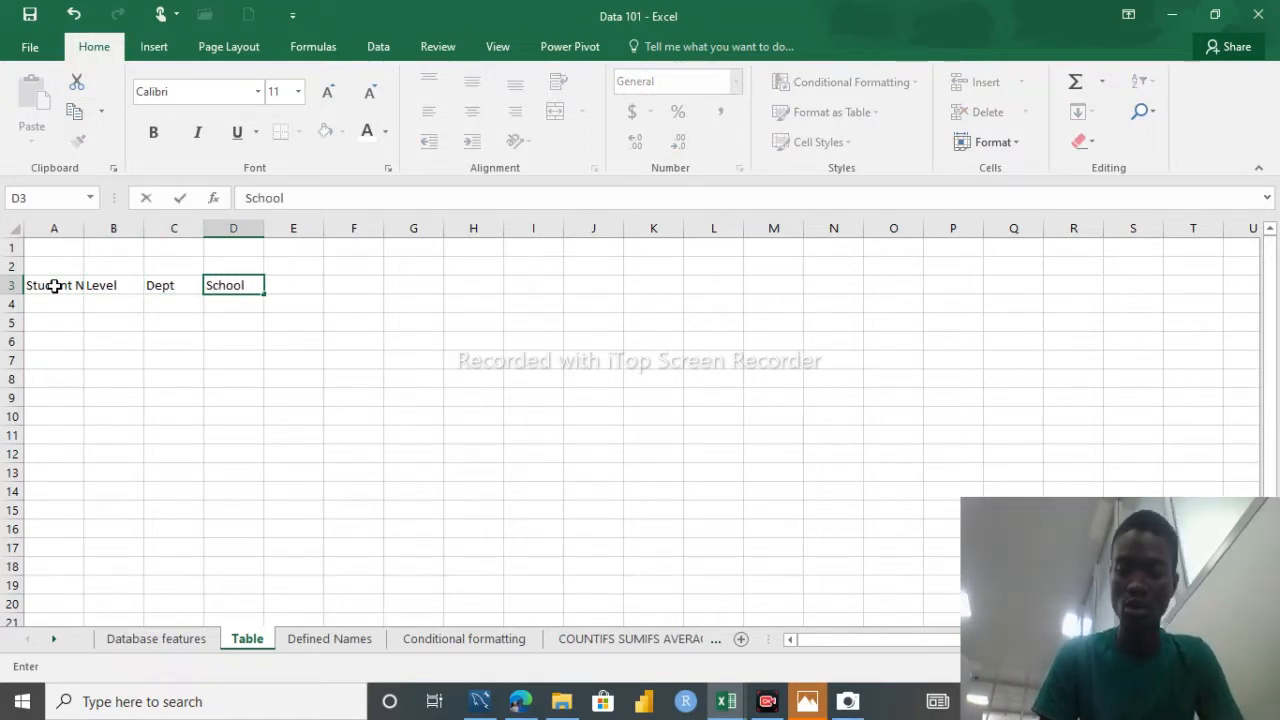
key(Return)
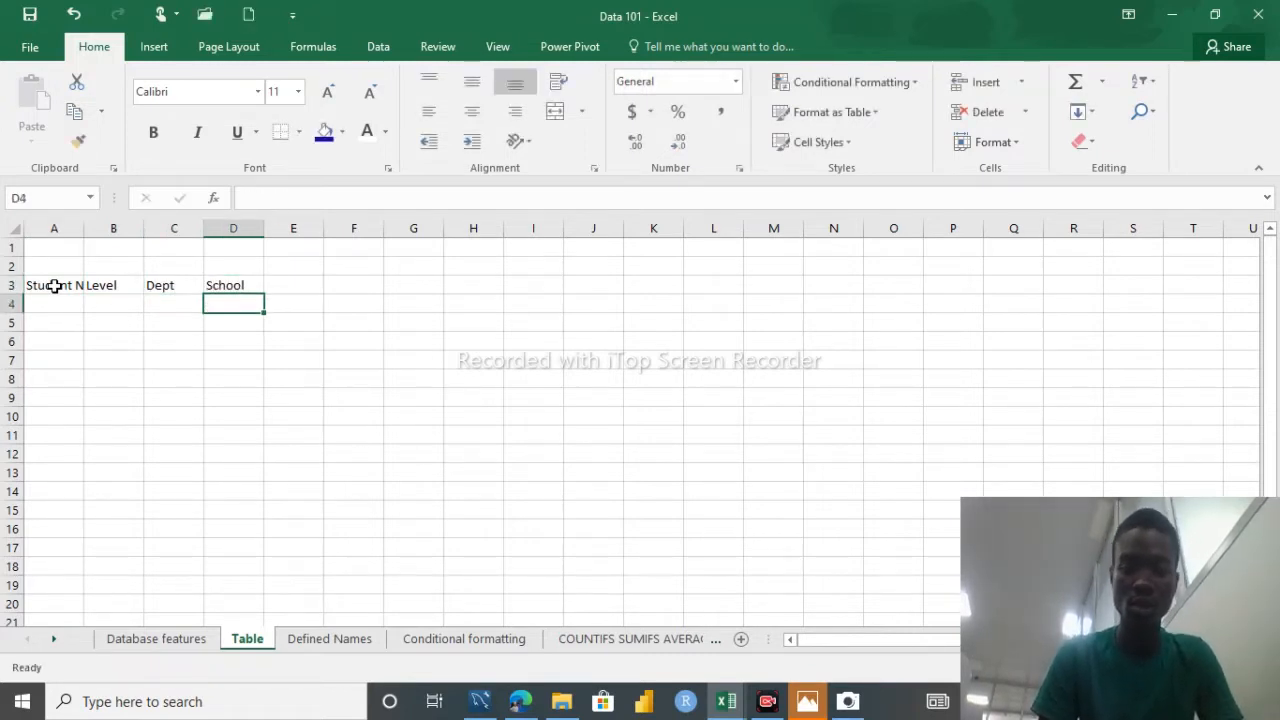
Step: Enter the first student's full name in cell A4 under the Student Name header
key(Home)
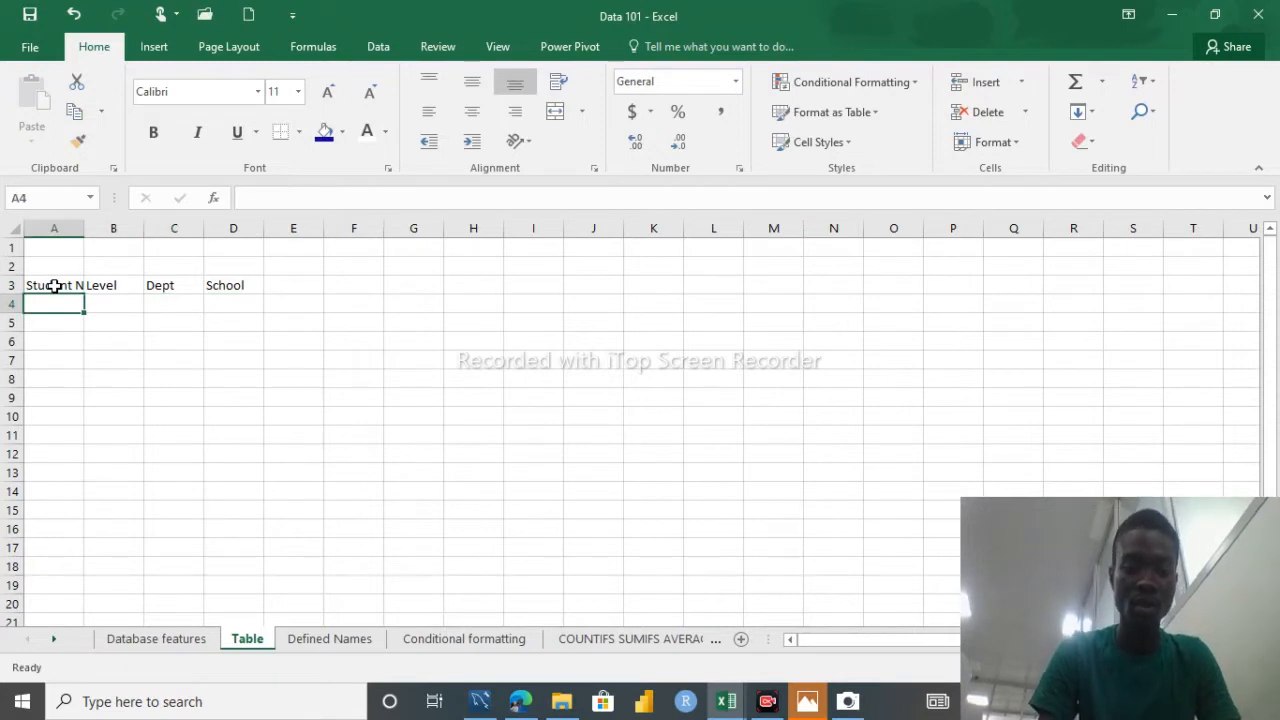
text(Adam)
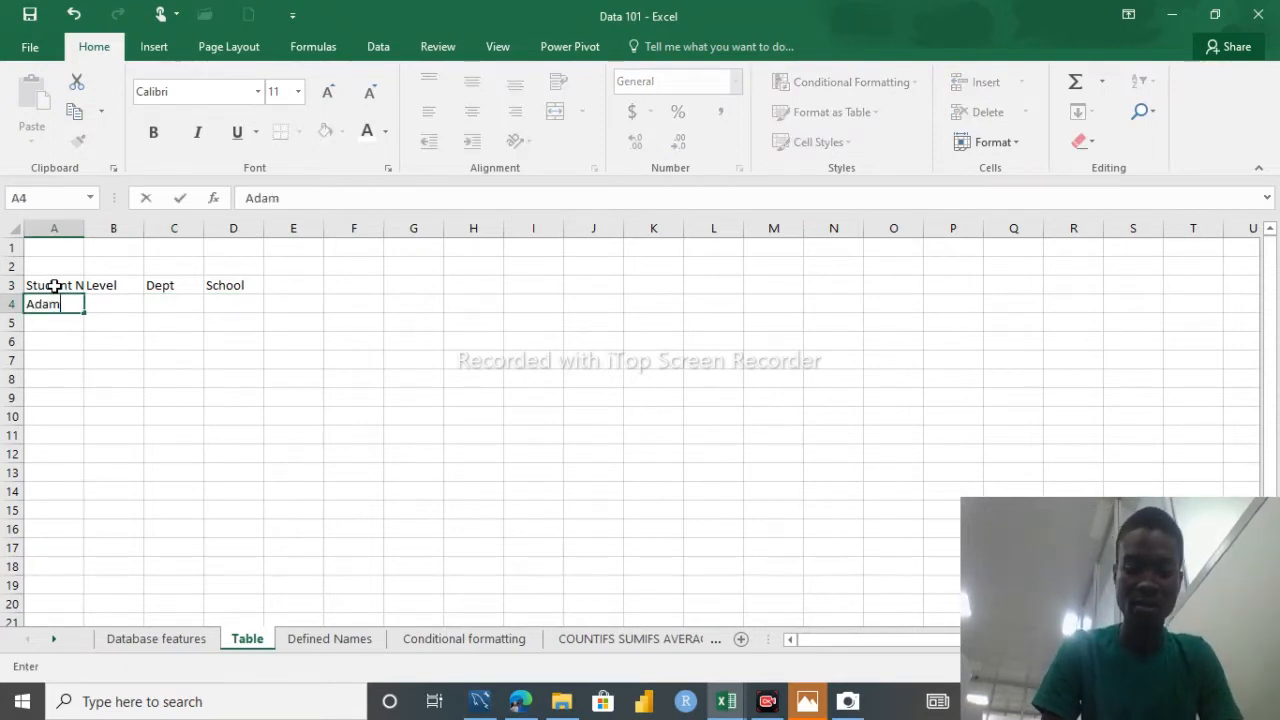
text( YAK)
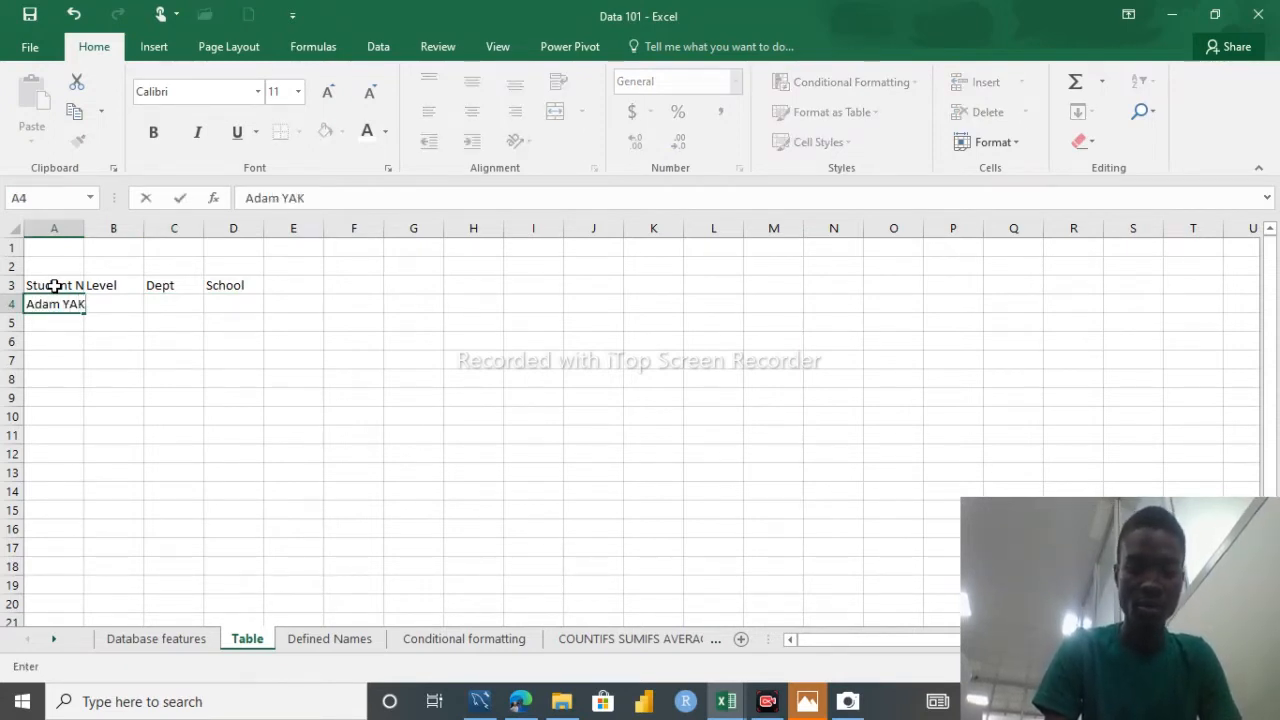
key(BackSpace)
key(BackSpace)
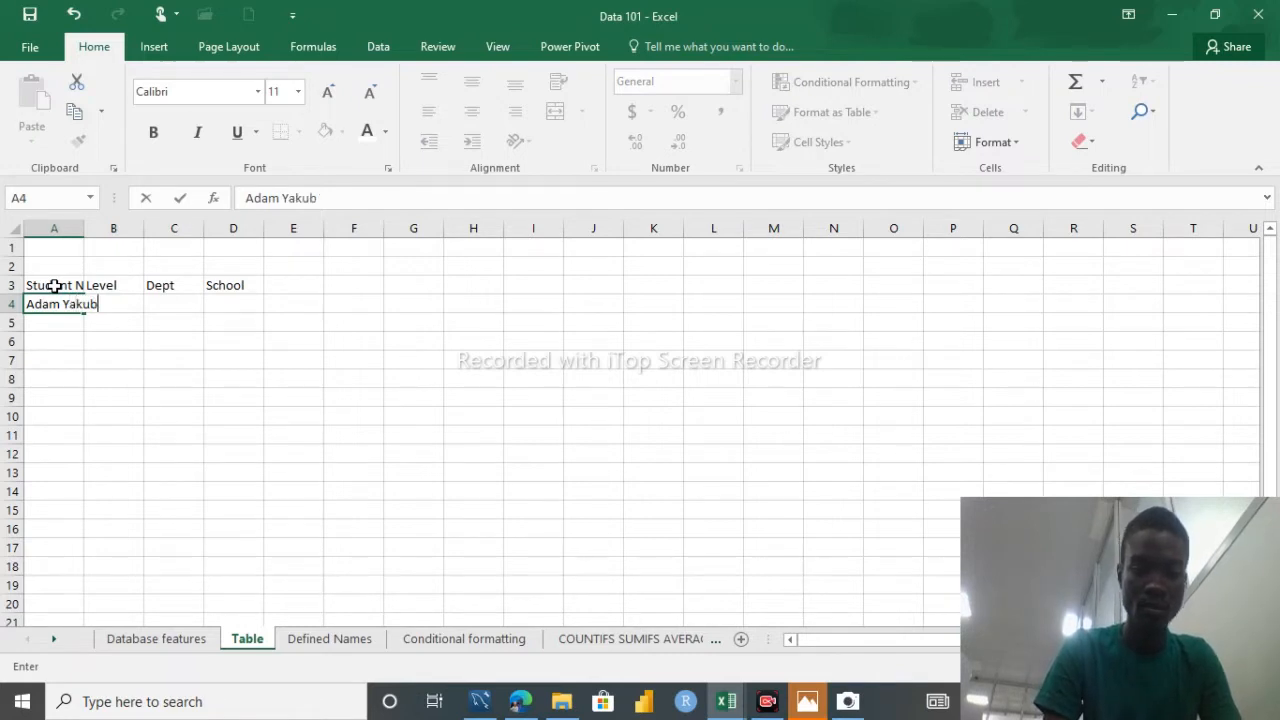
key(Tab)
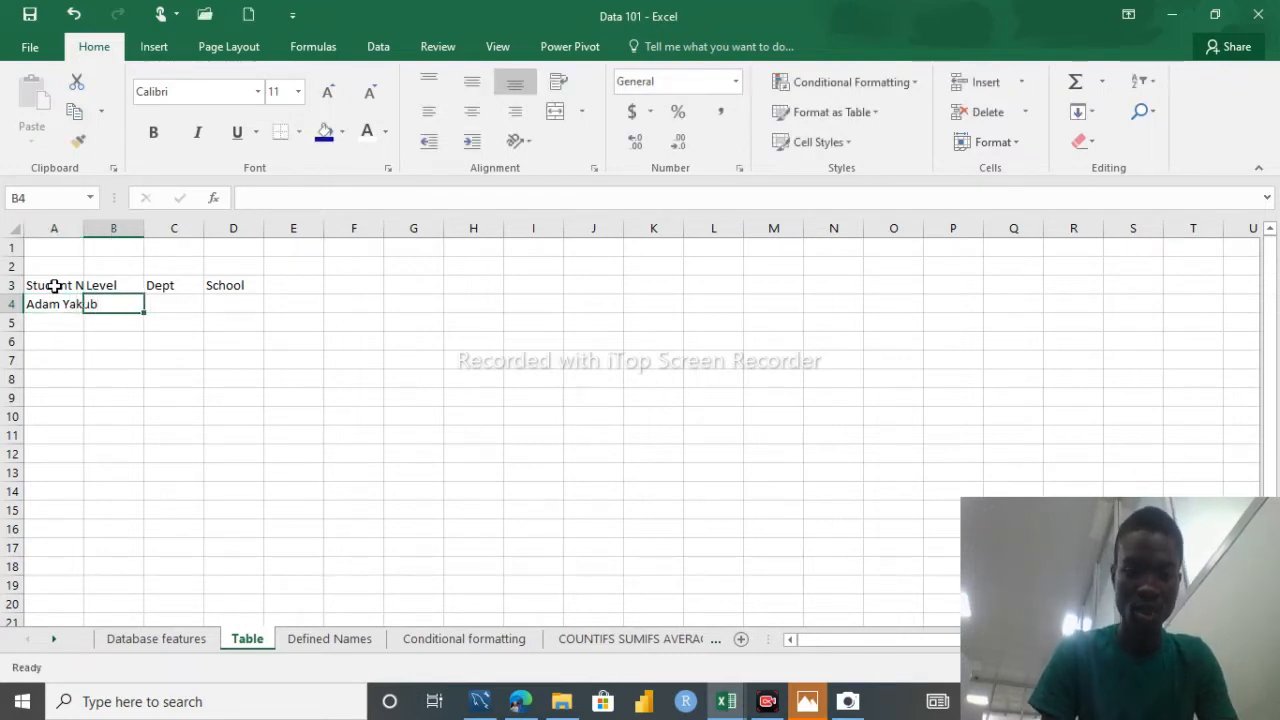
Step: Complete the first student's row with 300 in B4, Economics in C4 and LASU in D4
text(300)
key(Tab)
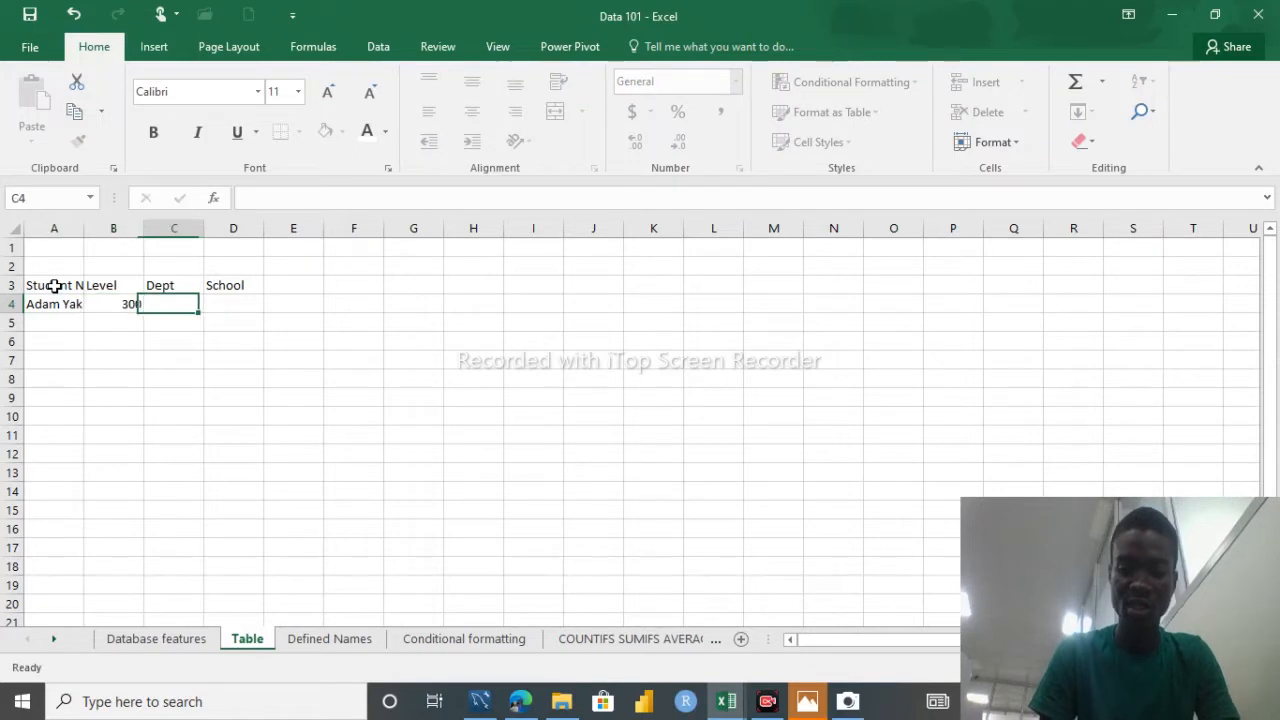
text(e)
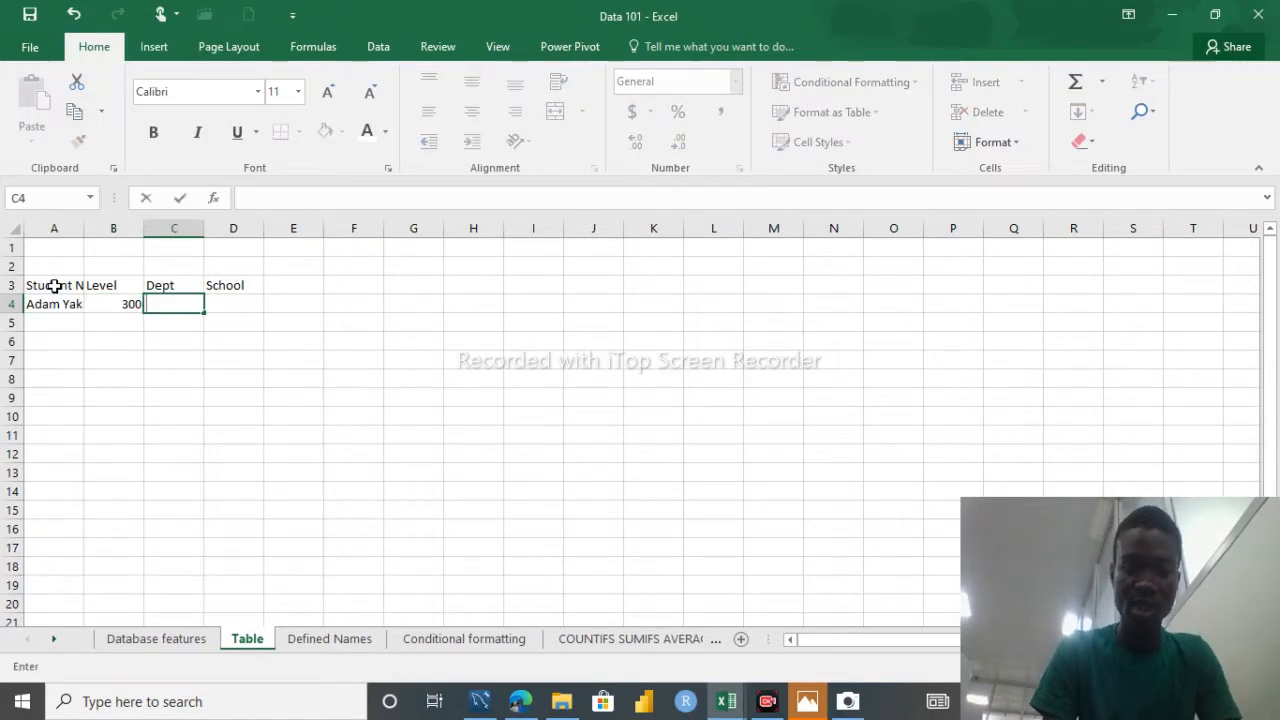
text(cono)
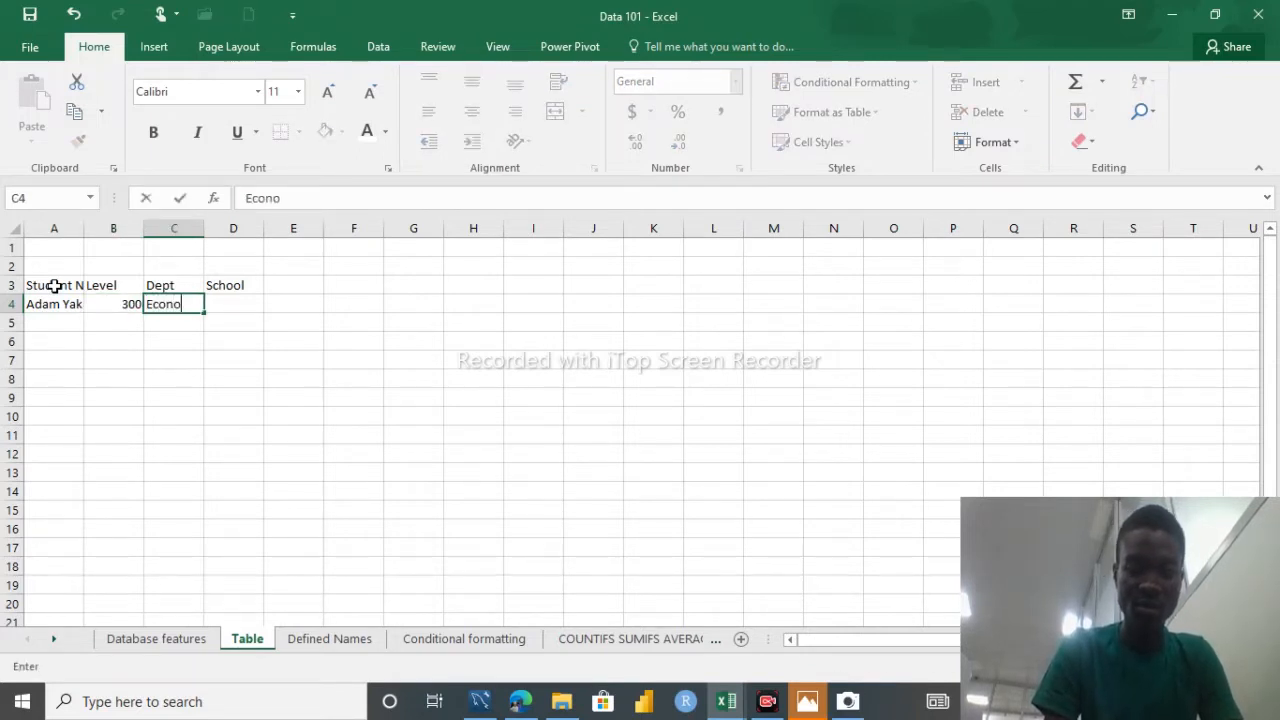
text(mics)
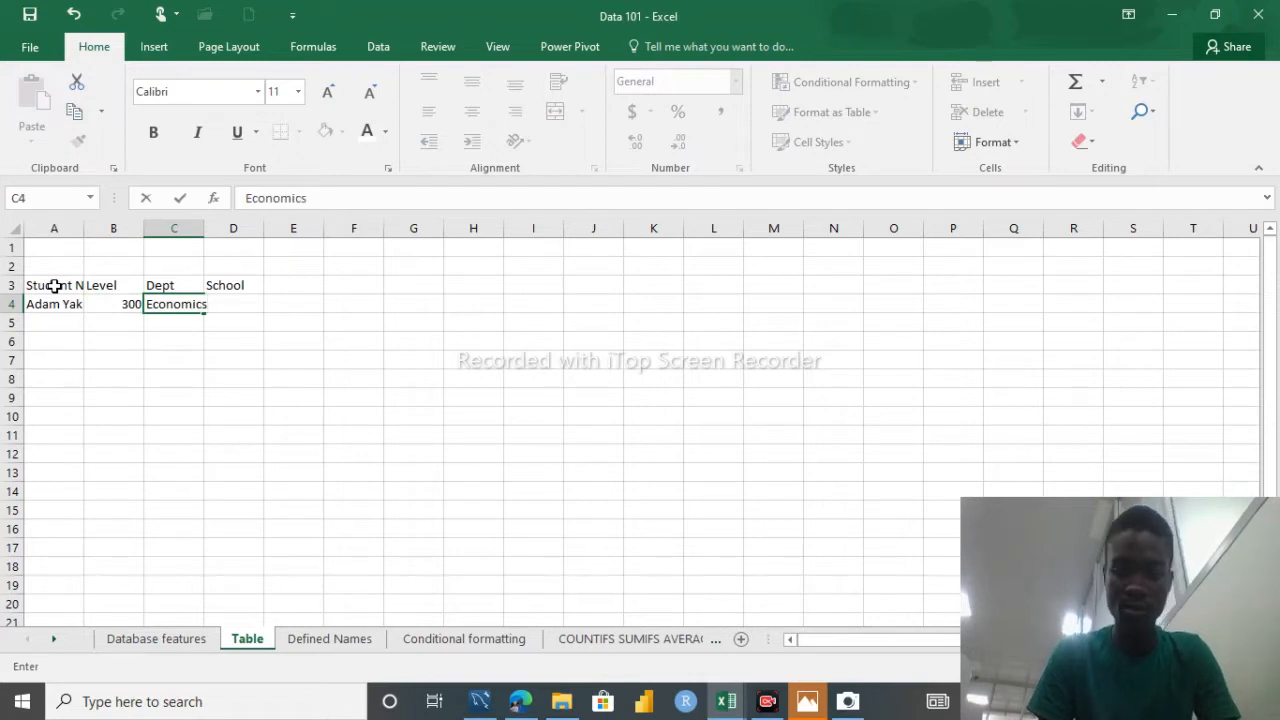
key(Tab)
text(LA)
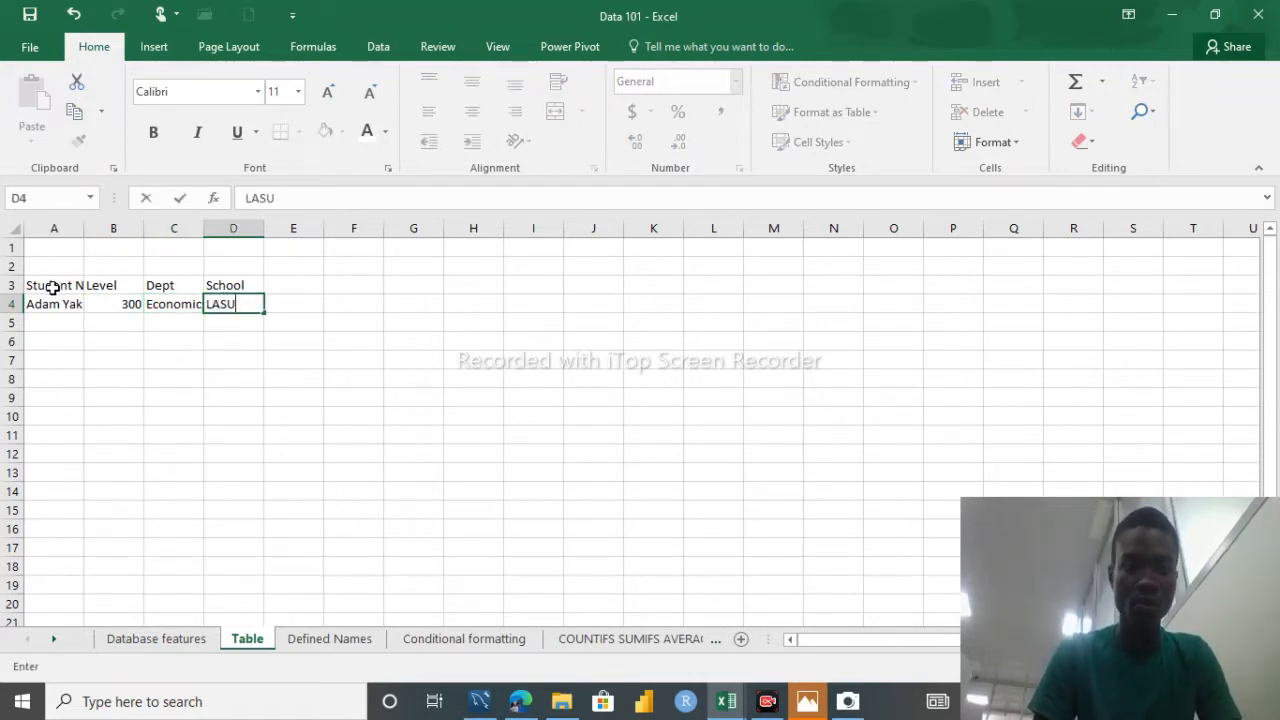
Step: Give the Student Name header in A3 a dark blue fill with white text, and fit column A to its contents
click(53, 287)
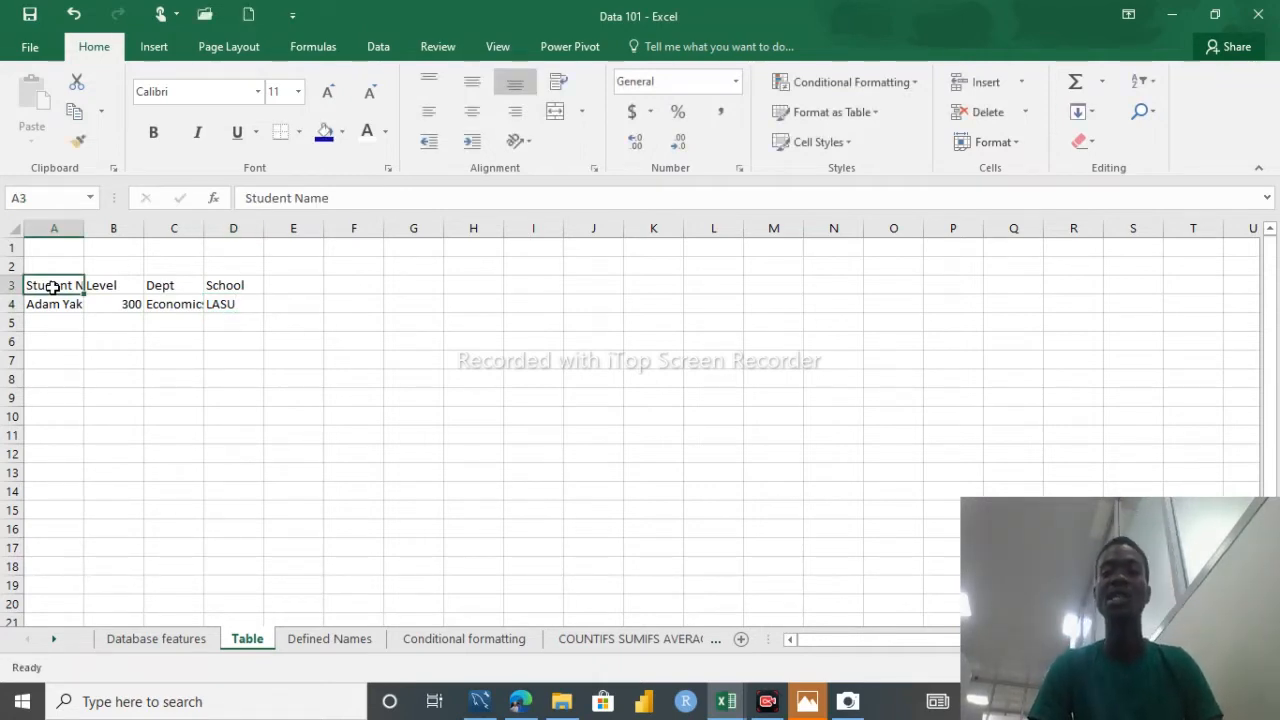
click(322, 136)
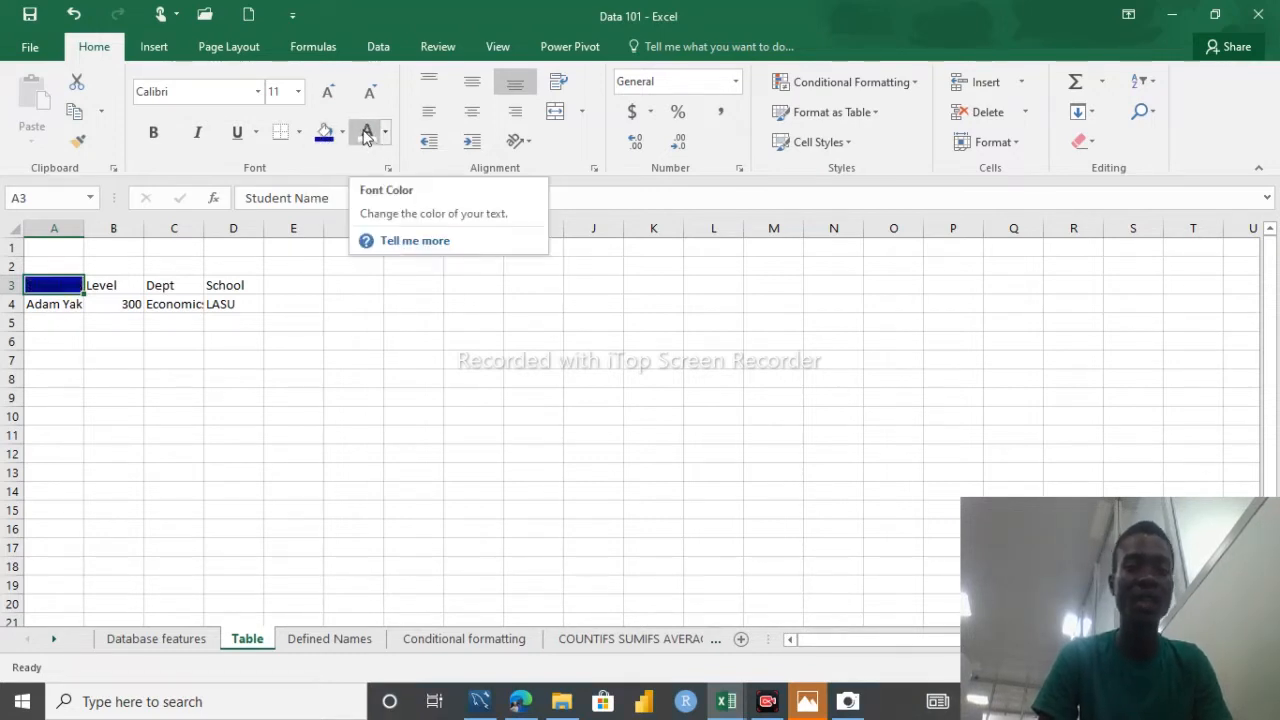
click(367, 134)
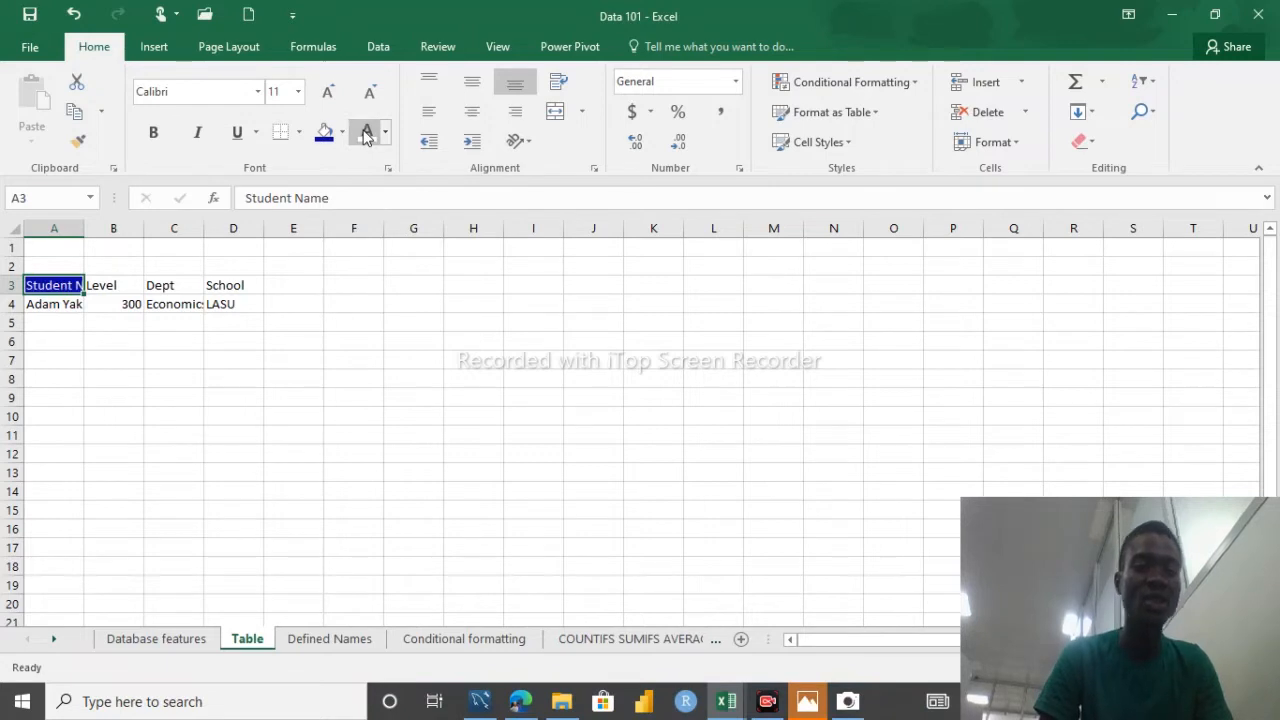
double_click(87, 231)
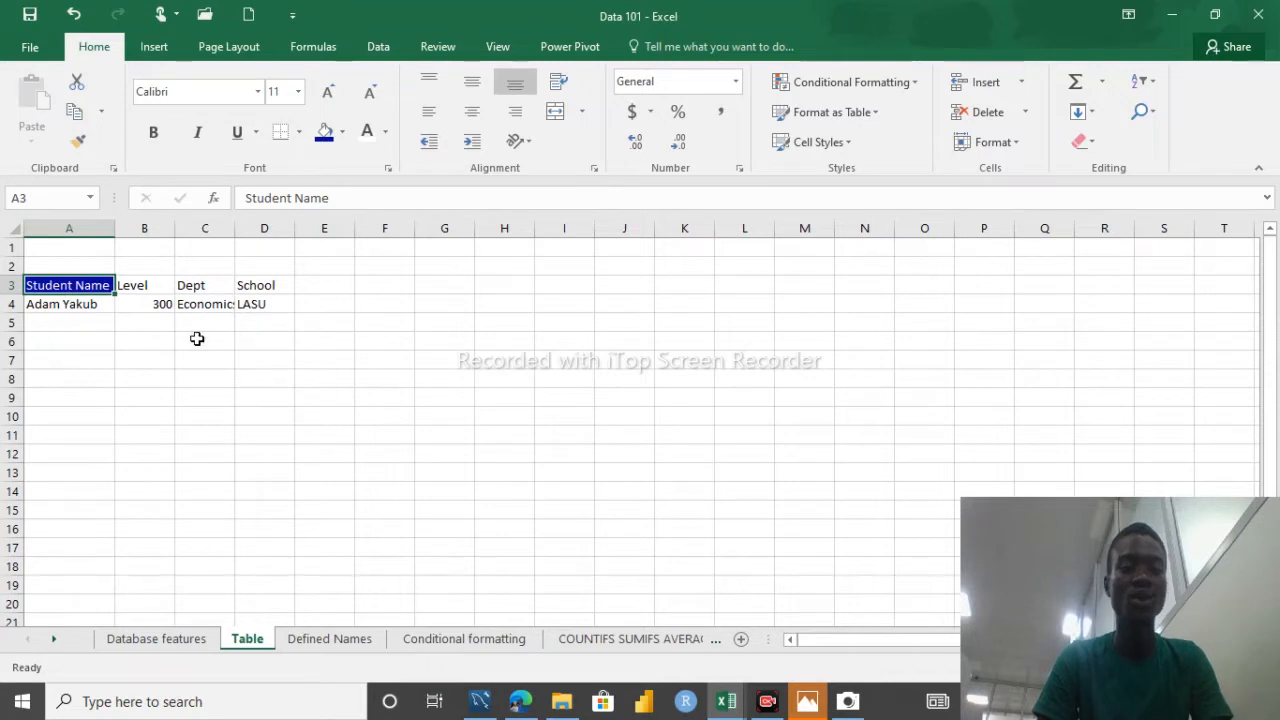
Step: Copy the Student Name header's formatting to the Level, Dept and School headers in B3 to D3 with Format Painter
click(78, 143)
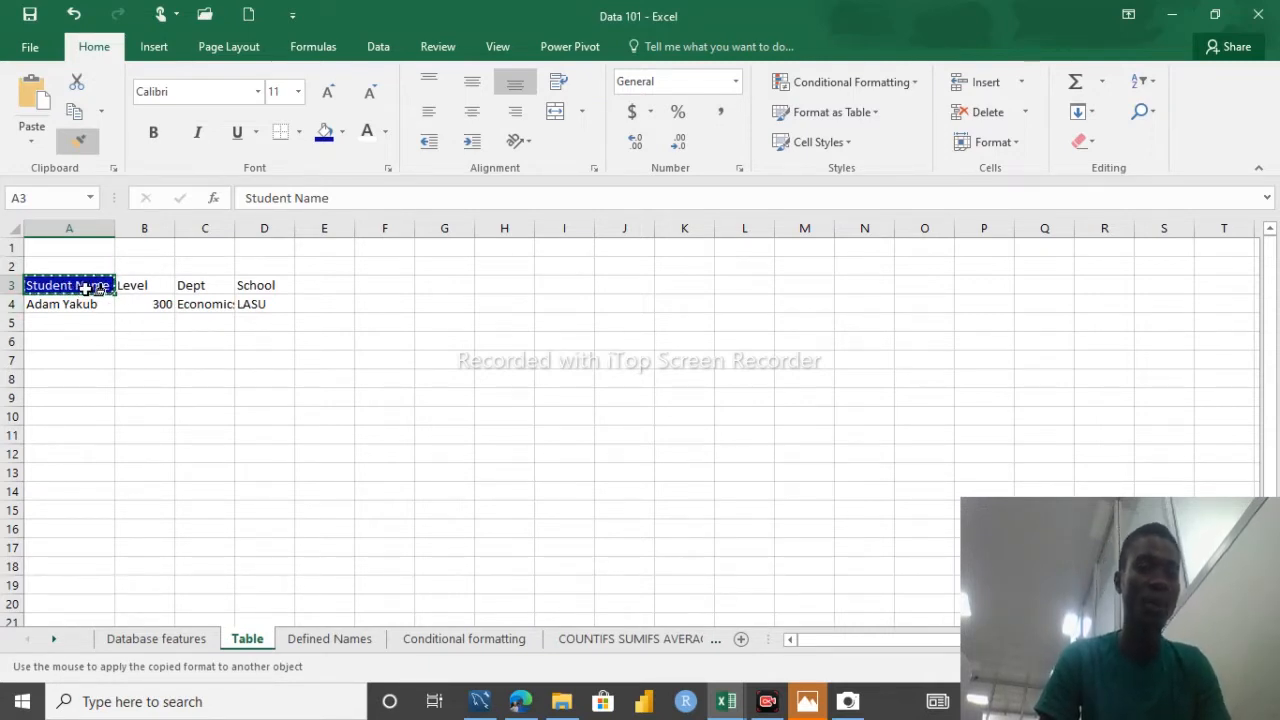
click(158, 285)
click(192, 286)
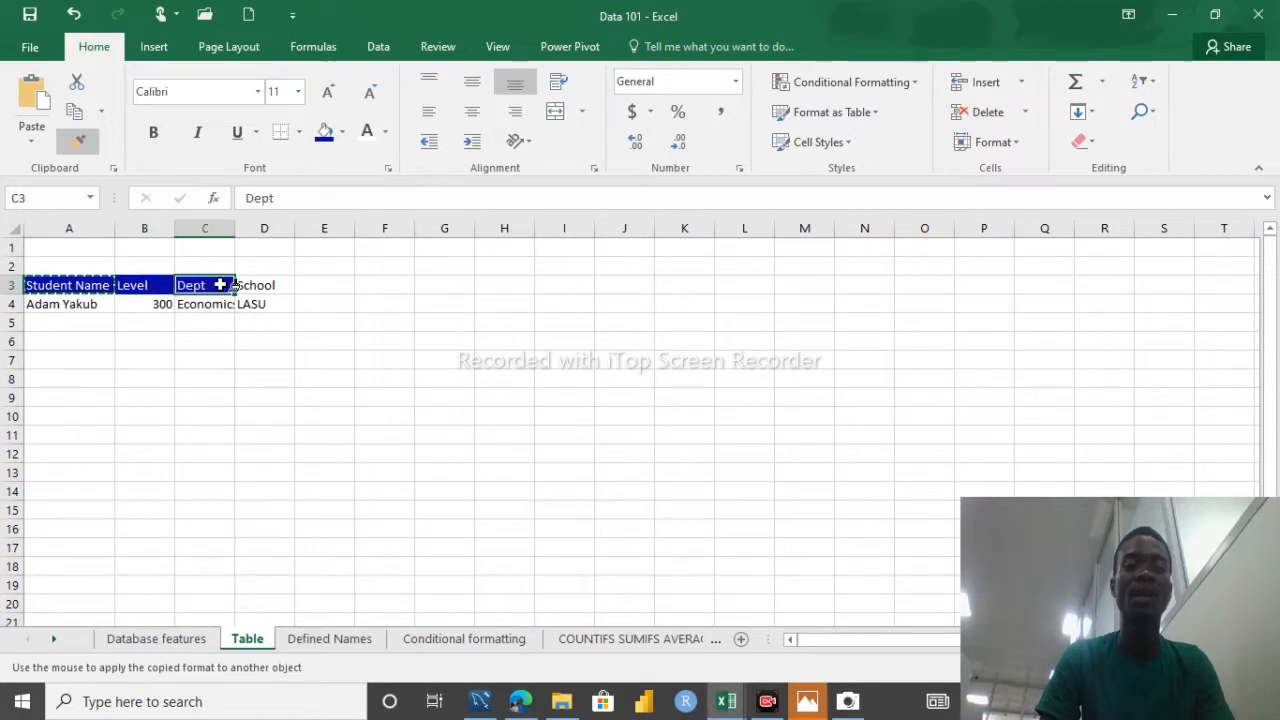
click(262, 287)
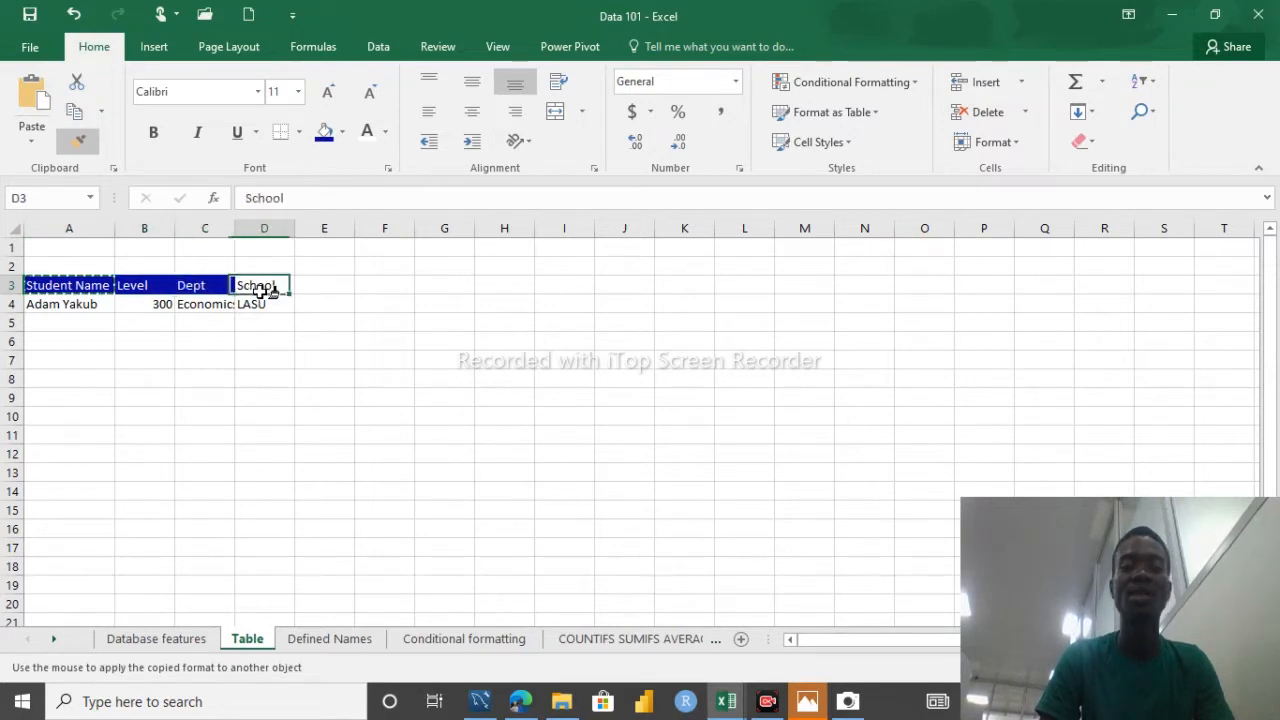
click(76, 143)
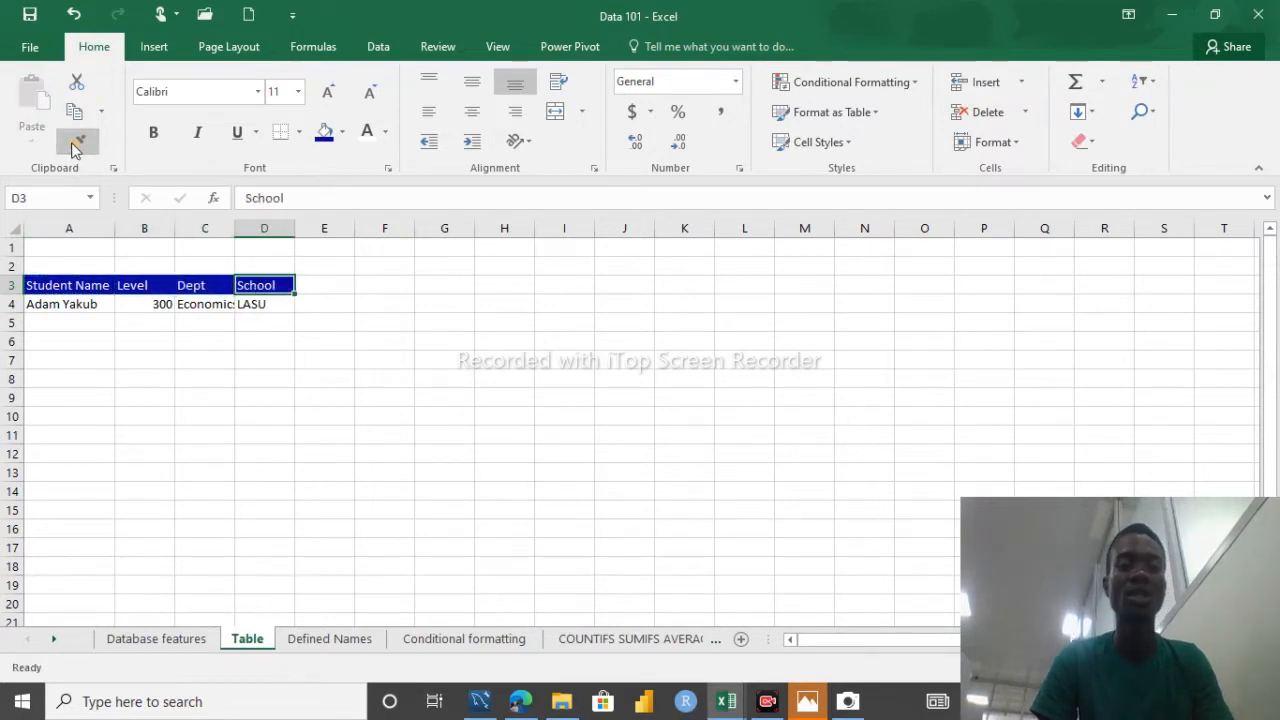
Step: Enter the second student's name in cell A5 and the level 400 in B5
click(58, 321)
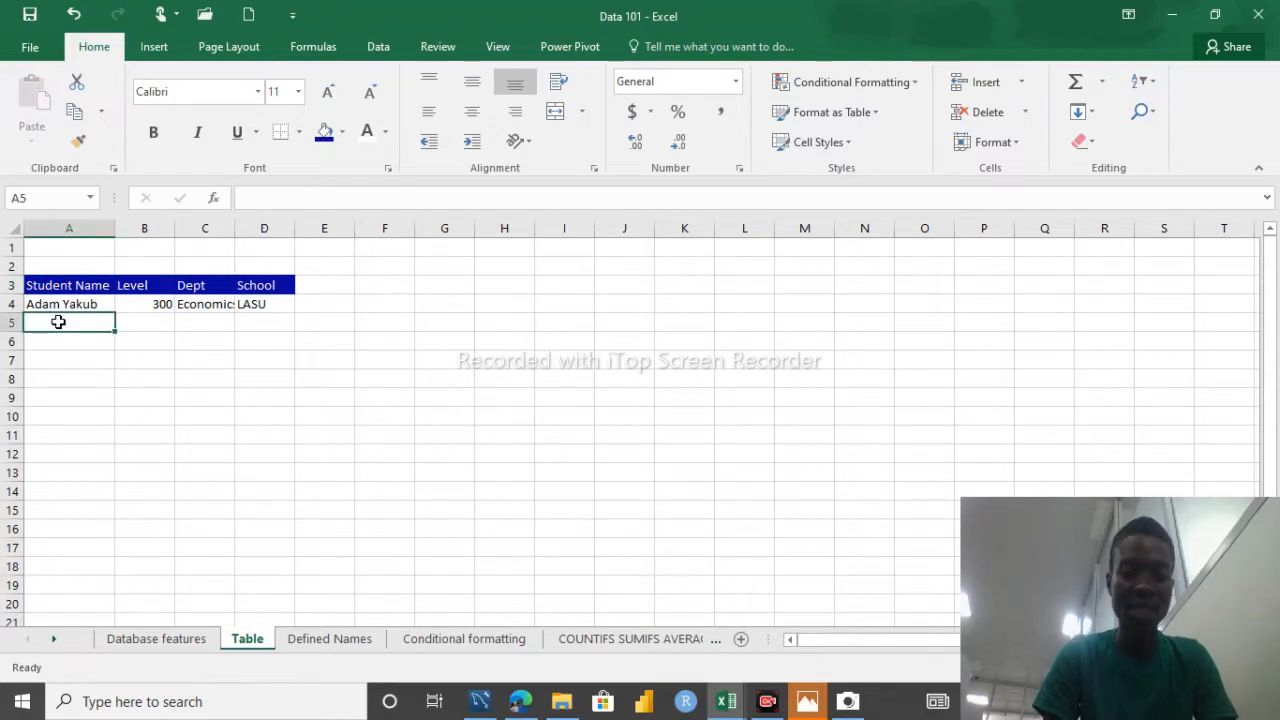
text(Ayomide)
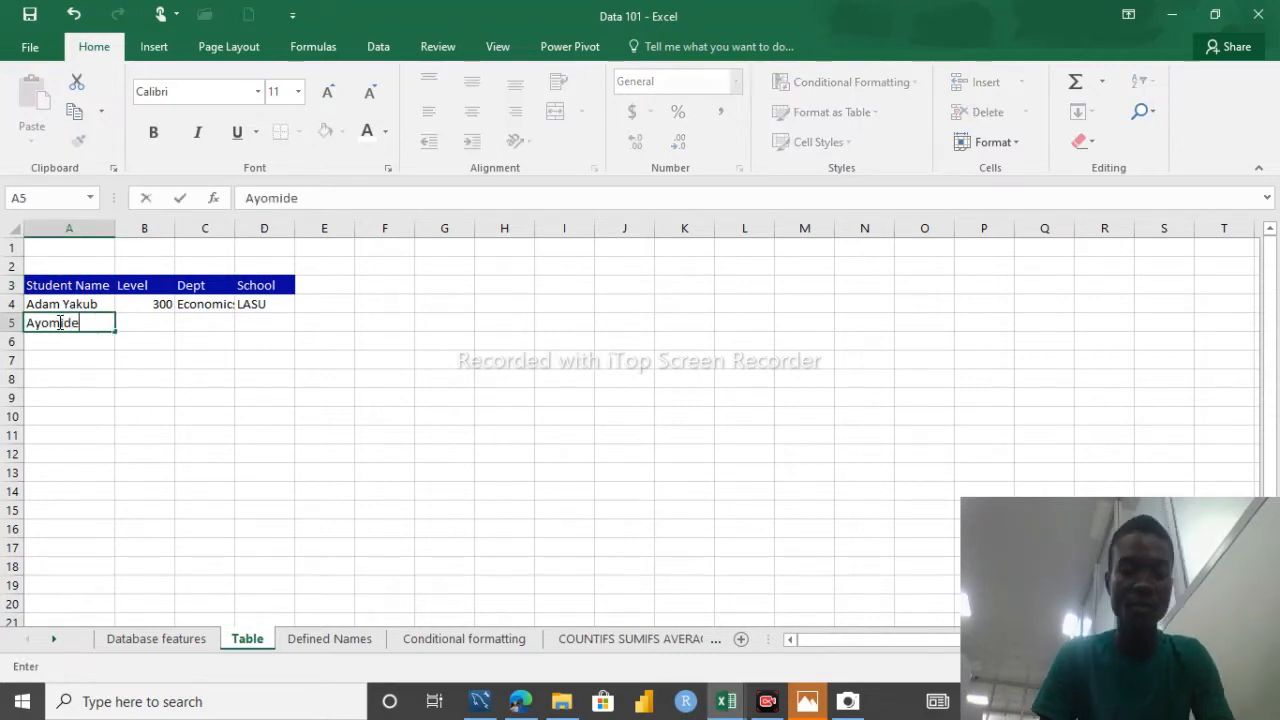
key(Tab)
text(400)
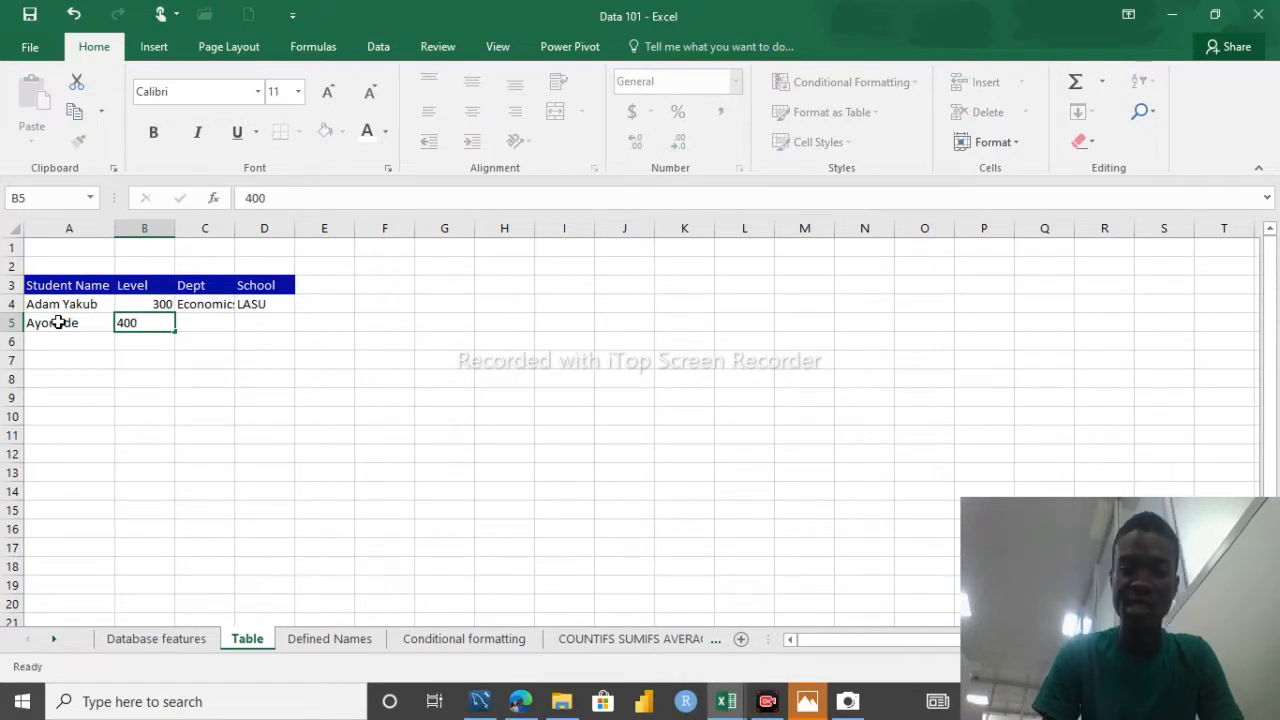
key(Tab)
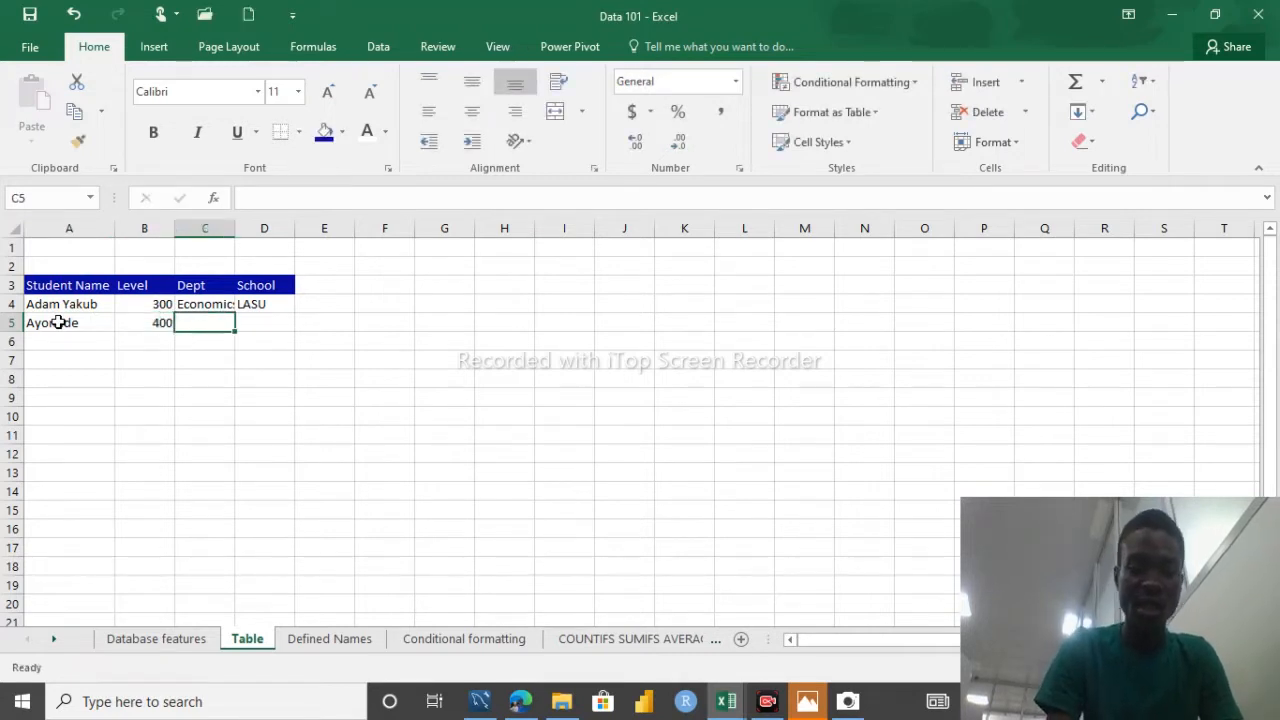
Step: Enter Business as the second student's department in C5 and Taisolarin as the school in D5
text(Budi)
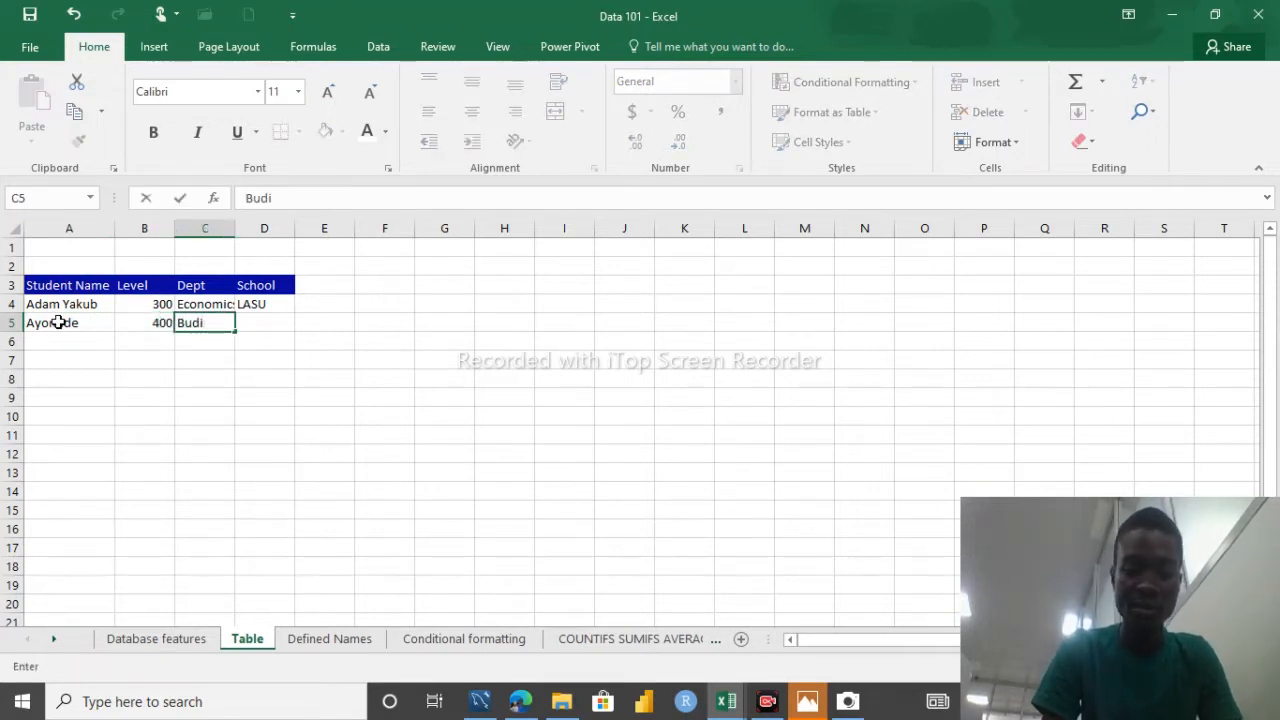
key(BackSpace)
key(BackSpace)
text(siness)
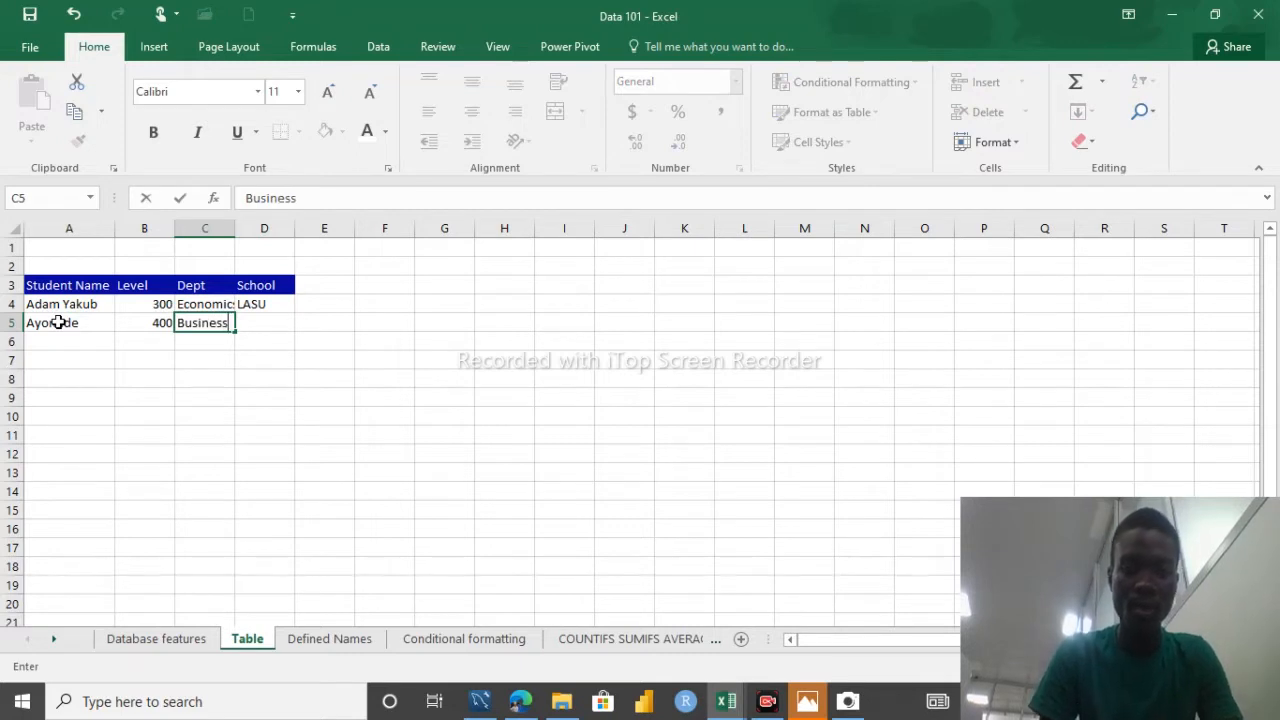
key(Tab)
text(T)
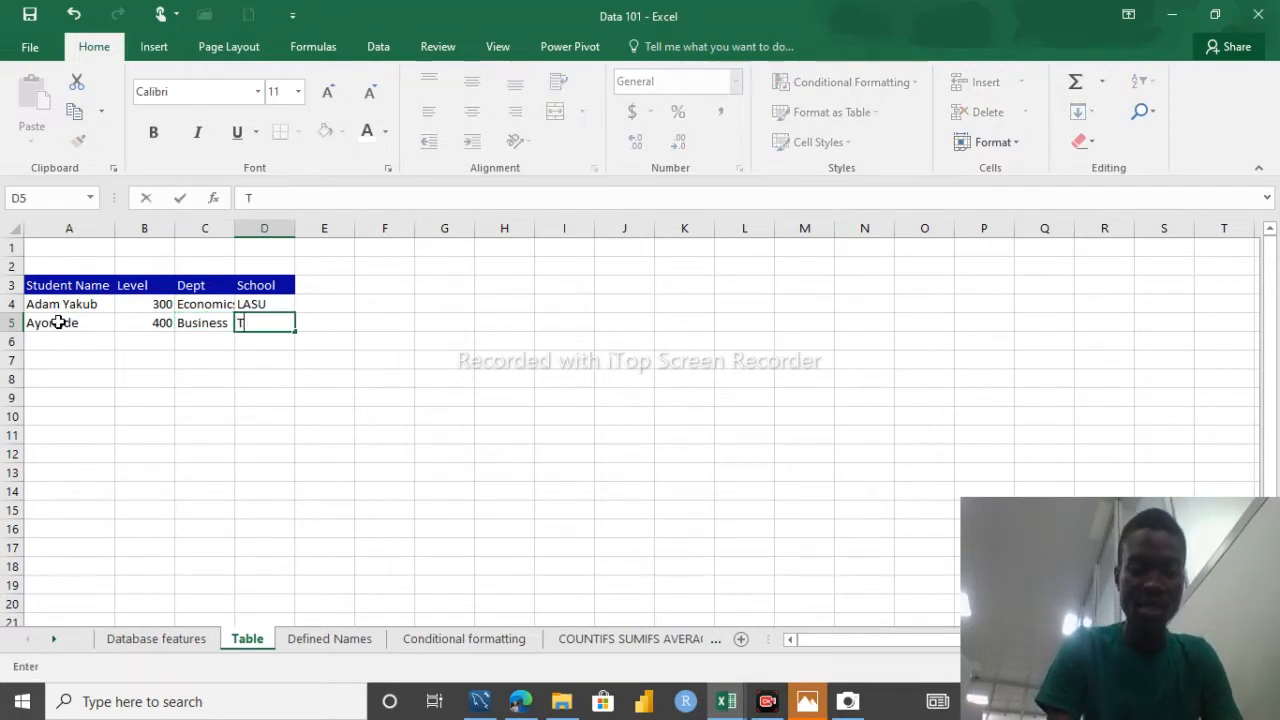
text(aisolarin)
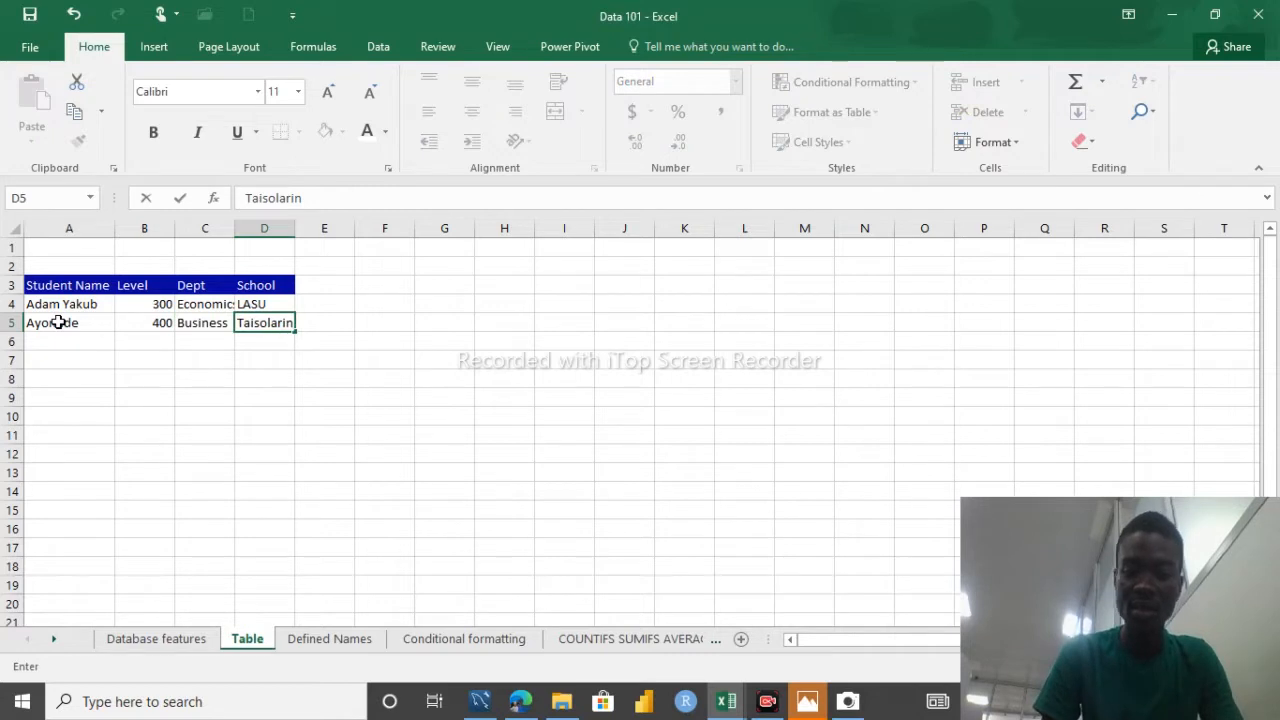
key(Return)
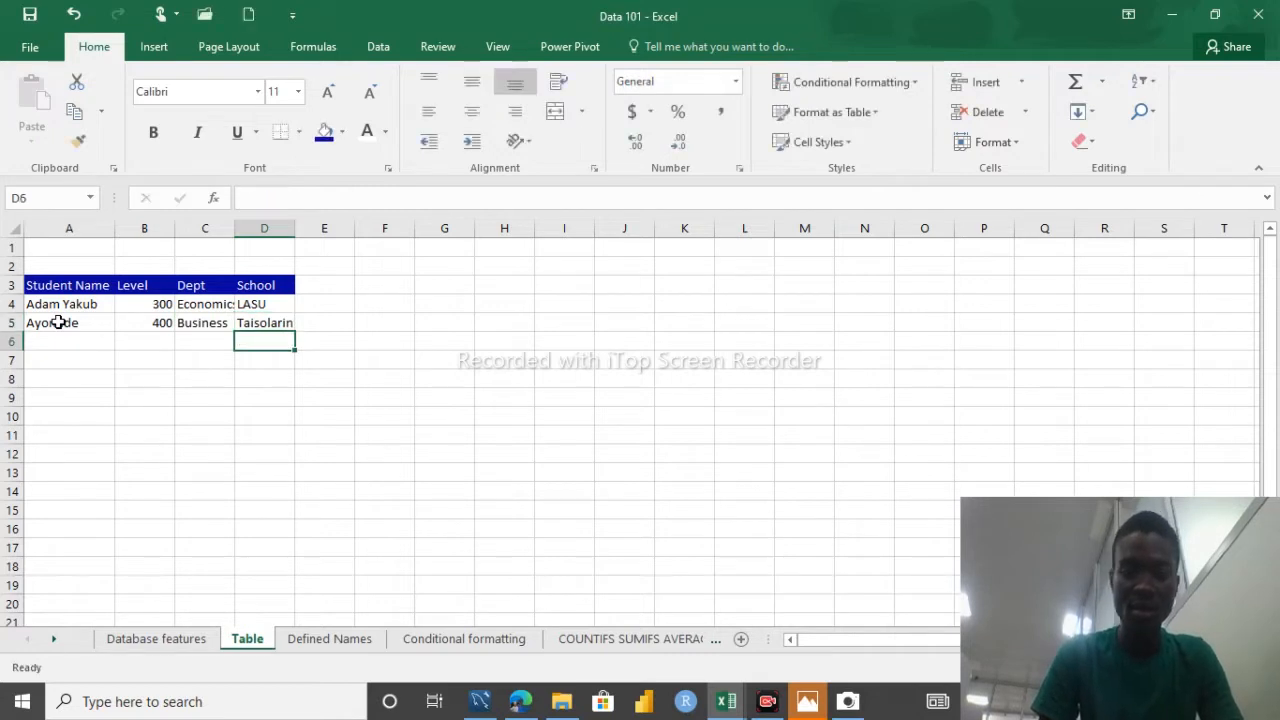
Step: Enter Unilag as the third student's school in D6 and Marketing as the department in C6
text(Uni)
text(lag)
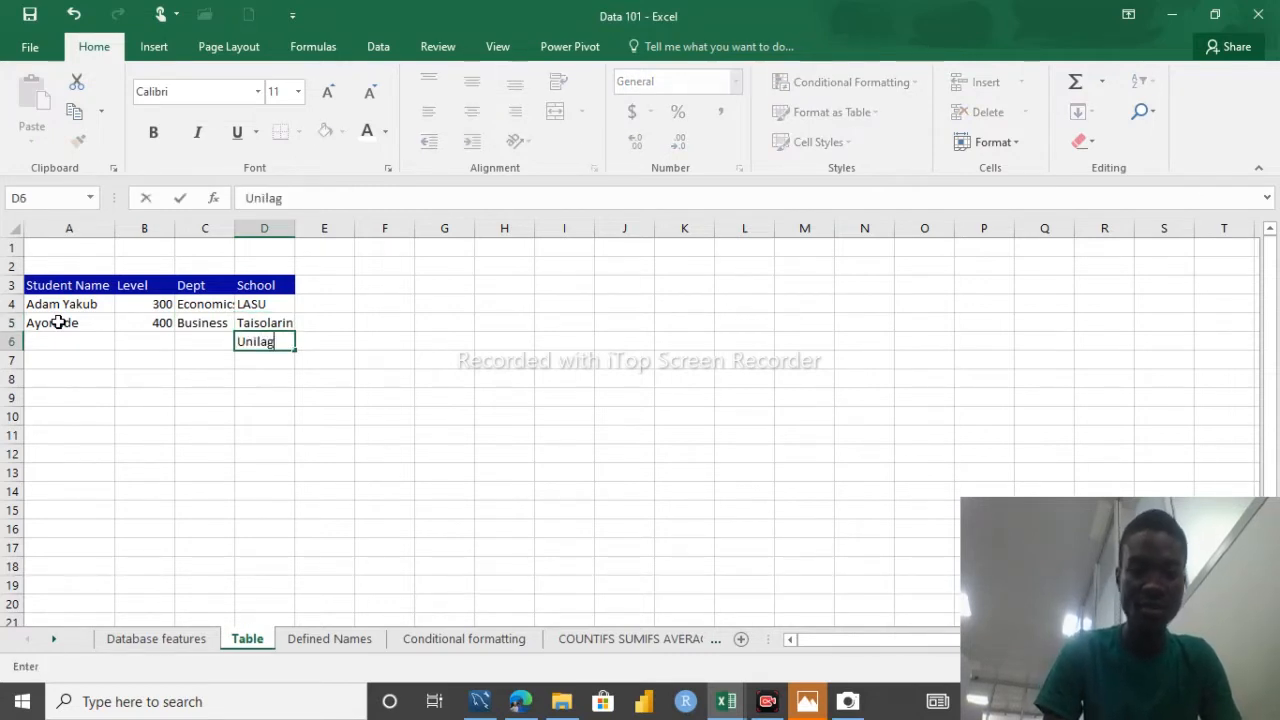
key(ctrl+Return)
key(Left)
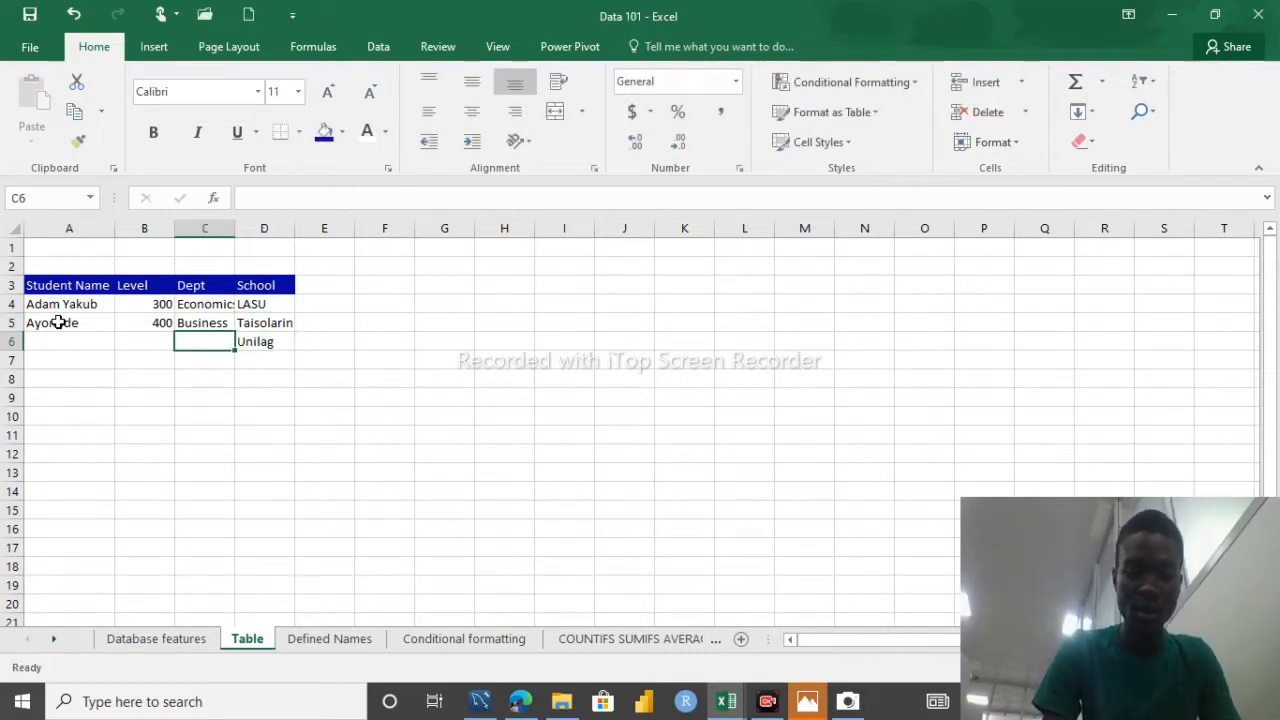
text(Mar)
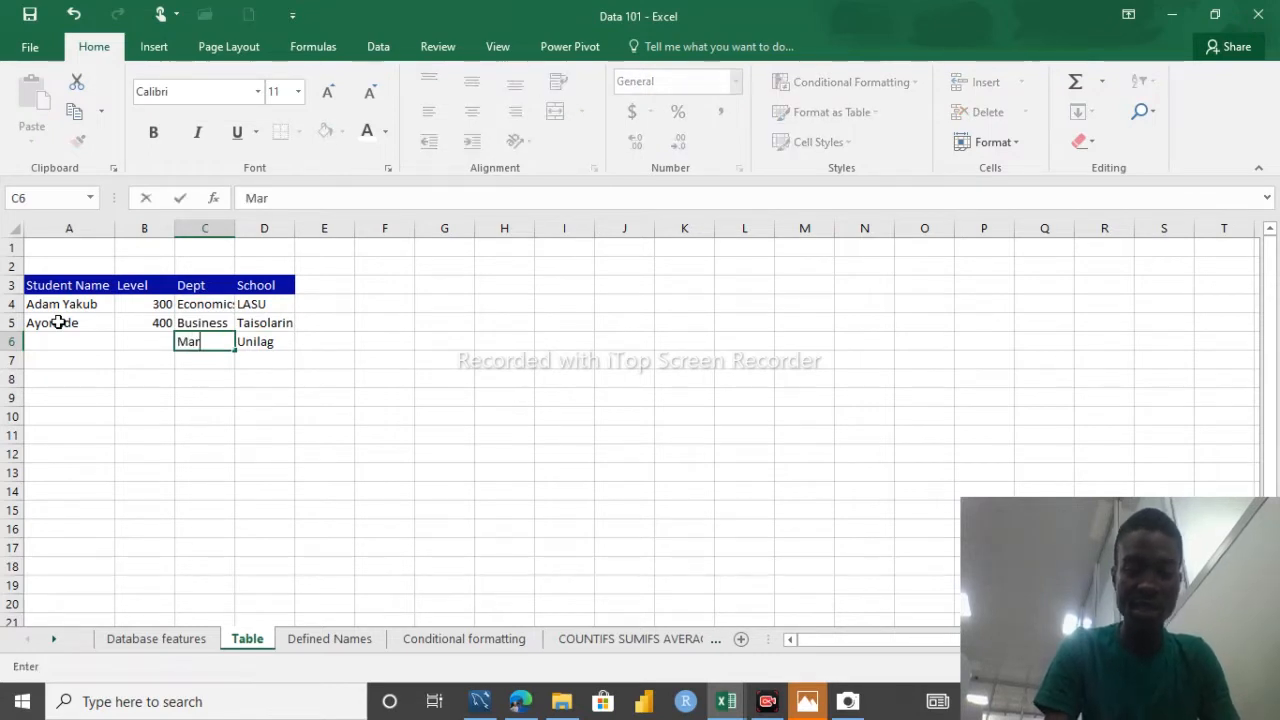
text(keting)
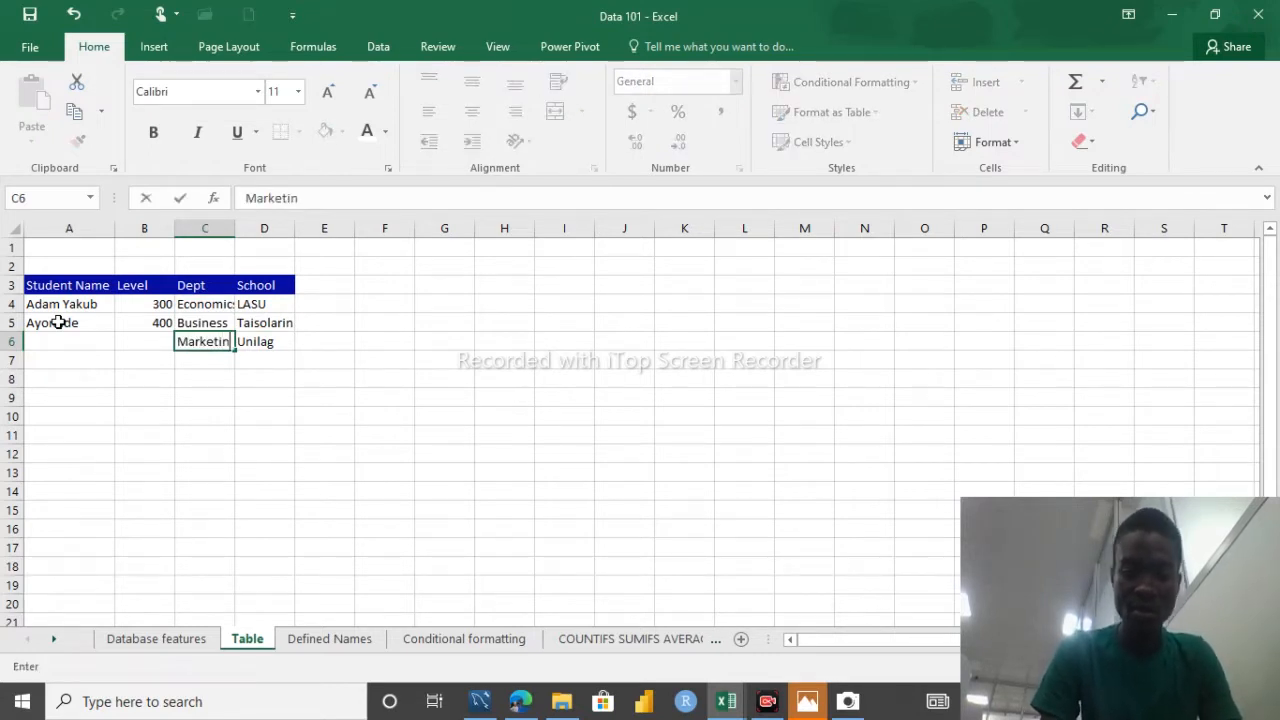
key(Tab)
text(Unilag)
key(Left)
key(Left)
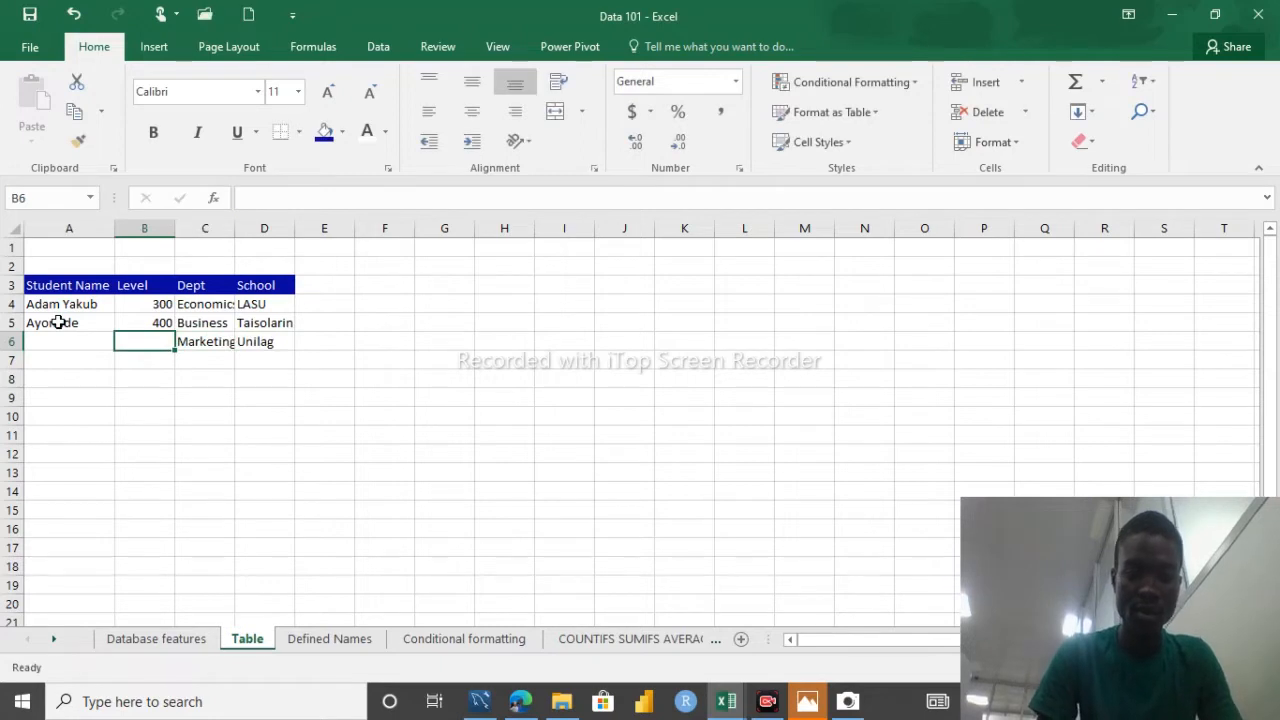
Step: Enter the level 200 in B6 and the third student's name in A6
text(20)
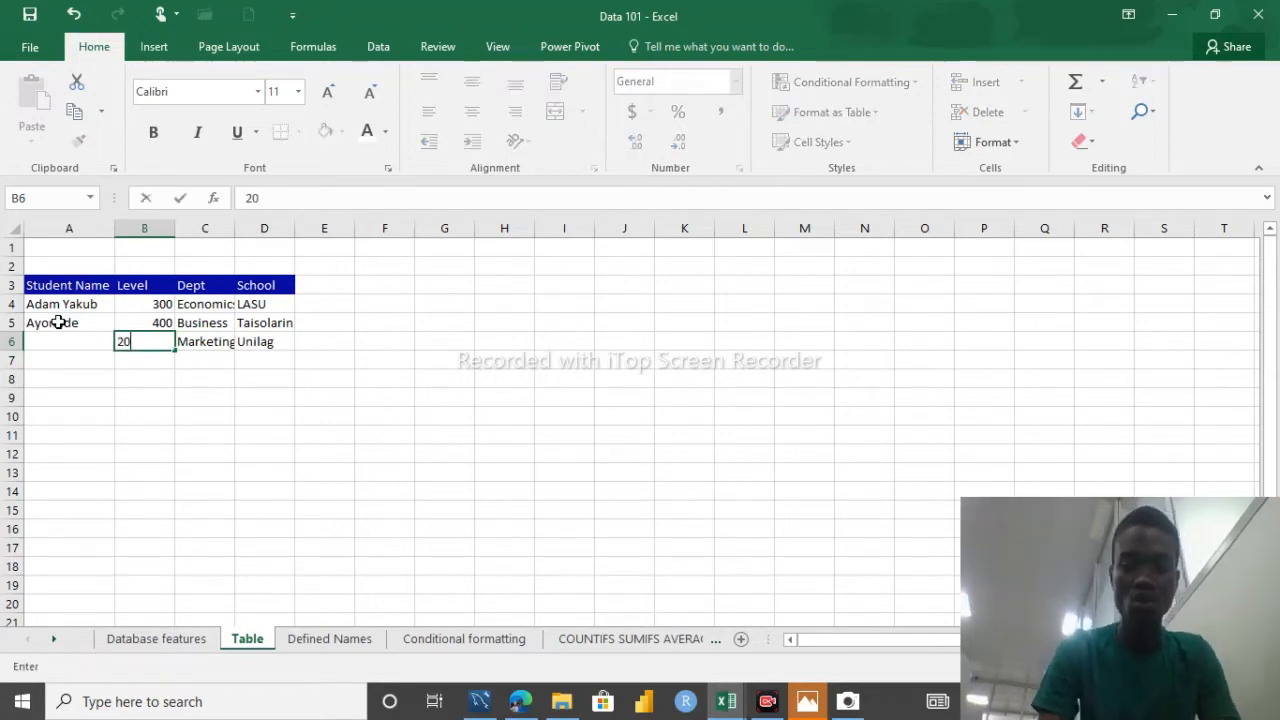
text(0)
key(ctrl+Return)
key(Left)
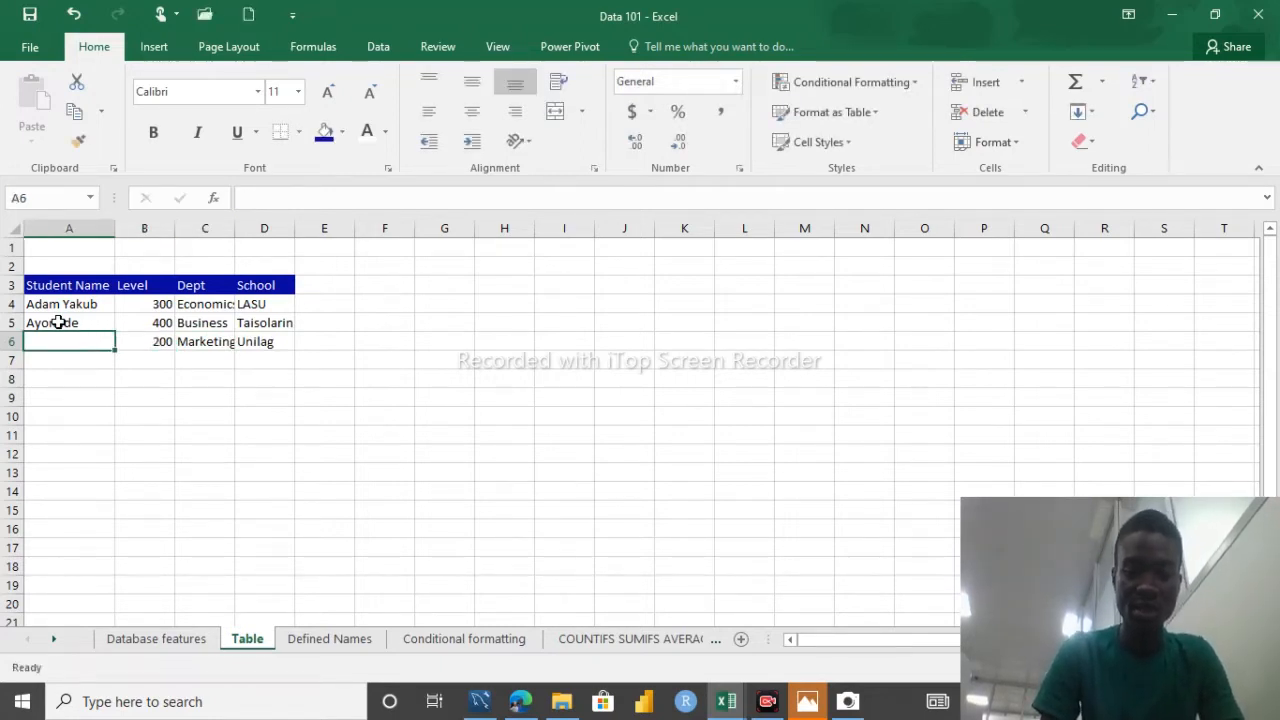
text(Lawal)
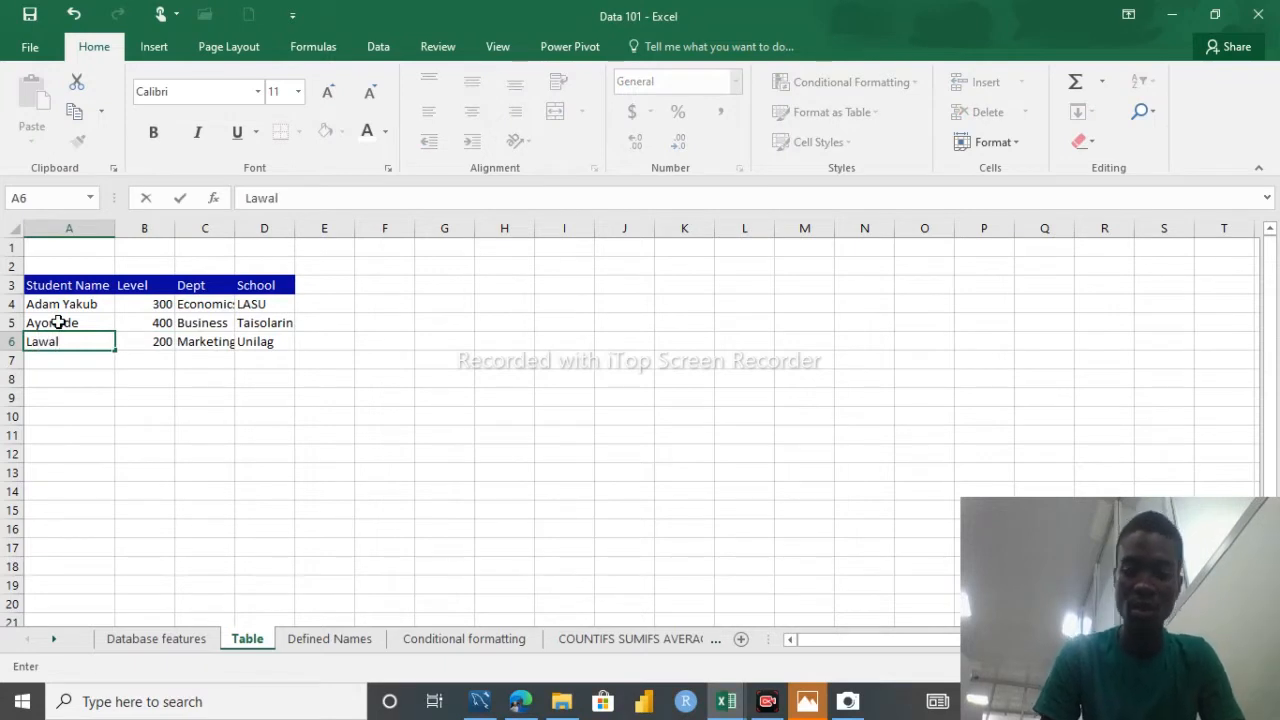
key(Return)
Step: Enter the fourth student's name in cell A7 and the level 100 in B7
text(Bil)
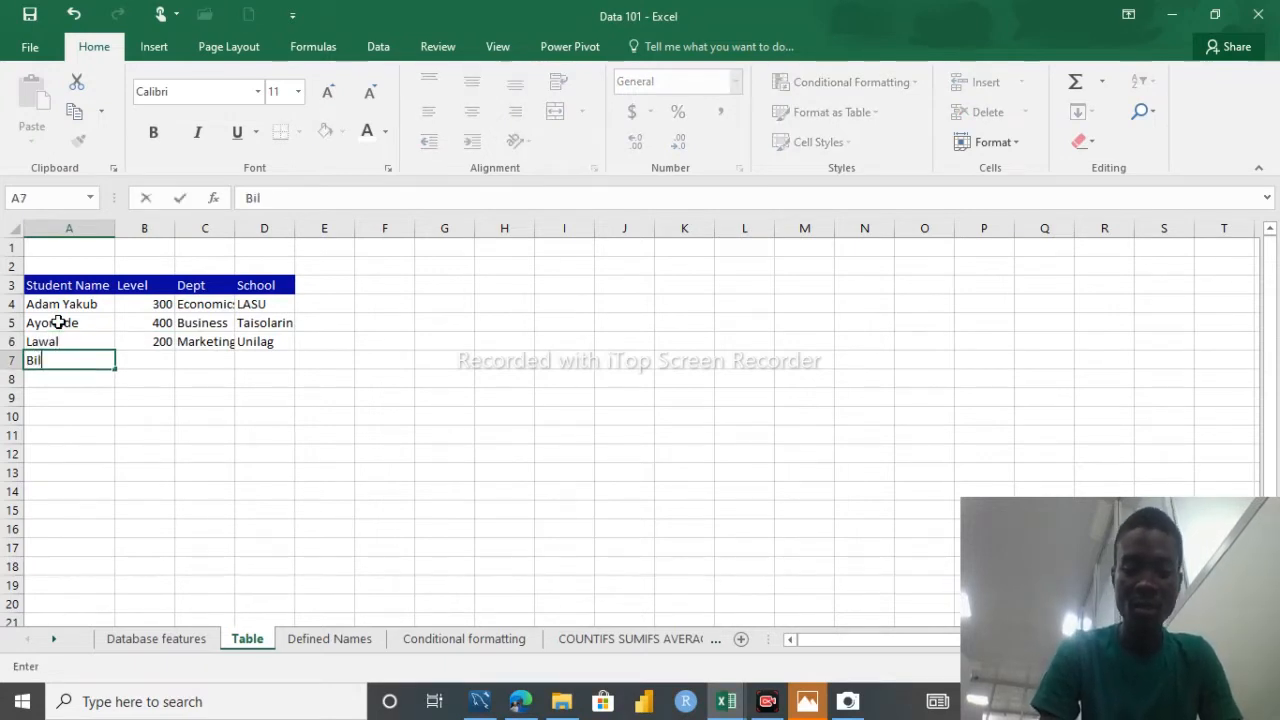
text(keys)
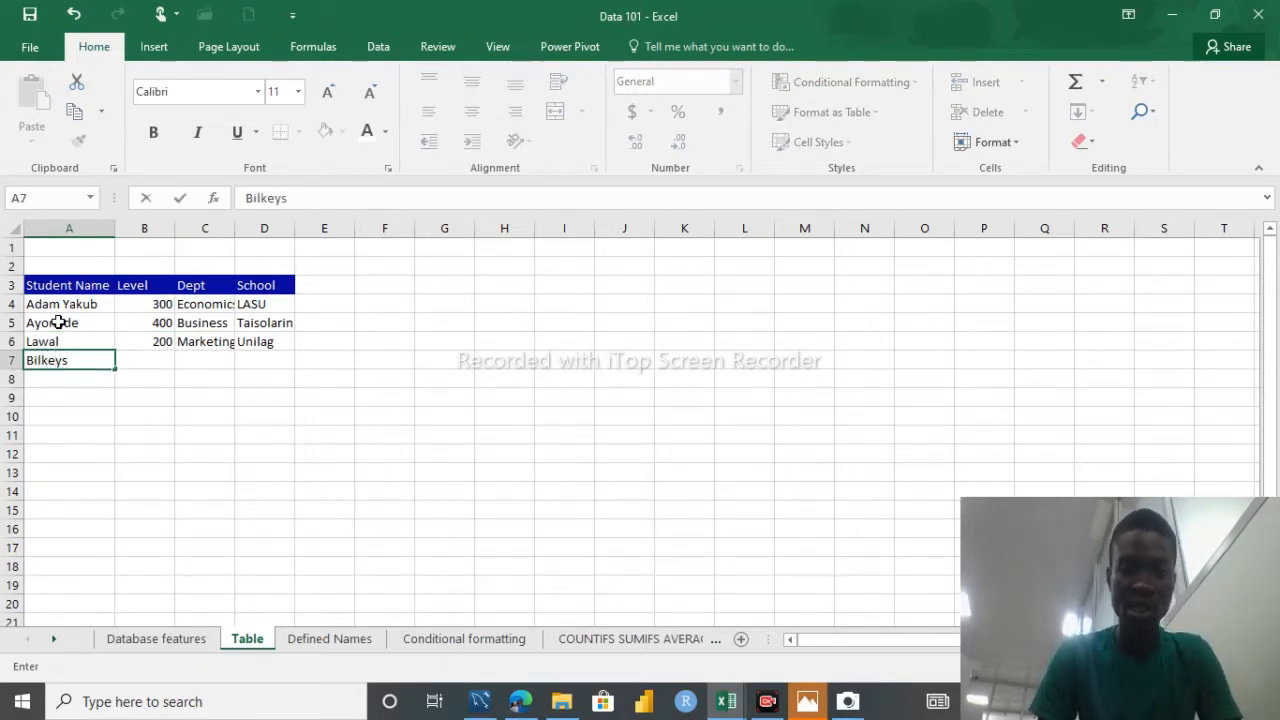
key(Tab)
text(10)
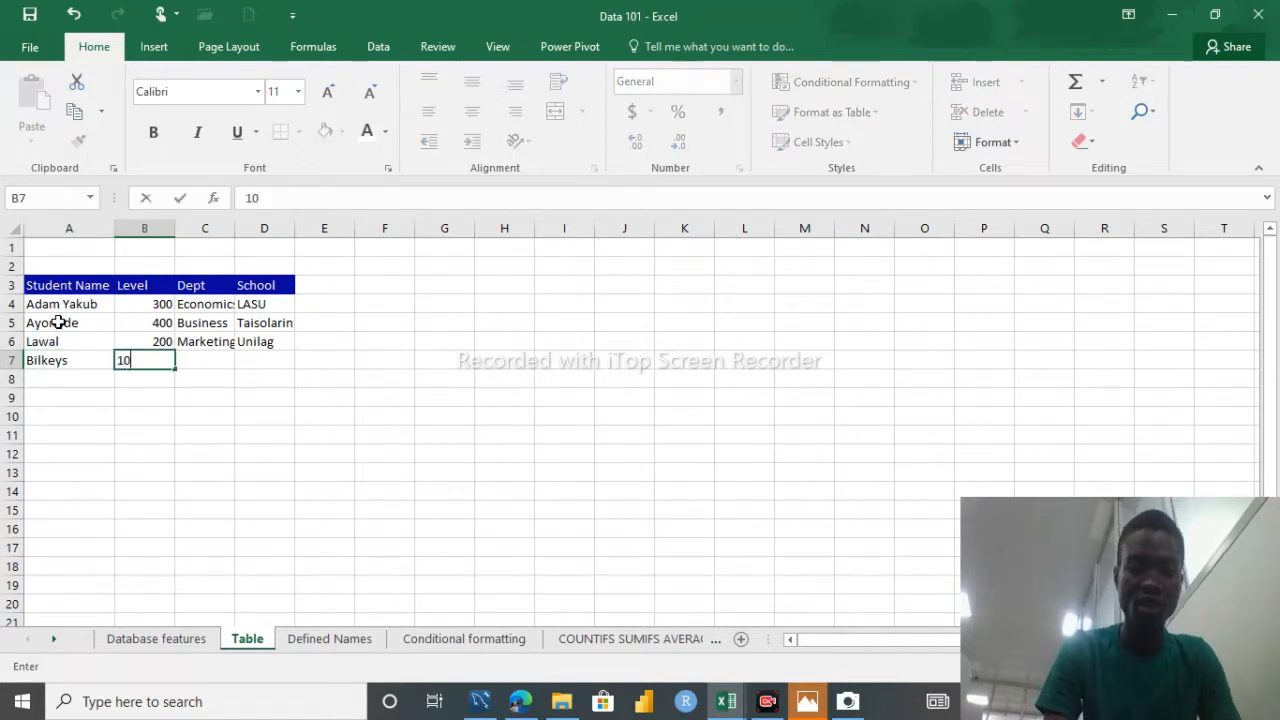
text(0)
key(Tab)
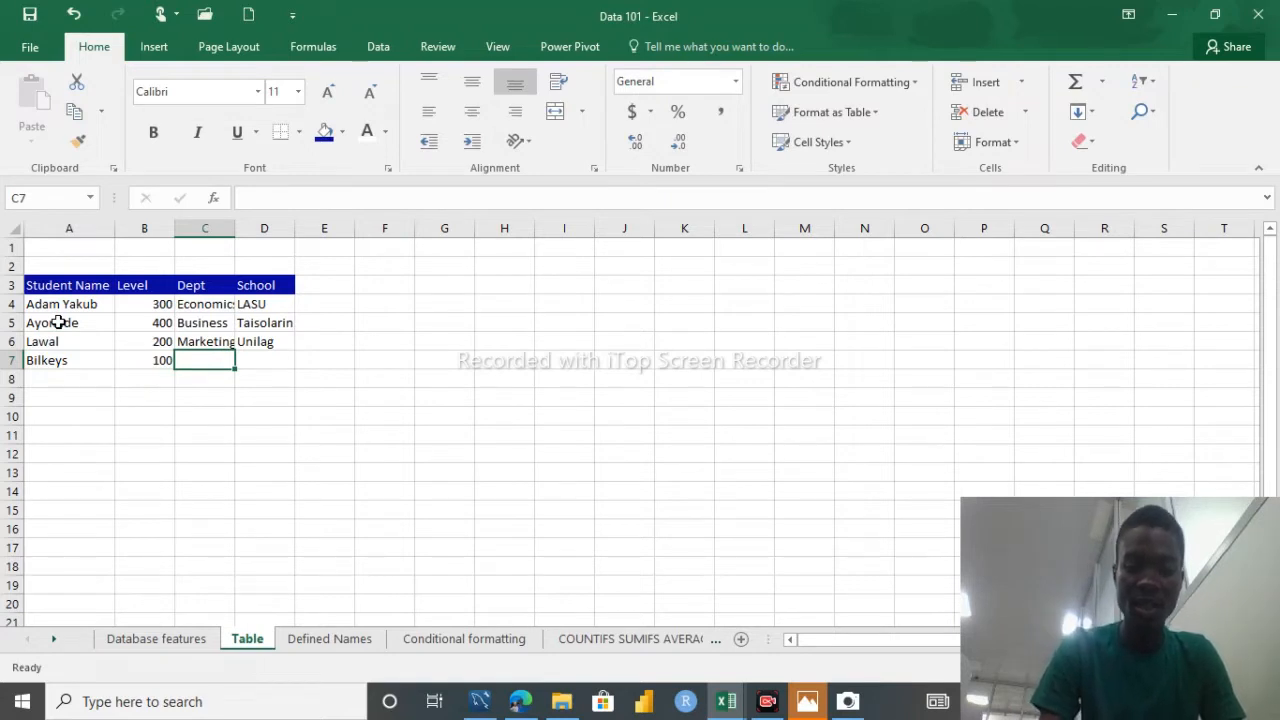
Step: Enter IRPM as the fourth student's department in C7 and AOCOED as the school in D7
text(IRPM)
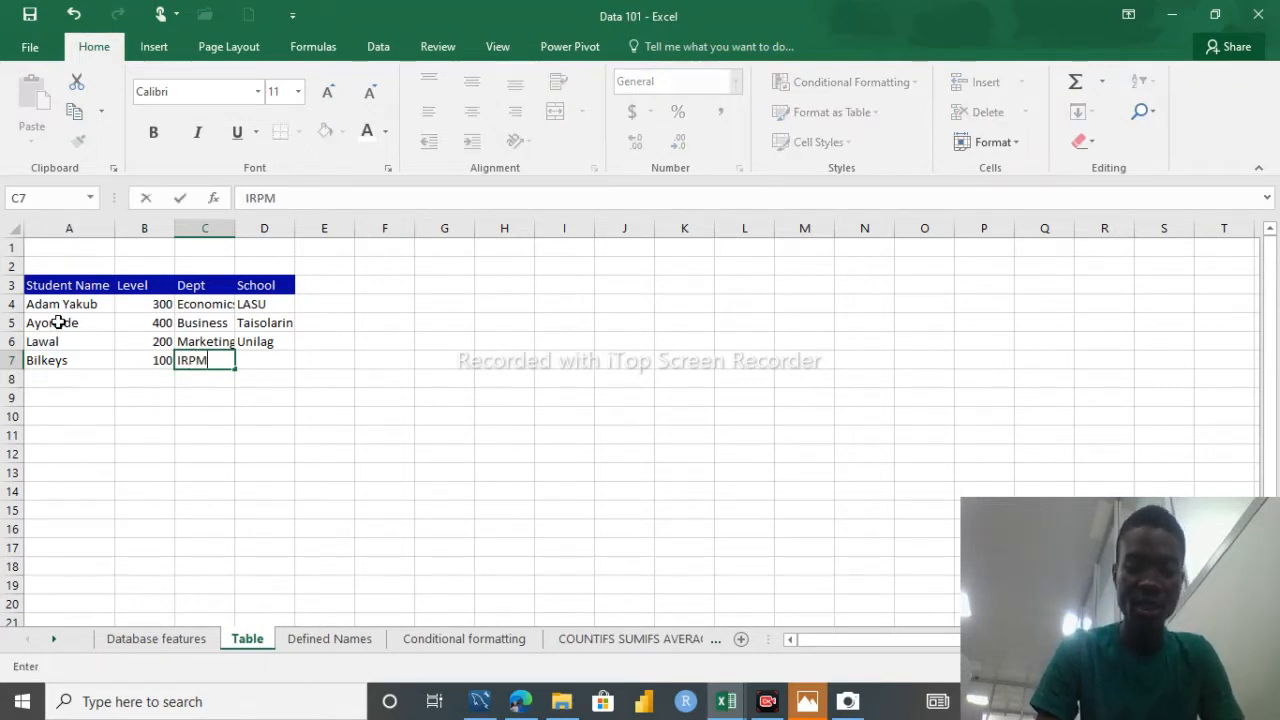
key(Tab)
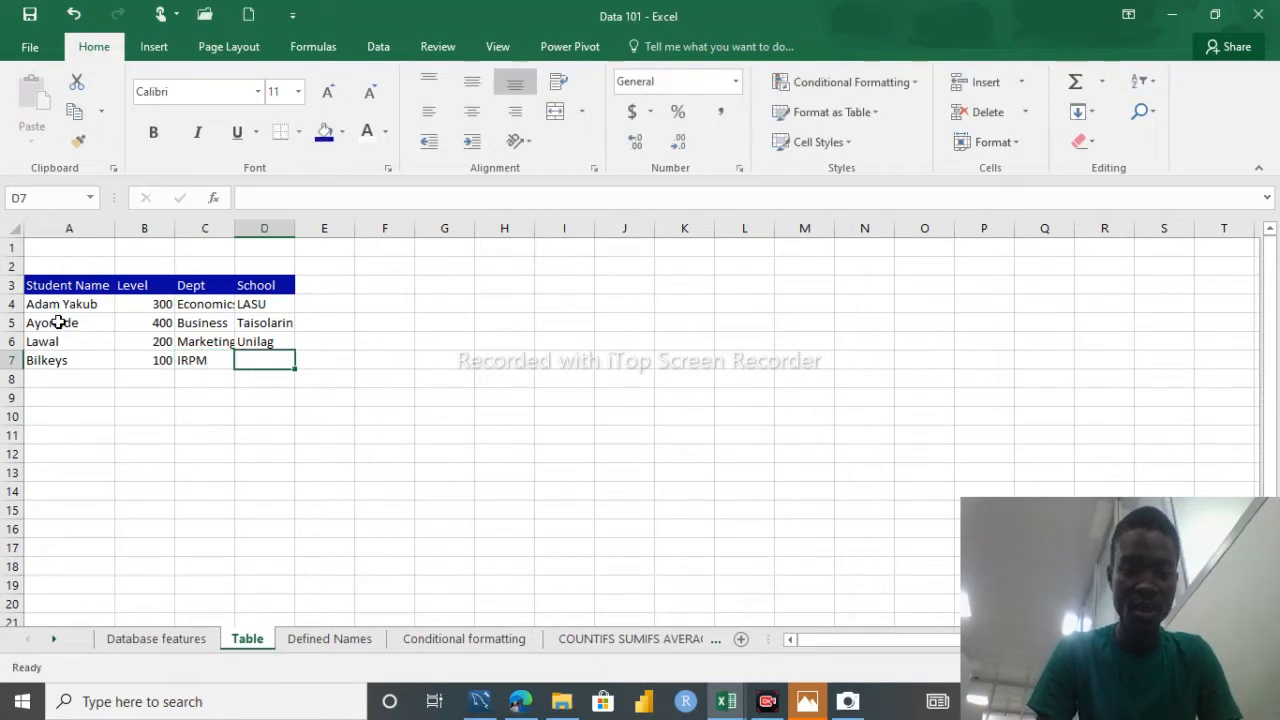
text(AOCOED)
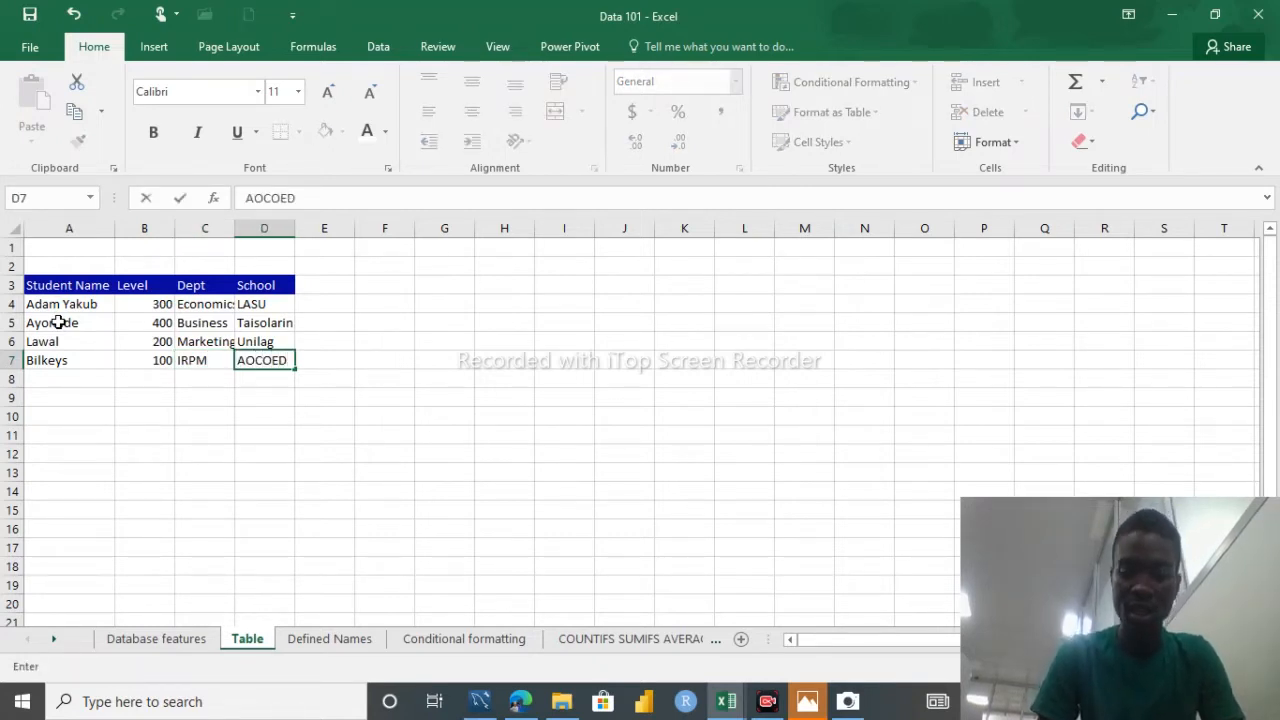
key(Return)
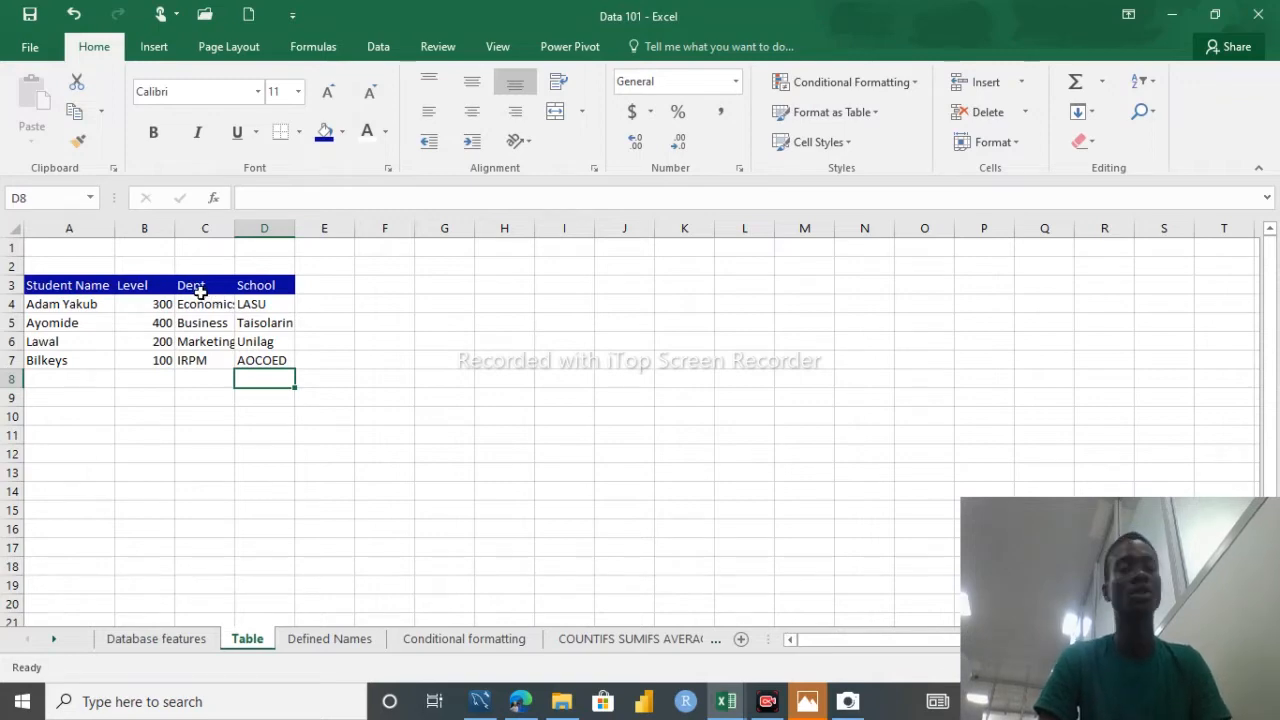
Step: Open the Database features worksheet and jump to the last record in the Hire Date column
click(159, 643)
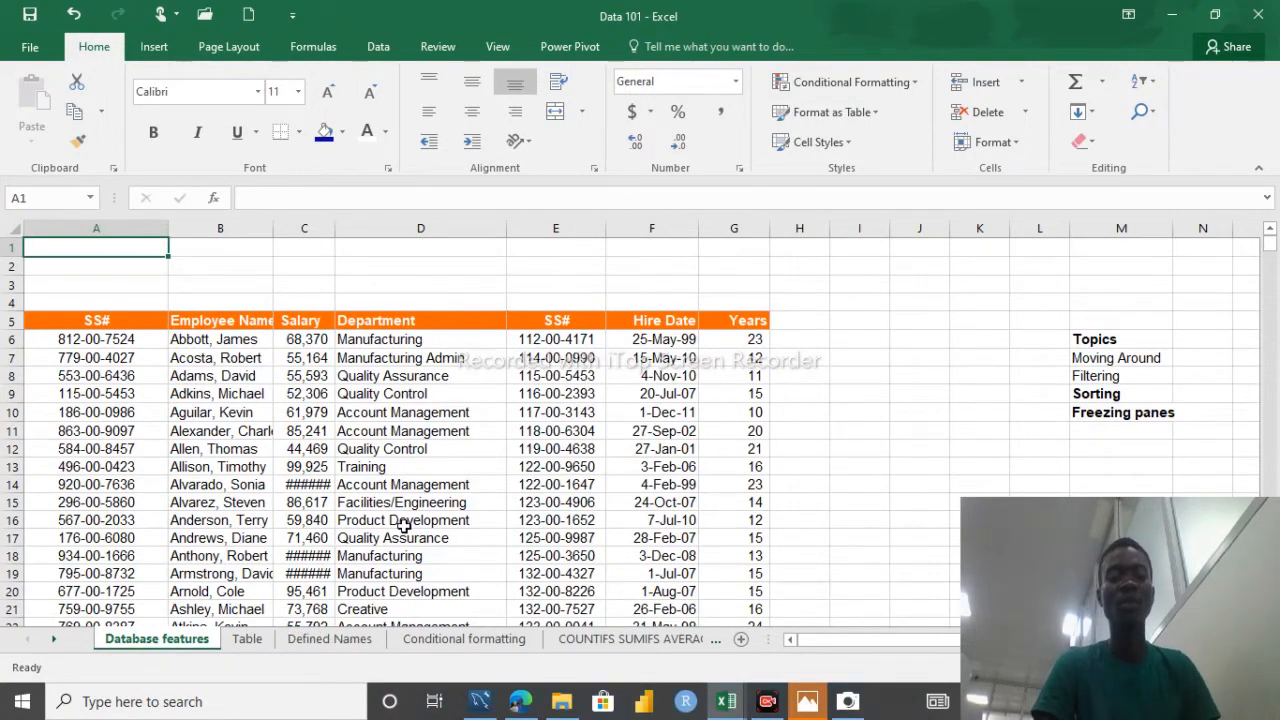
click(668, 484)
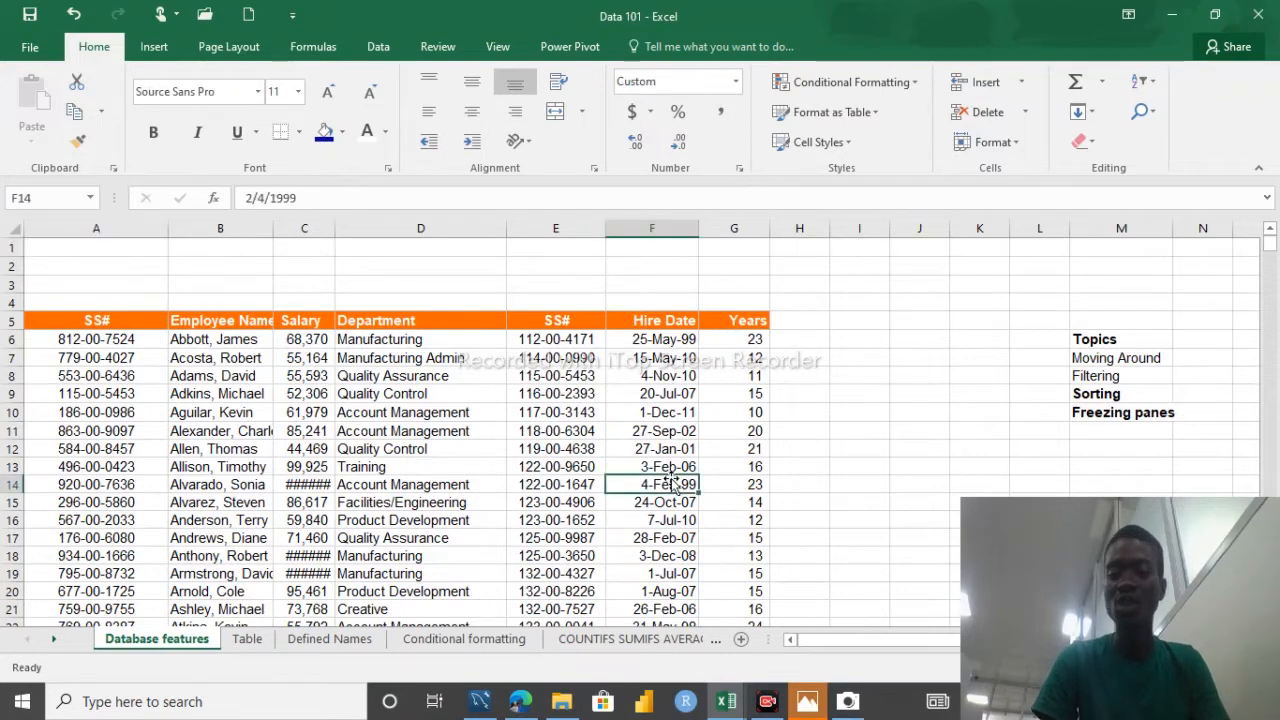
key(ctrl+Down)
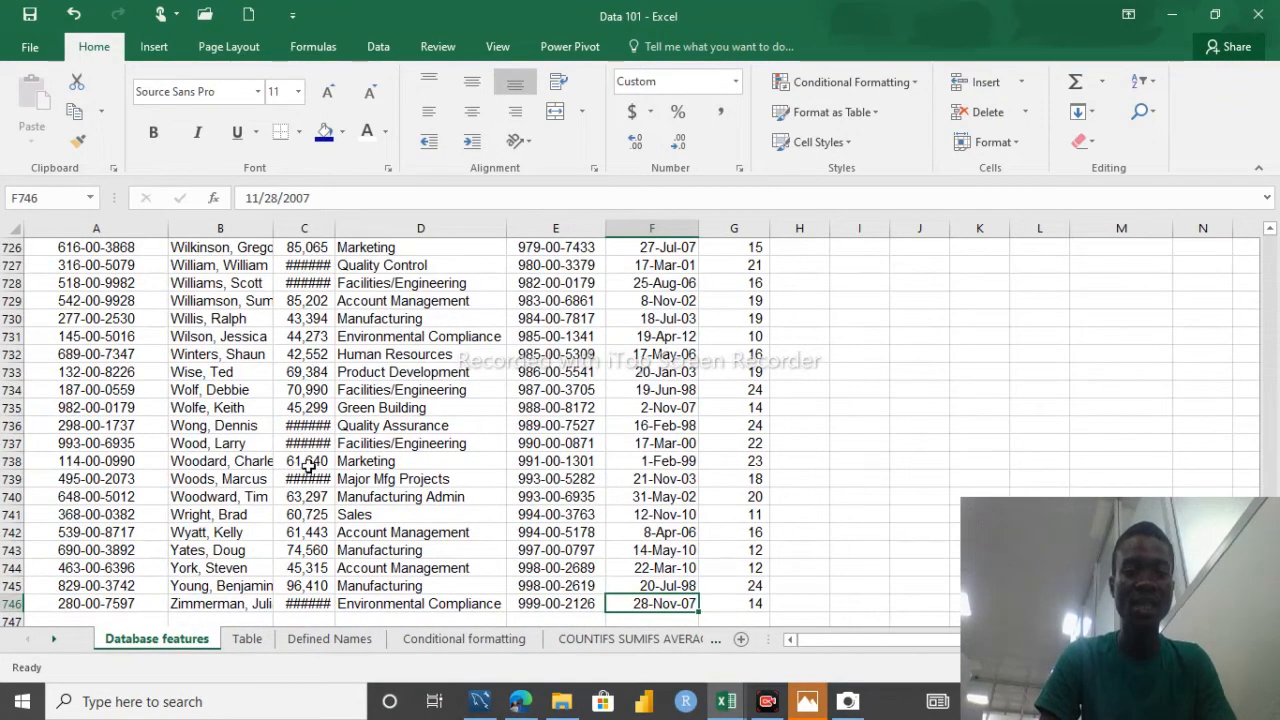
Step: Examine the Salary column upward from row 729 for values too wide for the column
click(318, 301)
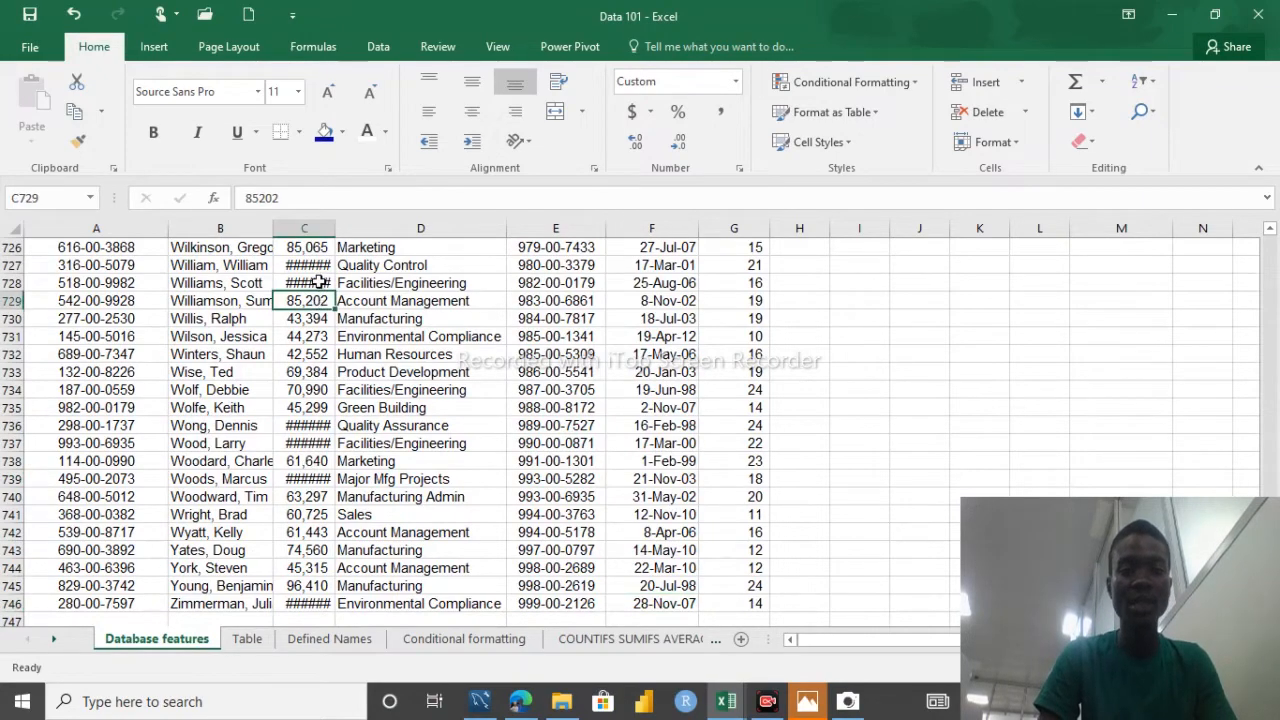
key(Up)
key(Up)
key(Up)
key(Up)
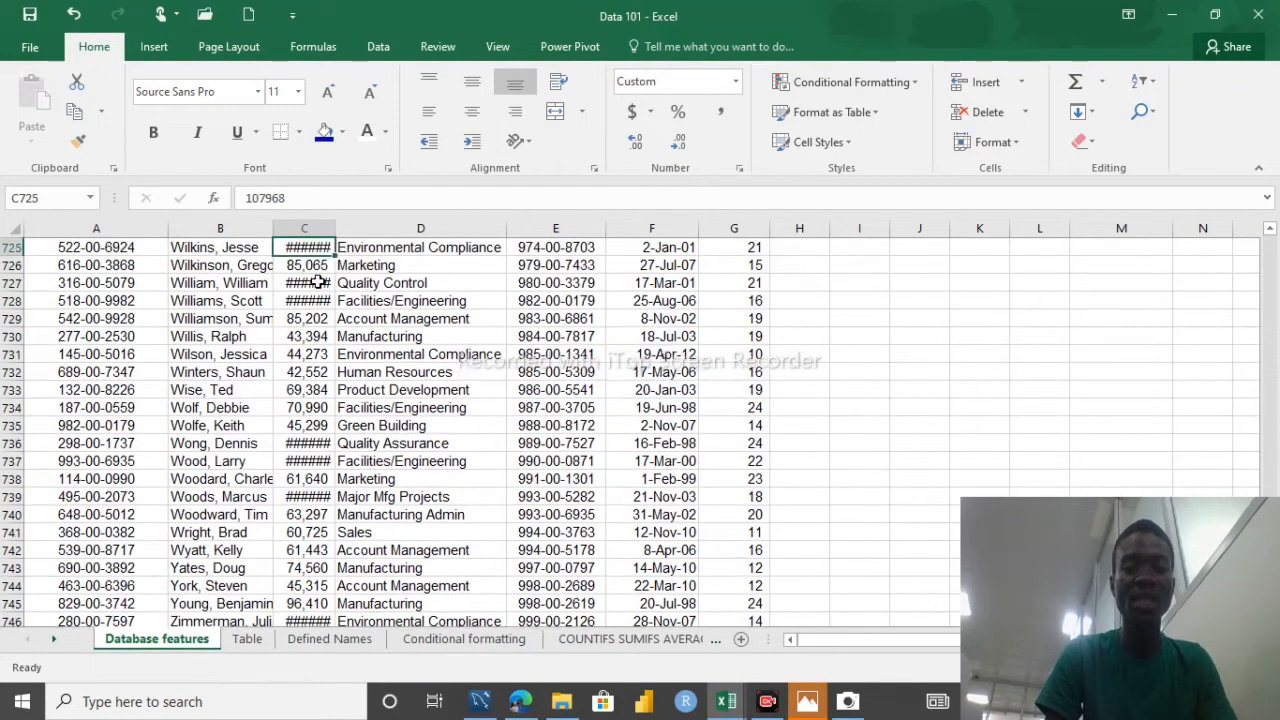
key(Up)
key(Up)
key(Up)
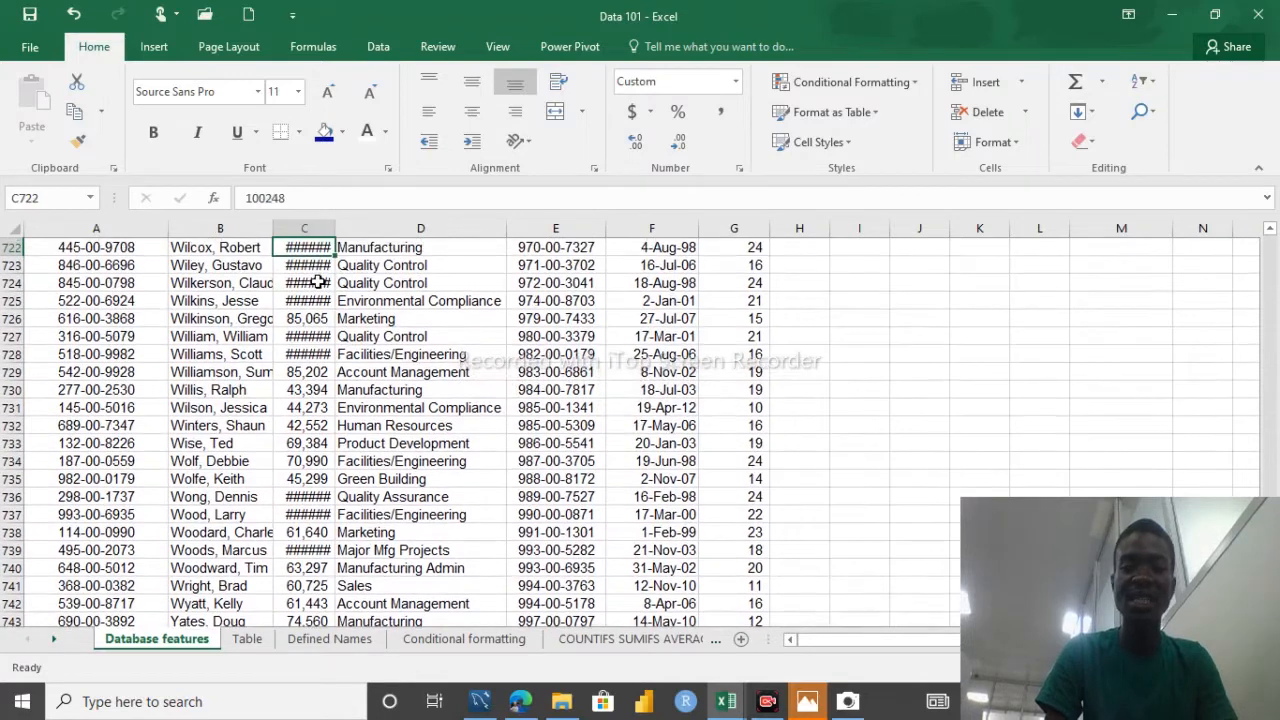
key(Up)
key(Up)
key(Up)
key(Up)
key(Up)
key(Up)
key(Up)
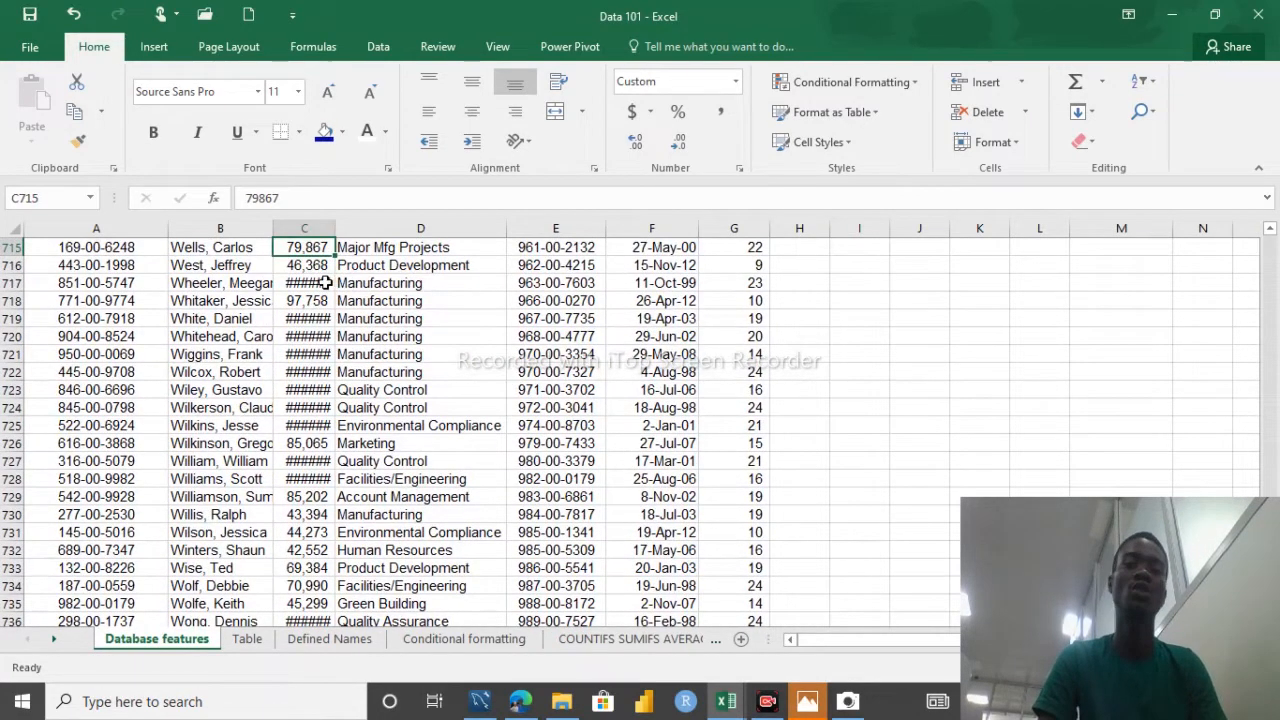
key(Up)
key(Up)
key(Up)
key(Up)
key(Up)
key(Up)
key(Up)
key(Up)
key(Up)
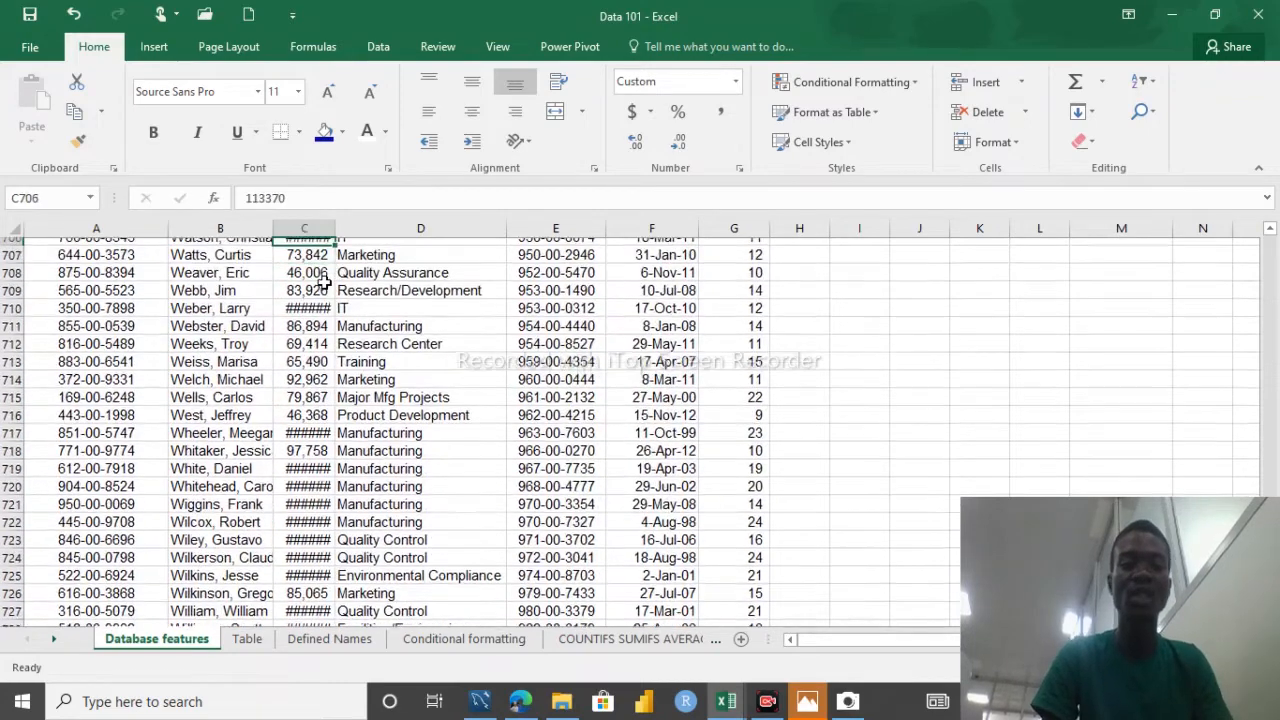
key(Up)
key(Up)
key(Up)
key(Up)
key(Up)
key(Up)
key(Up)
key(Up)
Step: Return to the Salary header and auto-fit the width of column C to its contents
key(ctrl+Up)
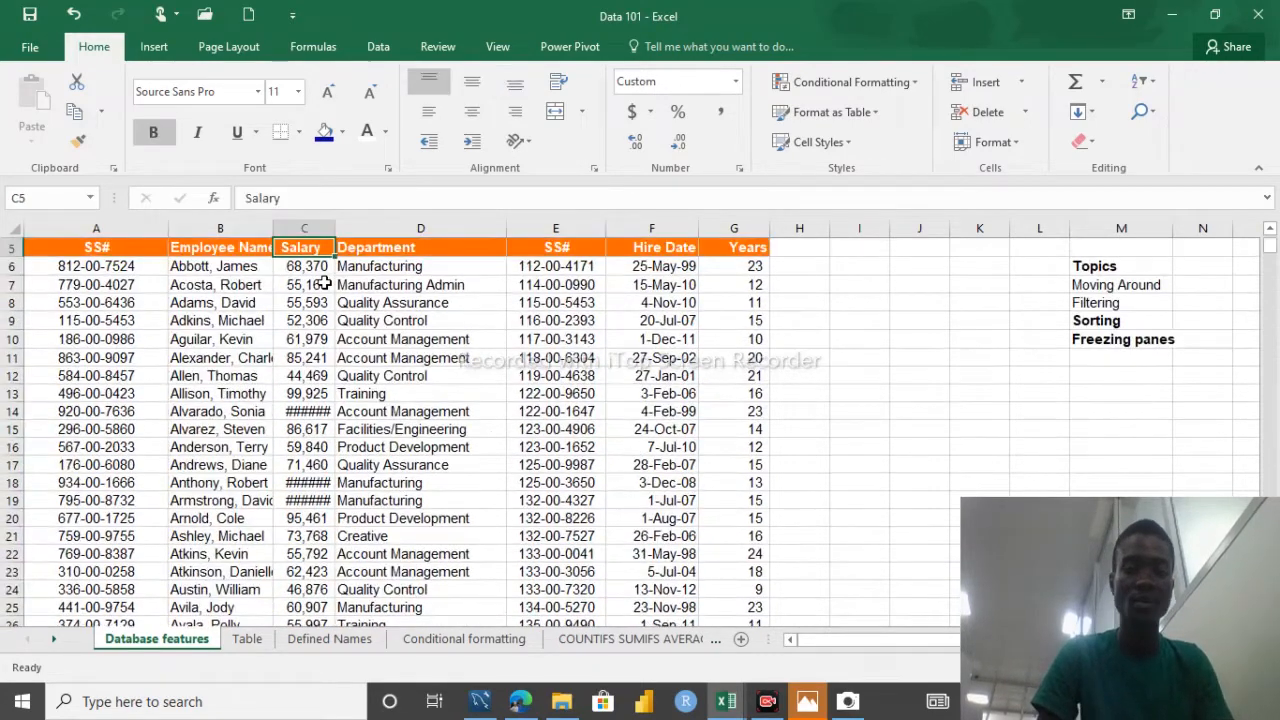
double_click(336, 228)
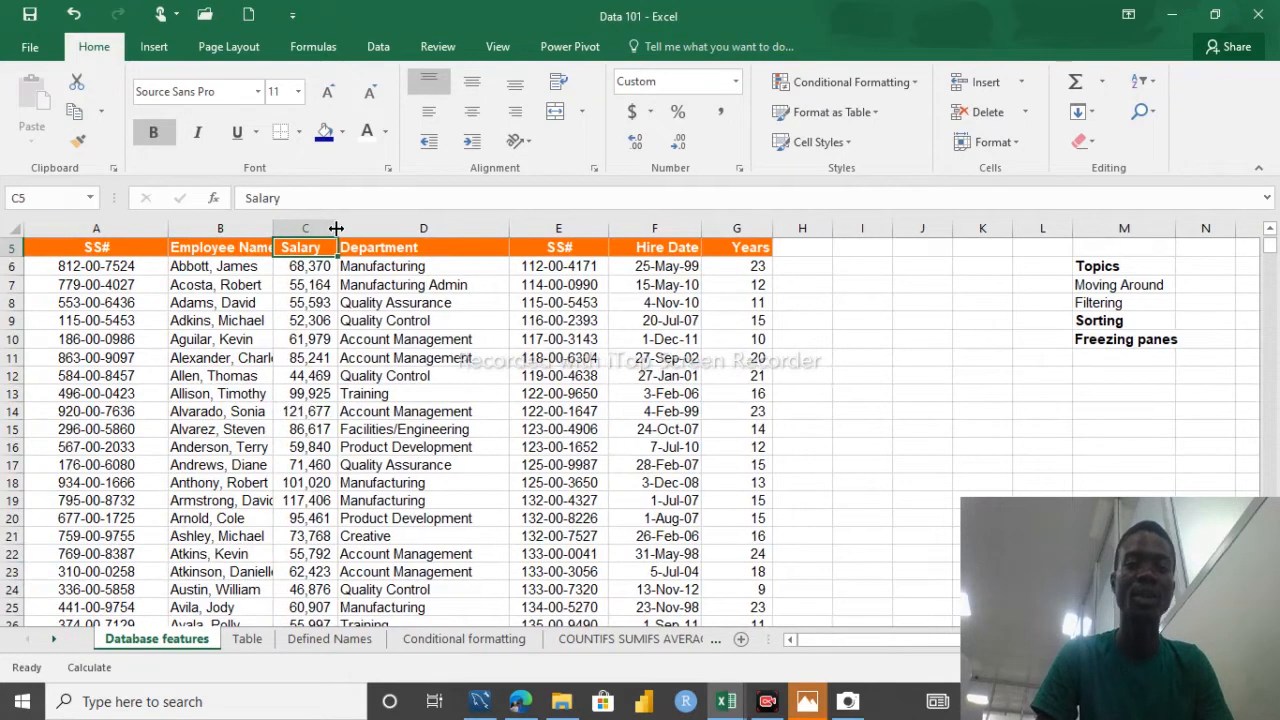
Step: Total the Salary column in C747, directly below the last record, with the formula =SUM(C5:C746)
click(319, 304)
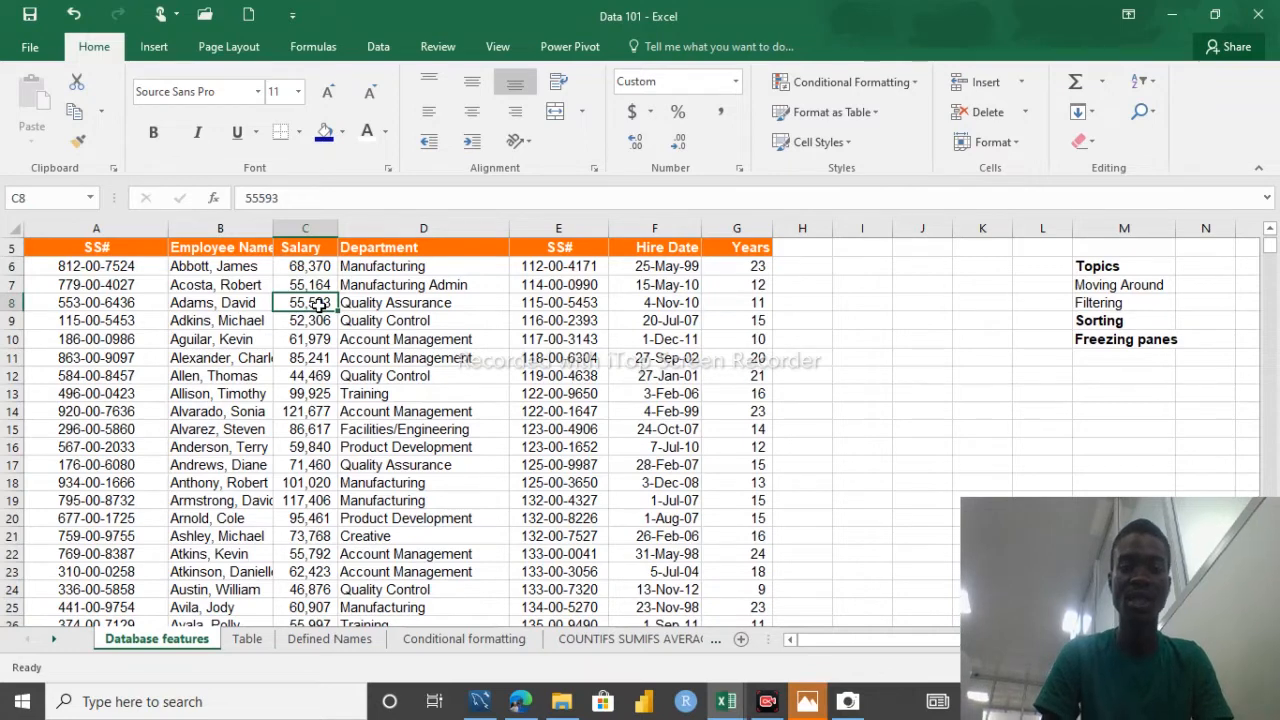
key(ctrl+Down)
key(Down)
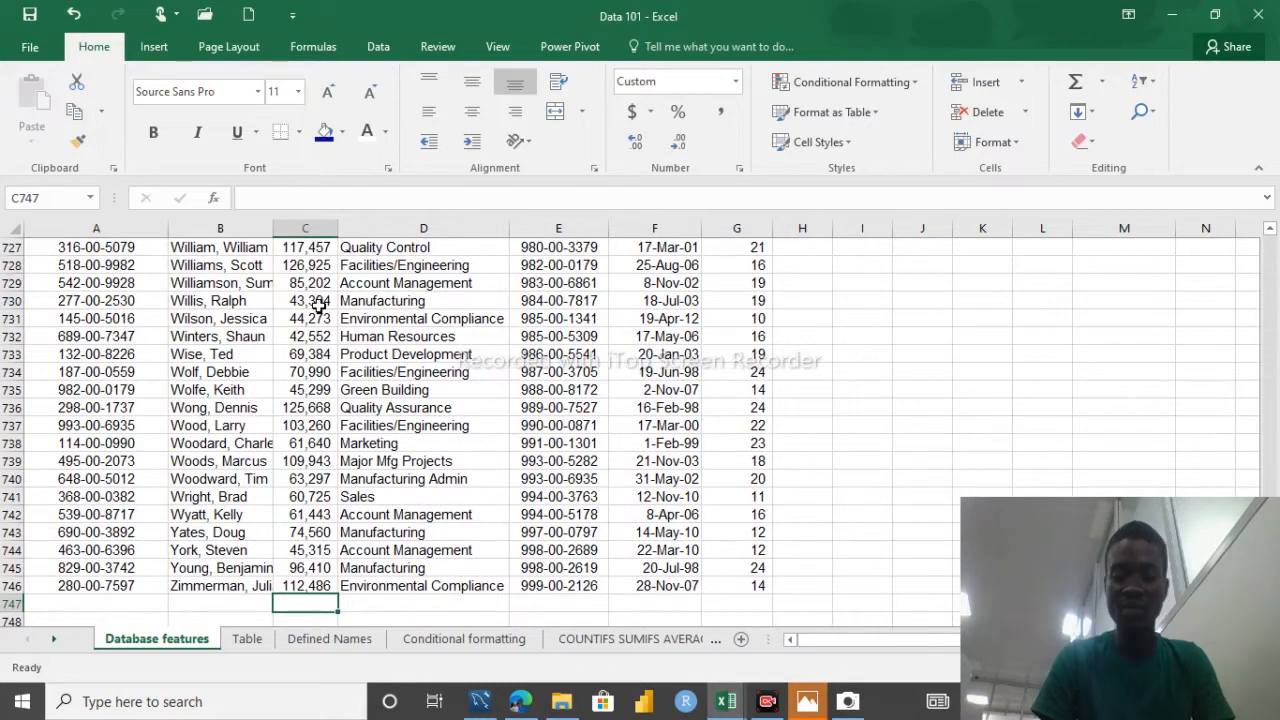
key(Up)
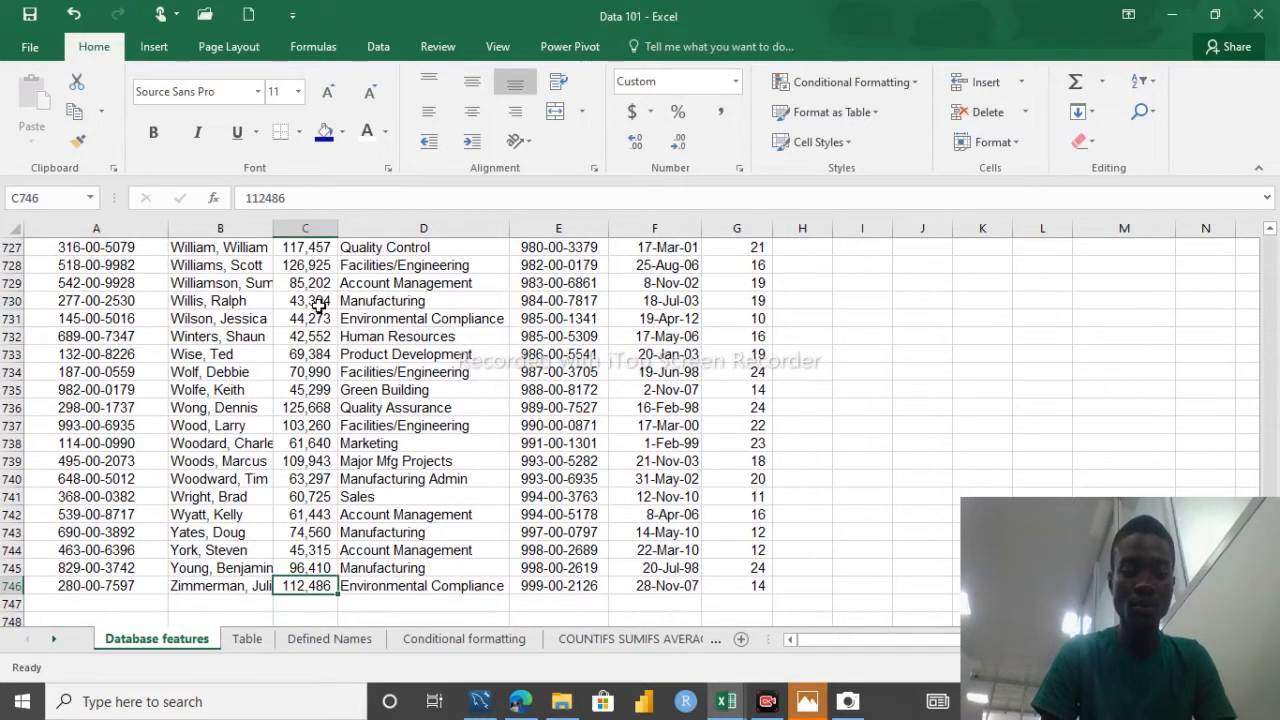
key(ctrl+Up)
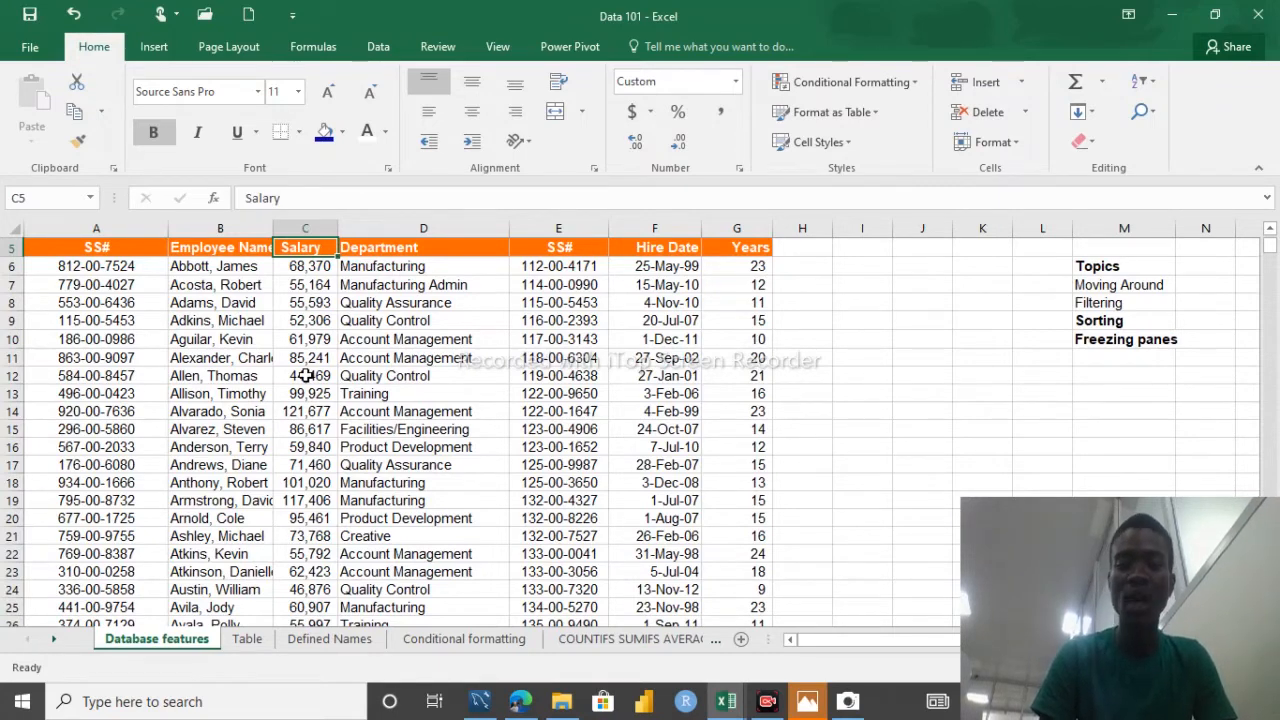
key(ctrl+Down)
key(Down)
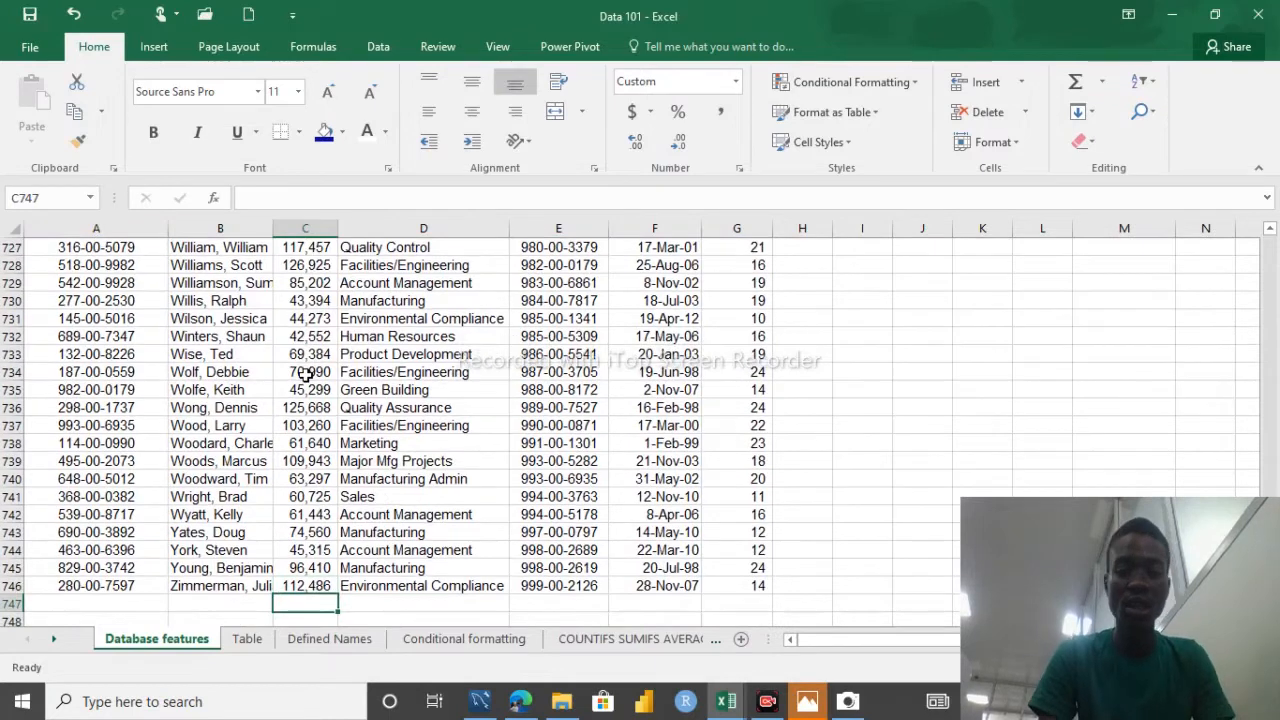
text(=S)
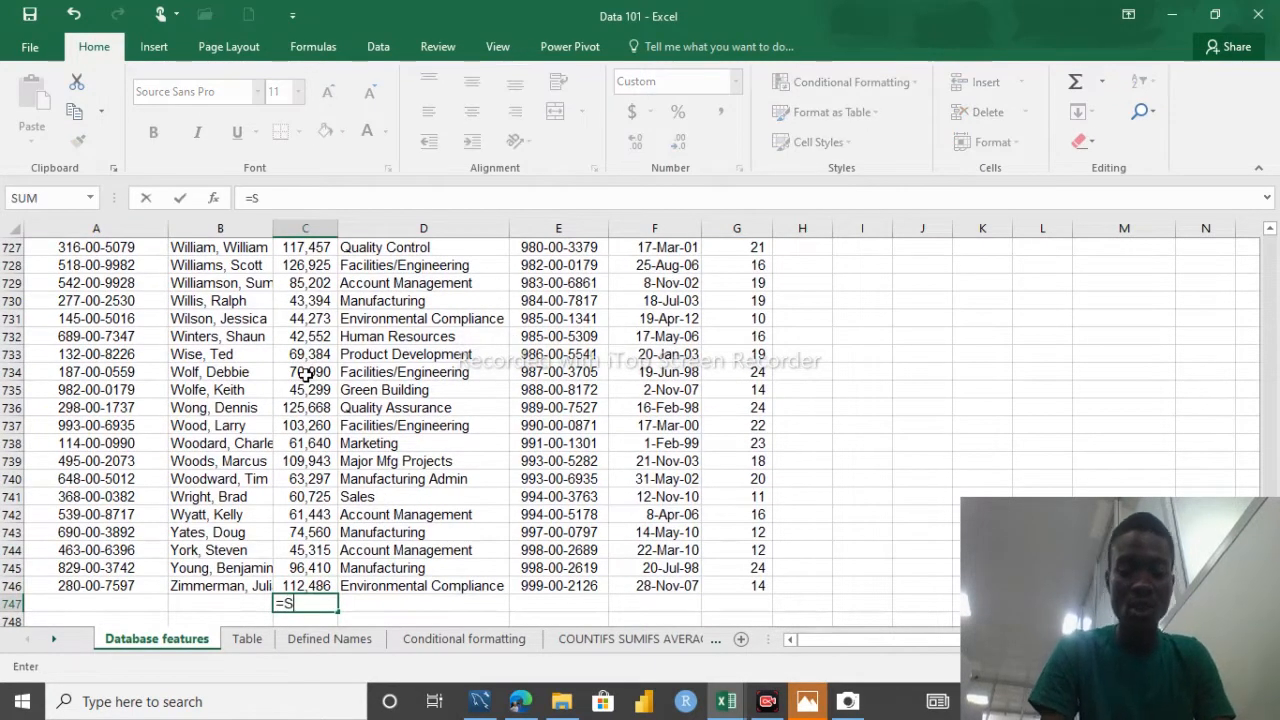
text(UM()
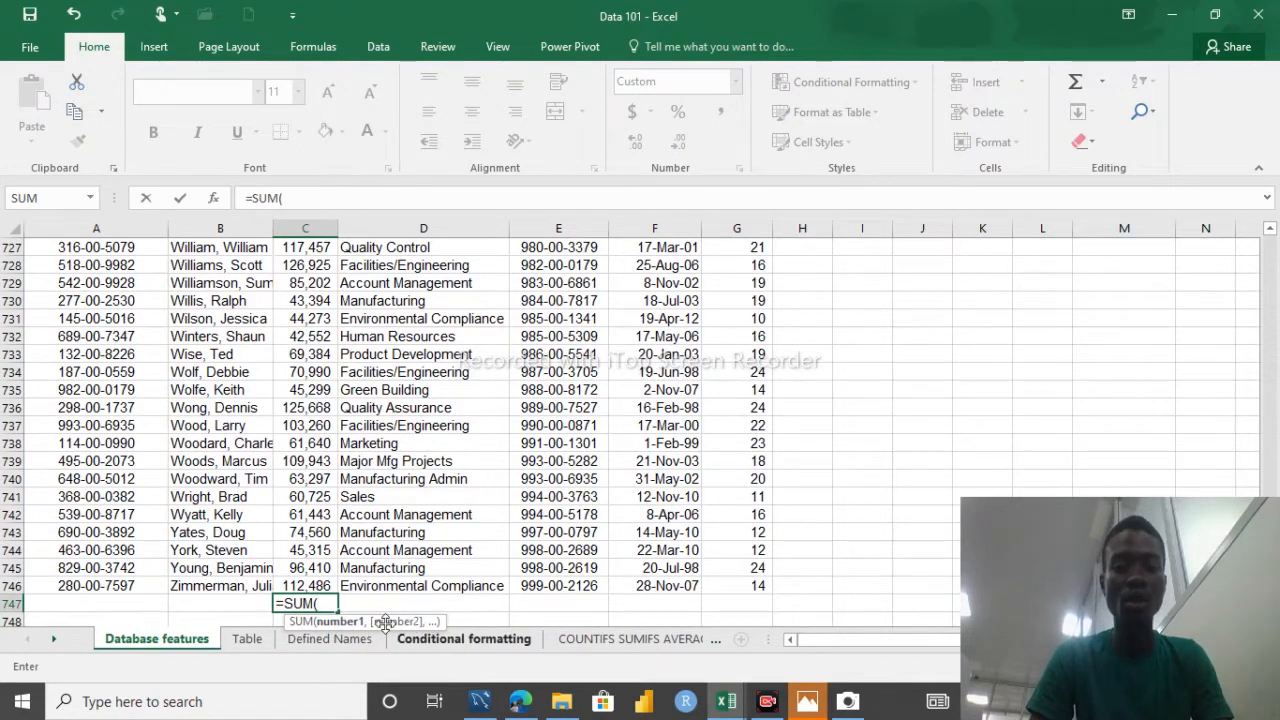
click(302, 585)
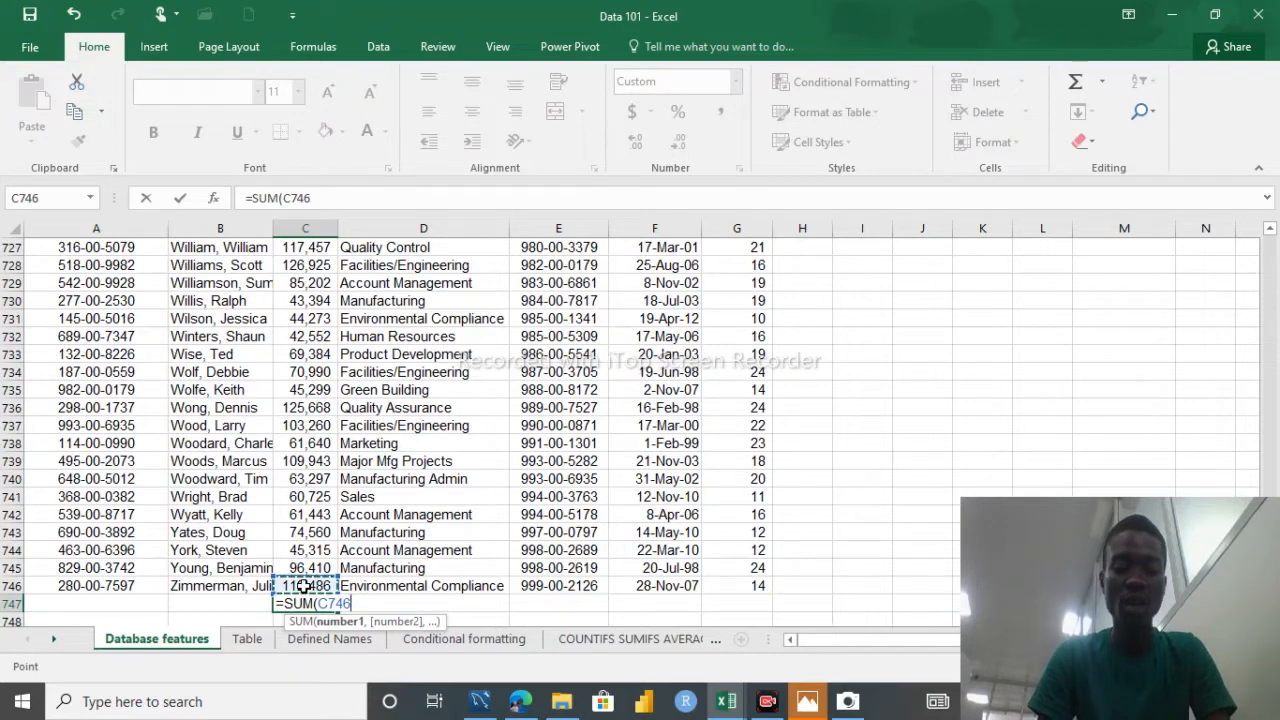
key(ctrl+shift+Up)
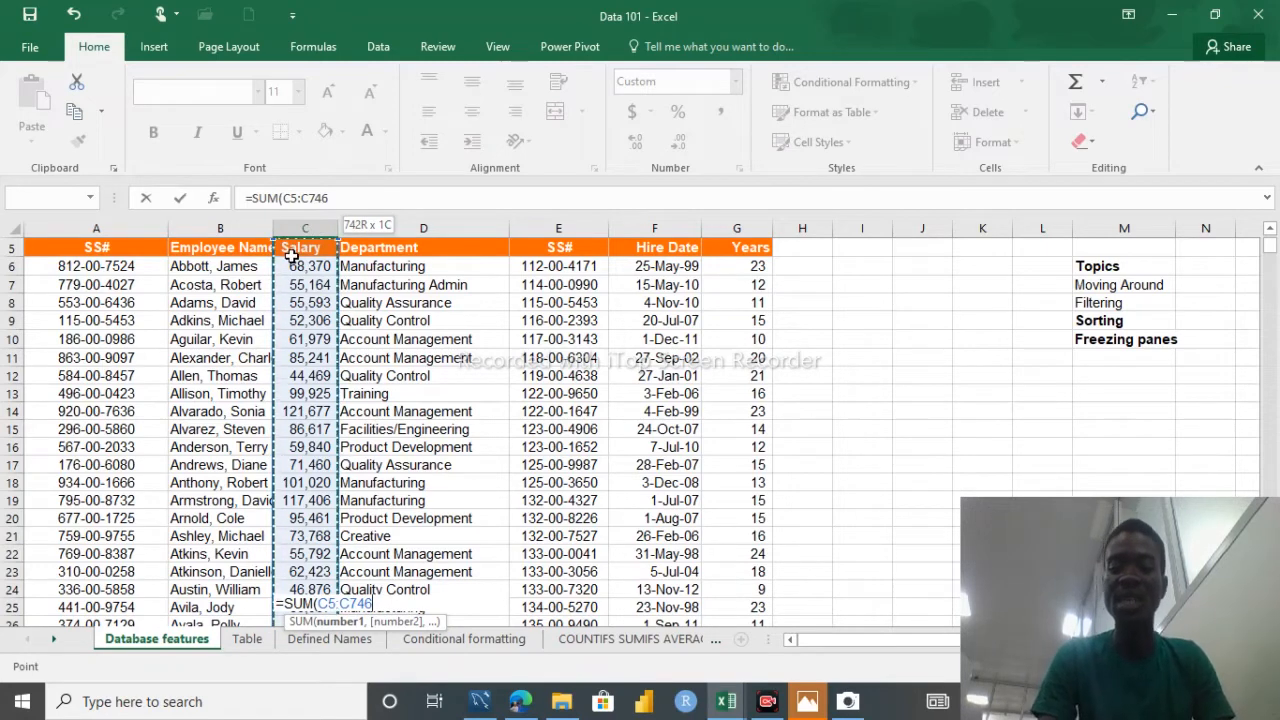
drag(291, 257, 291, 257)
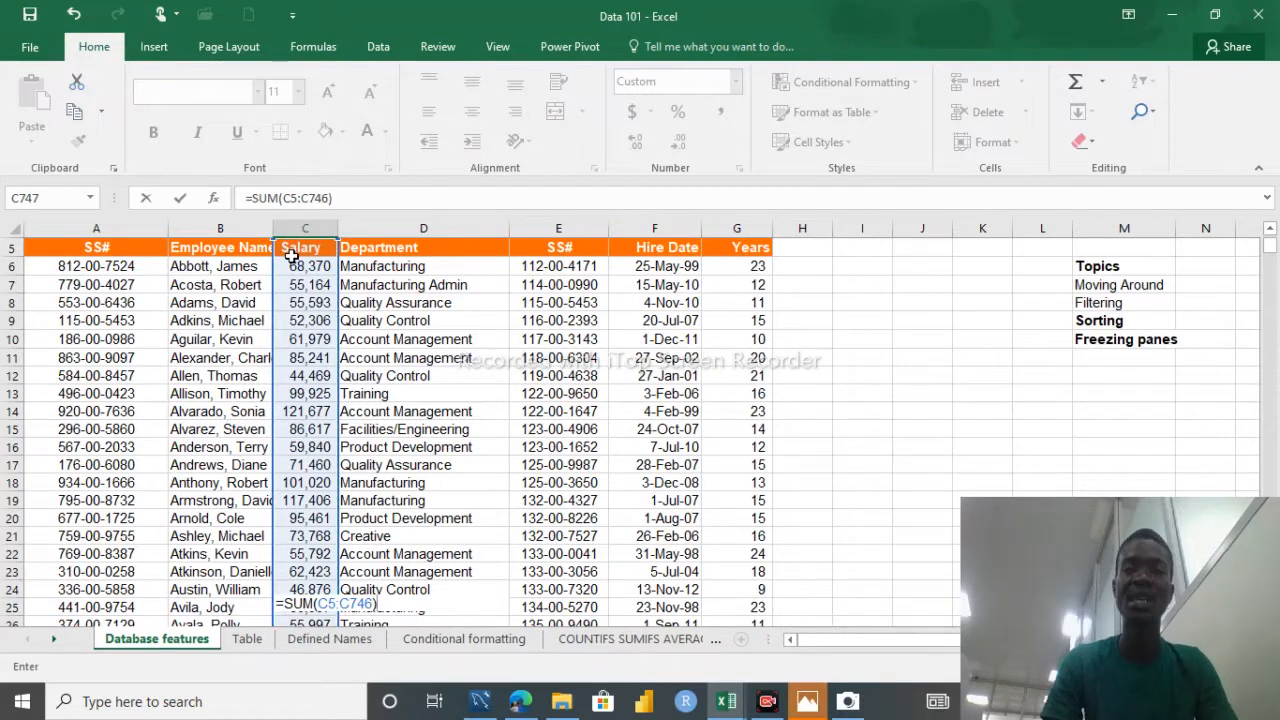
key(Return)
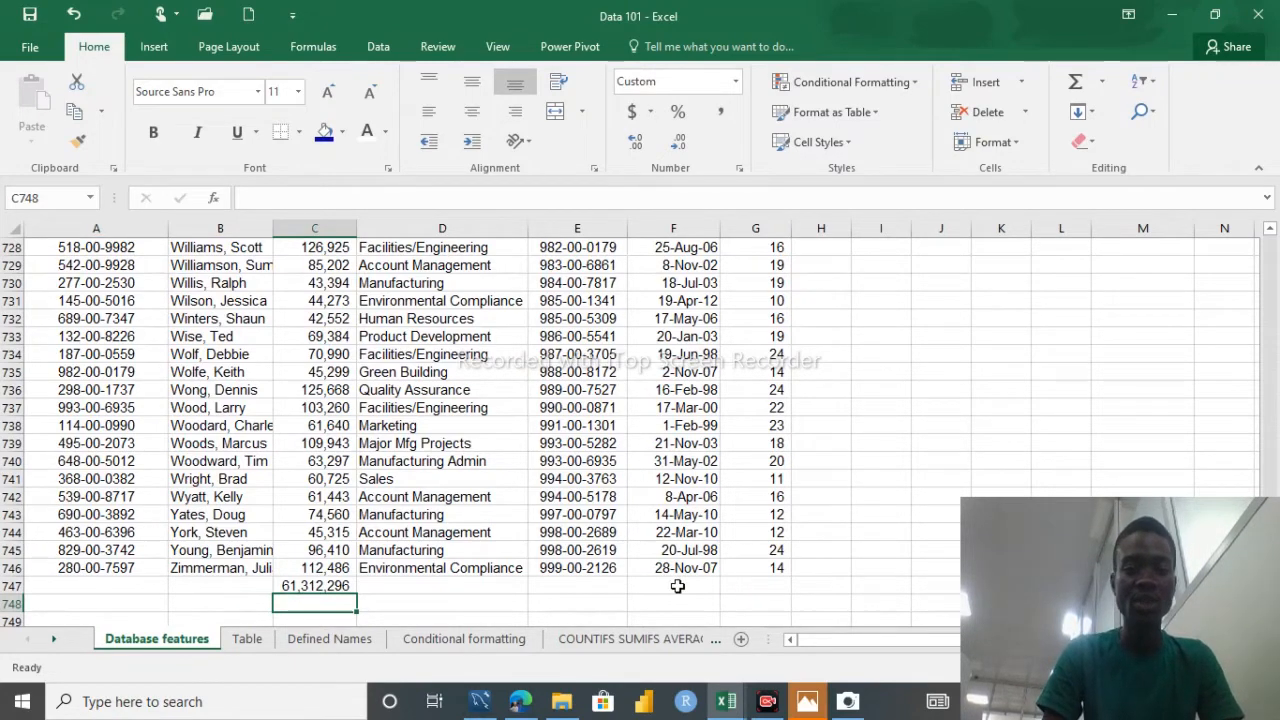
Step: Total the Years column in G747, directly below the last record, with the formula =SUM(G5:G746)
click(760, 568)
key(ctrl+Up)
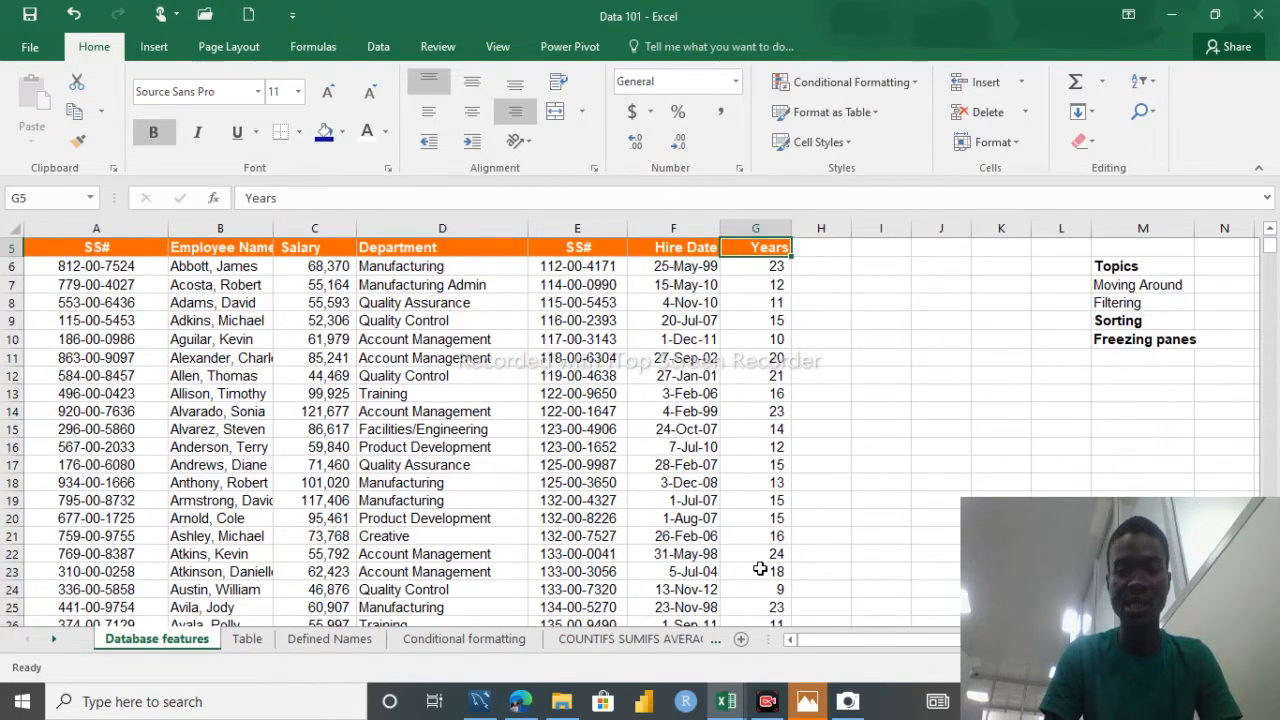
key(ctrl+Down)
key(Down)
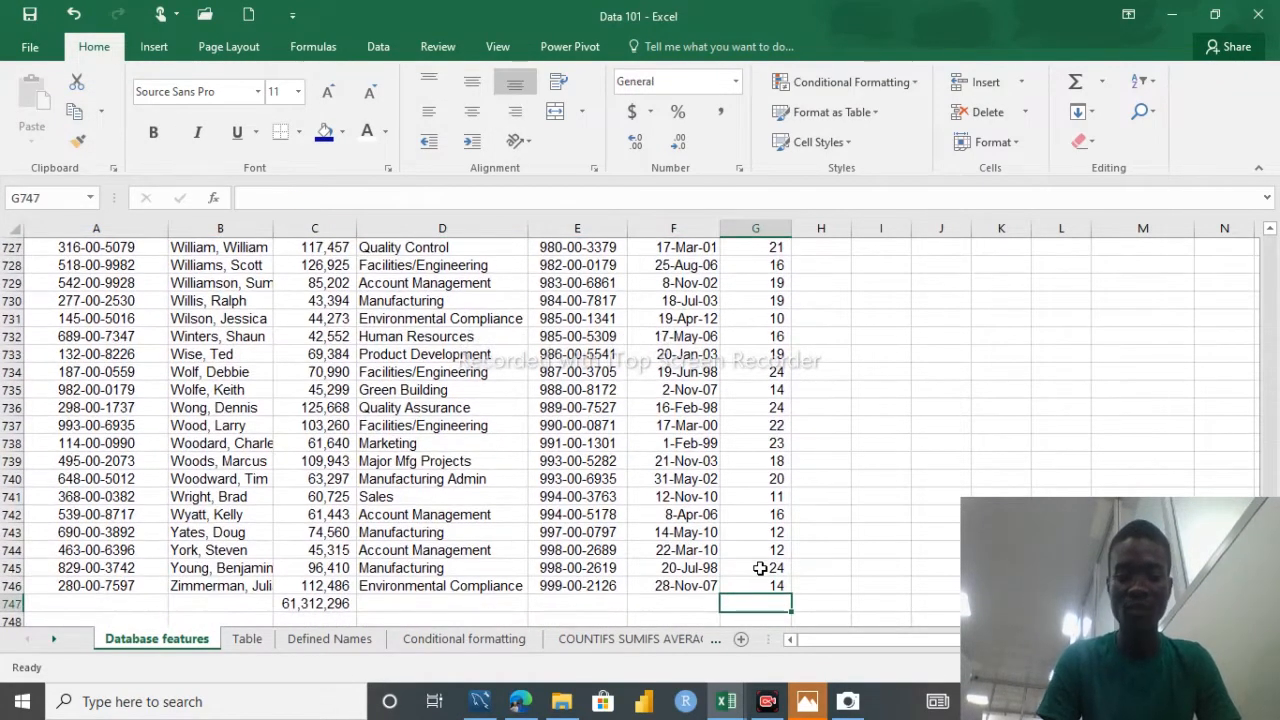
text(=)
key(BackSpace)
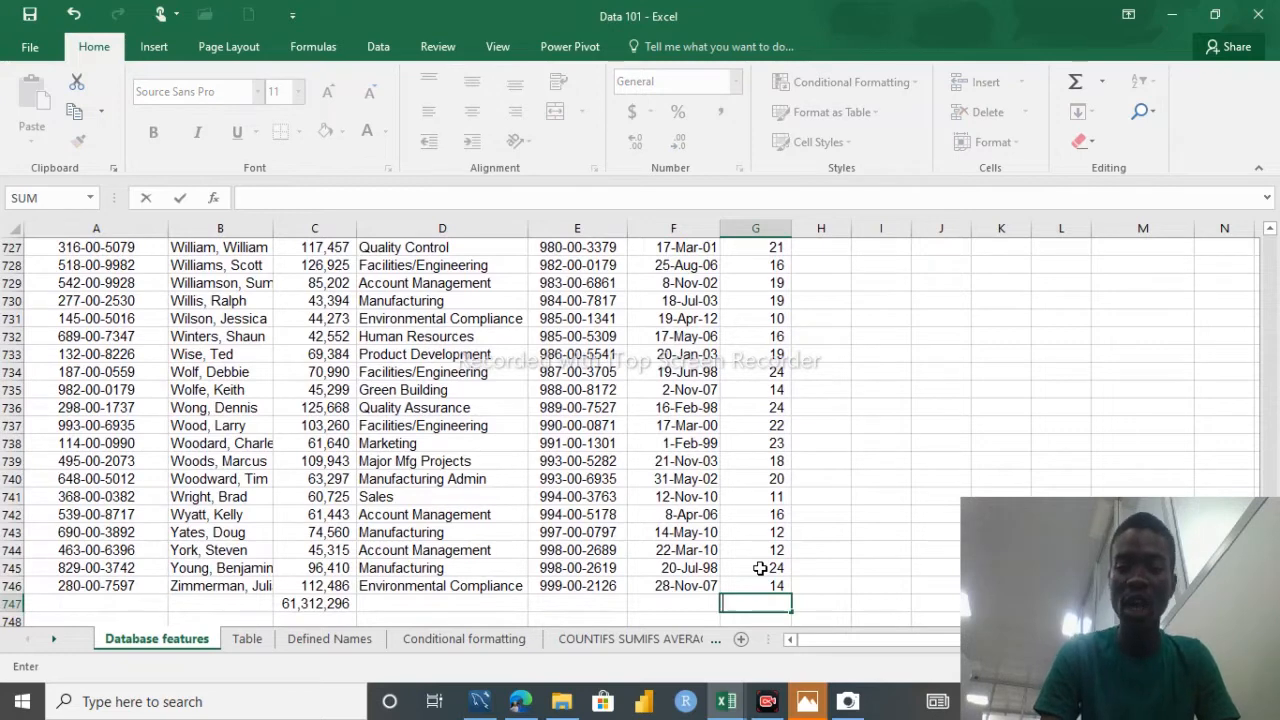
text(=)
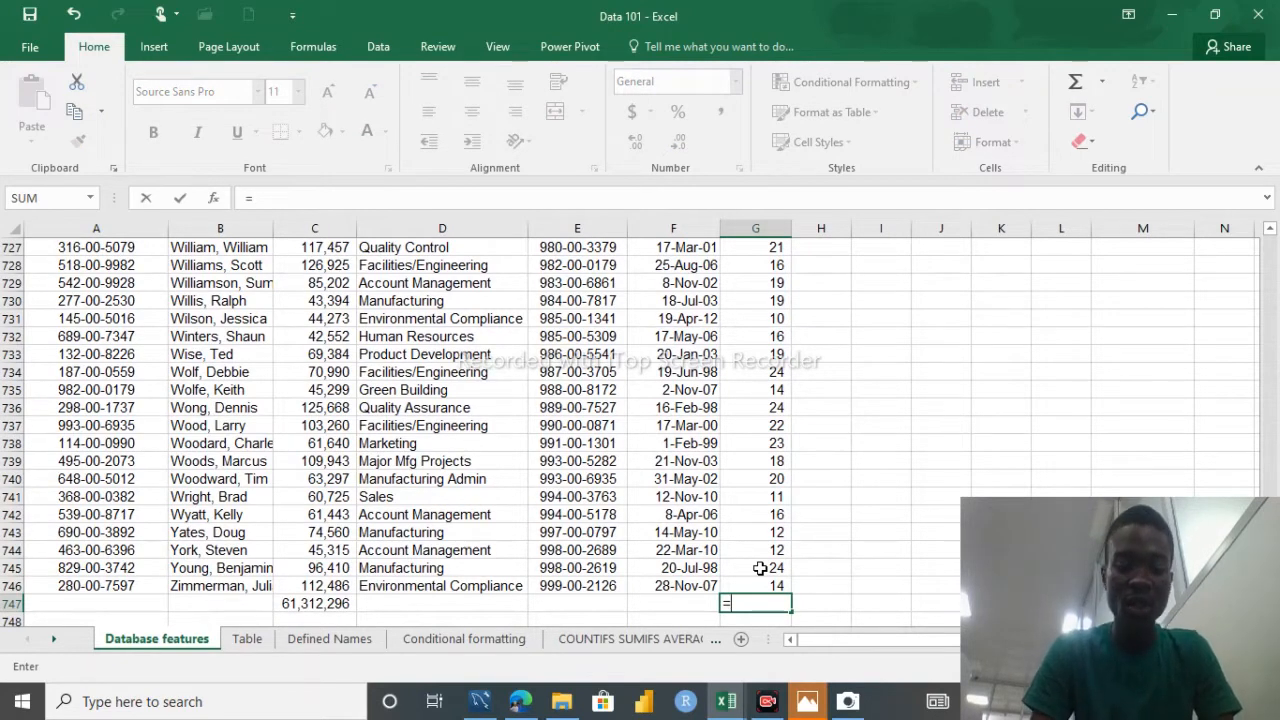
text(SUM()
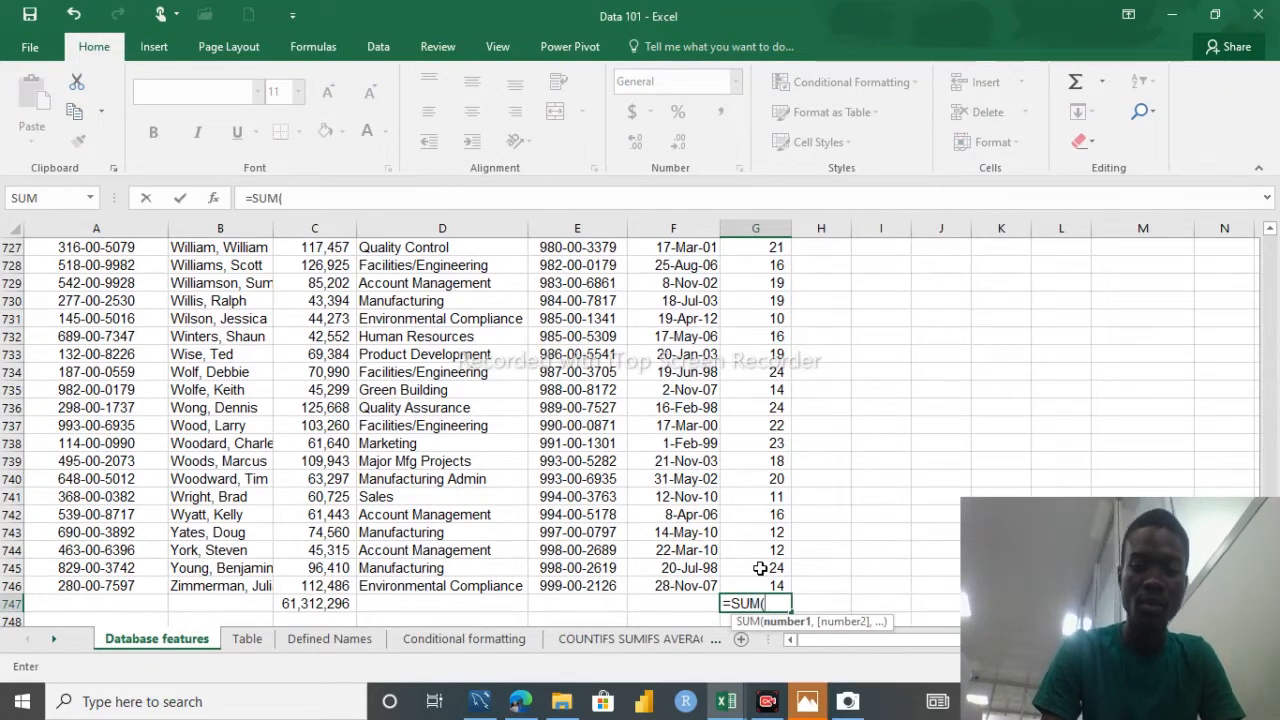
click(741, 584)
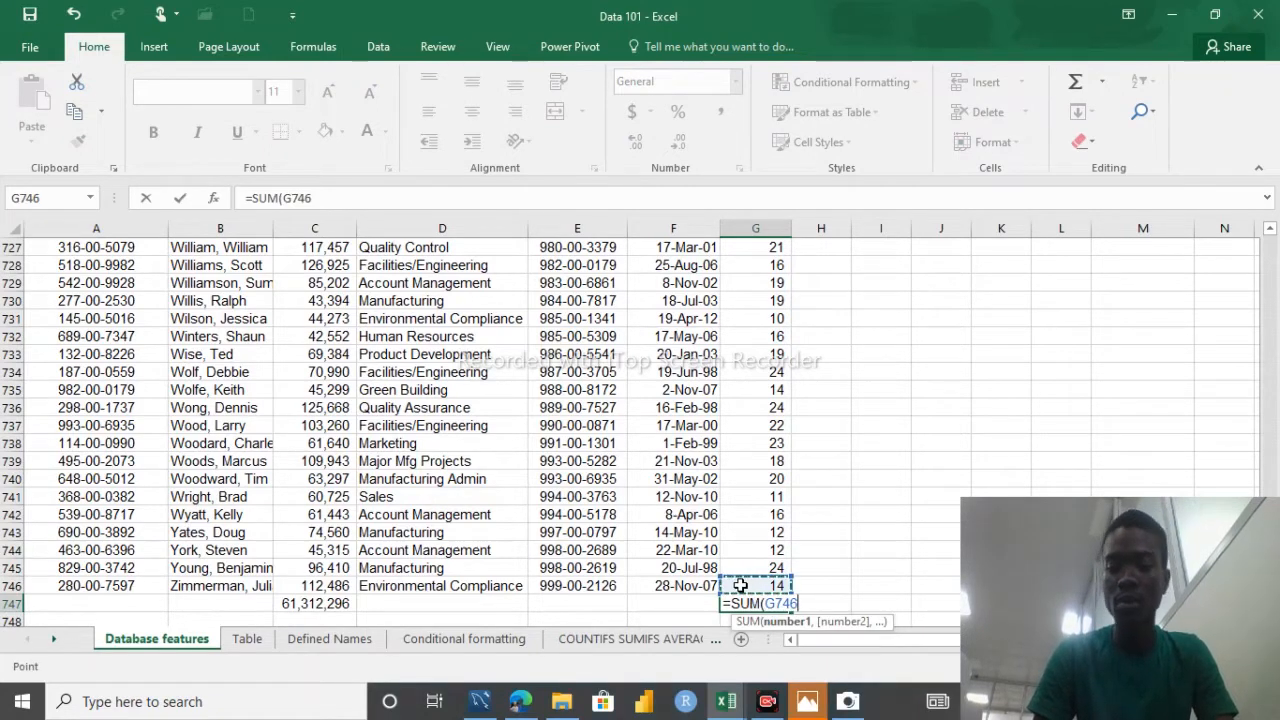
key(ctrl+shift+Up)
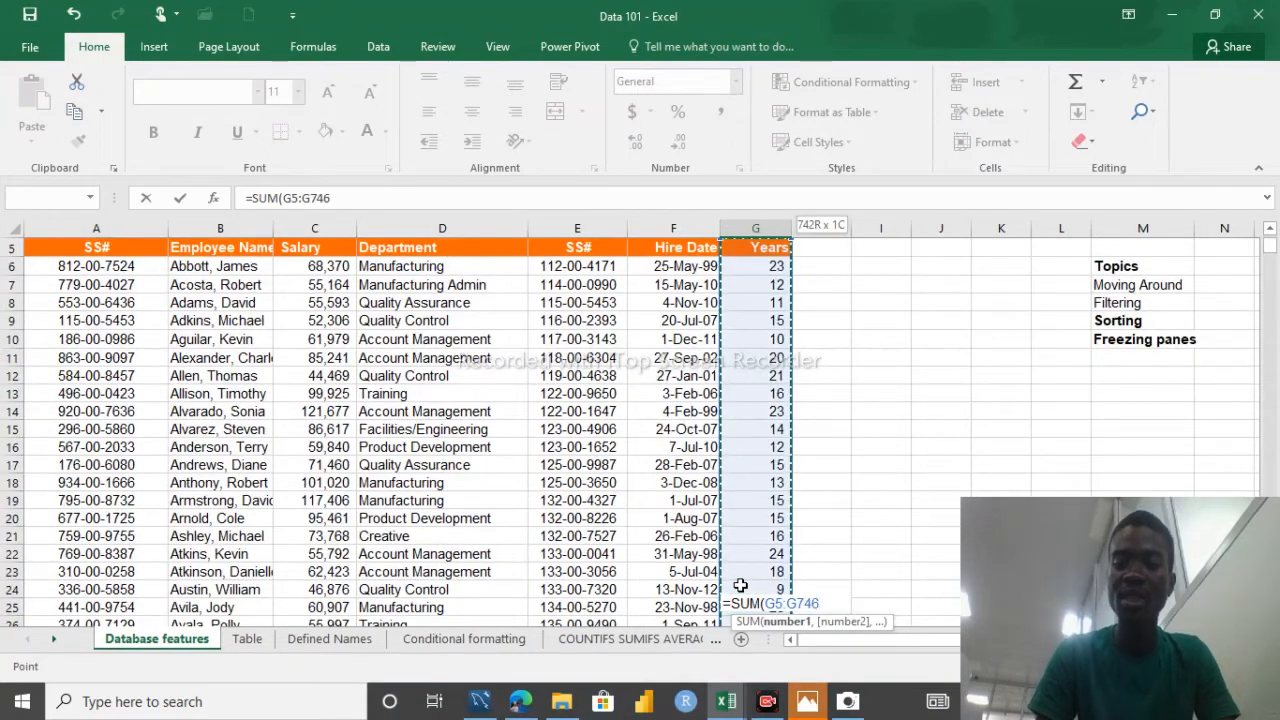
key(Return)
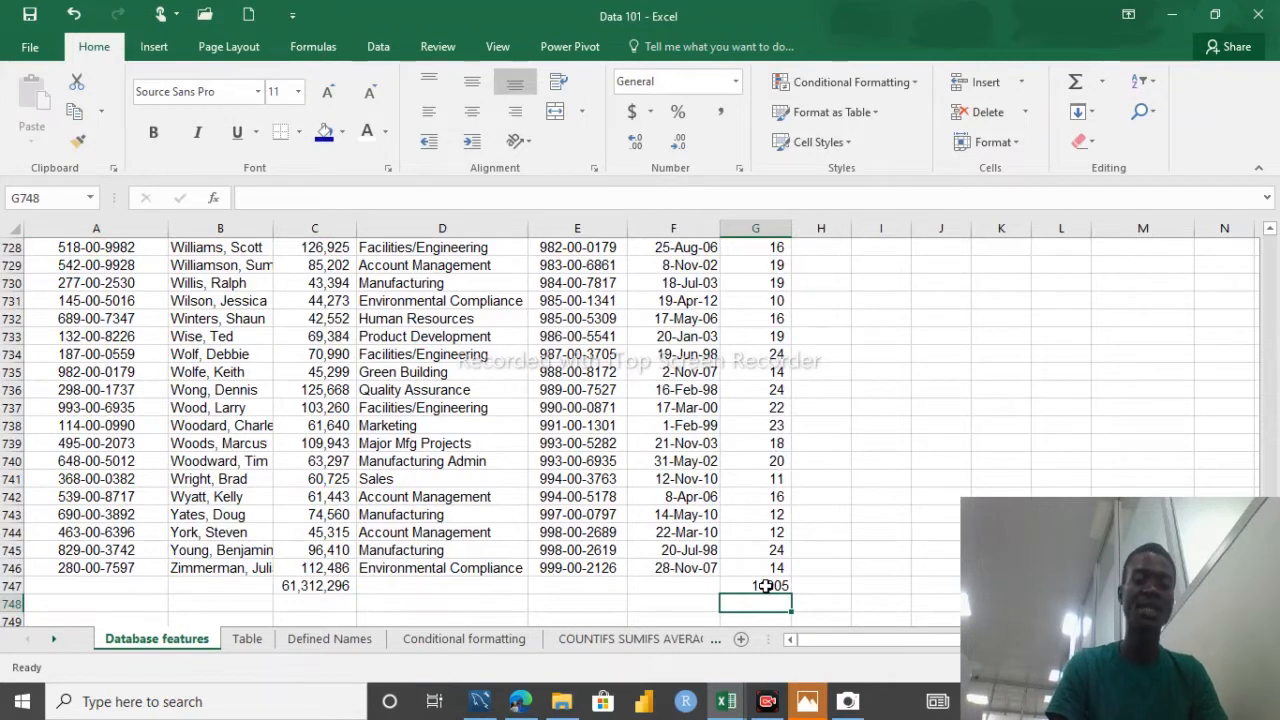
Step: Delete the Years total from cell G747
click(765, 586)
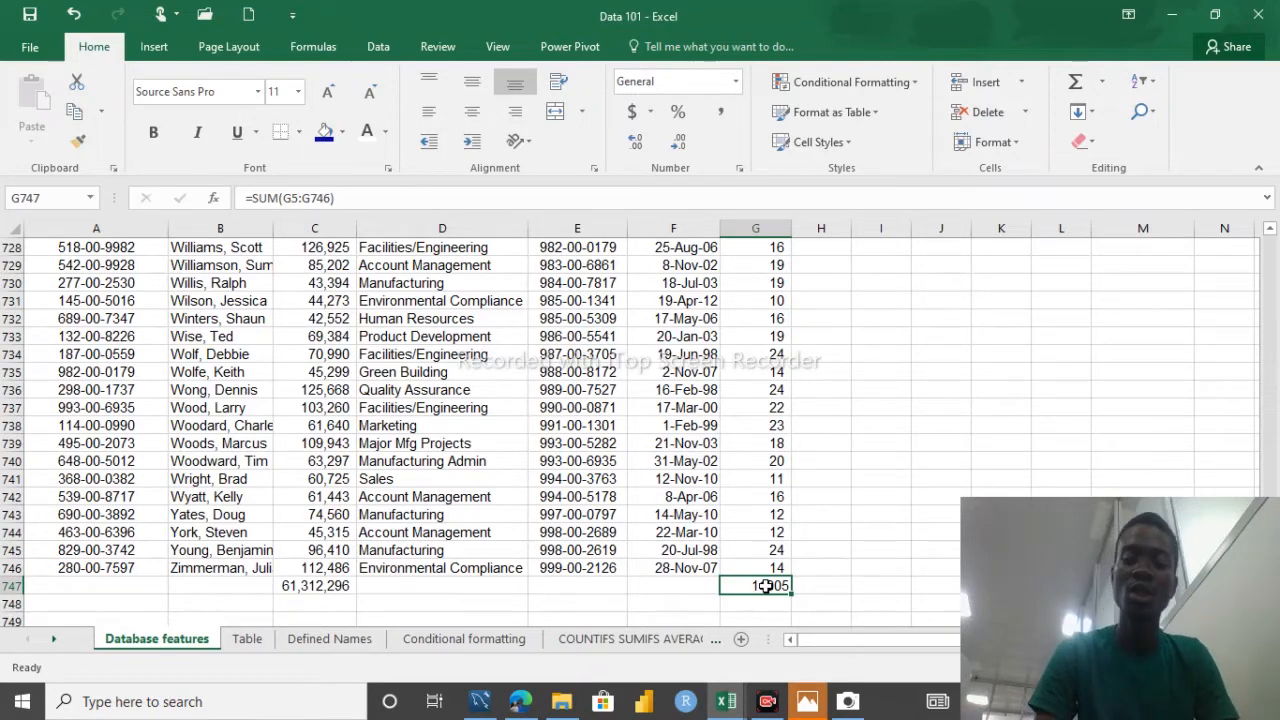
key(Delete)
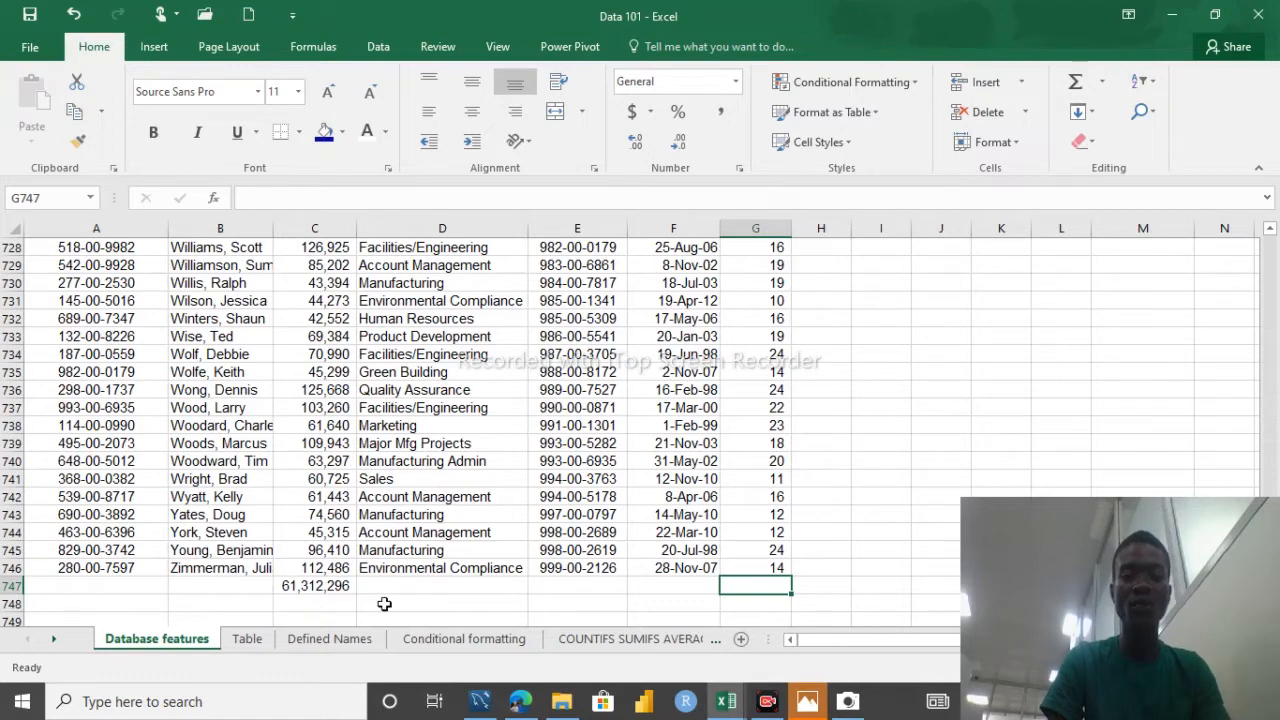
Step: Add three non-adjacent cells from the Salary and Years columns in J732 with the formula =SUM(C746,G739,C735)
click(939, 317)
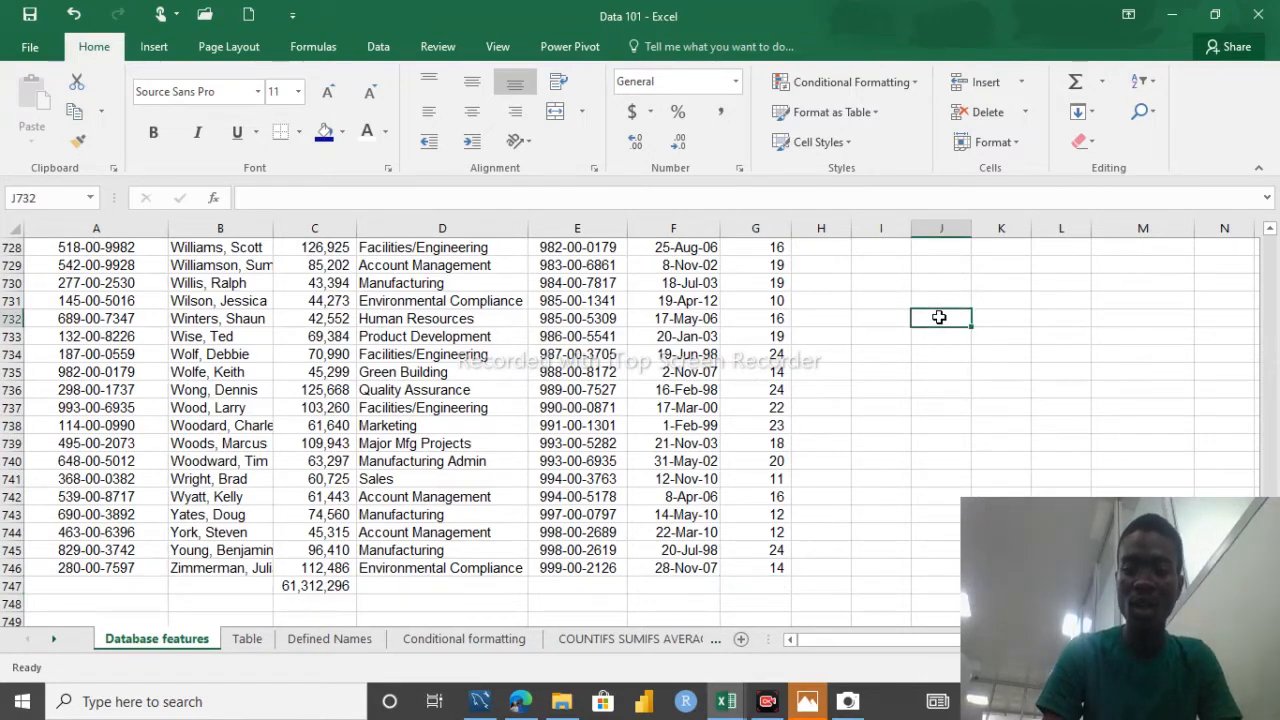
text(=SUM)
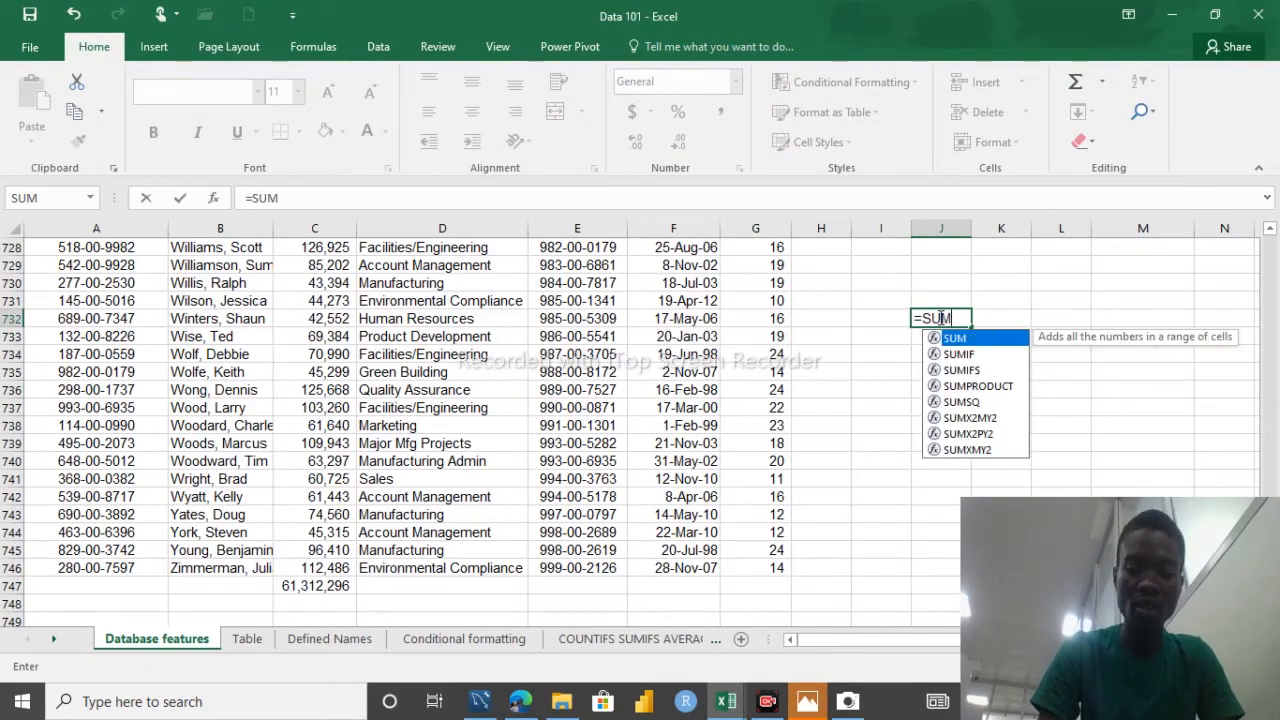
text(()
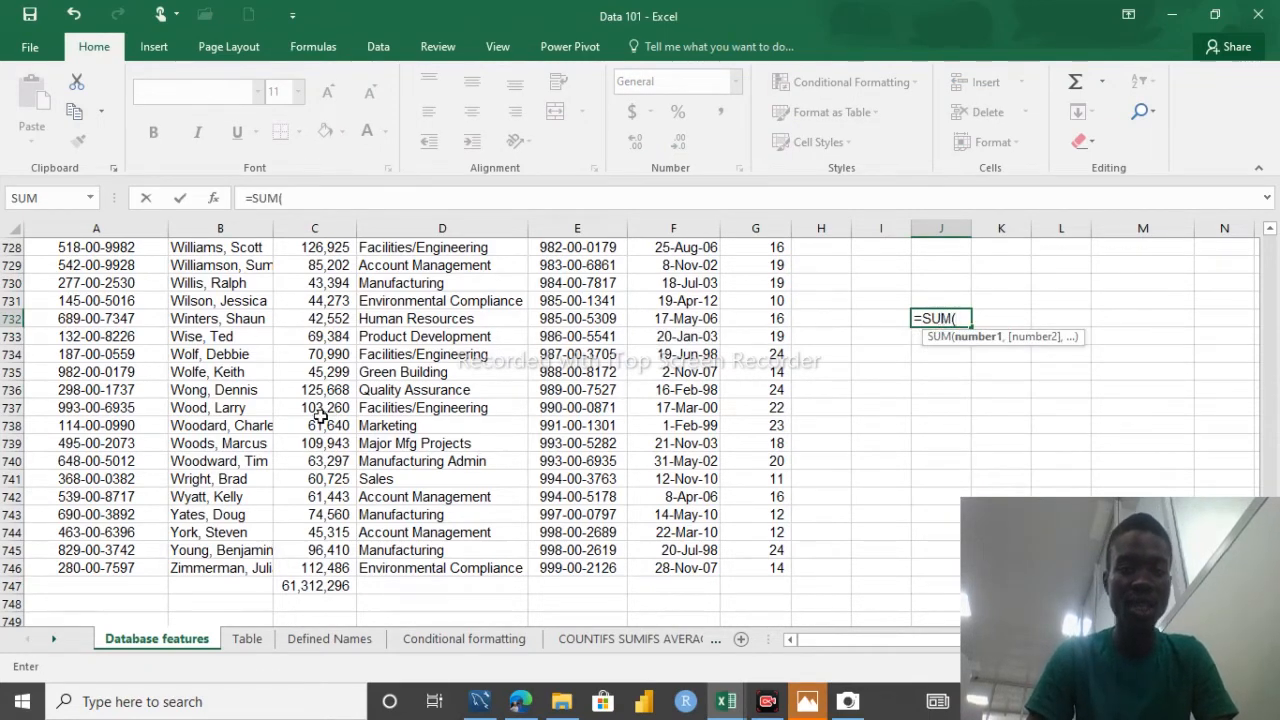
click(322, 566)
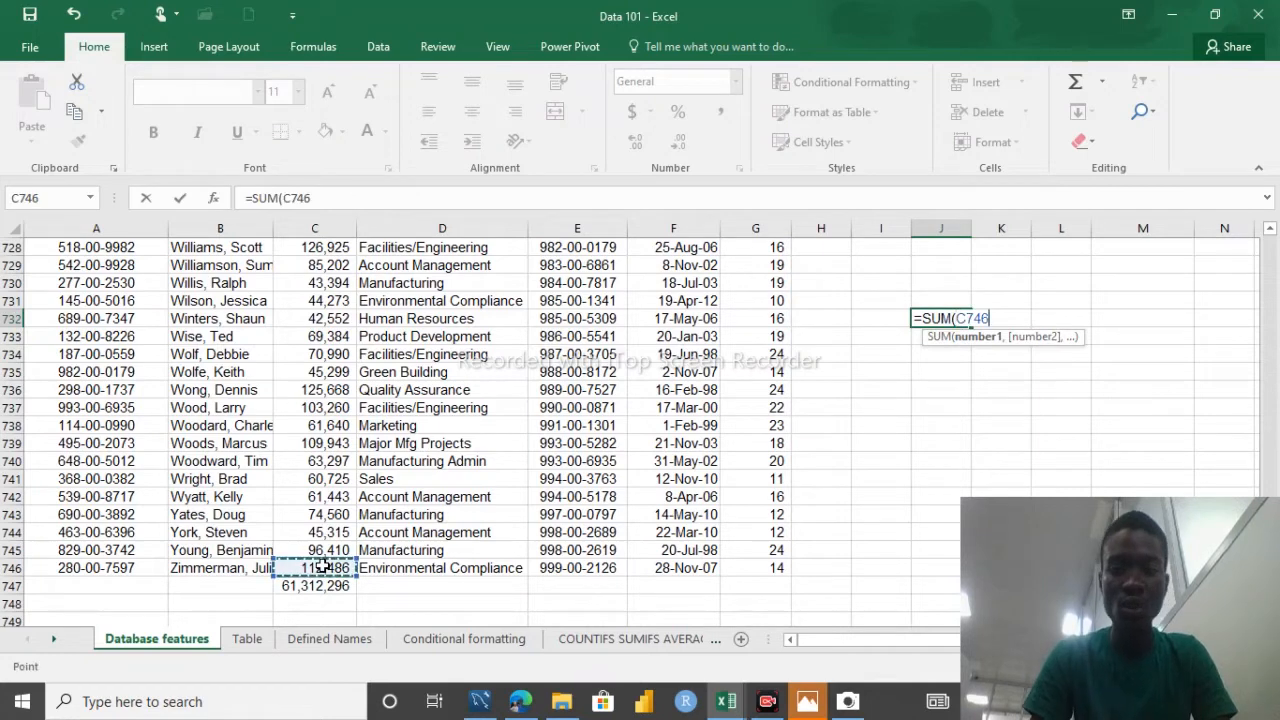
text(,)
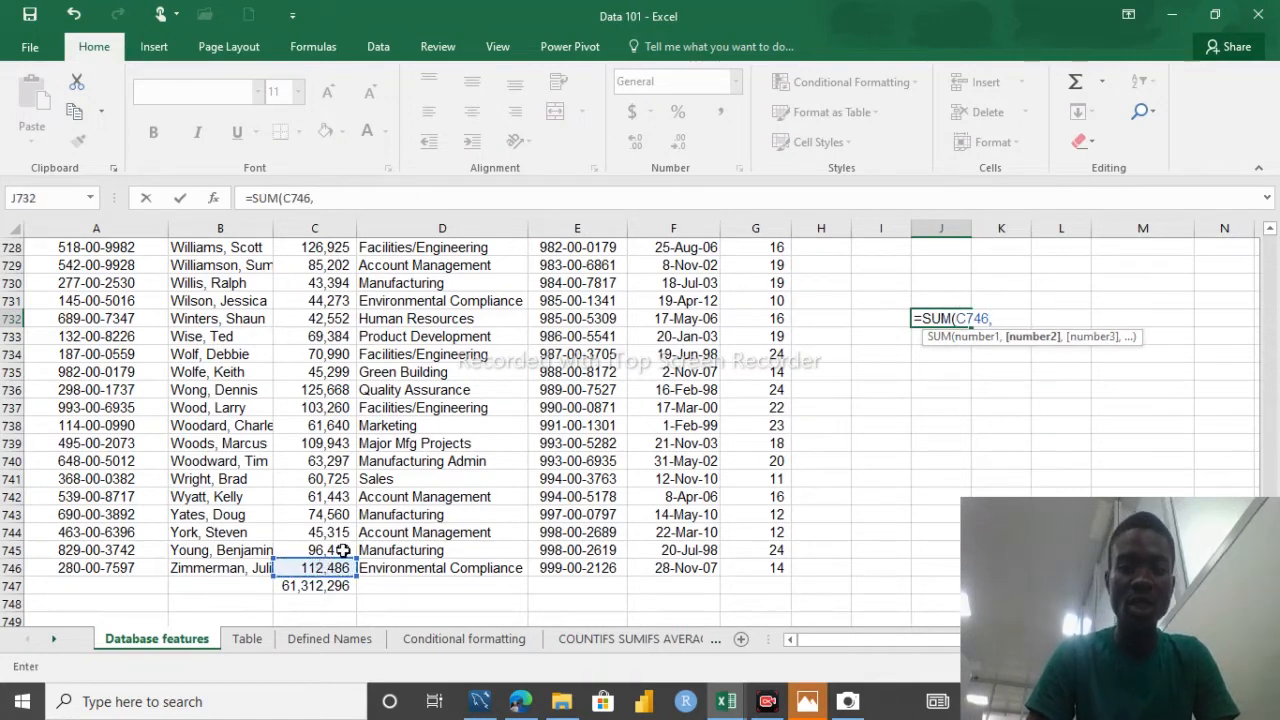
click(767, 441)
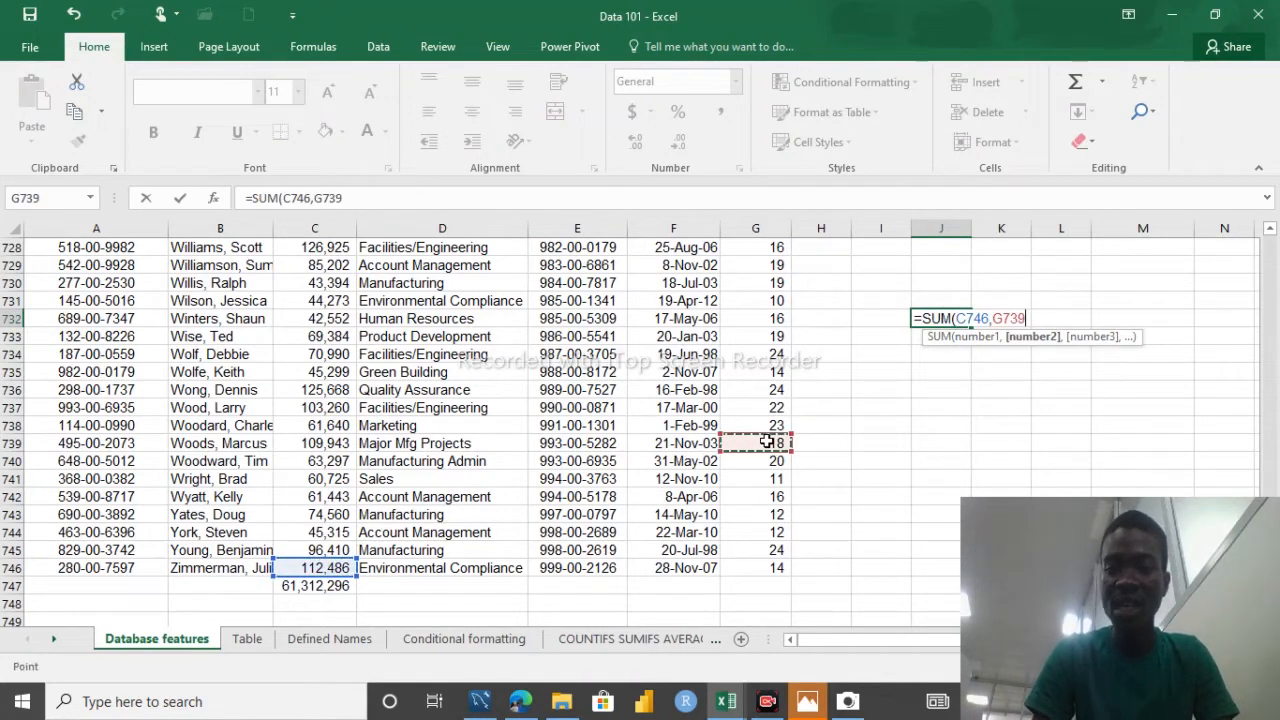
text(,)
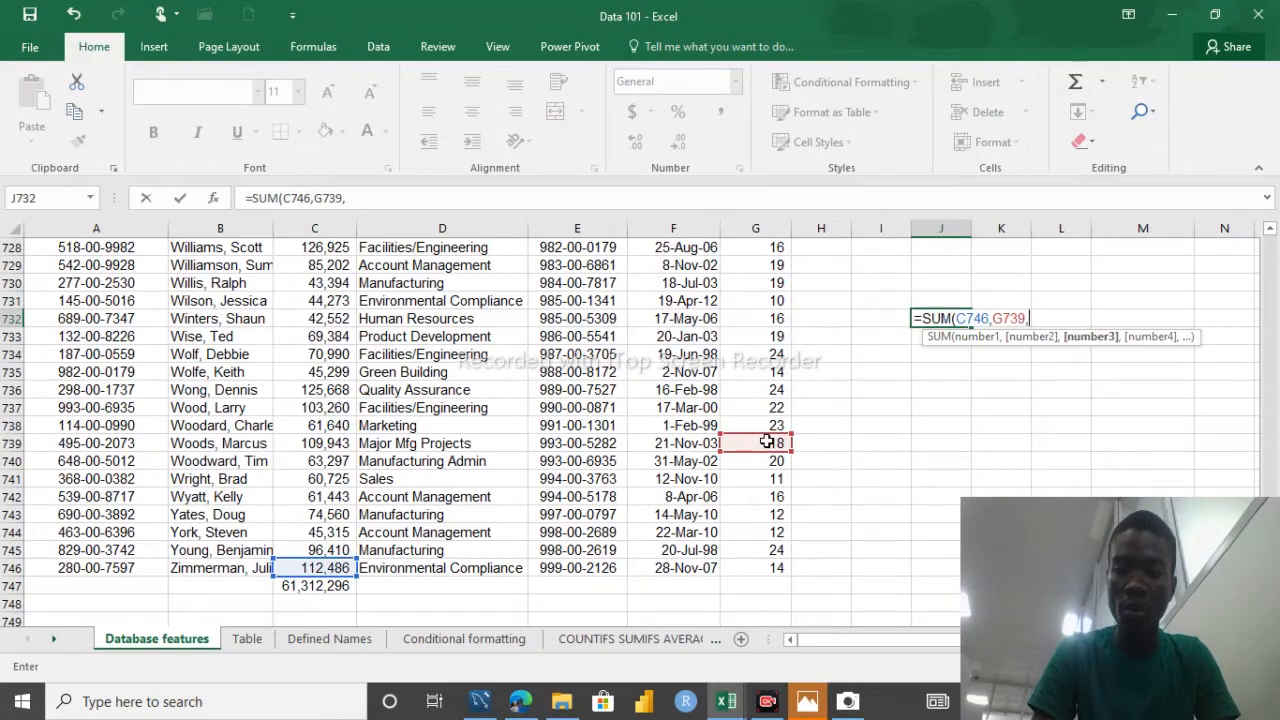
click(339, 371)
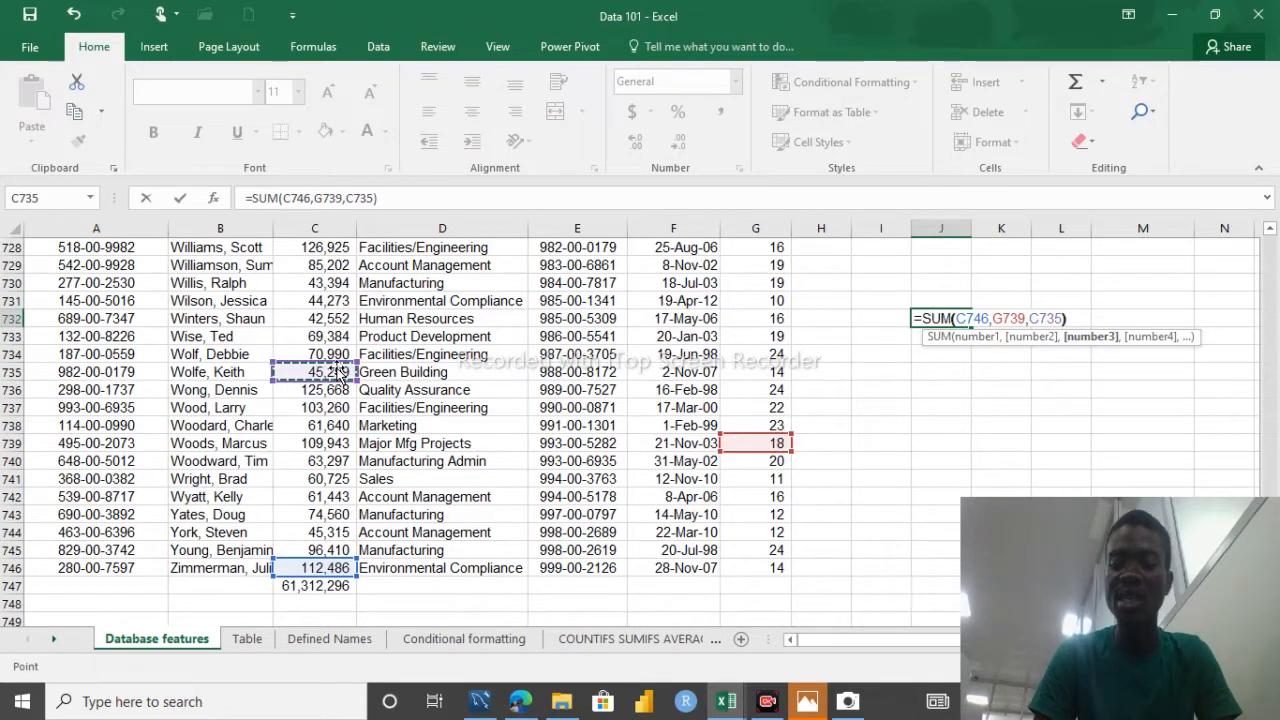
key(Return)
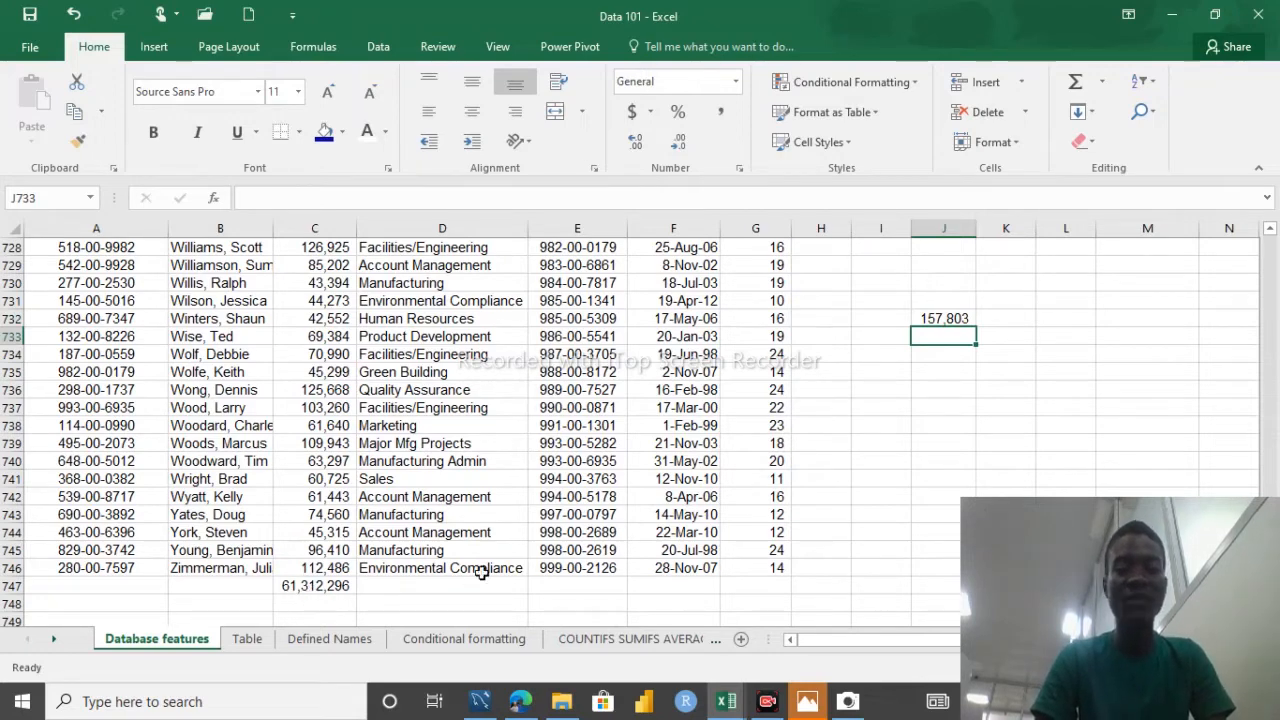
Step: Move the Salary total from C747 down to C750, leaving blank rows beneath the last record
click(314, 587)
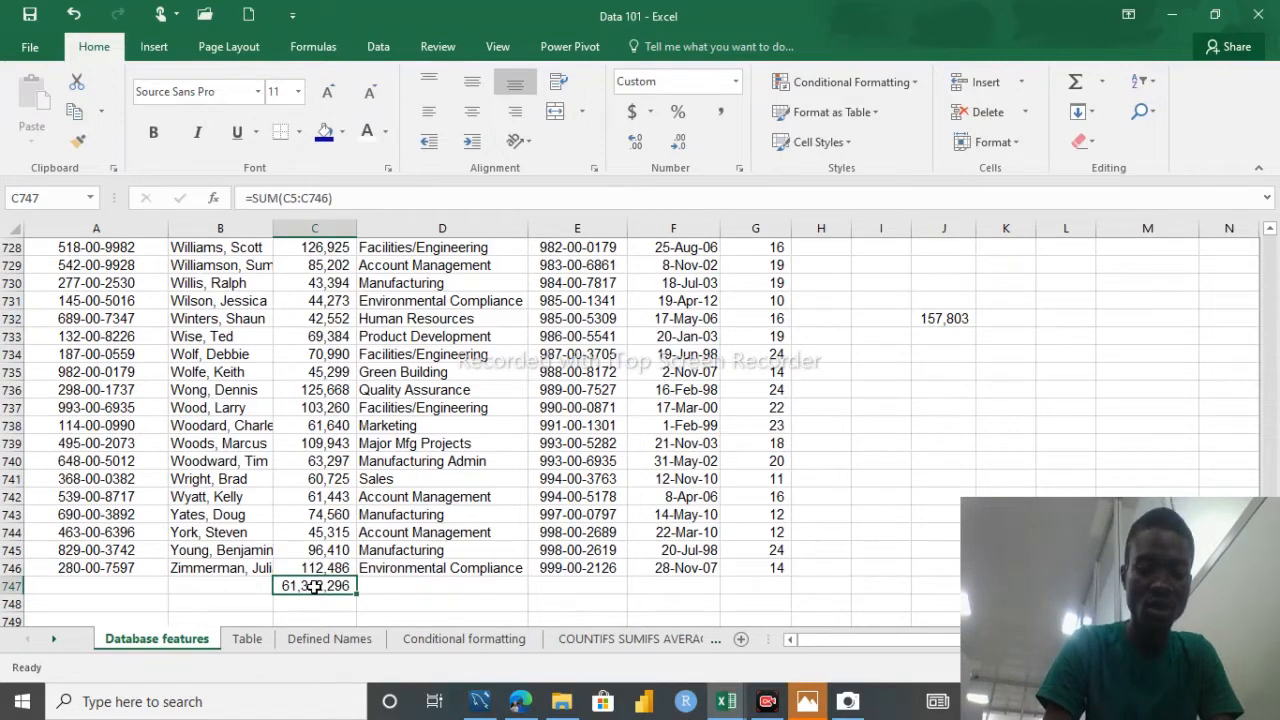
key(ctrl+c)
key(Down)
key(Down)
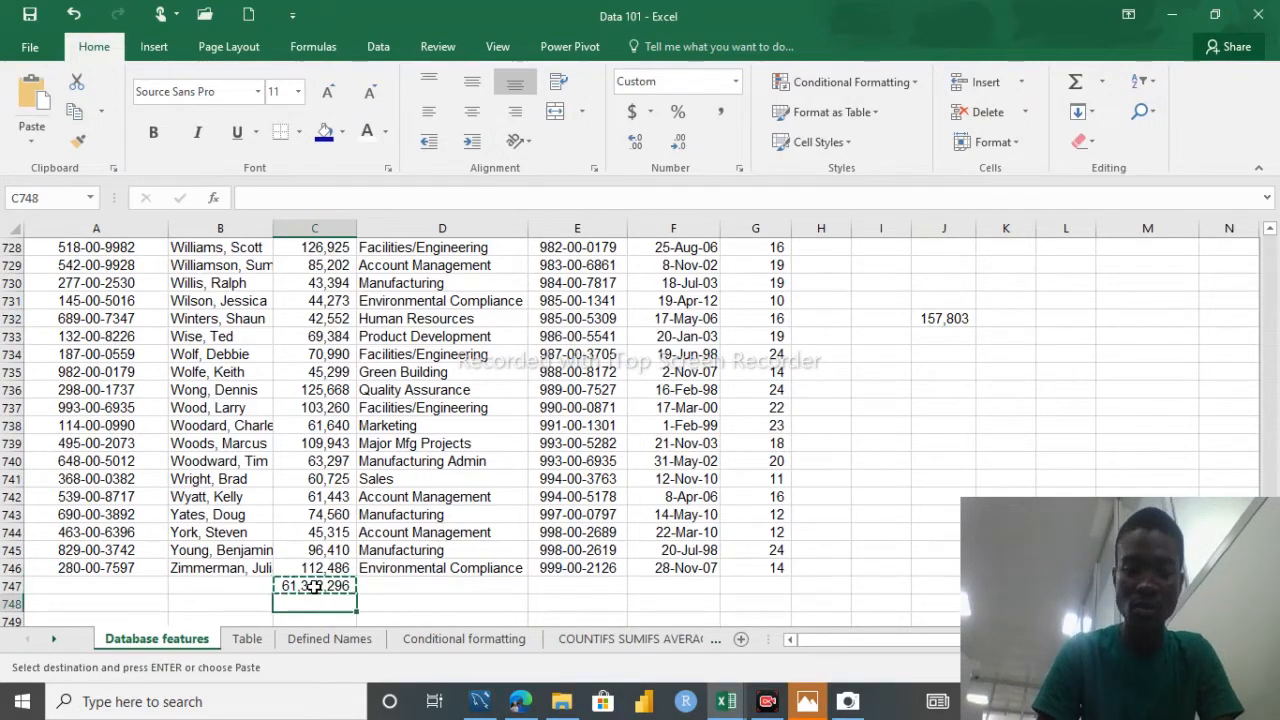
key(Down)
key(Return)
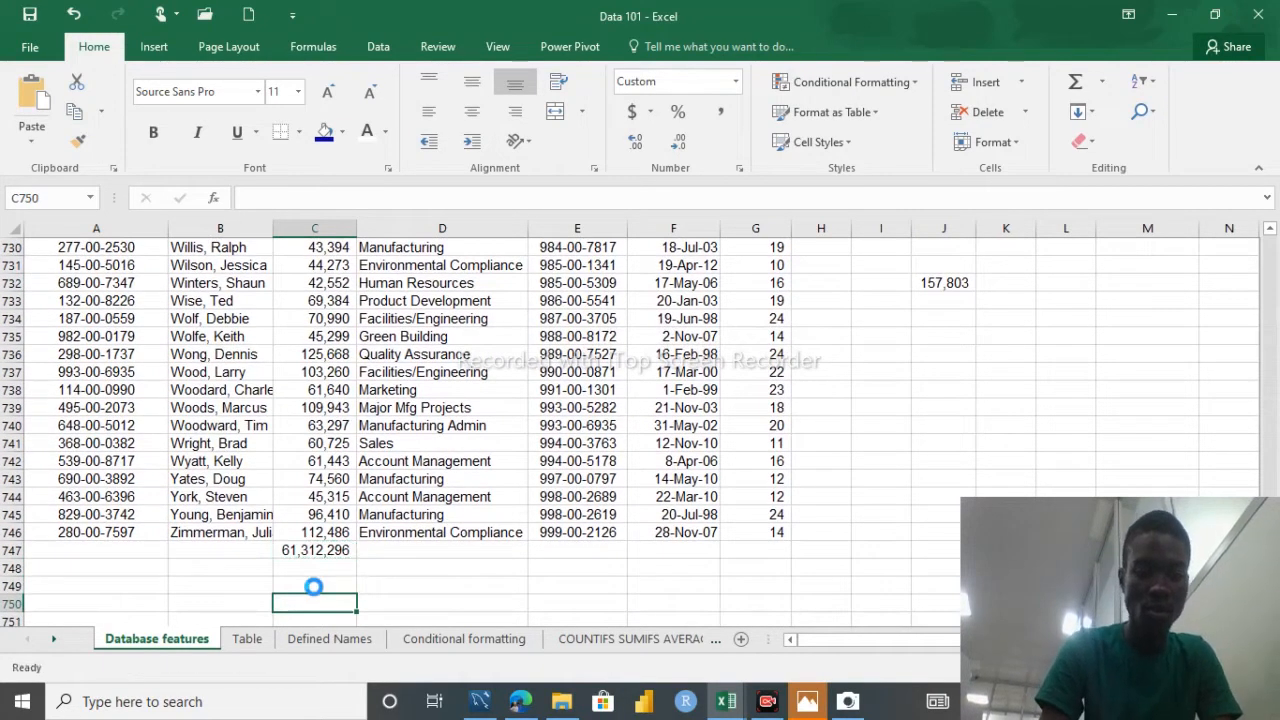
Step: Enter the label Sum in A750, on the same row as the Salary total
click(124, 604)
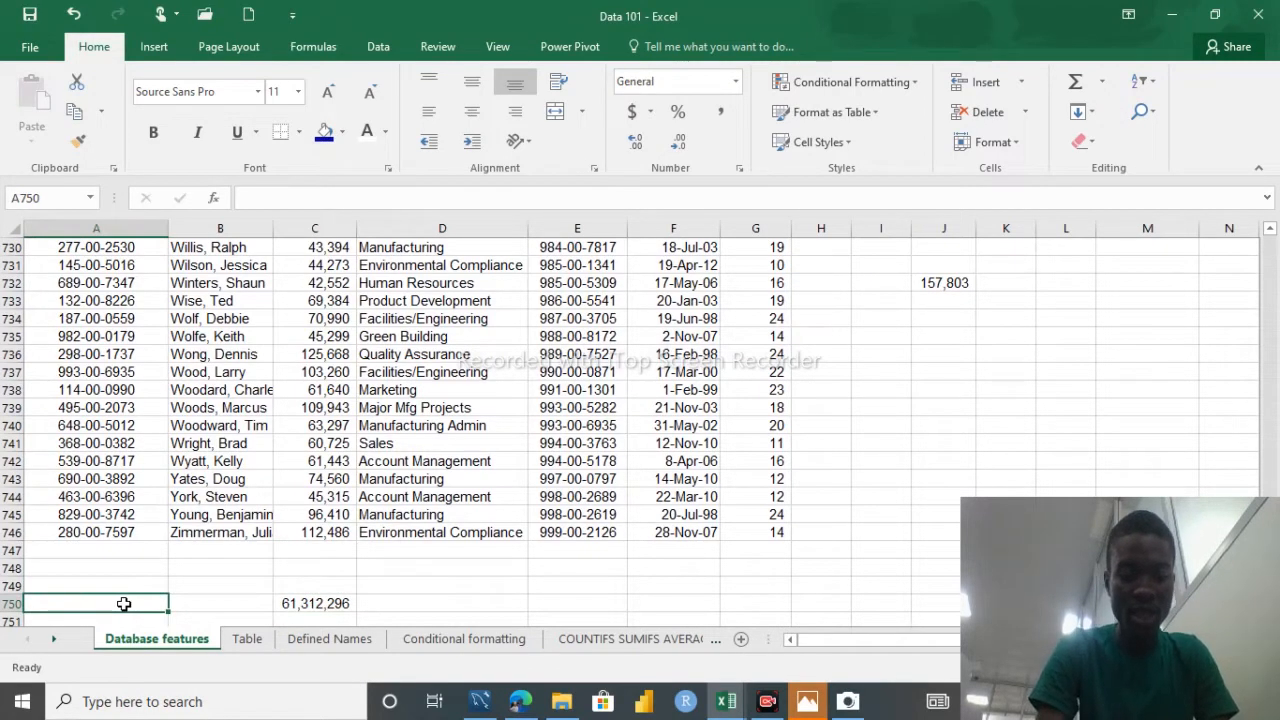
text(Sum)
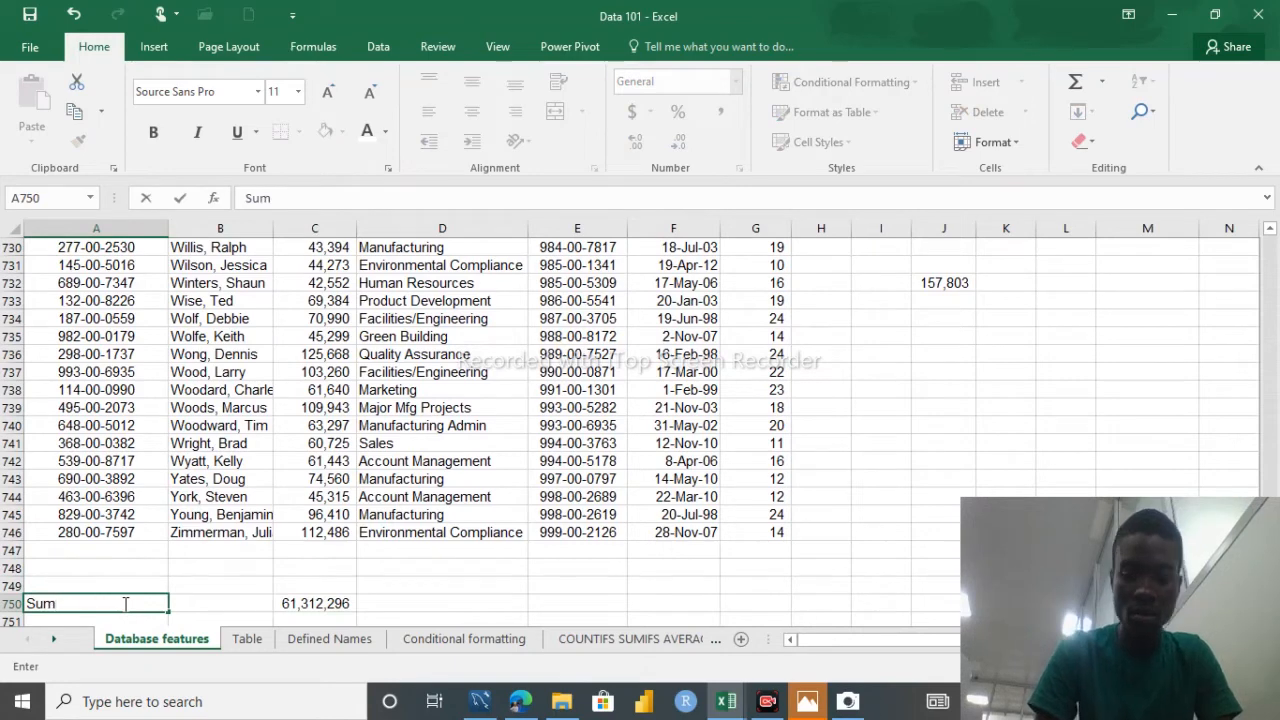
key(ctrl+Up)
Step: Try to carry the SS# header formatting from A5 down to the Sum label with Format Painter
key(ctrl+Up)
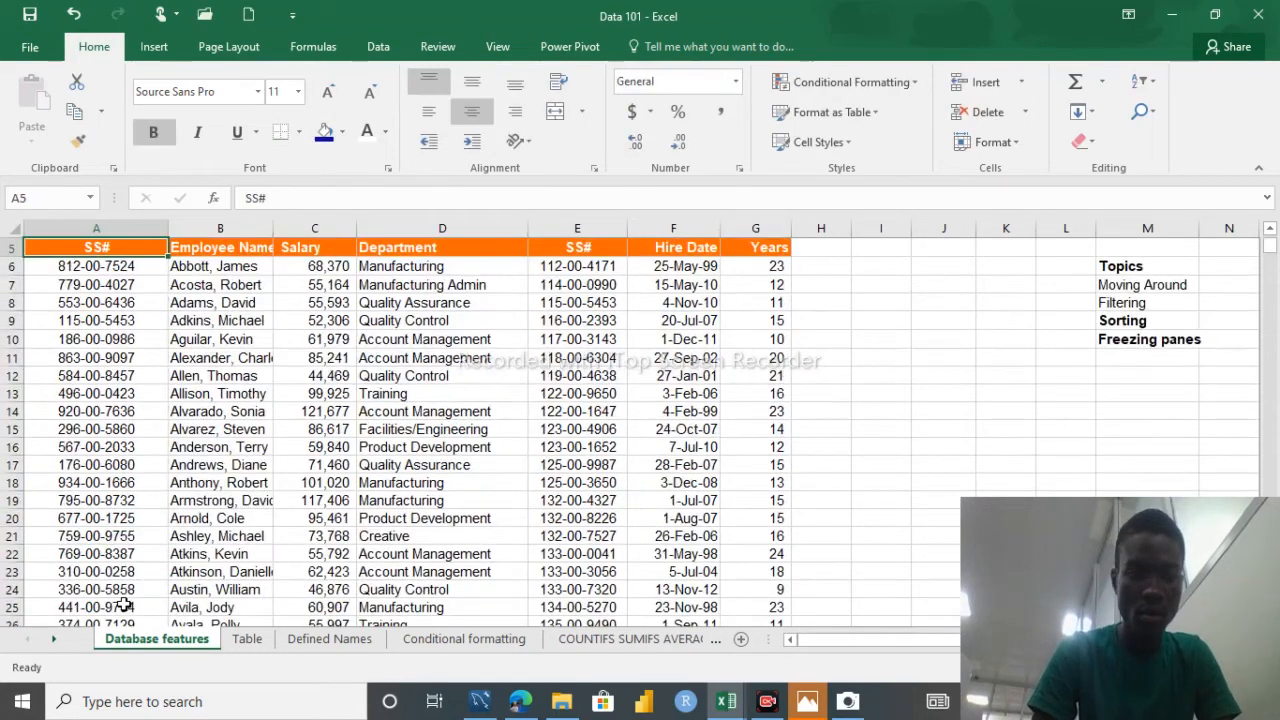
click(76, 145)
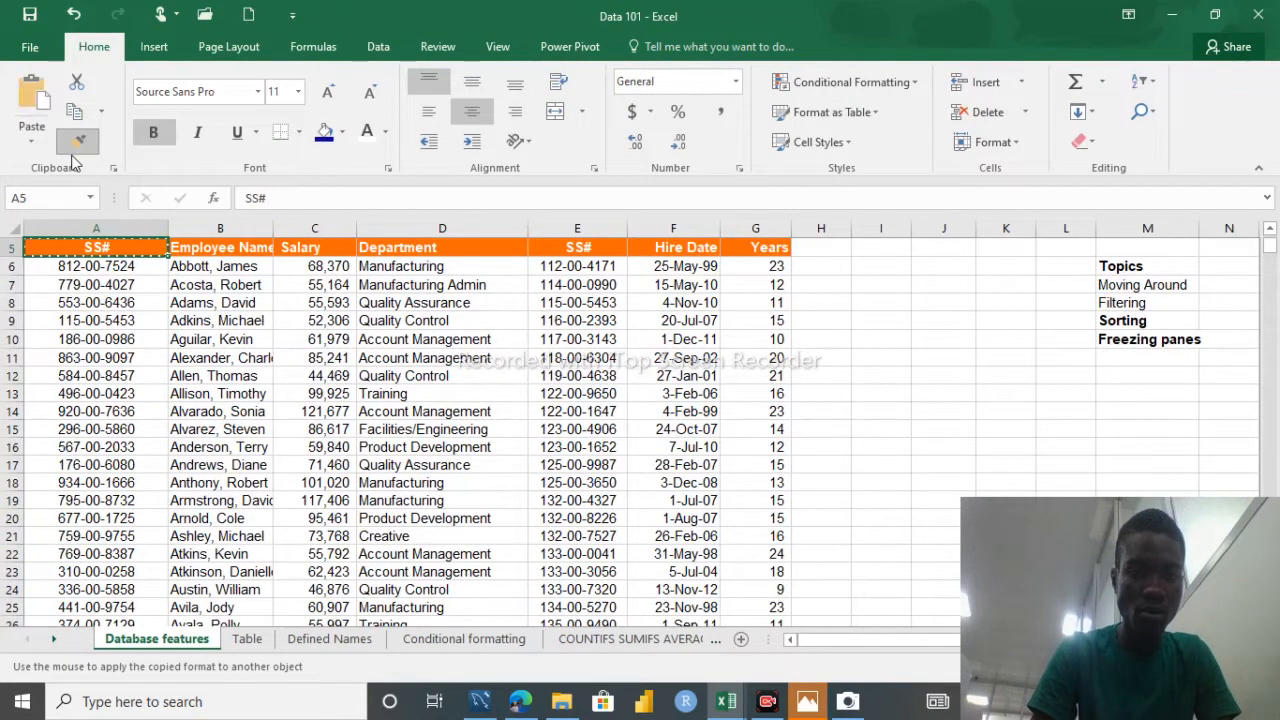
key(ctrl+Down)
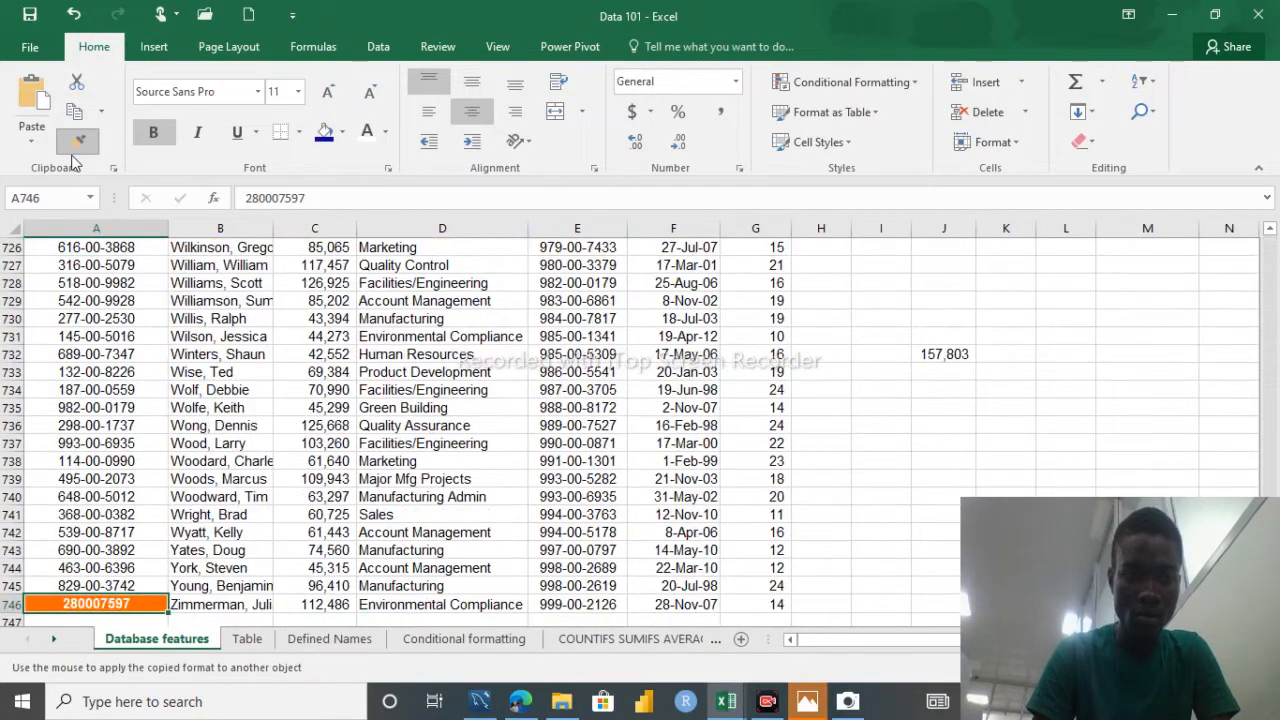
key(Down)
key(Down)
key(Down)
key(Down)
key(Down)
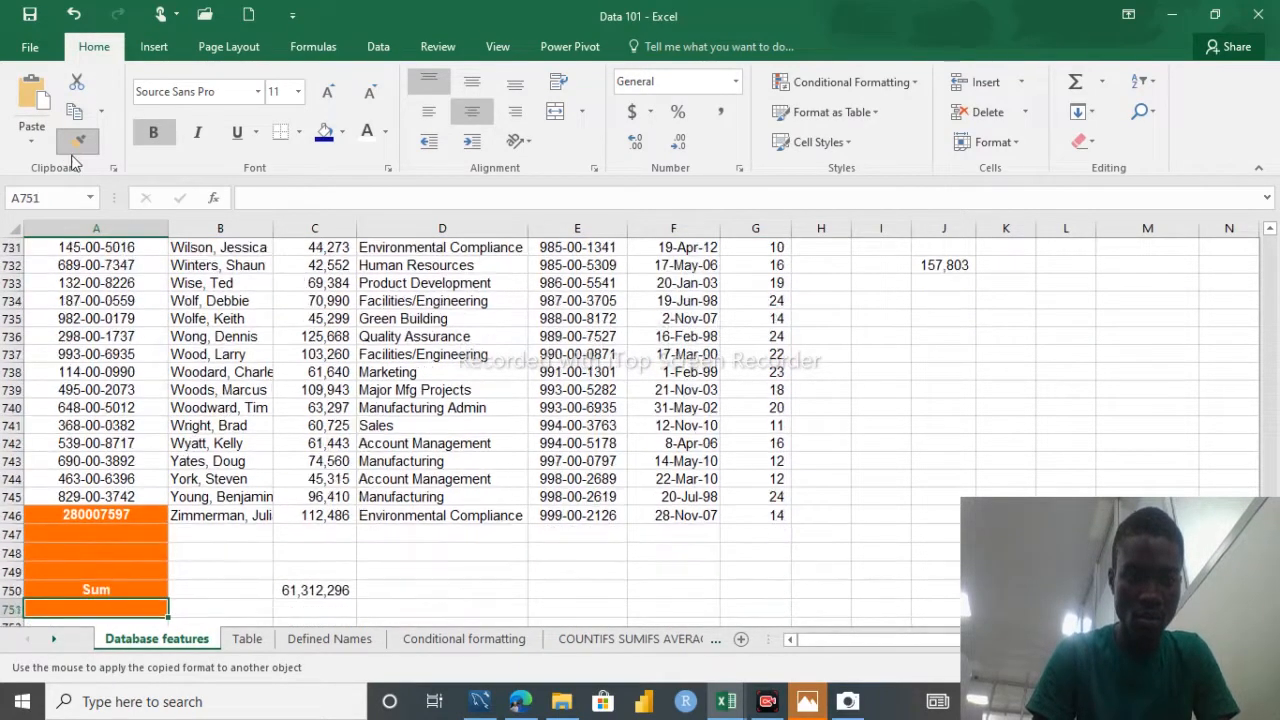
Step: Undo the header formatting painted onto column A from the last record downward
key(ctrl+z)
key(ctrl+z)
key(ctrl+z)
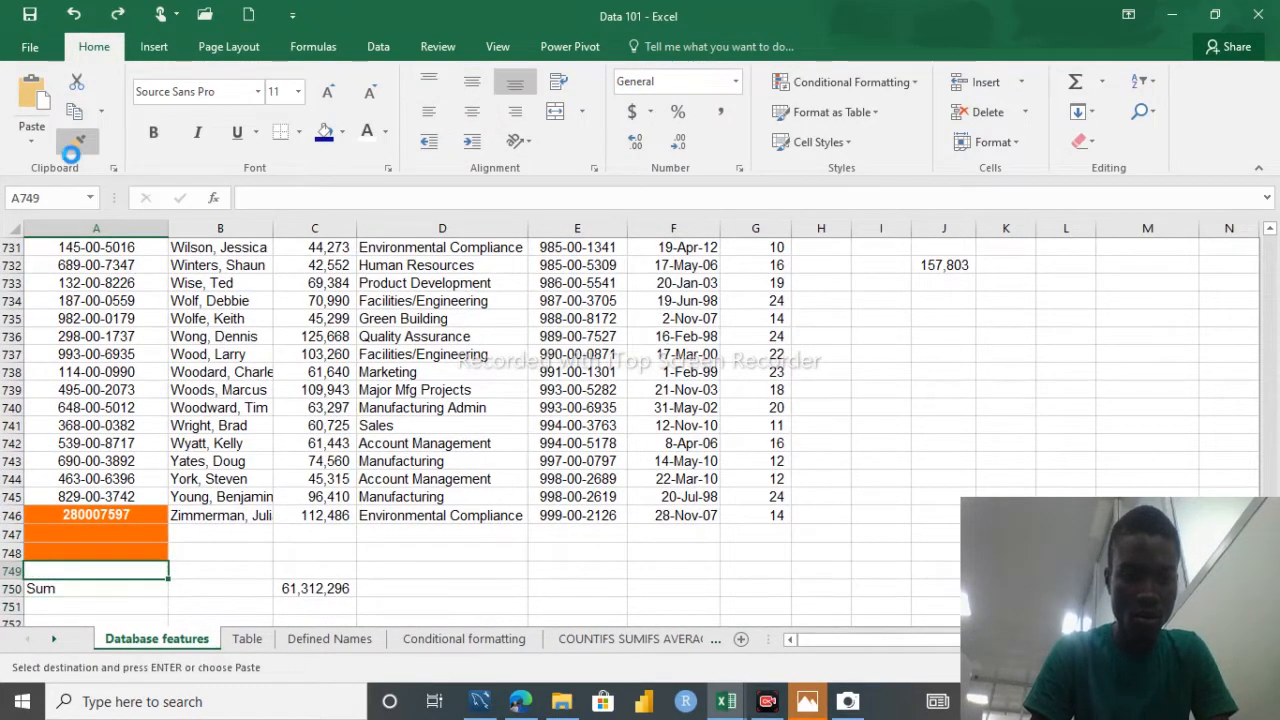
key(ctrl+z)
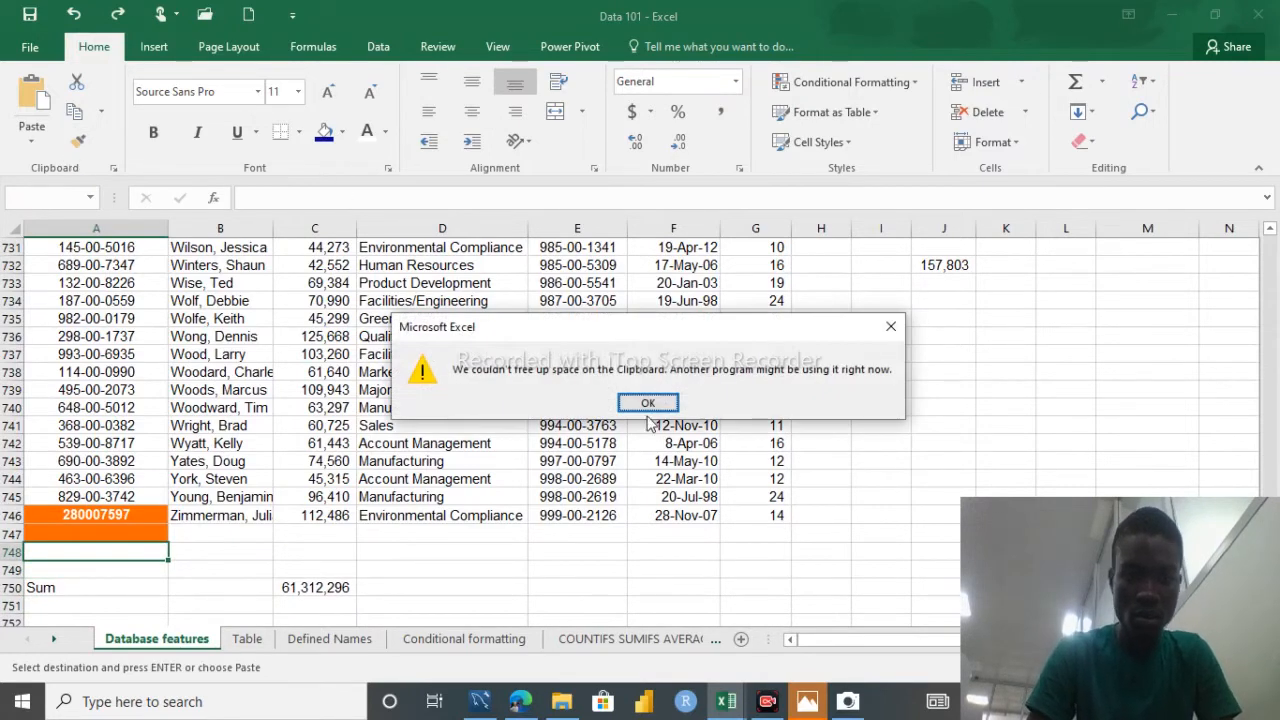
click(646, 403)
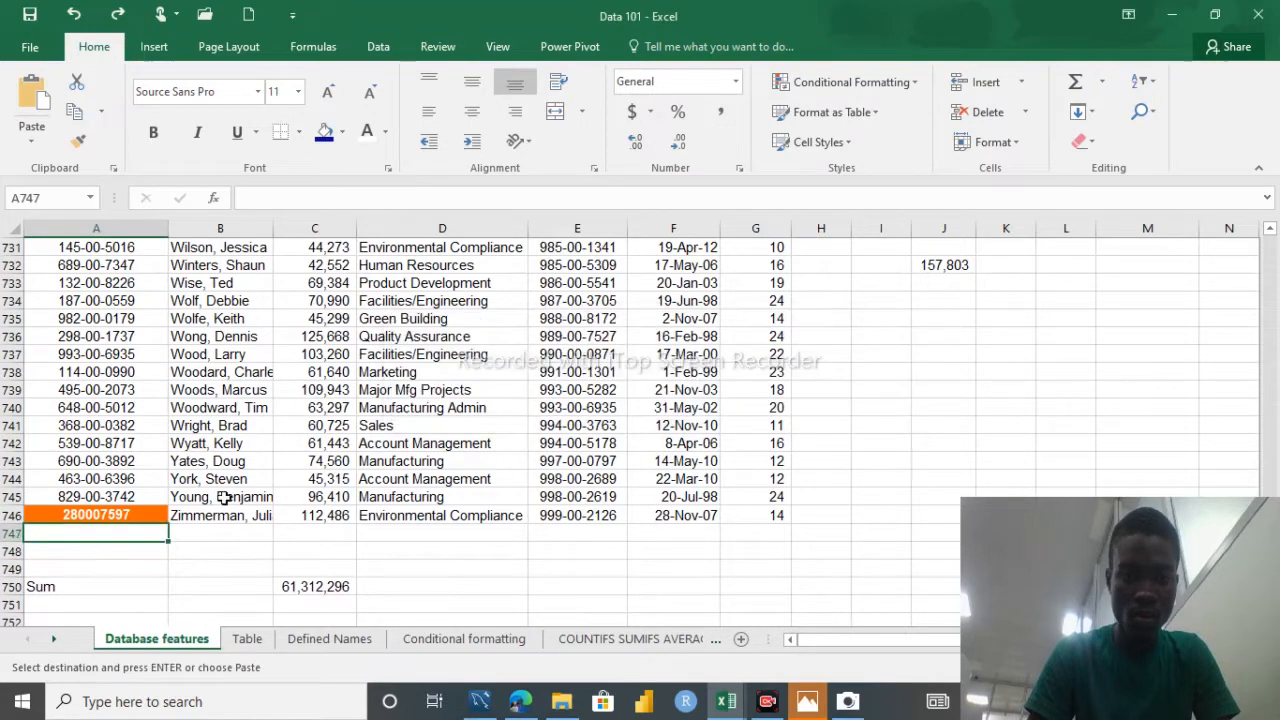
Step: Copy the formatting of the SS# header in A5 onto the Sum label in A750 with Format Painter
click(120, 516)
key(ctrl+Up)
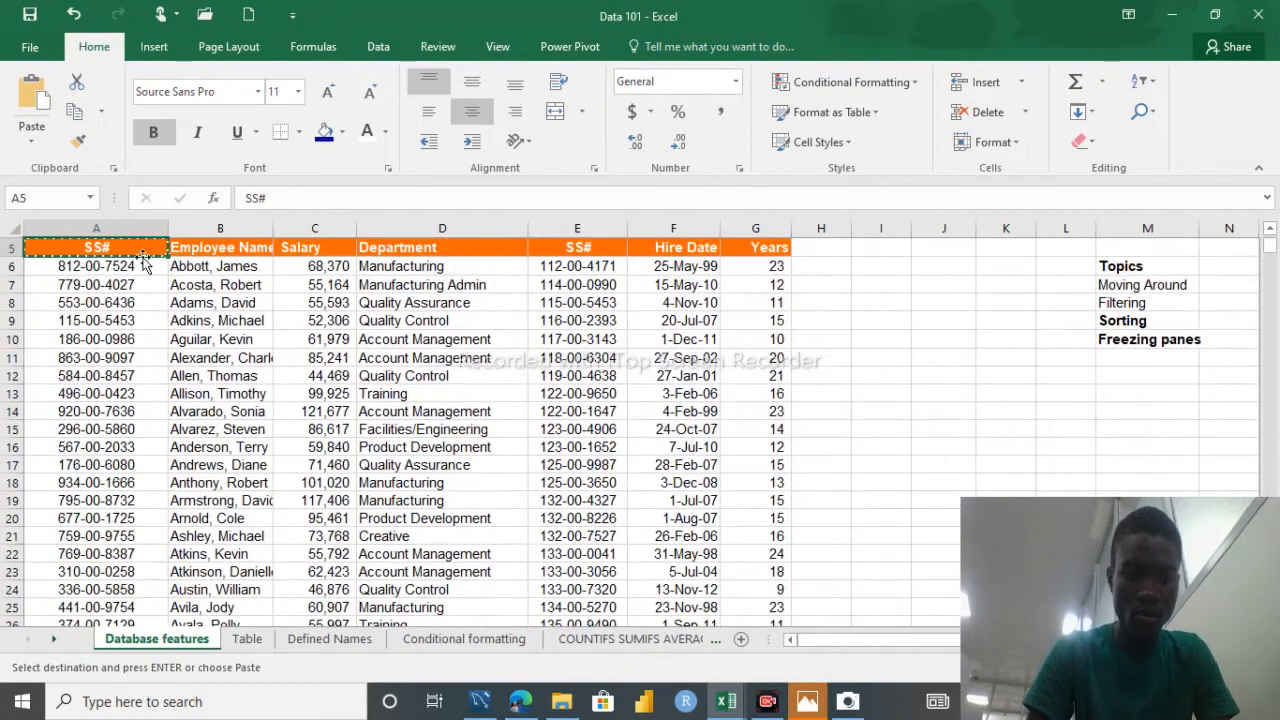
click(80, 138)
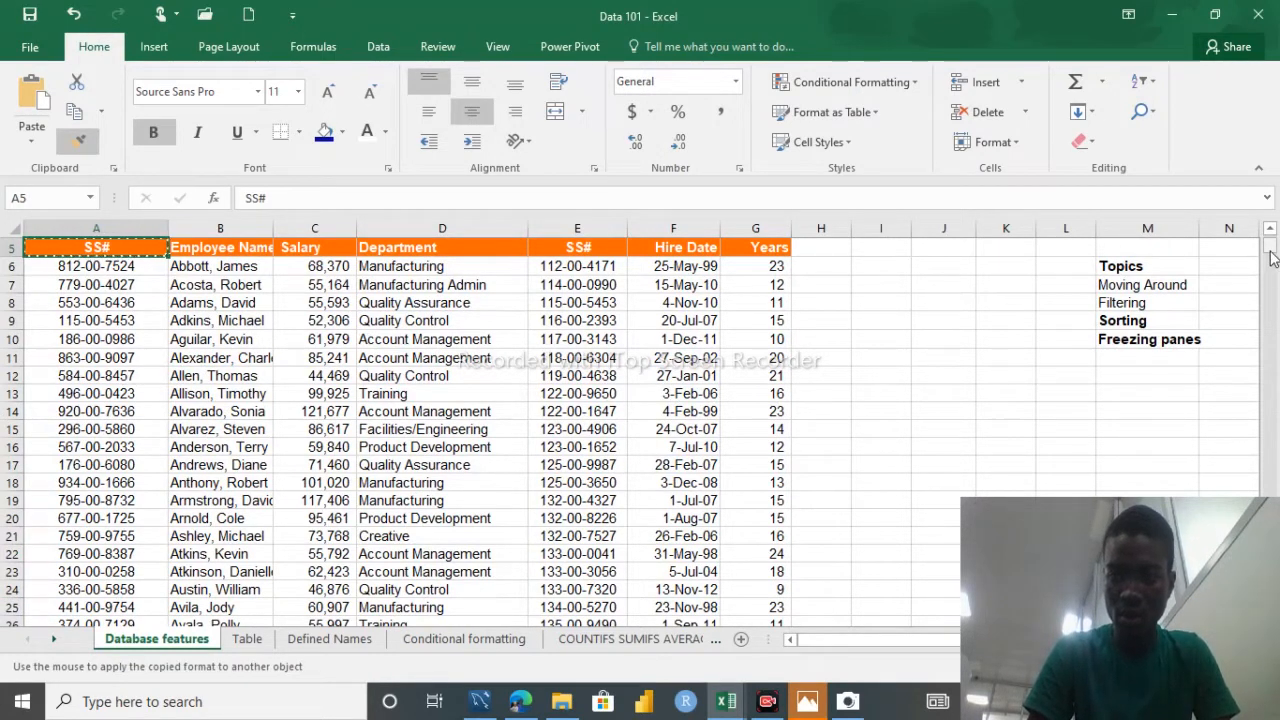
click(1270, 390)
drag(1275, 248, 1258, 630)
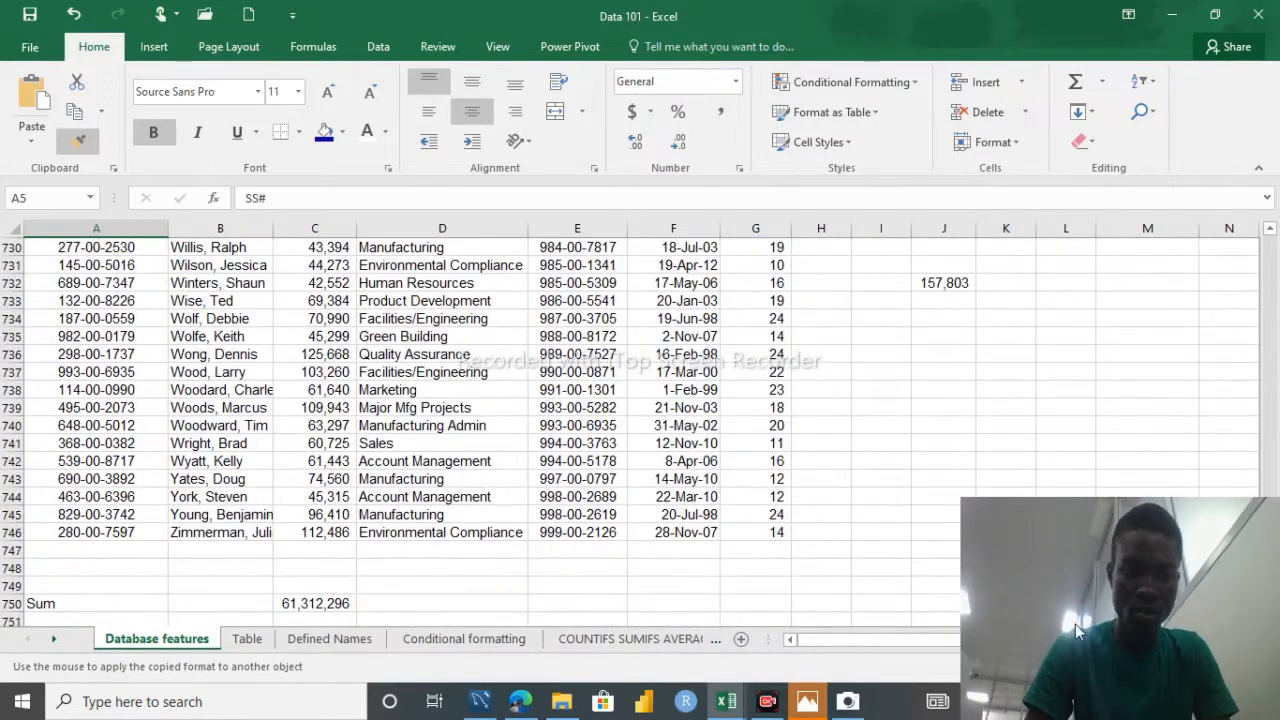
click(73, 603)
click(83, 620)
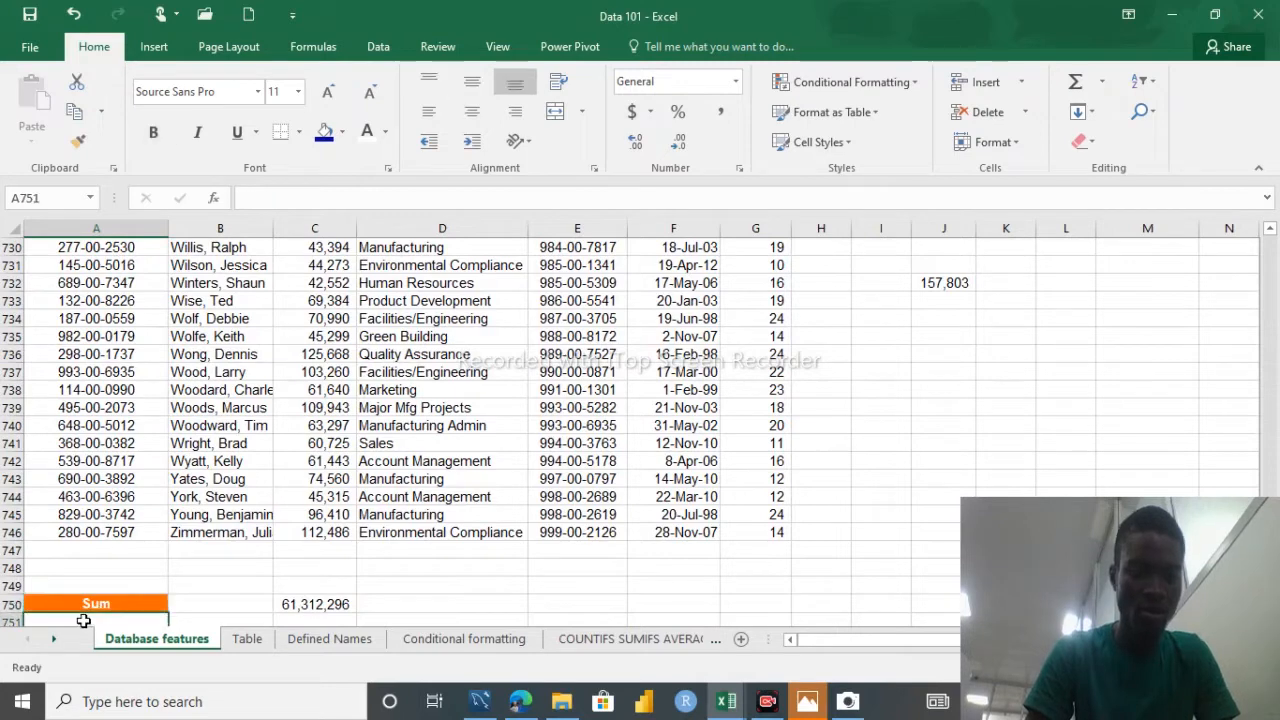
Step: Enter the labels Average, Max, min and count in A751 through A754, below the Sum label
text(Av)
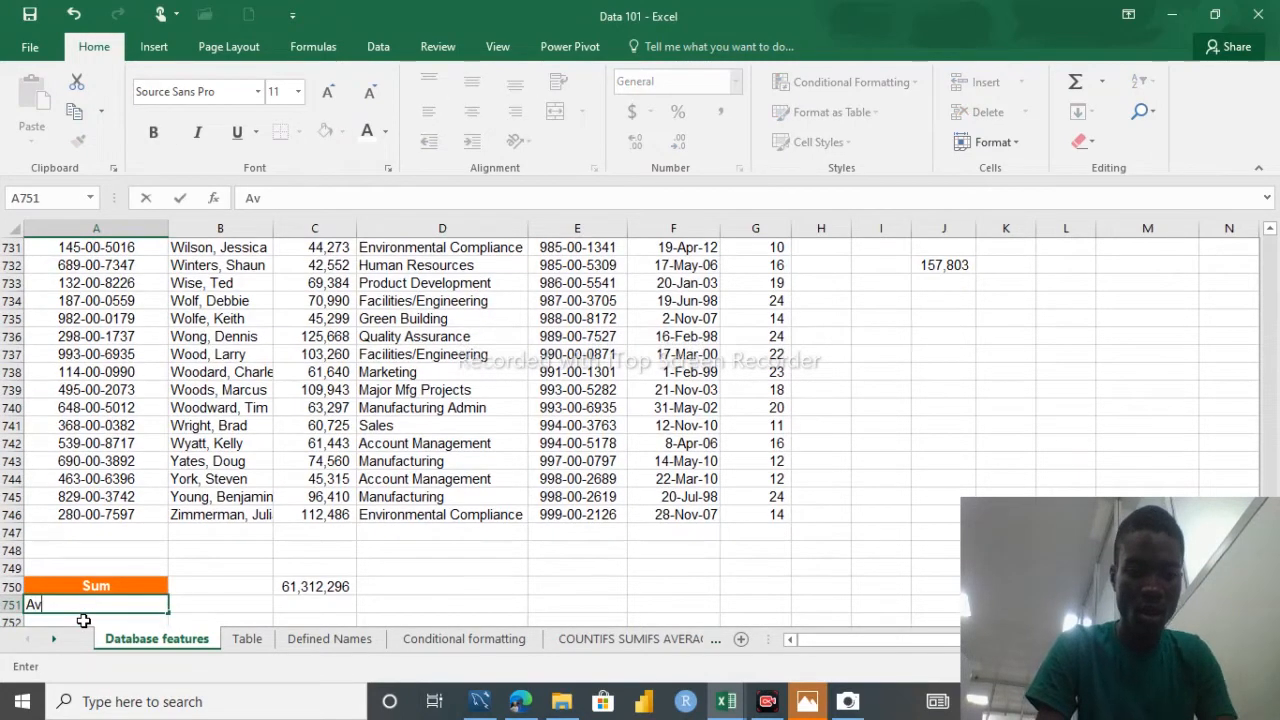
text(erage)
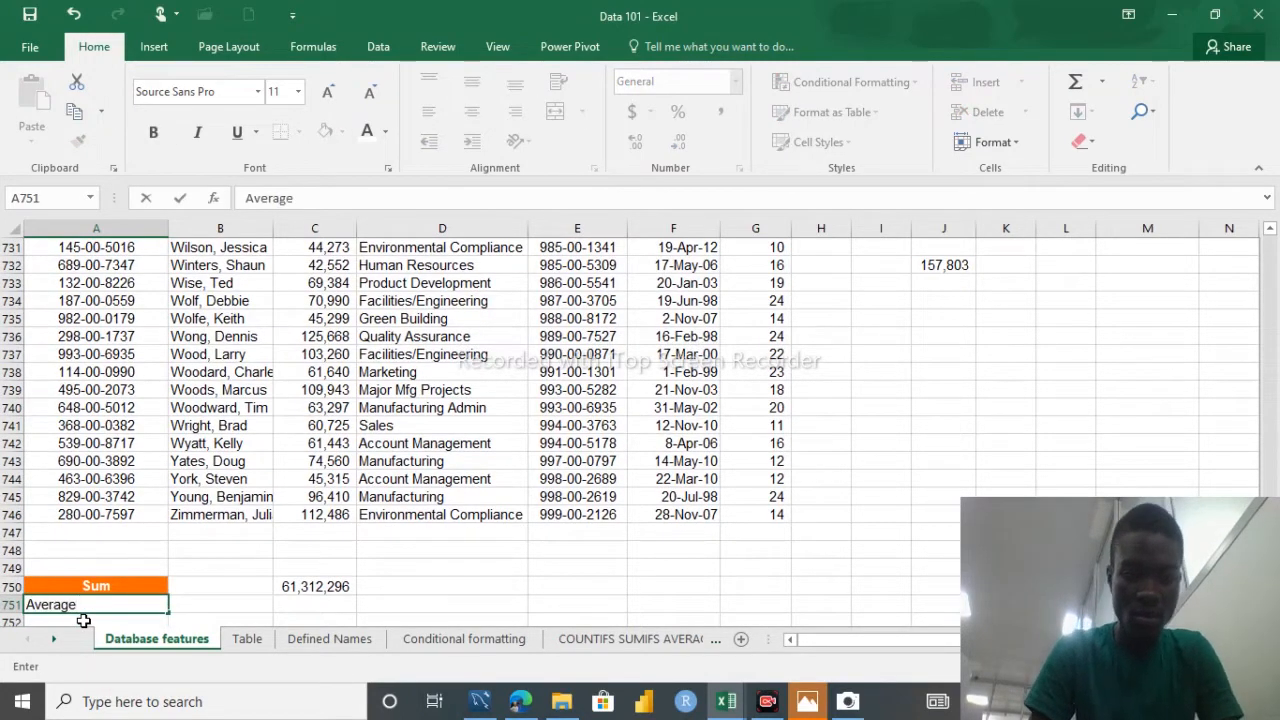
key(Return)
text(M)
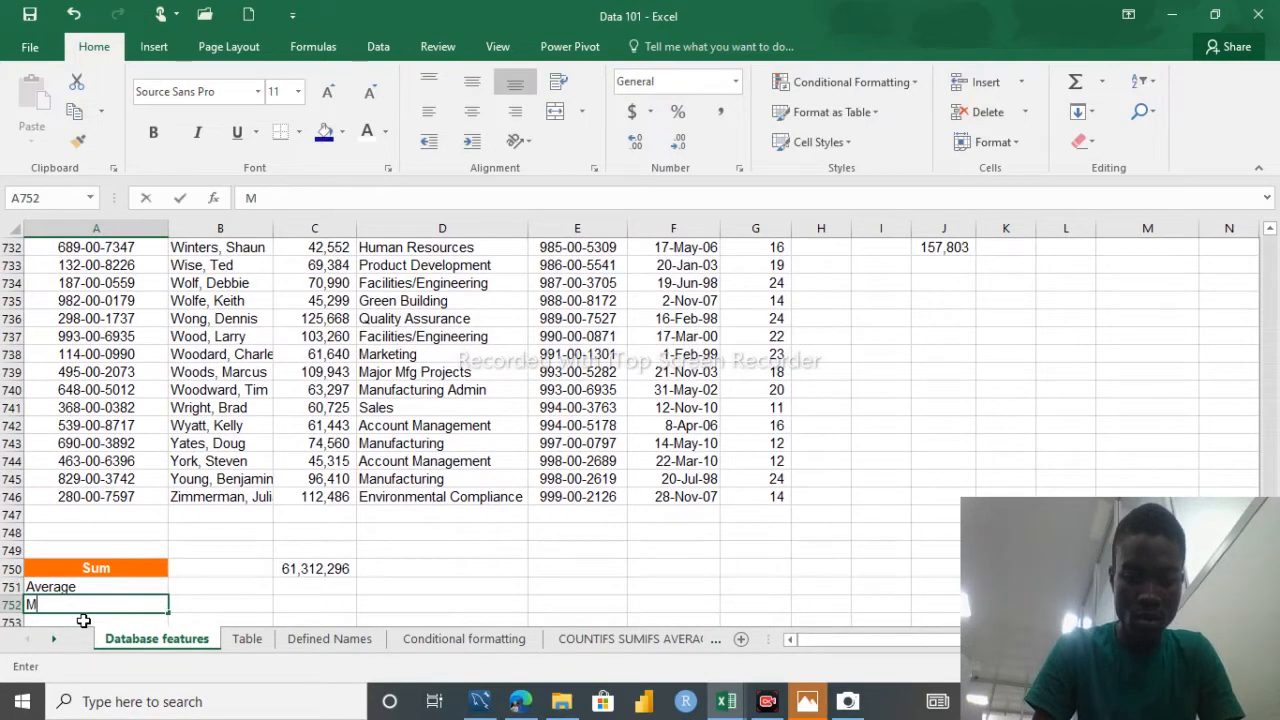
text(ax)
key(Return)
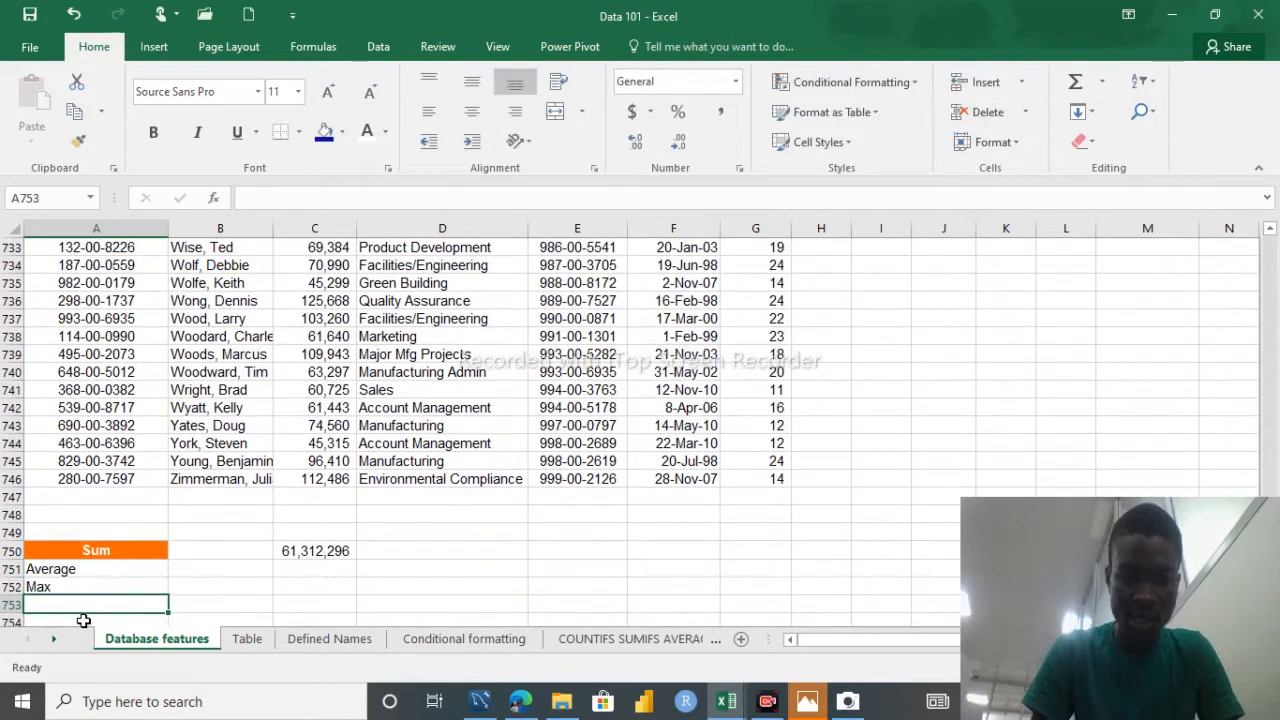
text(min)
key(Return)
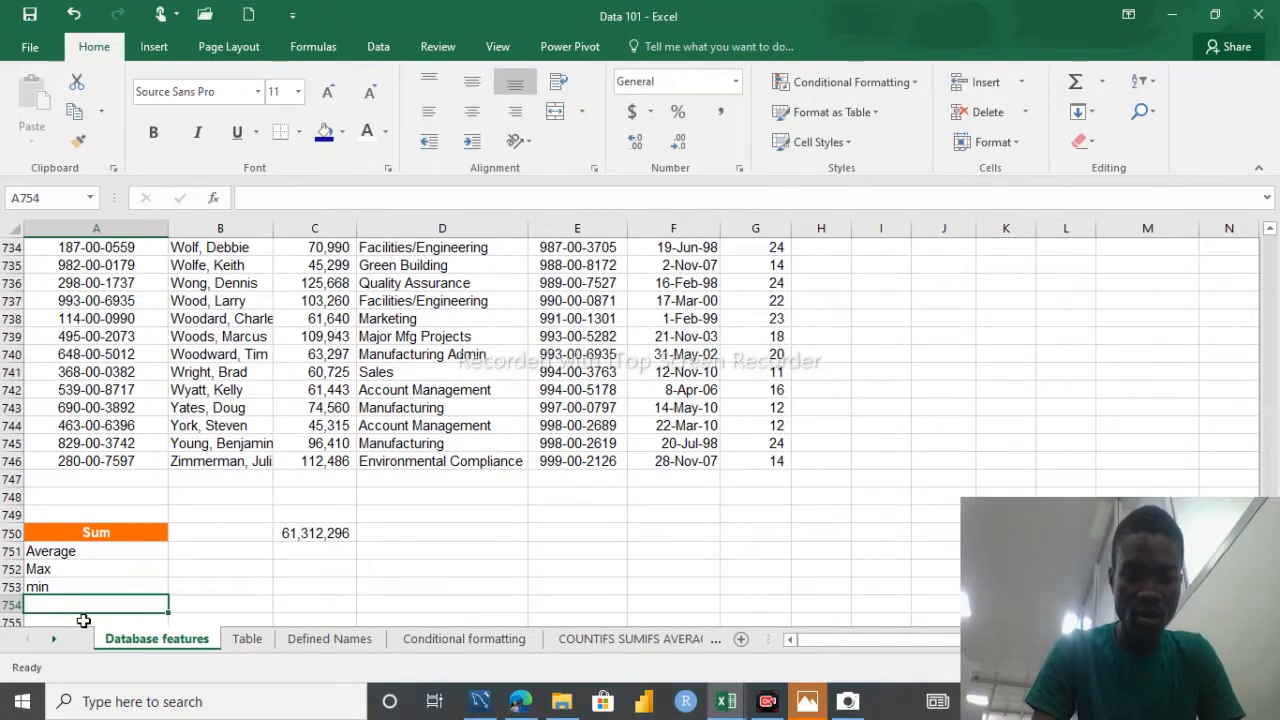
text(co)
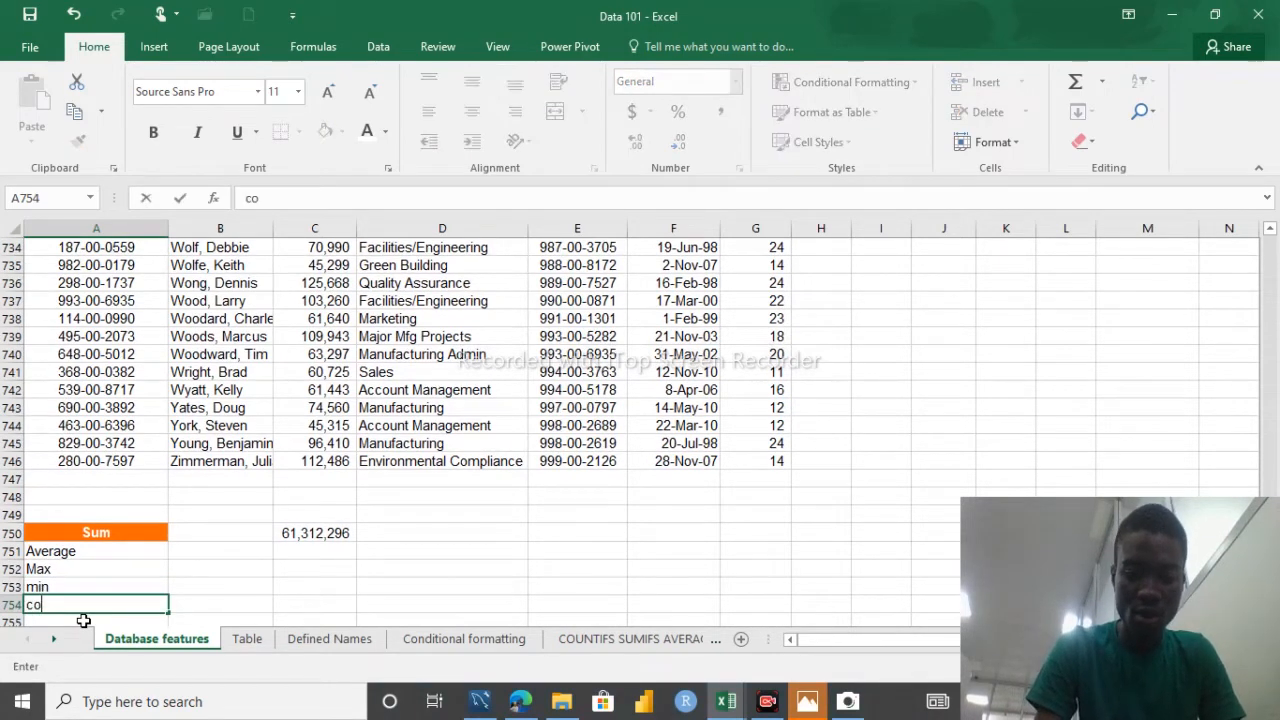
text(unt)
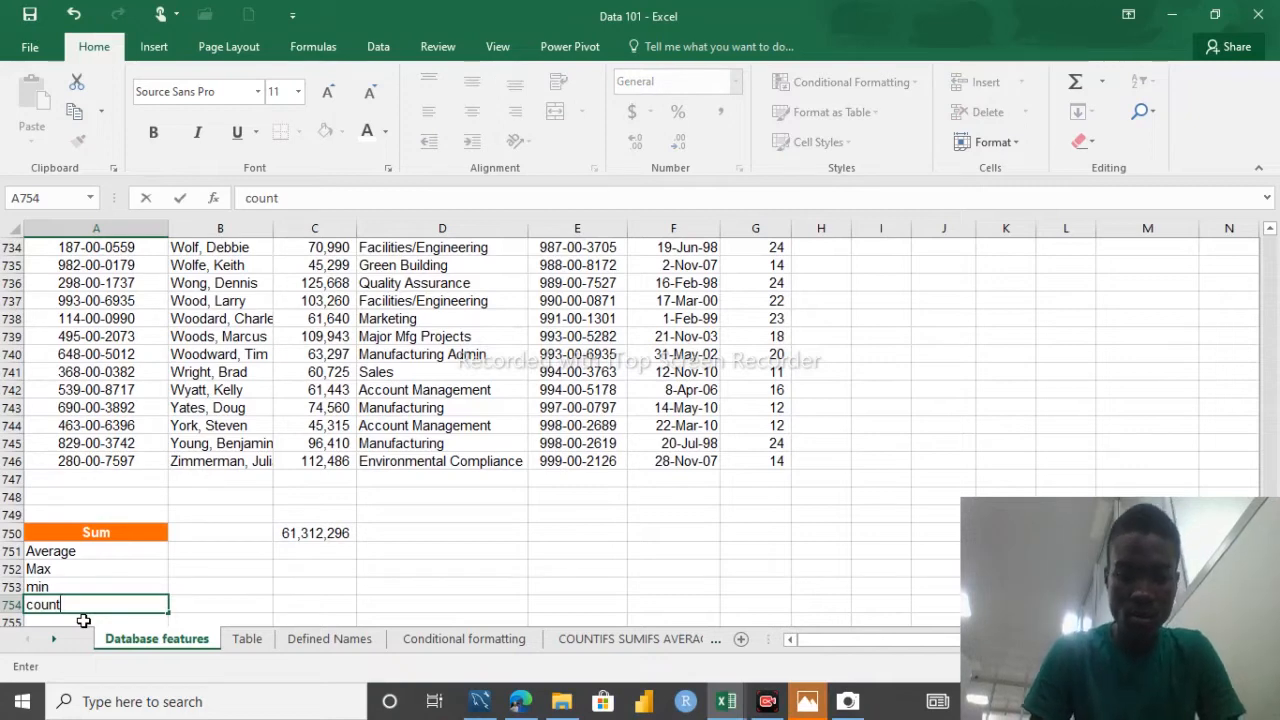
key(Tab)
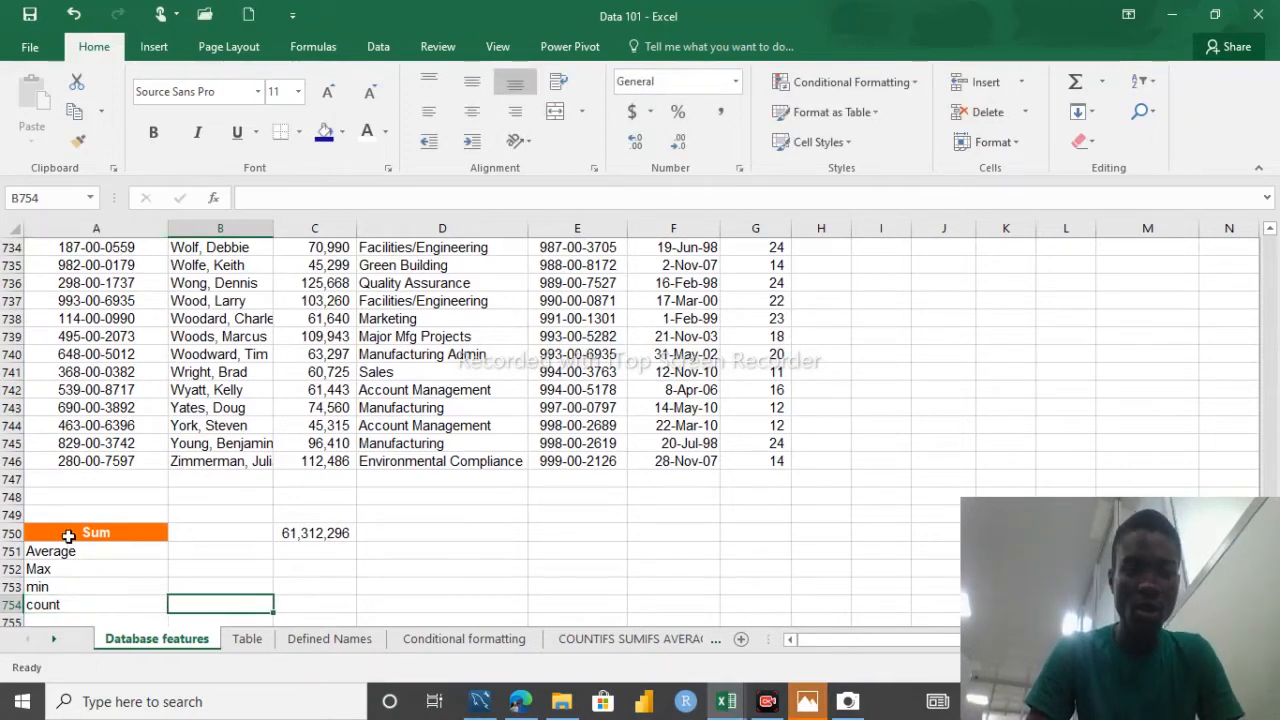
Step: Copy the Sum label's formatting onto the Average, Max, min and count labels in A751:A754 with Format Painter
click(68, 537)
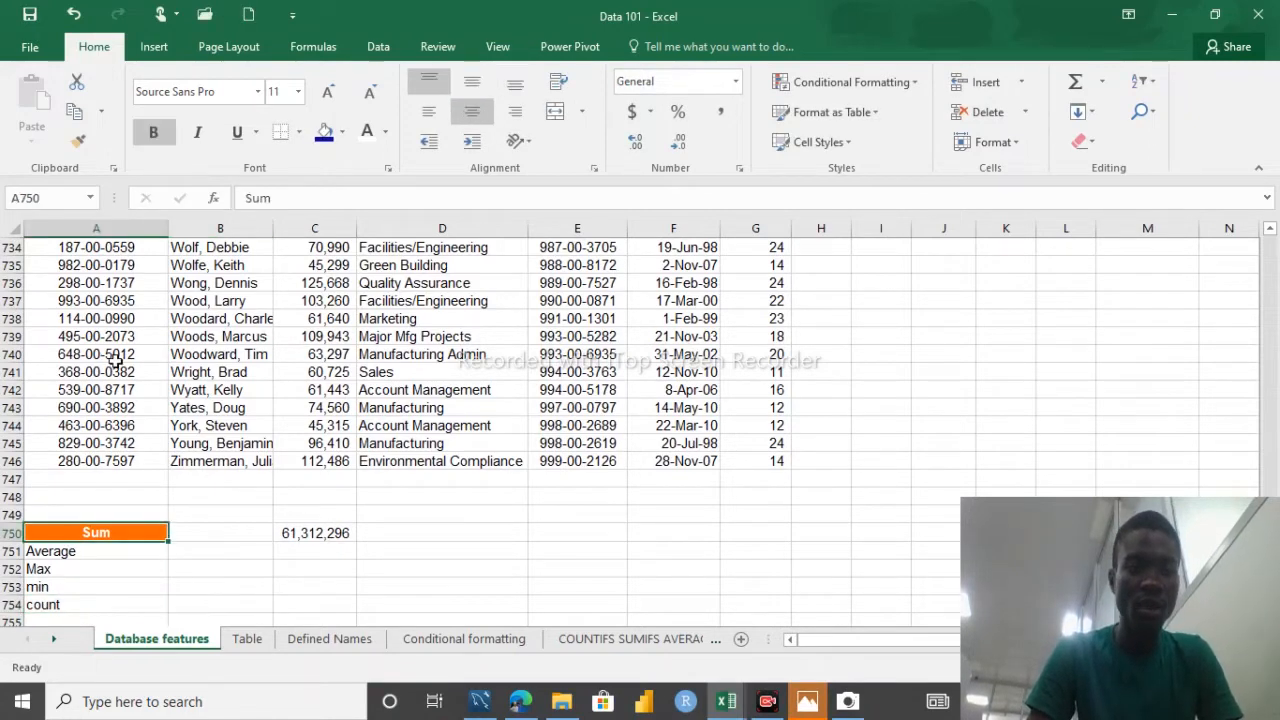
click(71, 149)
click(55, 552)
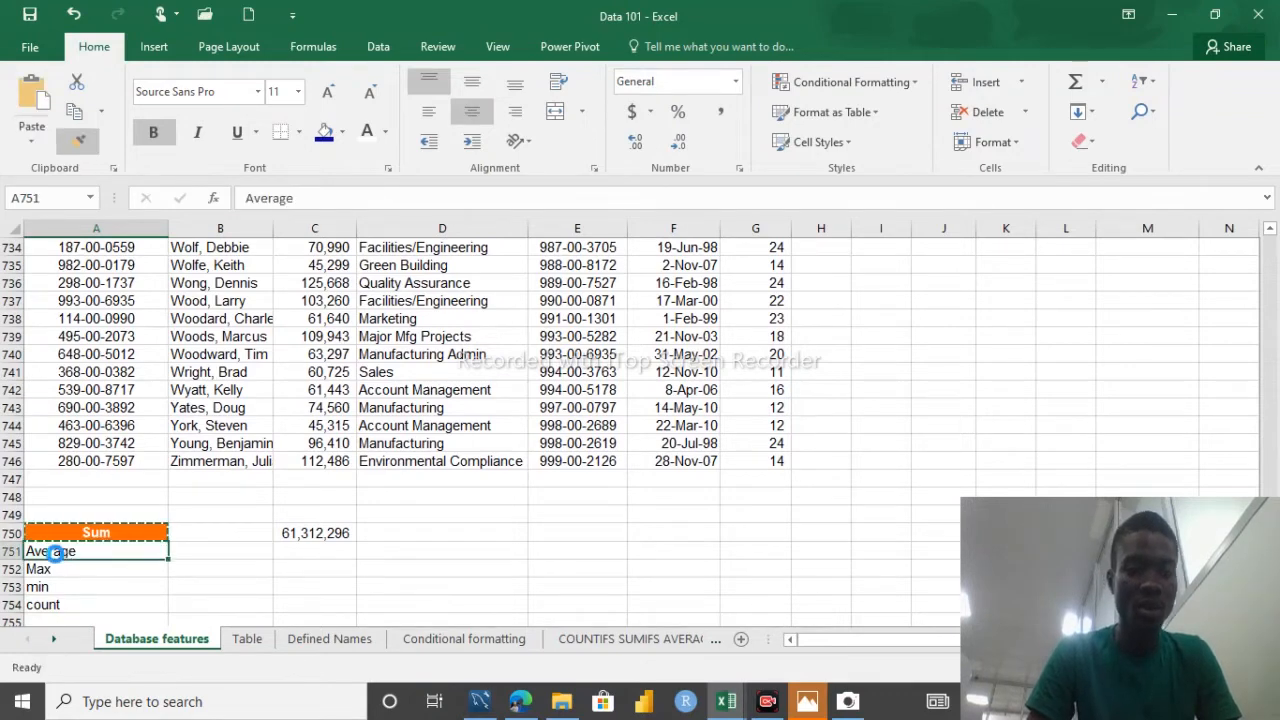
double_click(85, 148)
click(86, 572)
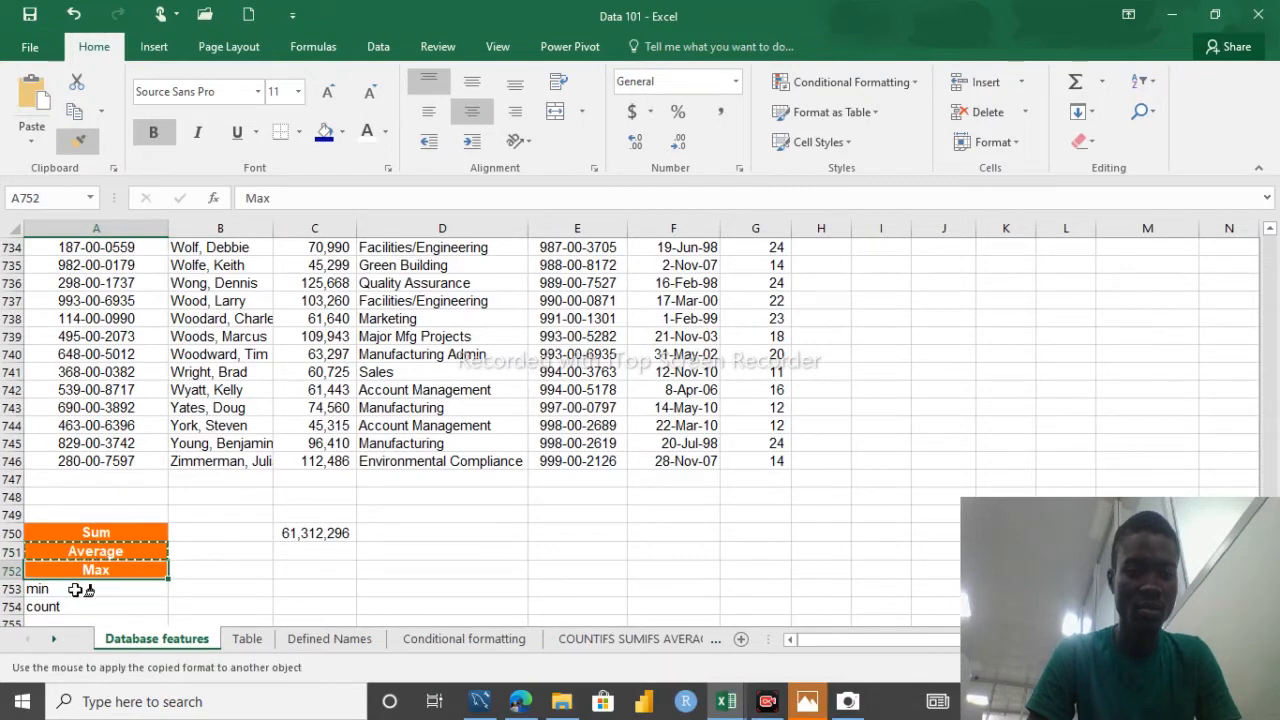
click(75, 589)
click(75, 607)
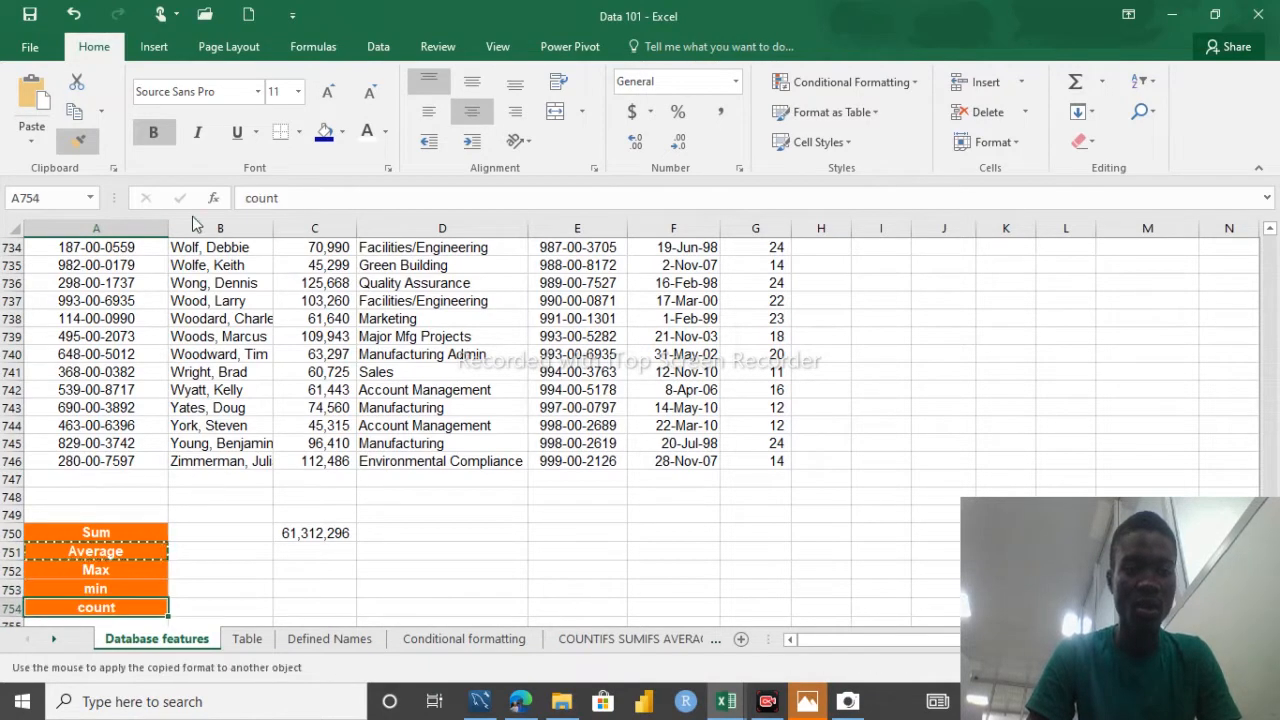
click(80, 142)
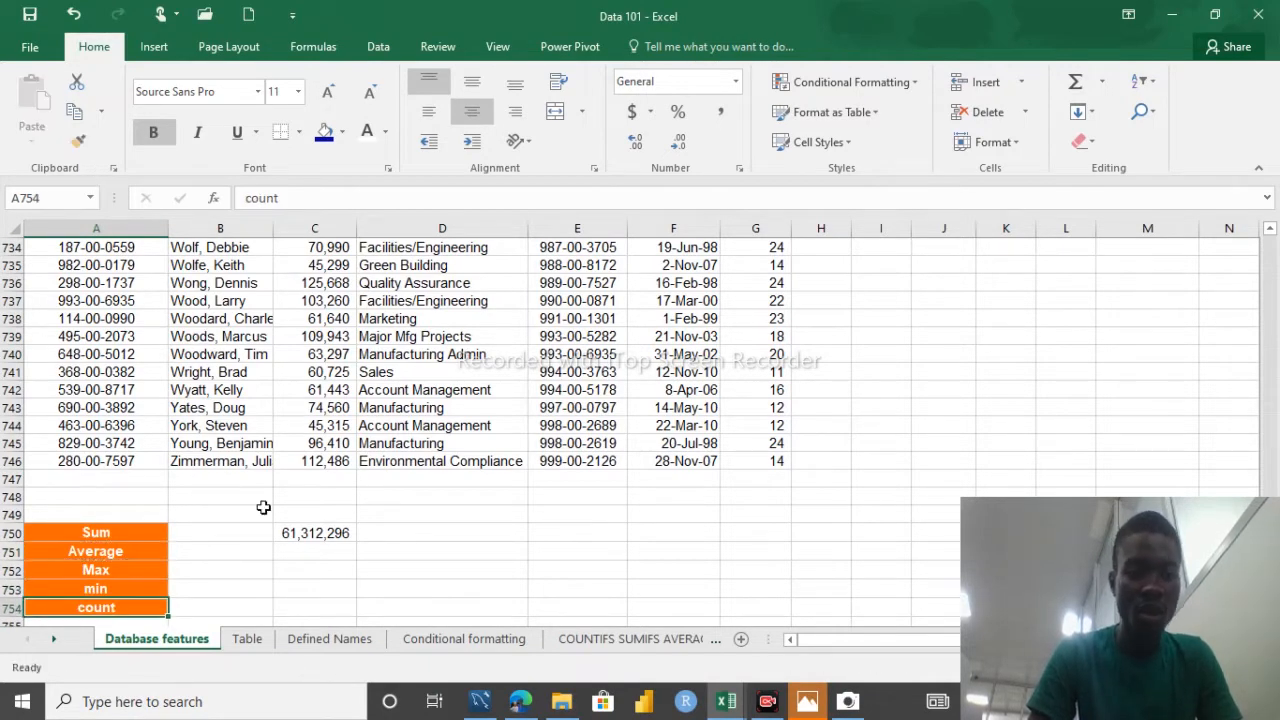
Step: Calculate the average salary in C751 with an AVERAGE formula over C5:C746
click(313, 550)
text(=A)
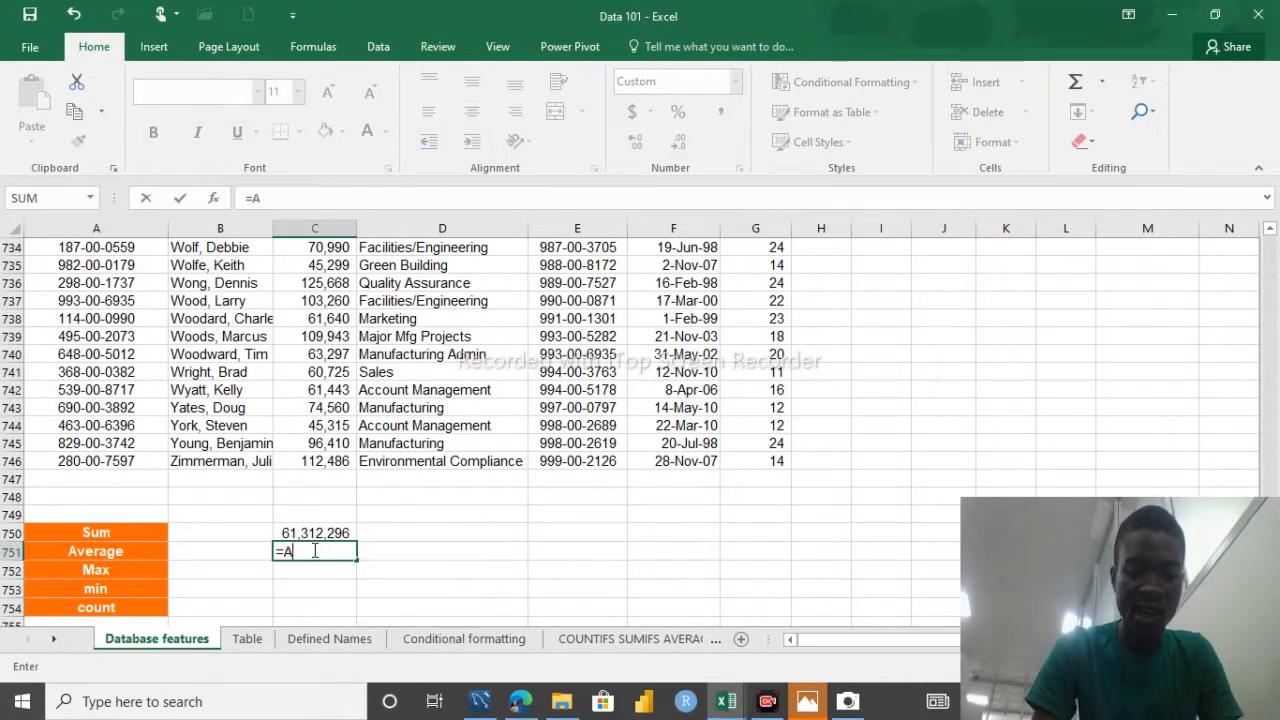
text(verage()
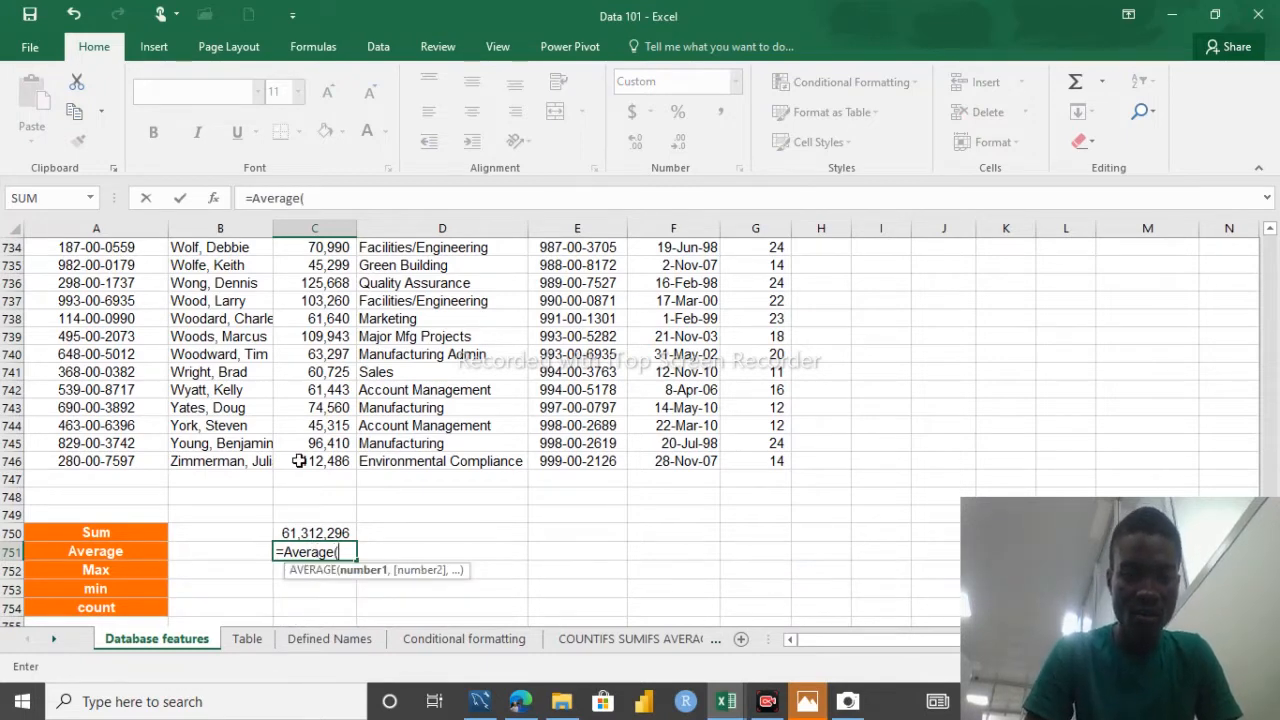
click(299, 461)
key(ctrl+shift+Up)
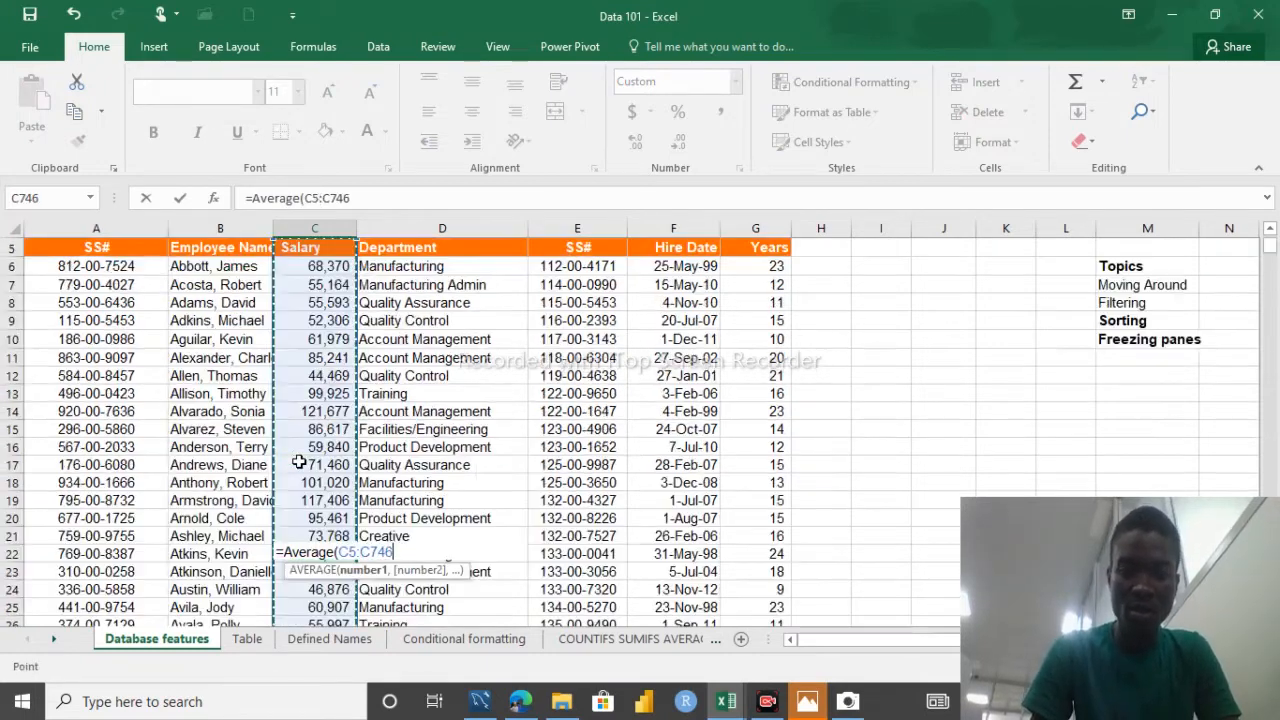
click(375, 197)
text())
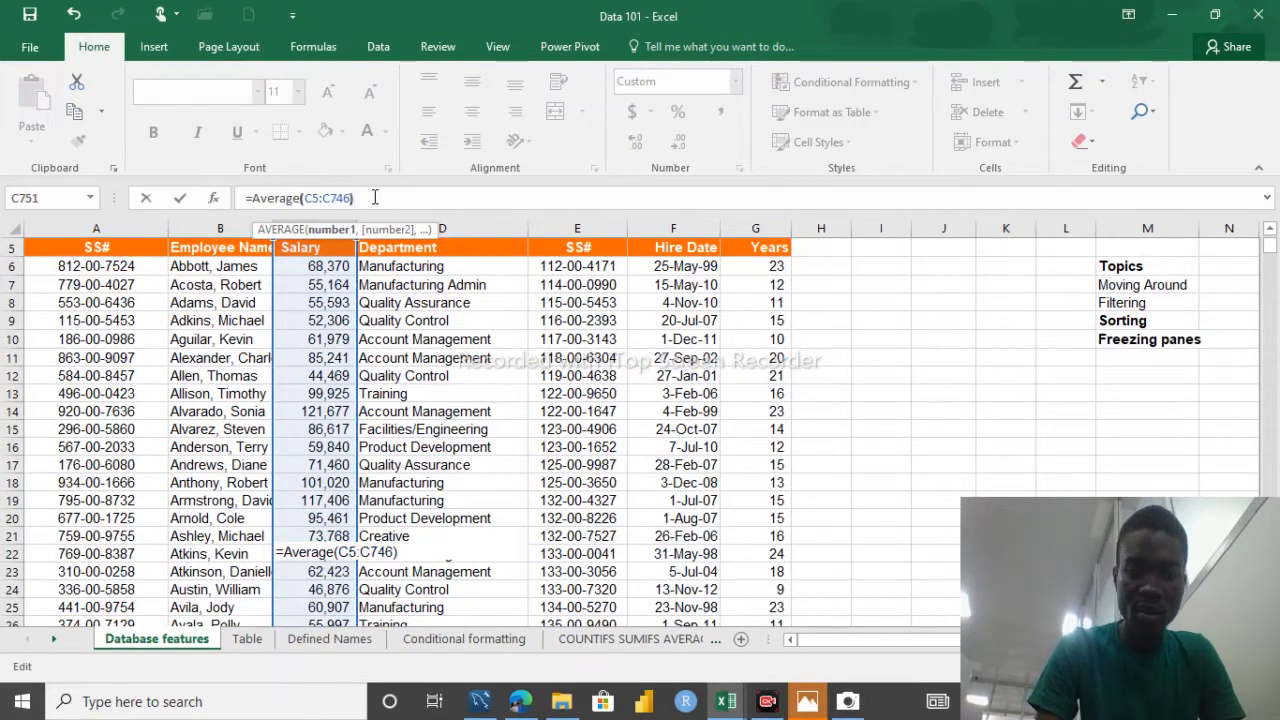
key(Return)
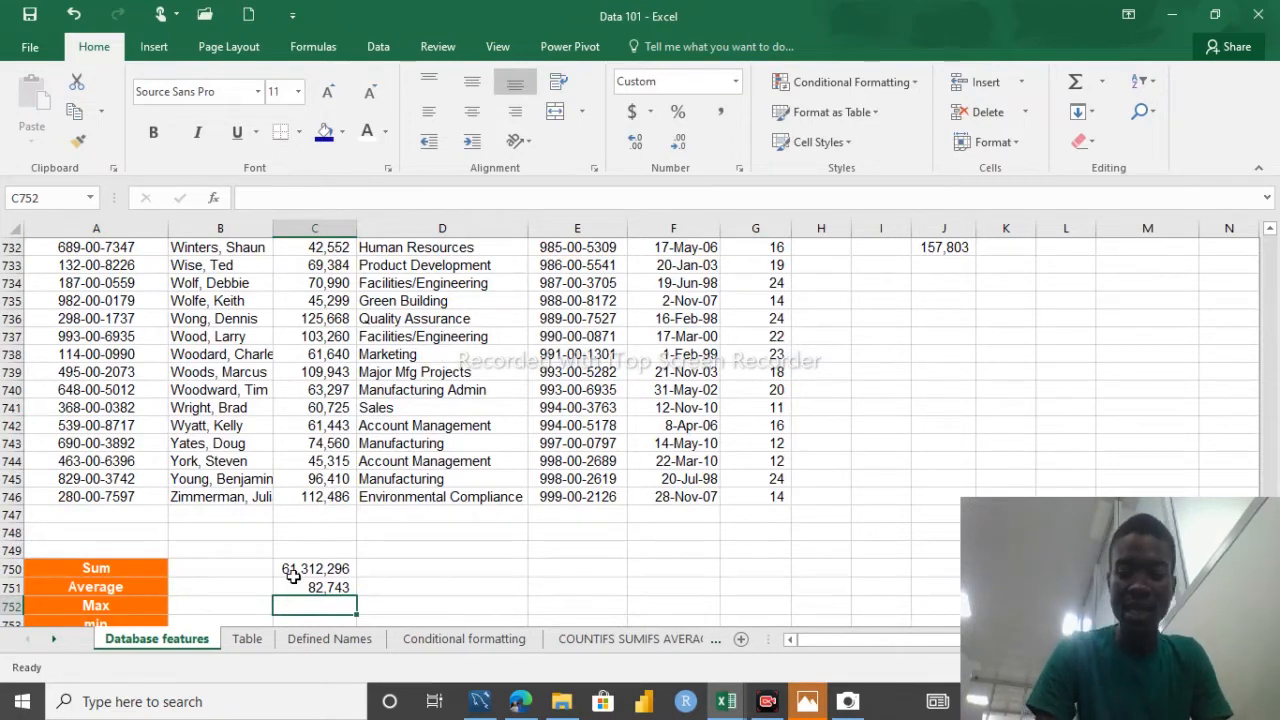
Step: Try to calculate the highest salary in C752 by entering =max and selecting the Salary column
text(=max)
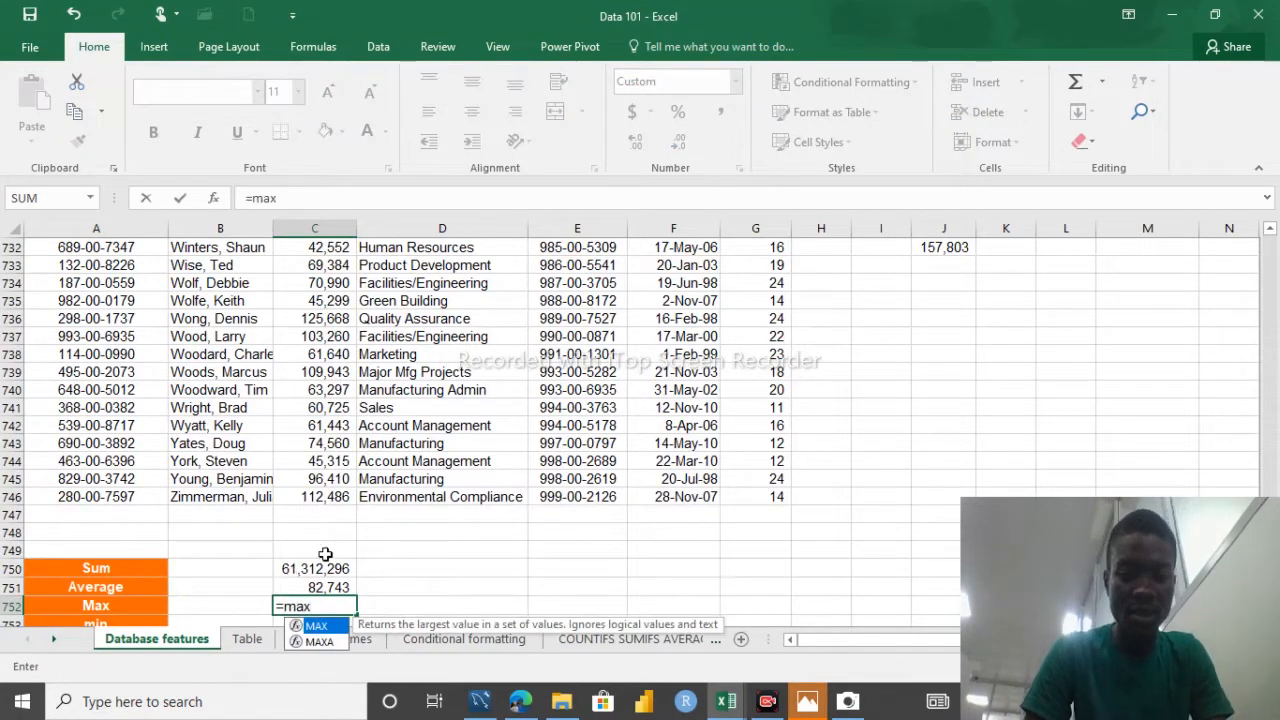
click(298, 494)
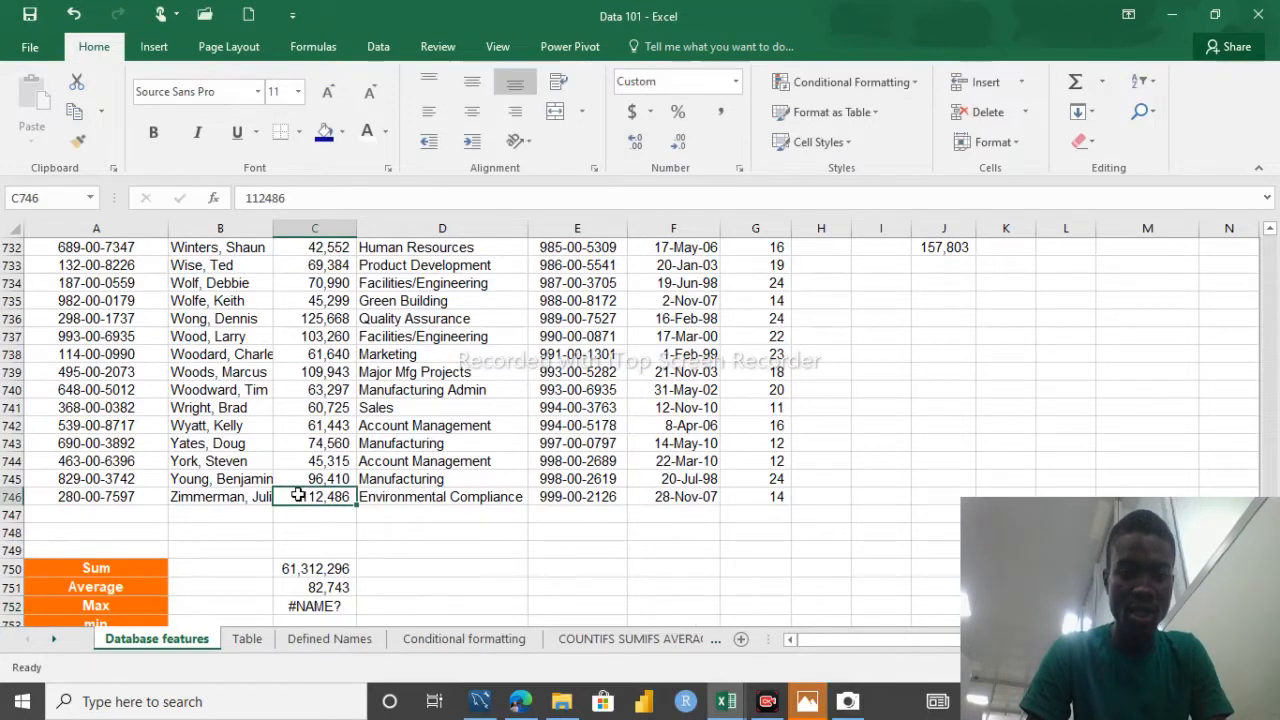
key(ctrl+shift+Up)
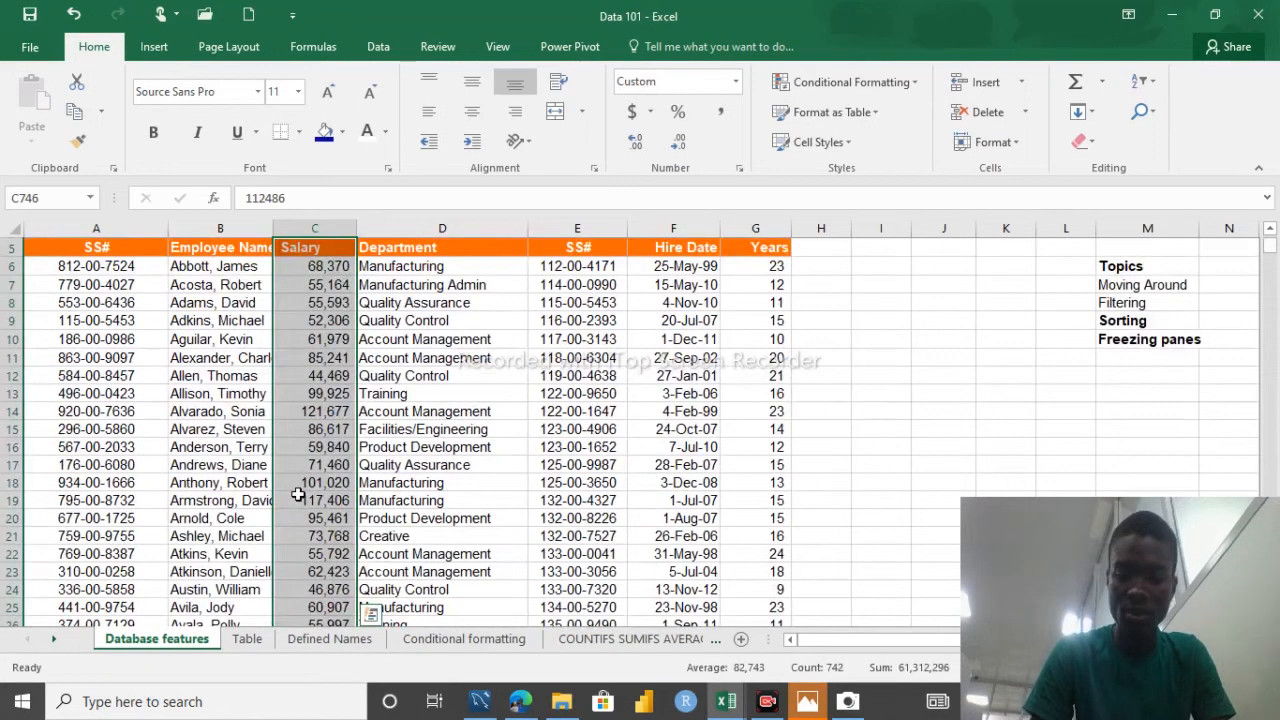
key(Return)
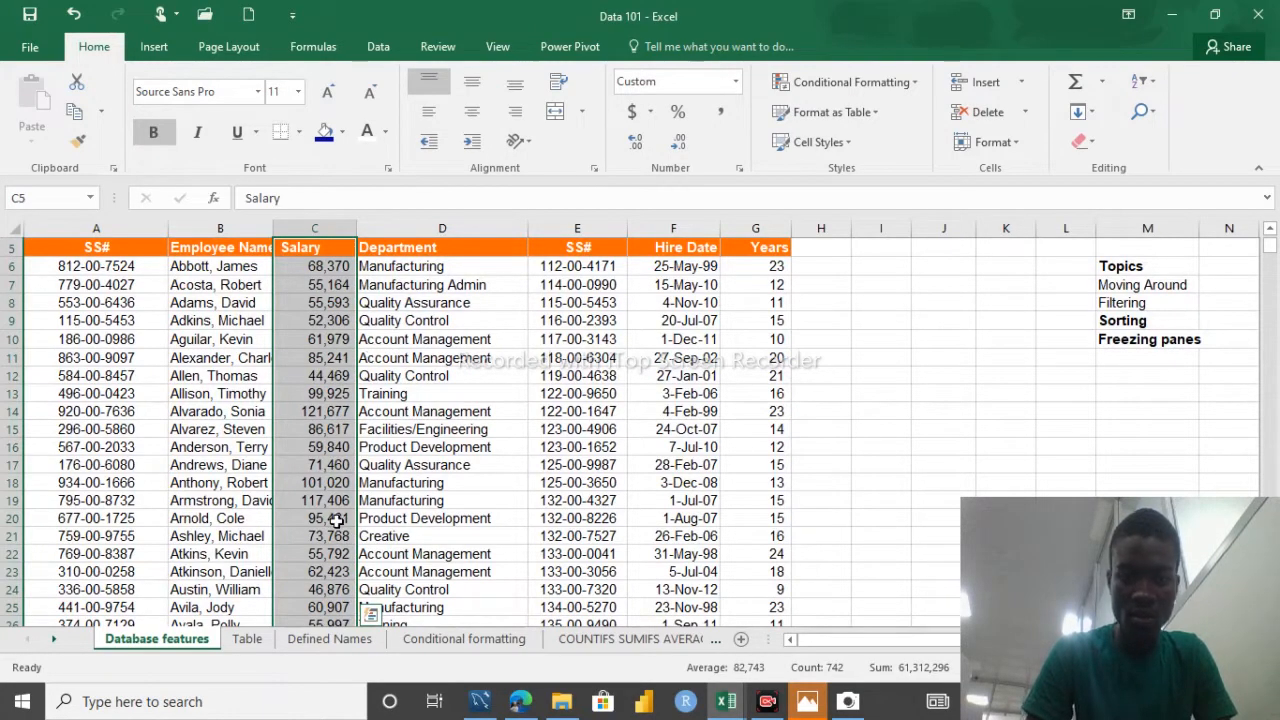
Step: Complete the MAX formula in C752, beside the Max label, with the Salary range C5:C746
key(ctrl+Down)
click(335, 518)
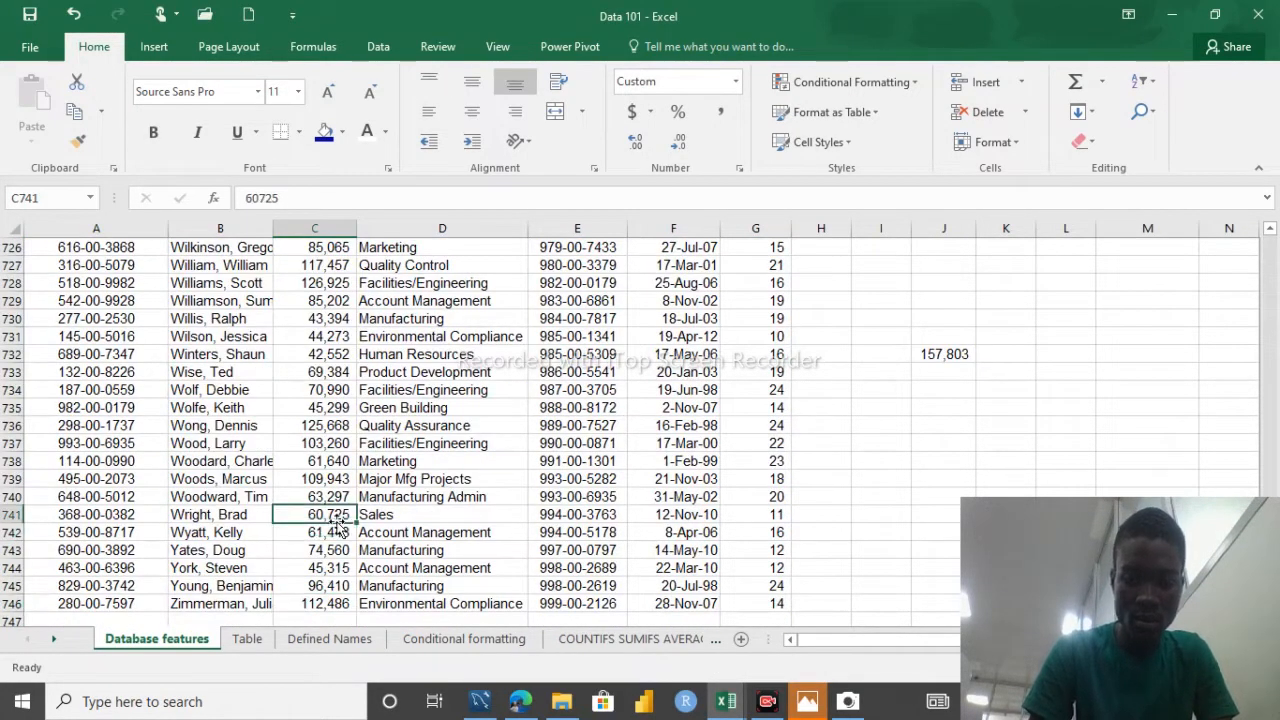
key(Down)
key(Down)
key(Down)
key(Down)
key(Down)
key(Down)
key(Down)
key(Down)
key(Down)
key(Down)
key(Down)
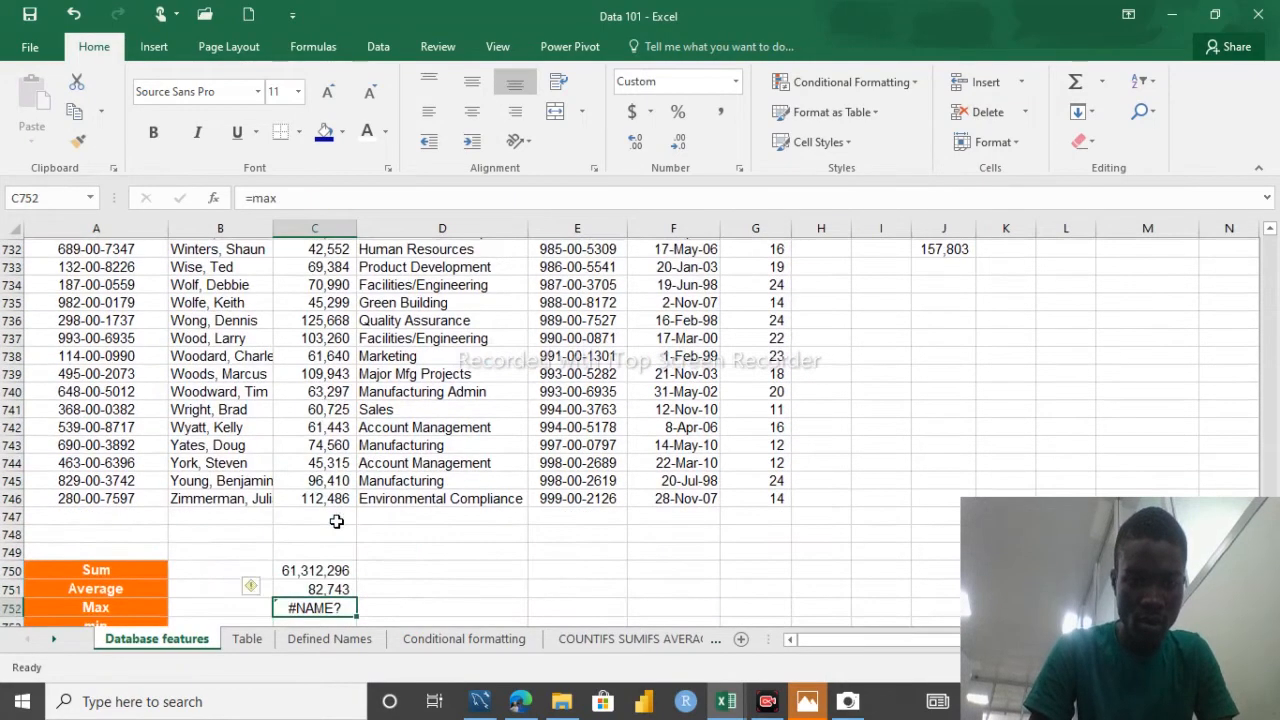
double_click(340, 604)
text(()
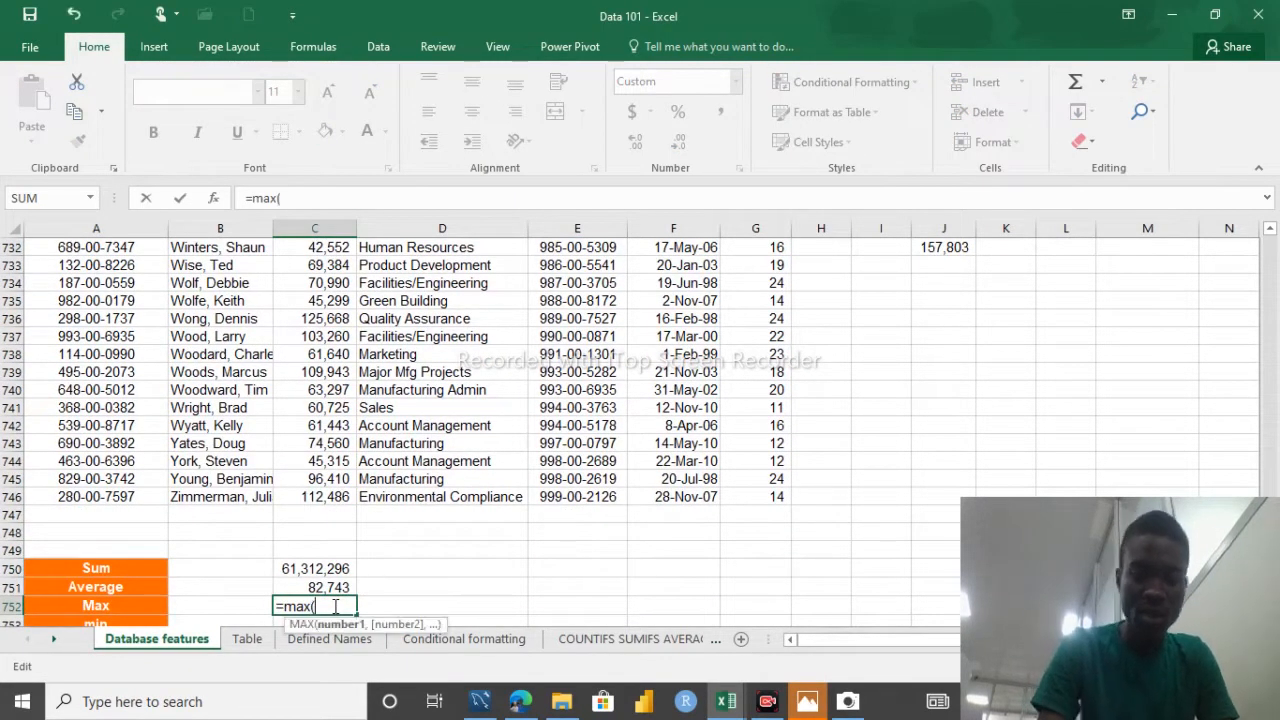
click(313, 497)
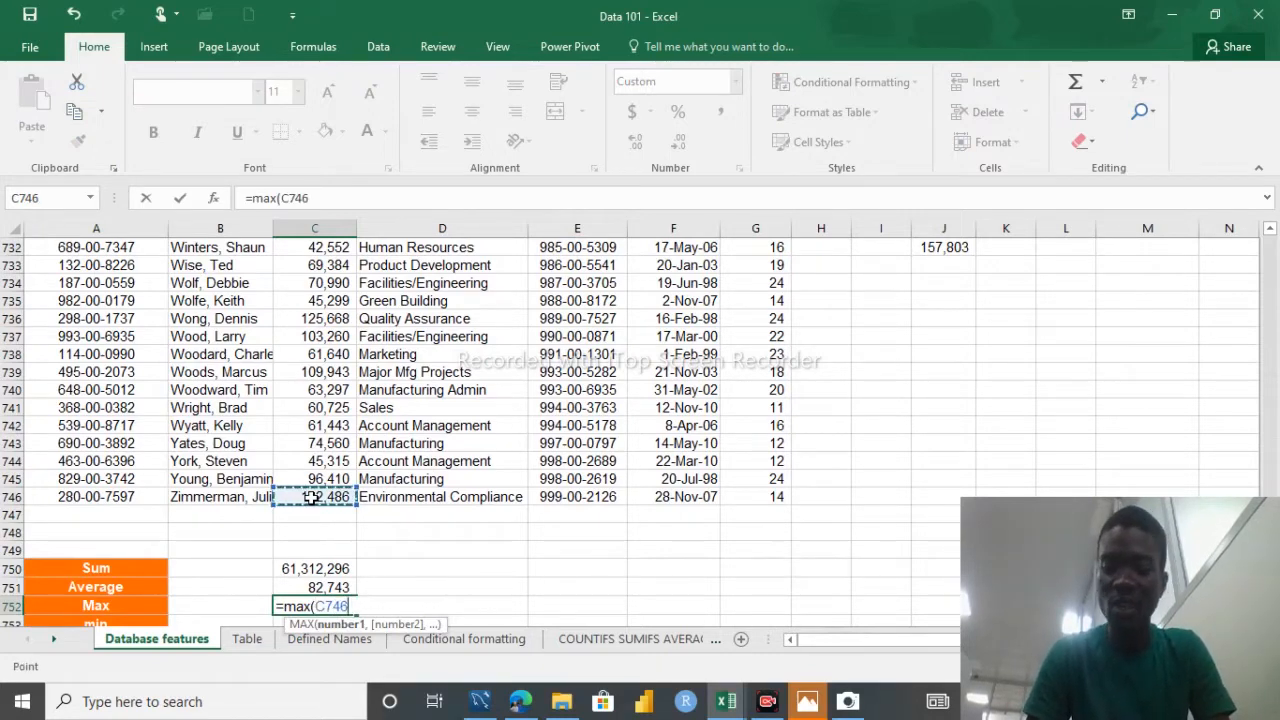
key(ctrl+shift+Up)
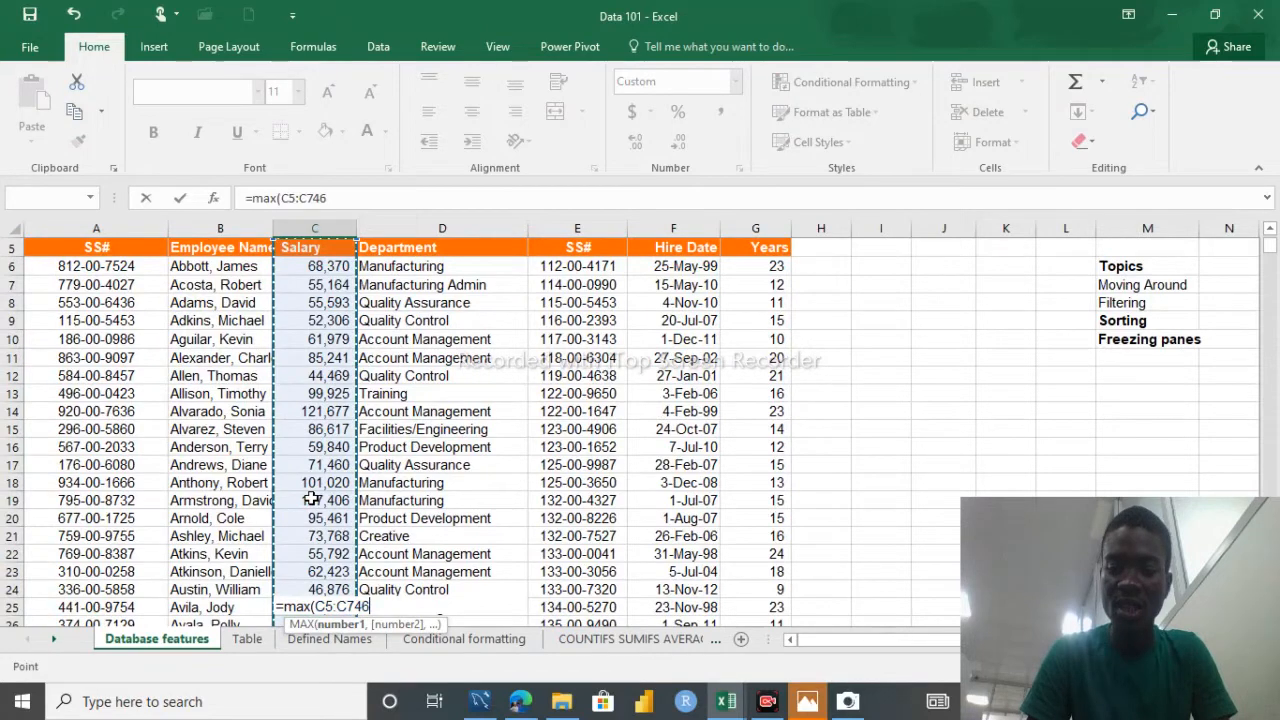
key(Return)
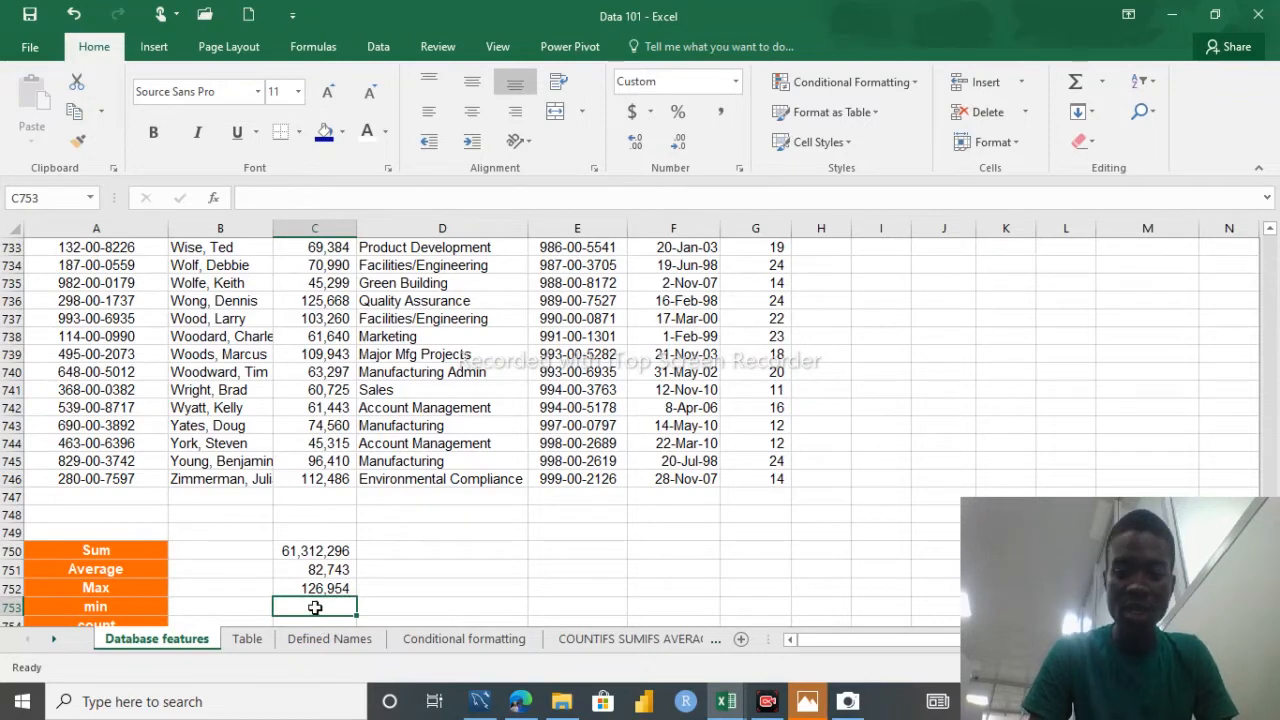
Step: Calculate the lowest salary in C753 with a MIN formula over C5:C746
text(=min()
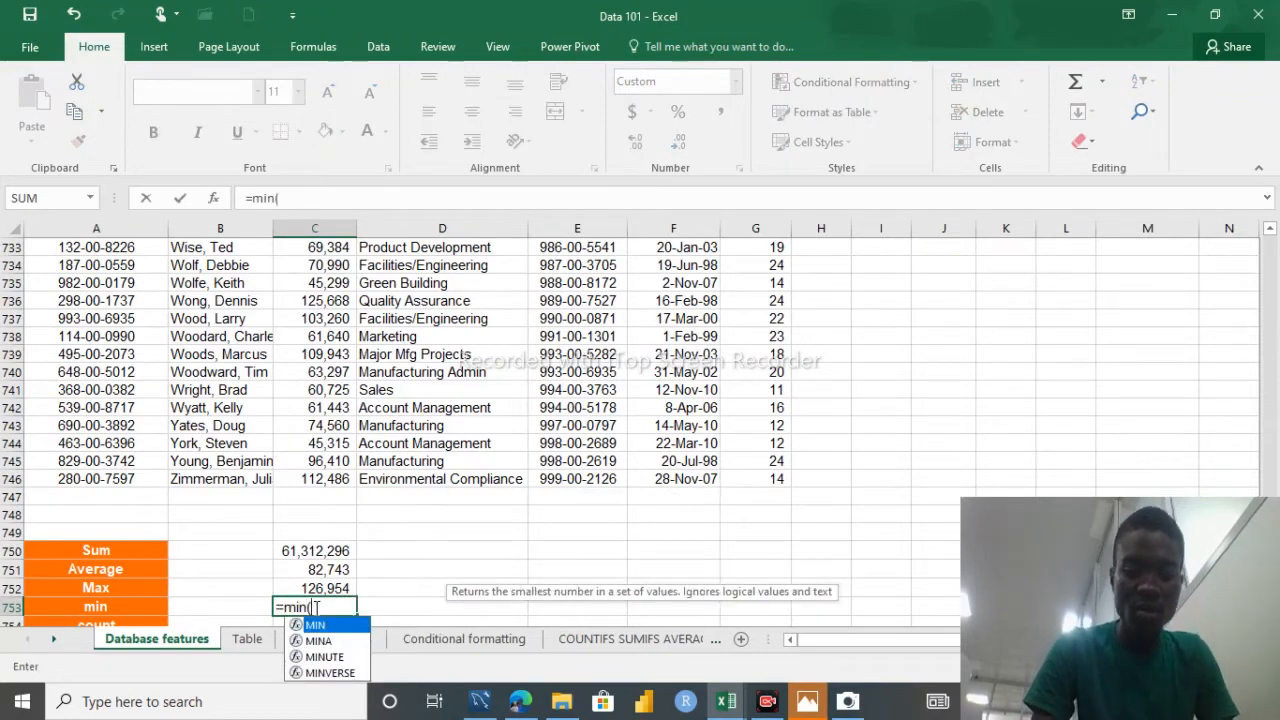
click(318, 479)
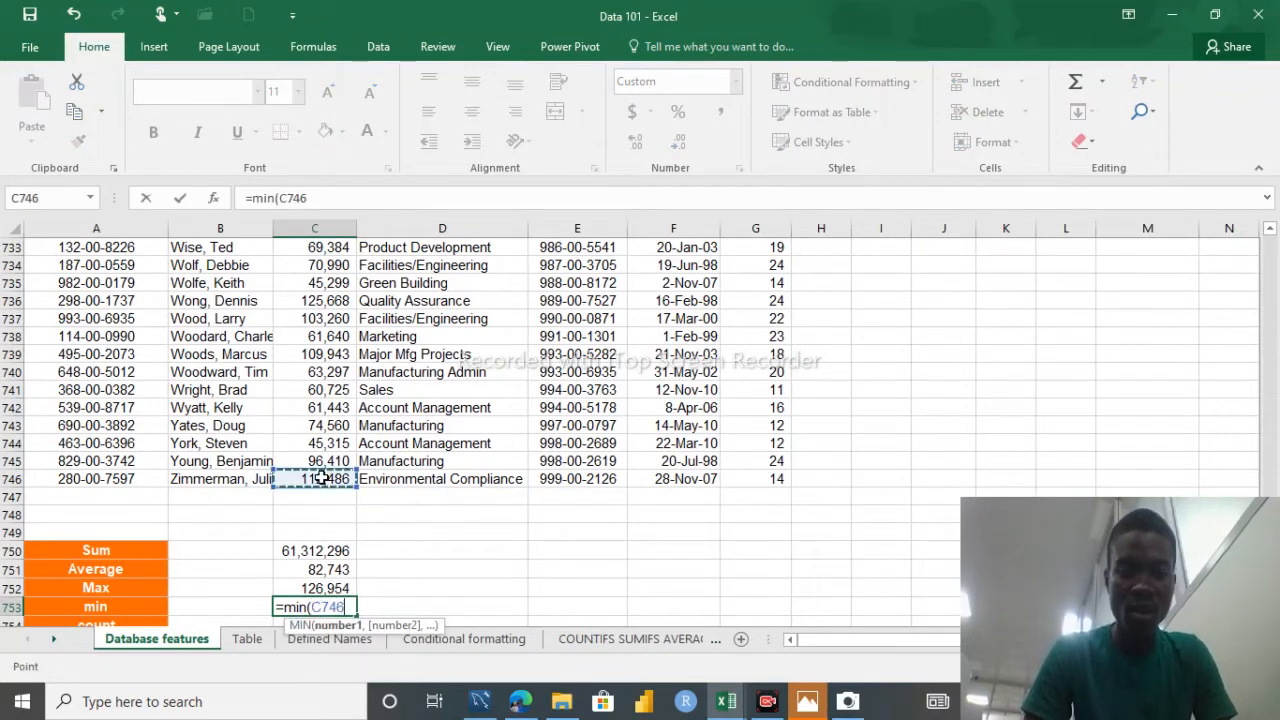
key(ctrl+shift+Up)
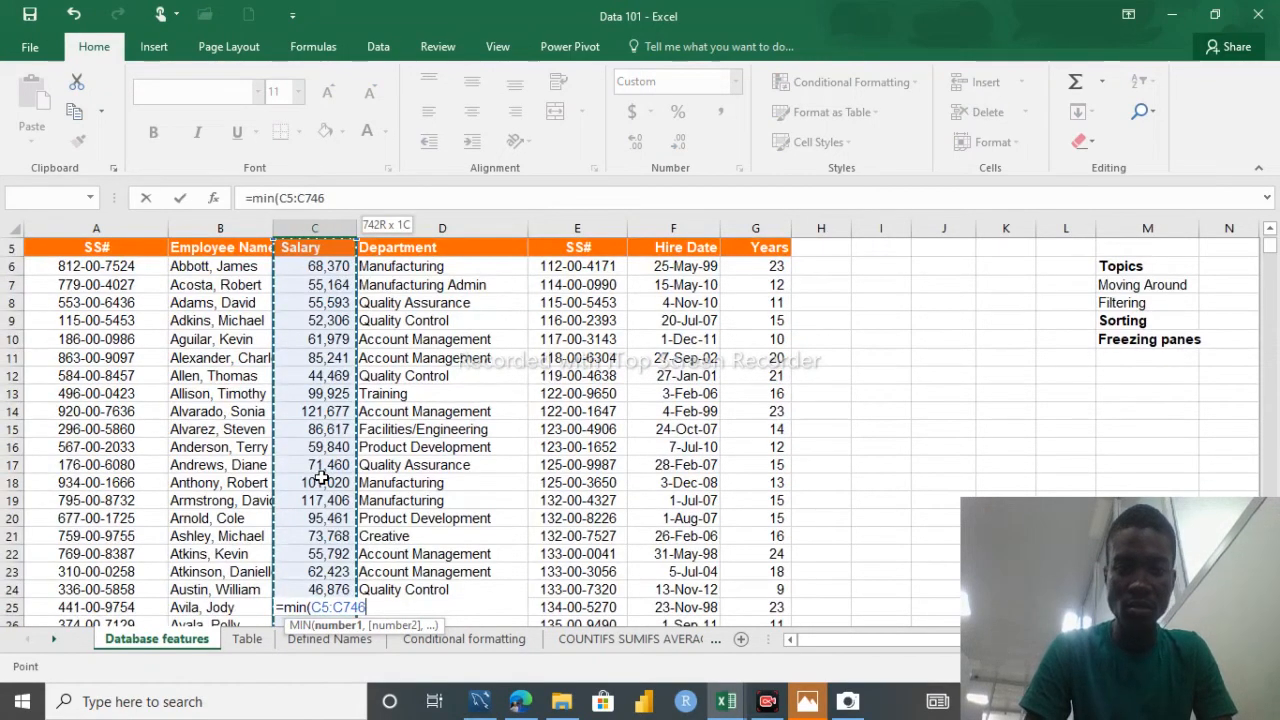
key(Return)
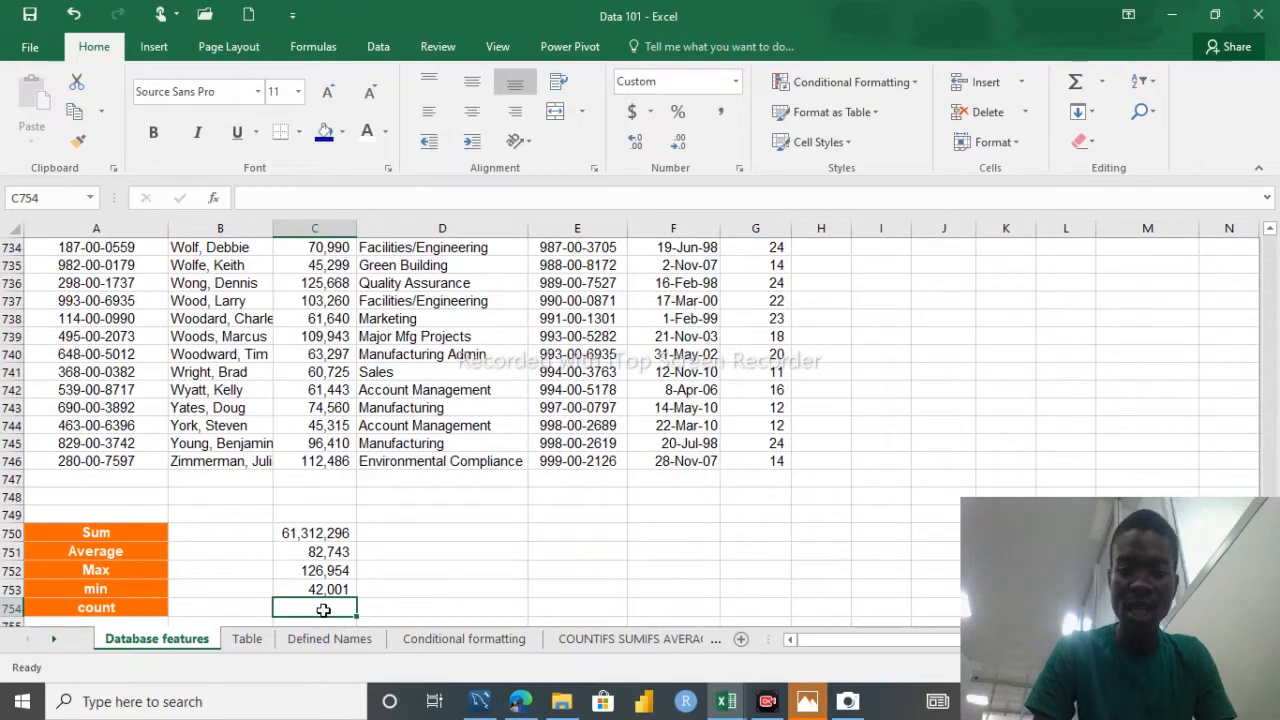
Step: Count the salary entries in C754, beside the count label, with a COUNT formula over C5:C746
text(=)
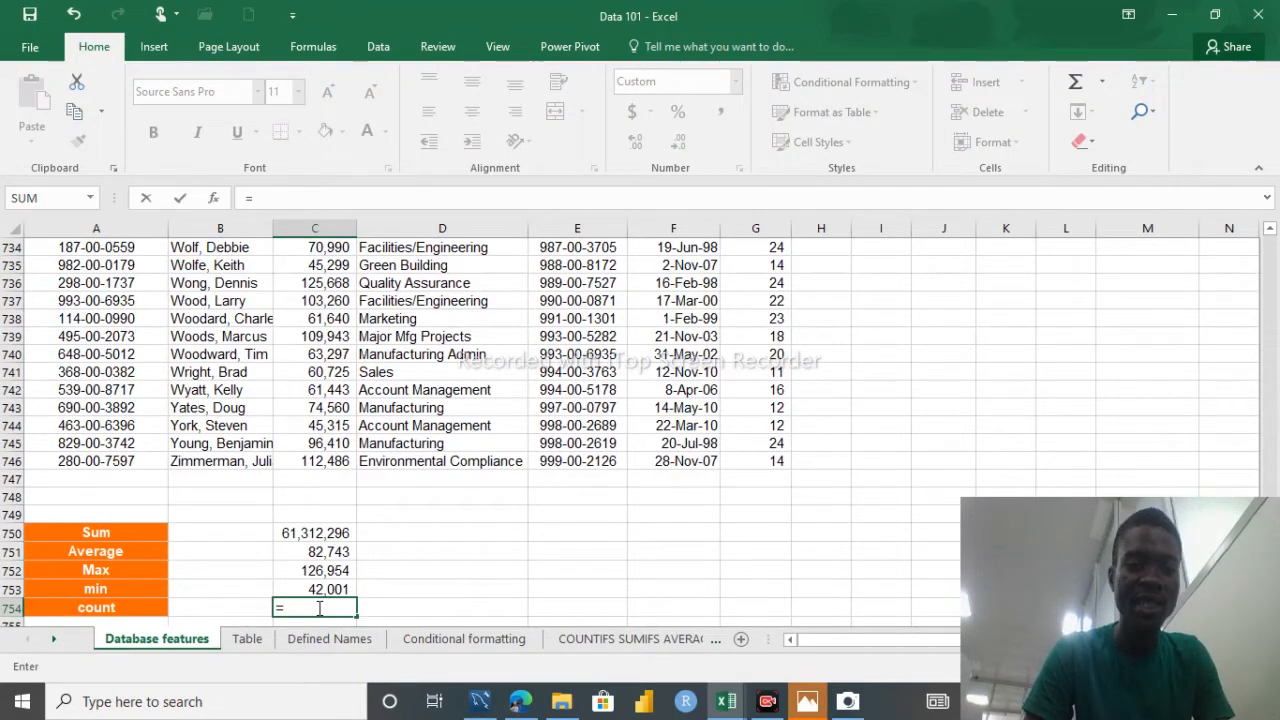
text(count)
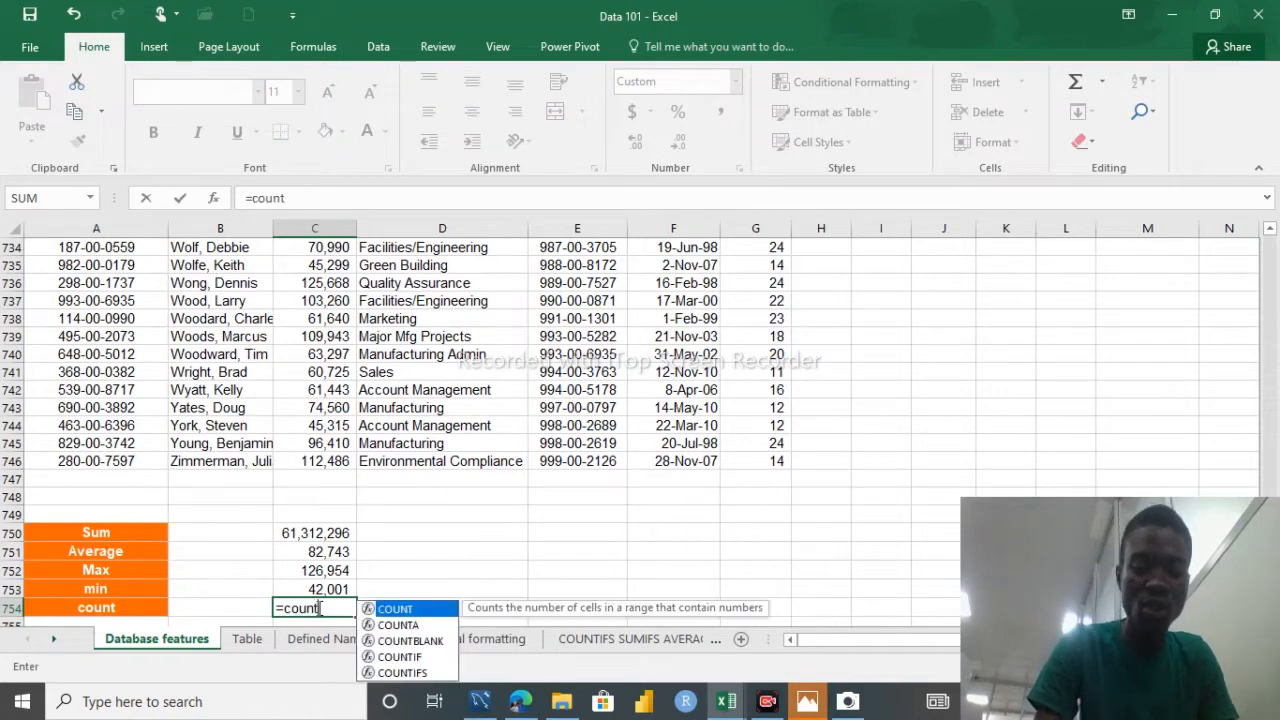
text(()
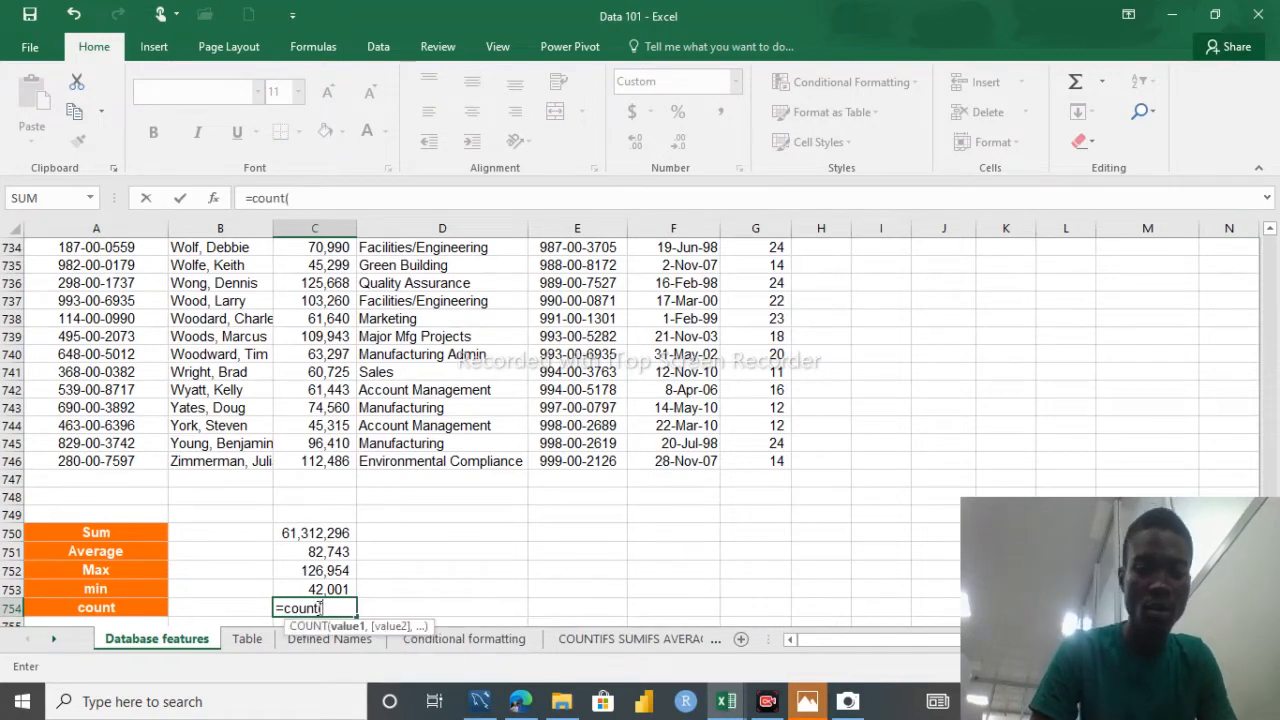
click(312, 464)
key(ctrl+shift+Up)
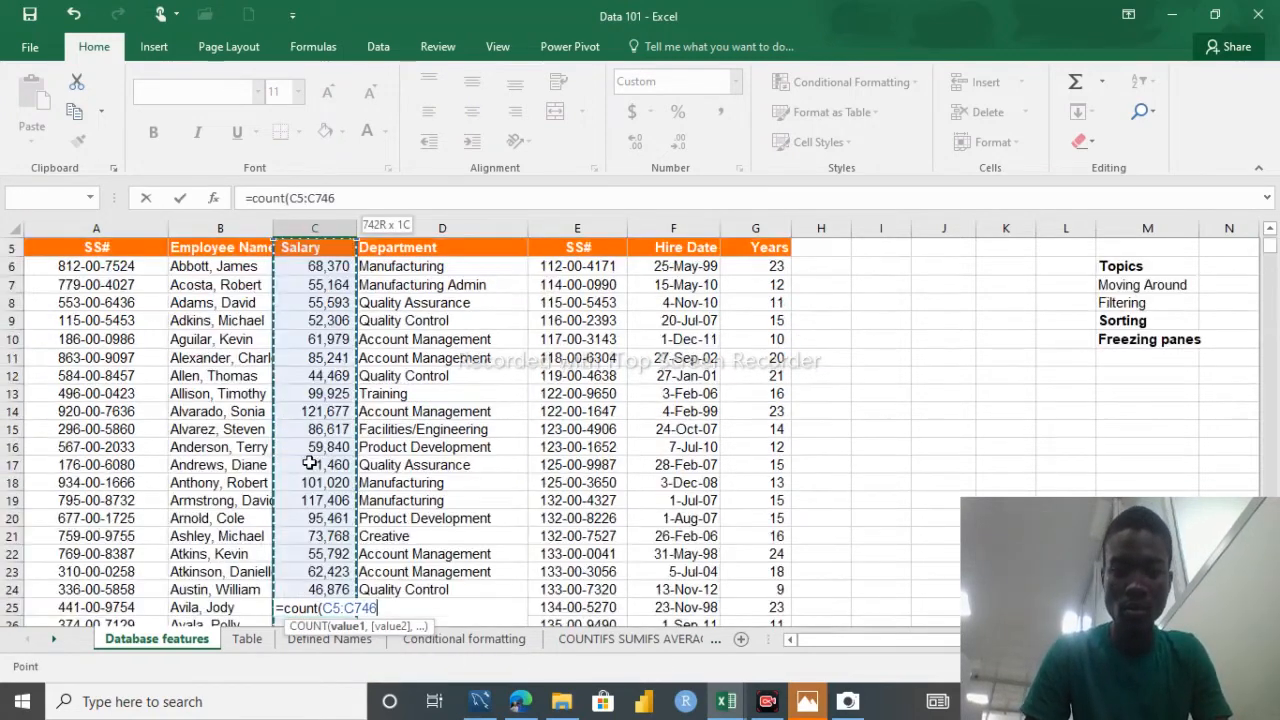
key(Return)
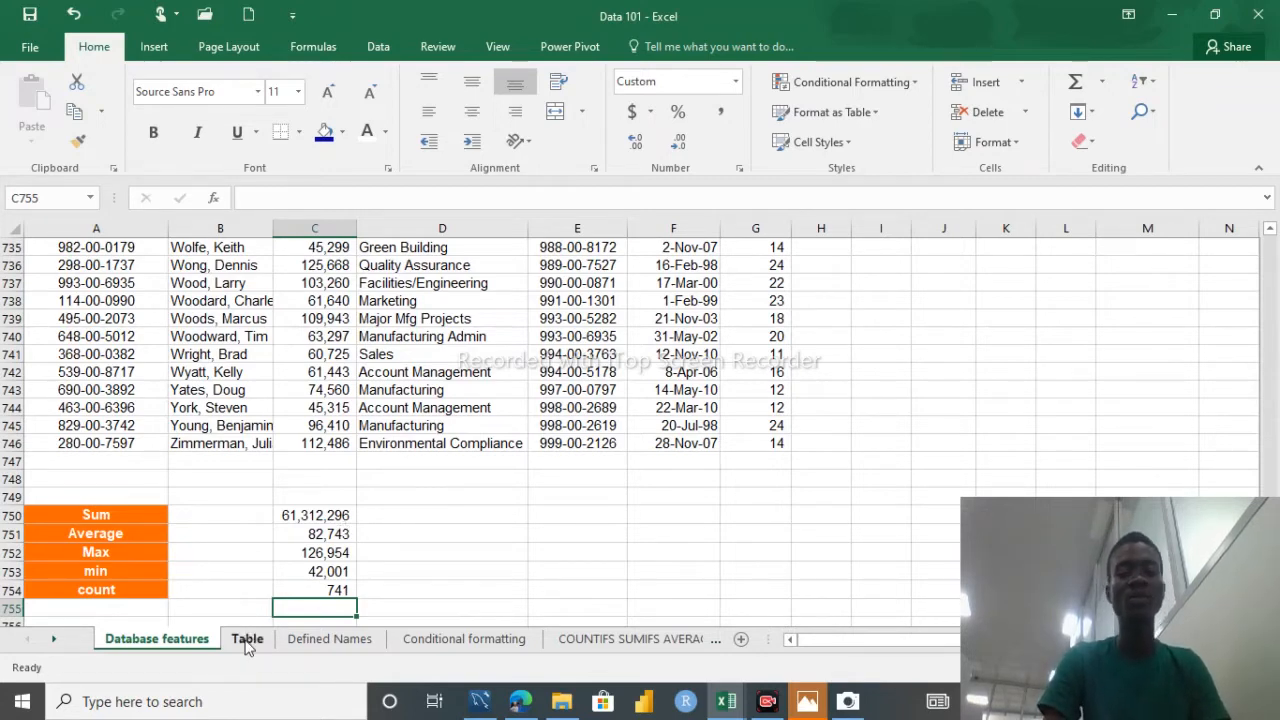
Step: Look at the Defined Names sheet, return to Database features and inspect the SUM formula in C750
click(305, 641)
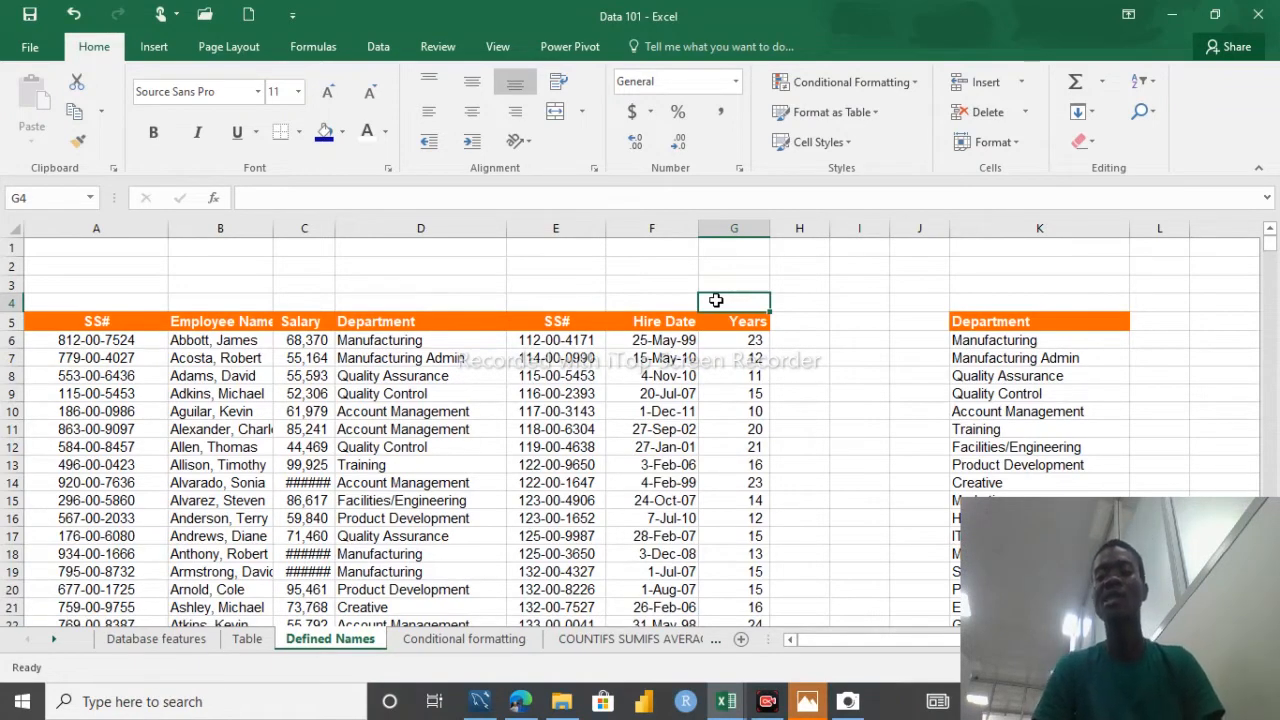
click(157, 639)
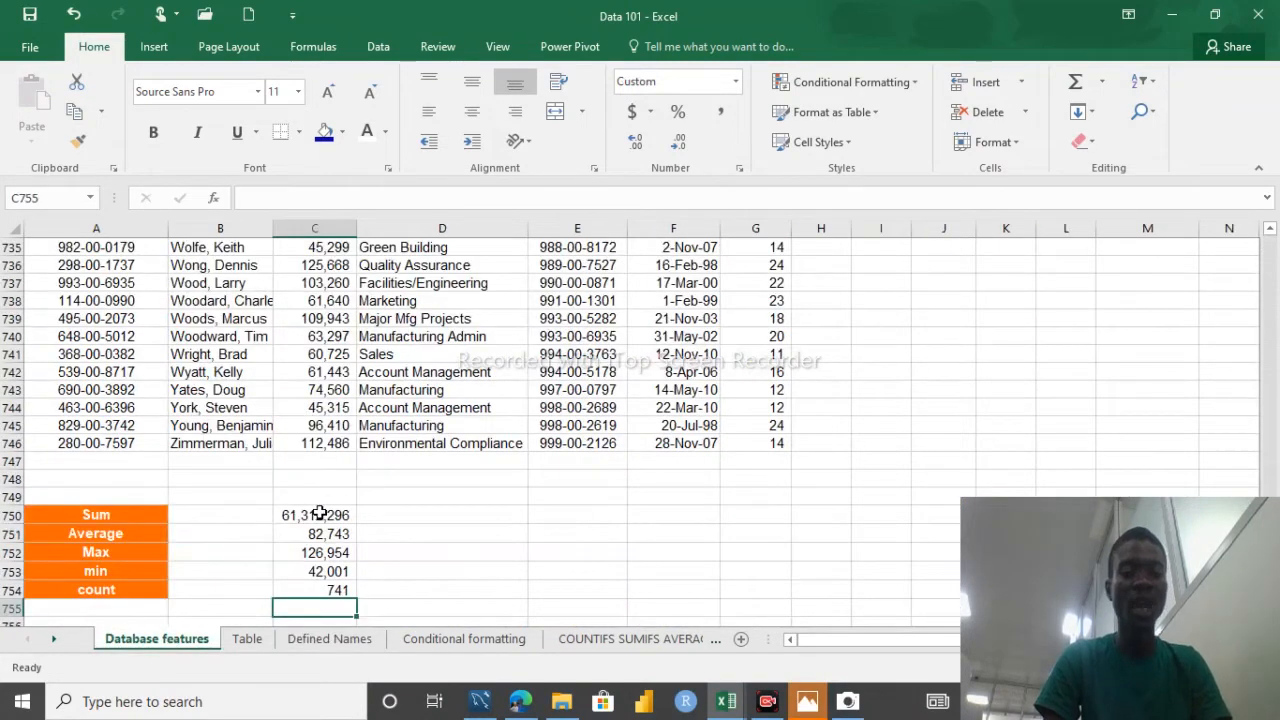
double_click(339, 517)
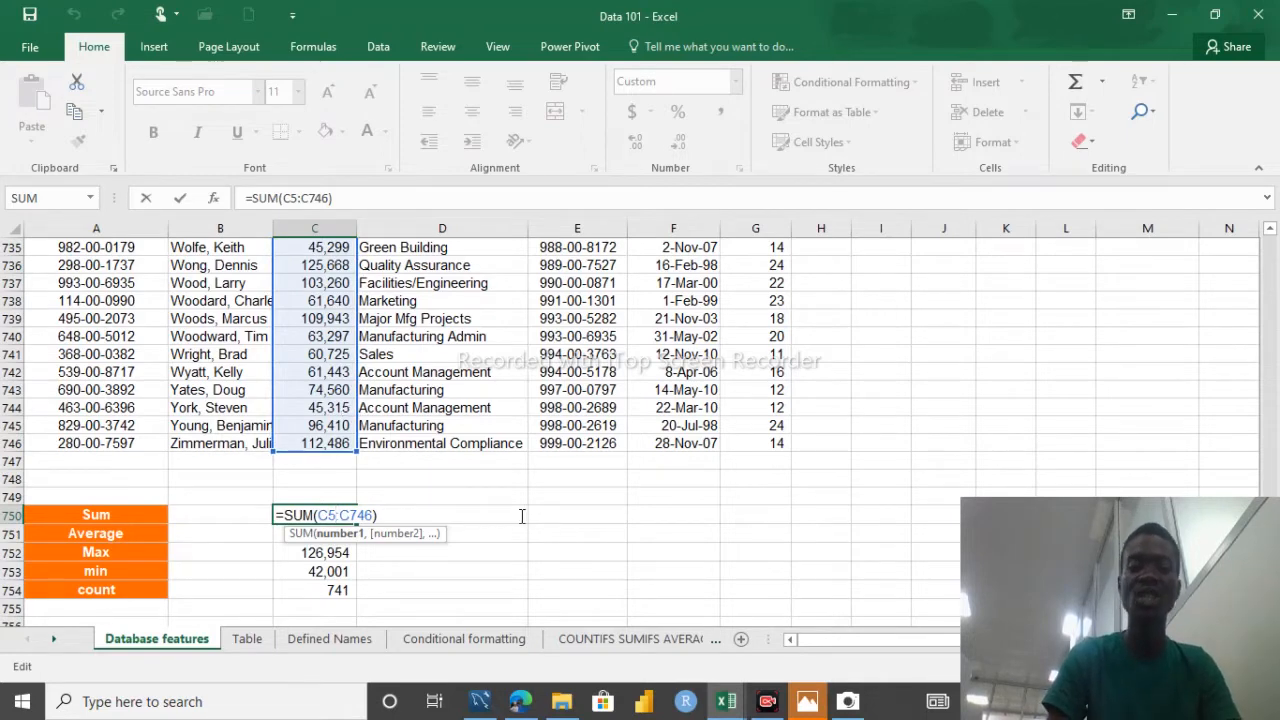
key(Return)
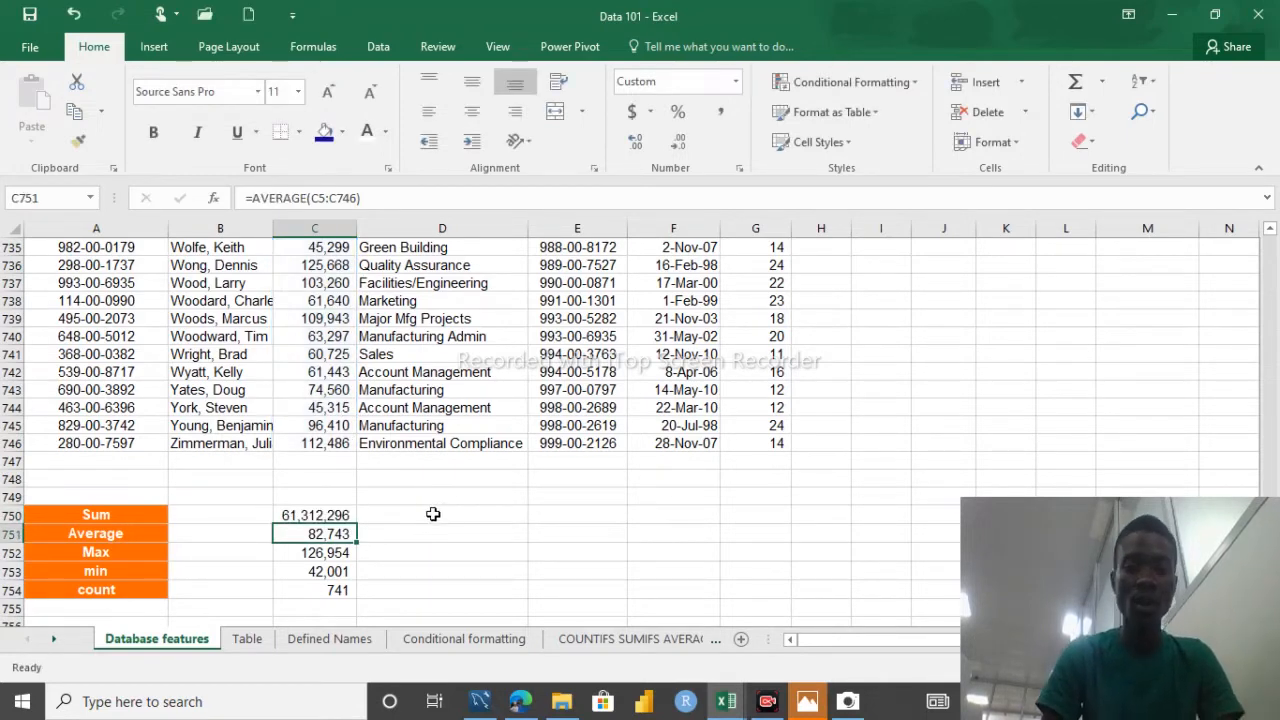
Step: Select the salary values C6:C746, without the header, and define the range name Othello for them
click(332, 449)
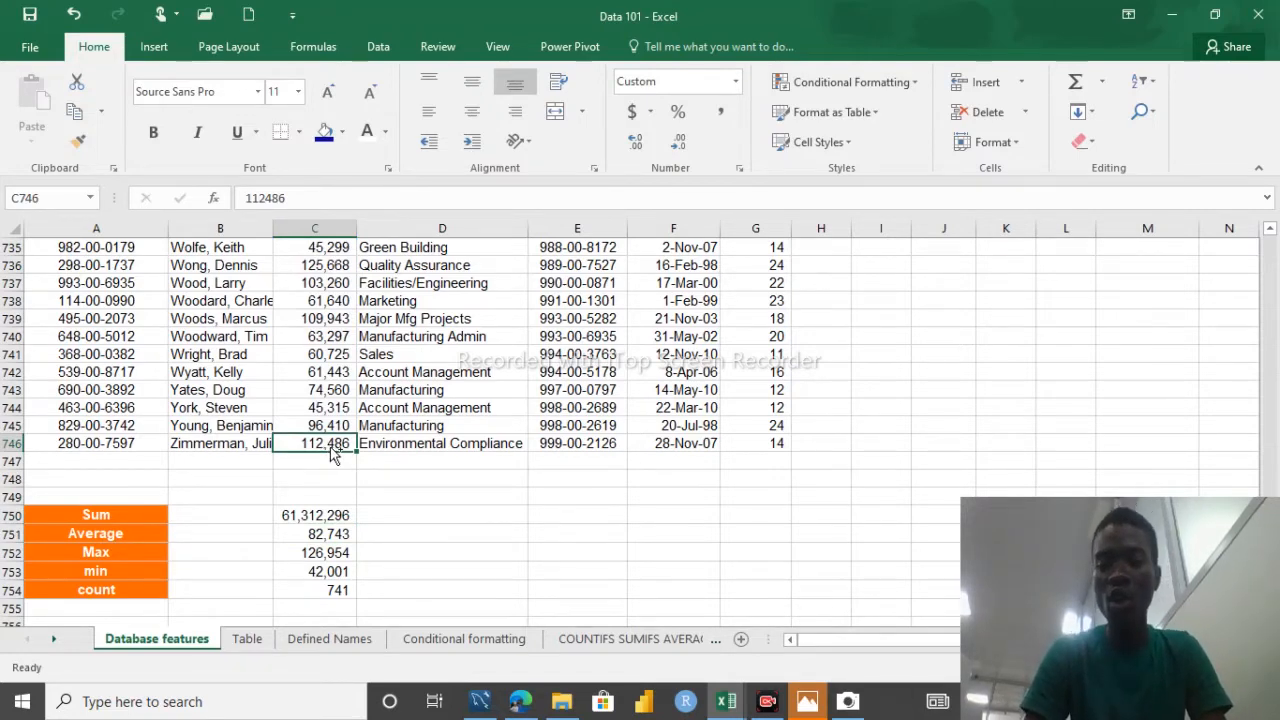
key(ctrl+shift+Up)
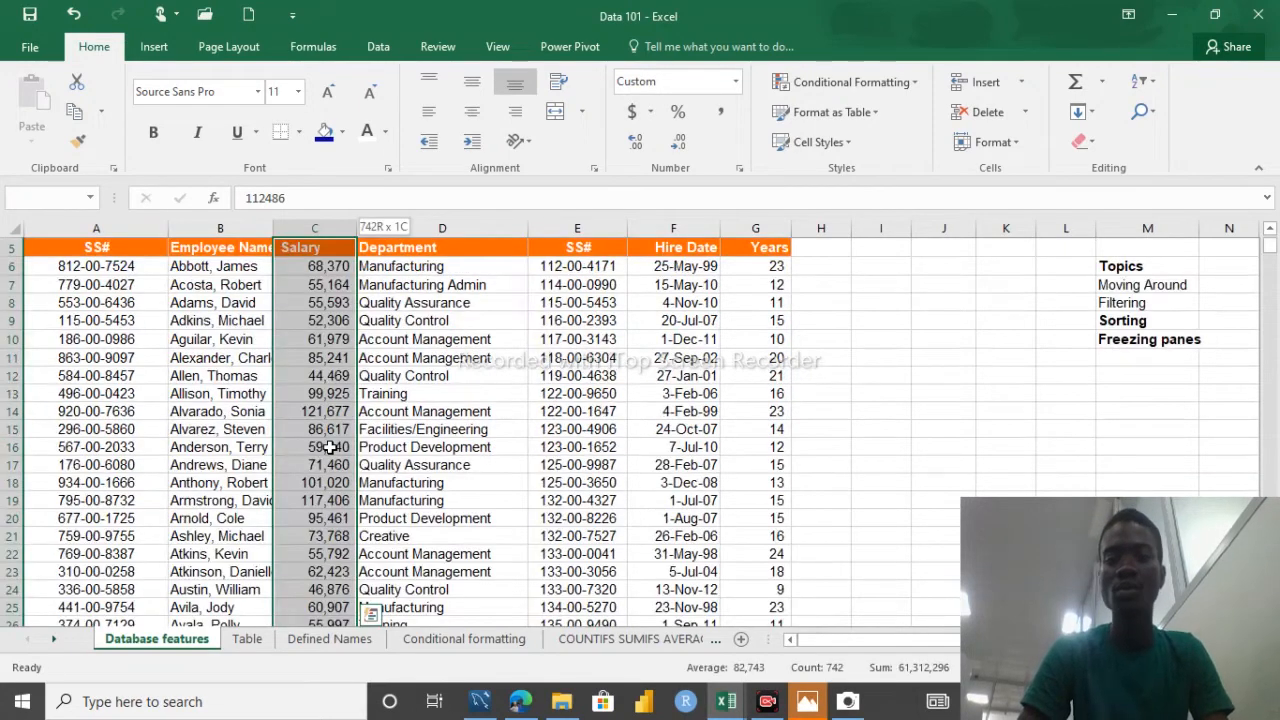
click(288, 264)
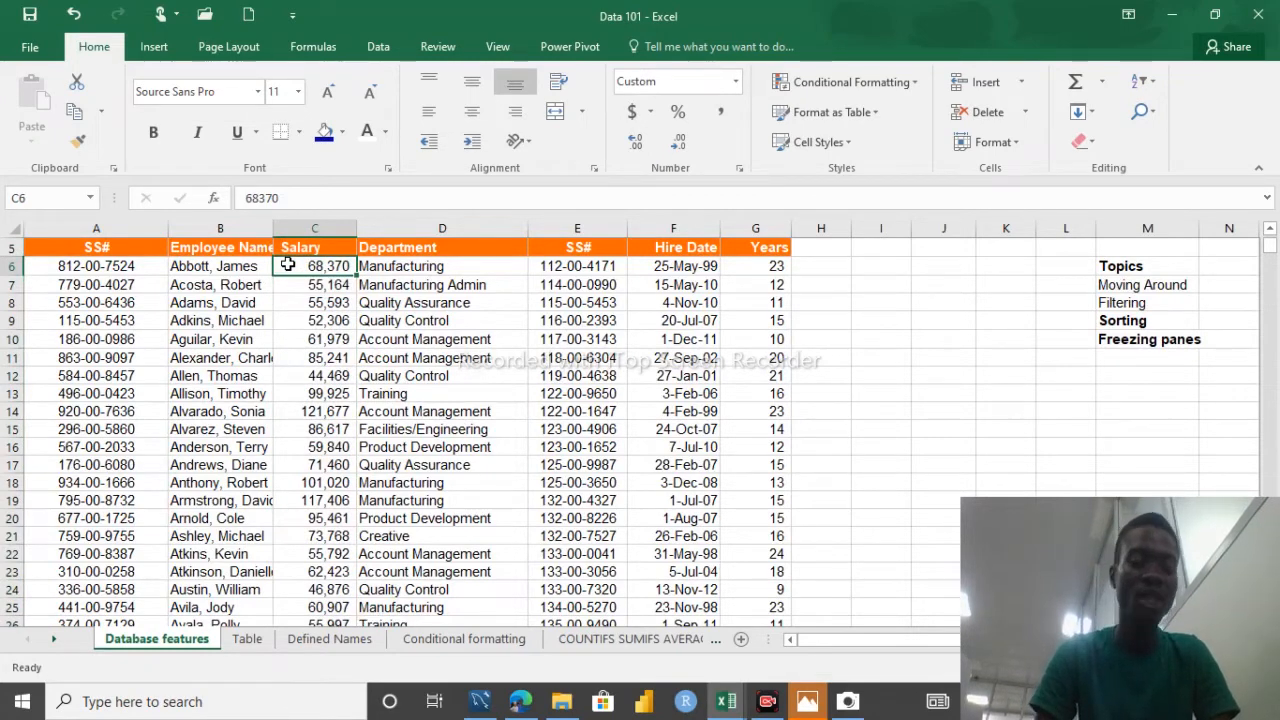
key(ctrl+shift+Down)
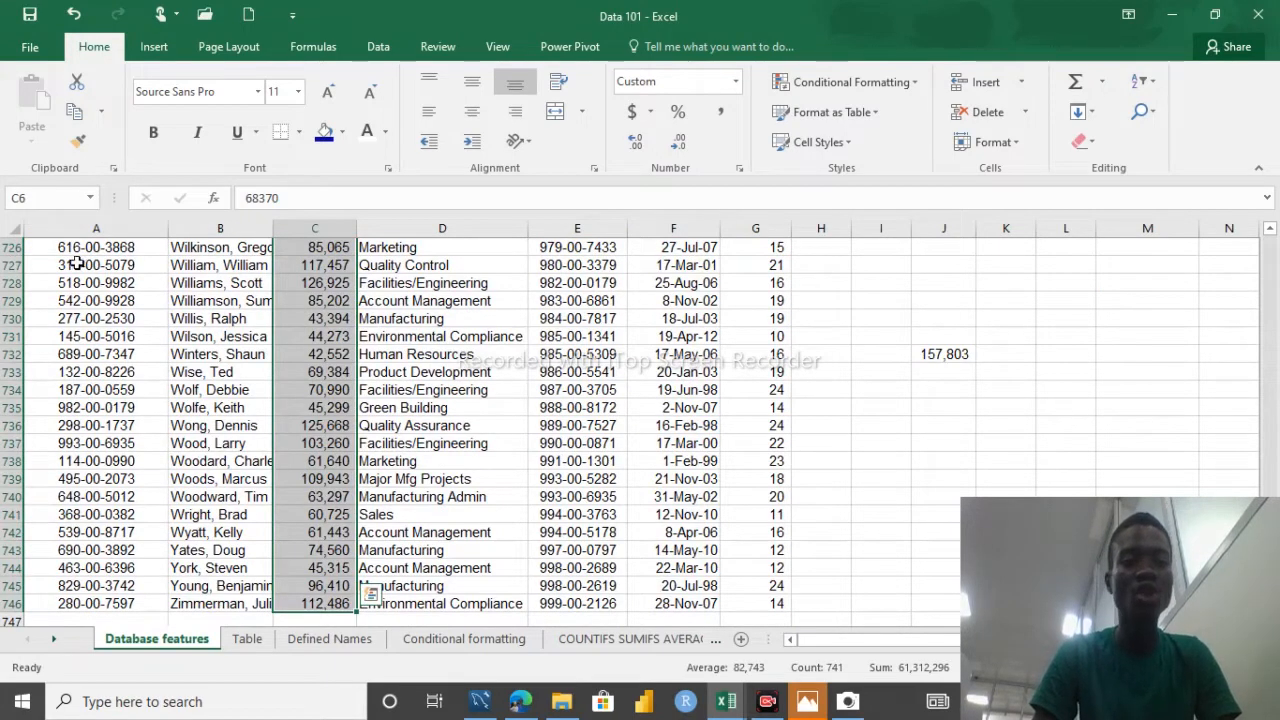
click(53, 198)
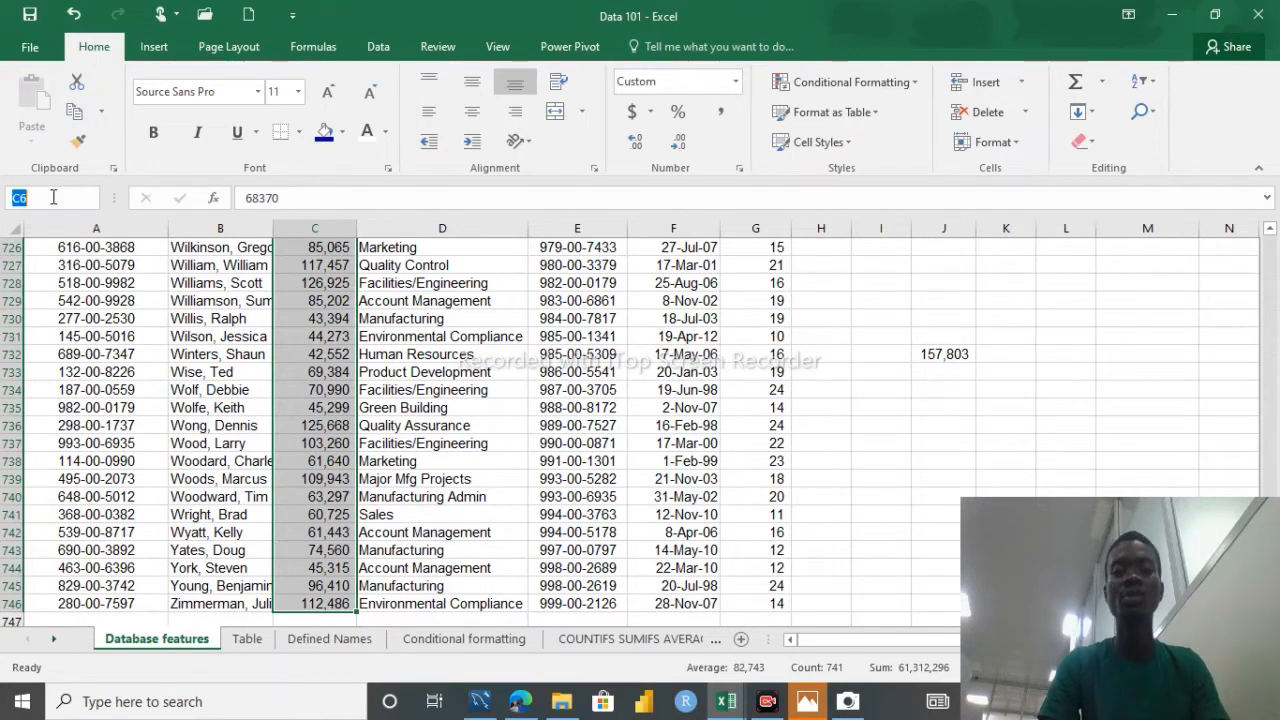
key(BackSpace)
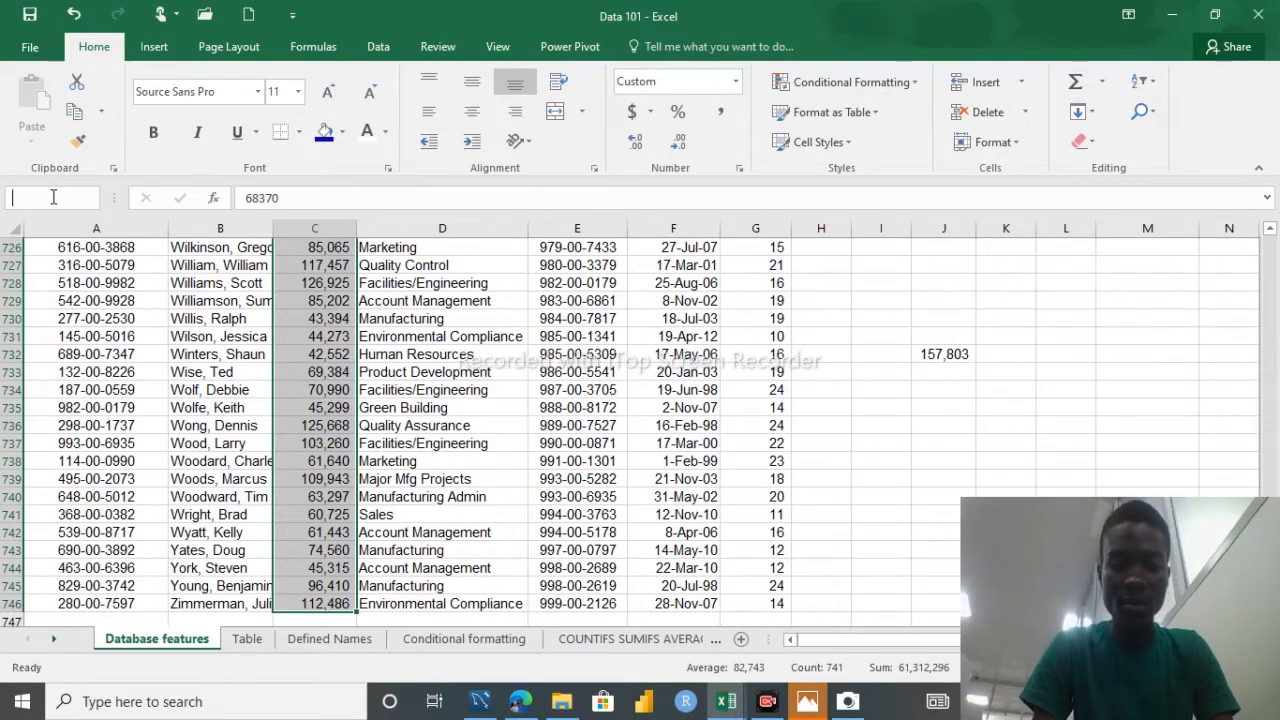
text(O)
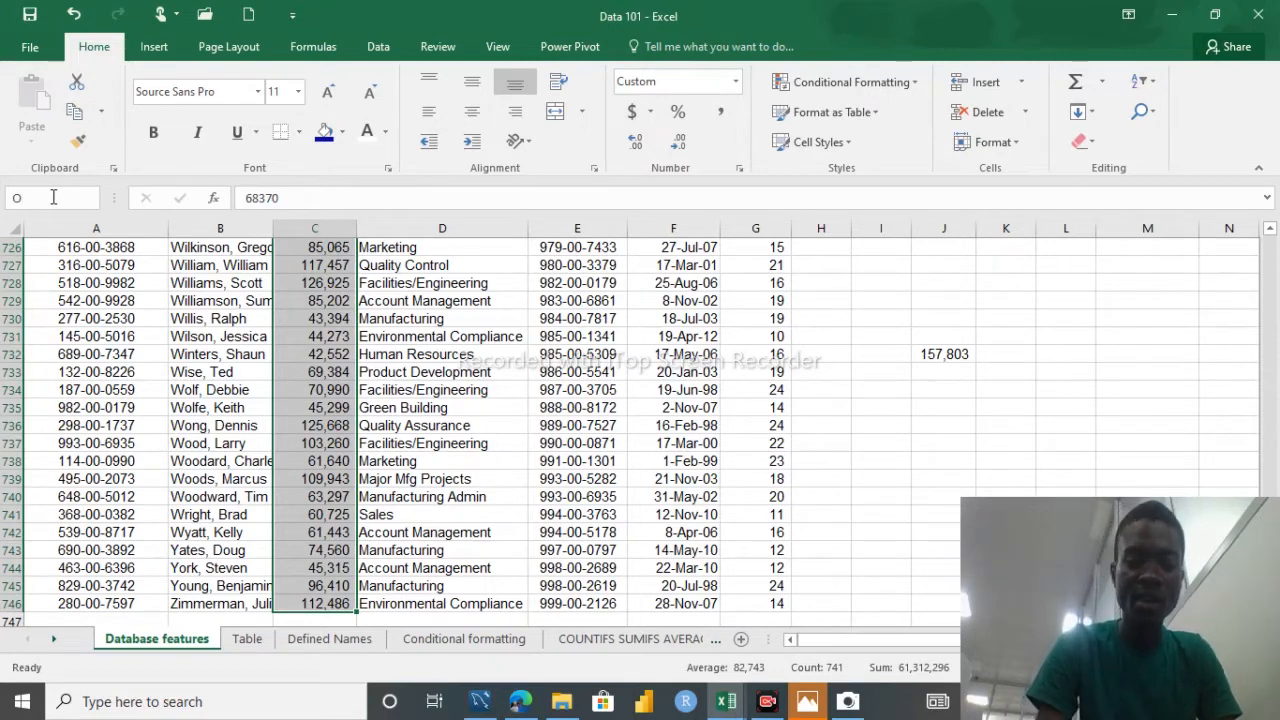
text(thello)
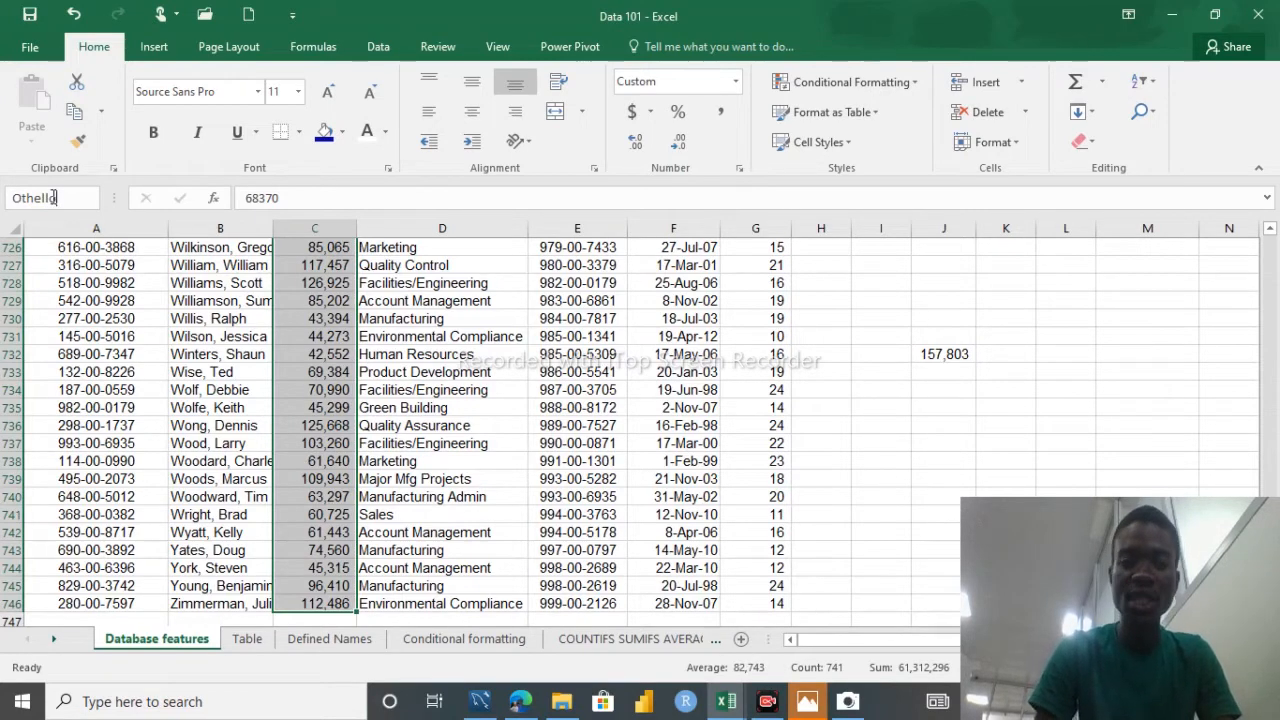
key(Return)
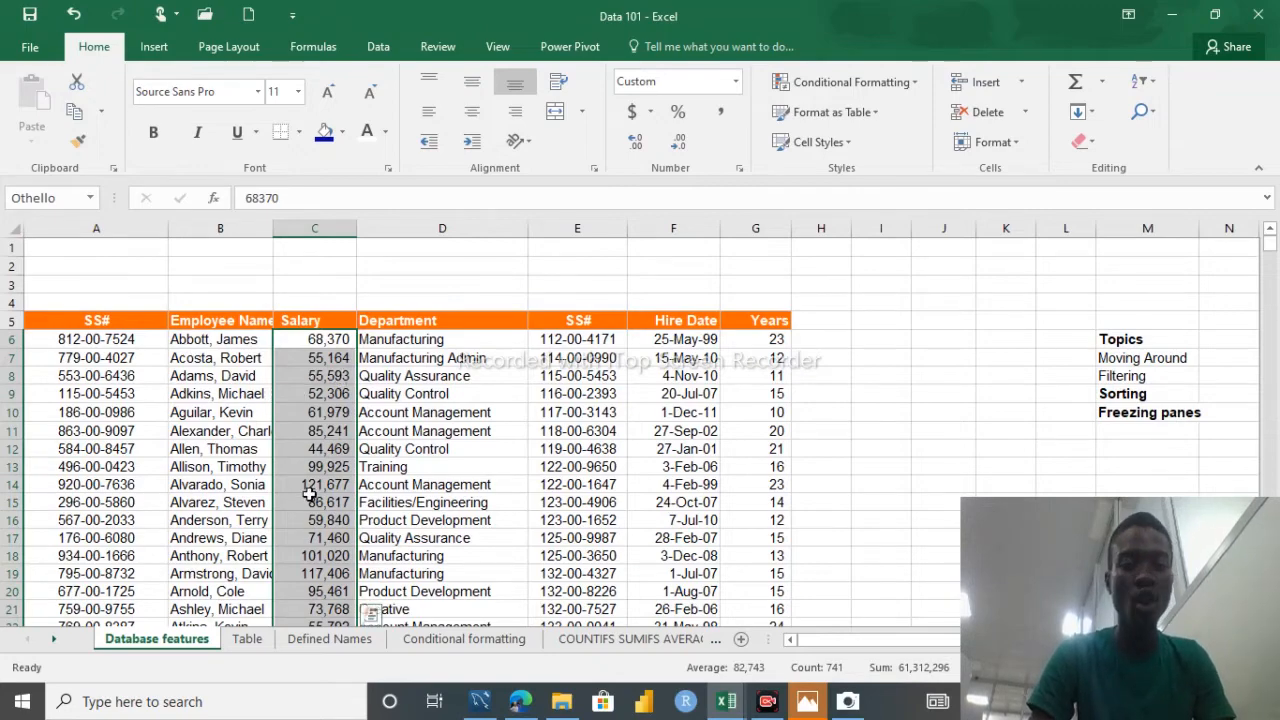
Step: Calculate the total salary in D750, beside the existing sum, with a SUM formula over C5:C746
click(413, 504)
key(ctrl+Down)
key(ctrl+Down)
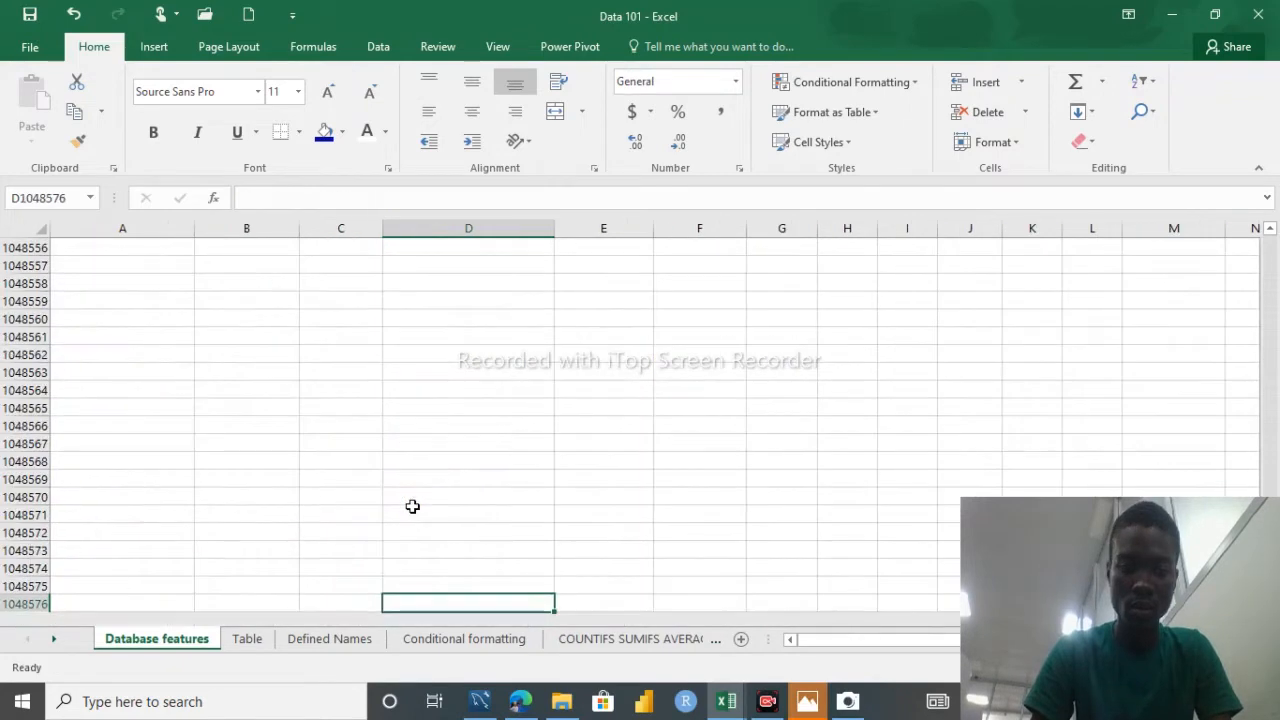
key(ctrl+Up)
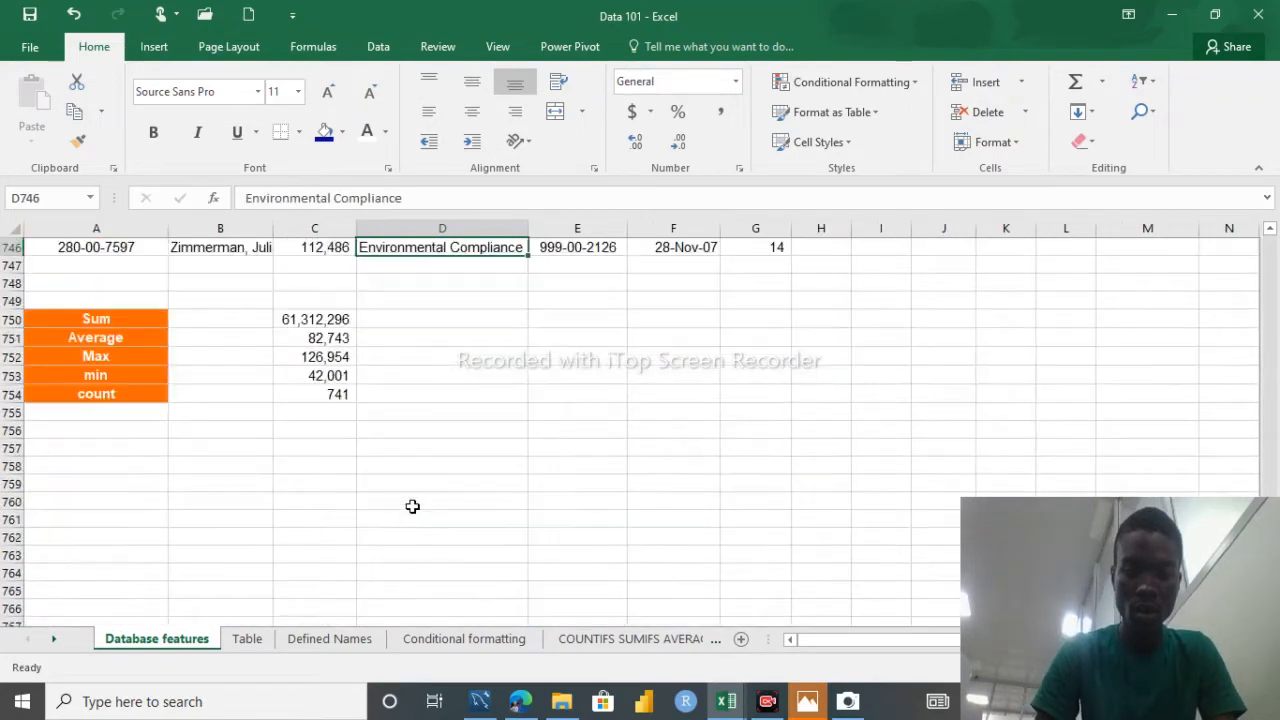
click(401, 317)
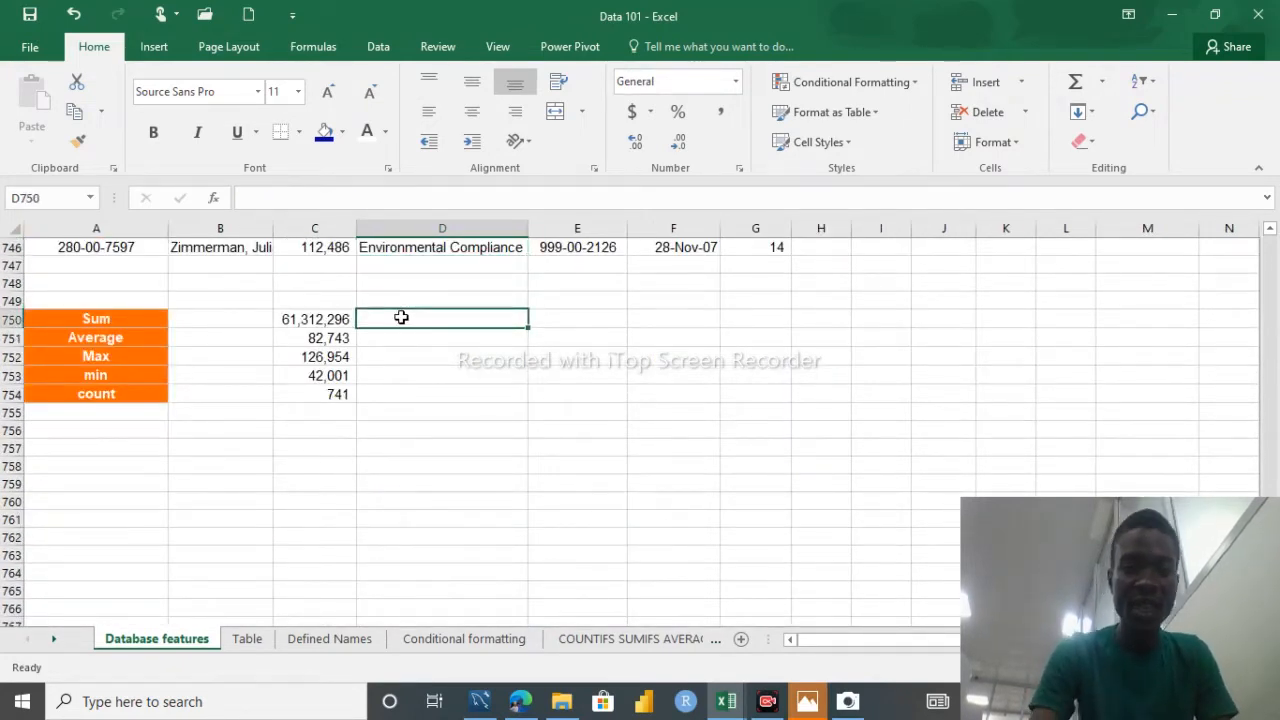
text(=sum()
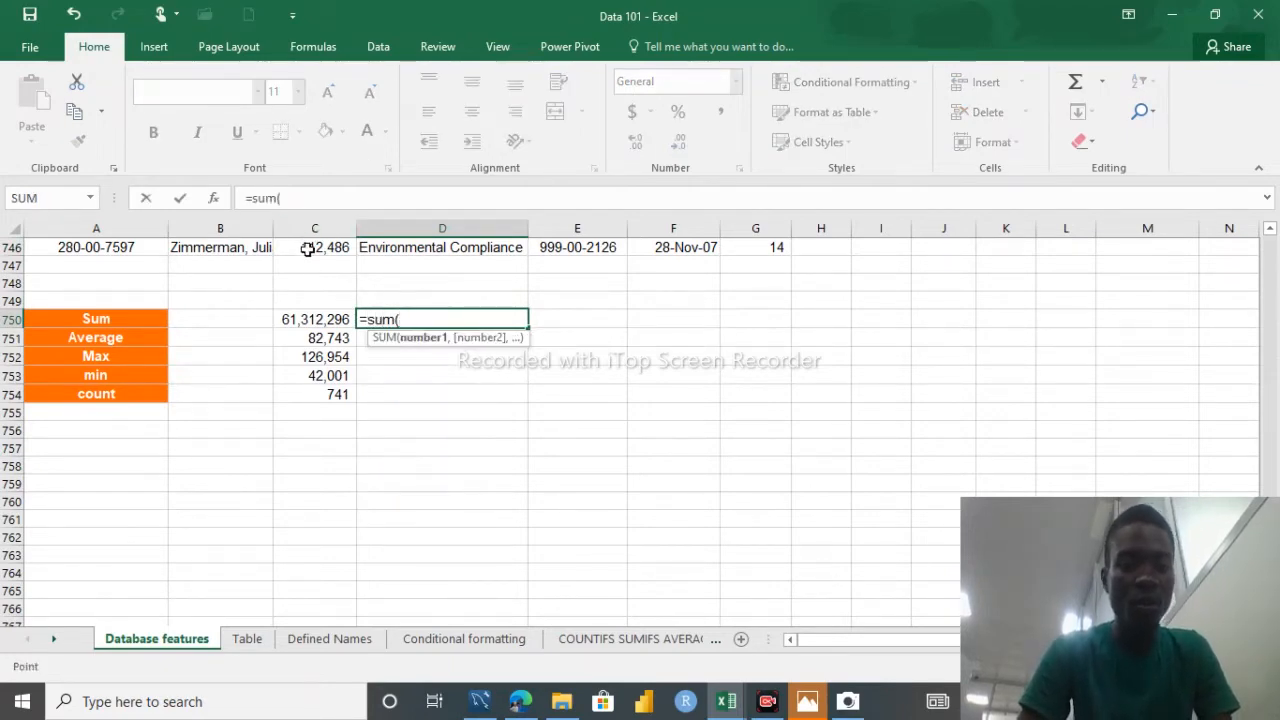
click(308, 249)
key(ctrl+shift+Up)
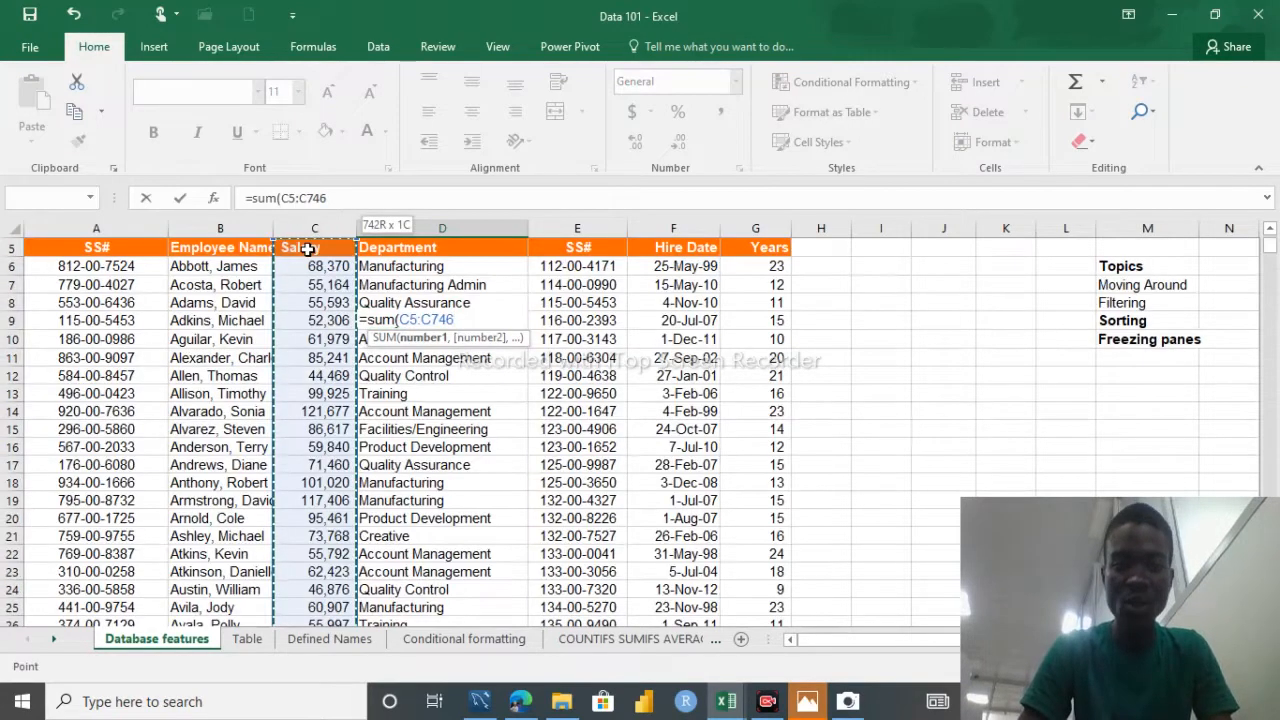
click(340, 197)
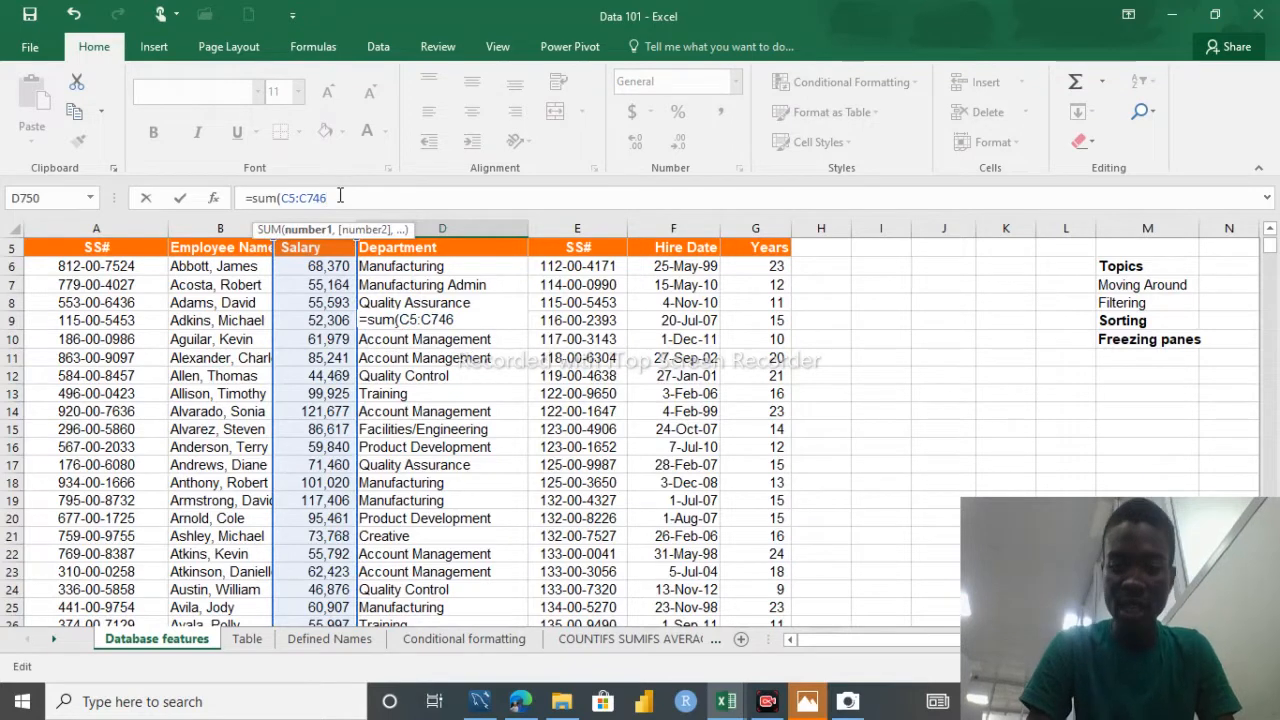
text())
key(Return)
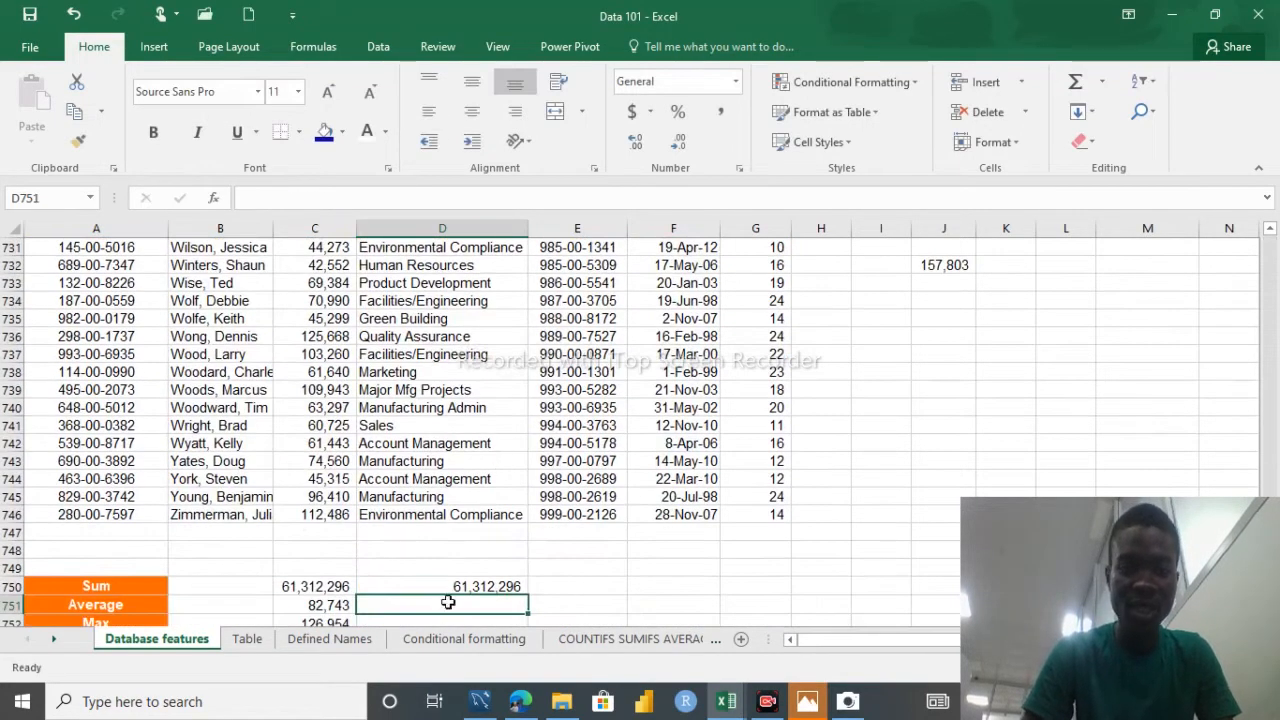
Step: Replace the cell range in D750's SUM formula with the named range Othello
click(434, 586)
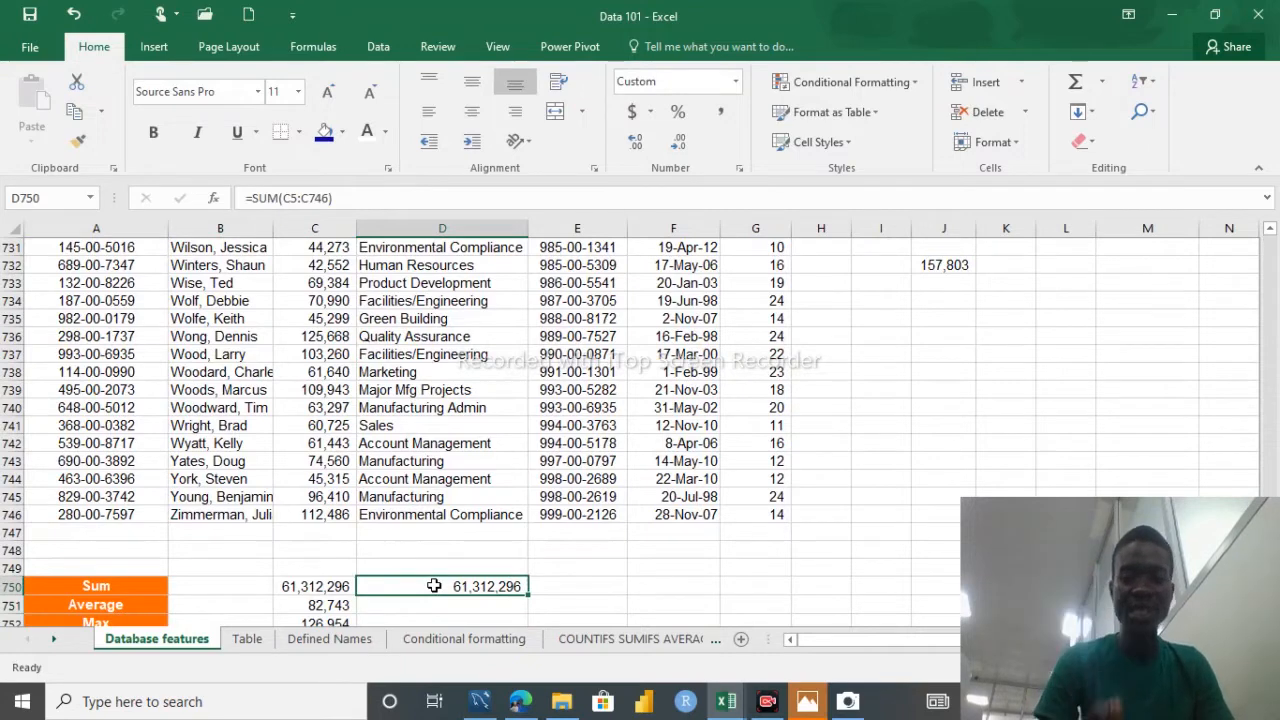
double_click(515, 586)
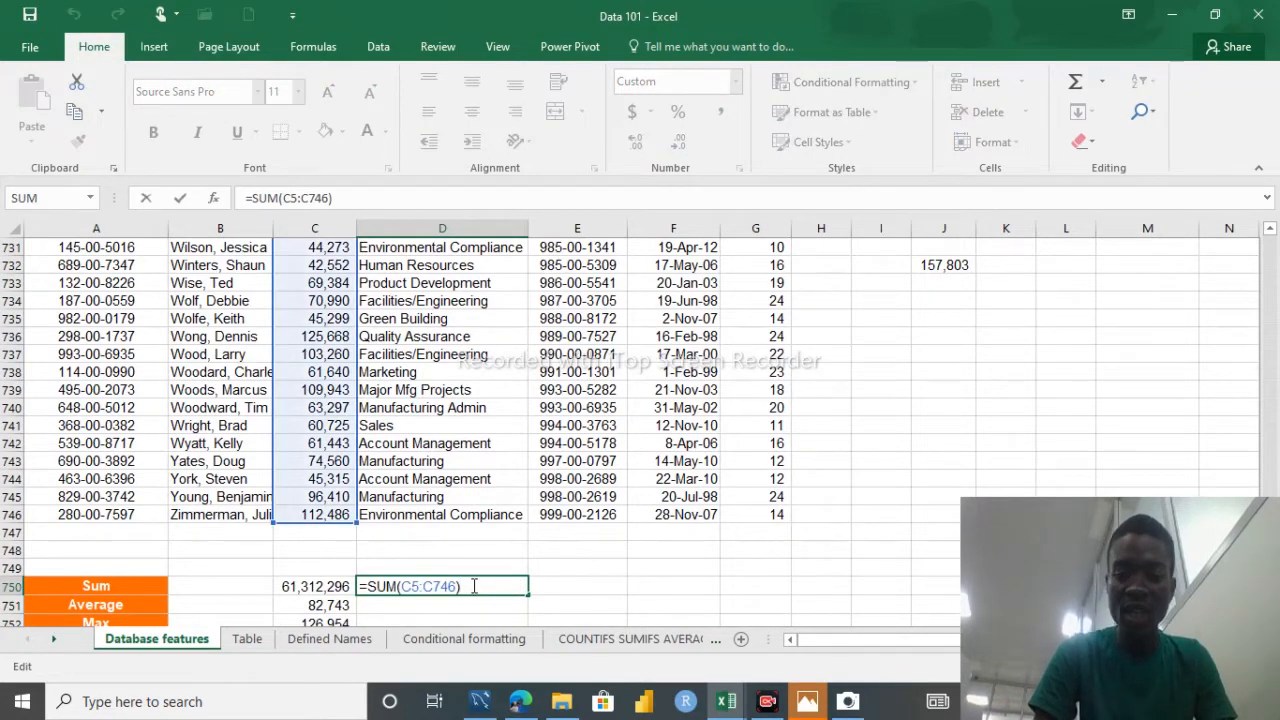
key(BackSpace)
key(BackSpace)
key(BackSpace)
key(BackSpace)
key(BackSpace)
key(BackSpace)
key(BackSpace)
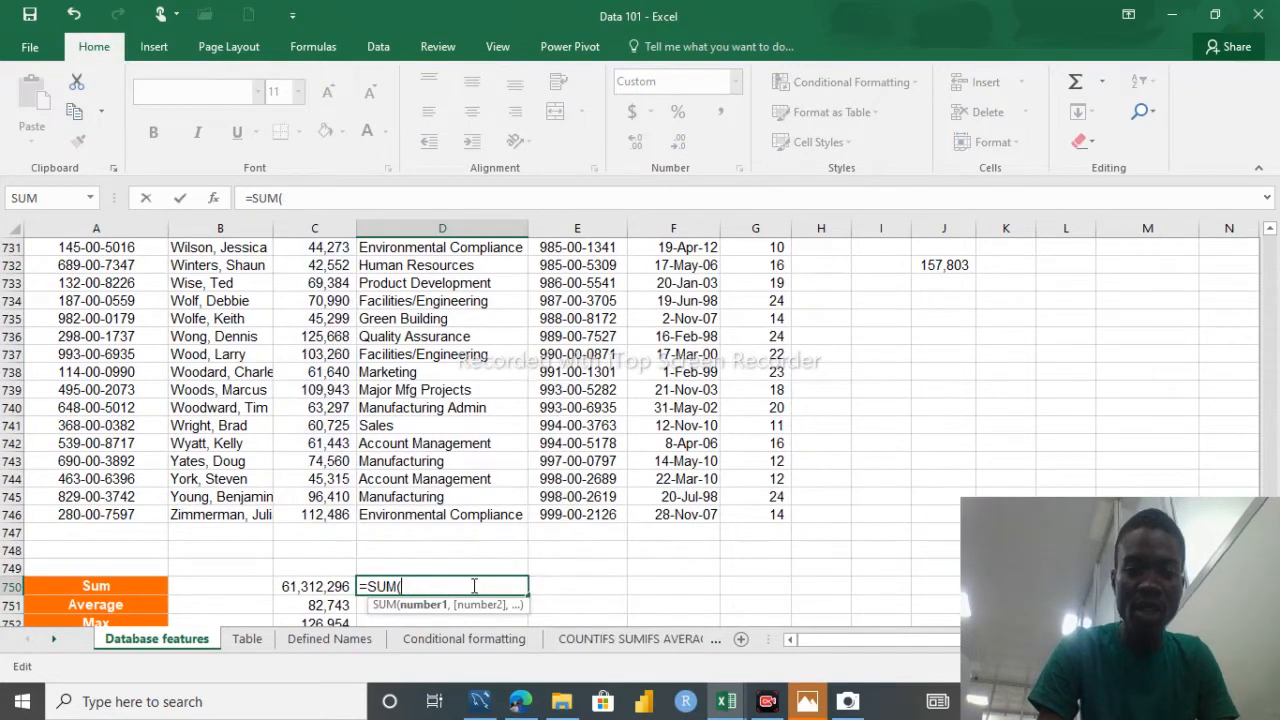
text(oth)
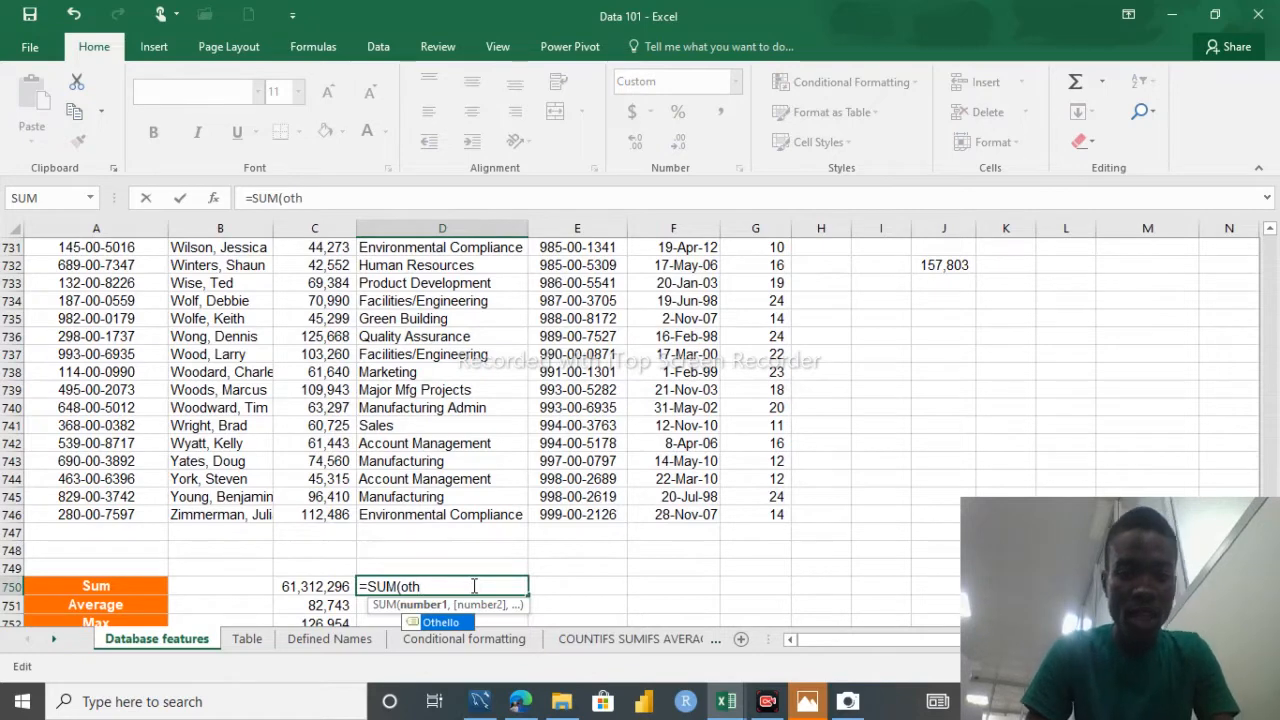
text(el)
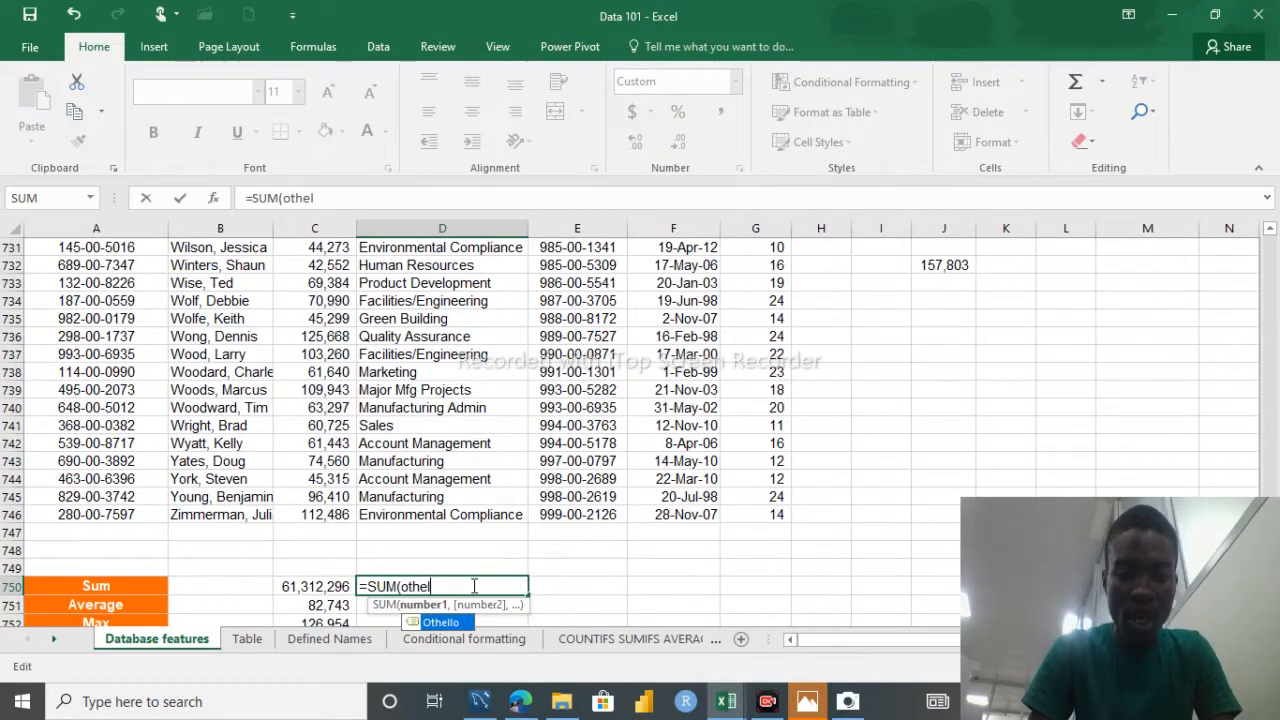
double_click(429, 622)
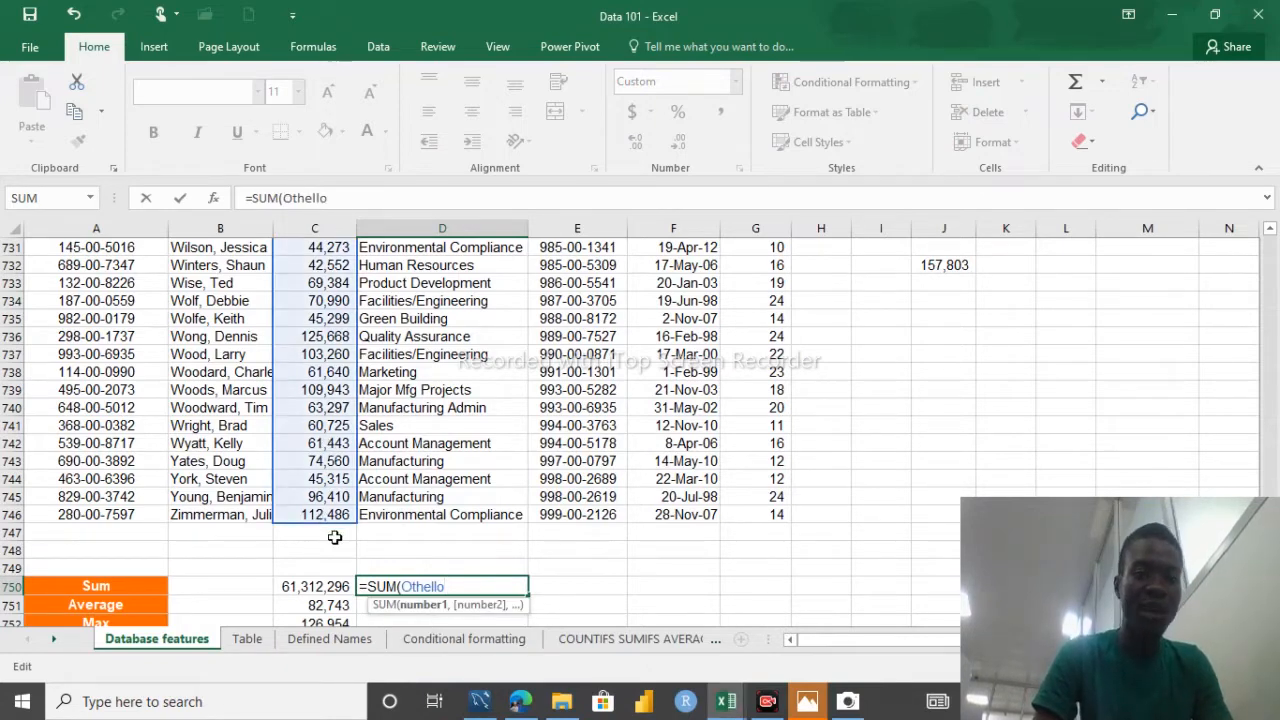
text())
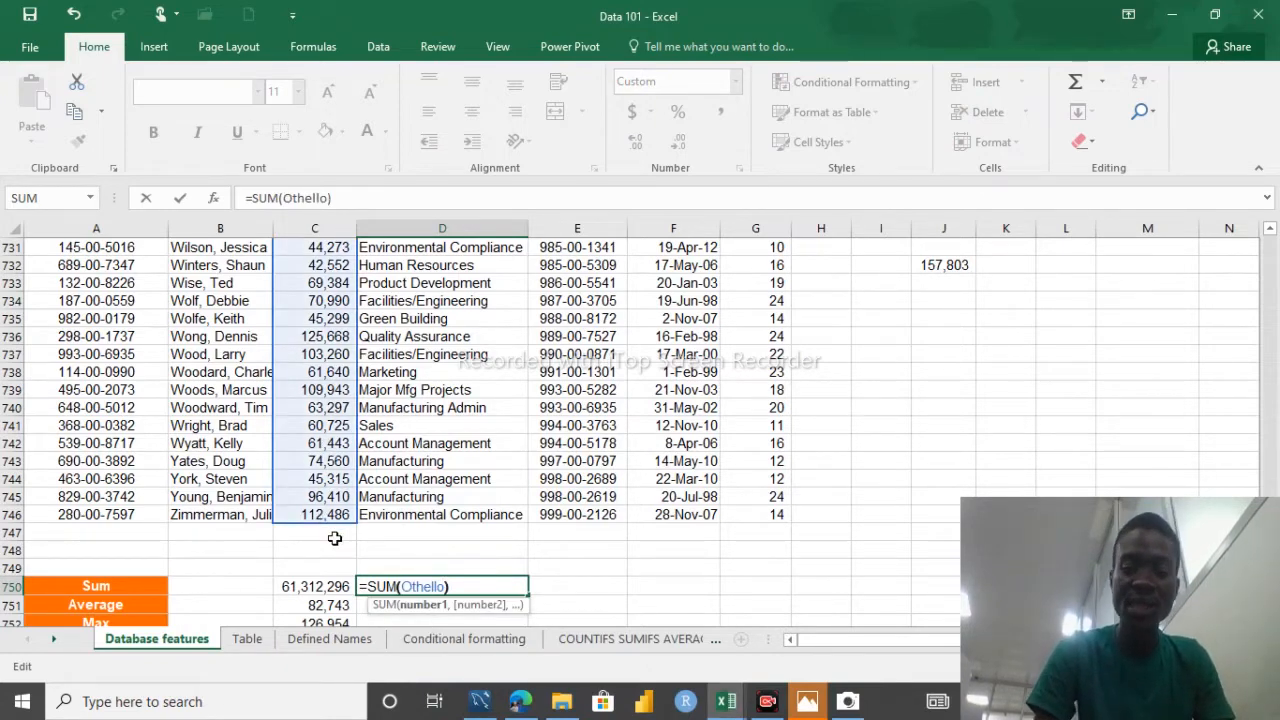
key(Return)
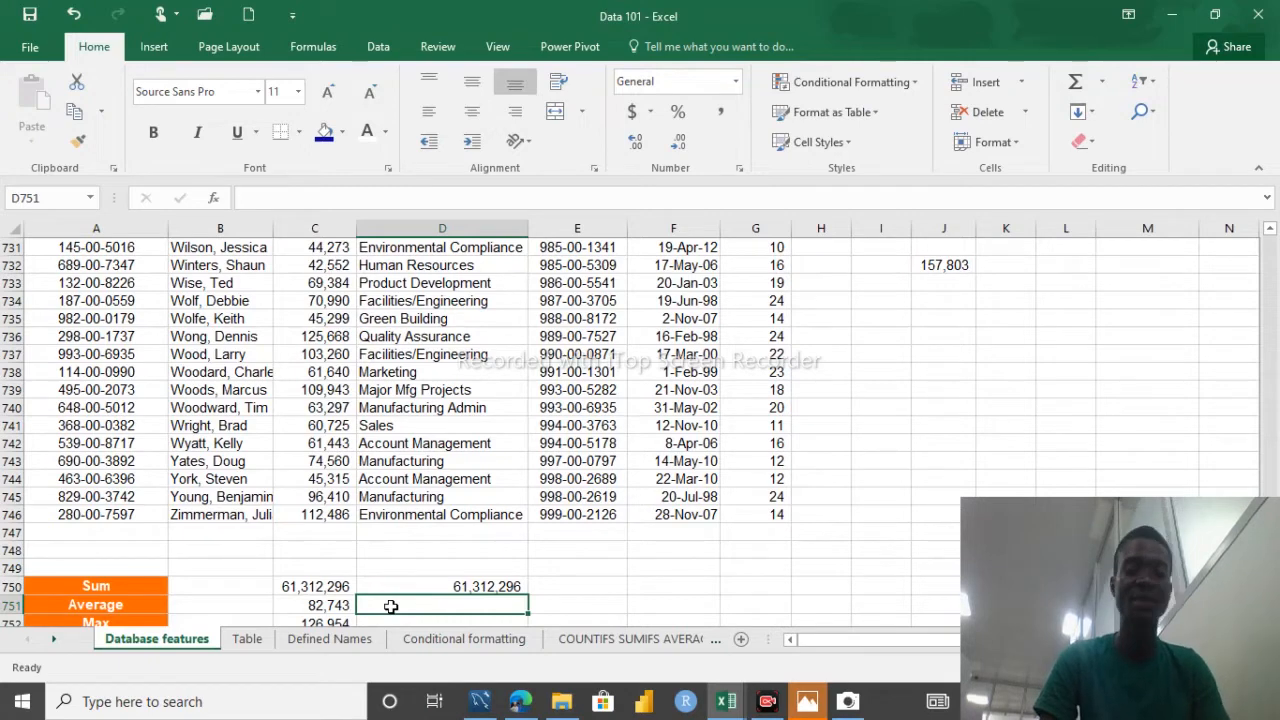
Step: Calculate the average salary in D751 with an AVERAGE formula over the named range Othello
text(=a)
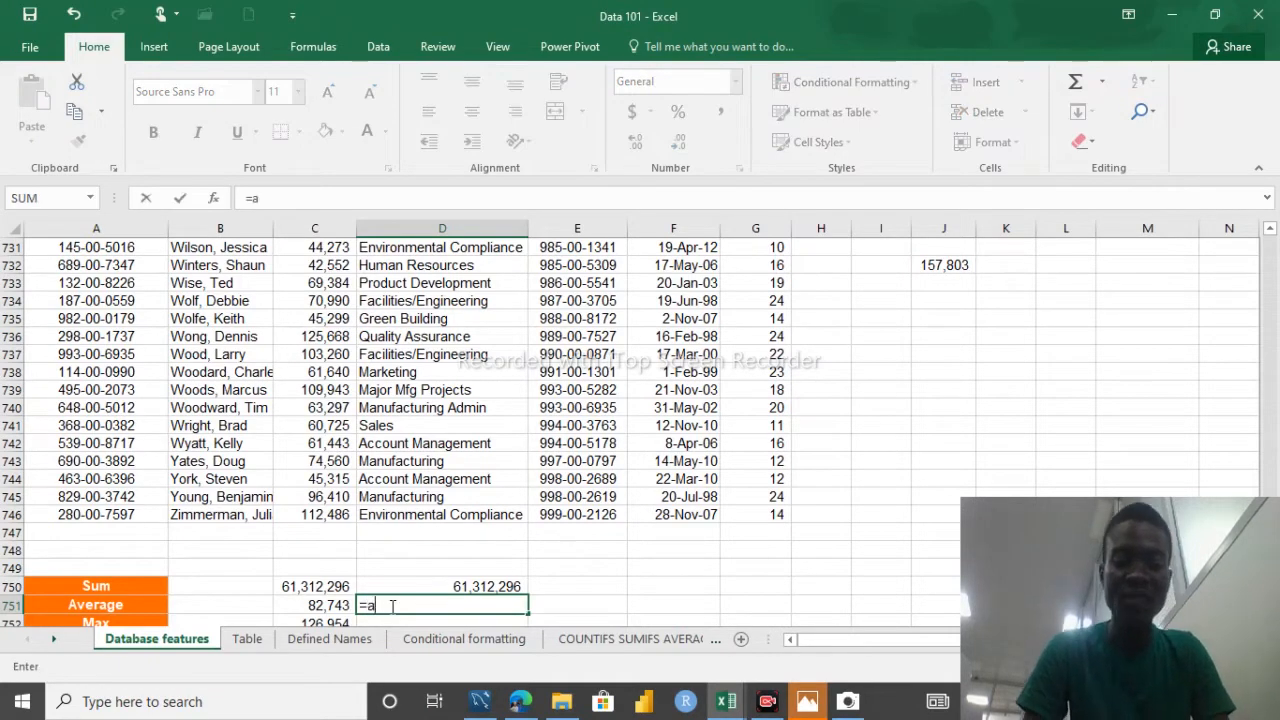
text(ver)
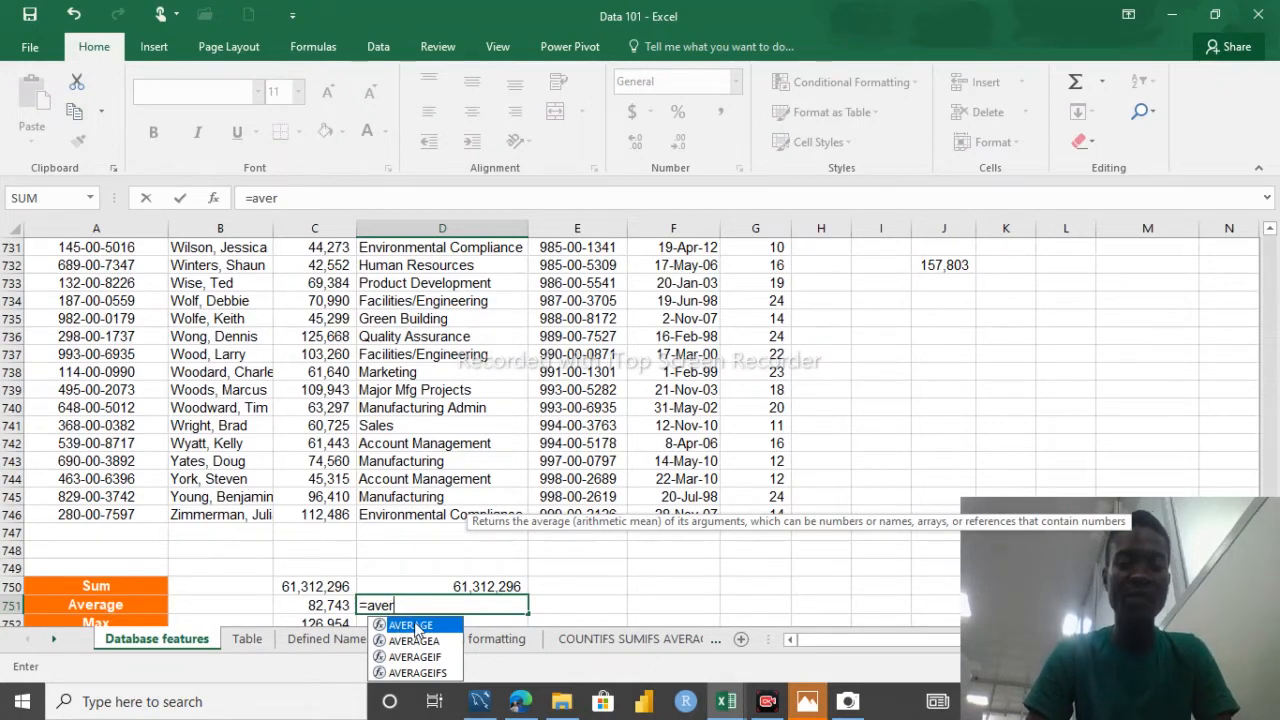
double_click(410, 625)
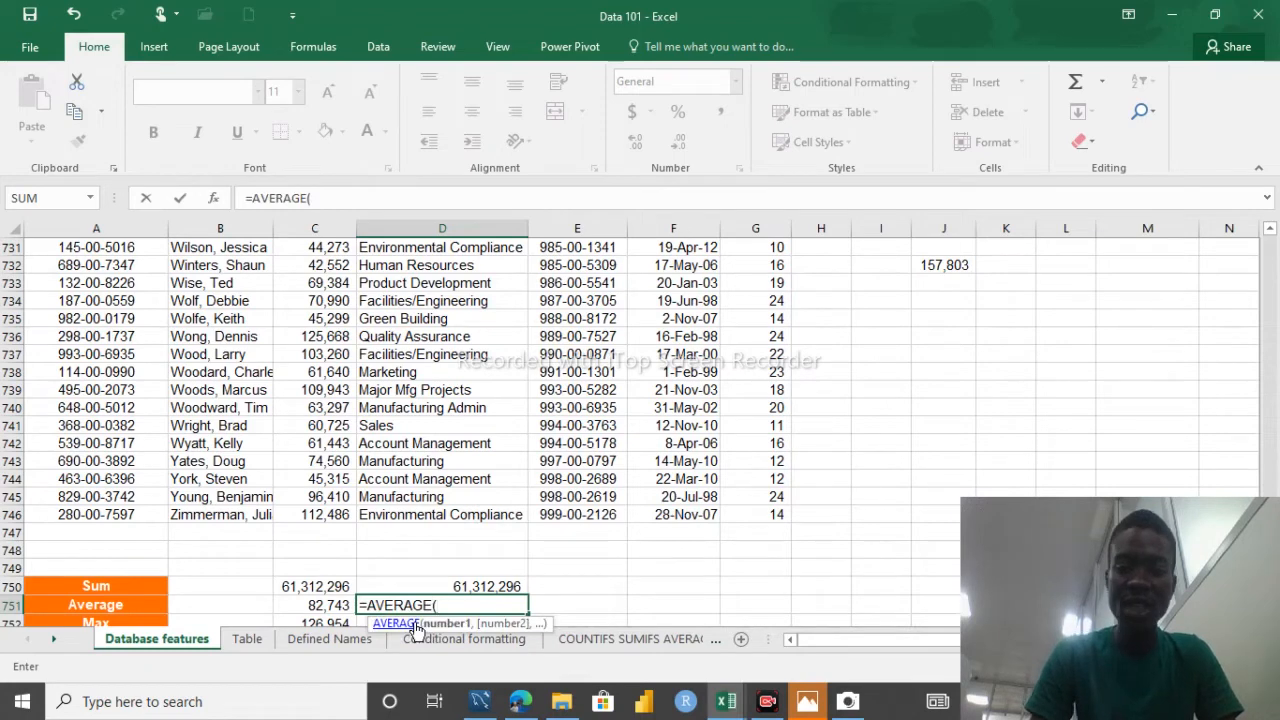
text(othe)
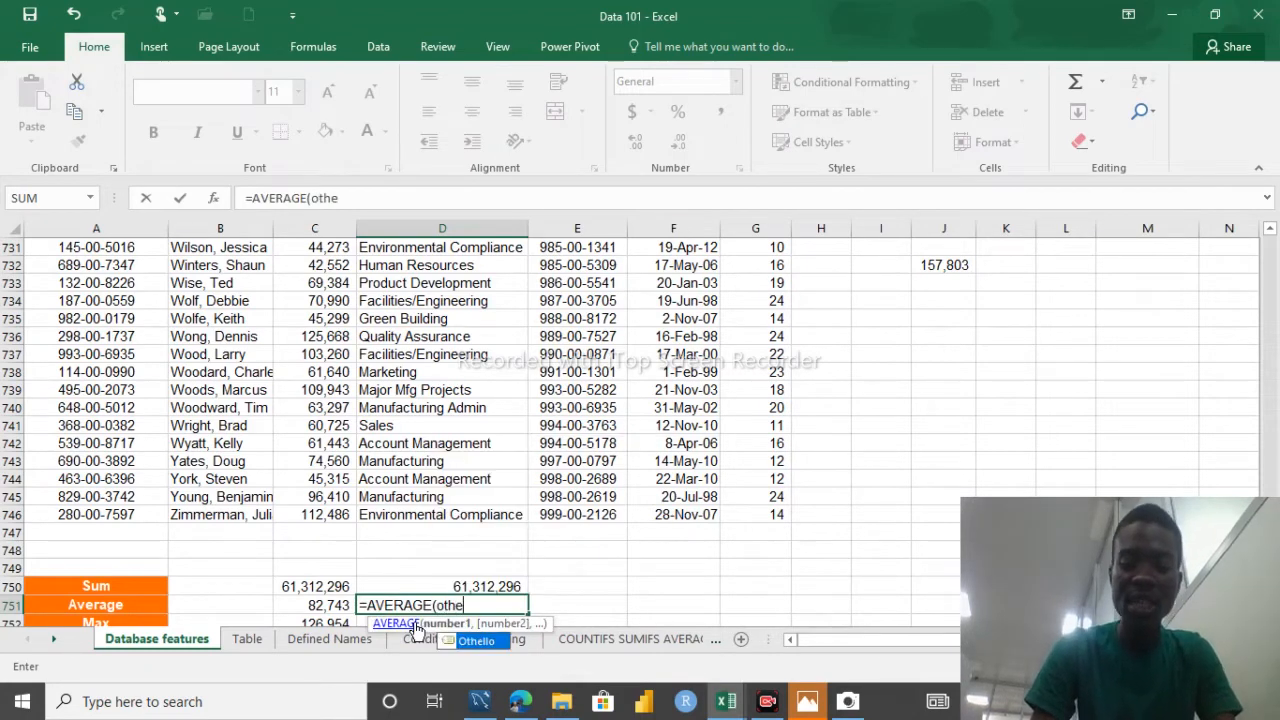
text(llo))
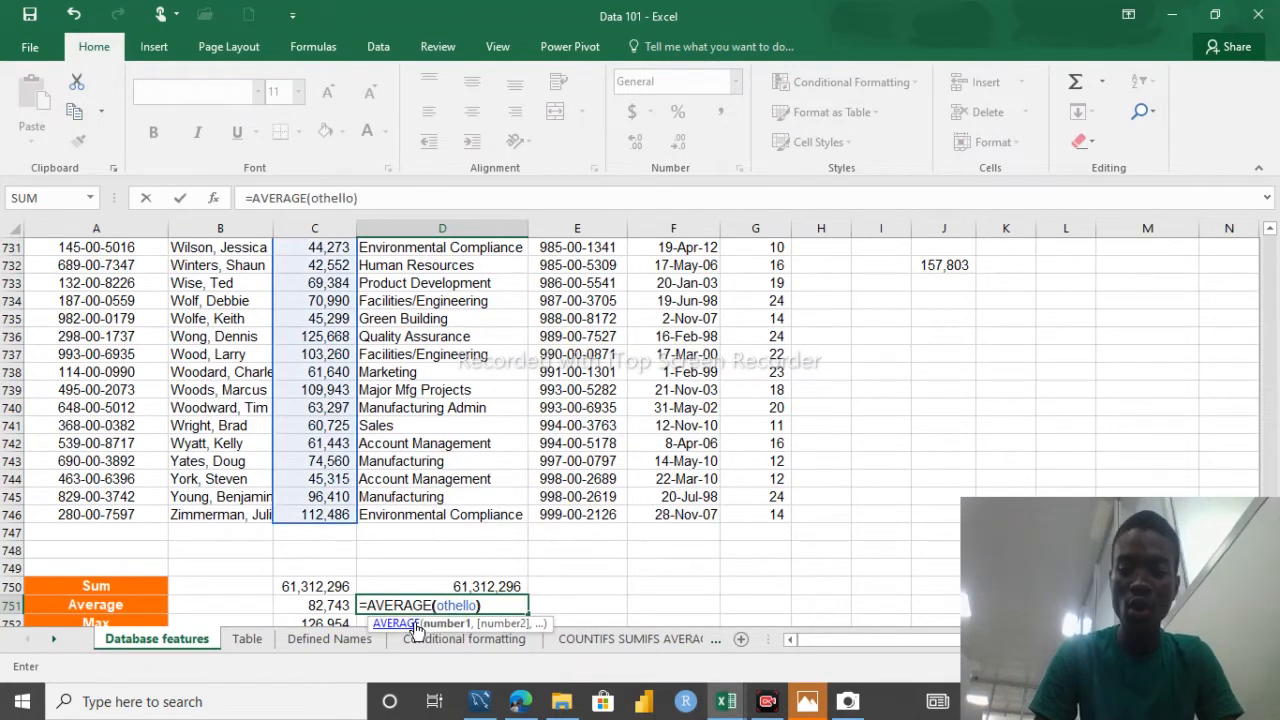
key(Return)
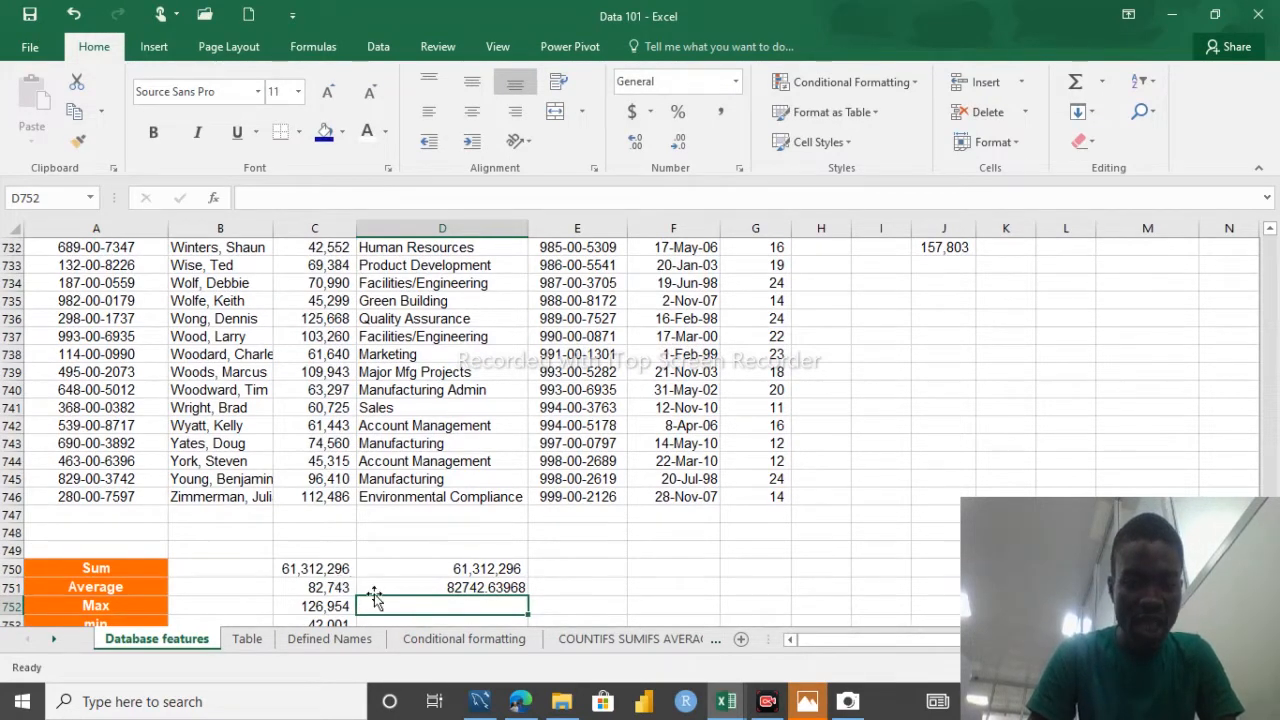
Step: Reduce the average in D751 to zero decimal places
click(503, 589)
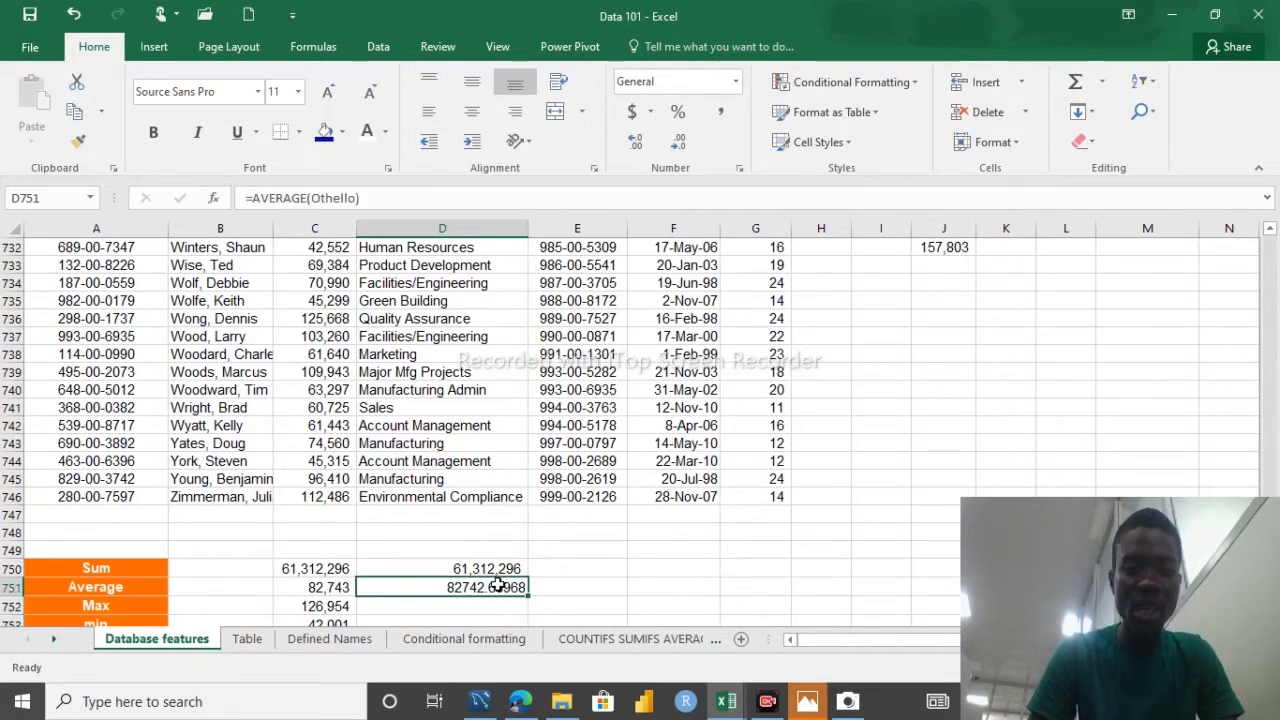
click(680, 157)
click(680, 157)
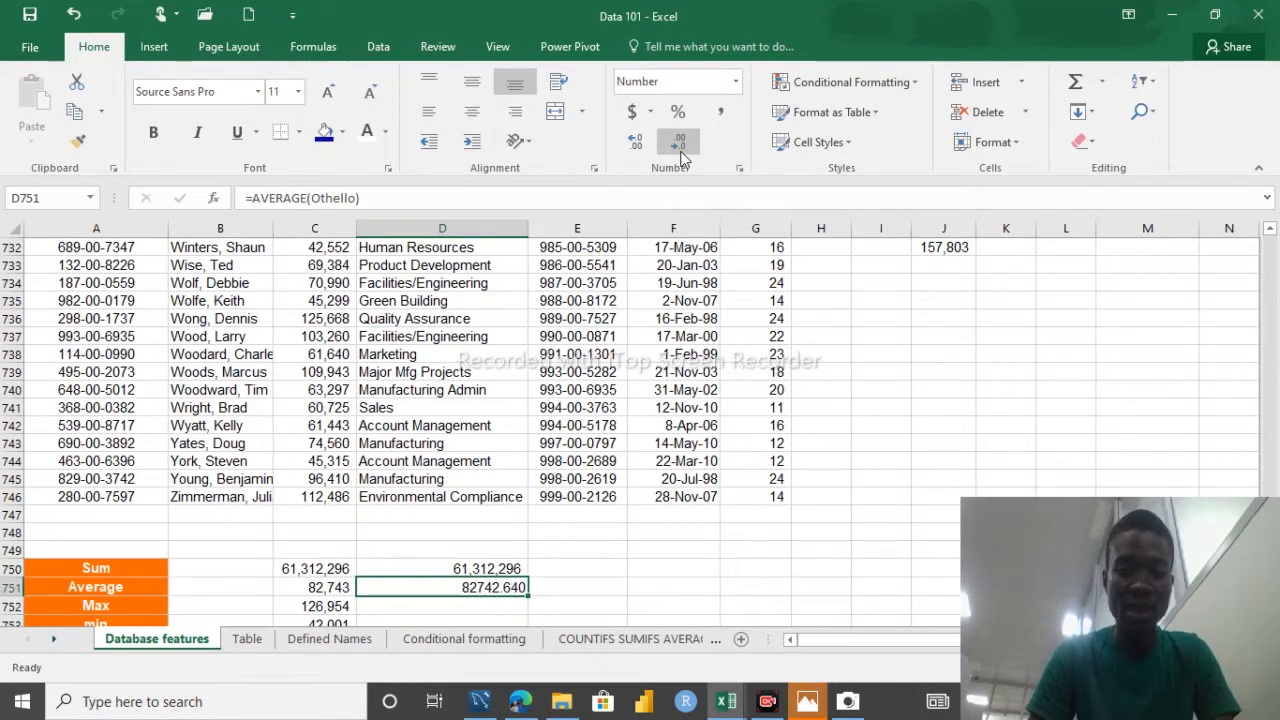
click(680, 157)
click(680, 157)
click(680, 157)
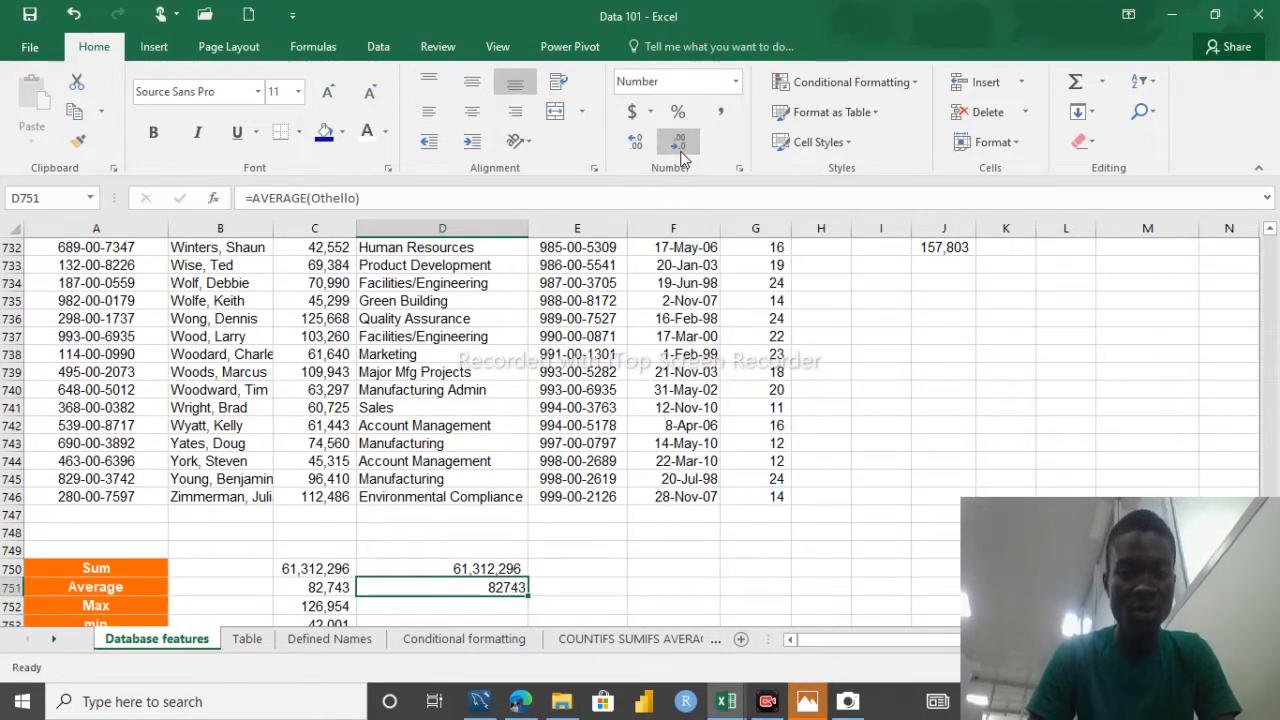
Step: Calculate the highest salary in D752 with a MAX formula over the named range Othello
click(411, 606)
text(=)
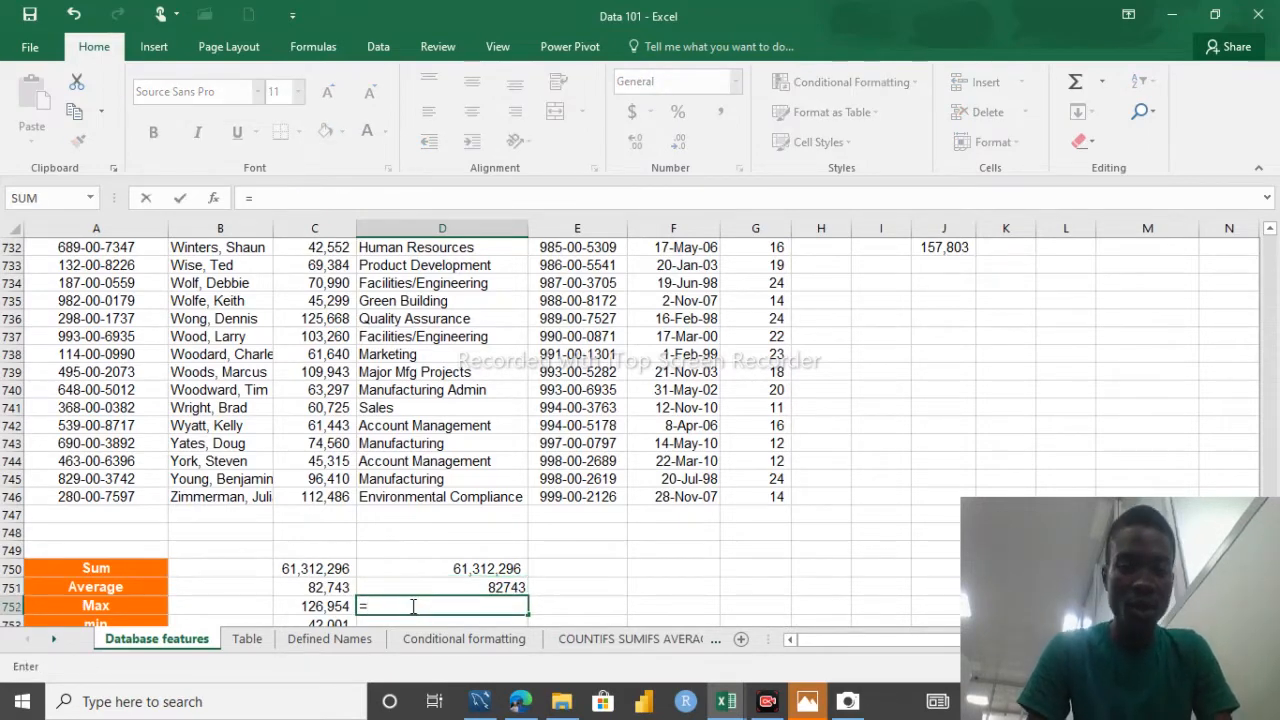
text(max)
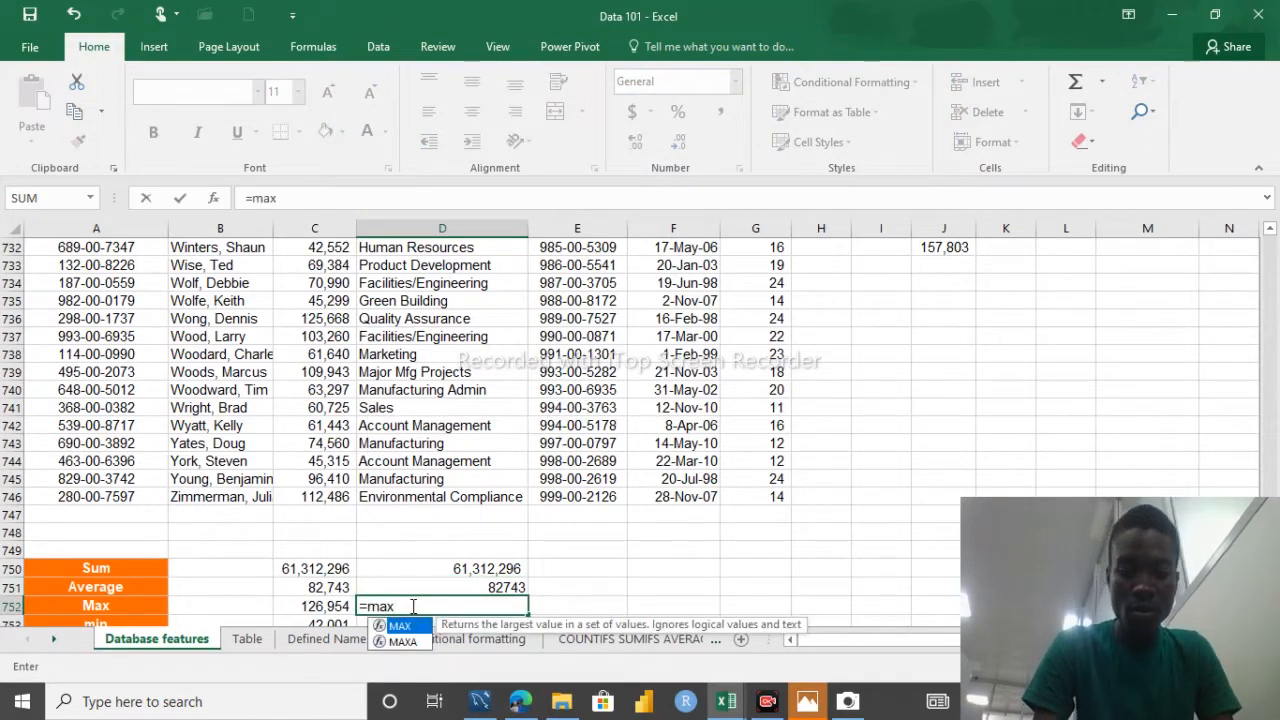
text(()
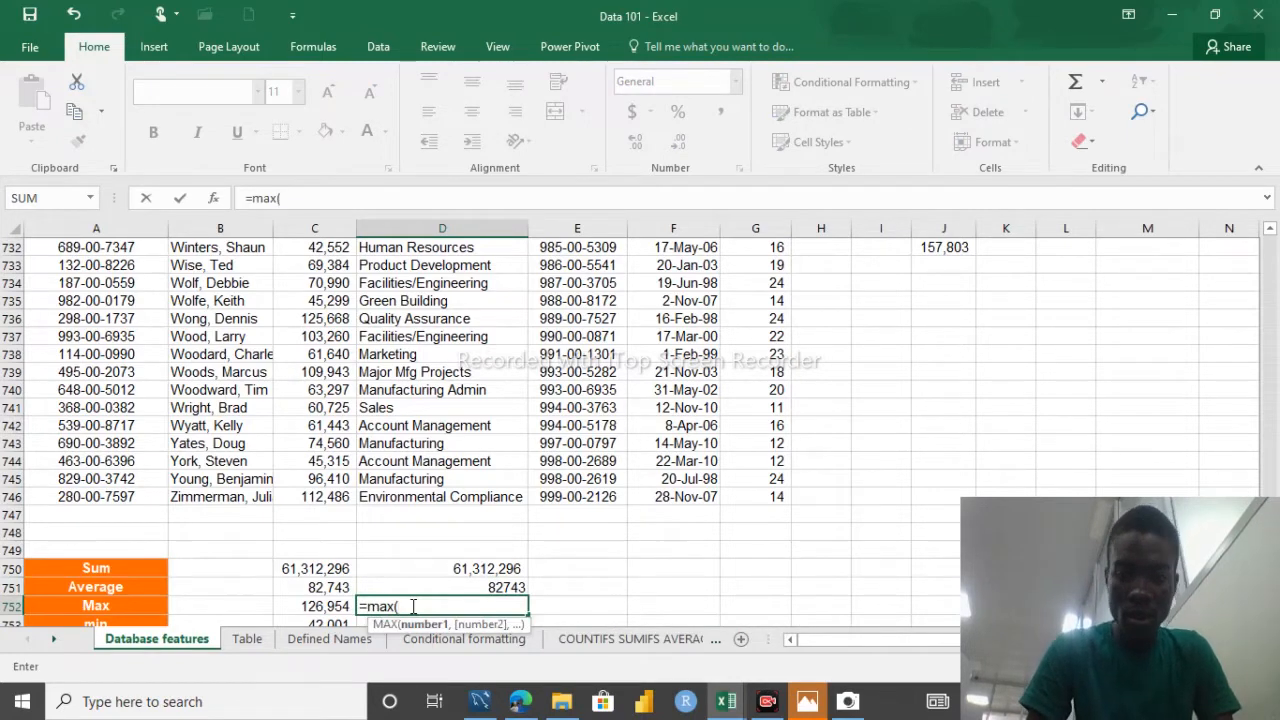
text(othello)
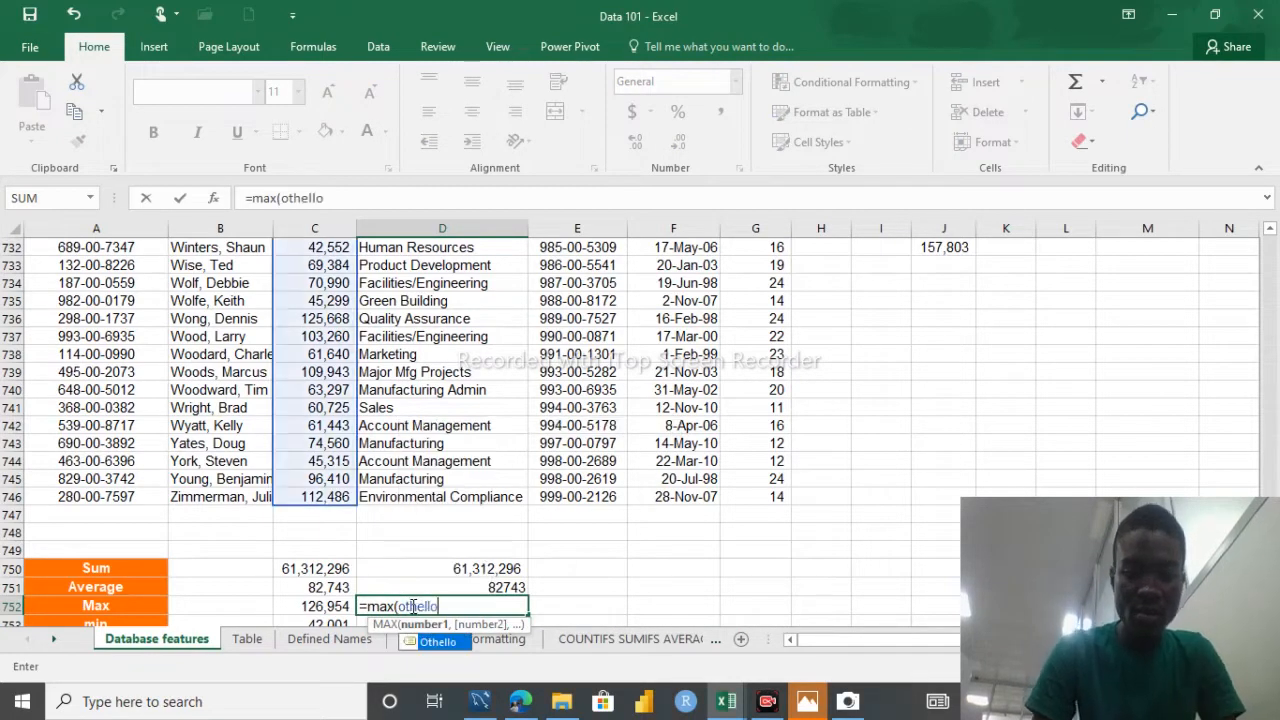
text())
key(Return)
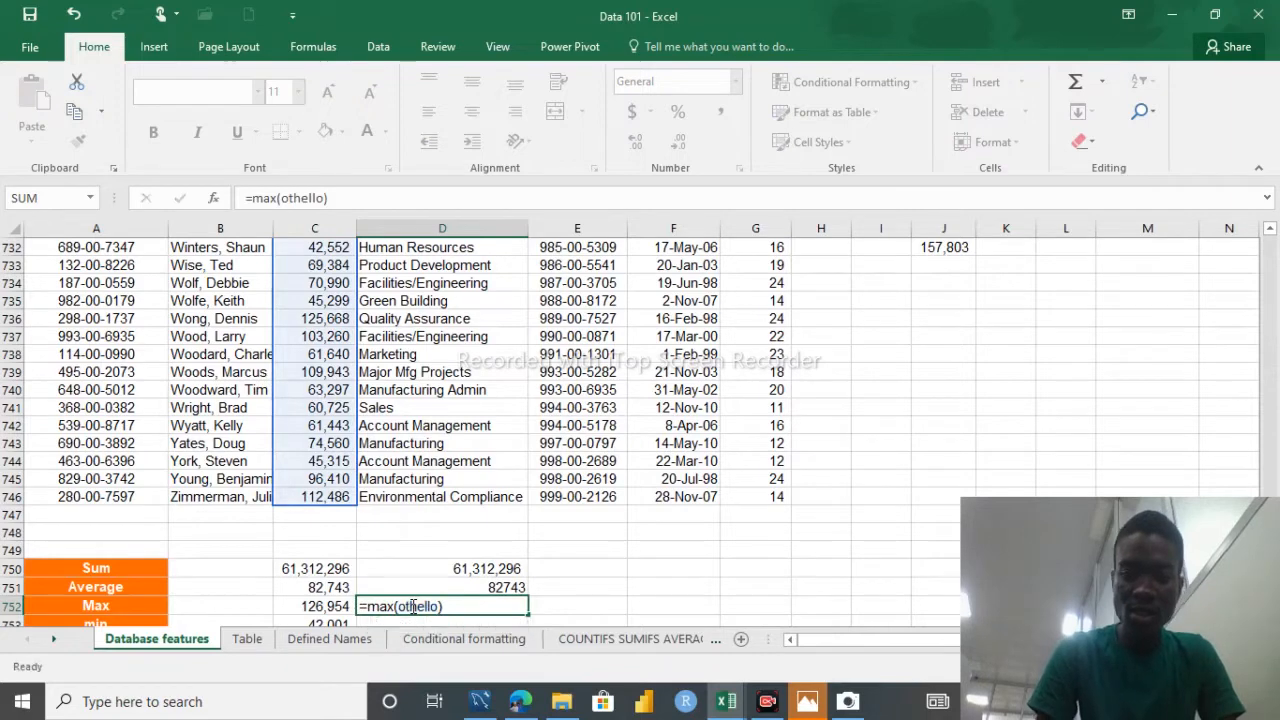
Step: Calculate the lowest salary in D753 with a MIN formula over the named range Othello
scroll(411, 606, down, 1)
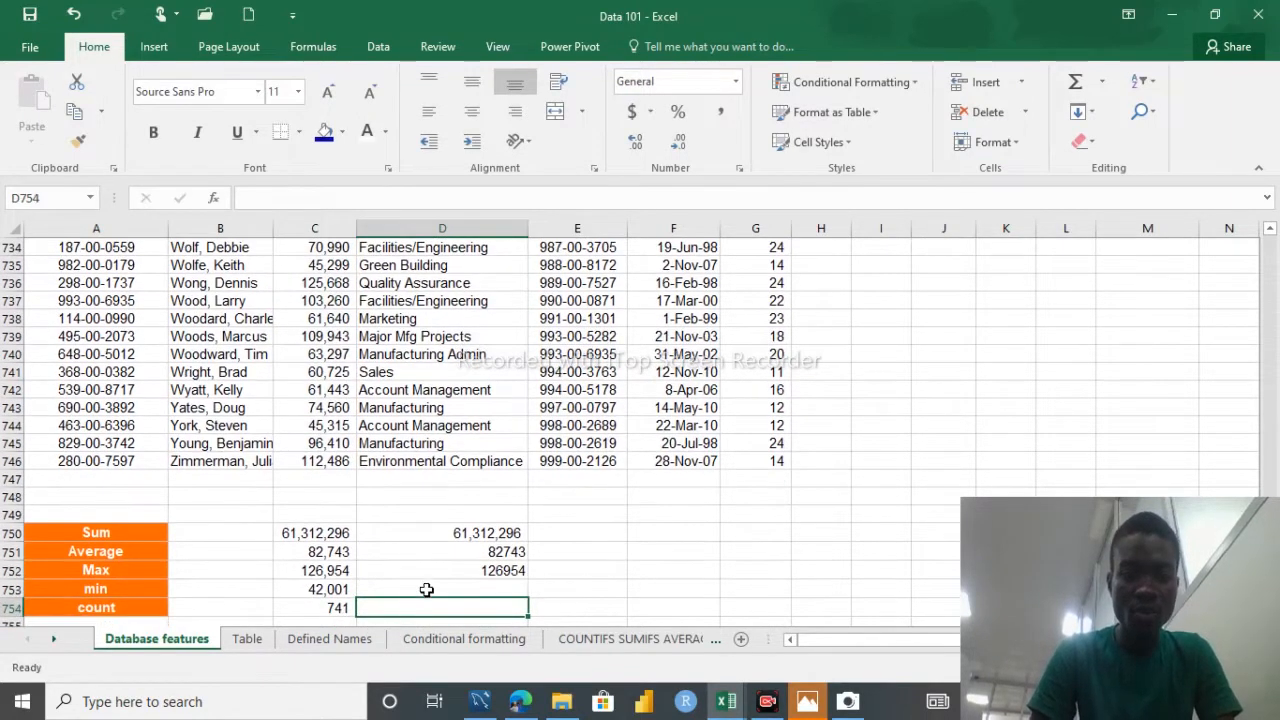
text(=)
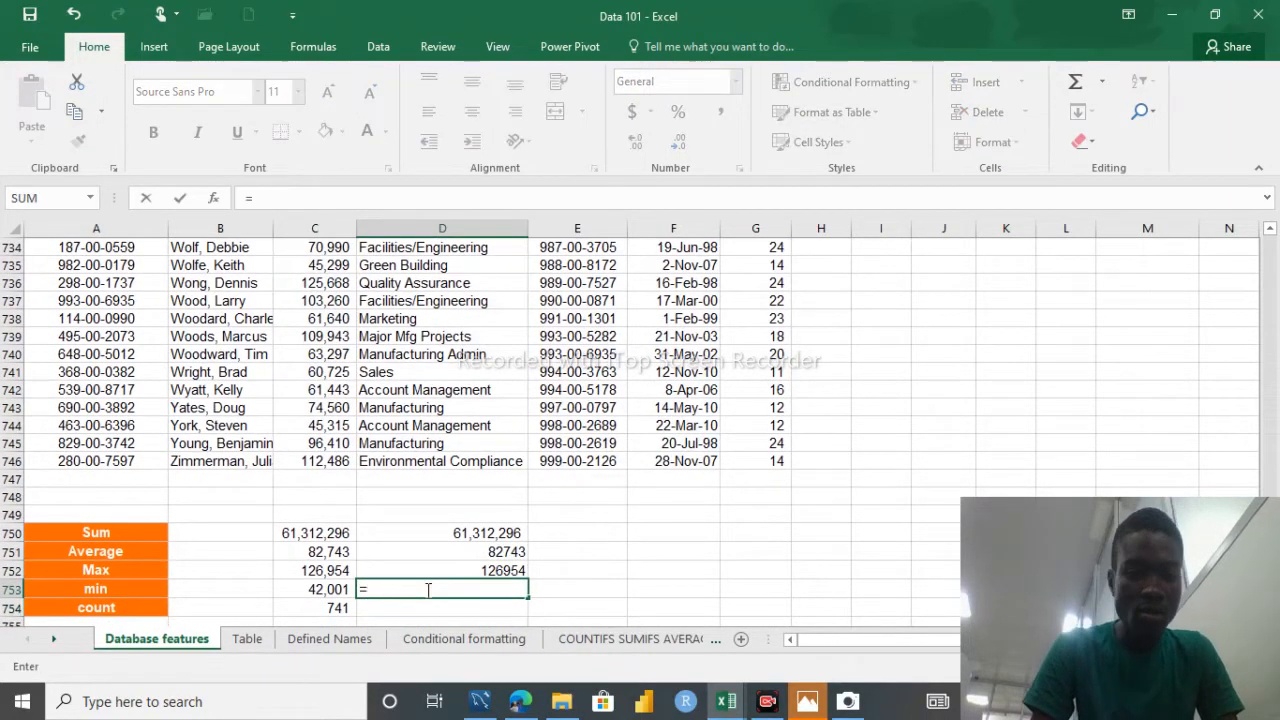
text(mi)
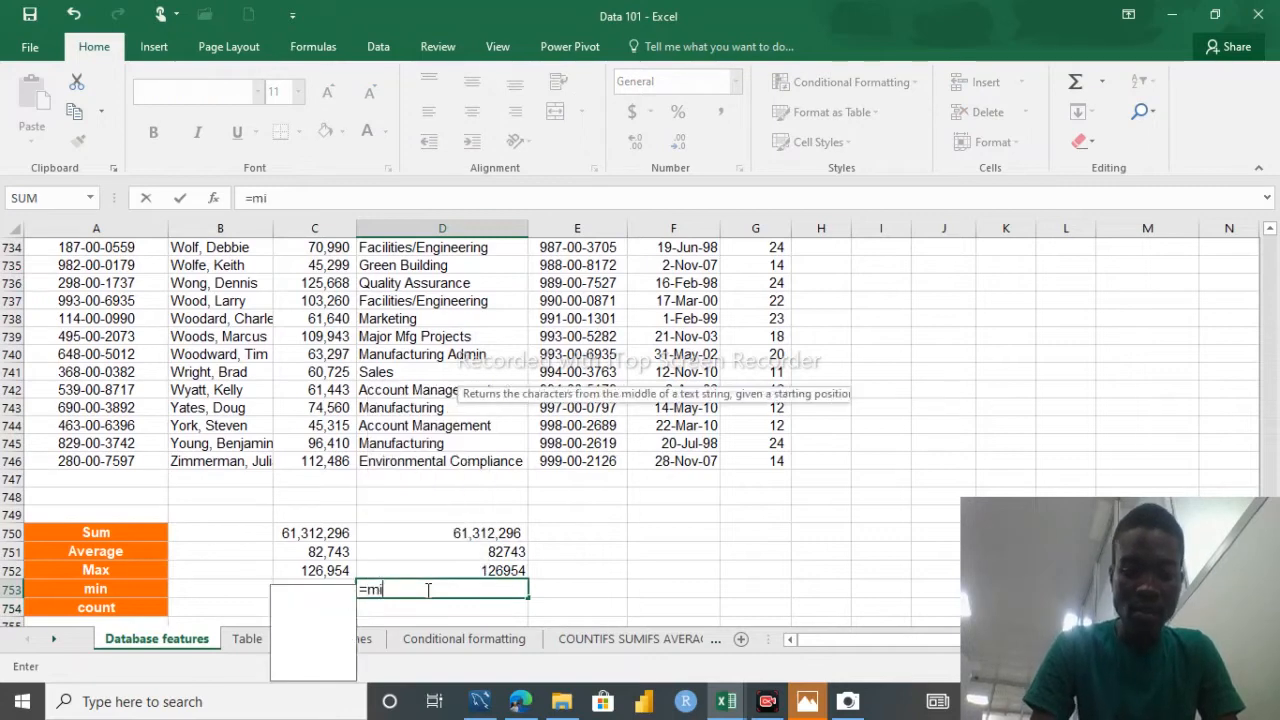
text(n()
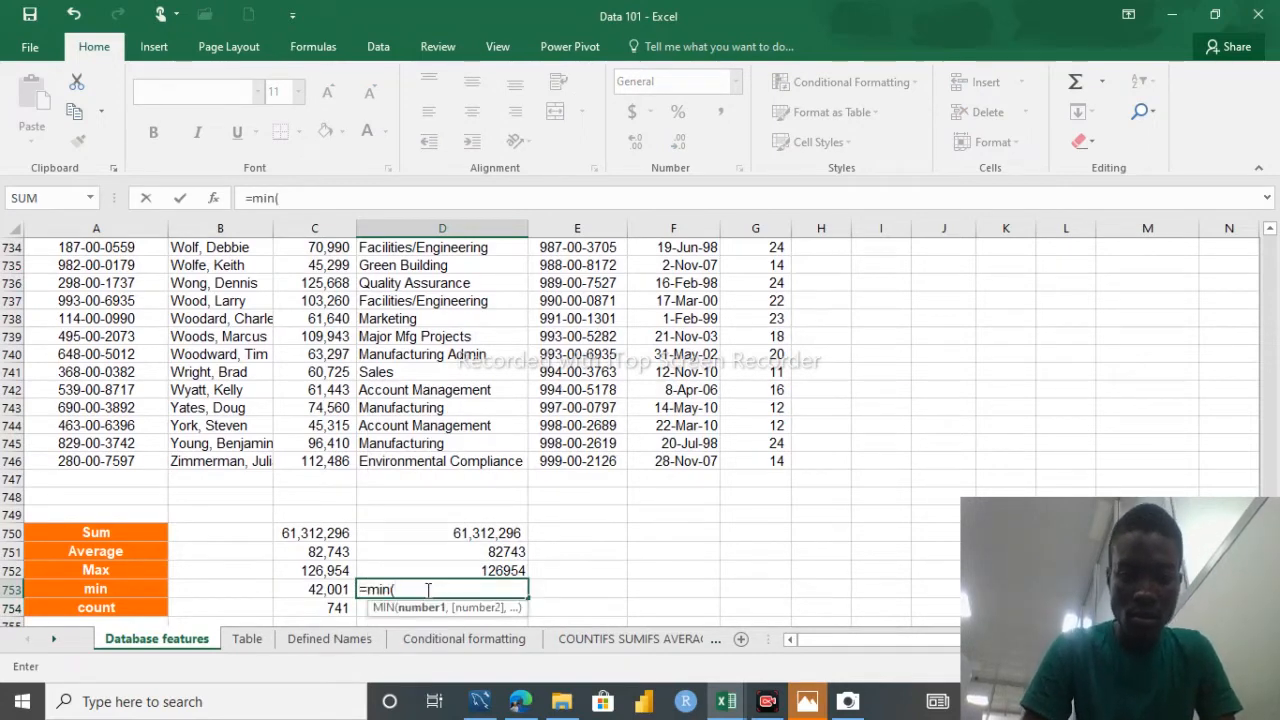
text(othello)
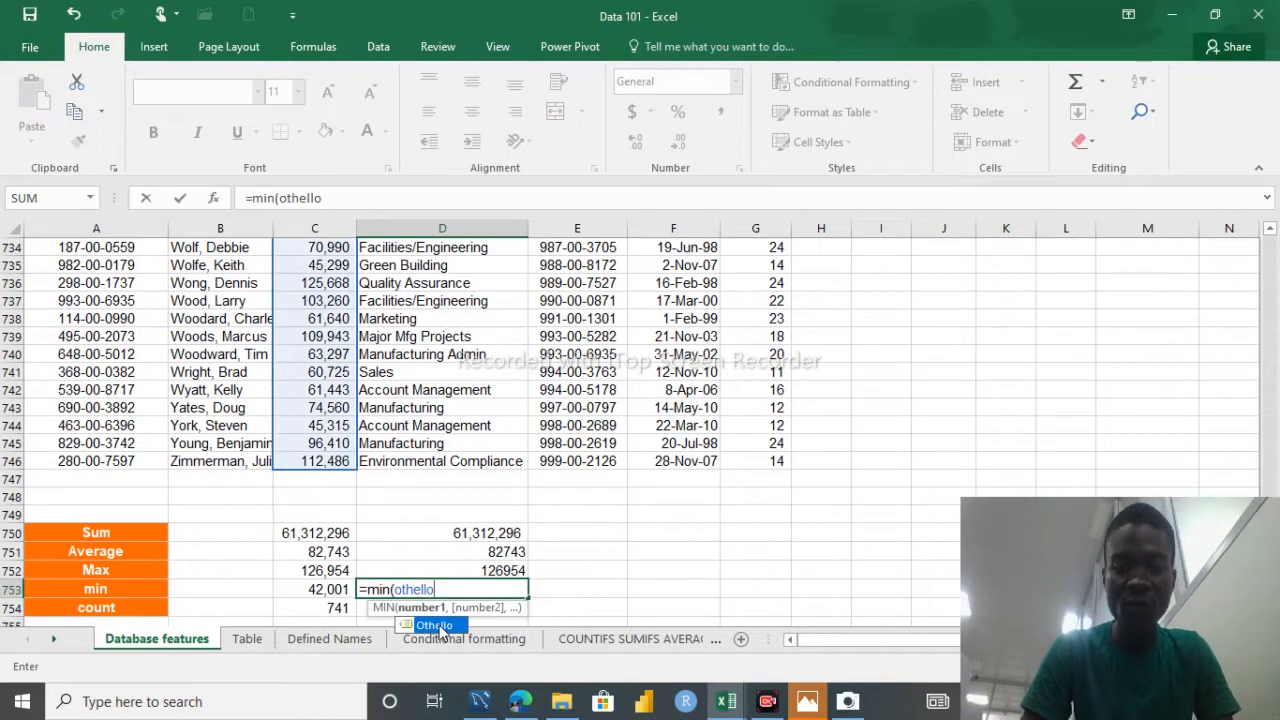
double_click(438, 625)
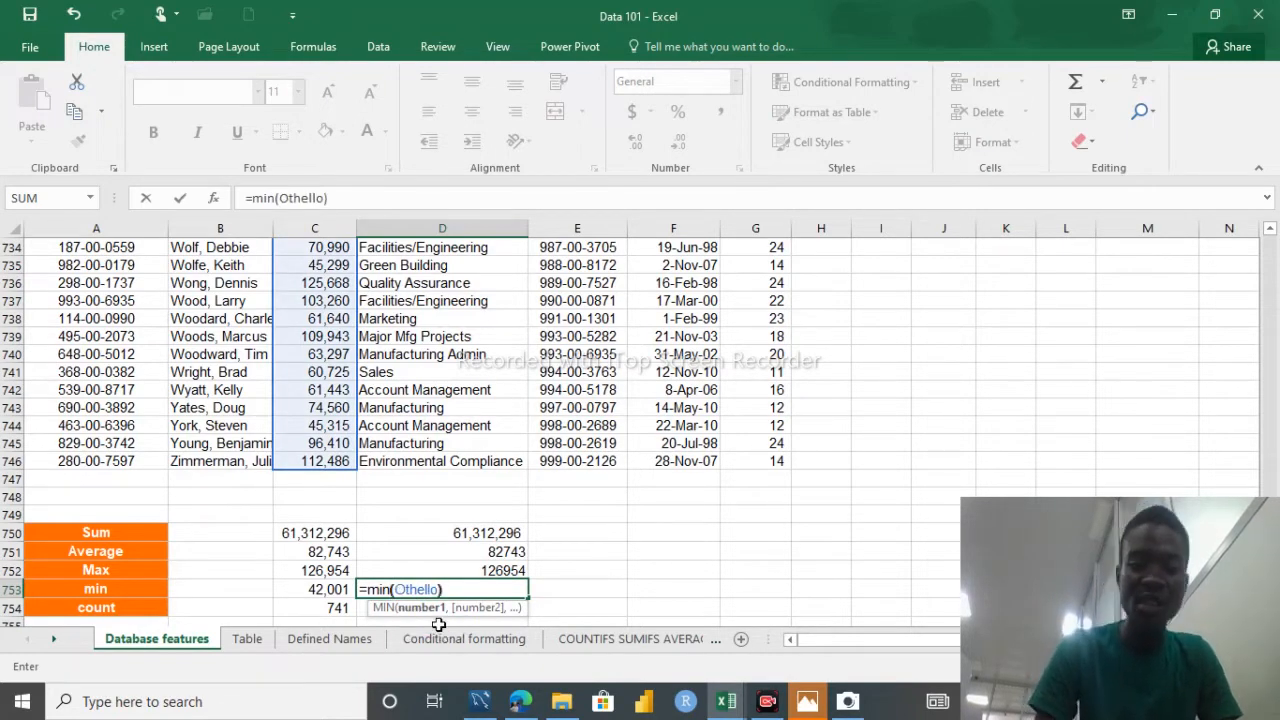
key(Return)
Step: Count the salary entries in D754 with a COUNT formula over the named range Othello
text(=)
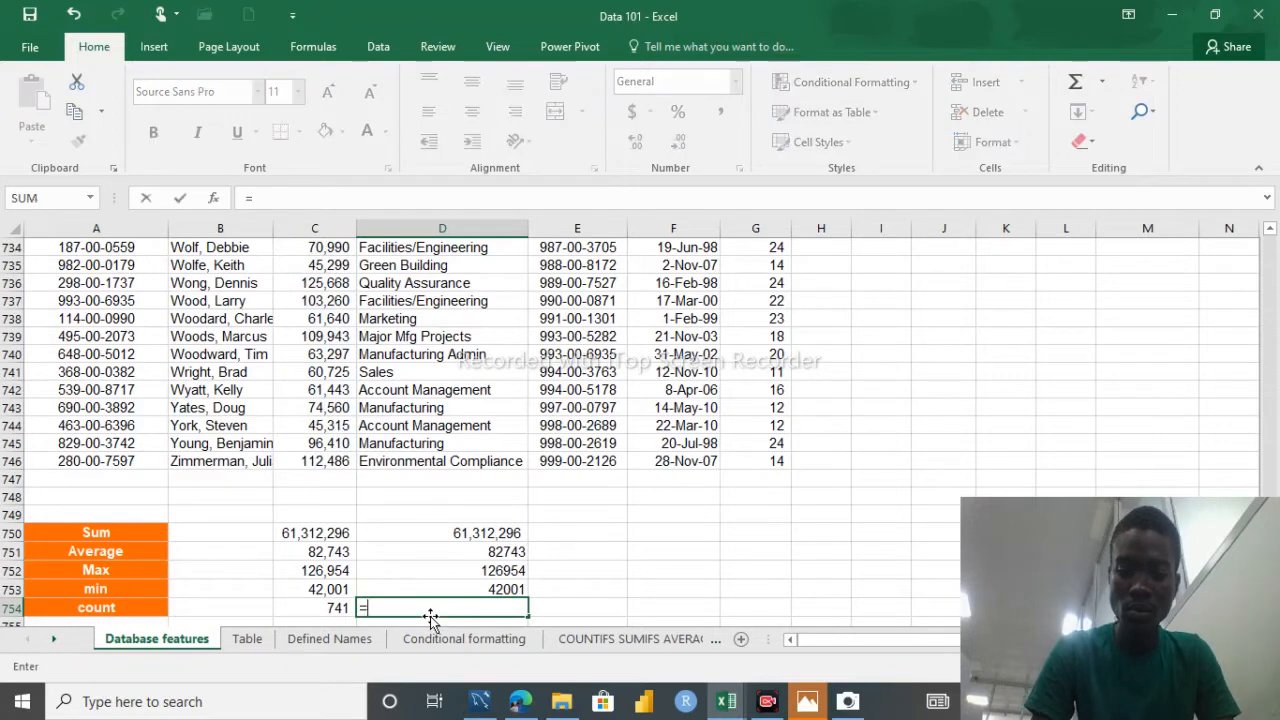
text(oun)
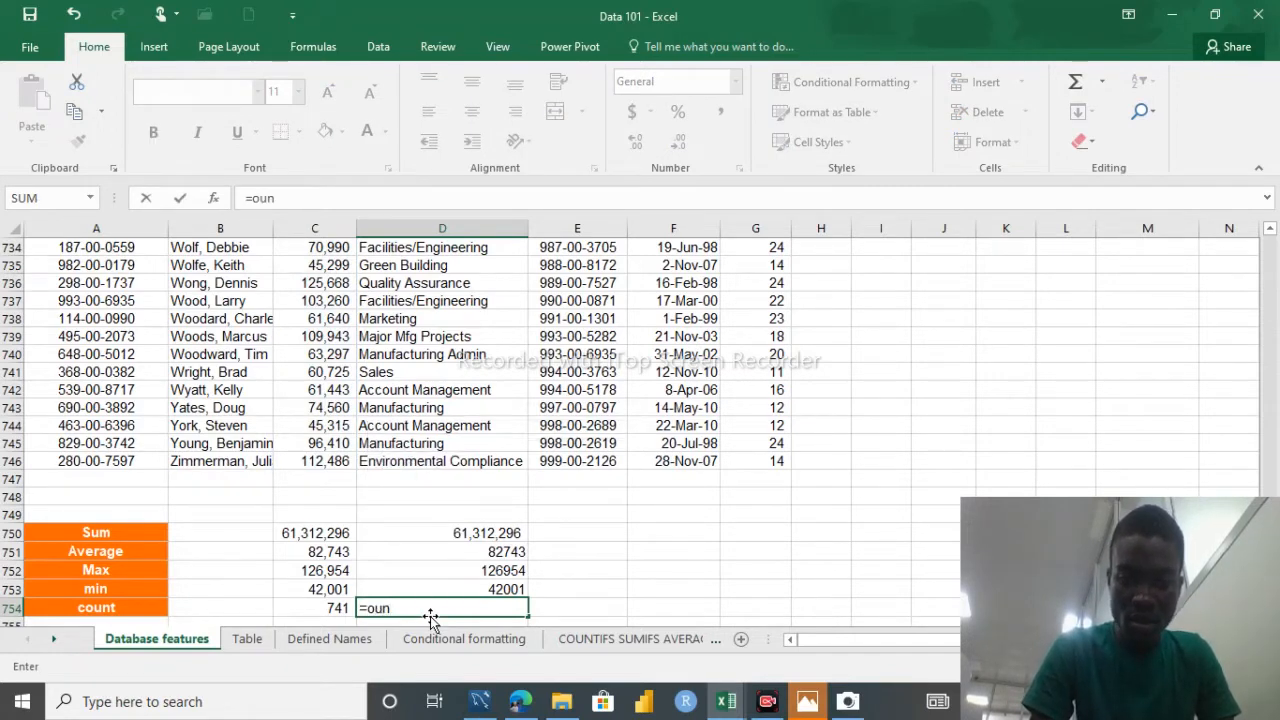
key(BackSpace)
key(BackSpace)
text(cou)
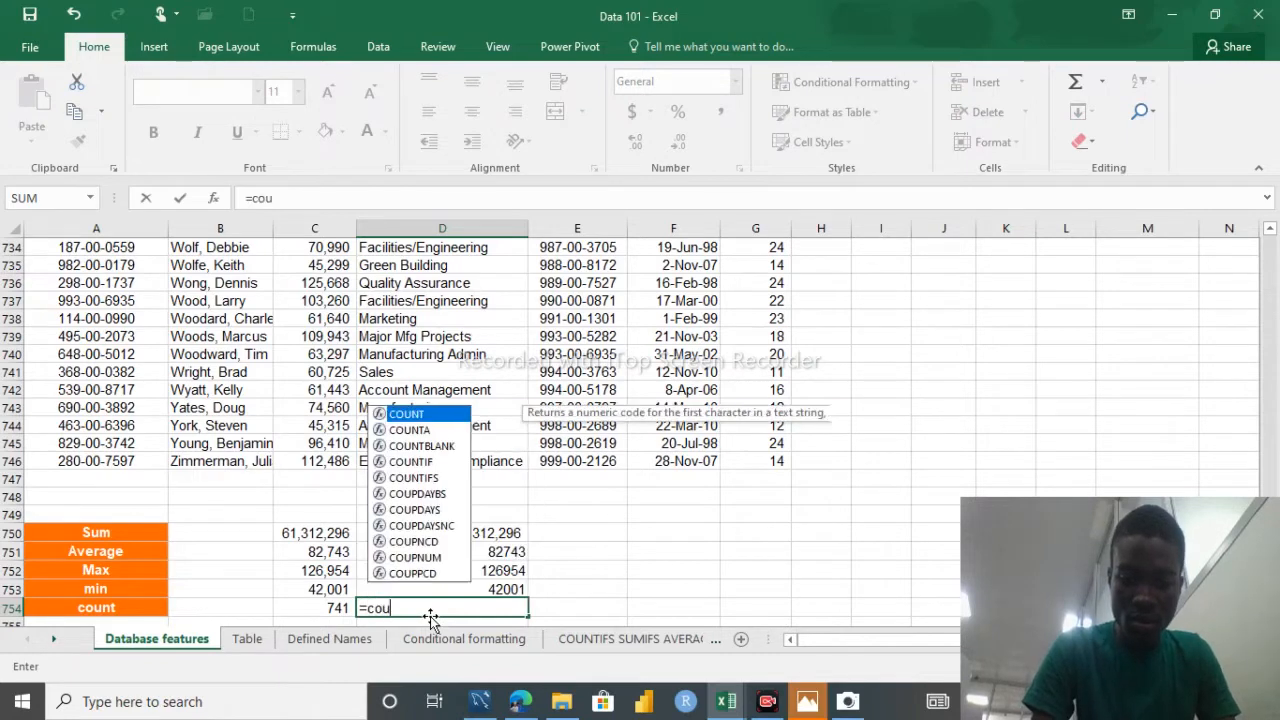
text(nt()
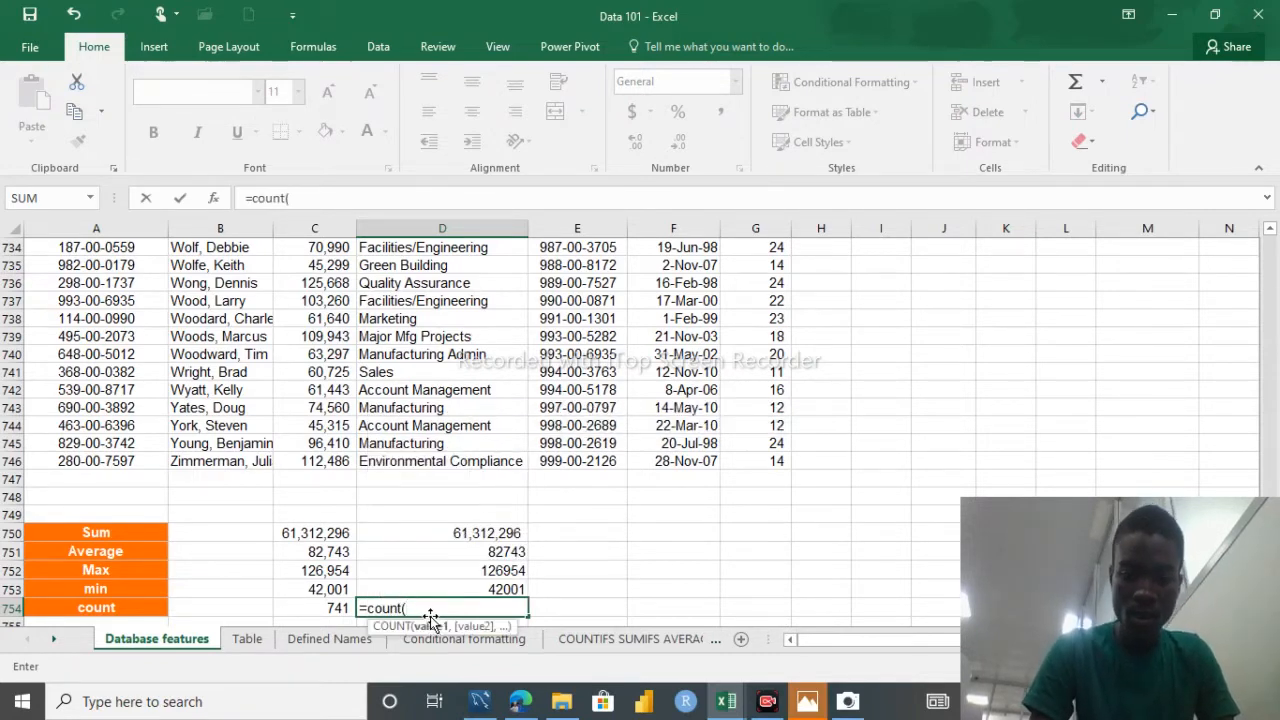
text(othello)
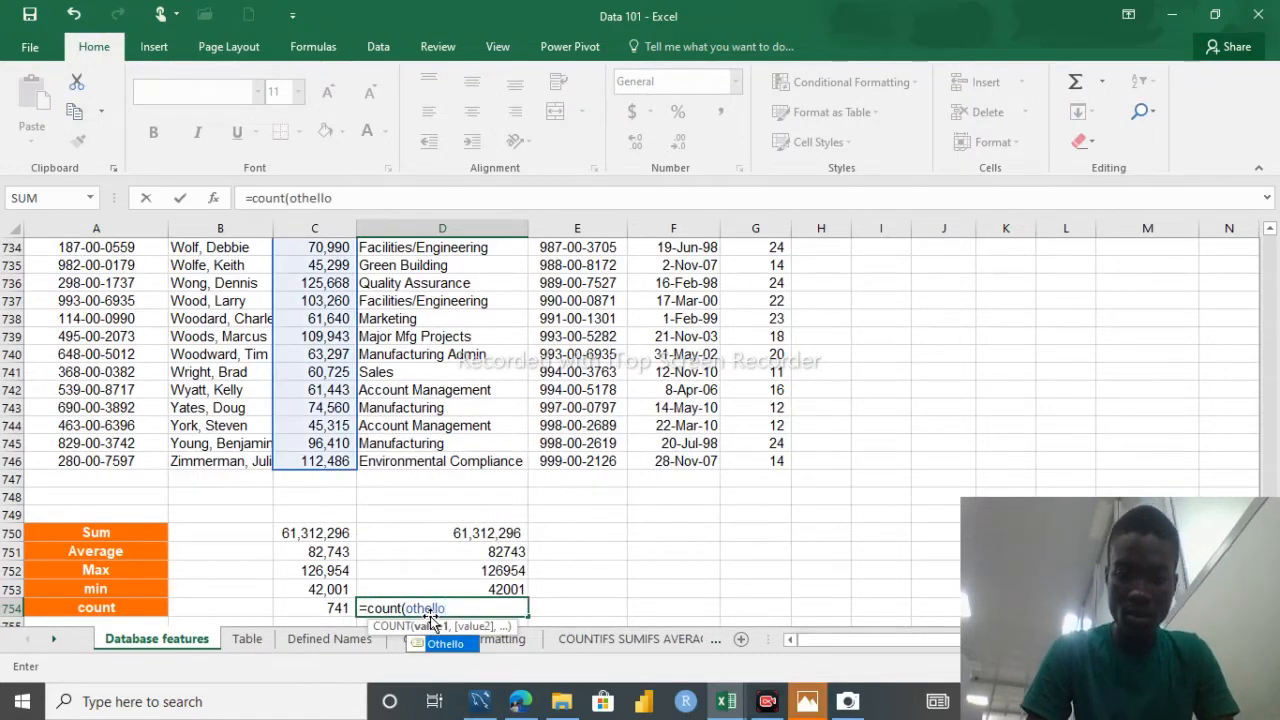
double_click(444, 644)
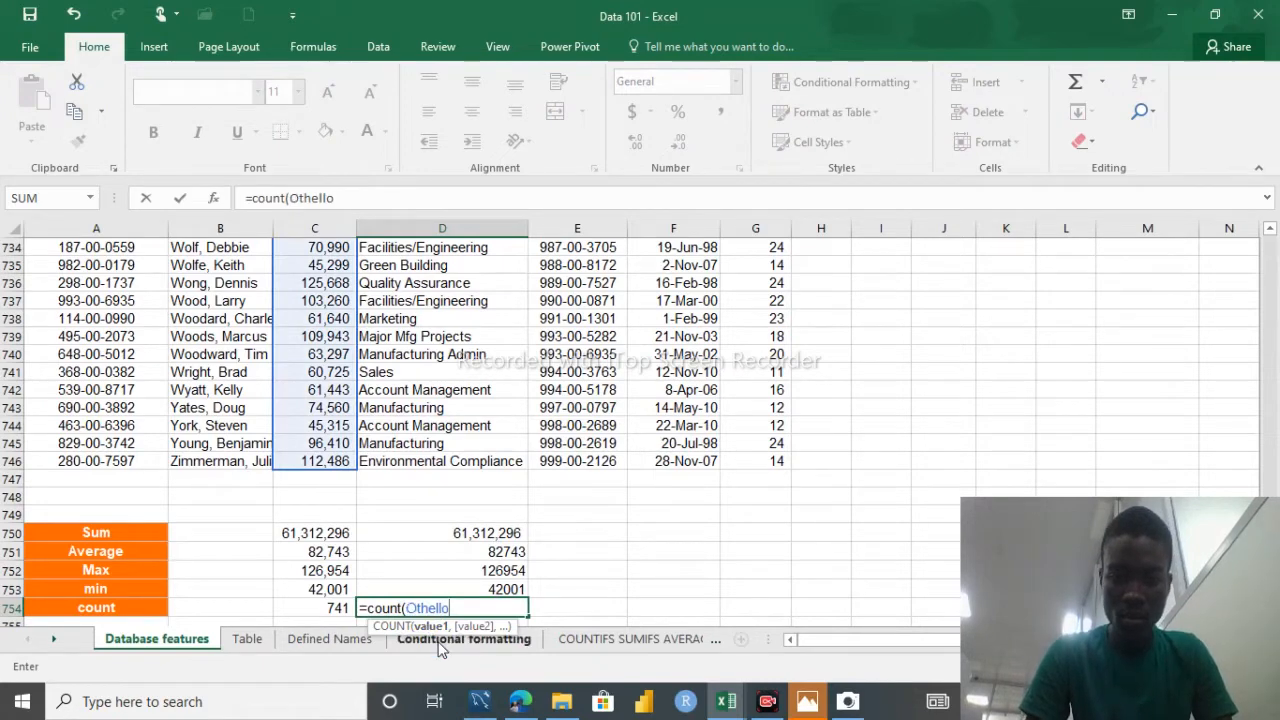
text())
key(Return)
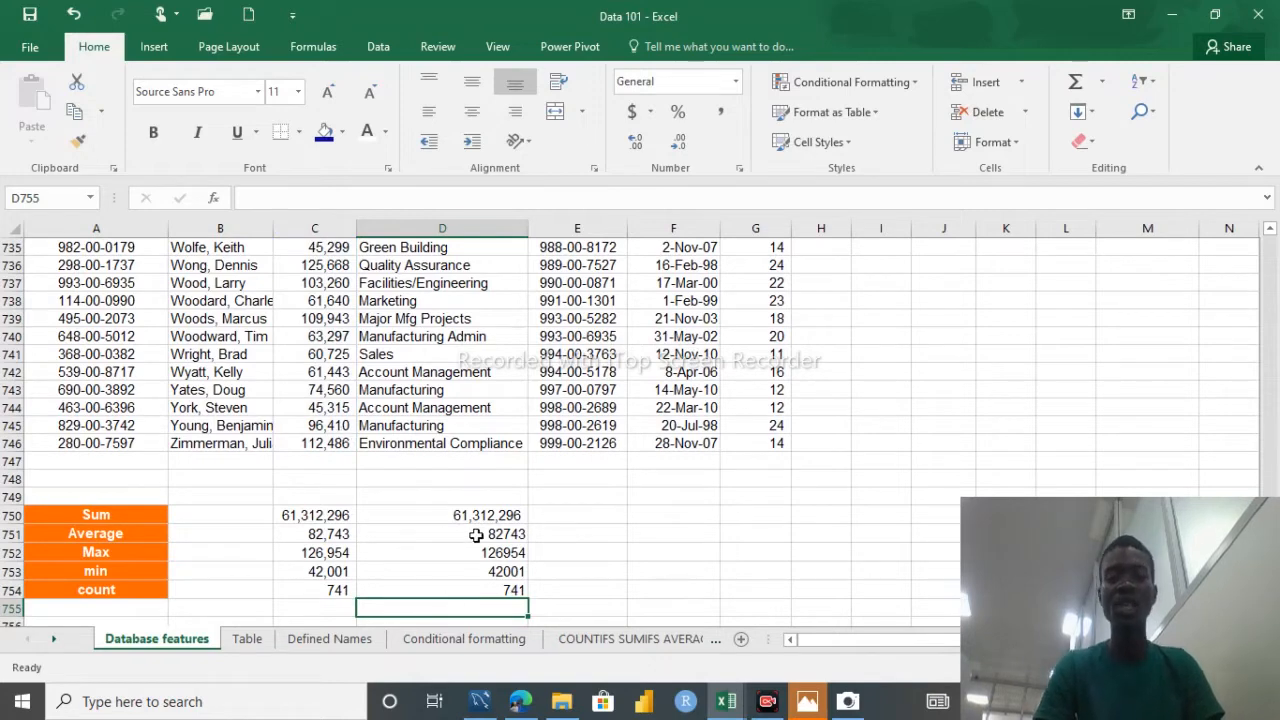
Step: Look over the Defined Names sheet, checking it against the calculations on Database features, and stay on Defined Names
click(326, 643)
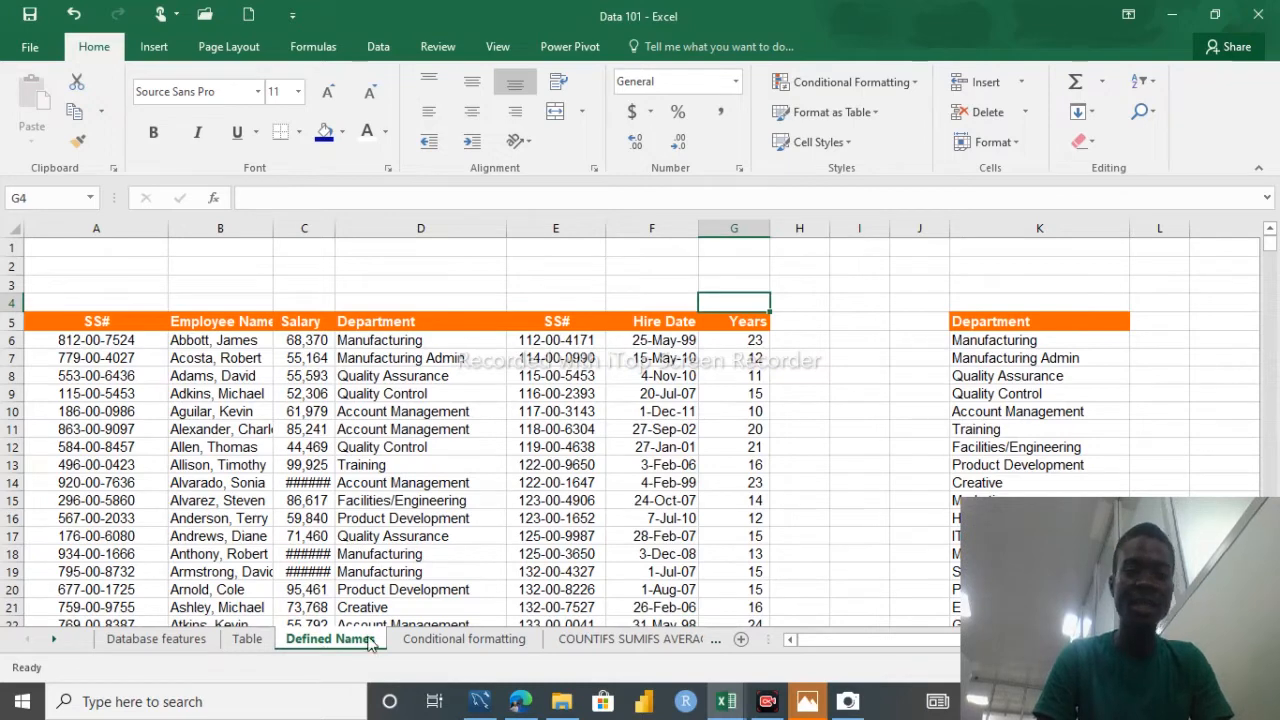
click(157, 639)
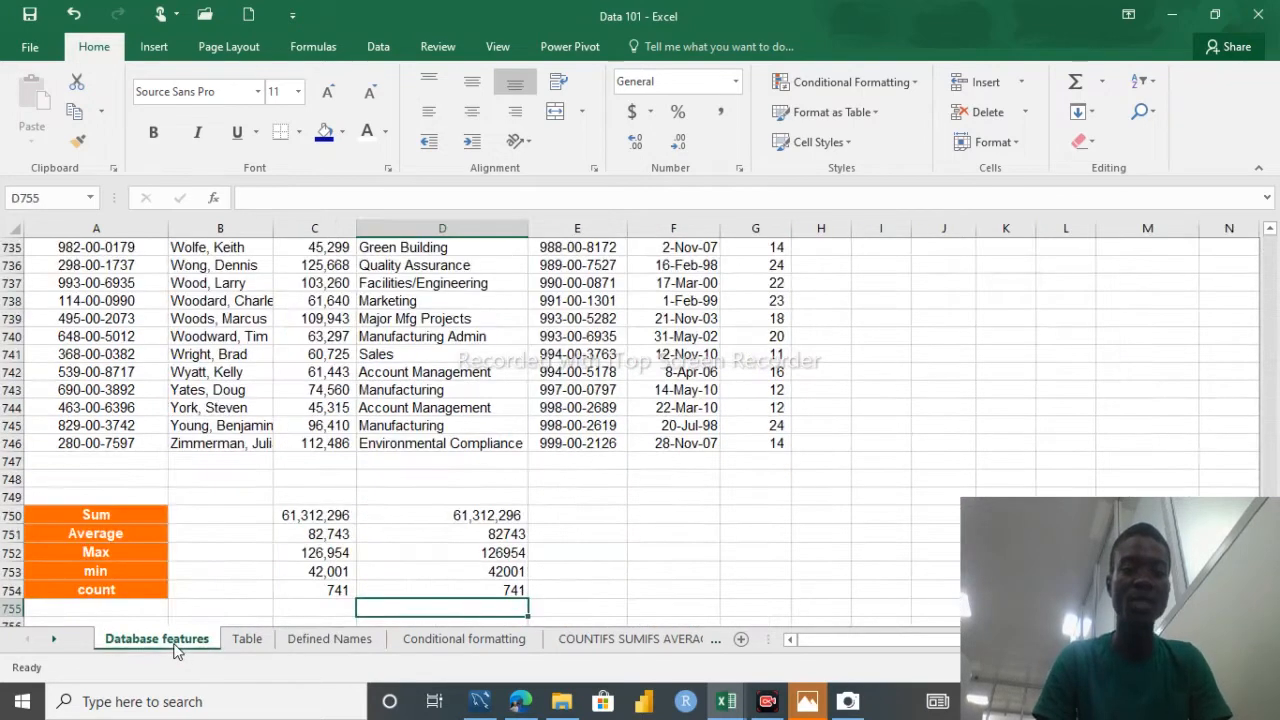
click(330, 639)
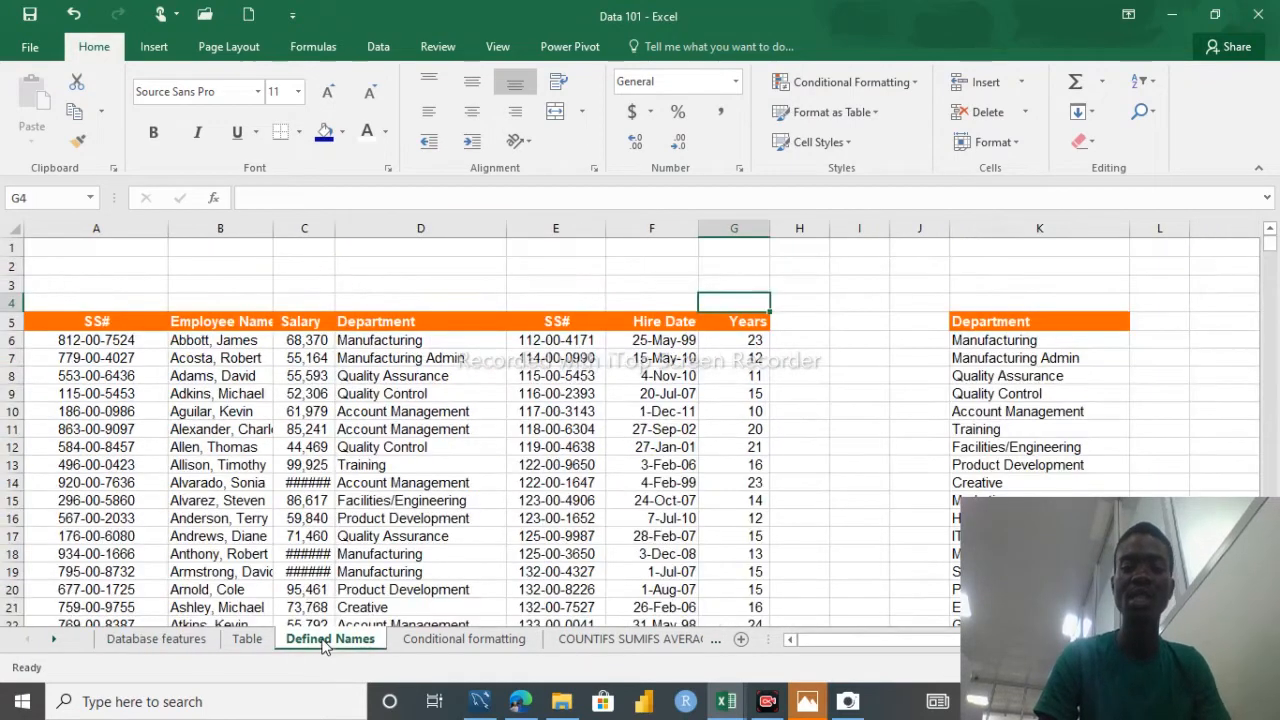
click(866, 300)
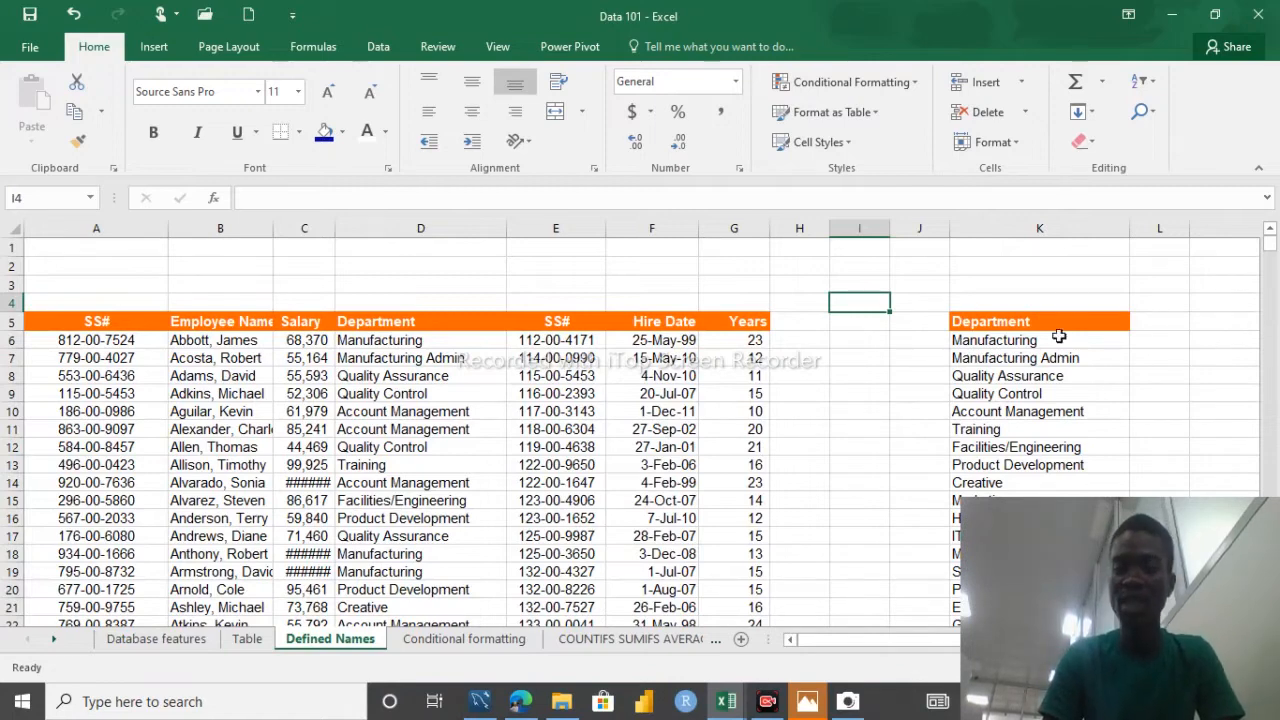
Step: Total the salaries in B749, below the Employee Name column on Defined Names, with a SUM formula over the named range Othello
click(260, 324)
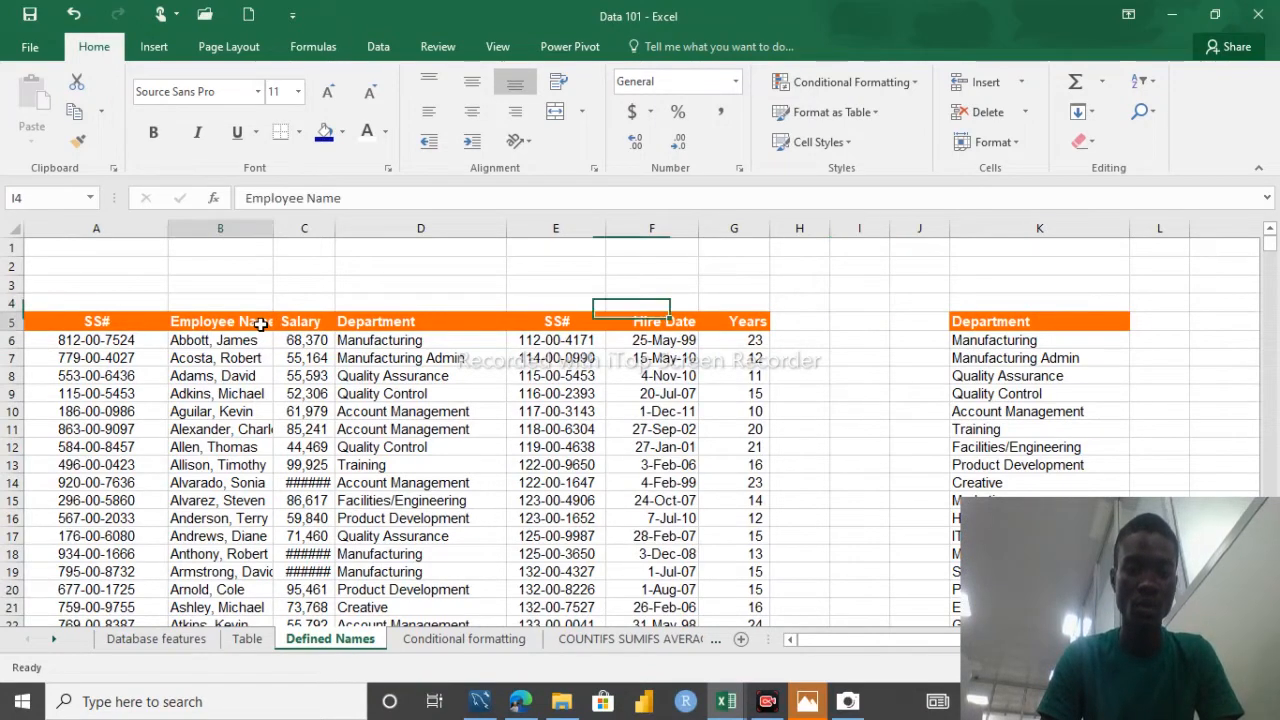
key(ctrl+Down)
key(Down)
key(Down)
key(Down)
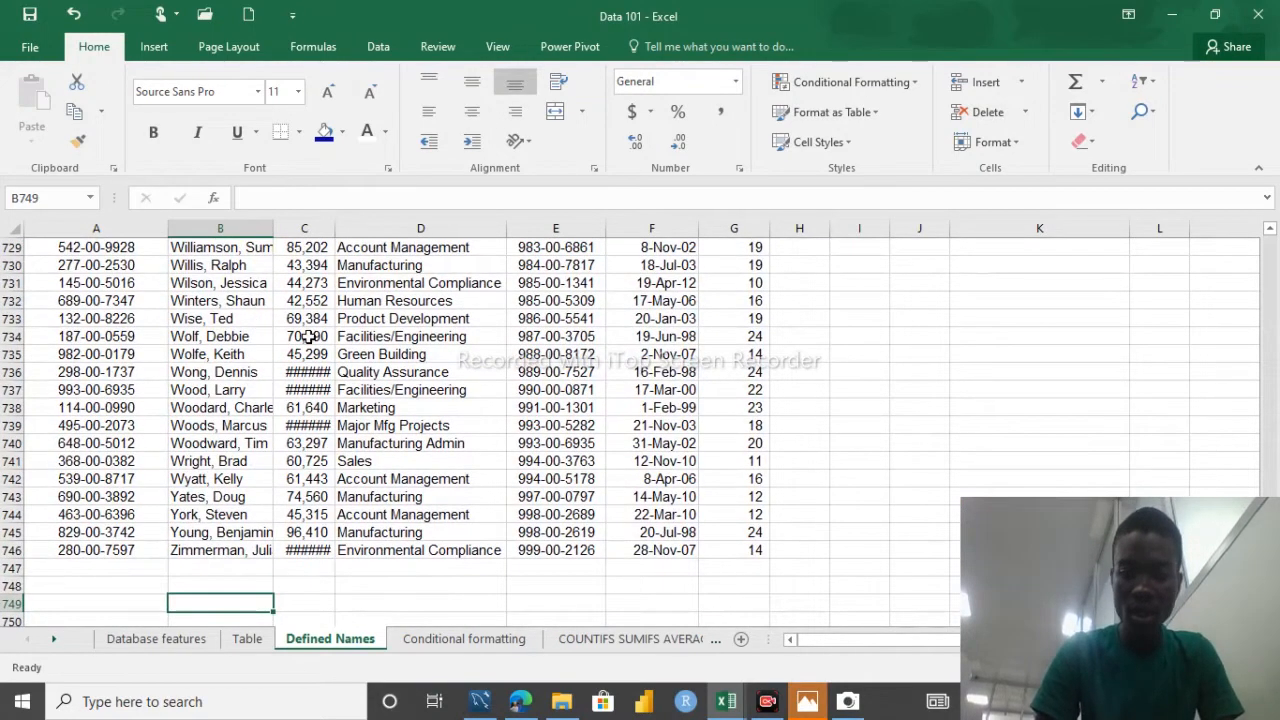
text(=sum9)
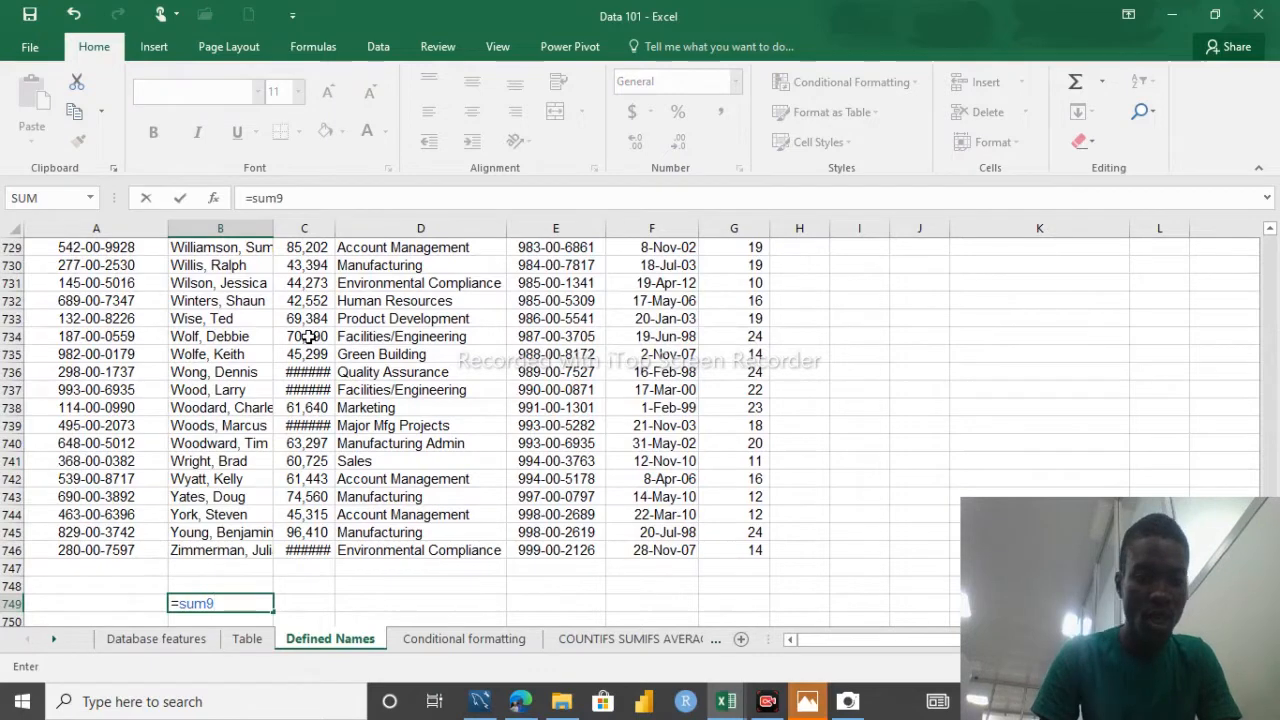
key(BackSpace)
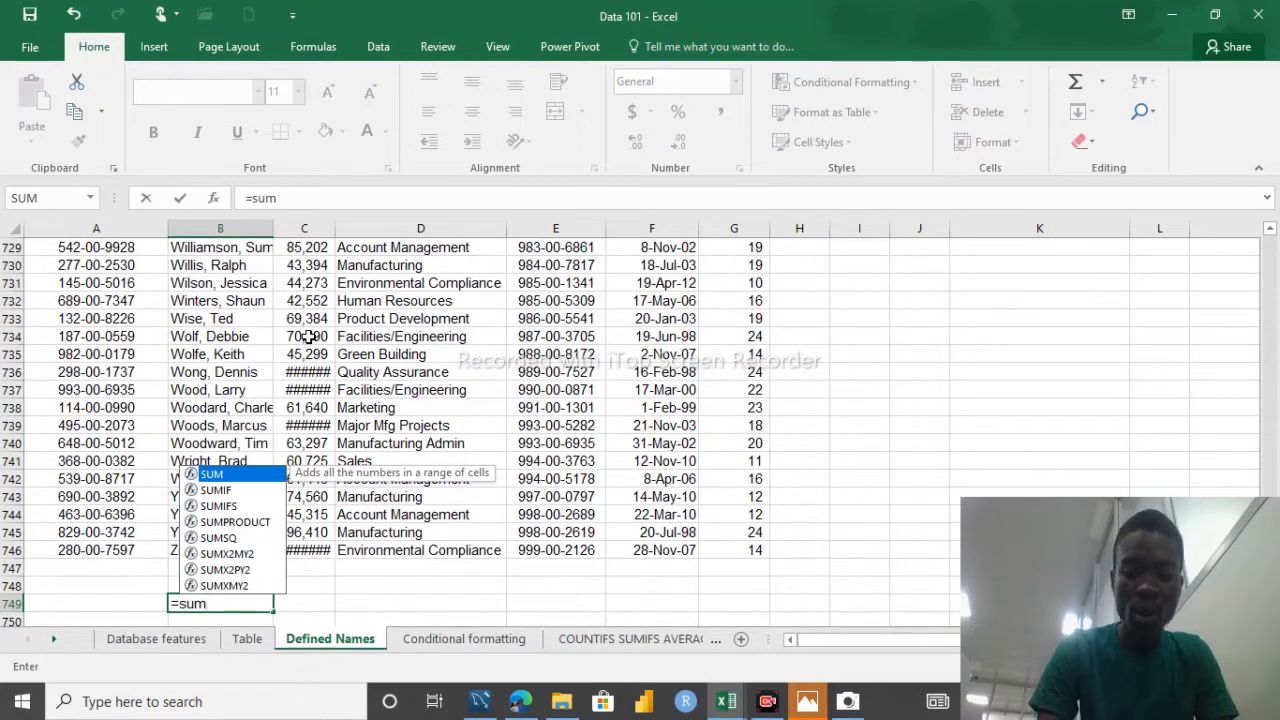
text(()
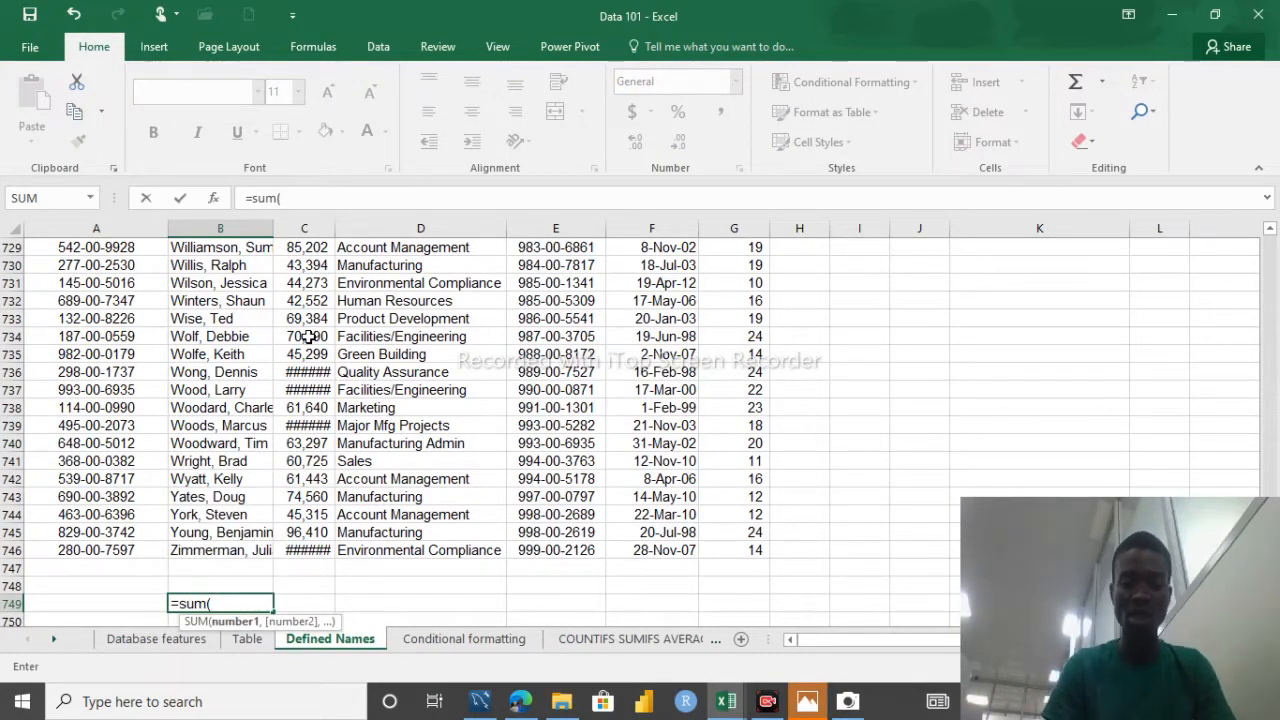
text(othg)
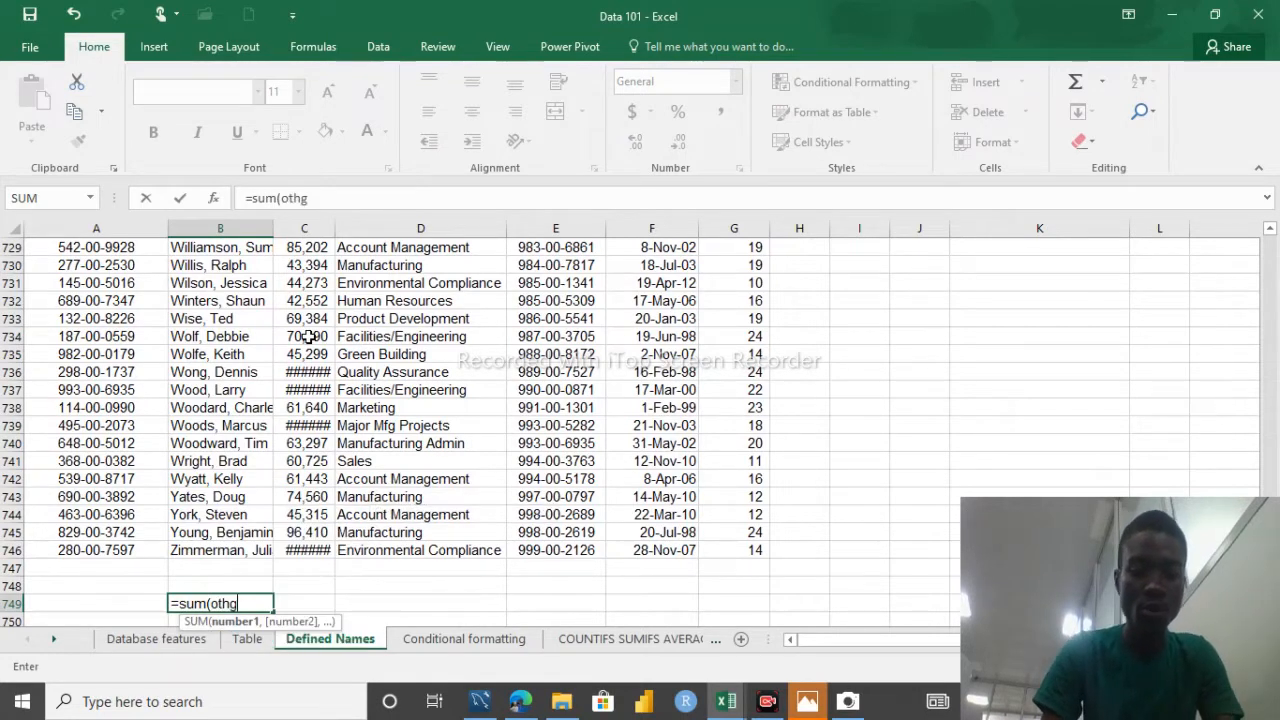
key(BackSpace)
text(el)
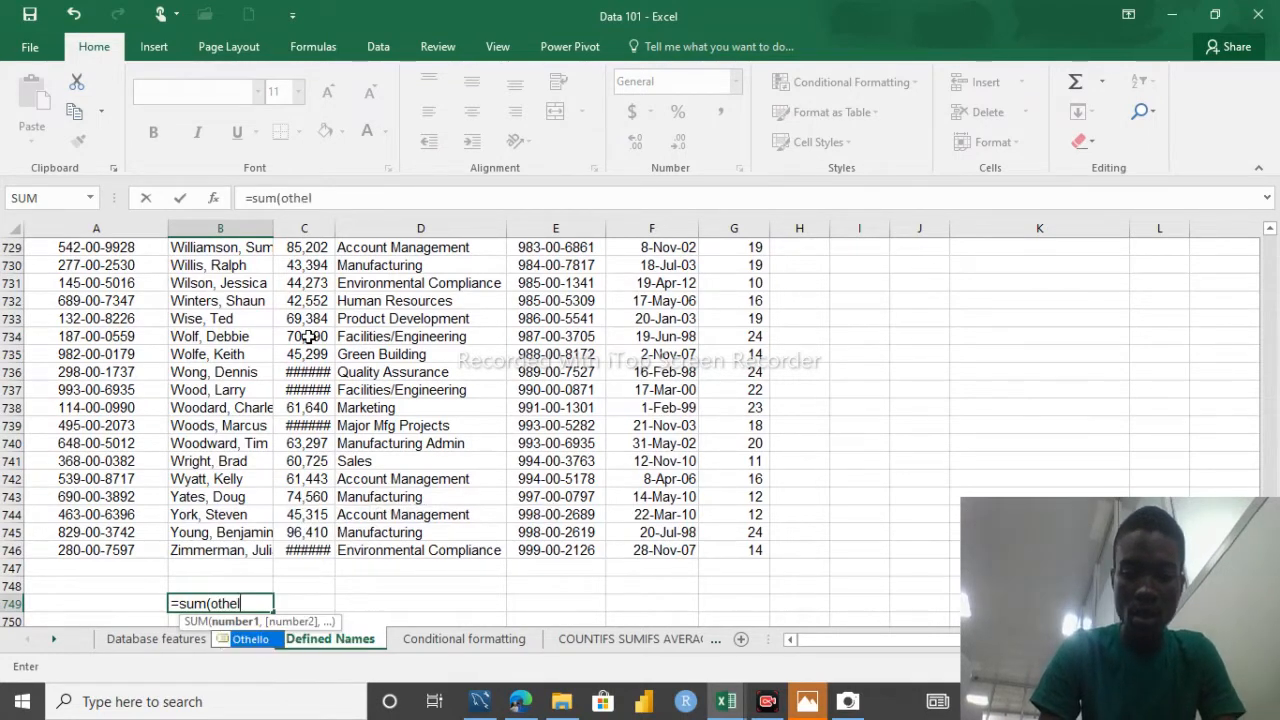
text(lo))
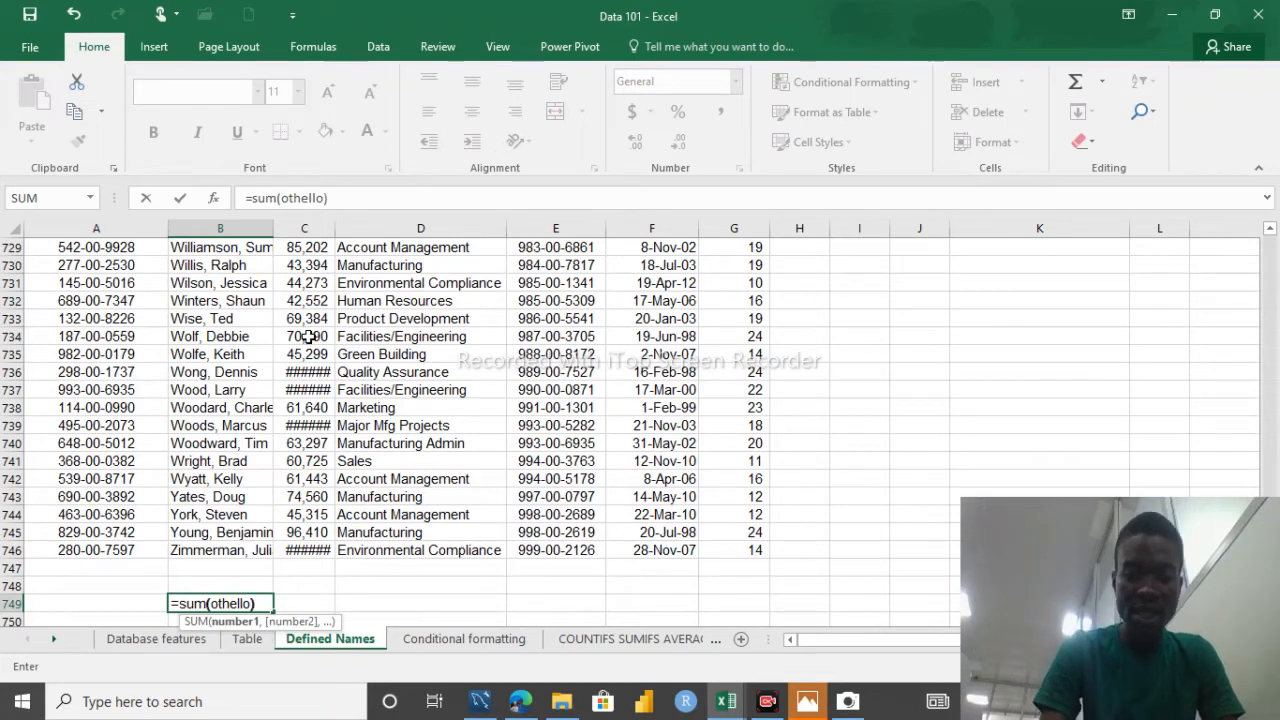
key(Return)
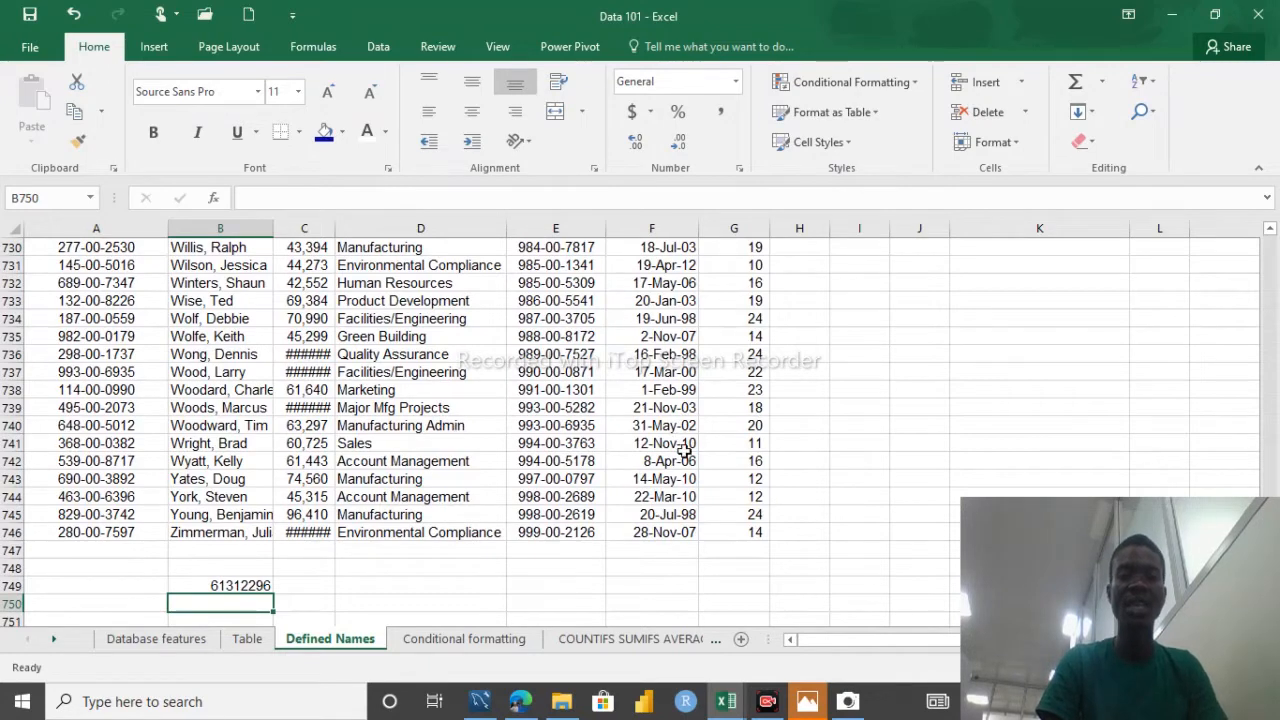
Step: Check the Database features calculations, return to Defined Names, and name its salary values C6:C746 as LASU
click(308, 533)
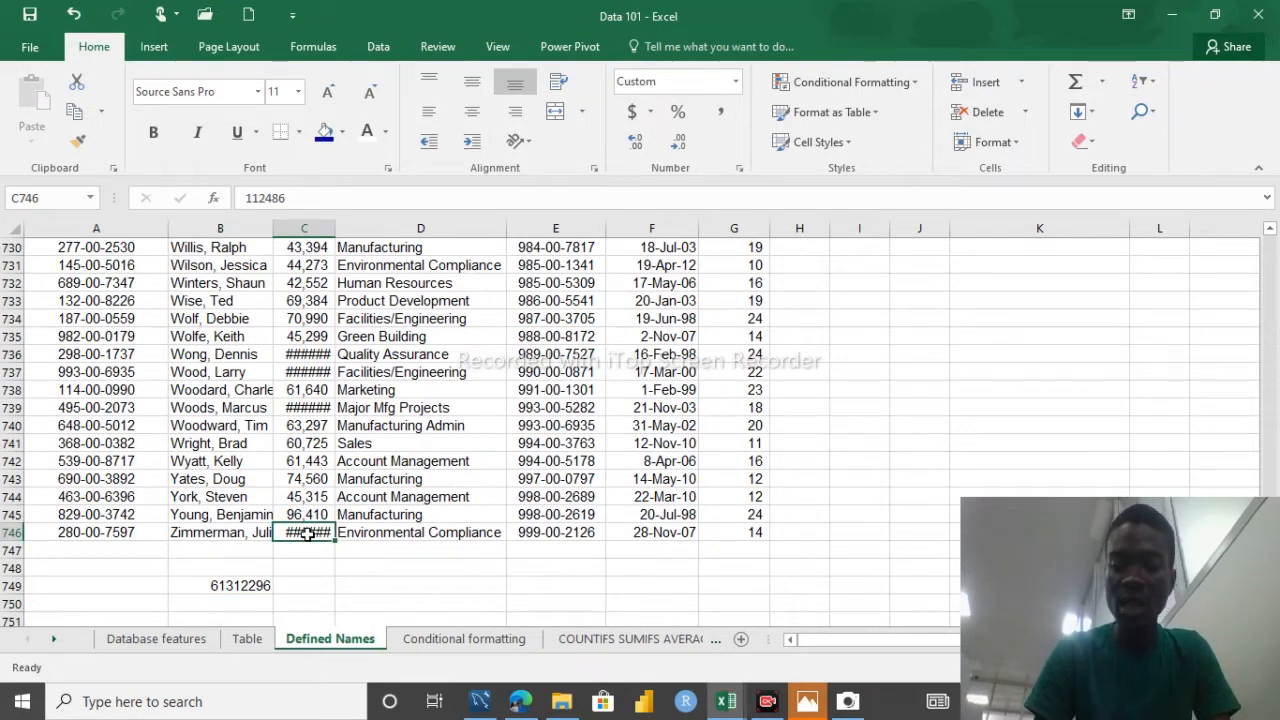
key(ctrl+Up)
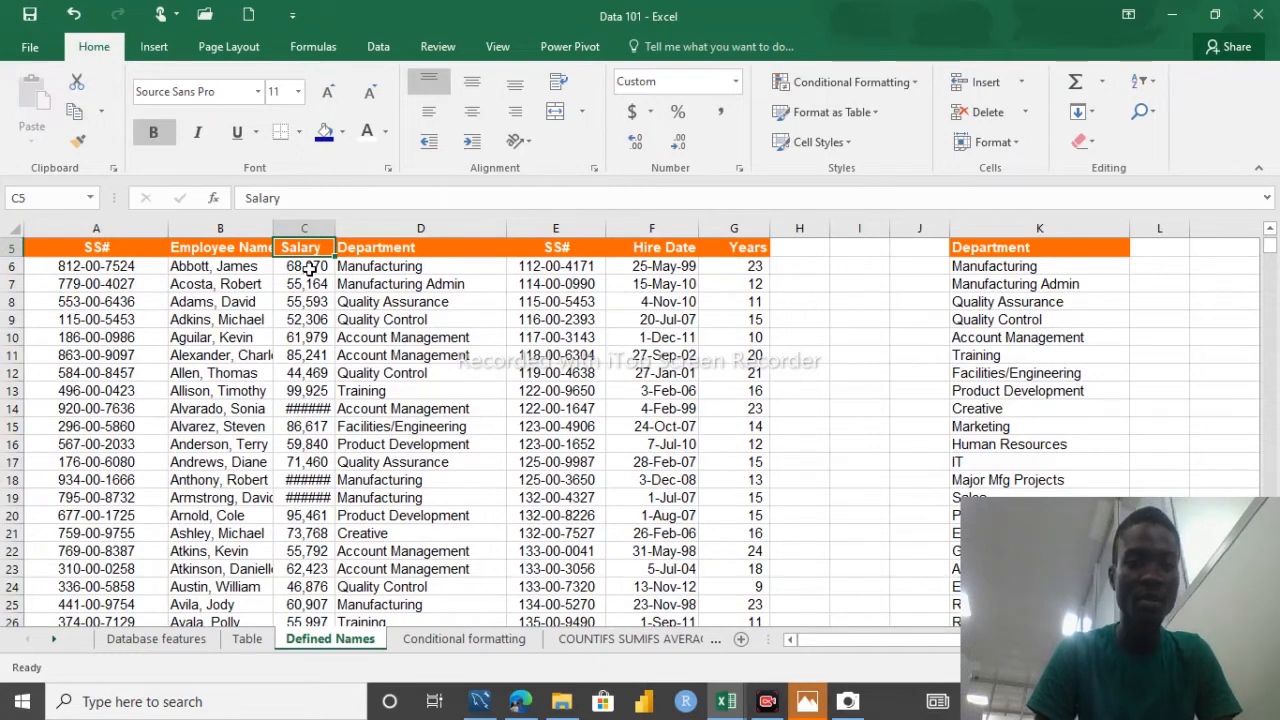
click(310, 268)
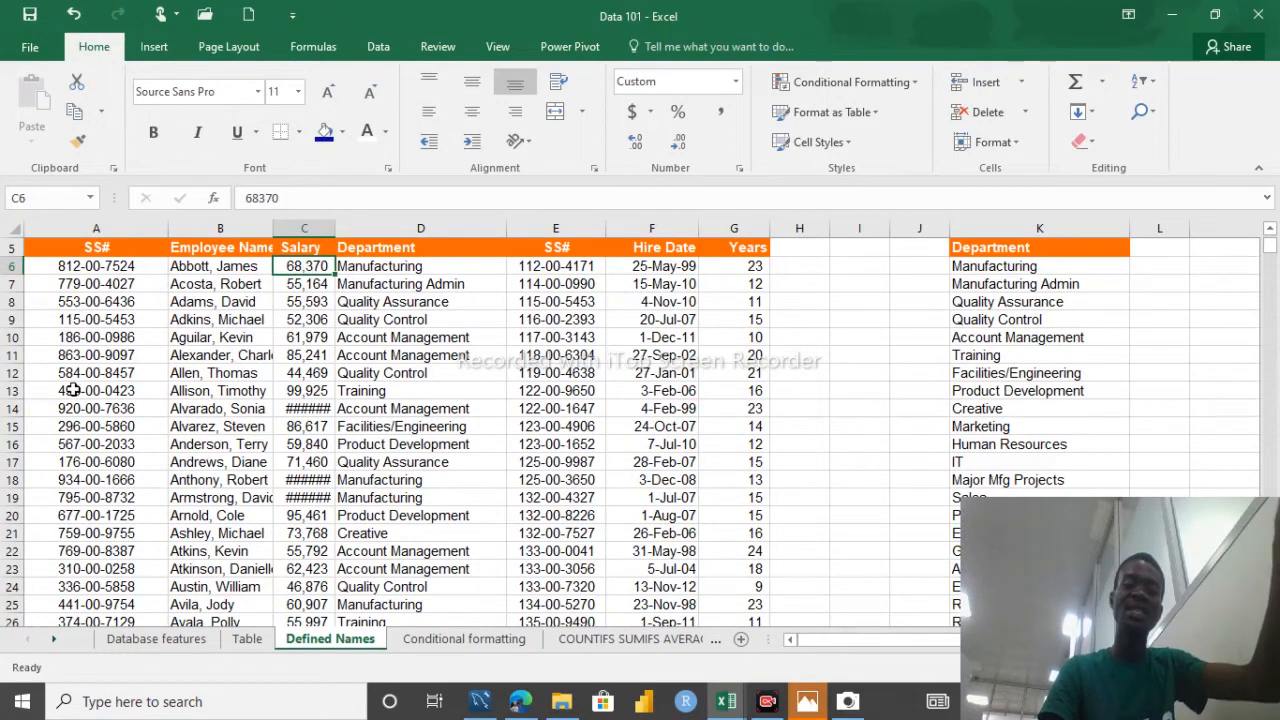
click(143, 640)
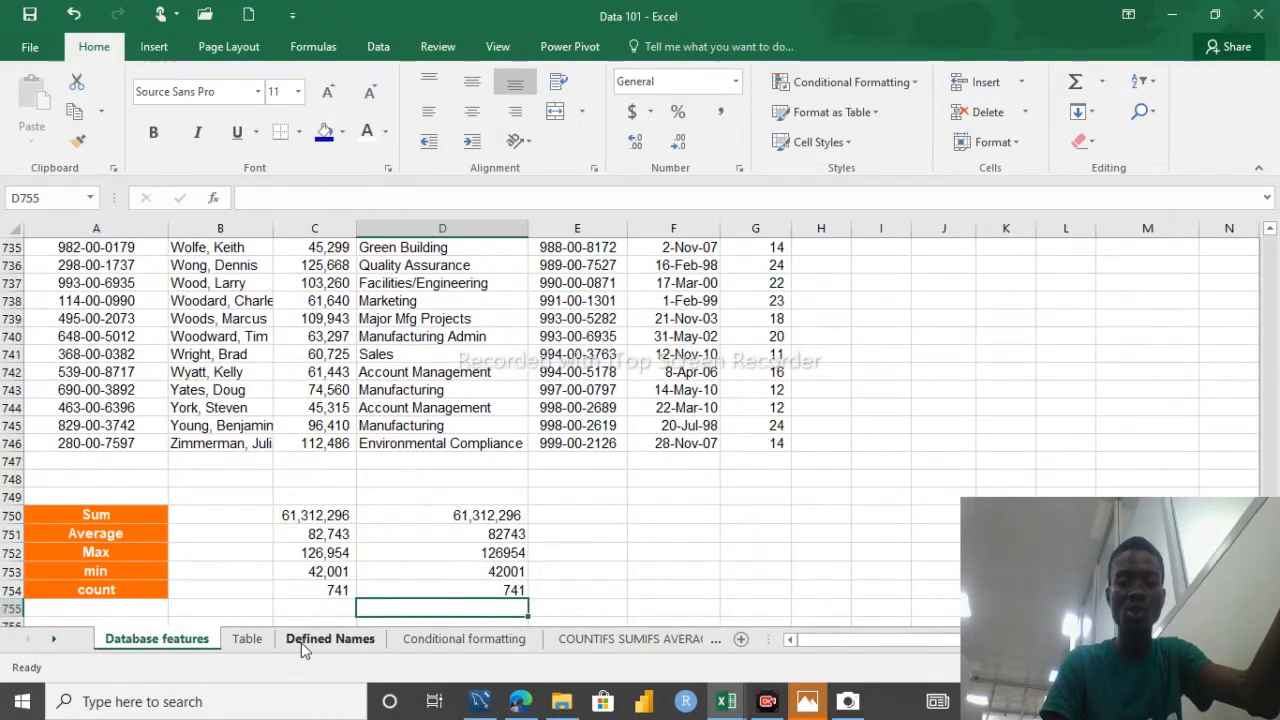
click(302, 642)
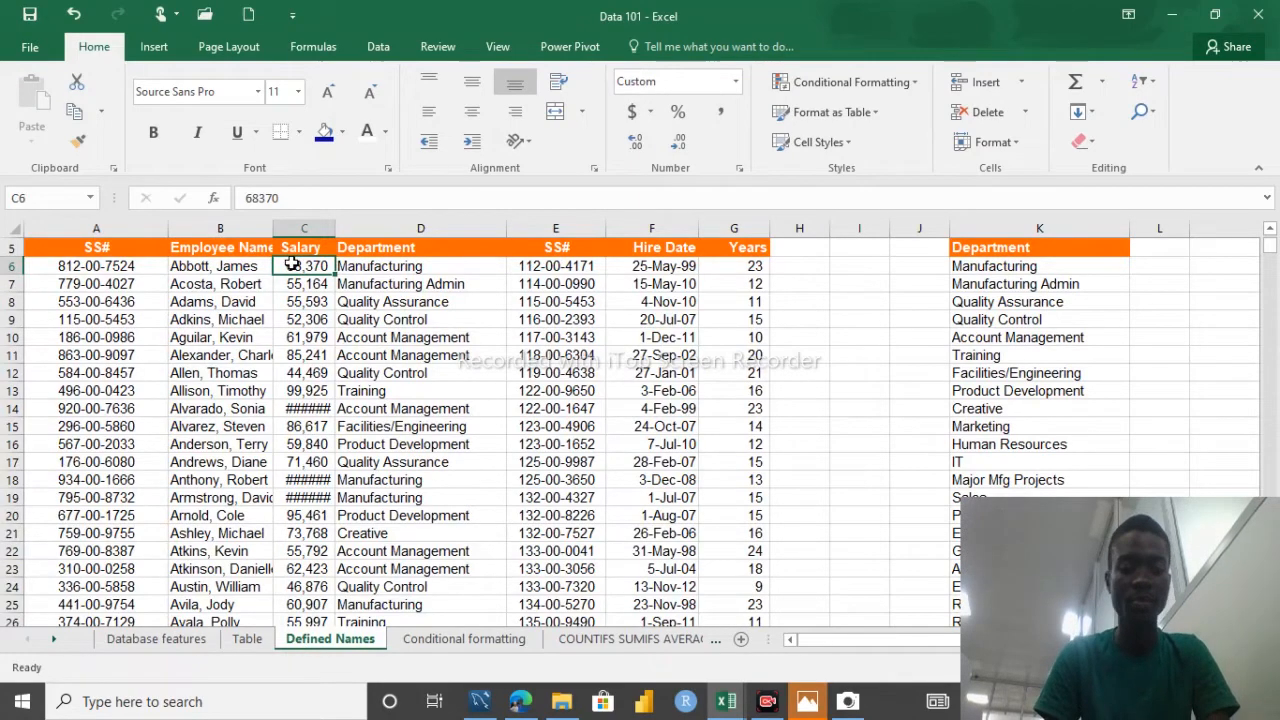
key(ctrl+shift+Down)
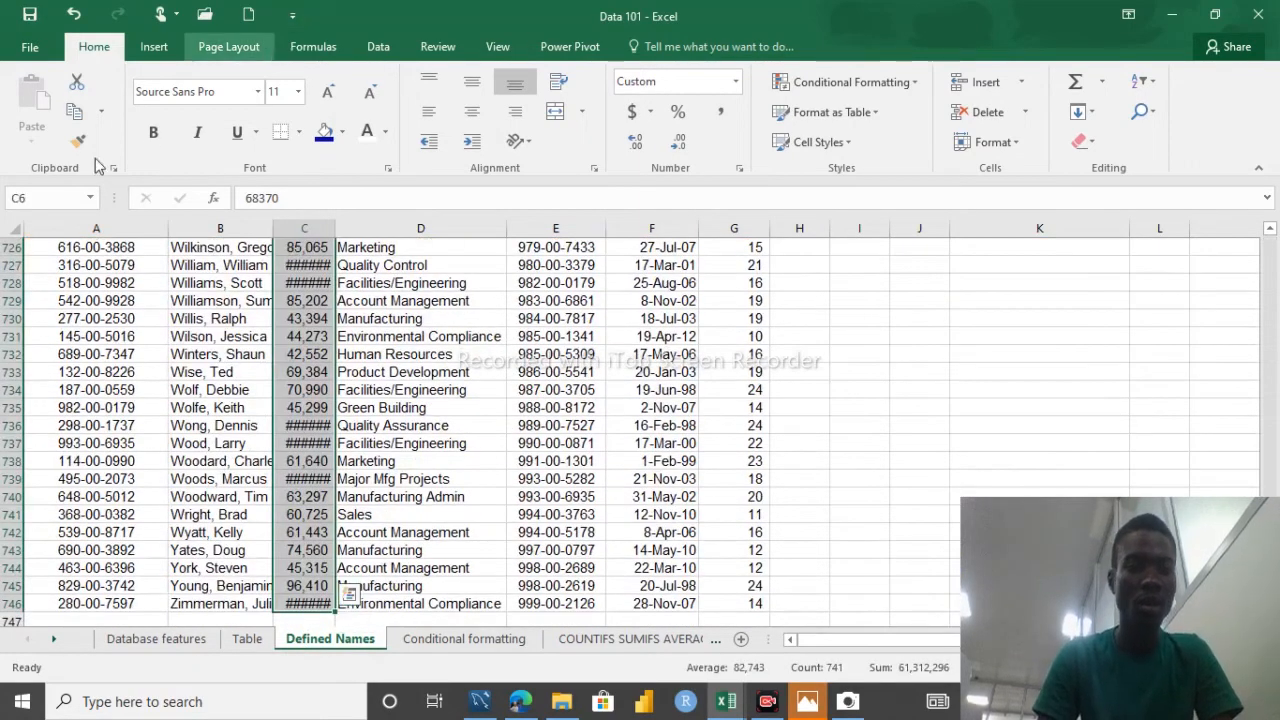
click(59, 197)
key(BackSpace)
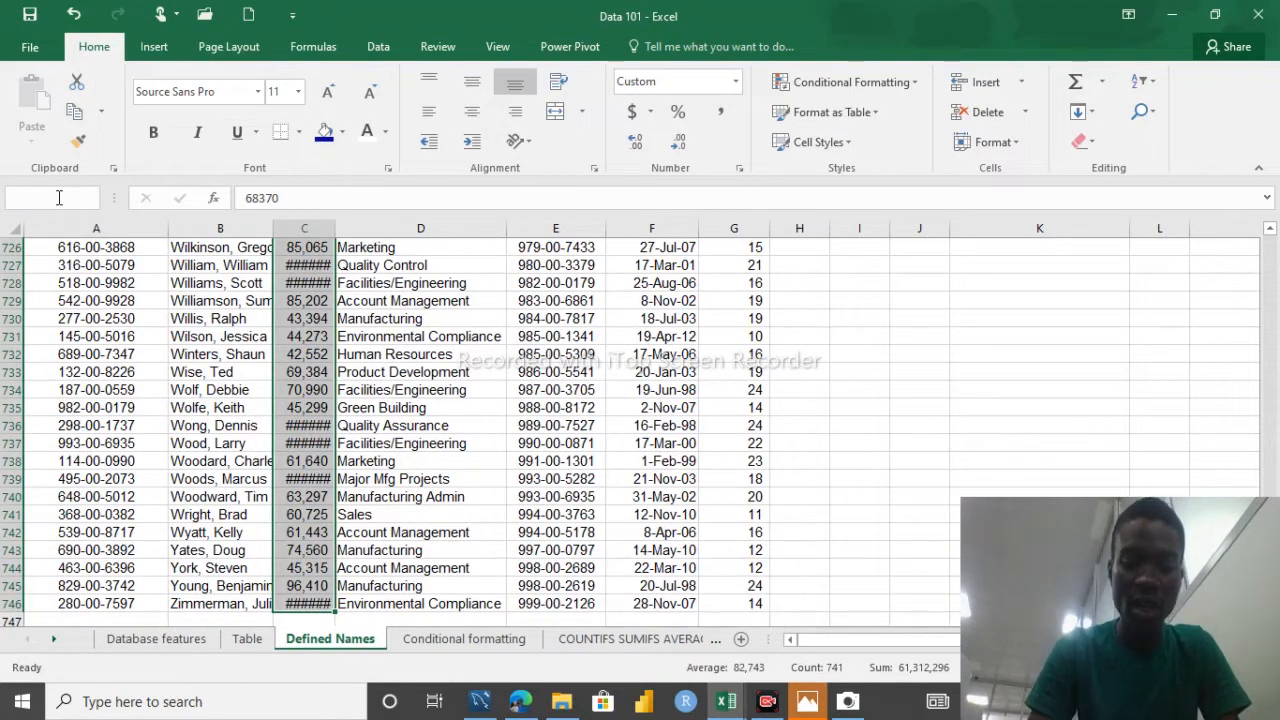
text(LASD)
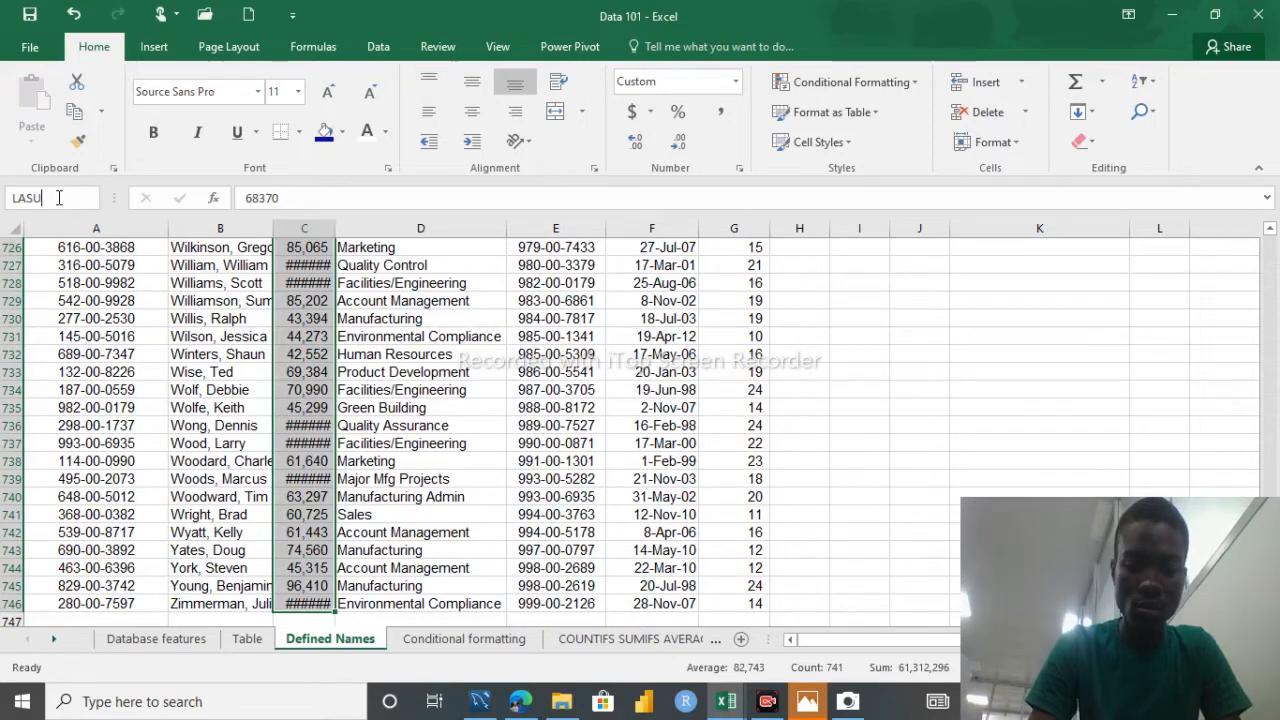
key(Return)
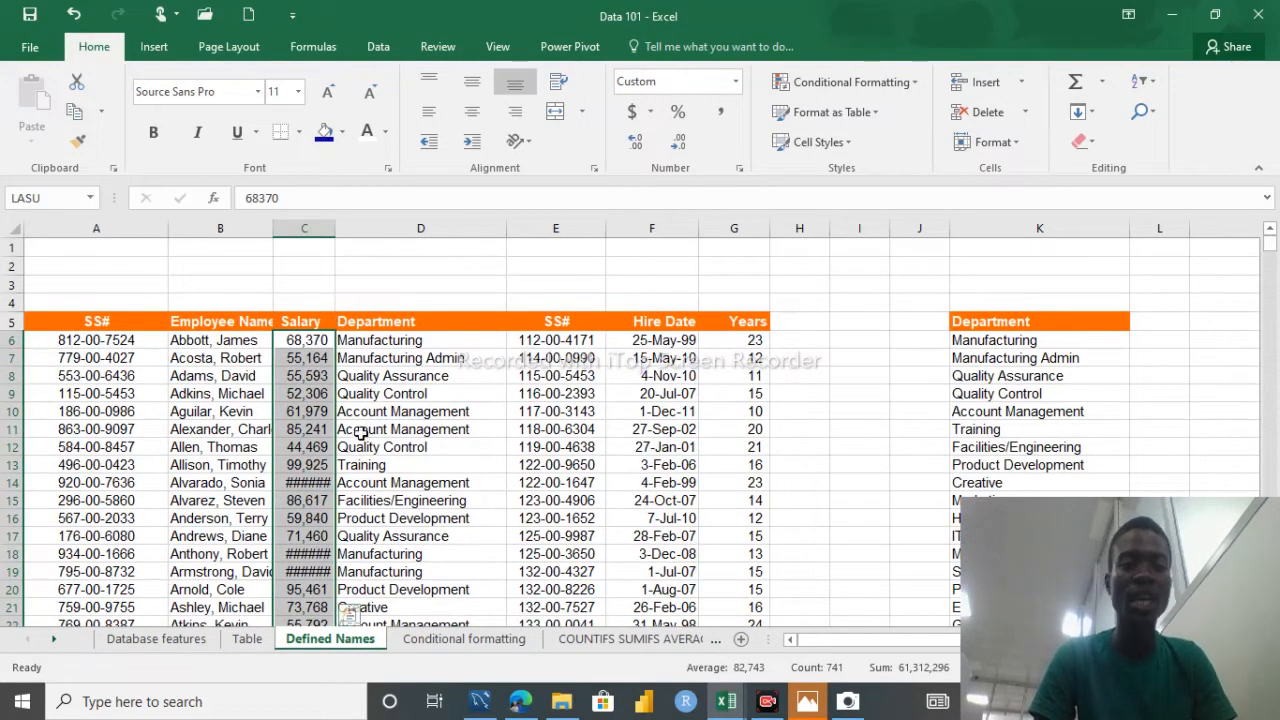
click(452, 267)
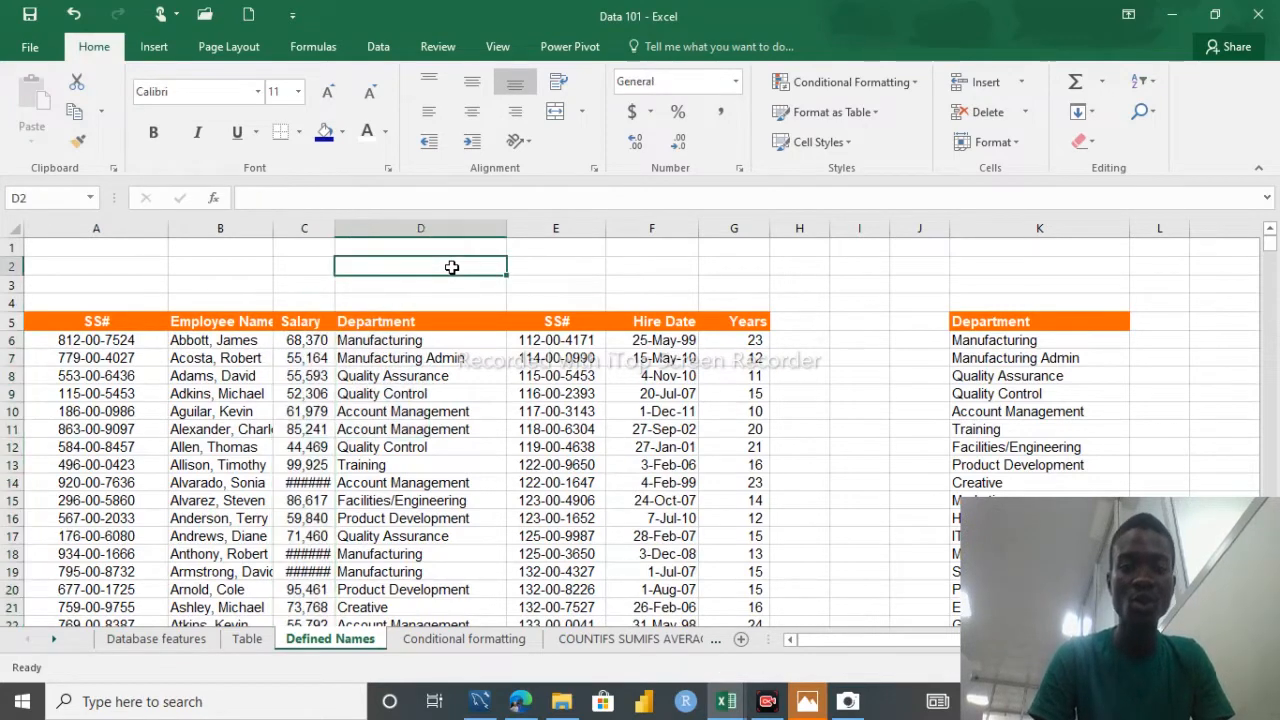
text(=LAS)
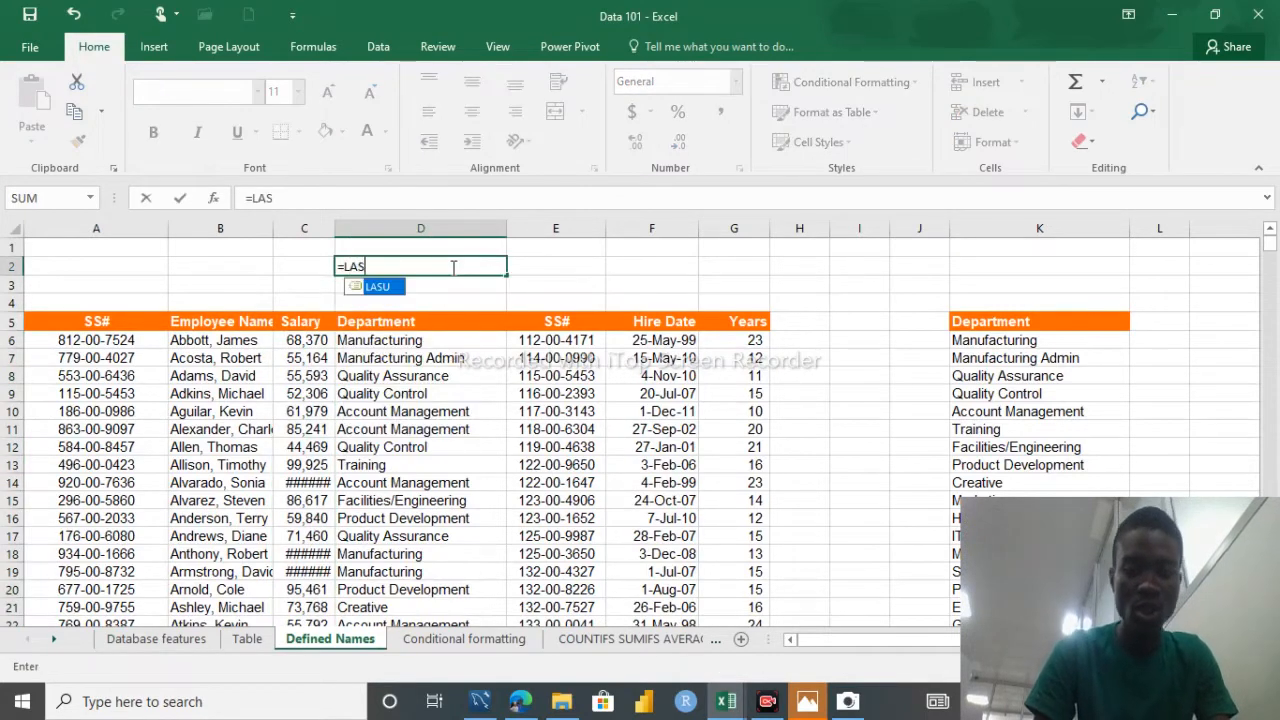
text(U)
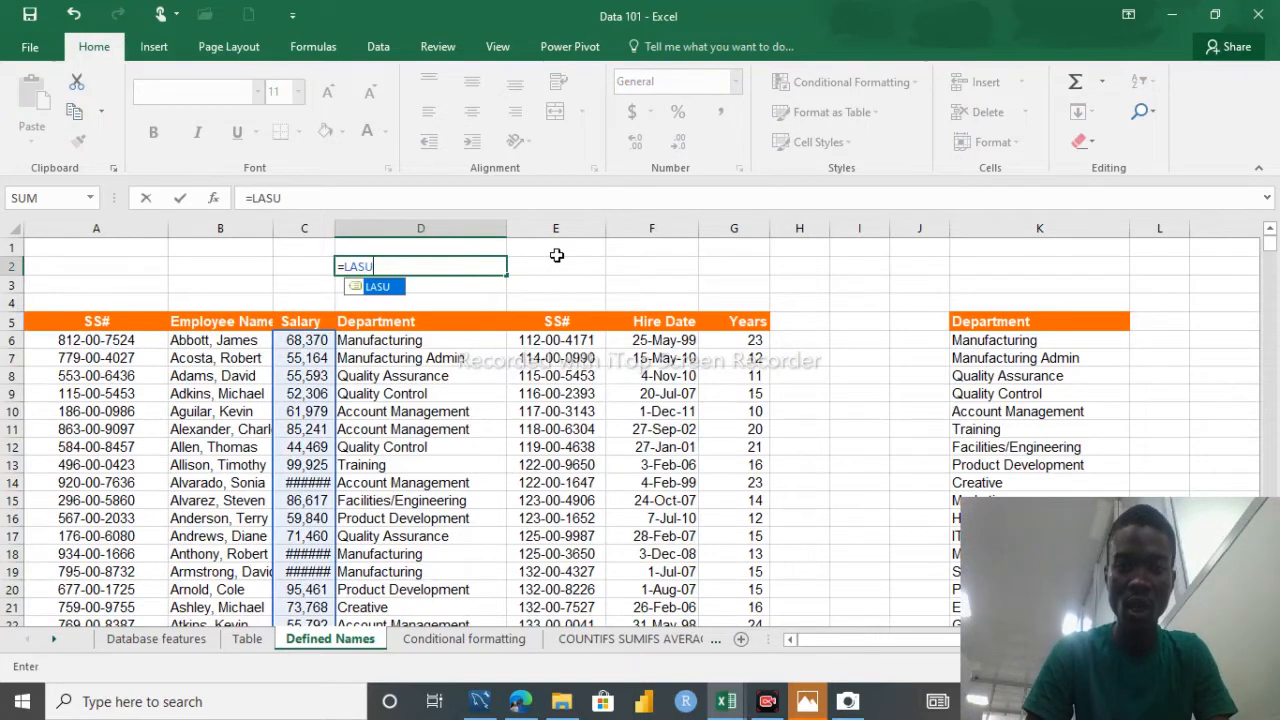
click(557, 261)
text(=O)
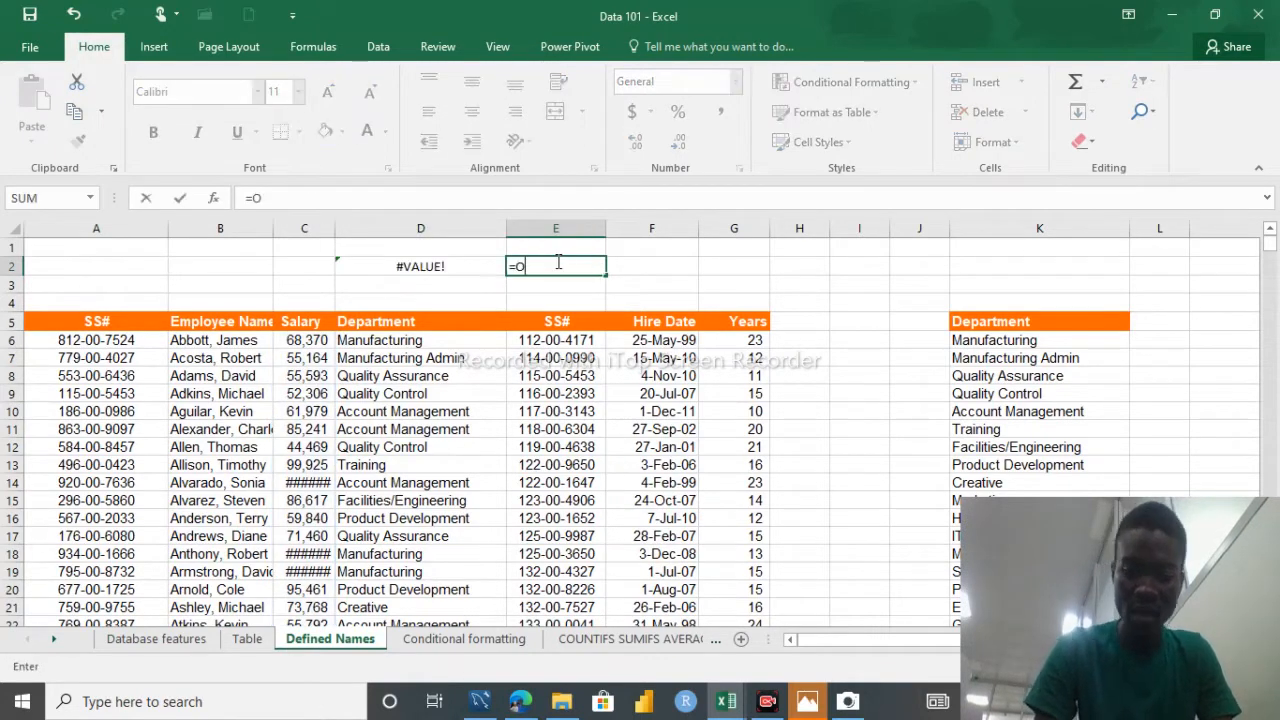
text(THE)
key(BackSpace)
key(BackSpace)
key(BackSpace)
key(BackSpace)
key(BackSpace)
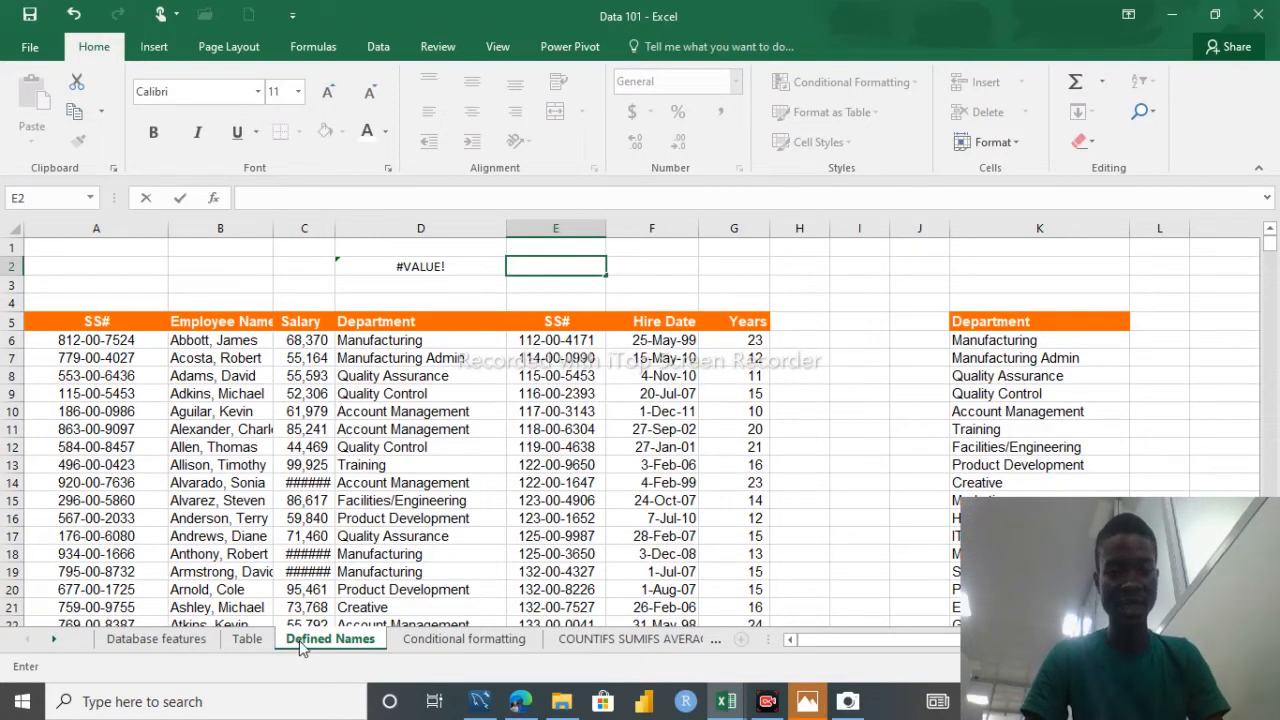
click(465, 266)
key(Delete)
Step: Add the salaries of both named ranges in E2 with the formula =SUM(Othello,LASU)
click(530, 262)
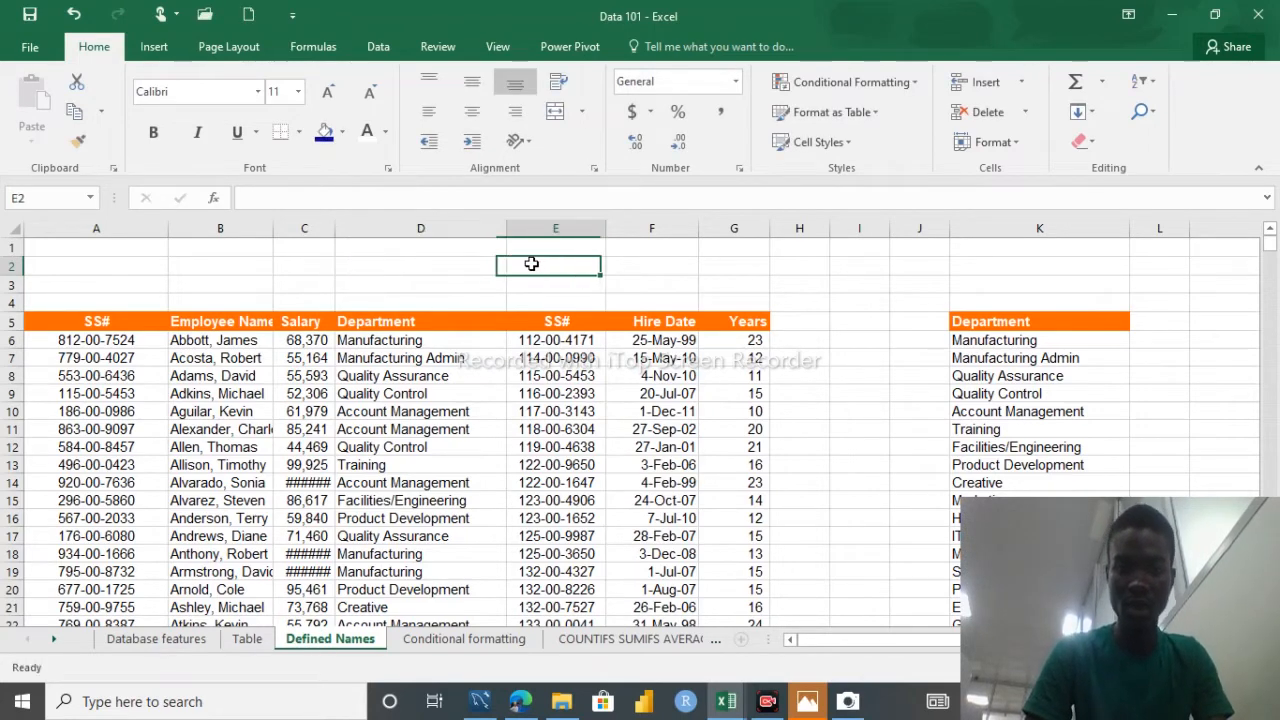
text(=SU)
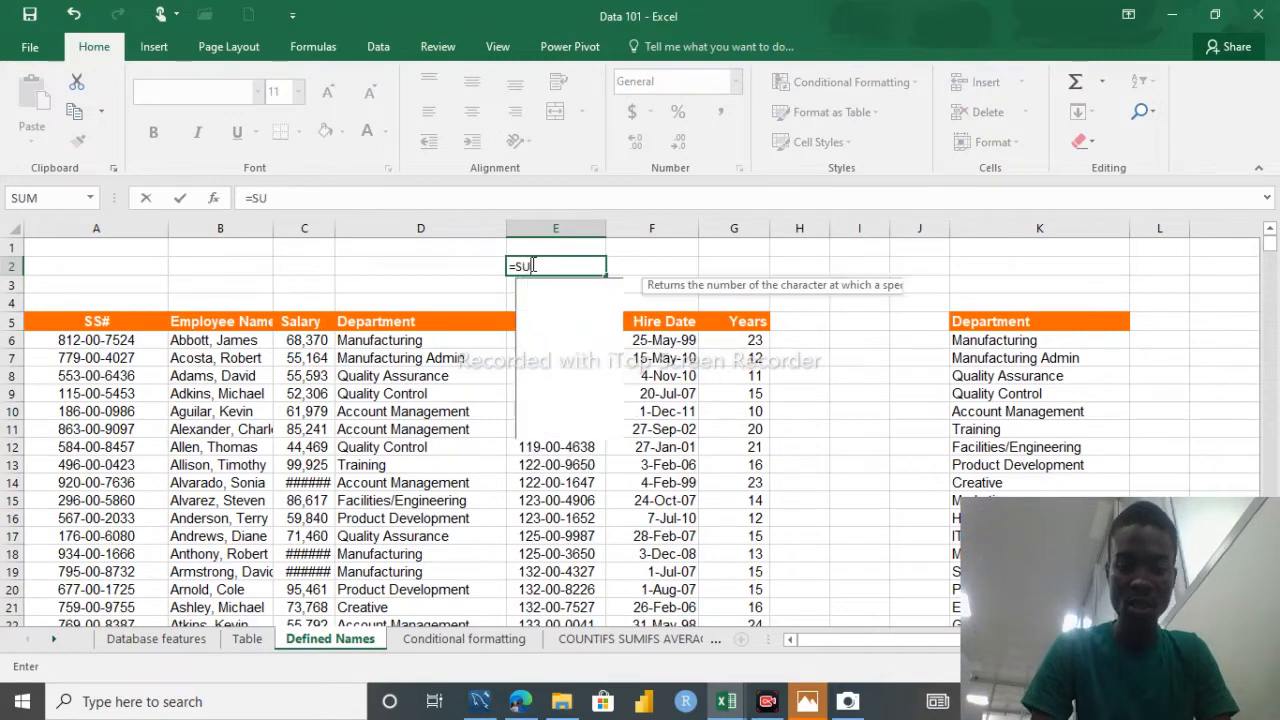
text(M(OTHELLO)
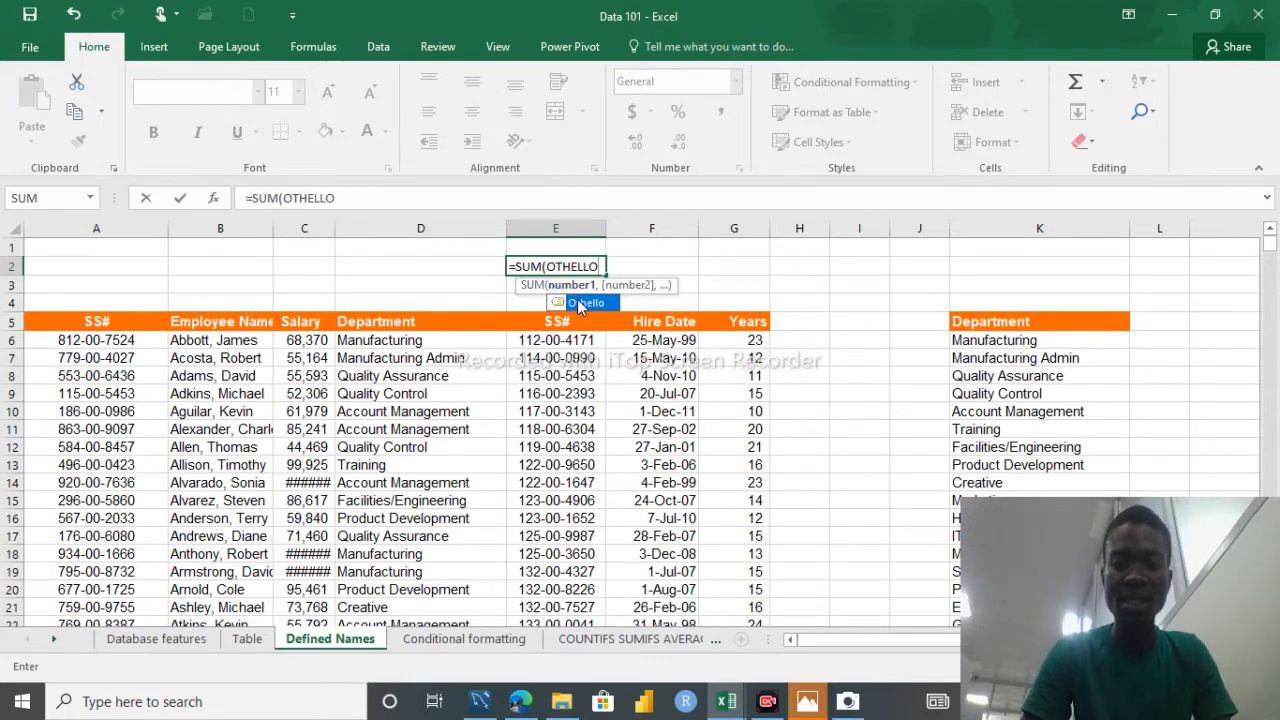
double_click(580, 303)
text(,)
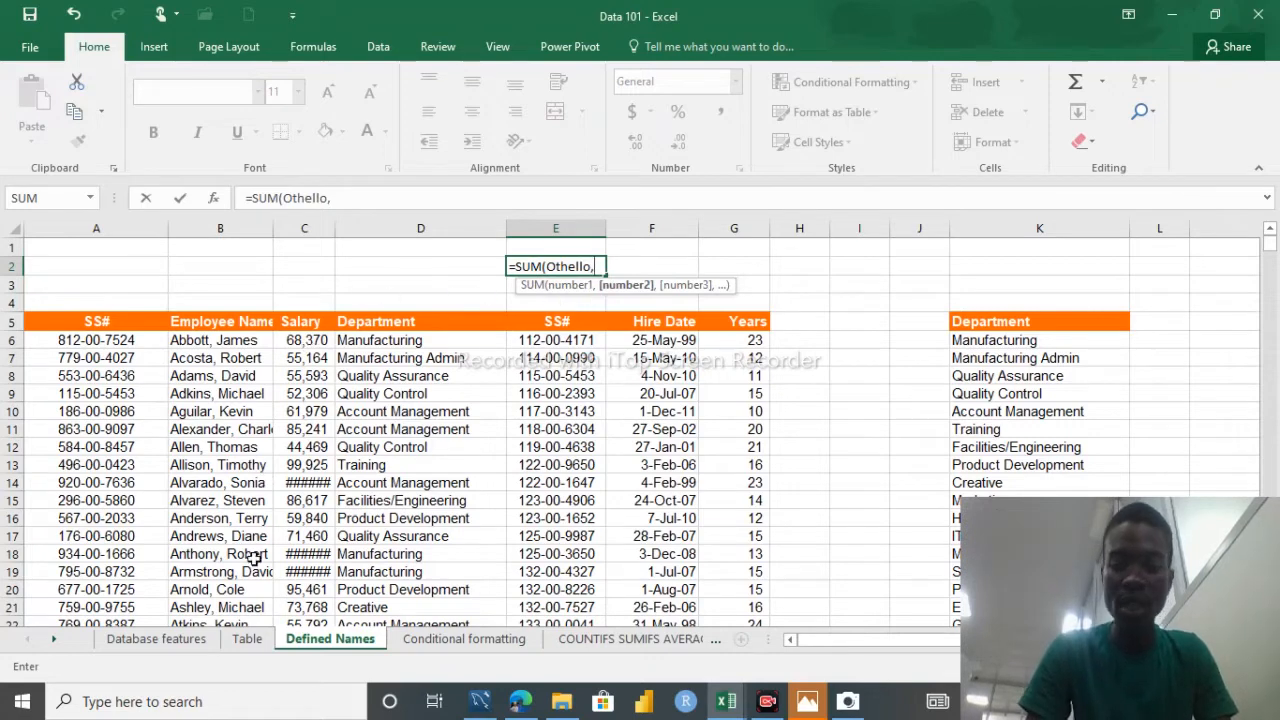
text(LASU)
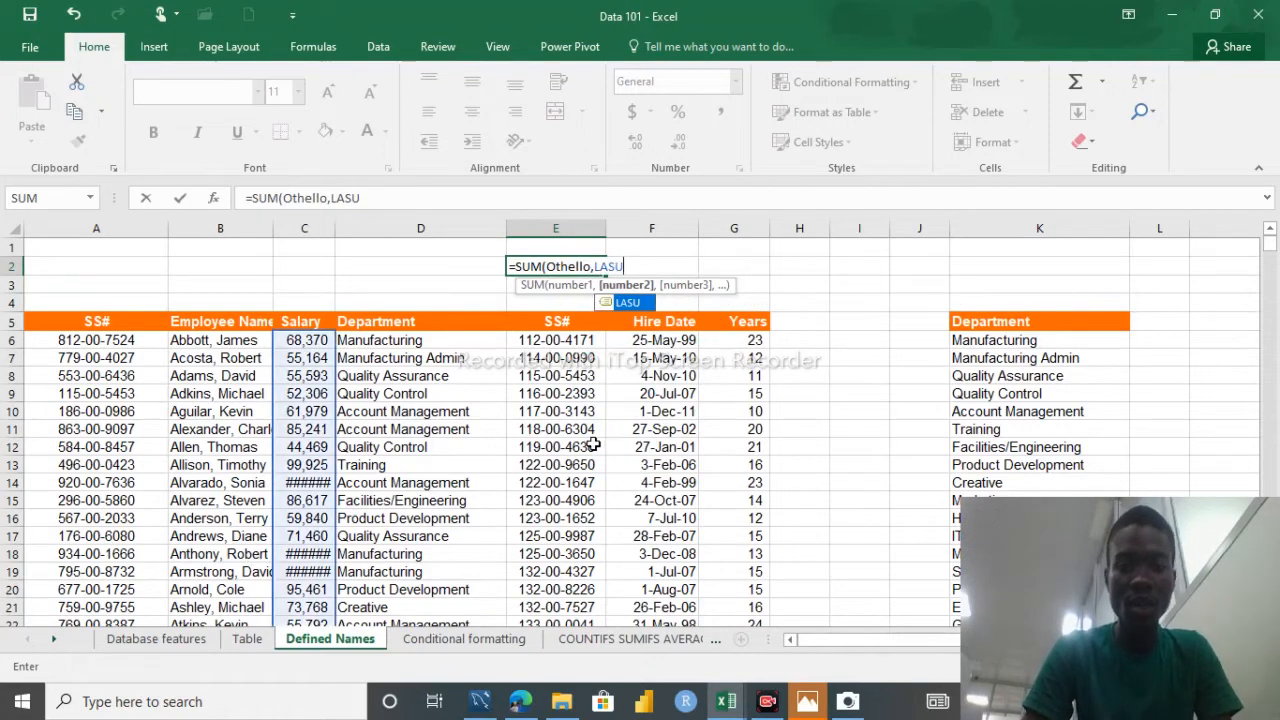
click(621, 306)
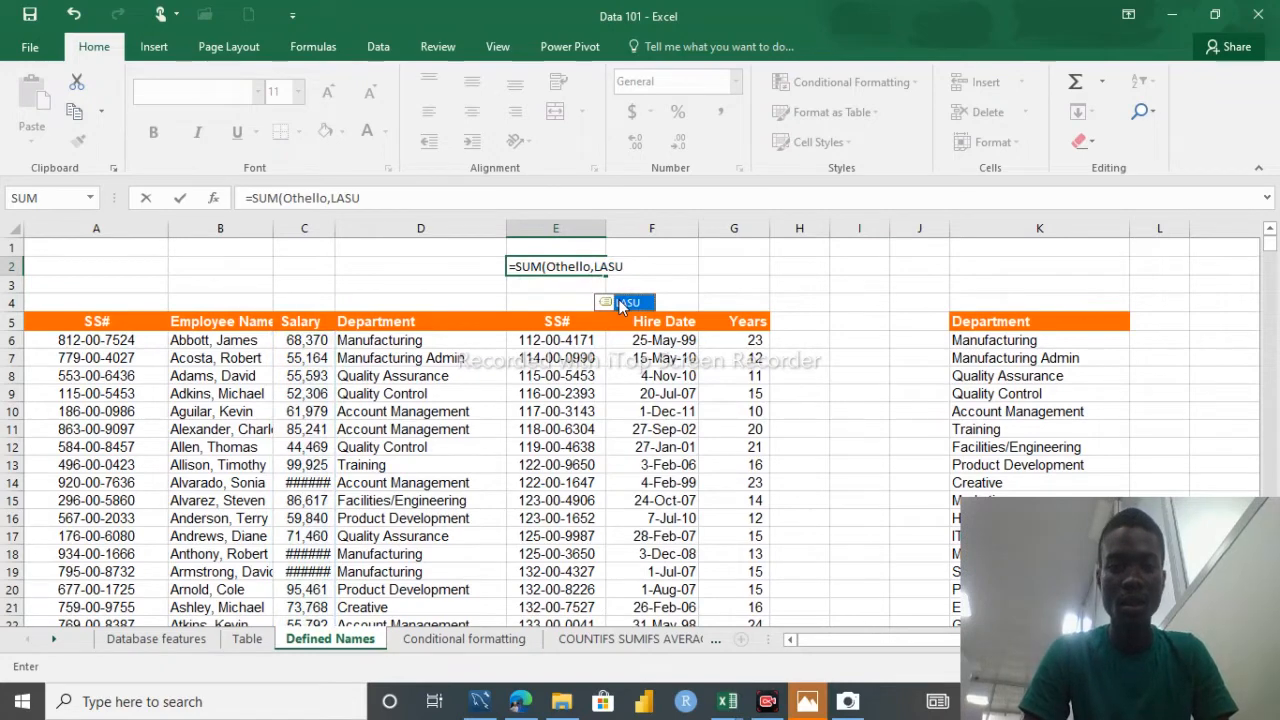
double_click(621, 303)
text())
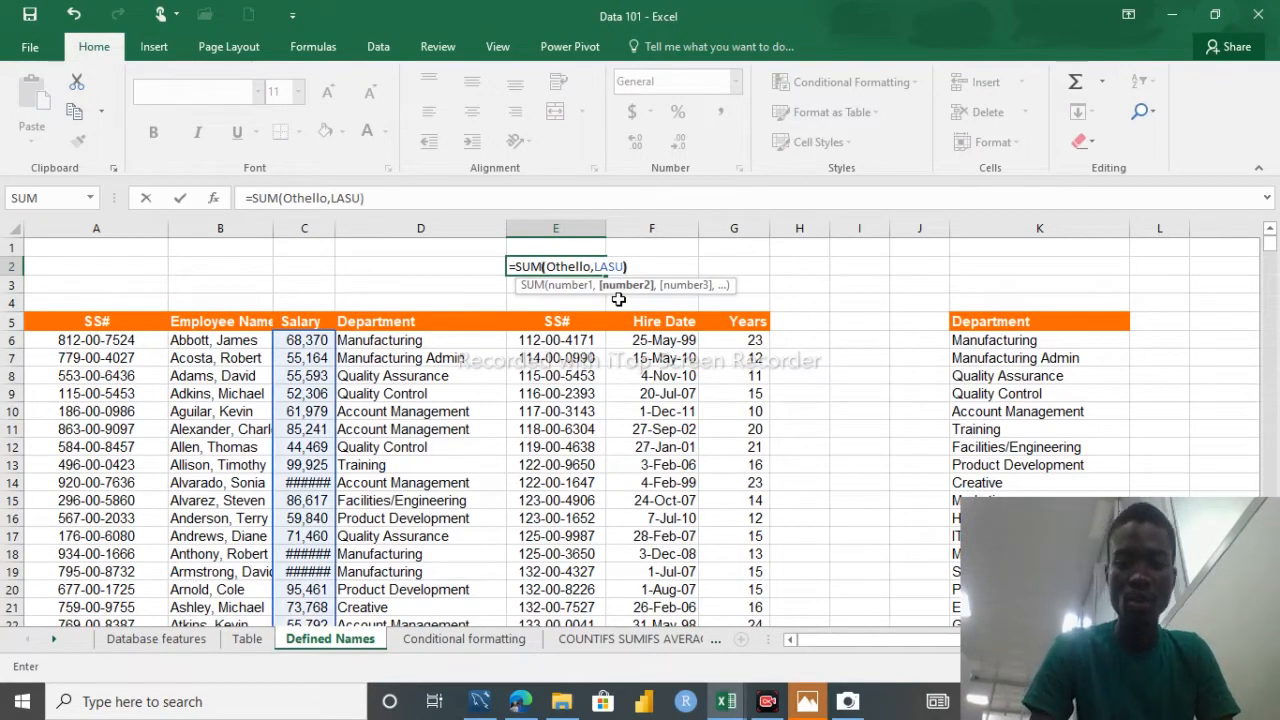
key(Return)
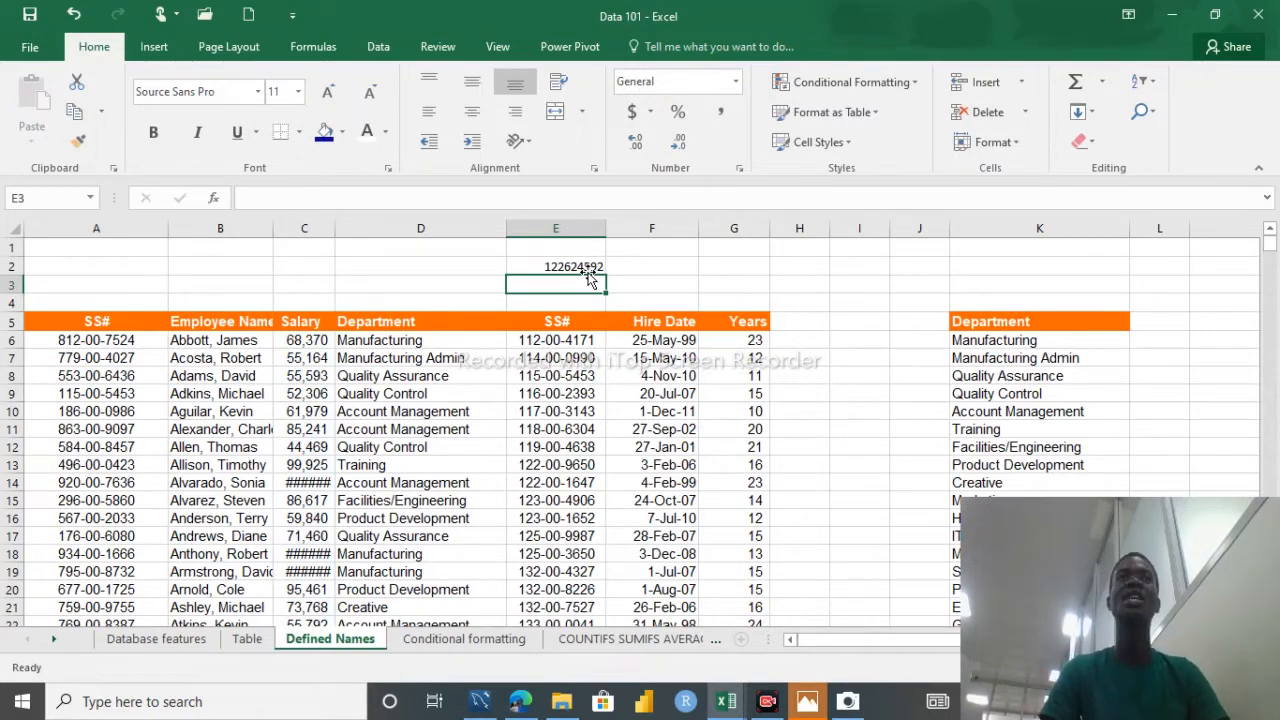
click(796, 267)
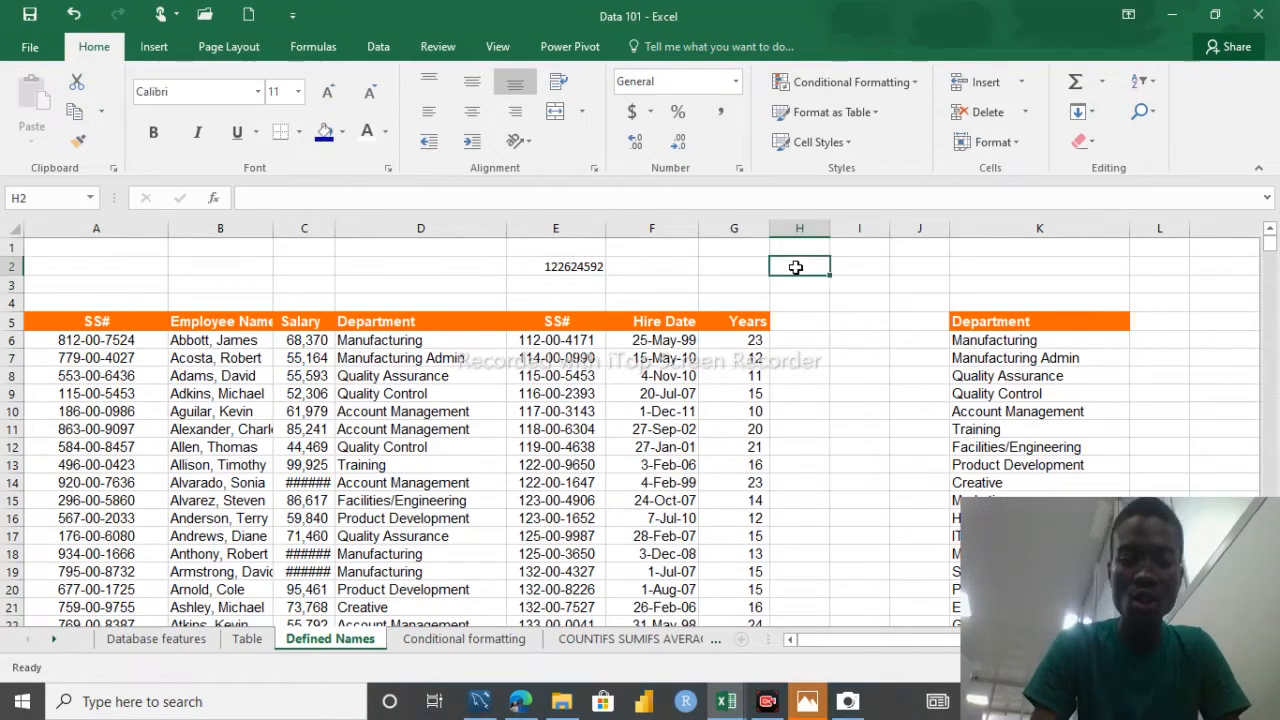
text(()
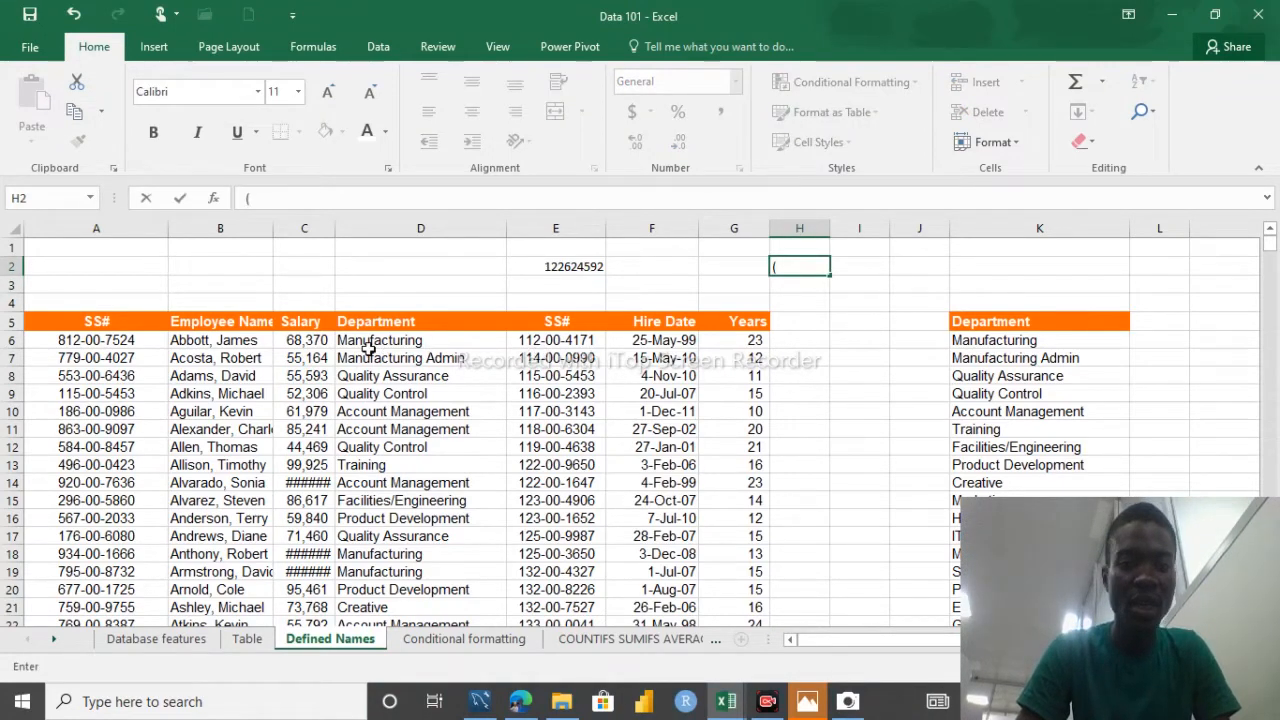
click(322, 341)
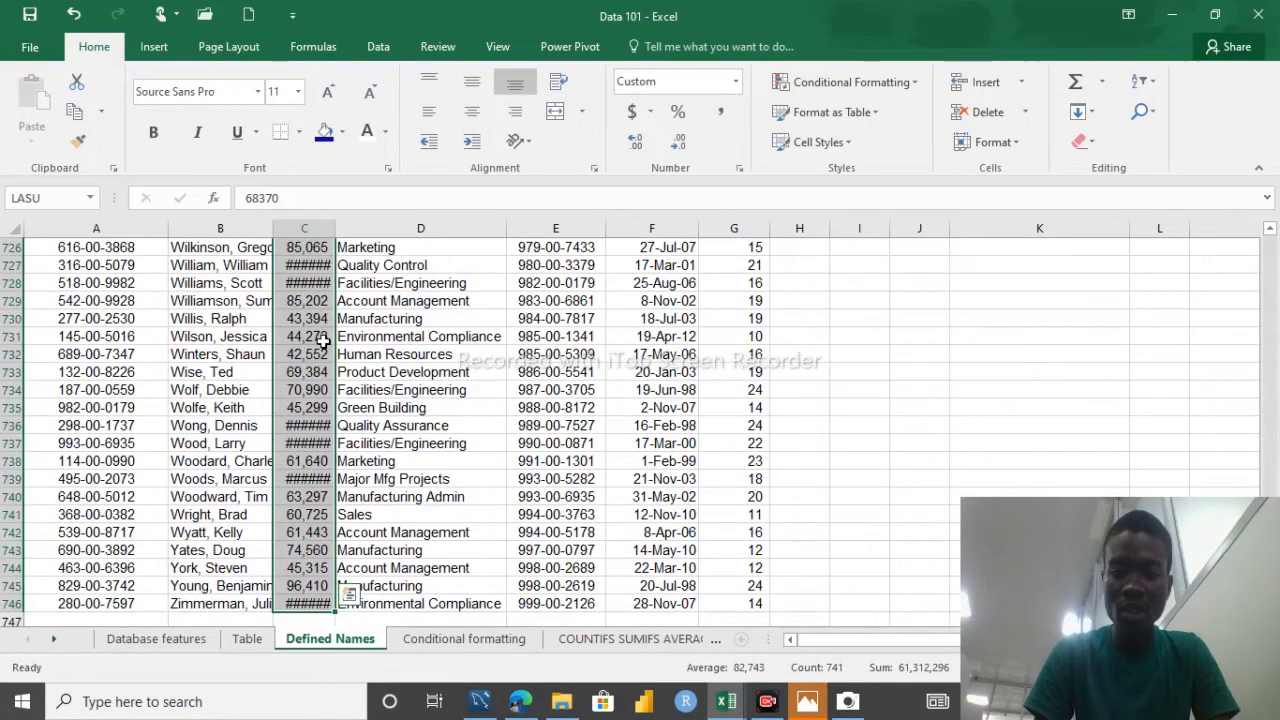
key(ctrl+q)
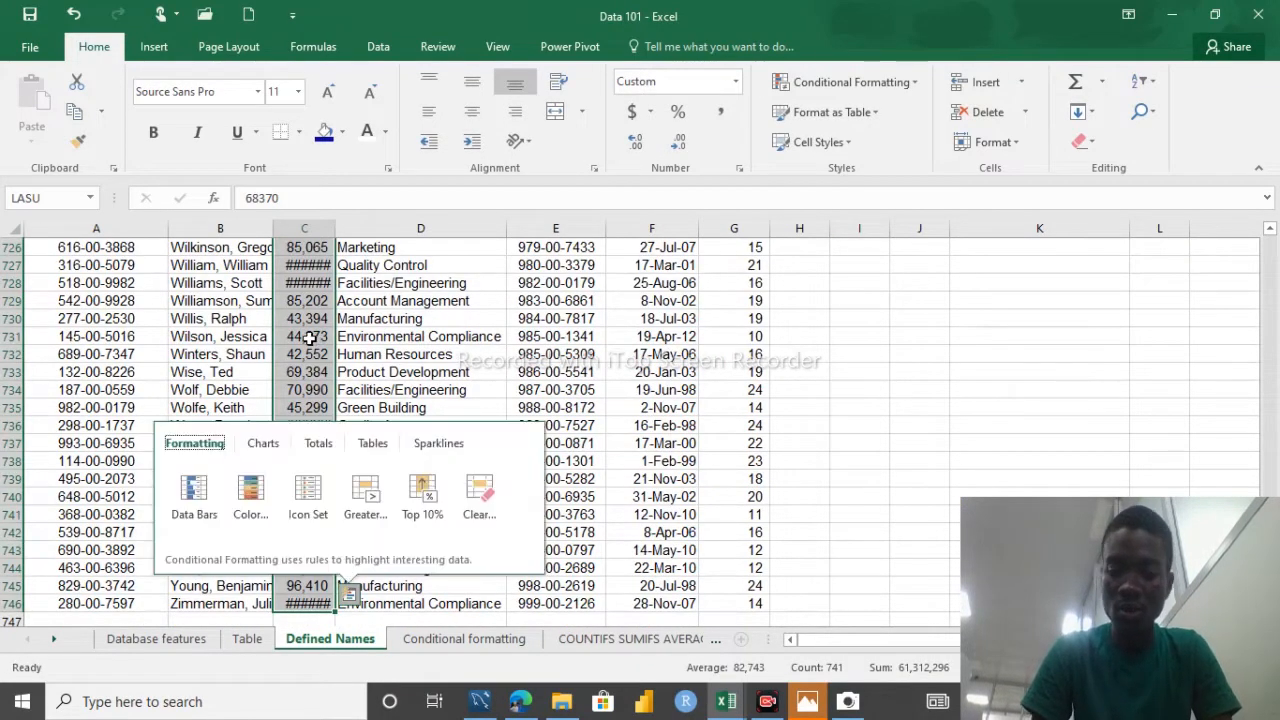
key(Escape)
click(310, 337)
key(ctrl+Up)
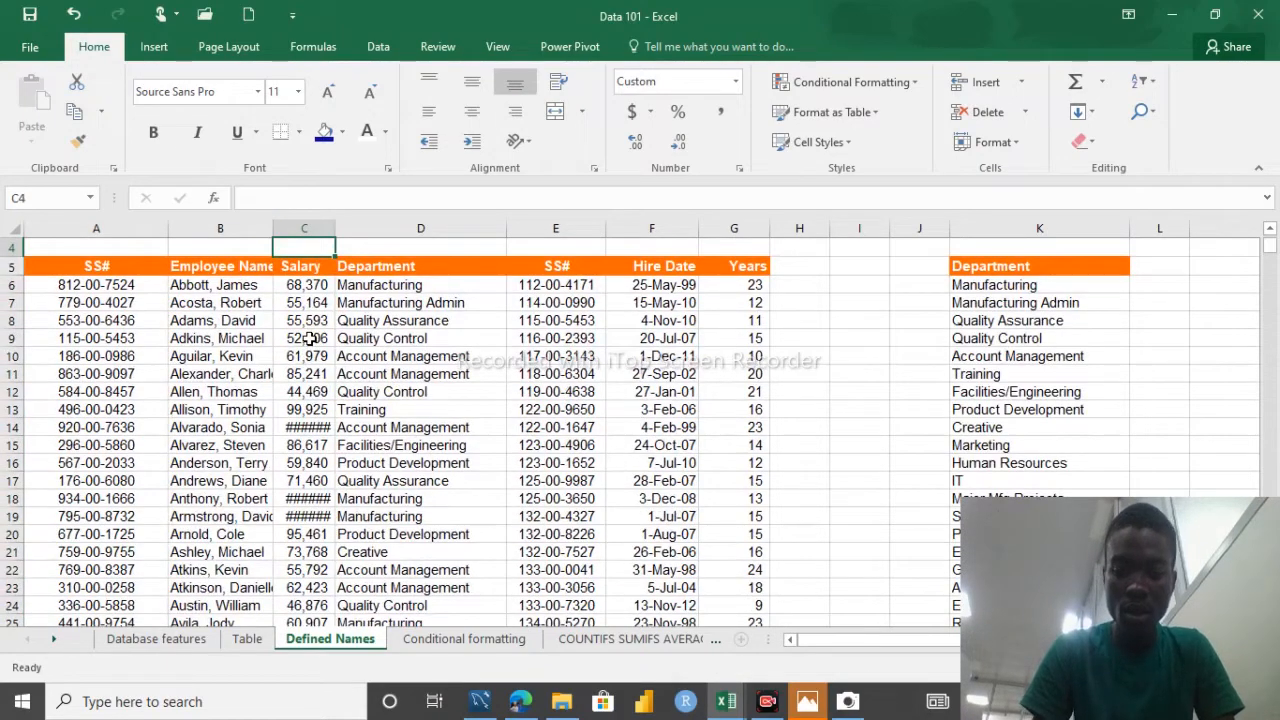
key(ctrl+Up)
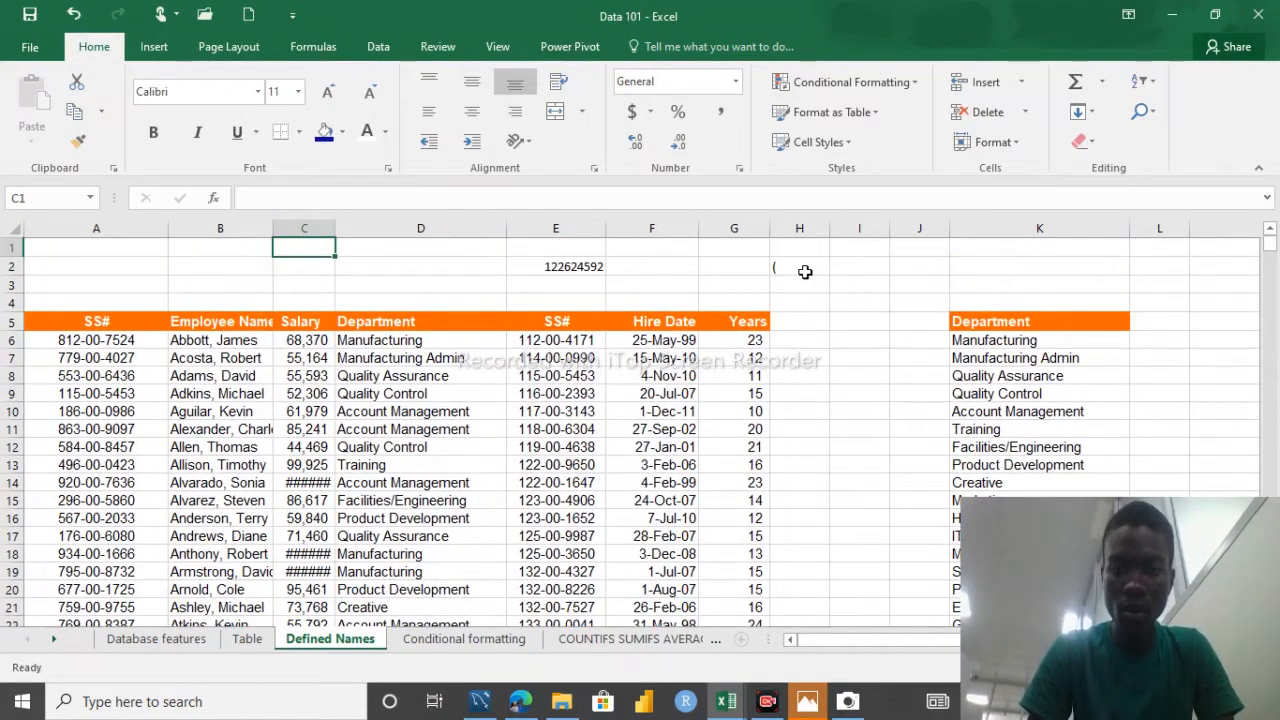
Step: Add the salaries in C6:C13 to the named range Othello in H2 with the formula =SUM(C6:C13,Othello)
click(805, 272)
text(=)
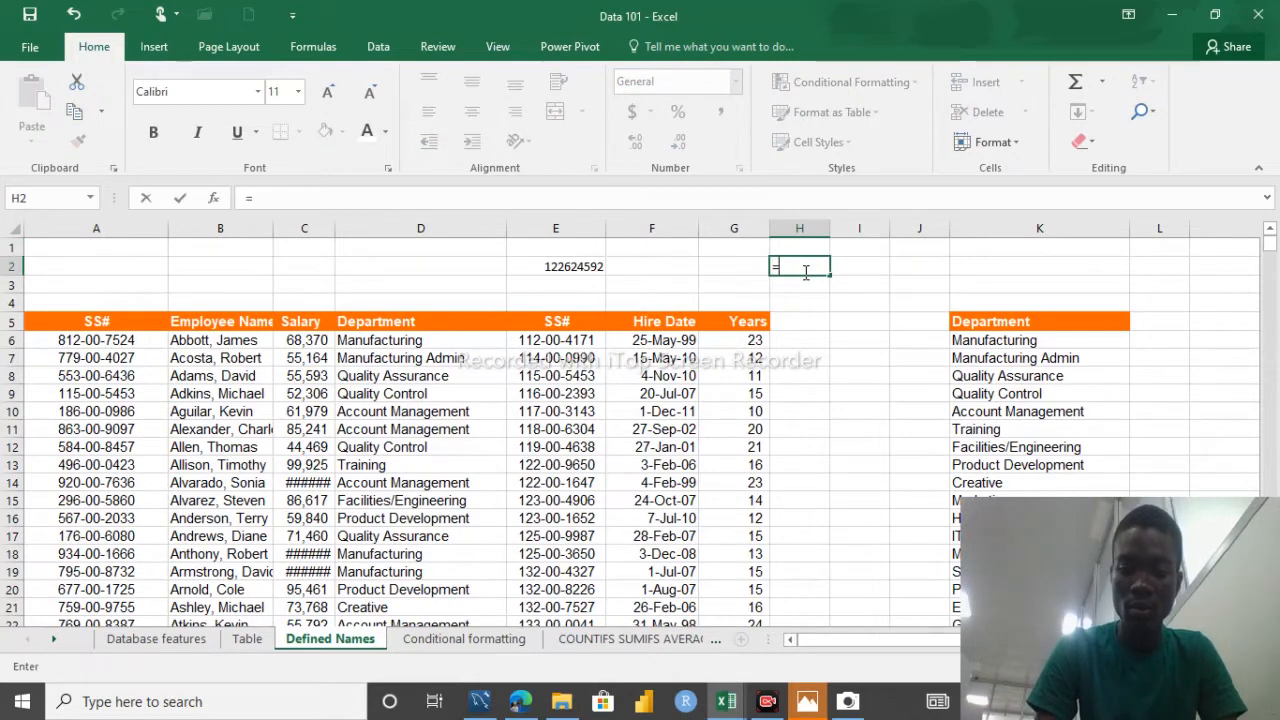
text(SUM()
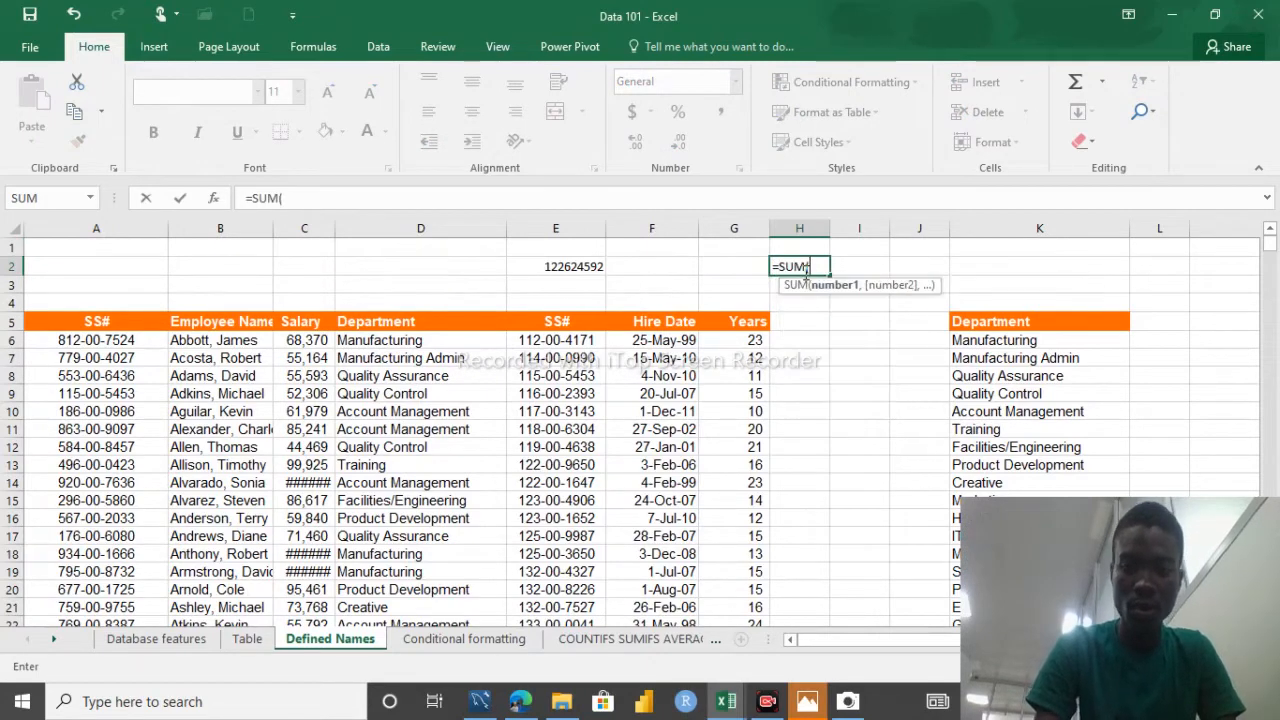
drag(292, 345, 310, 468)
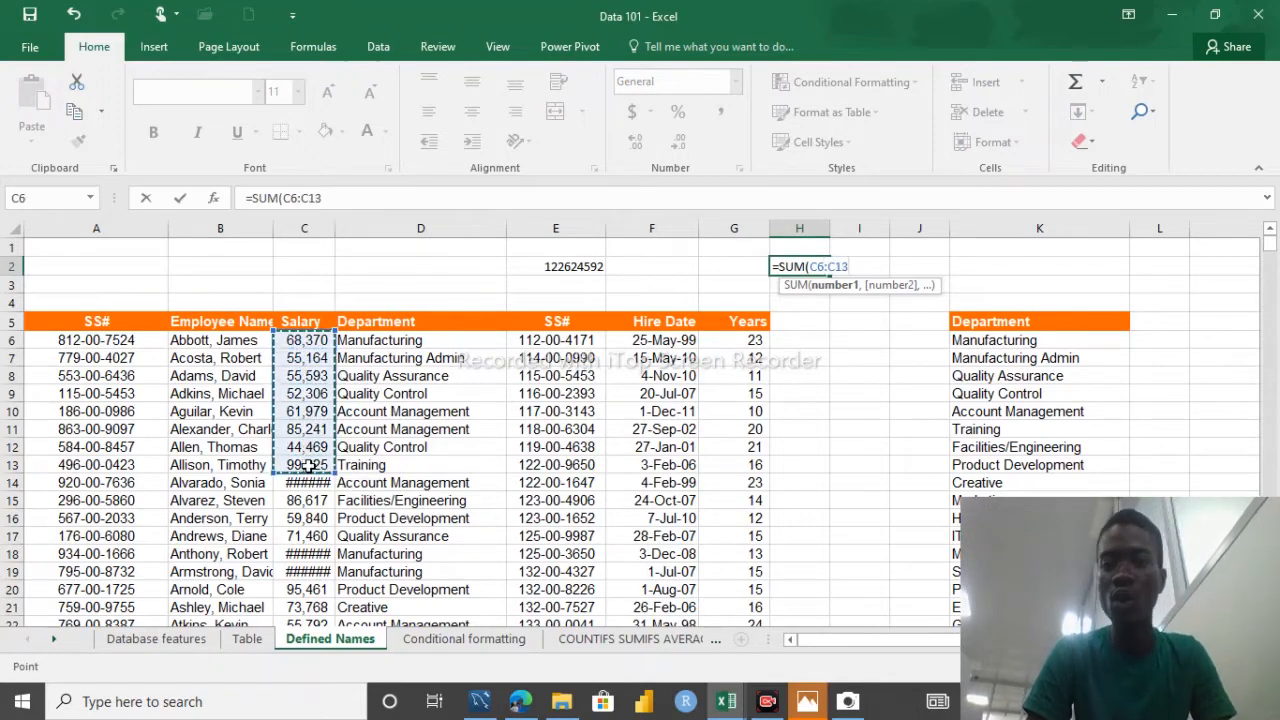
text(,)
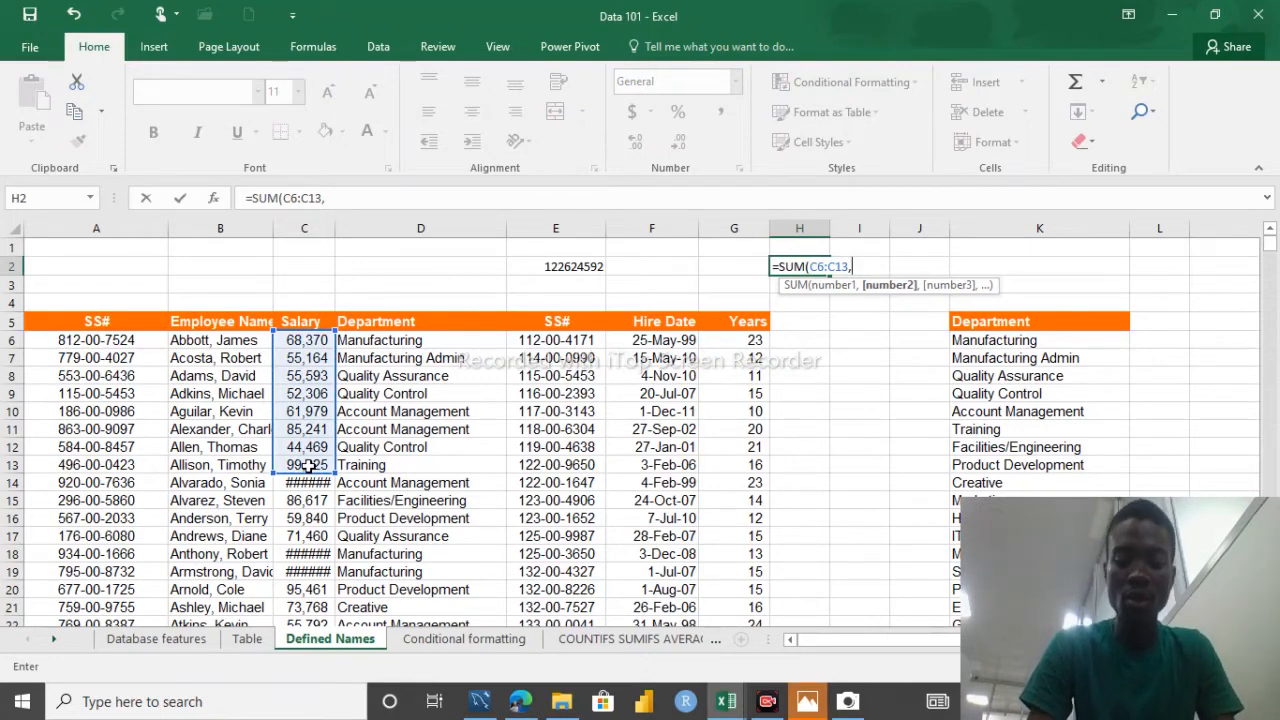
text(OTHELLO)
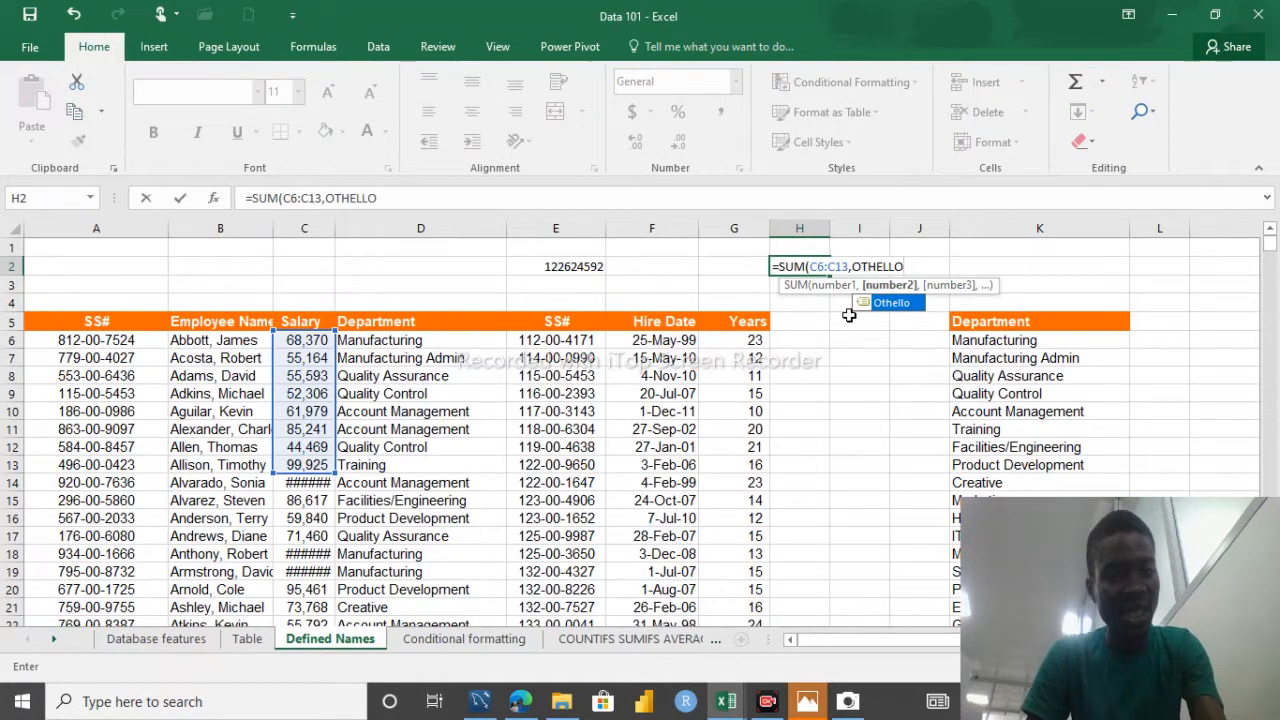
double_click(891, 303)
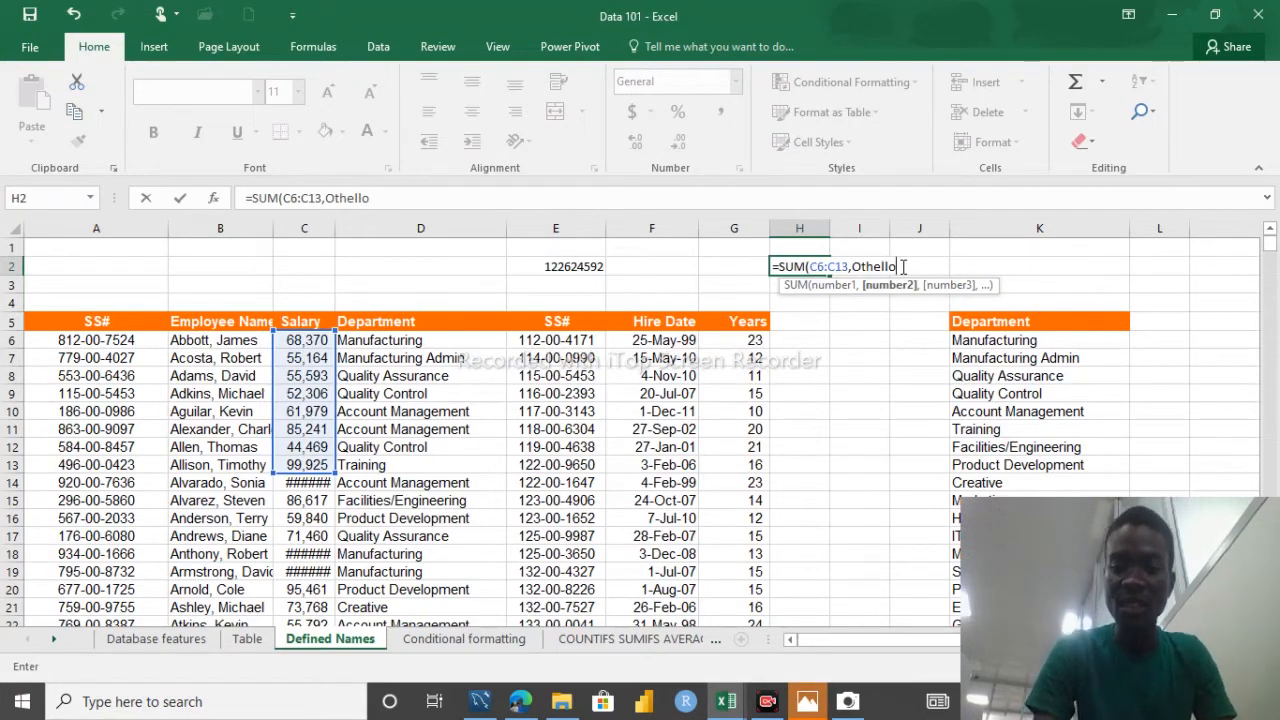
text())
key(Return)
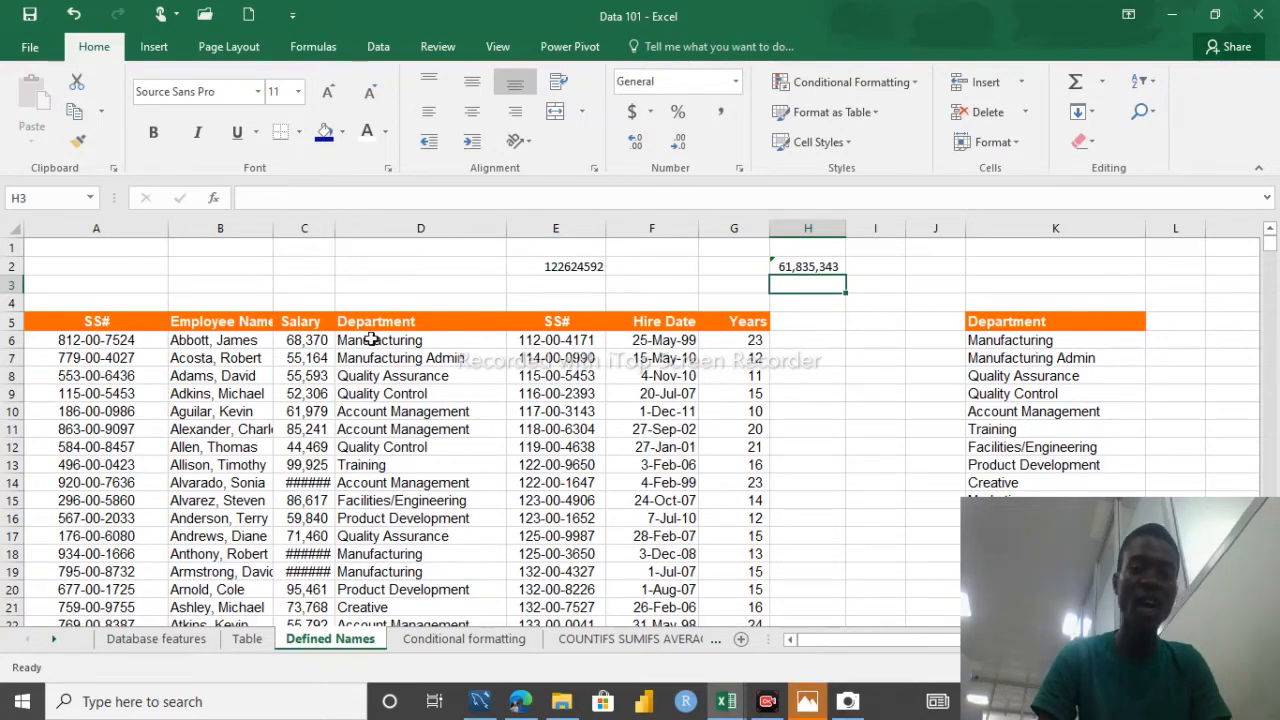
Step: Fit the width of the Salary column C on Defined Names to its contents so every salary displays
click(332, 228)
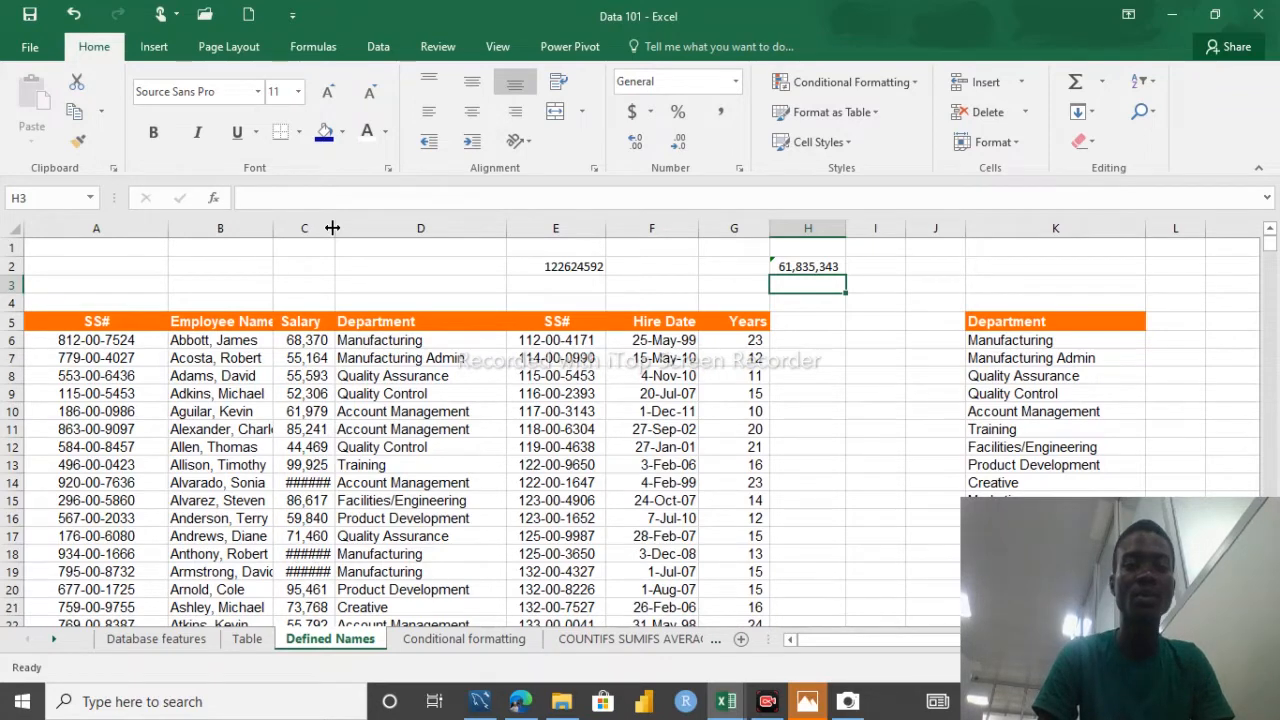
double_click(332, 228)
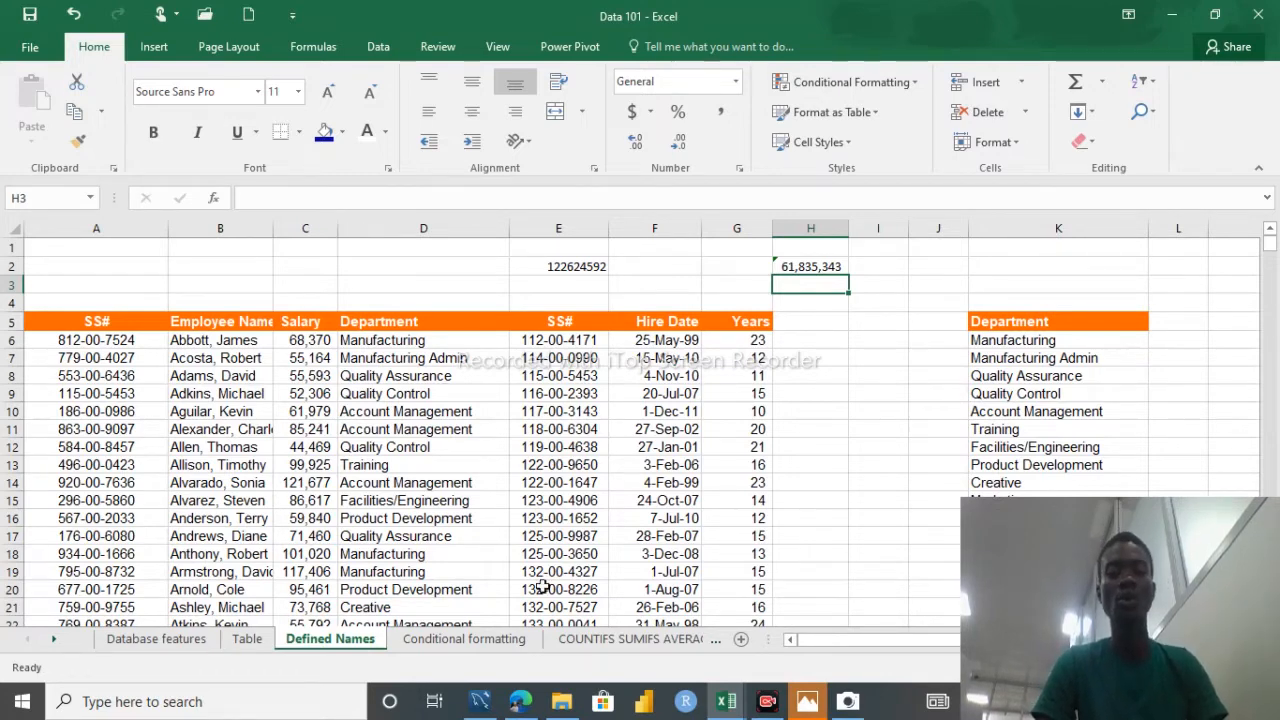
Step: Look over the calculations on Database features and the employee data on Conditional formatting from its first column
click(182, 643)
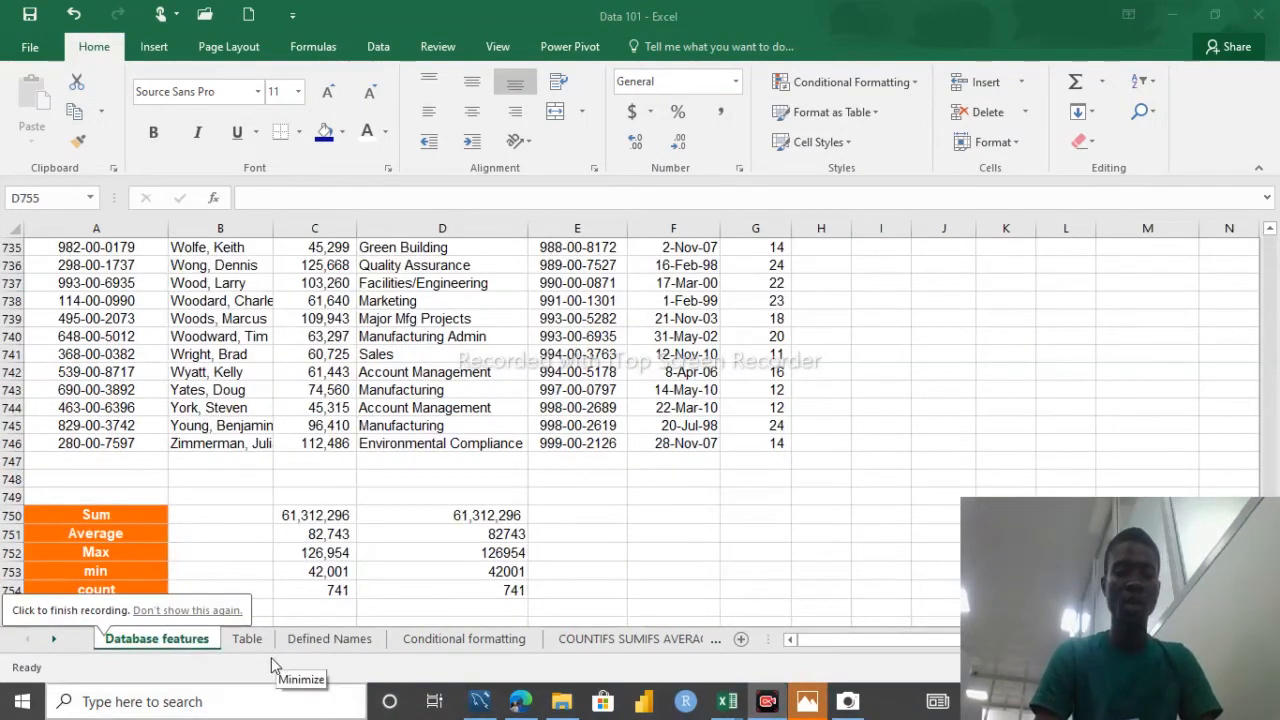
click(271, 657)
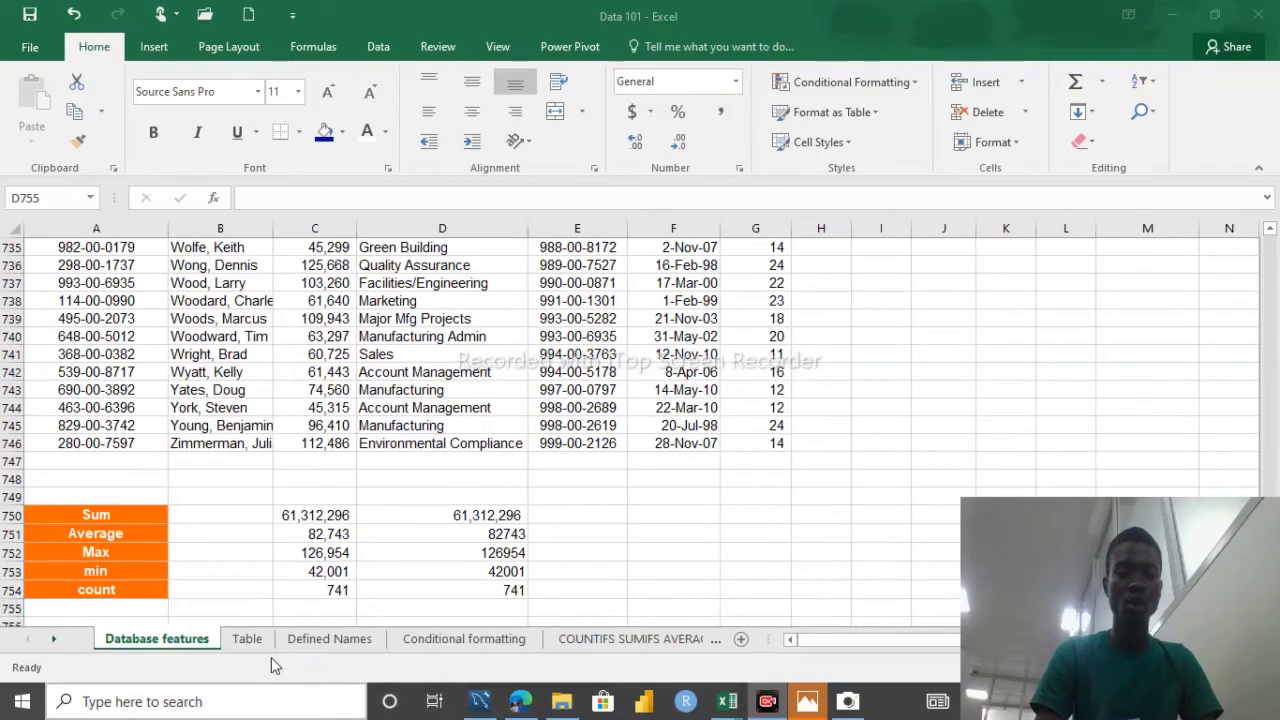
click(418, 645)
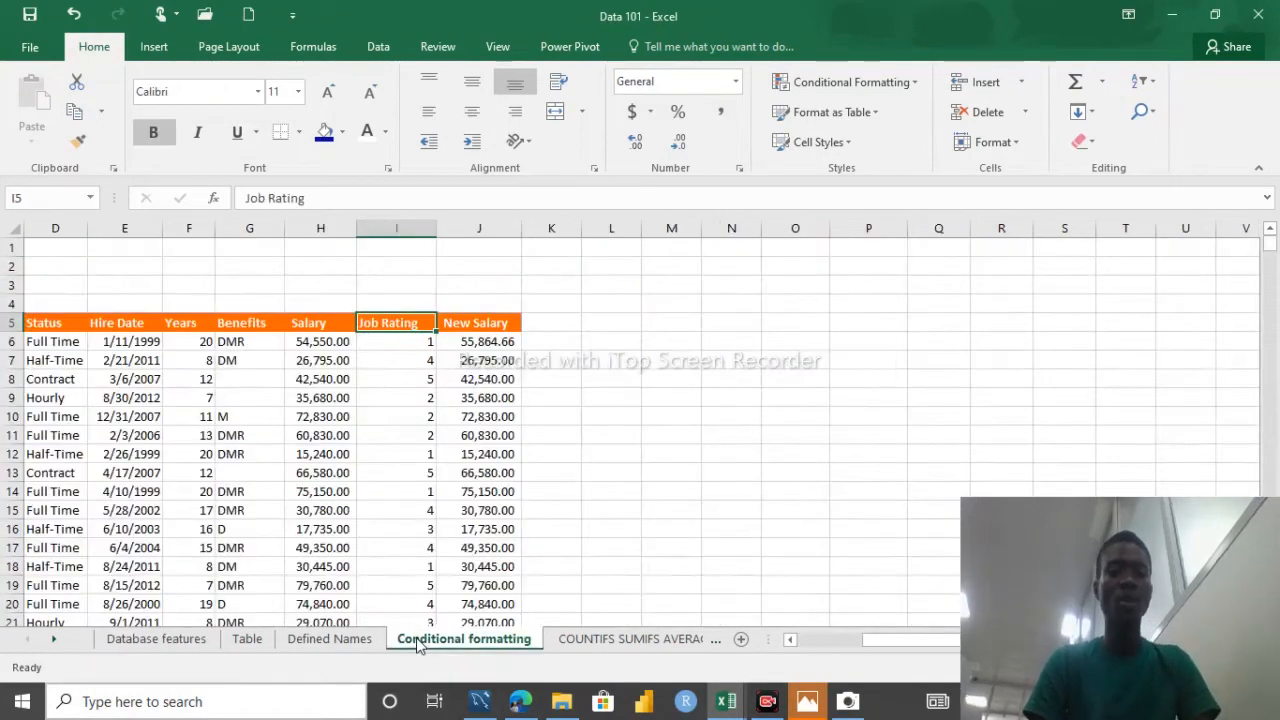
click(150, 398)
key(Home)
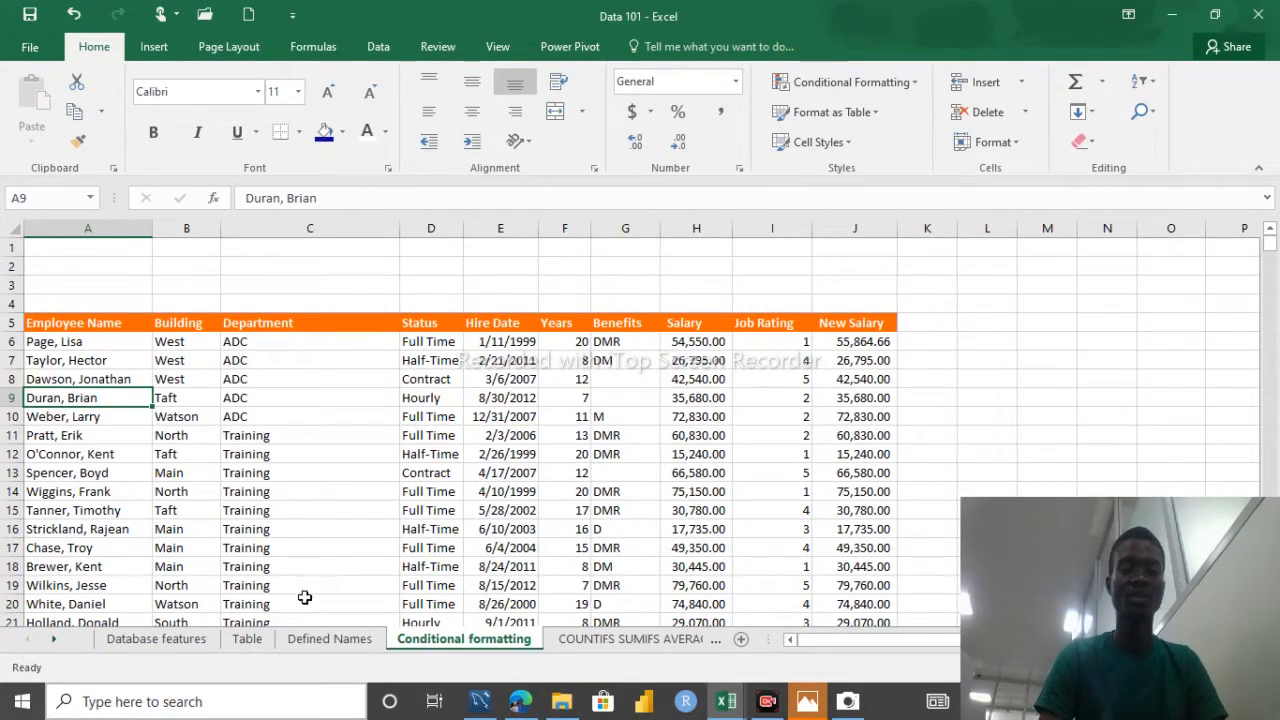
Step: Format the student data A3:D7 on the Table sheet as a table with headers, using a light style with a blue header
click(245, 640)
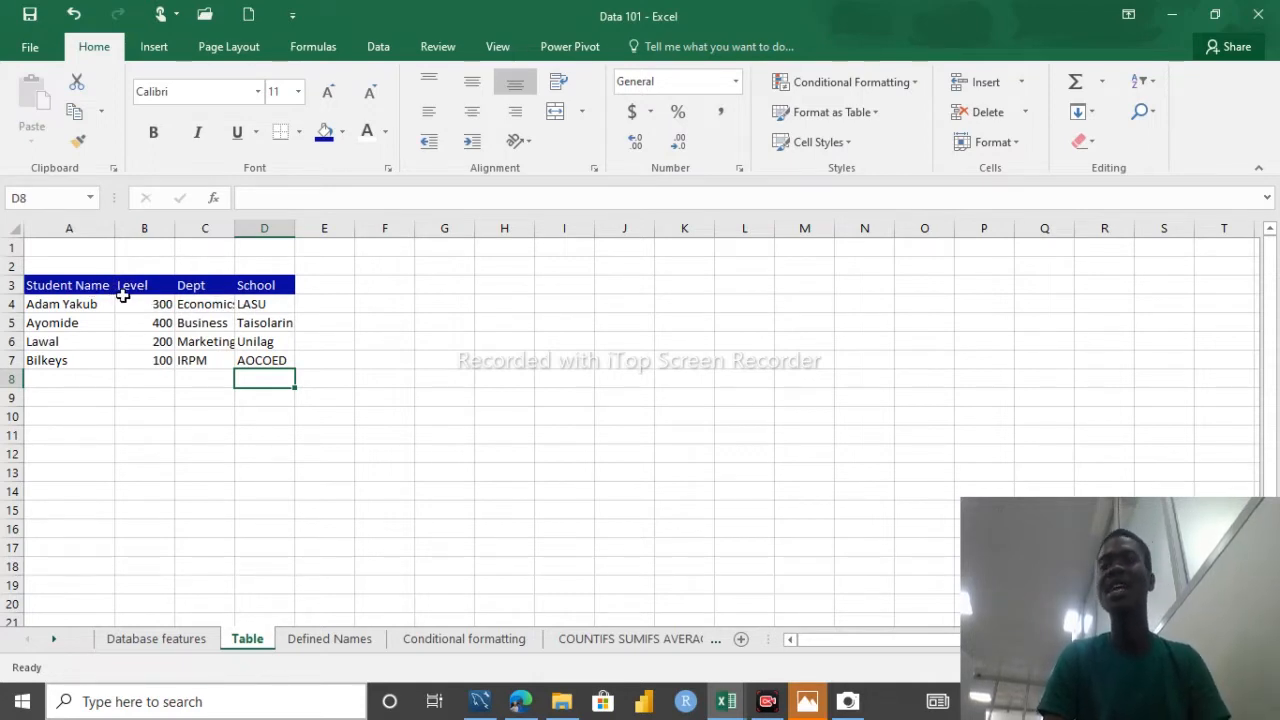
click(36, 287)
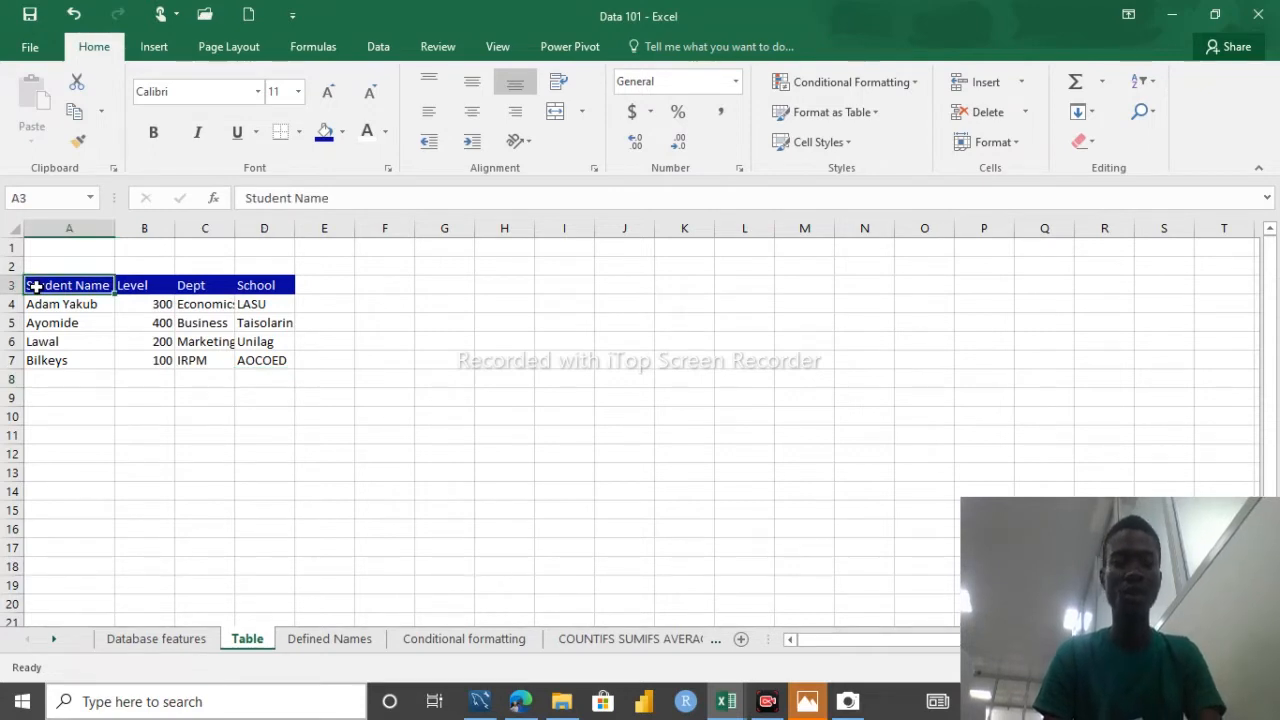
key(ctrl+shift+Right)
key(ctrl+shift+Down)
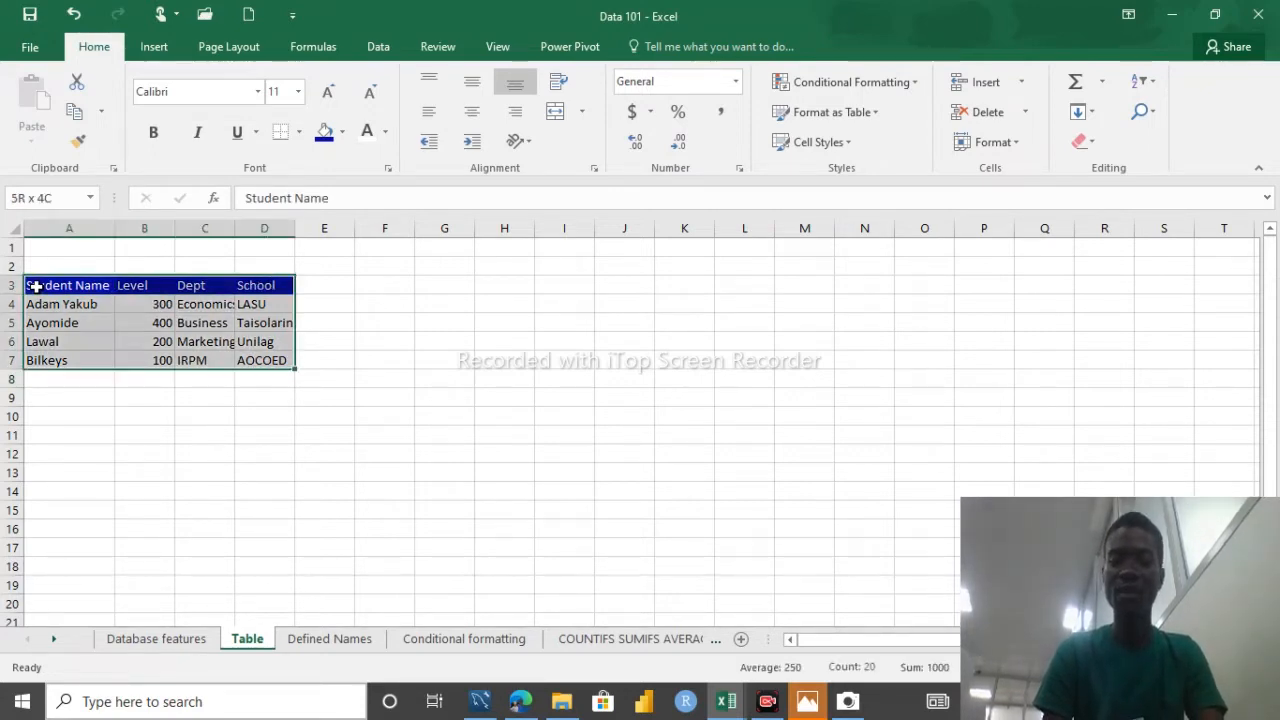
click(829, 114)
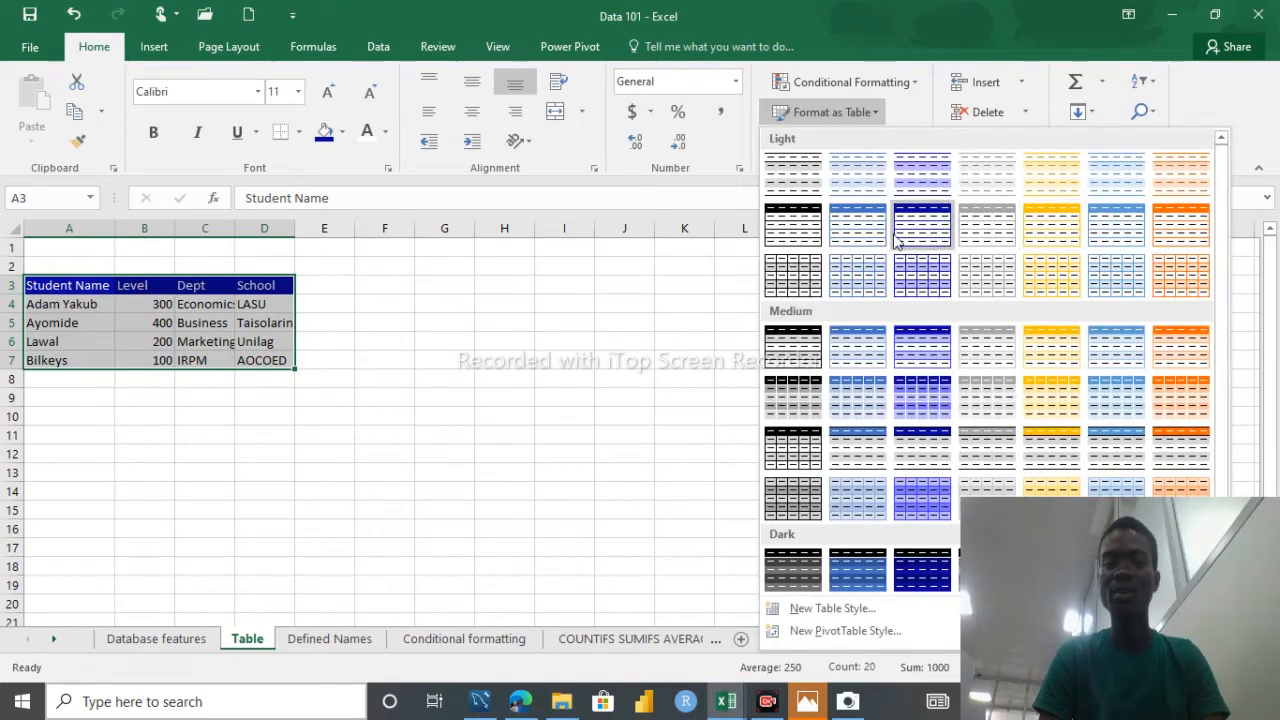
click(1130, 232)
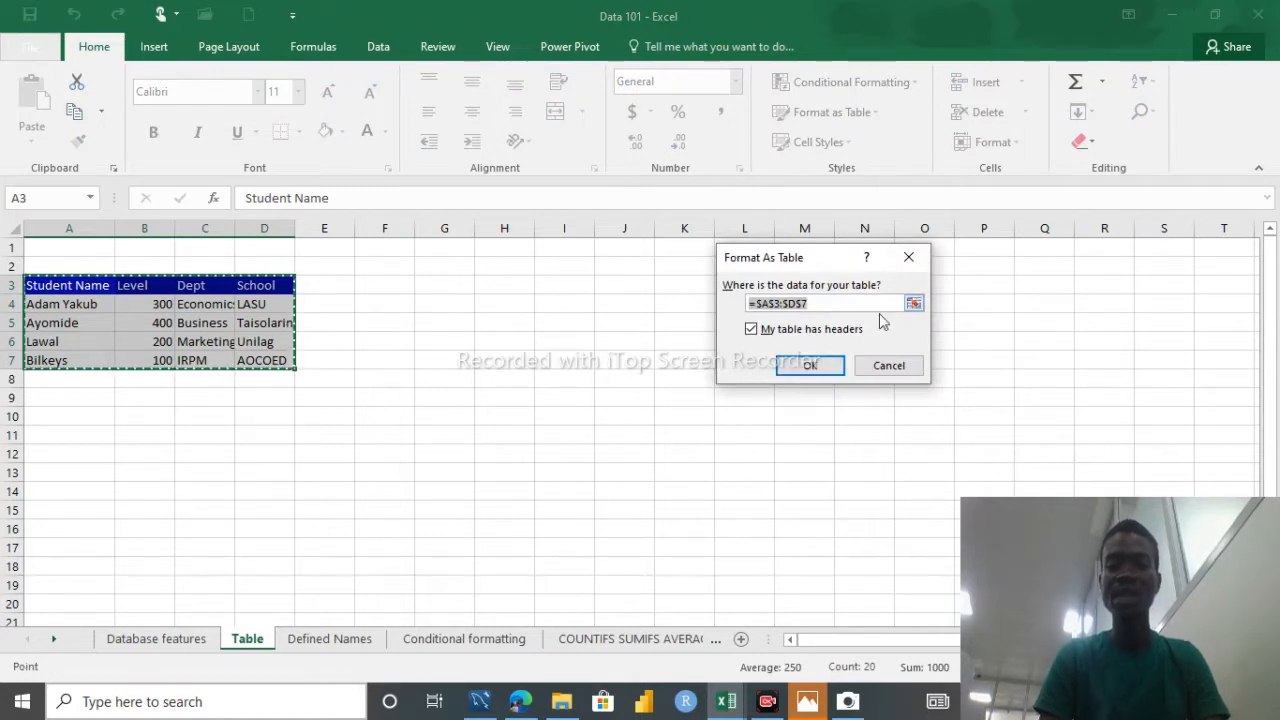
click(810, 367)
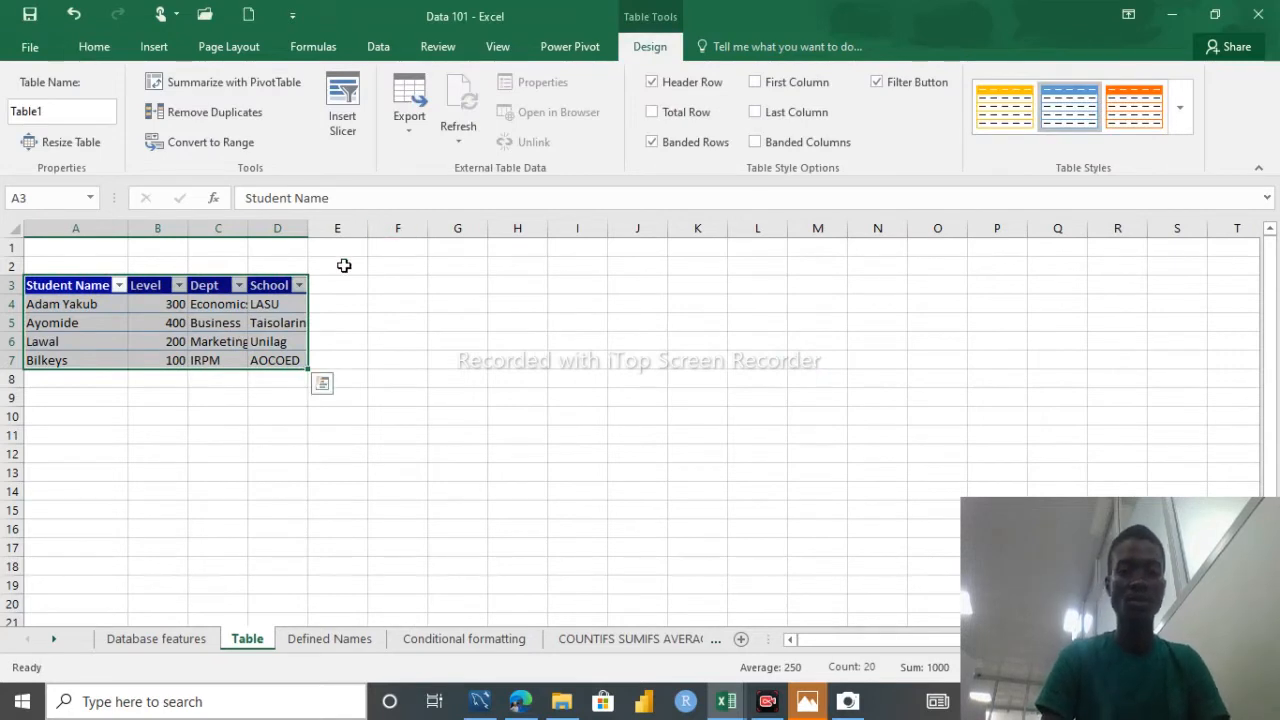
click(343, 264)
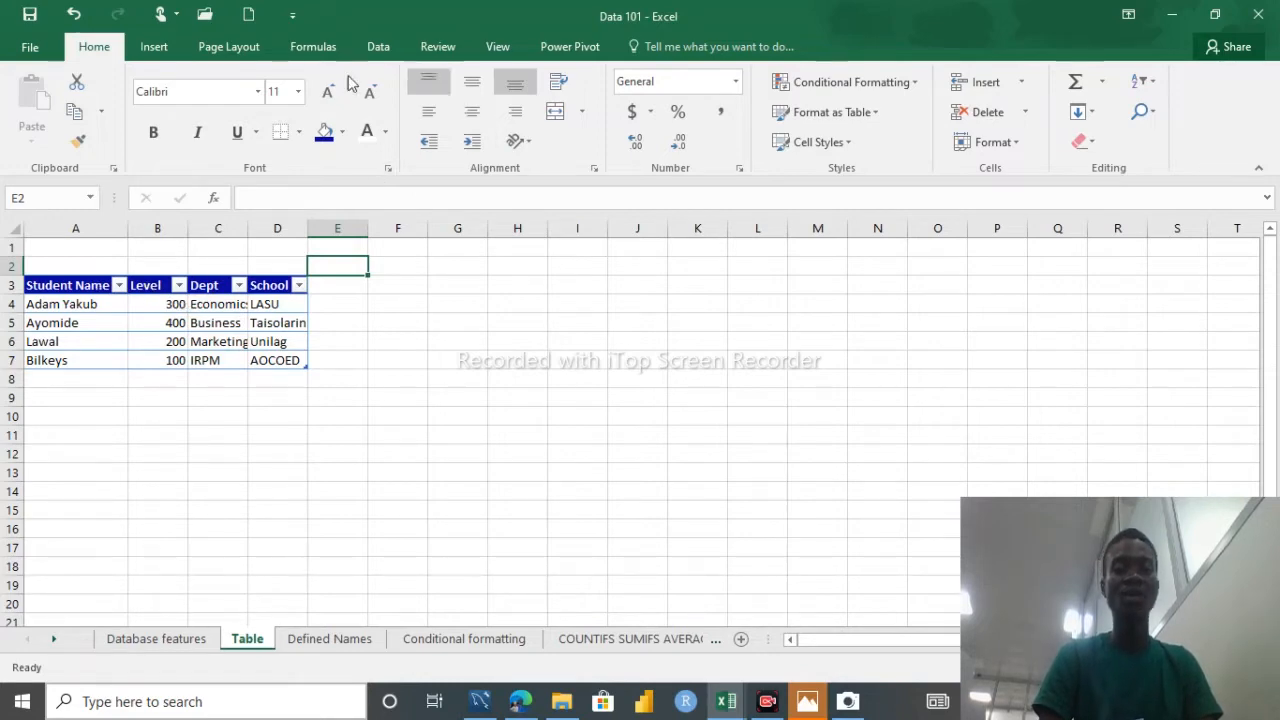
Step: Turn off the filter buttons in the student table's header row
click(204, 286)
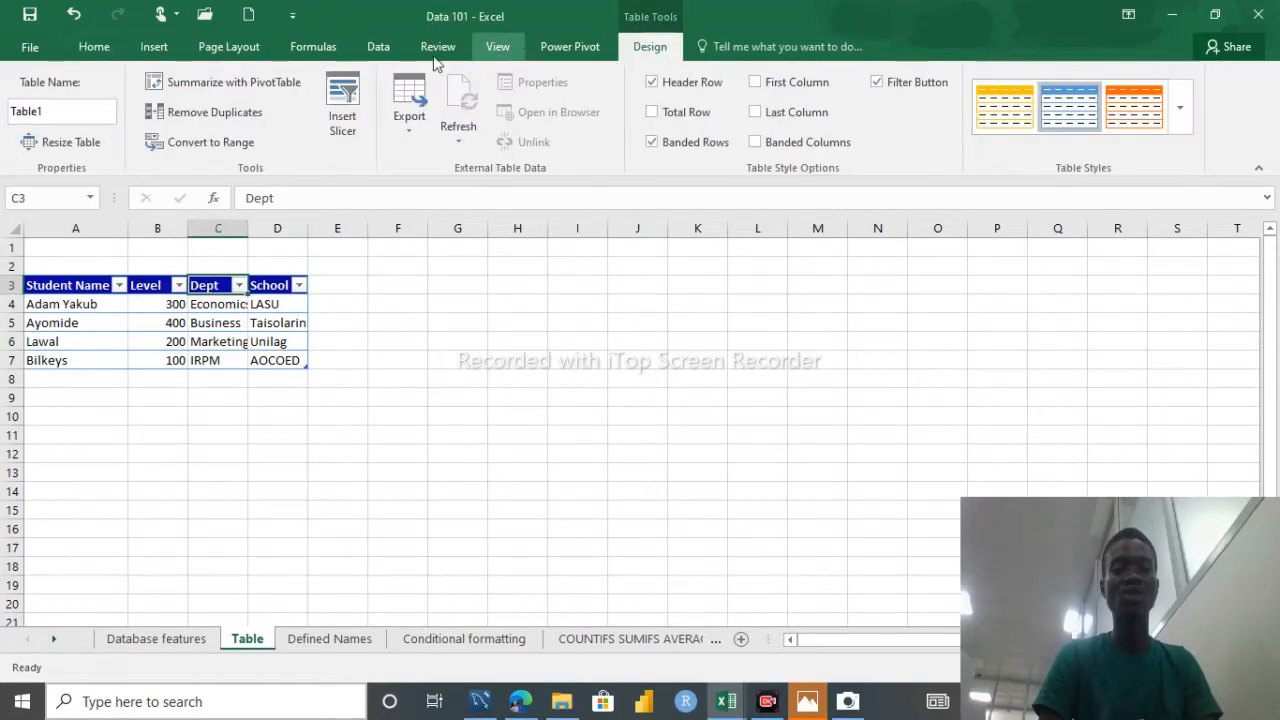
click(379, 47)
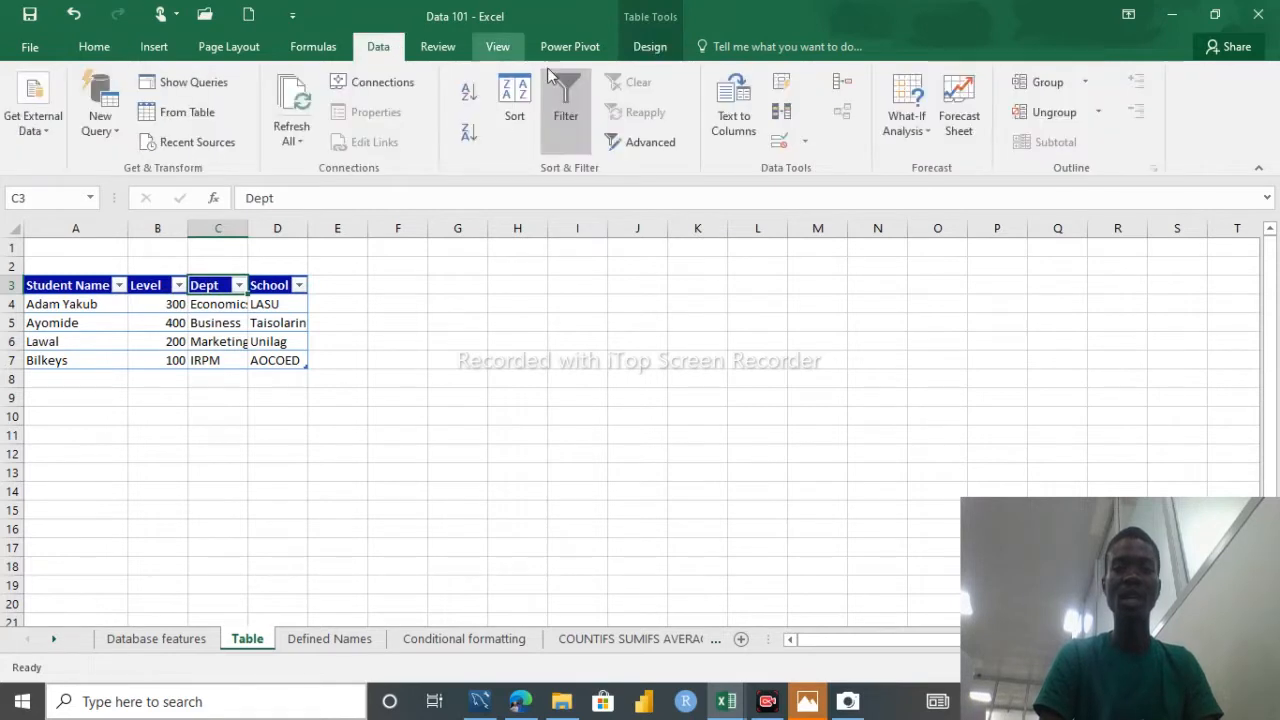
click(567, 100)
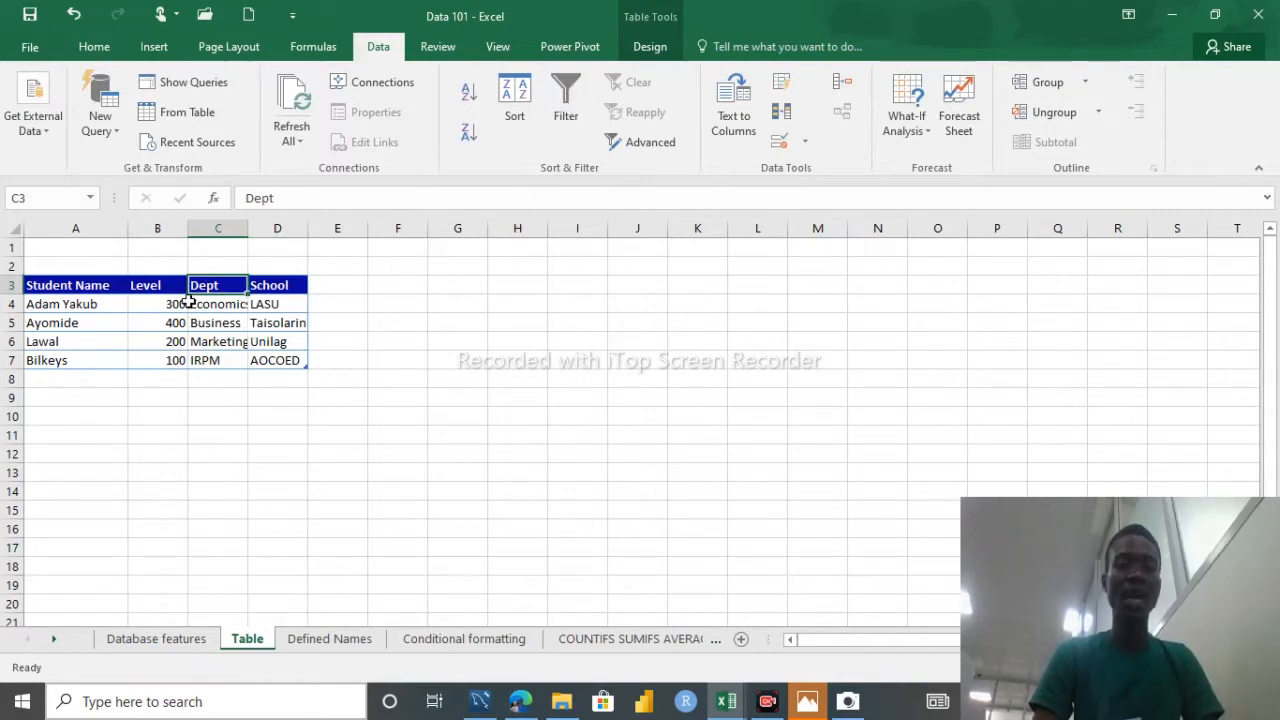
Step: Apply an orange banded style from the Medium group to the whole student table A3:D7
click(68, 285)
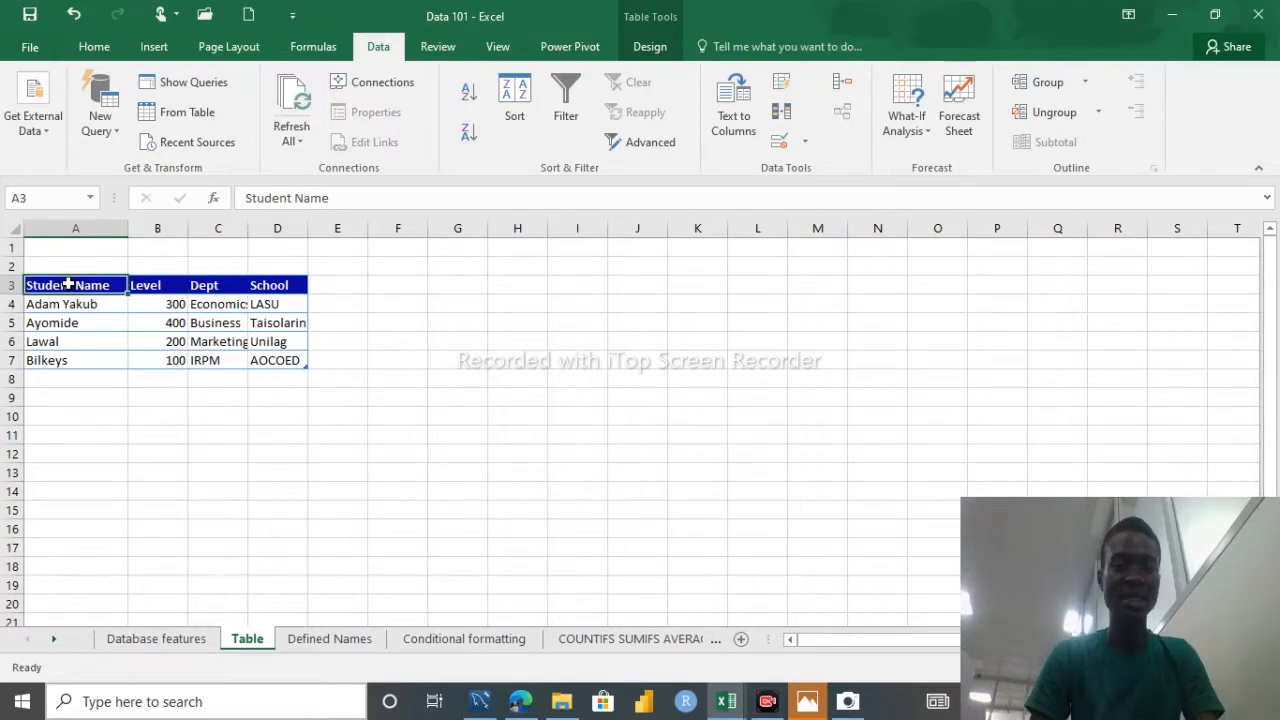
key(ctrl+shift+Right)
key(ctrl+shift+Down)
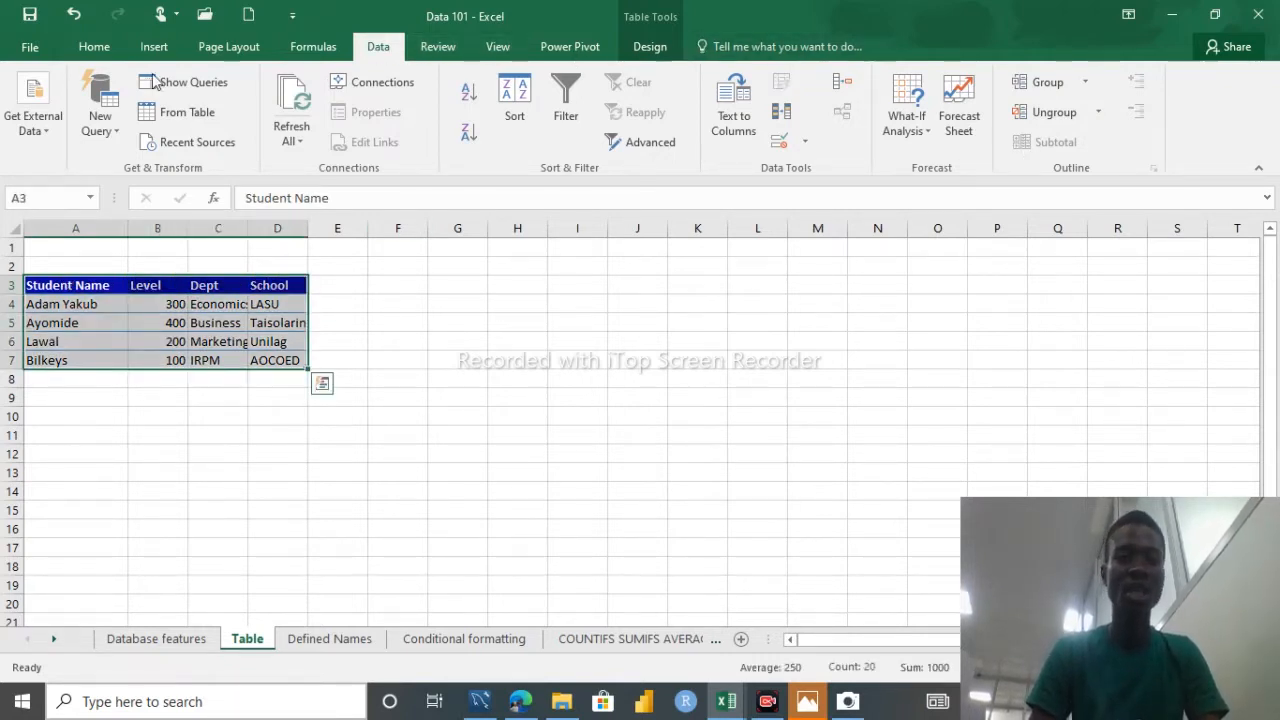
click(95, 47)
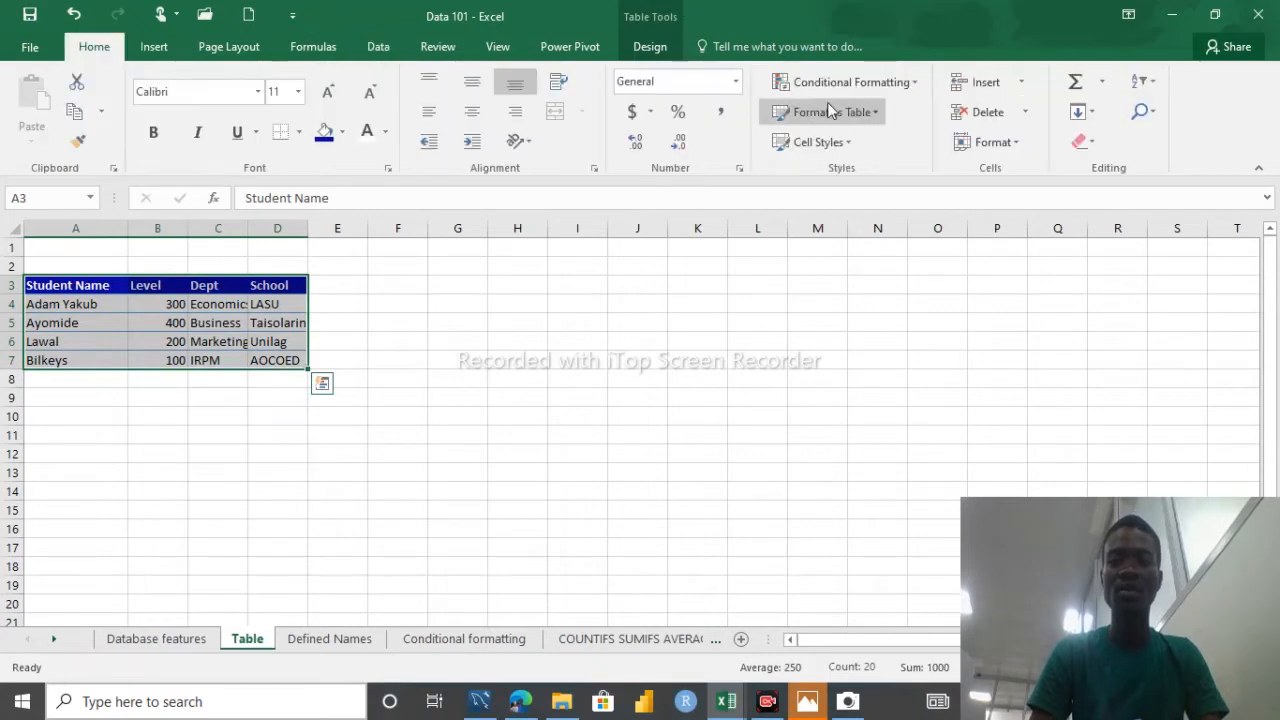
click(866, 113)
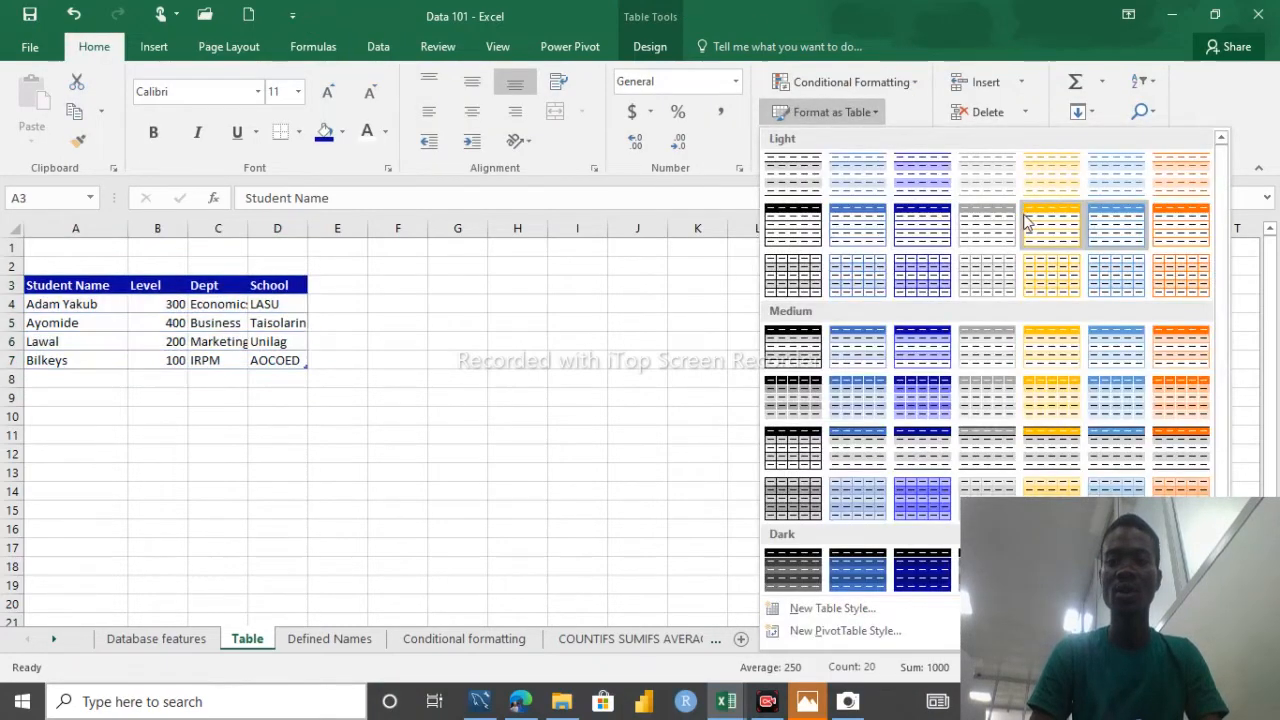
click(1186, 399)
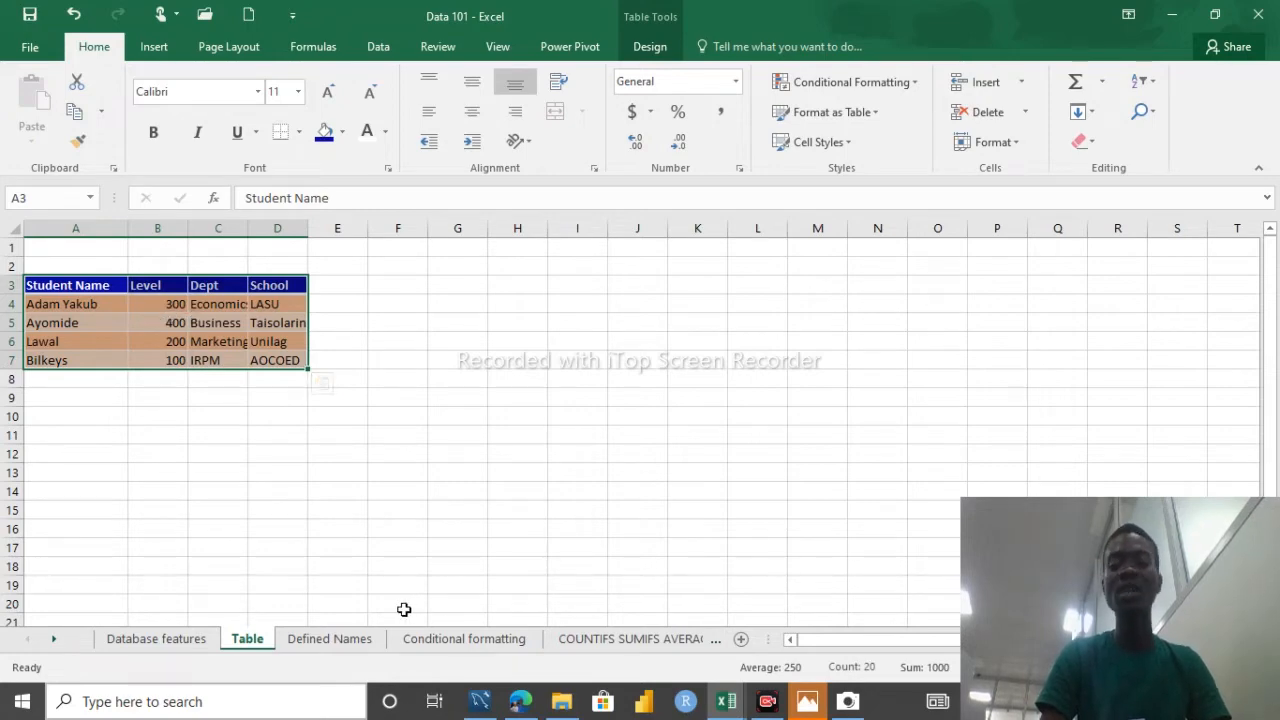
Step: Examine the employee data on Conditional formatting down to its last row and compare it with the student table on the Table sheet
click(457, 645)
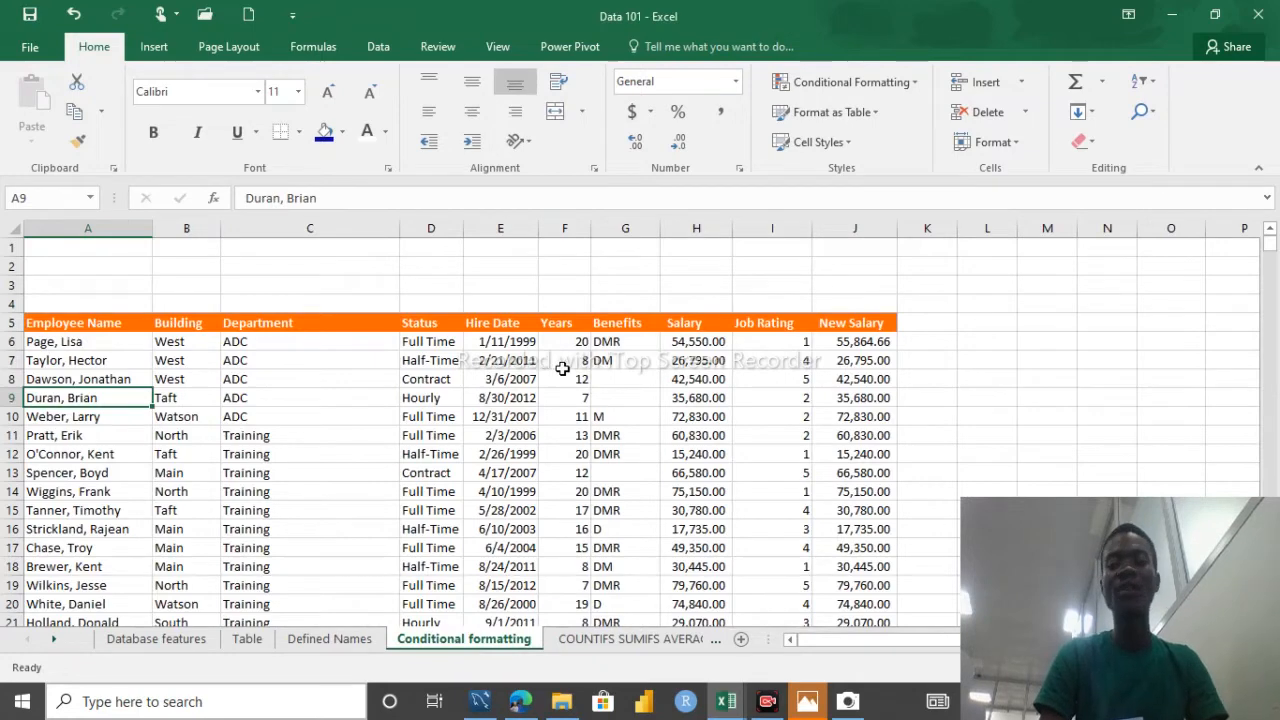
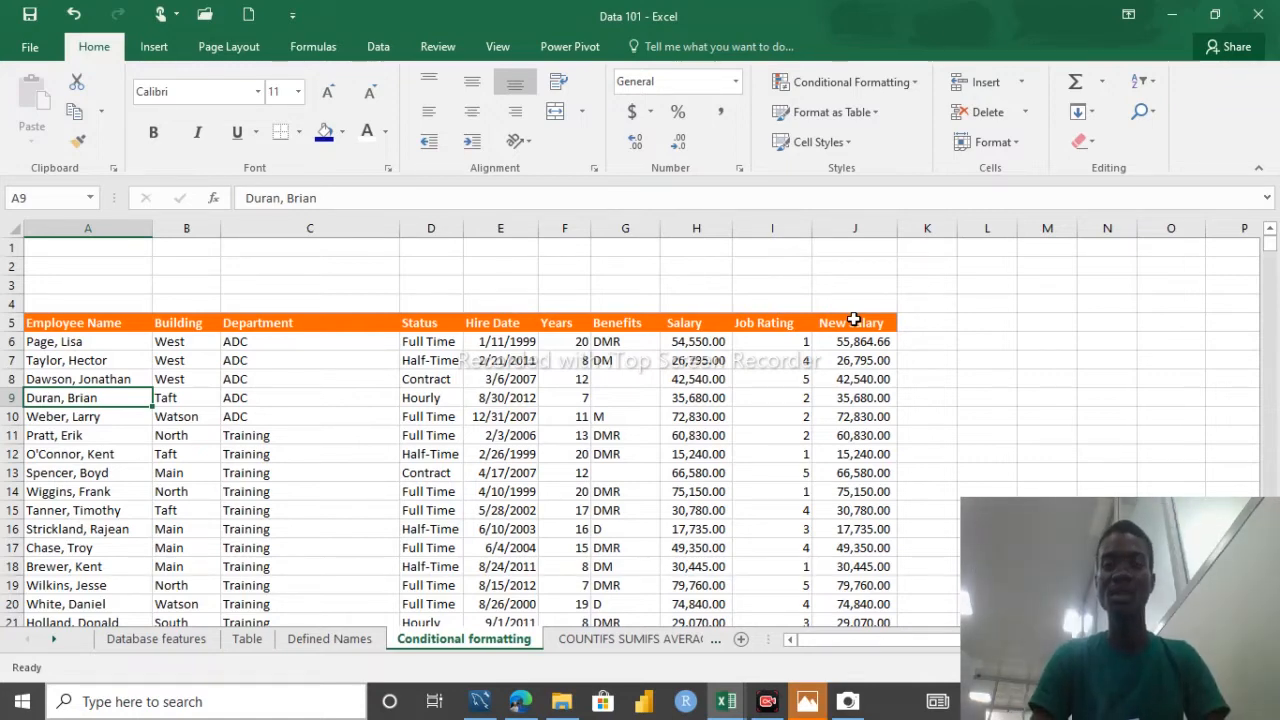
click(59, 325)
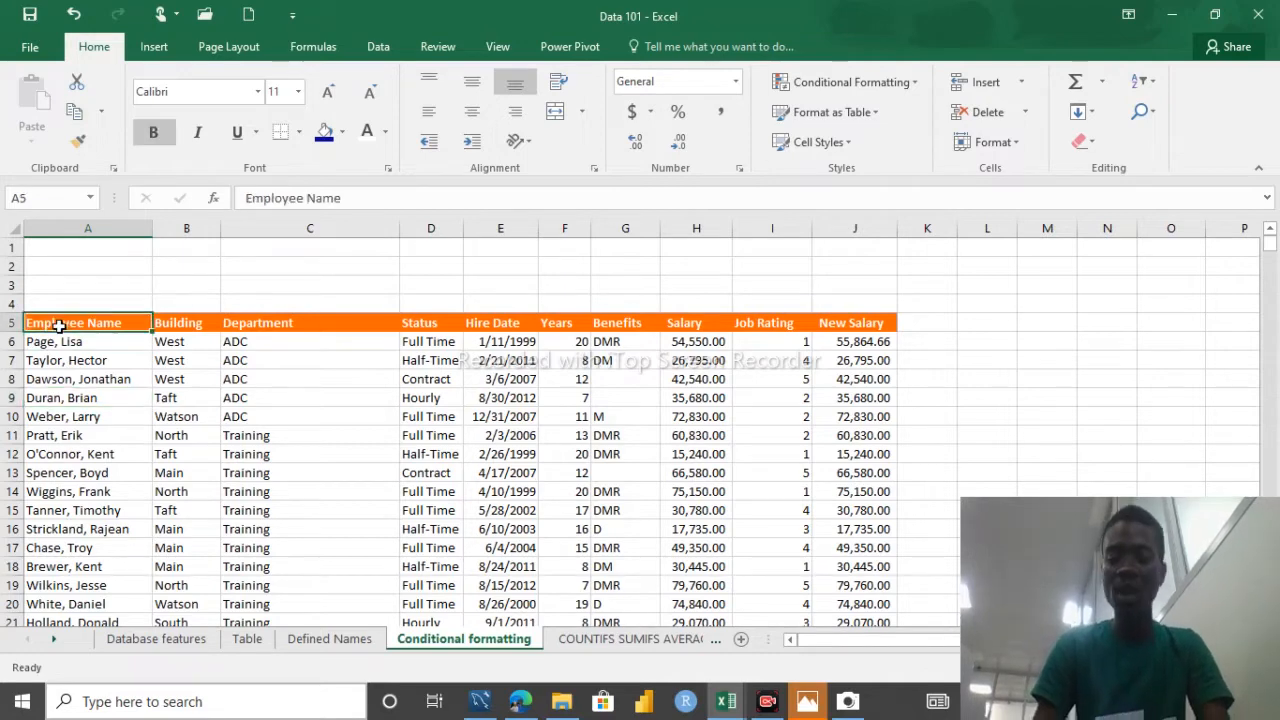
key(ctrl+Down)
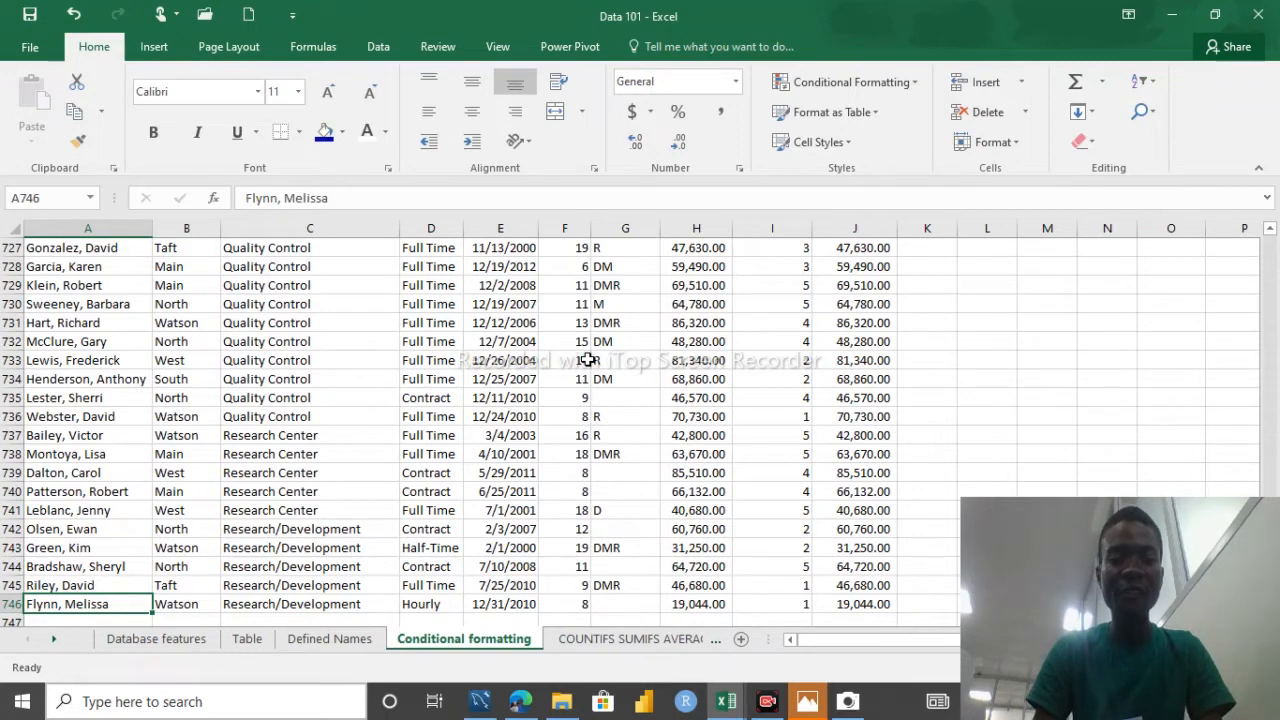
key(ctrl+Up)
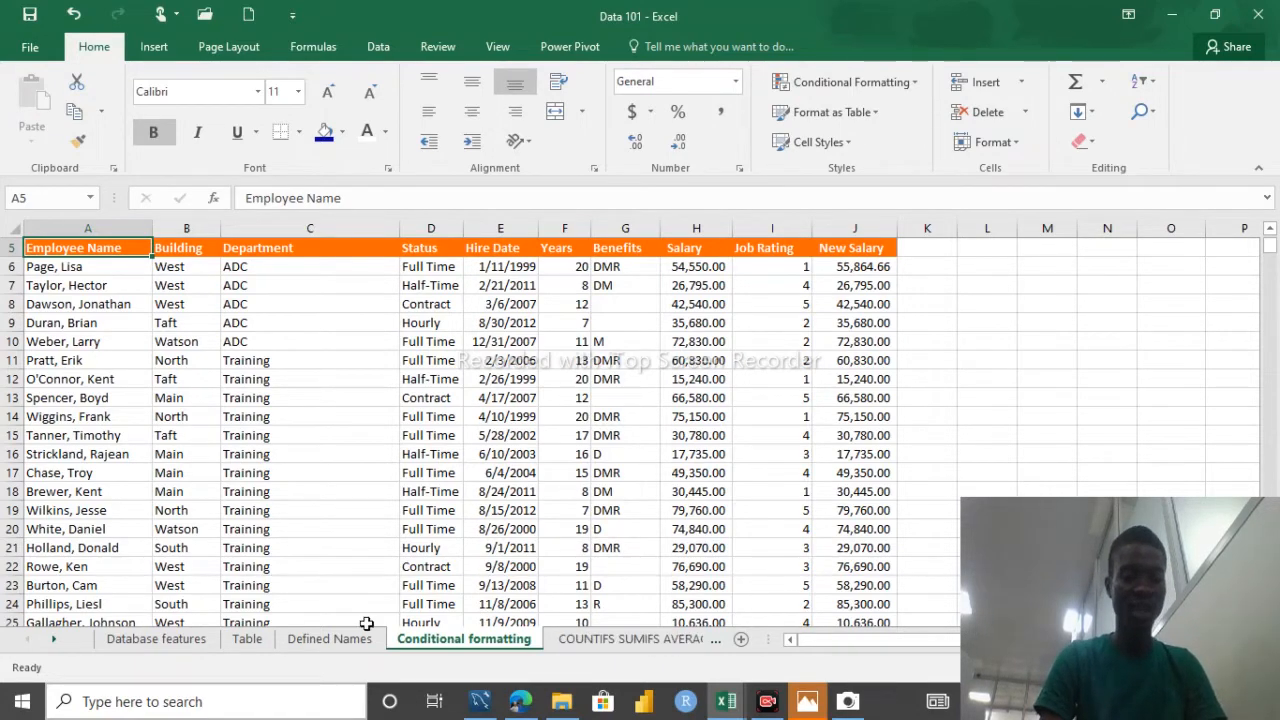
click(247, 640)
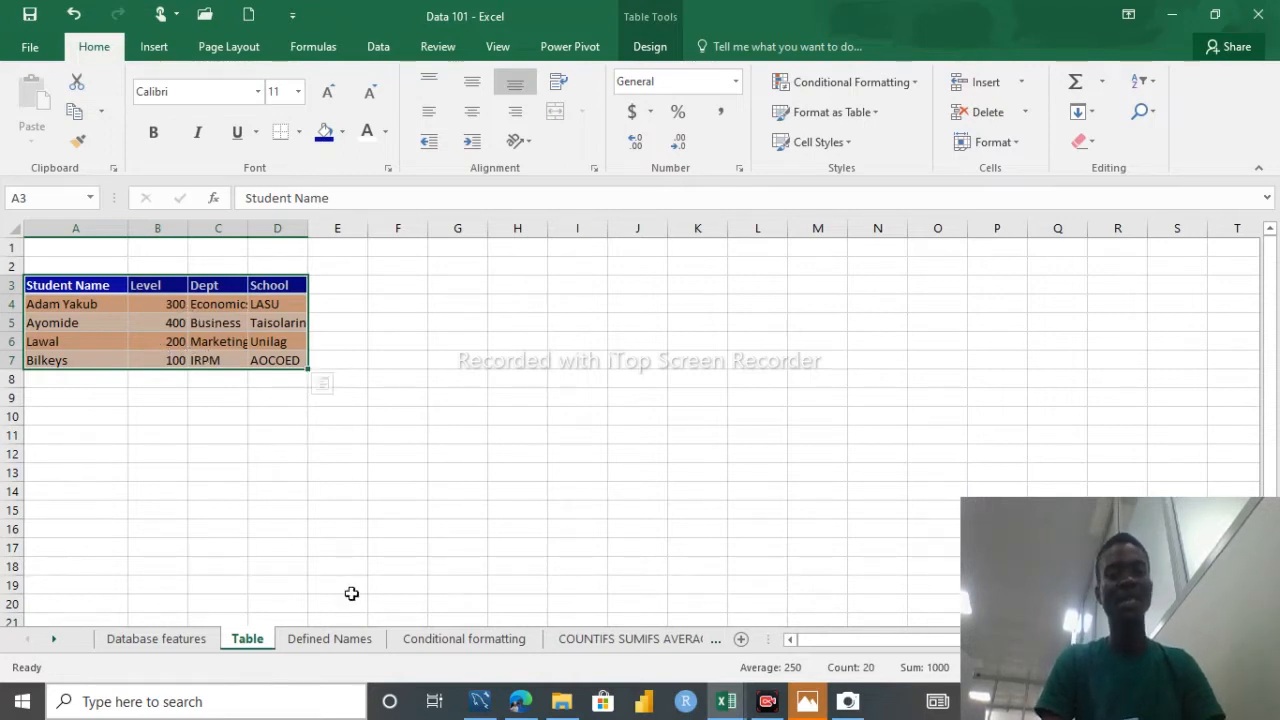
click(418, 645)
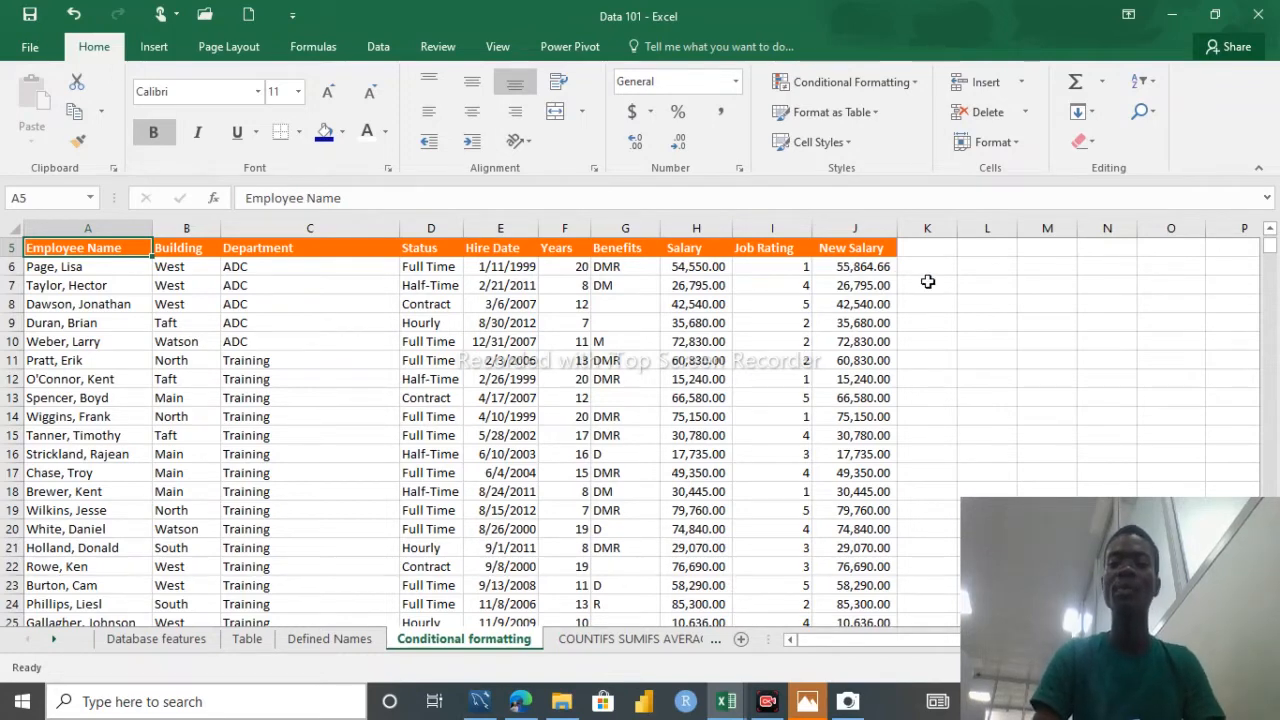
Step: Apply the Red - Yellow - Green color scale to all New Salary values in J6:J746 and check the column up to its header
click(858, 266)
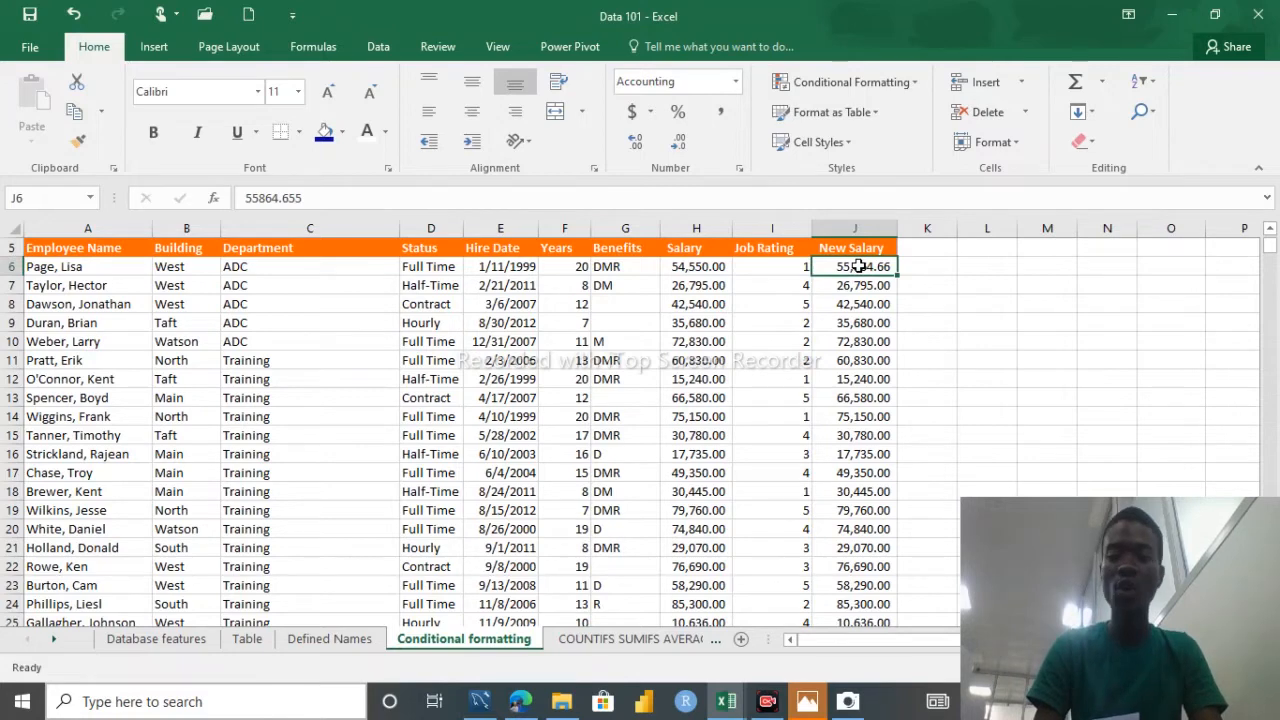
key(ctrl+shift+Down)
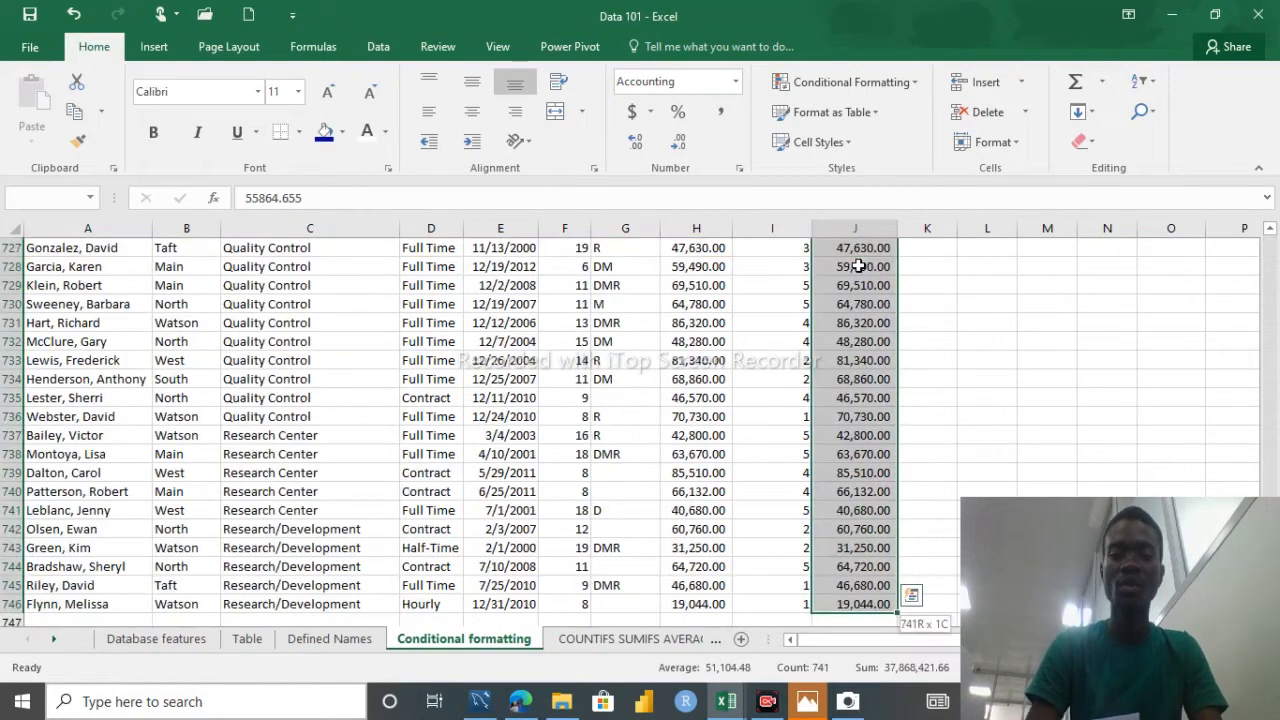
click(910, 79)
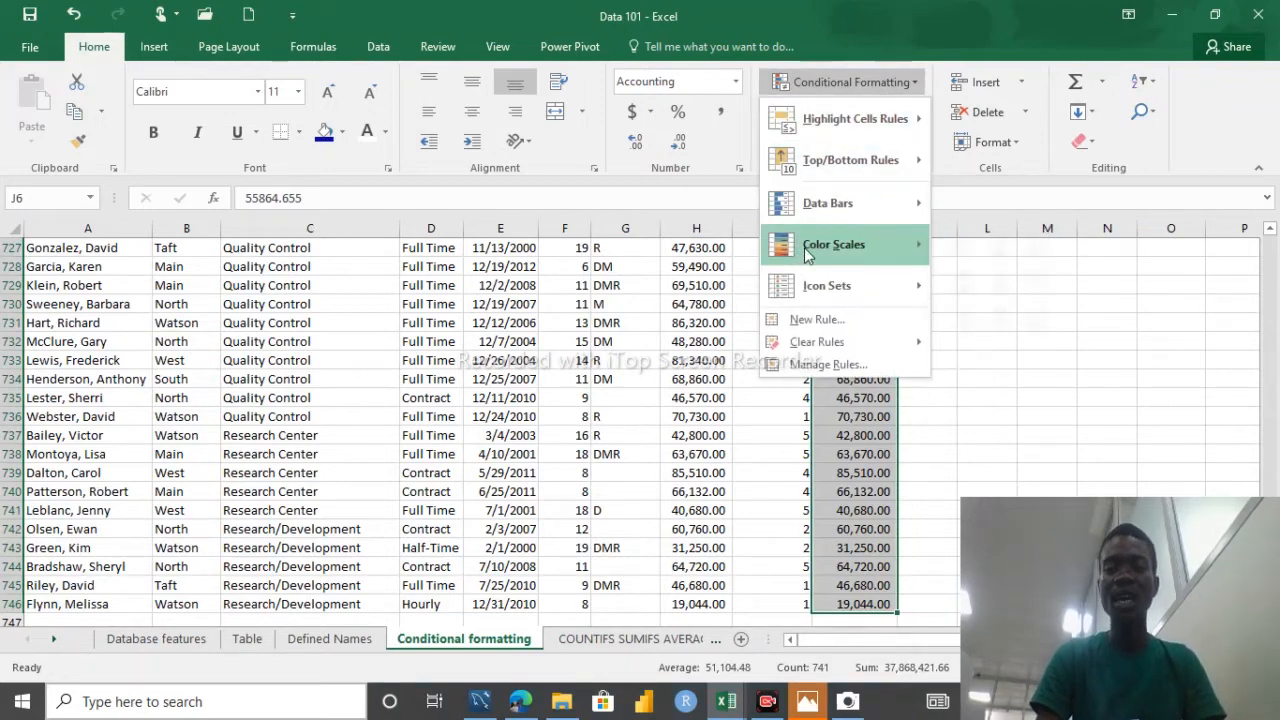
mouse_move(812, 250)
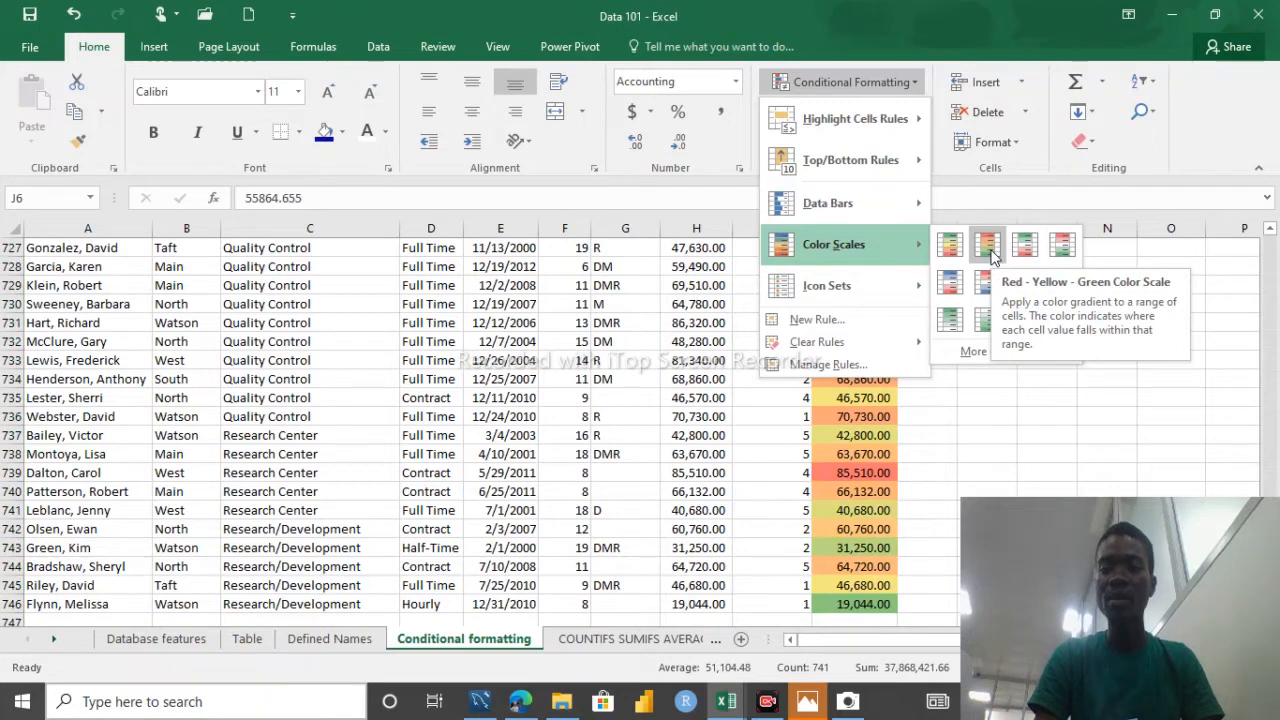
click(990, 254)
click(878, 340)
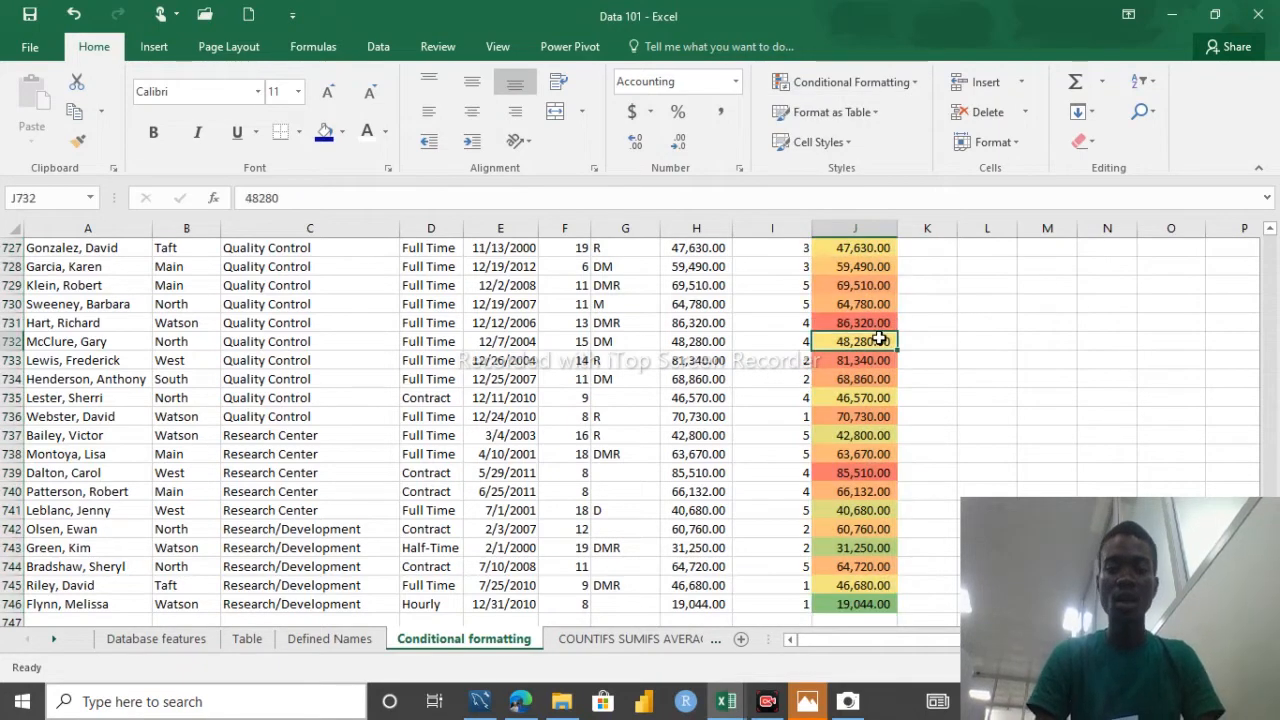
key(ctrl+Up)
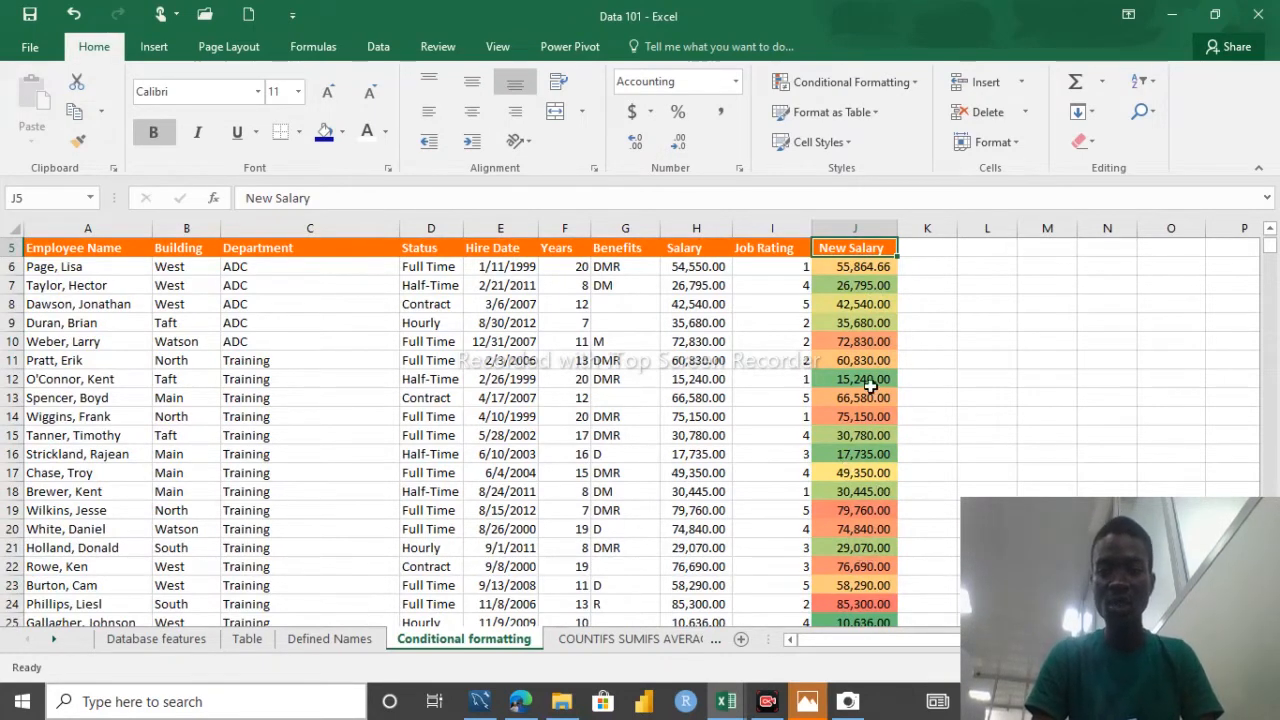
Step: Clear all formats from the New Salary values in J6:J746, keeping their contents
click(840, 266)
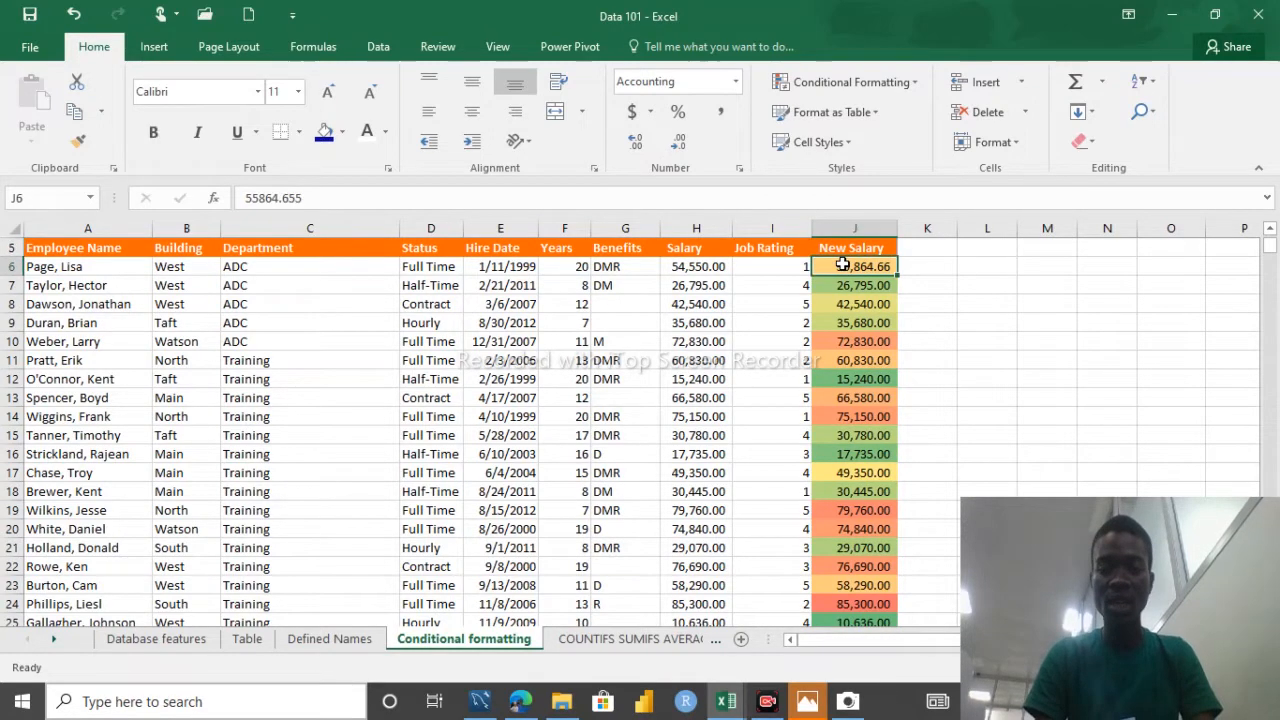
key(ctrl+shift+Down)
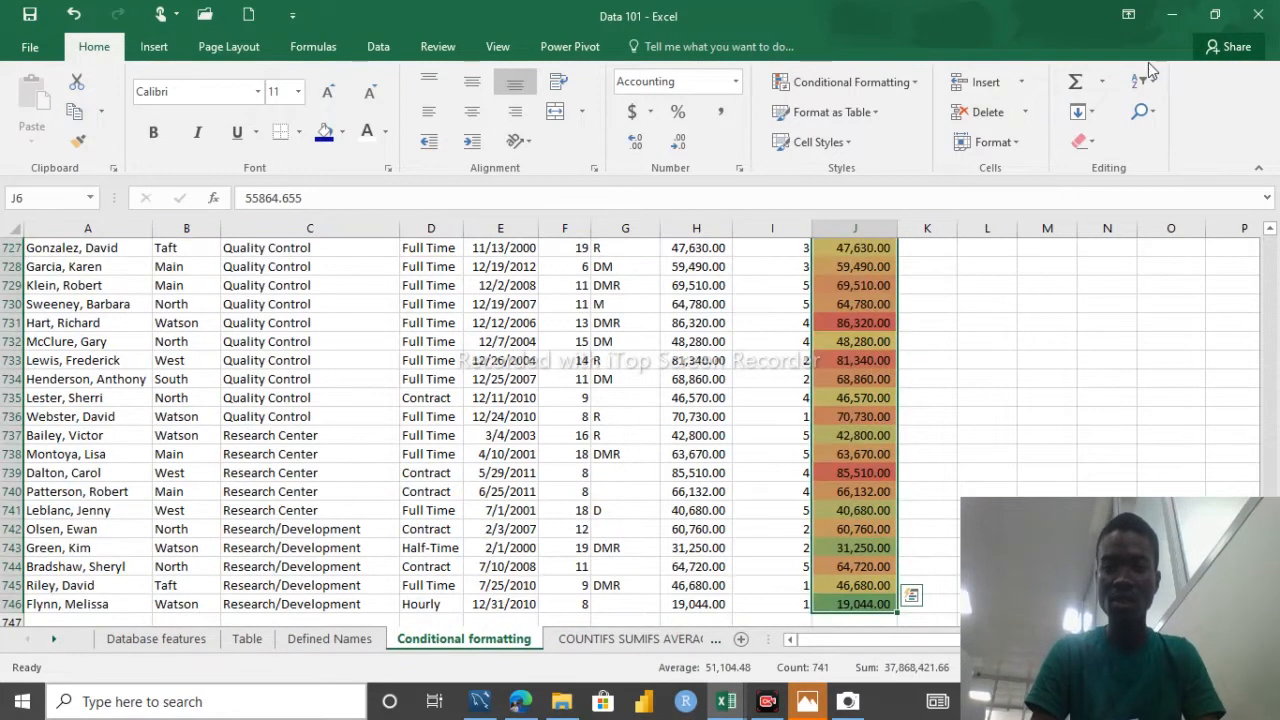
click(1077, 150)
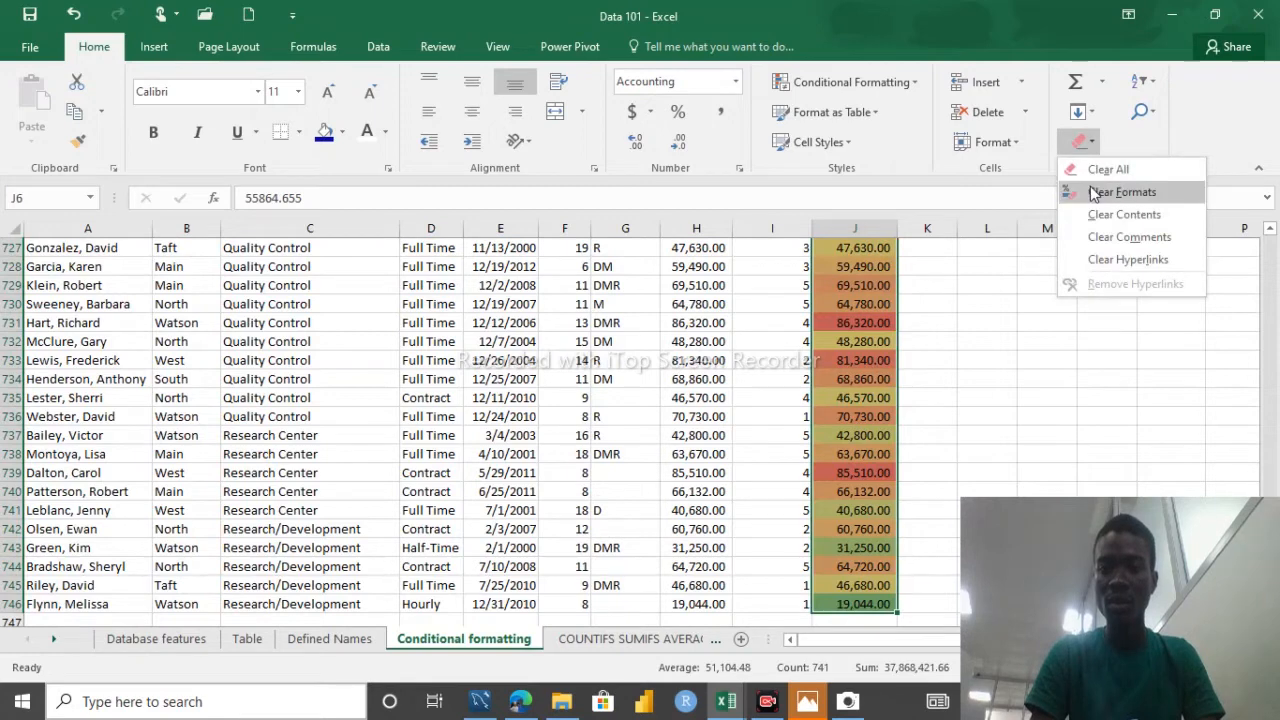
click(1100, 193)
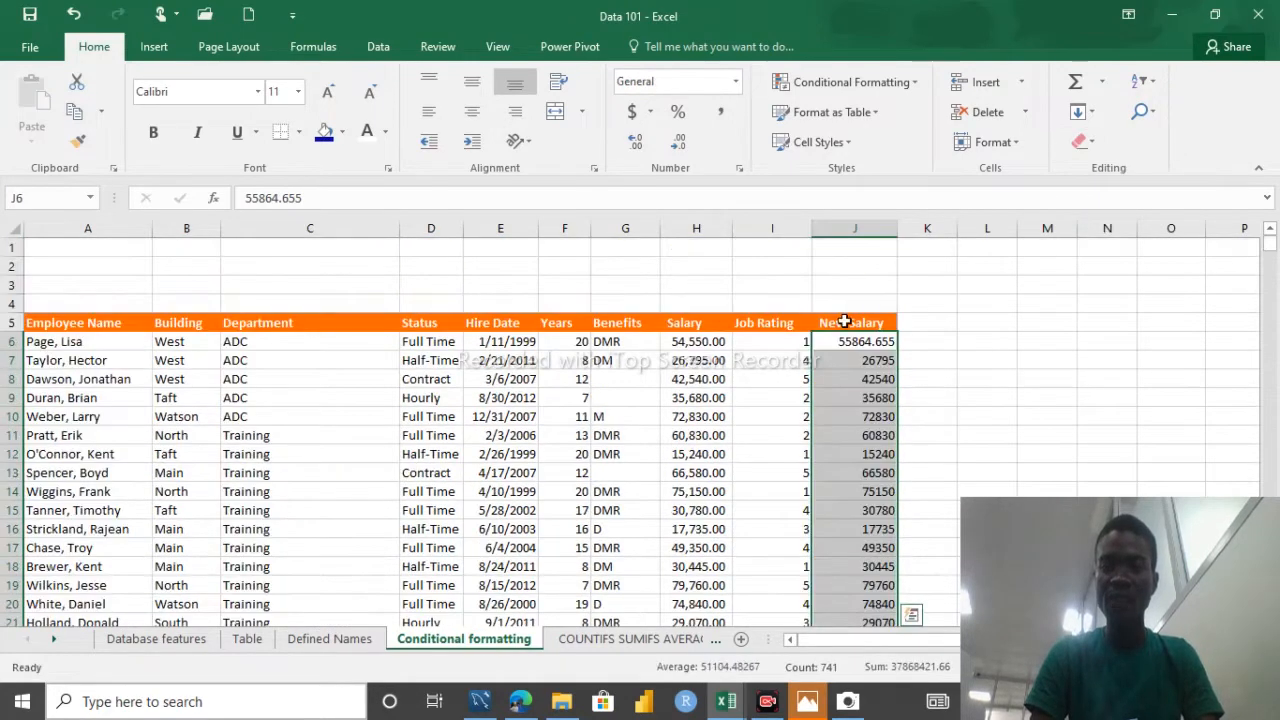
Step: Apply the Green - Yellow - Red color scale to the New Salary values in J6:J746 and review the colors down to the last row
click(892, 86)
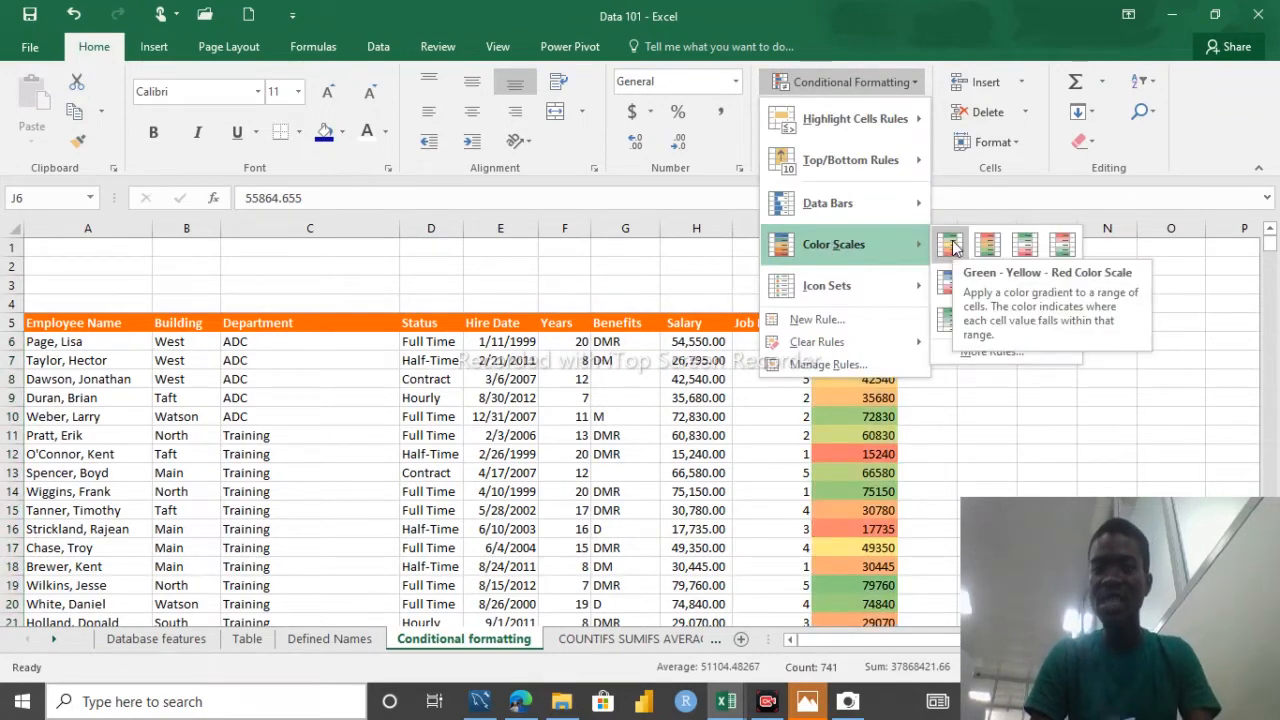
click(952, 246)
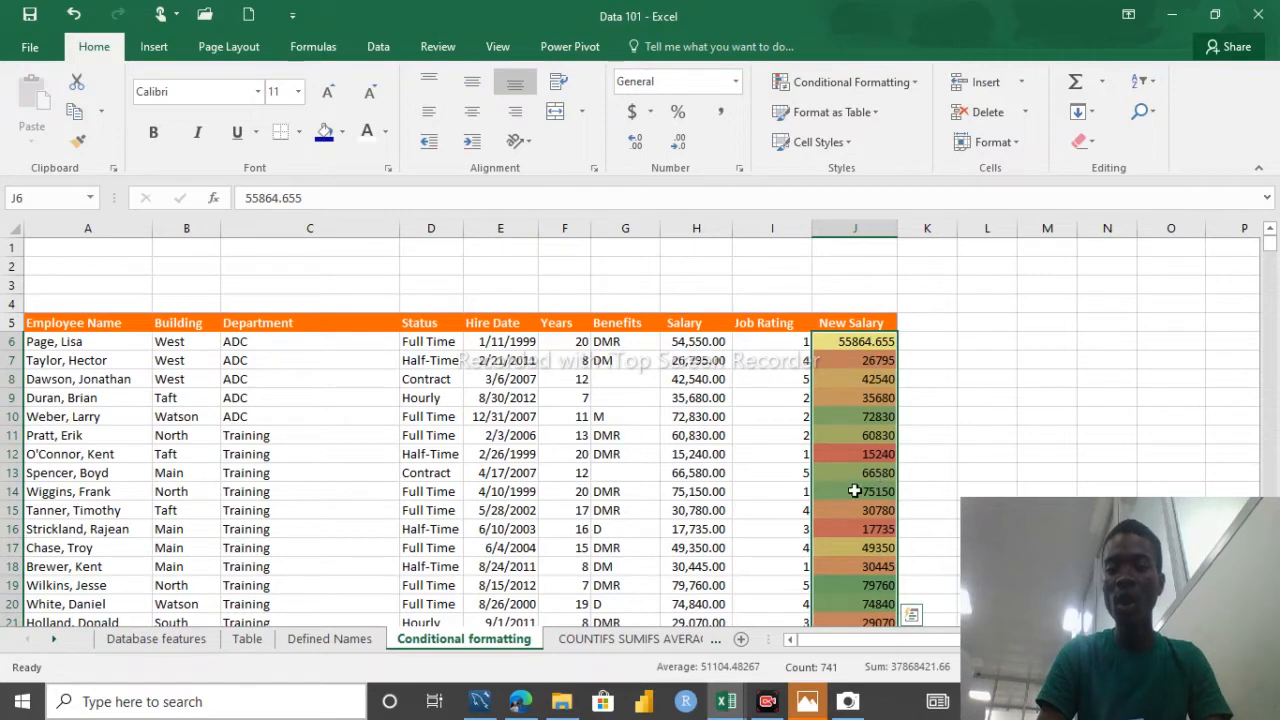
click(845, 493)
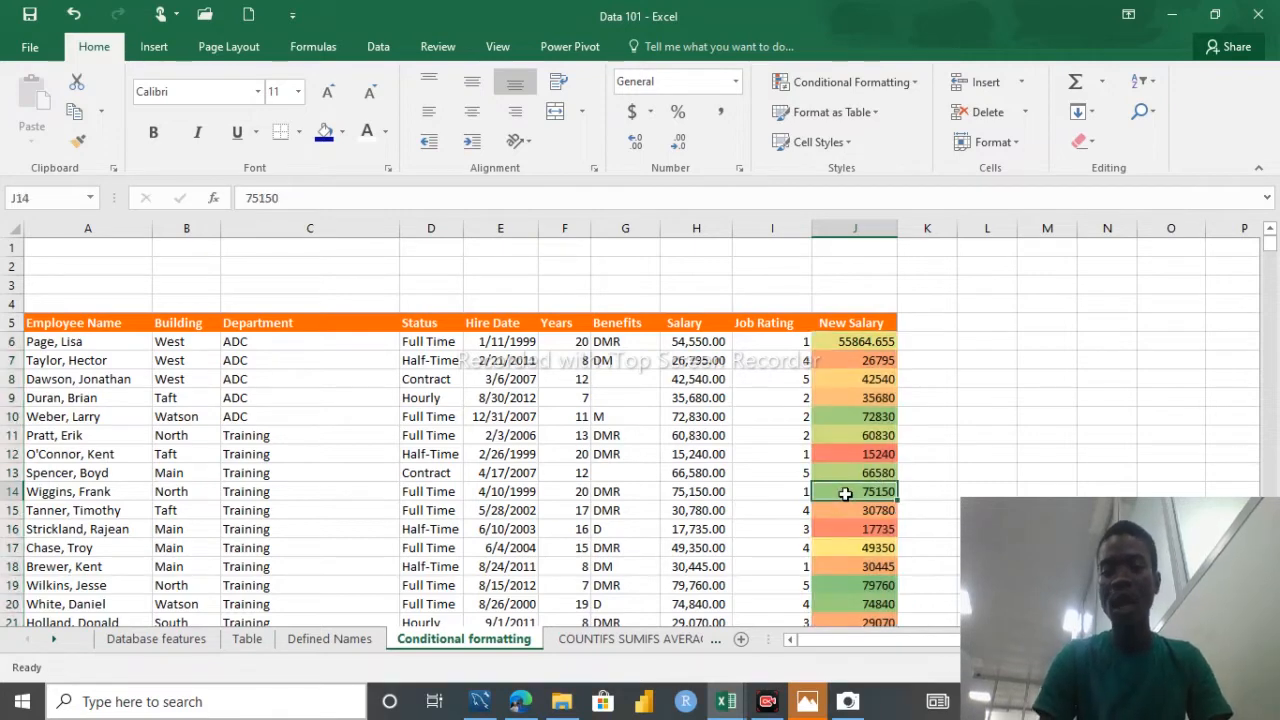
key(Down)
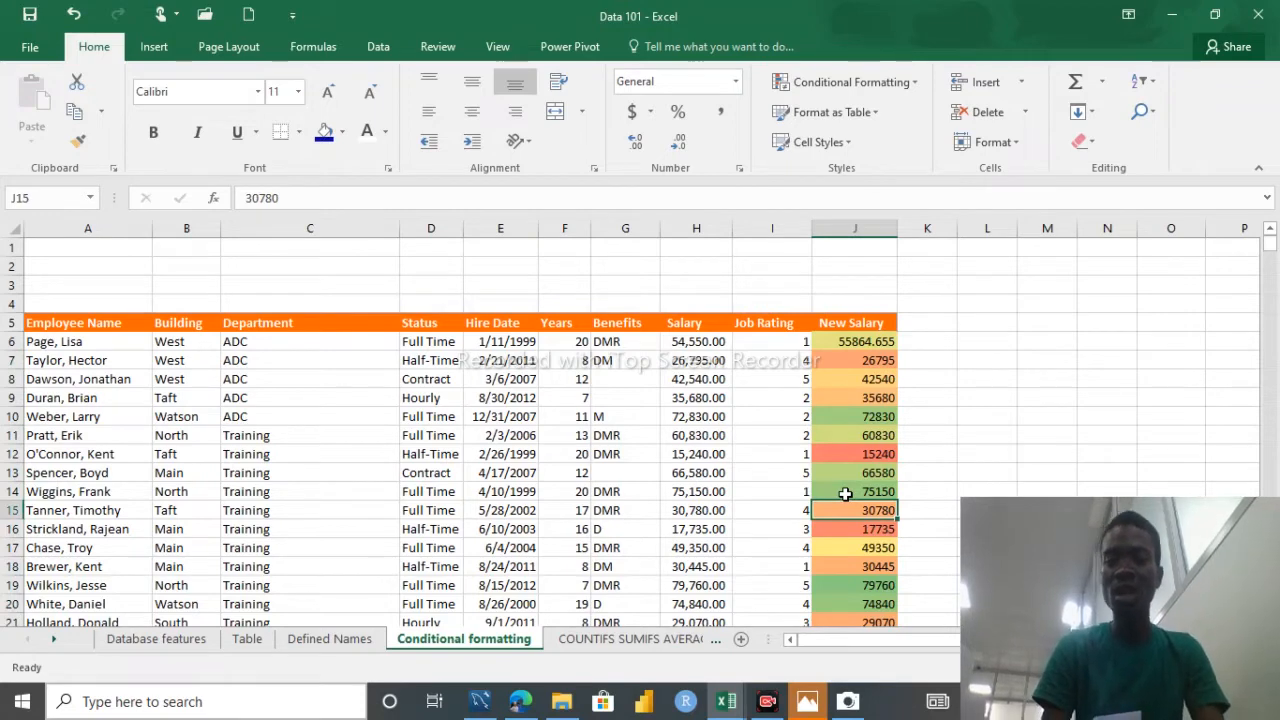
key(ctrl+shift+Down)
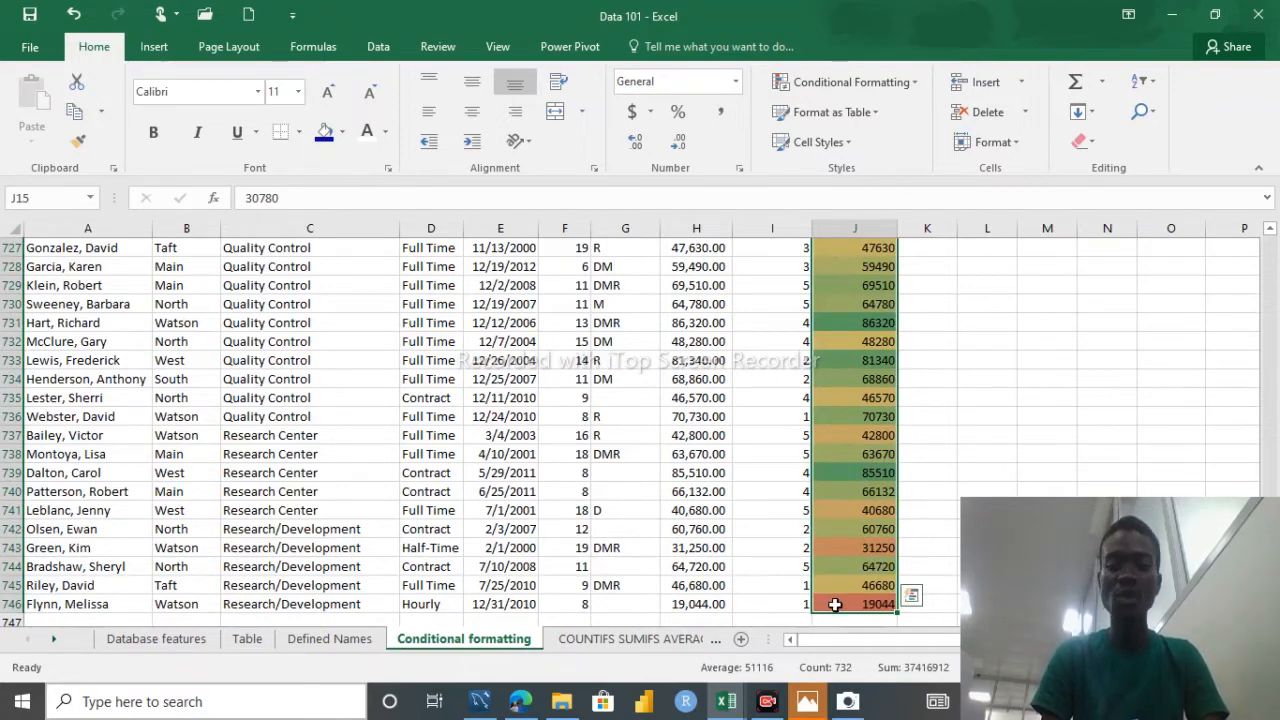
key(ctrl+Up)
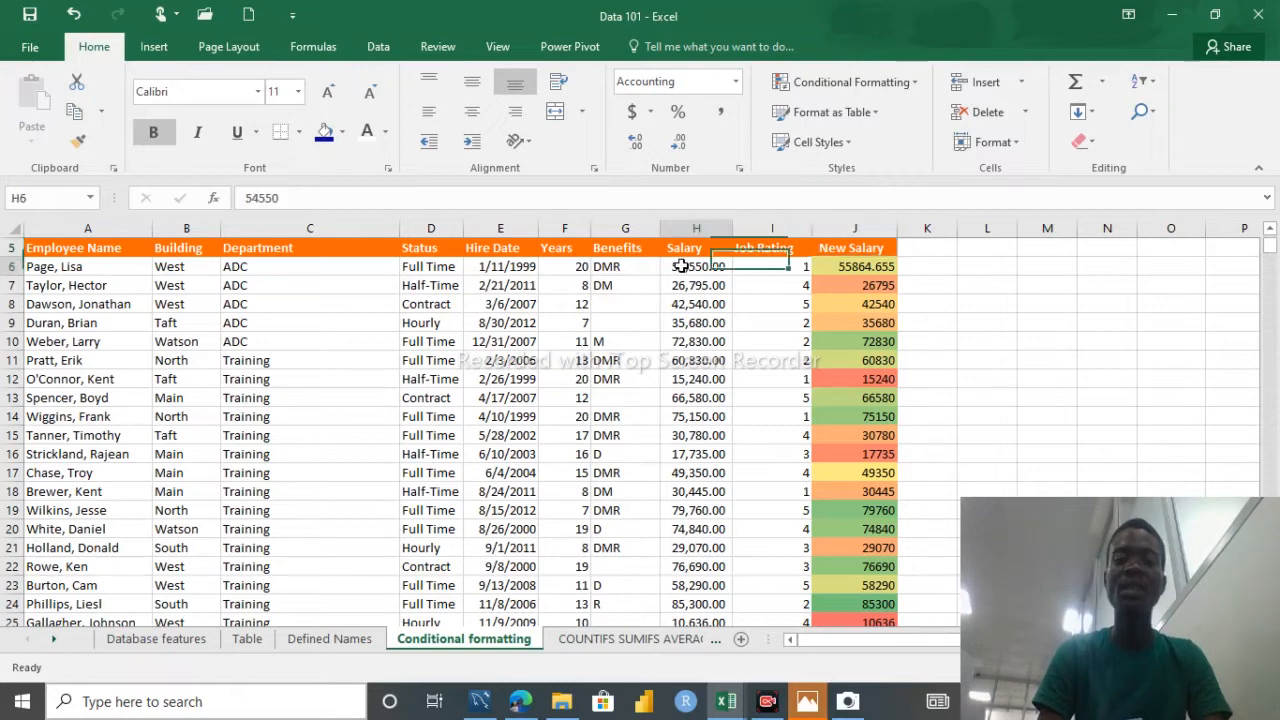
Step: Highlight the Salary values in H6:H746 that are greater than 50000 with Yellow Fill with Dark Yellow Text
click(681, 266)
key(ctrl+shift+Down)
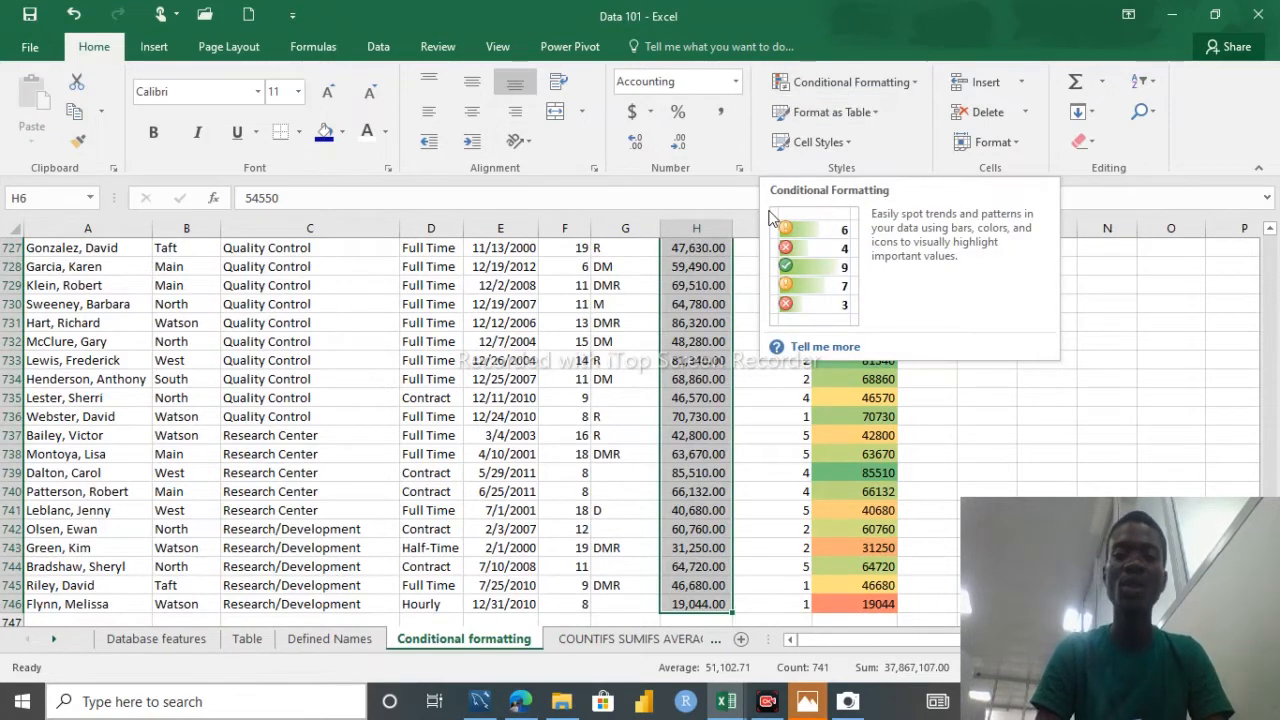
click(884, 88)
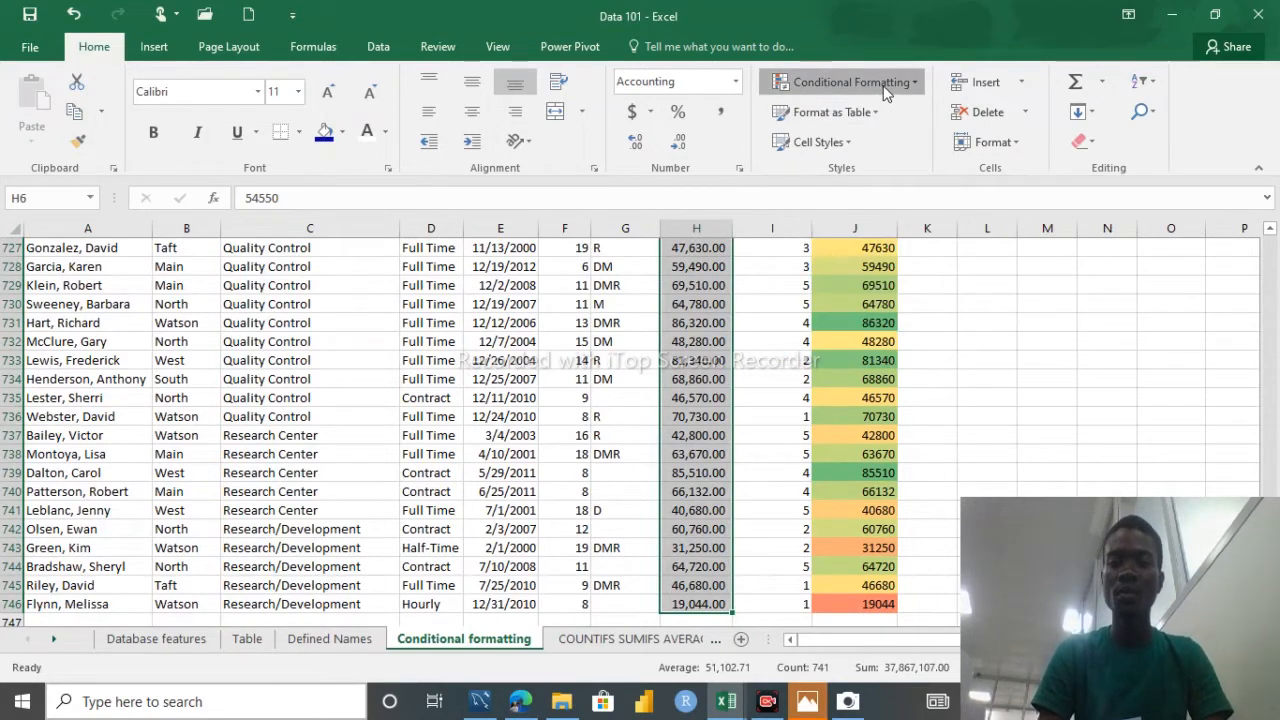
mouse_move(818, 126)
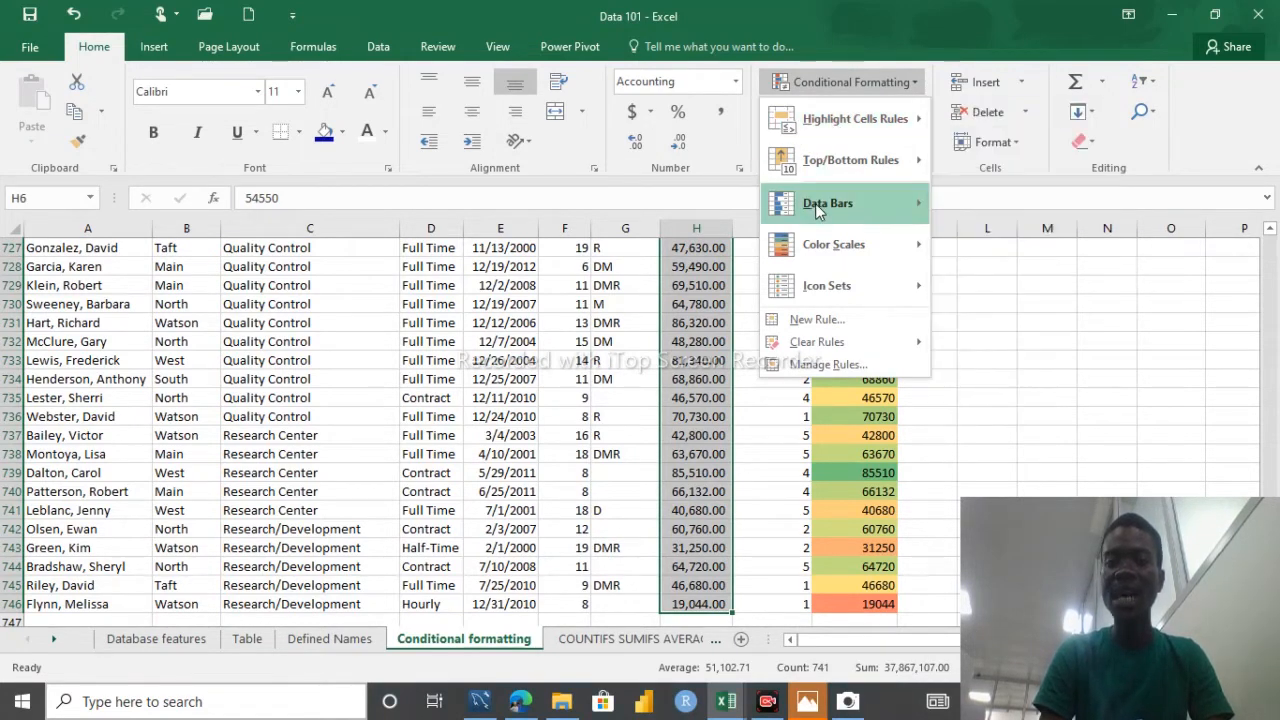
mouse_move(823, 290)
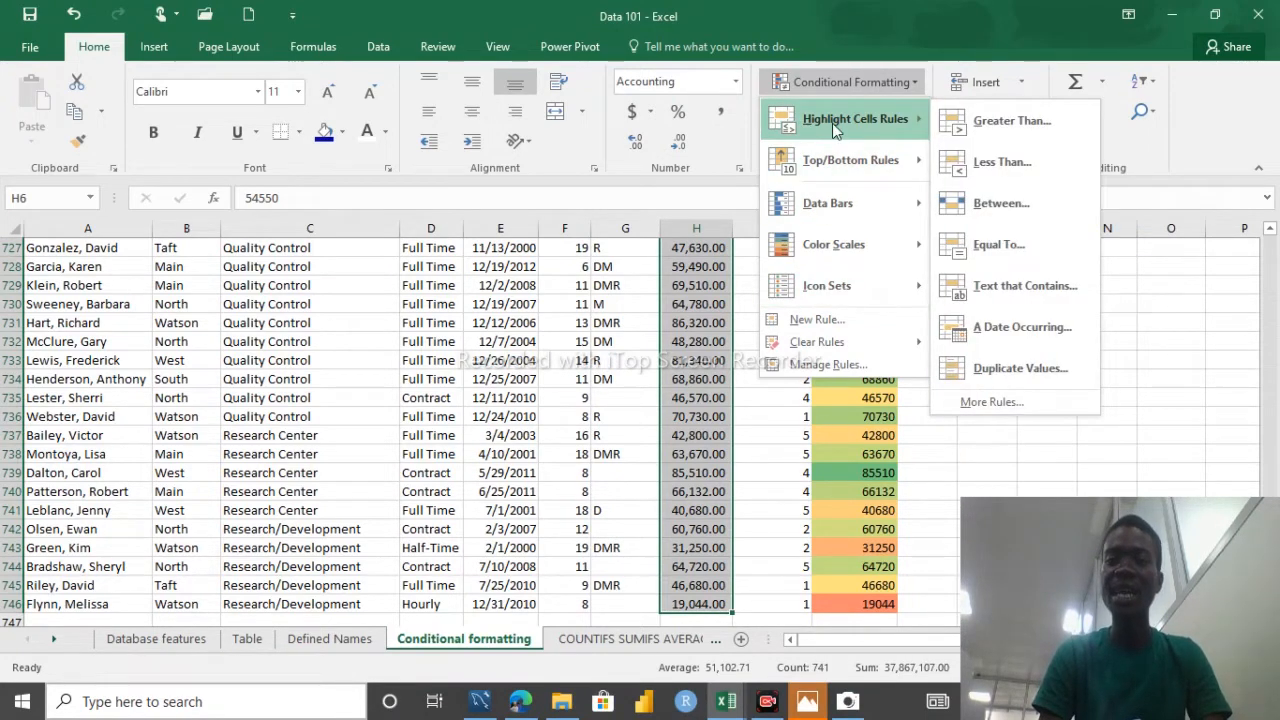
click(1029, 121)
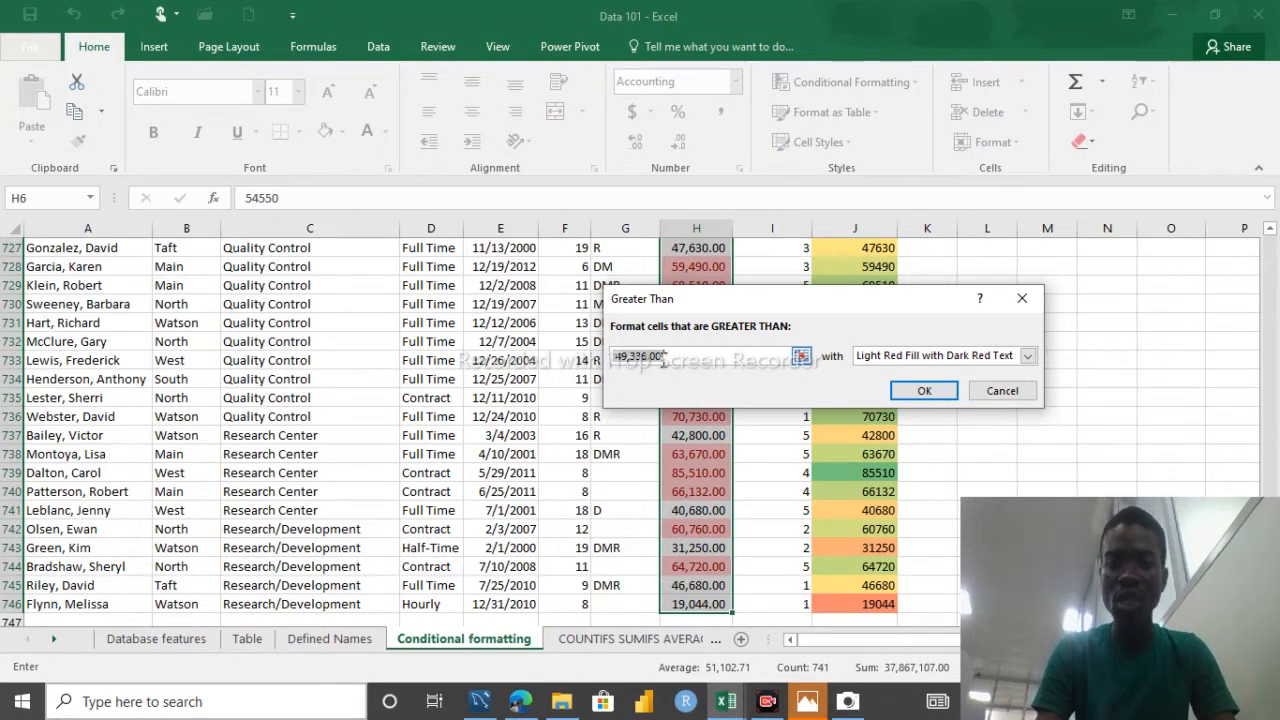
key(BackSpace)
text(5)
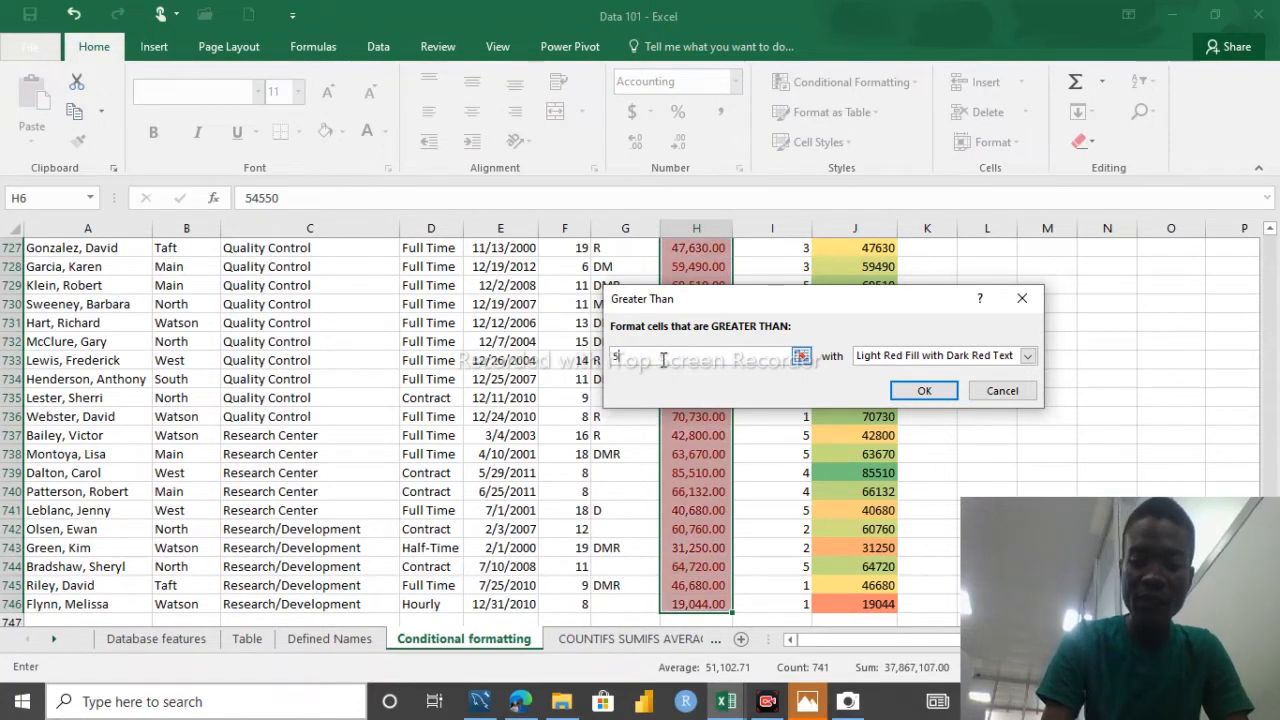
text(000)
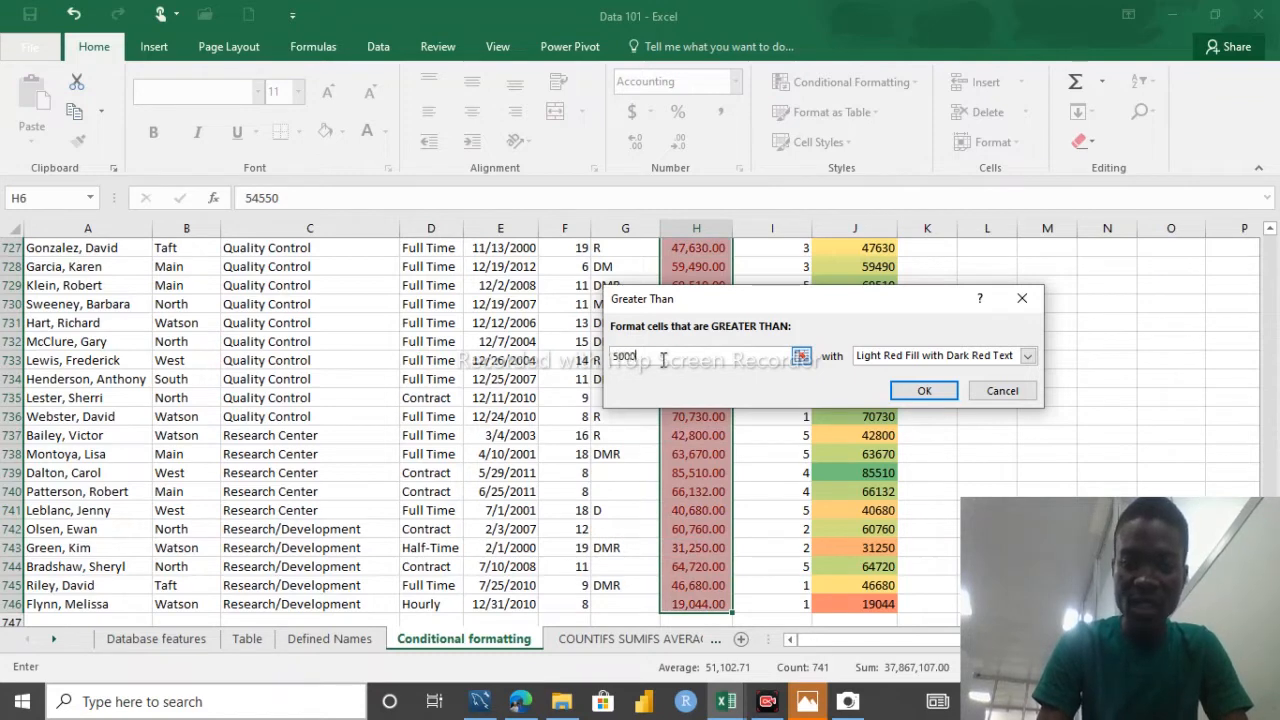
text(0)
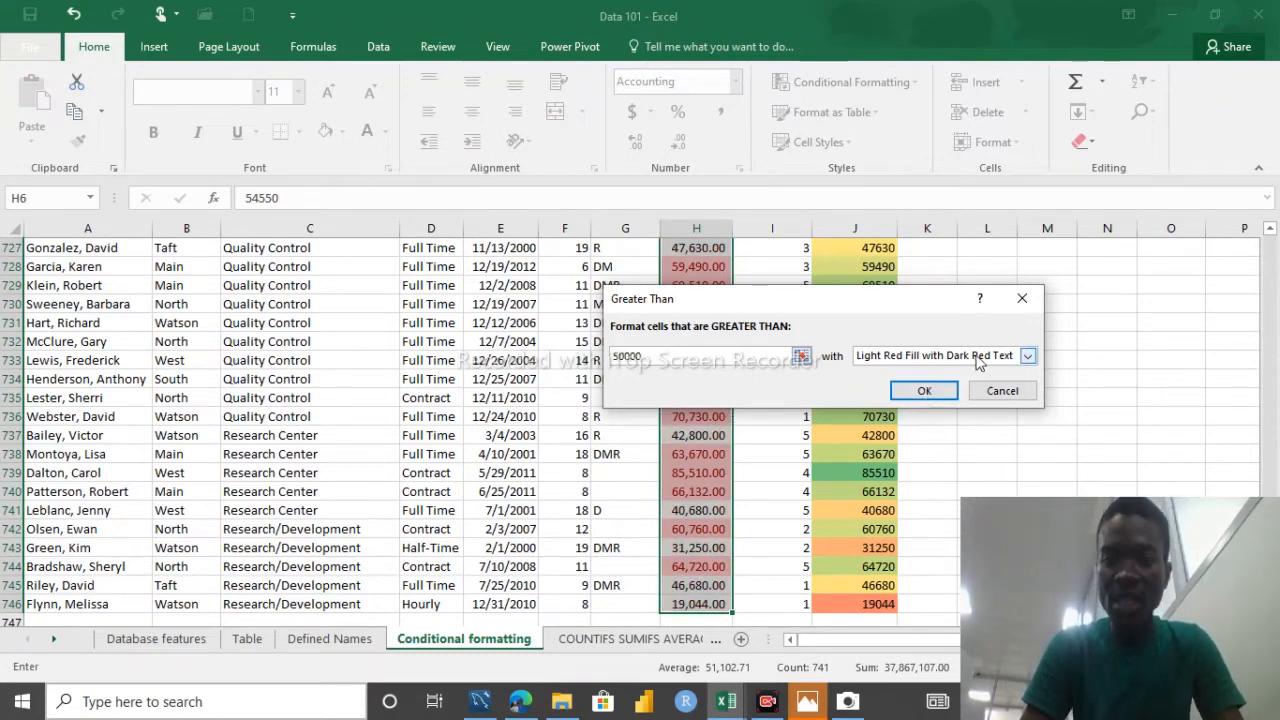
click(1027, 356)
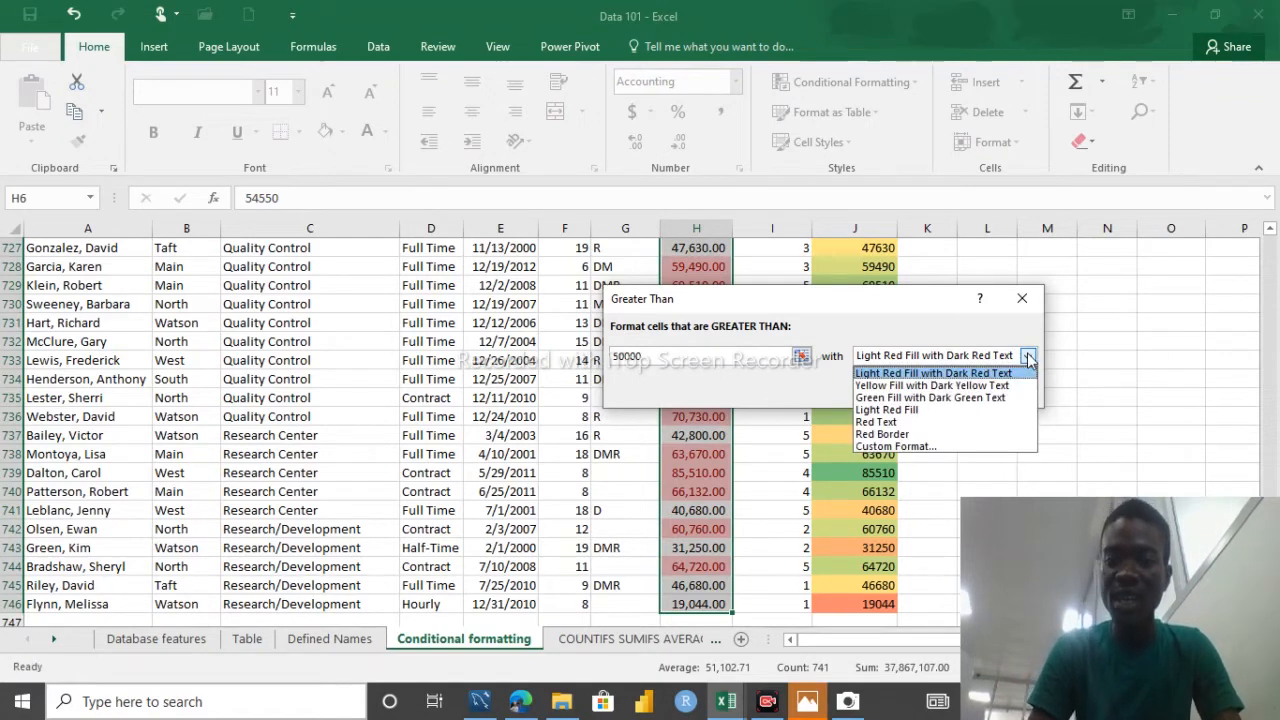
click(930, 386)
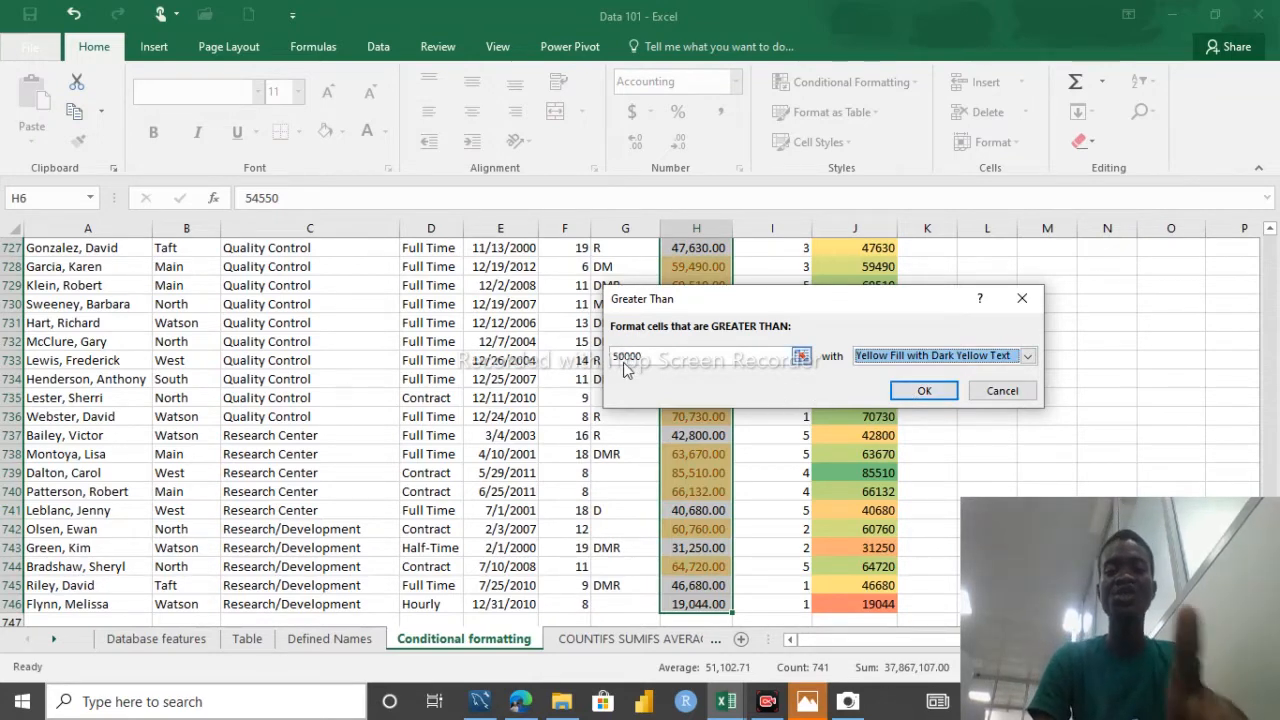
click(920, 391)
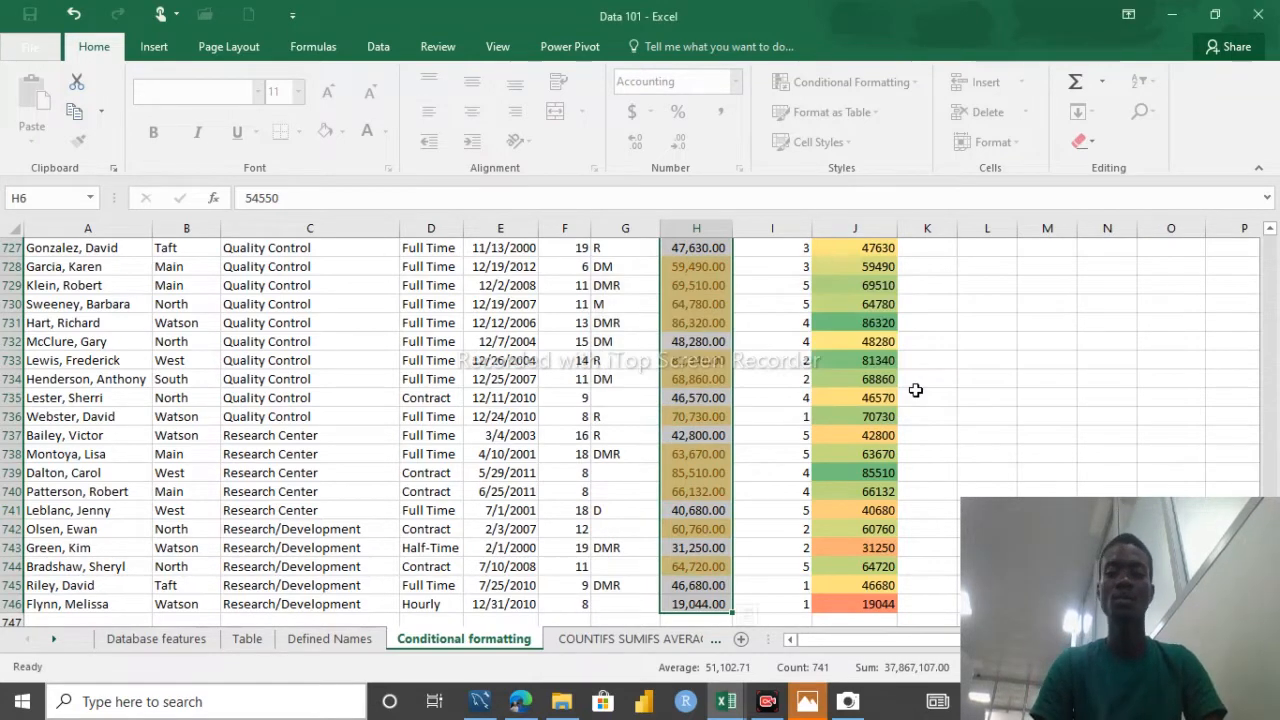
click(708, 364)
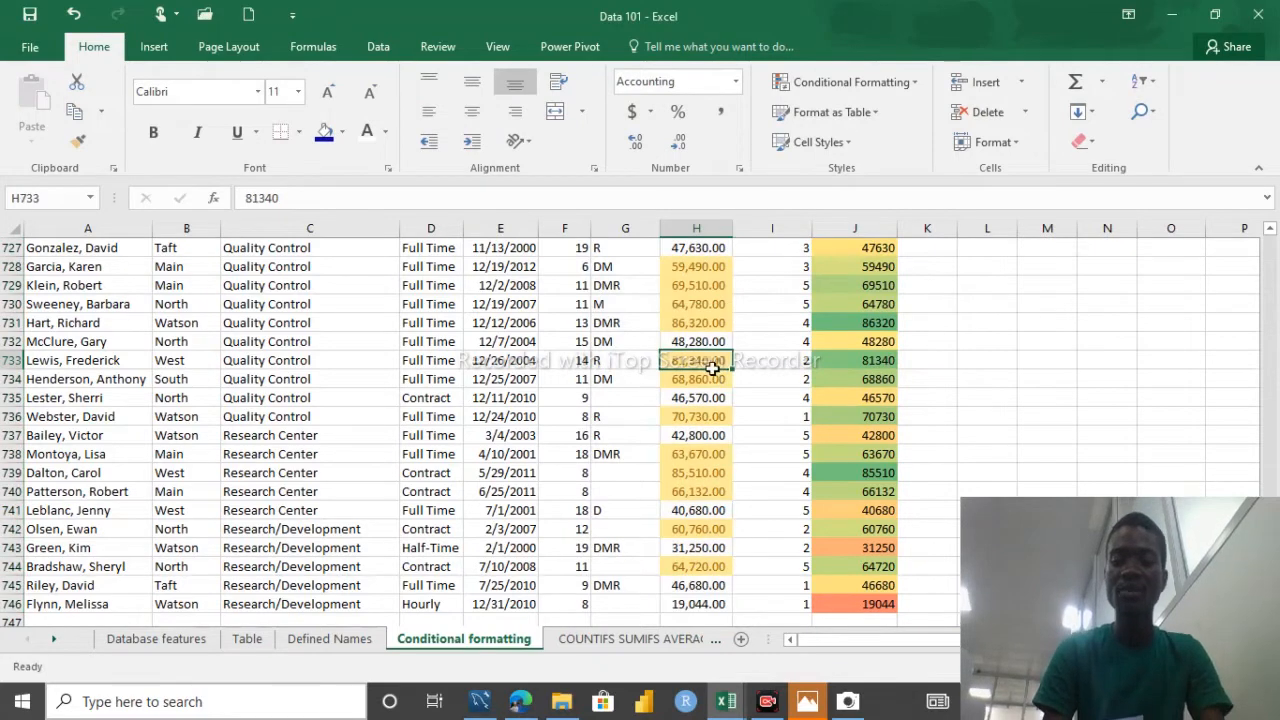
Step: Clear all formats from the Salary values in H6:H746, keeping their contents
key(ctrl+Up)
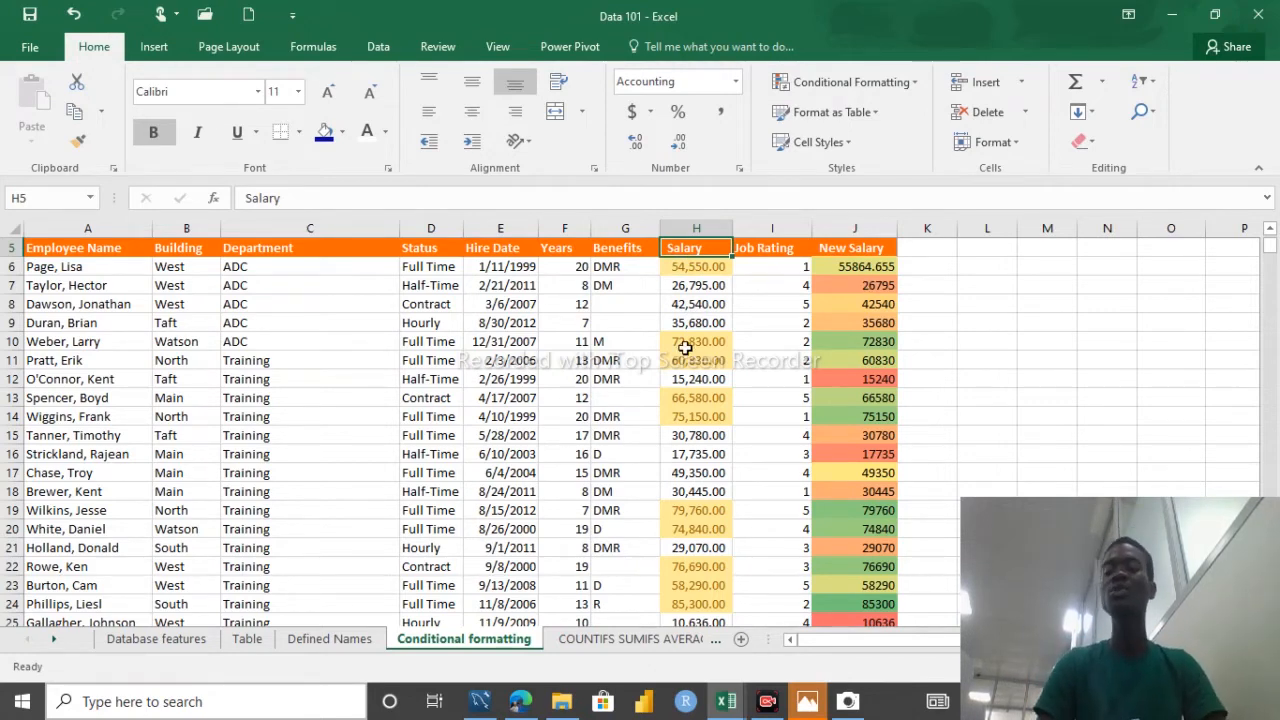
click(681, 265)
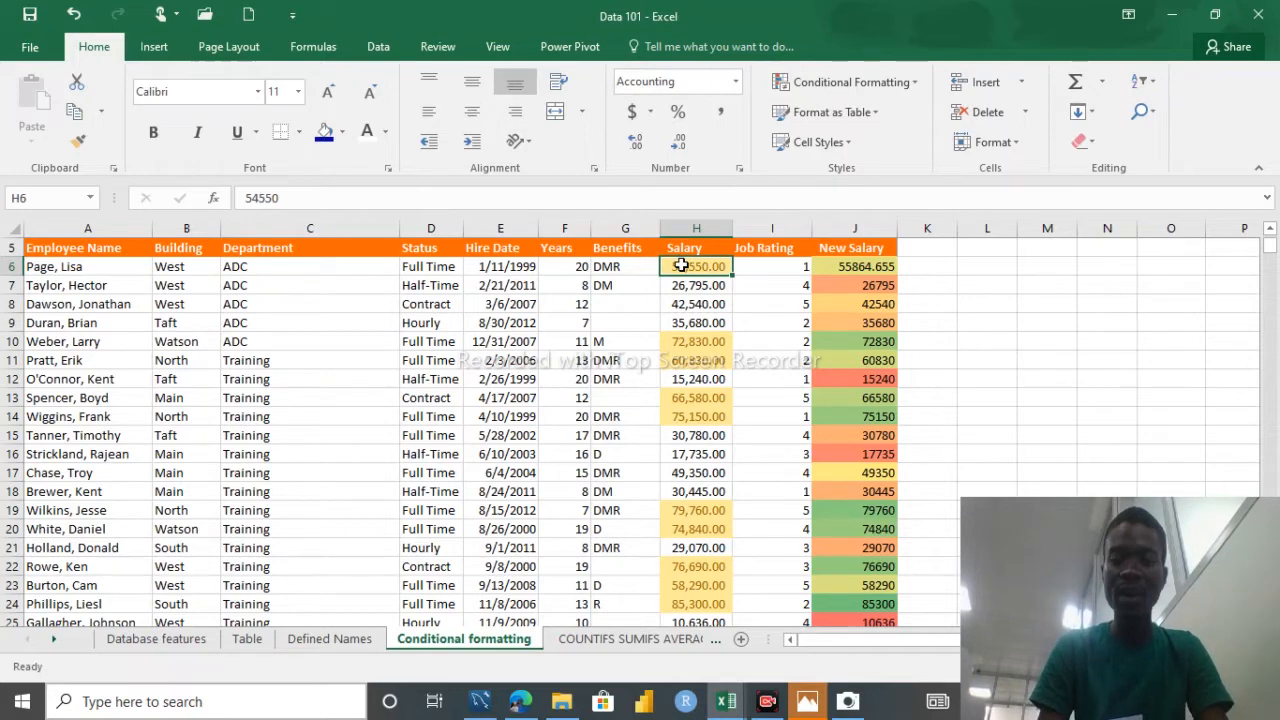
key(ctrl+shift+Down)
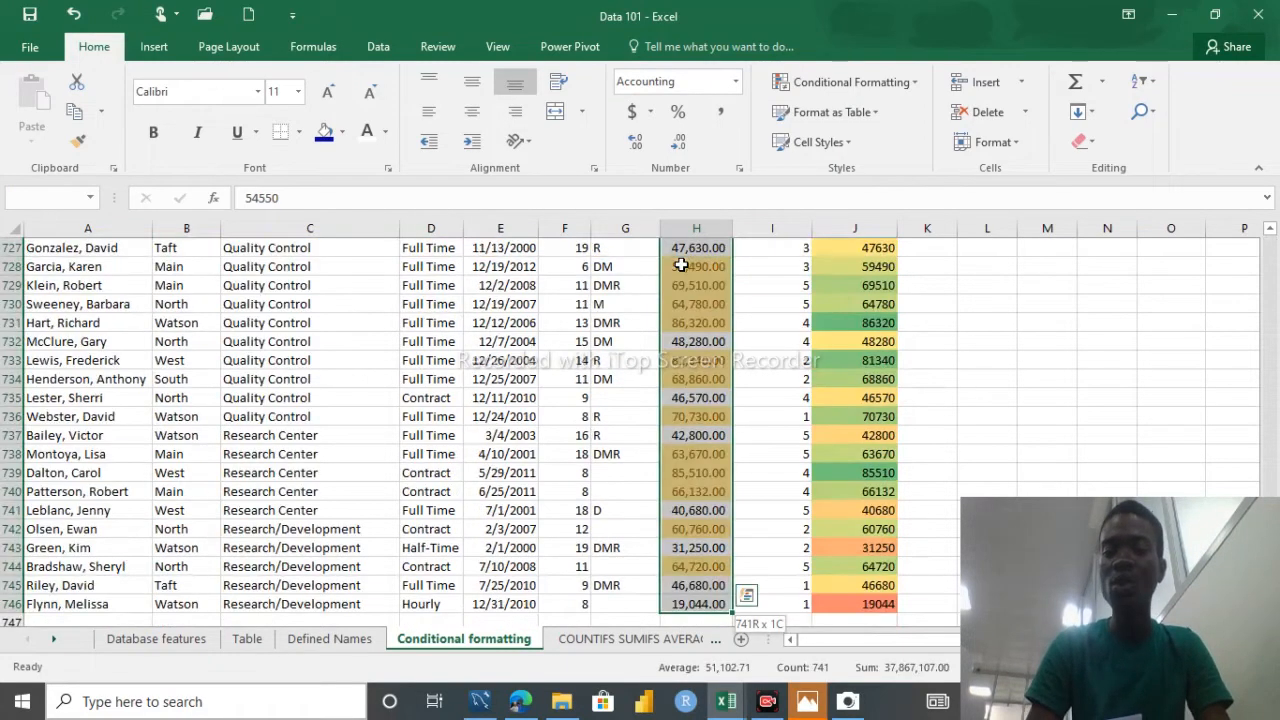
click(1090, 145)
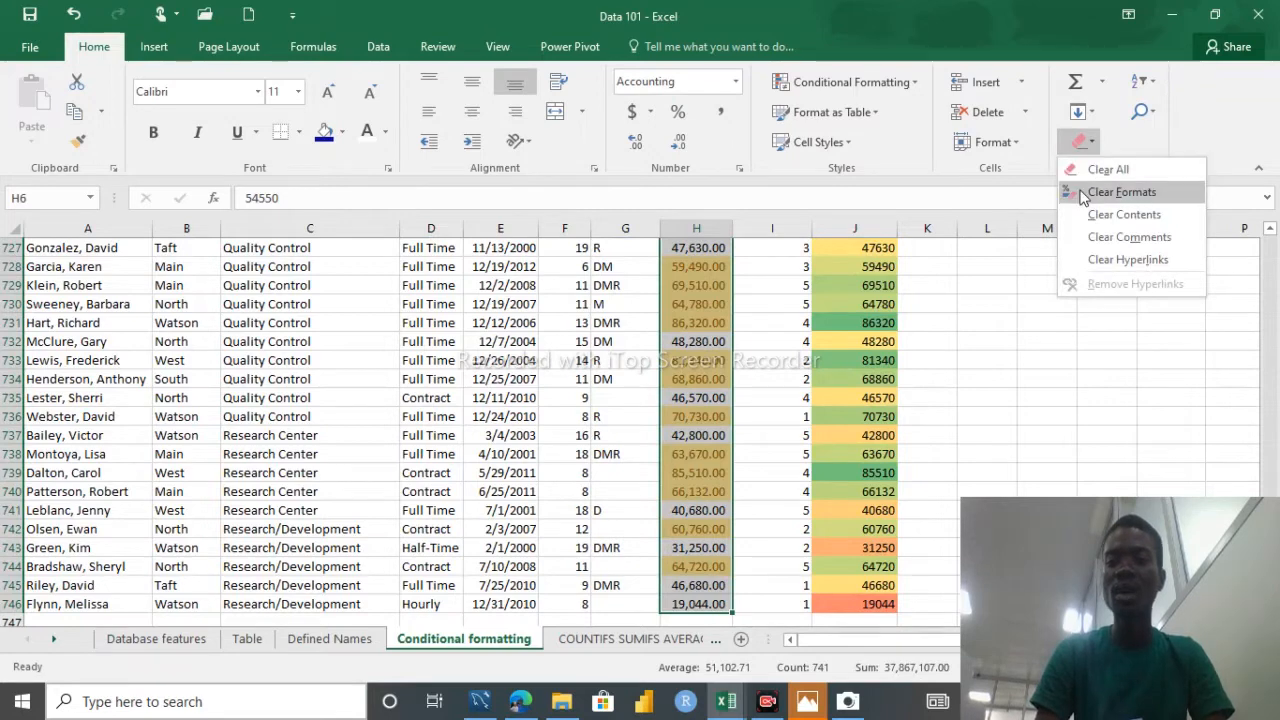
click(1108, 191)
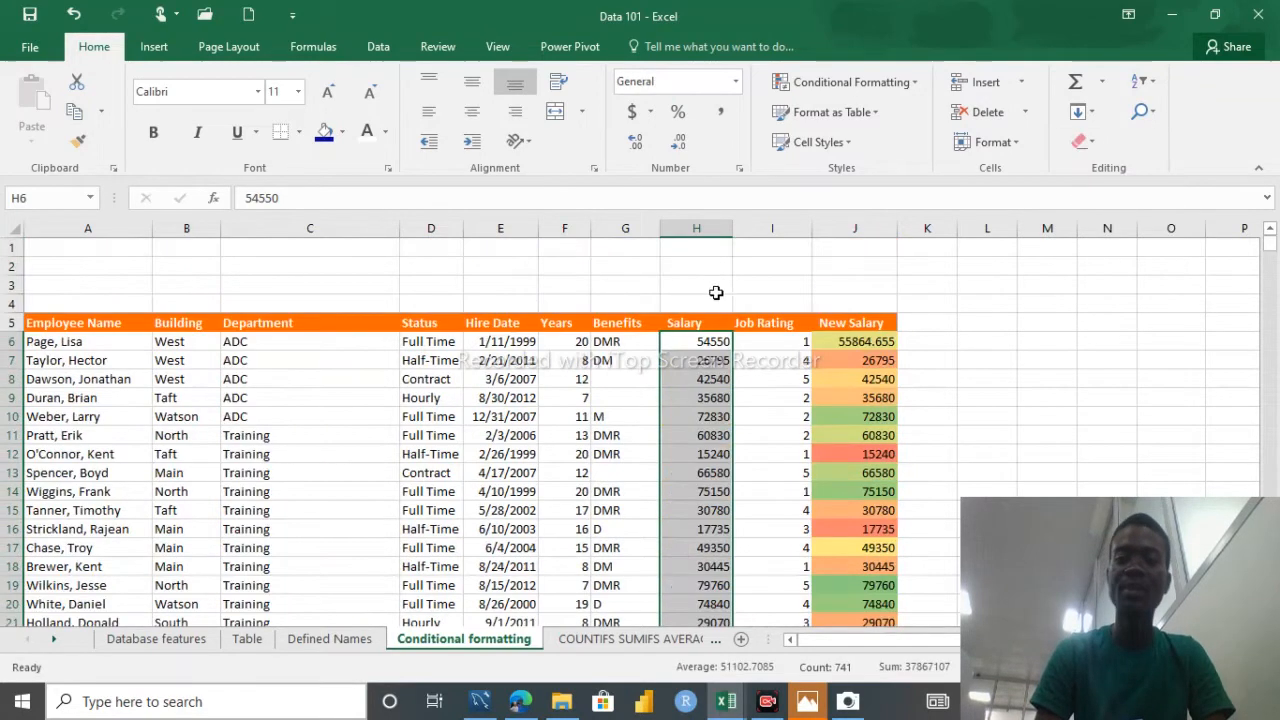
Step: Highlight the top 10 Salary values in H6:H746 with Light Red Fill with Dark Red Text
click(686, 342)
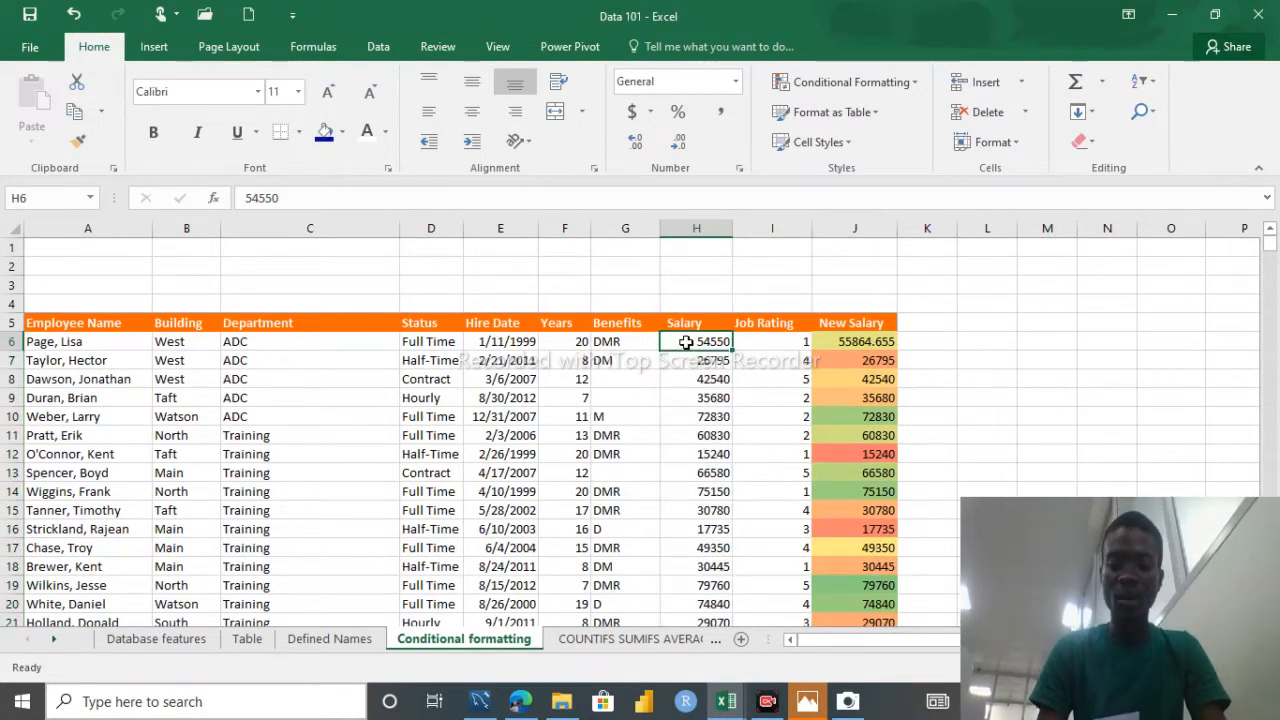
key(ctrl+shift+Down)
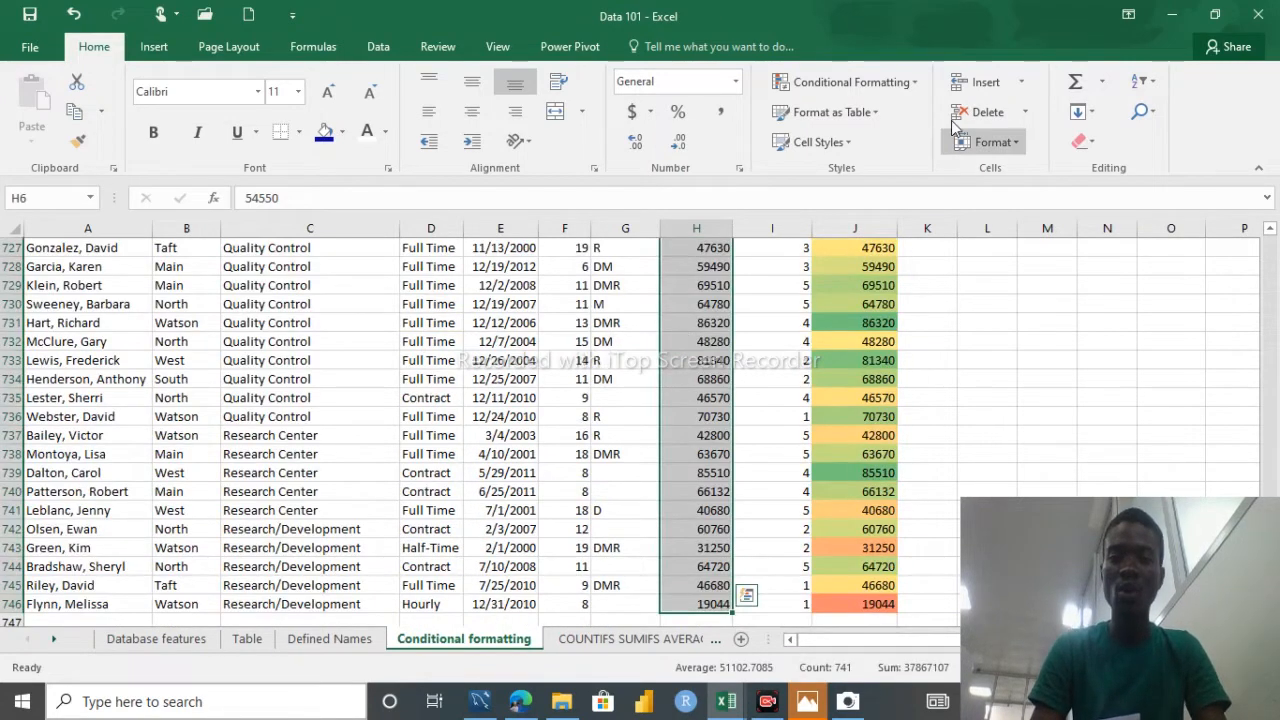
click(888, 88)
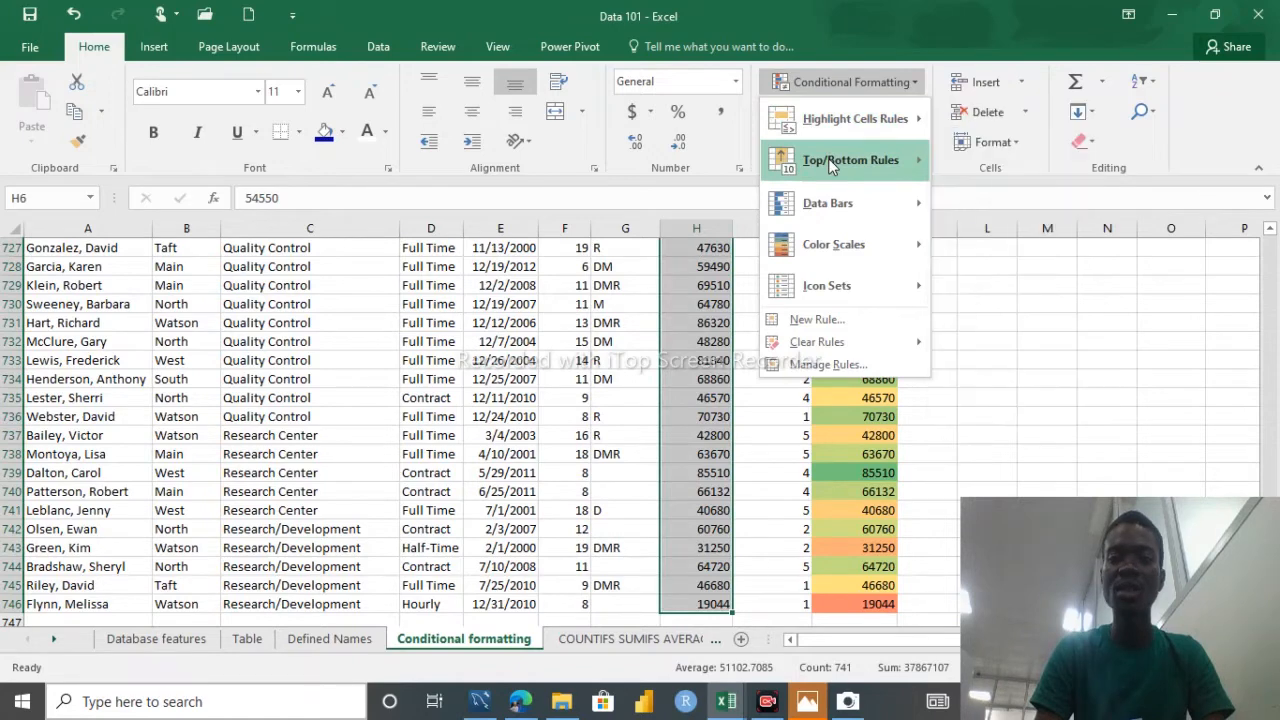
mouse_move(836, 164)
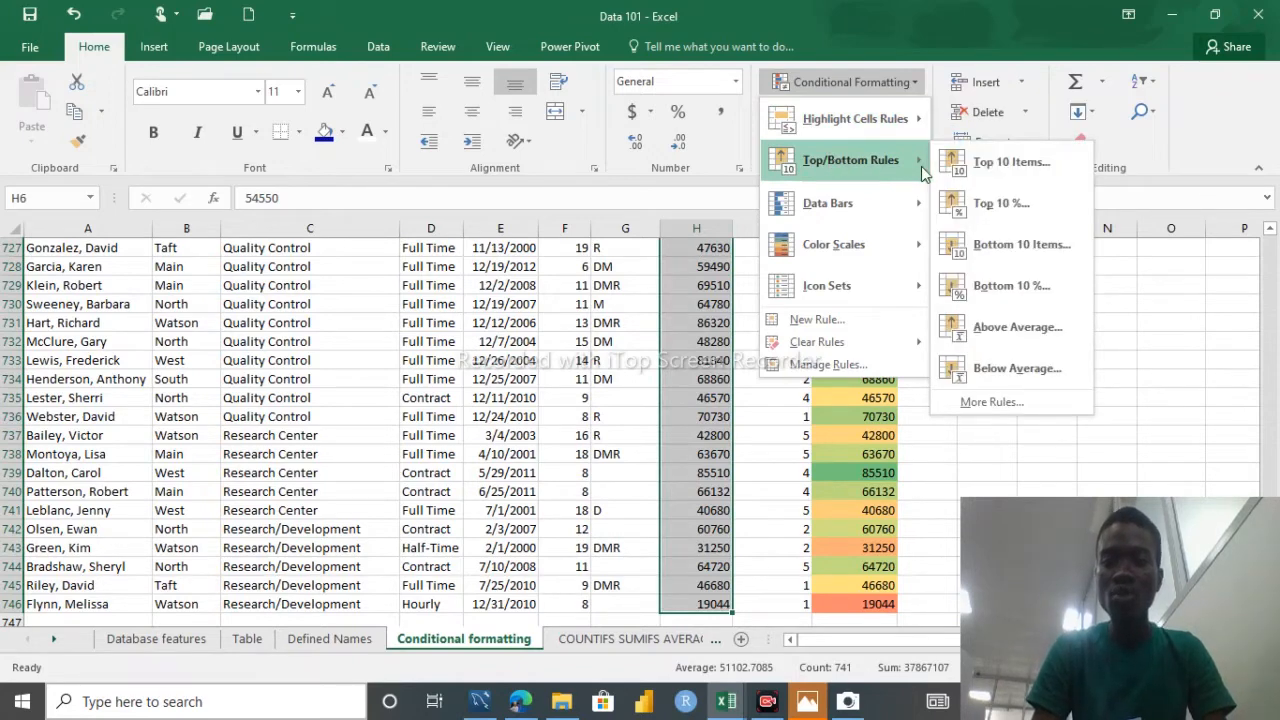
click(996, 162)
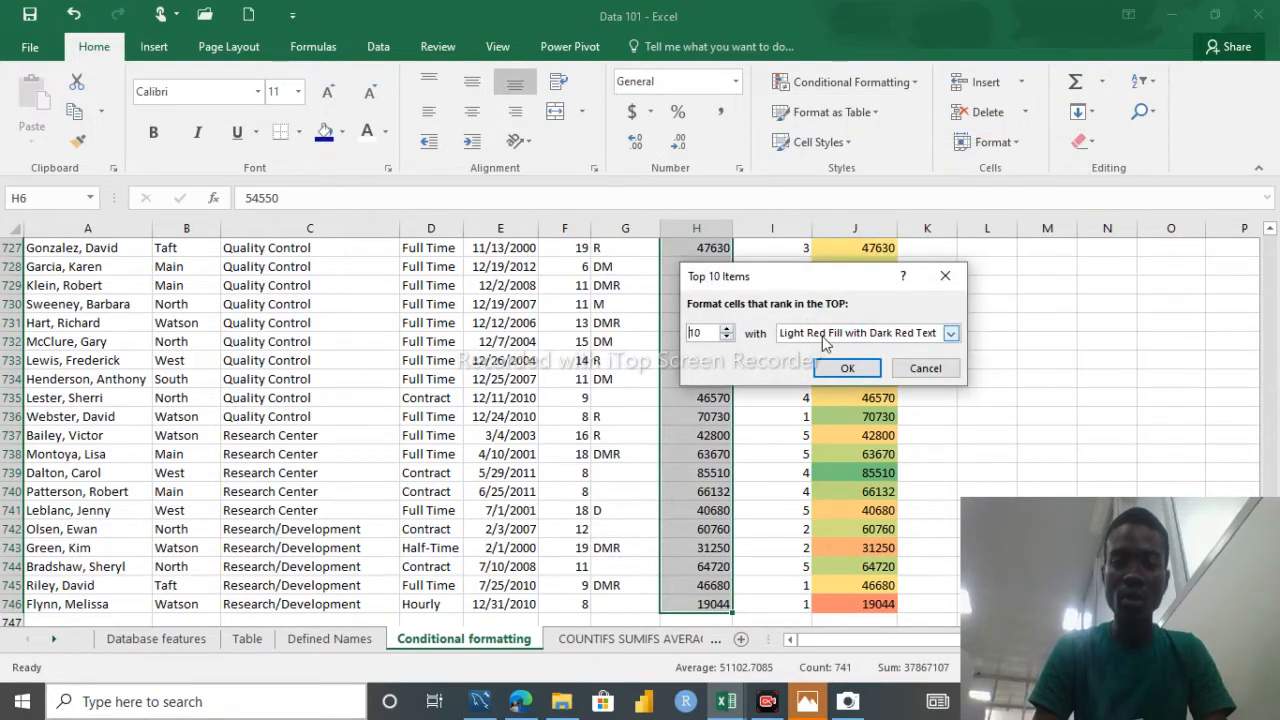
click(846, 368)
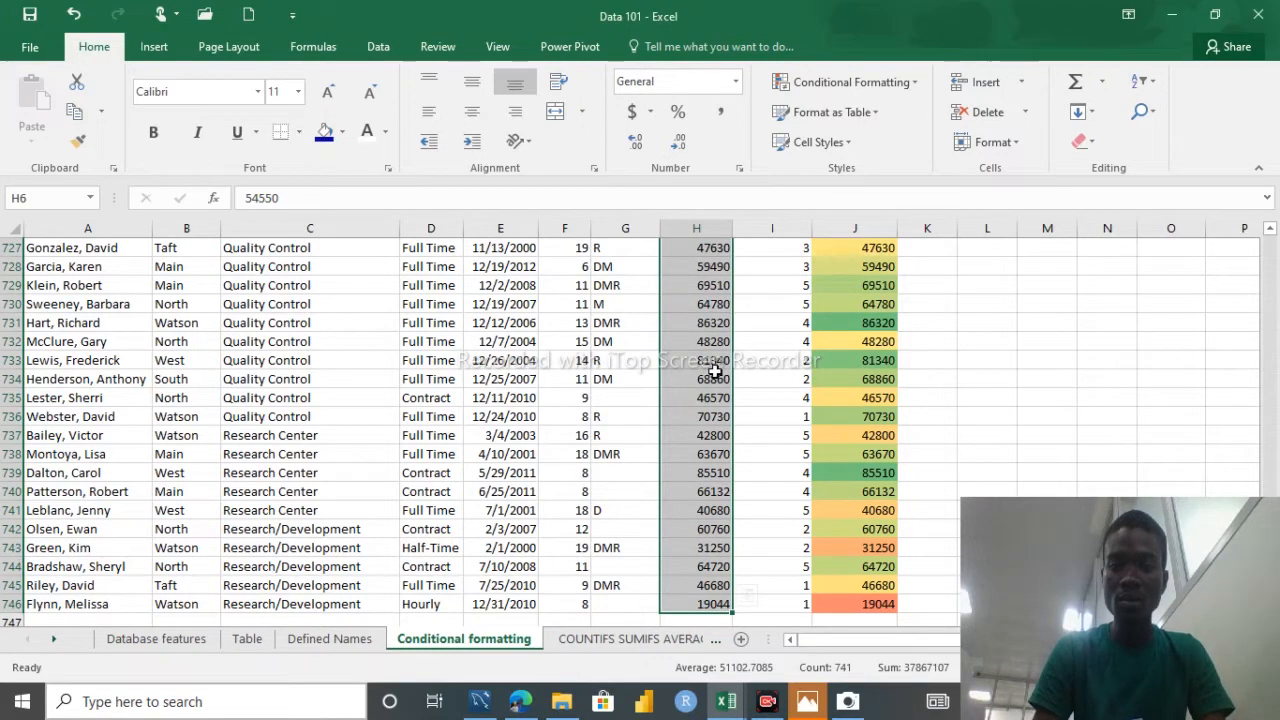
click(905, 84)
key(Escape)
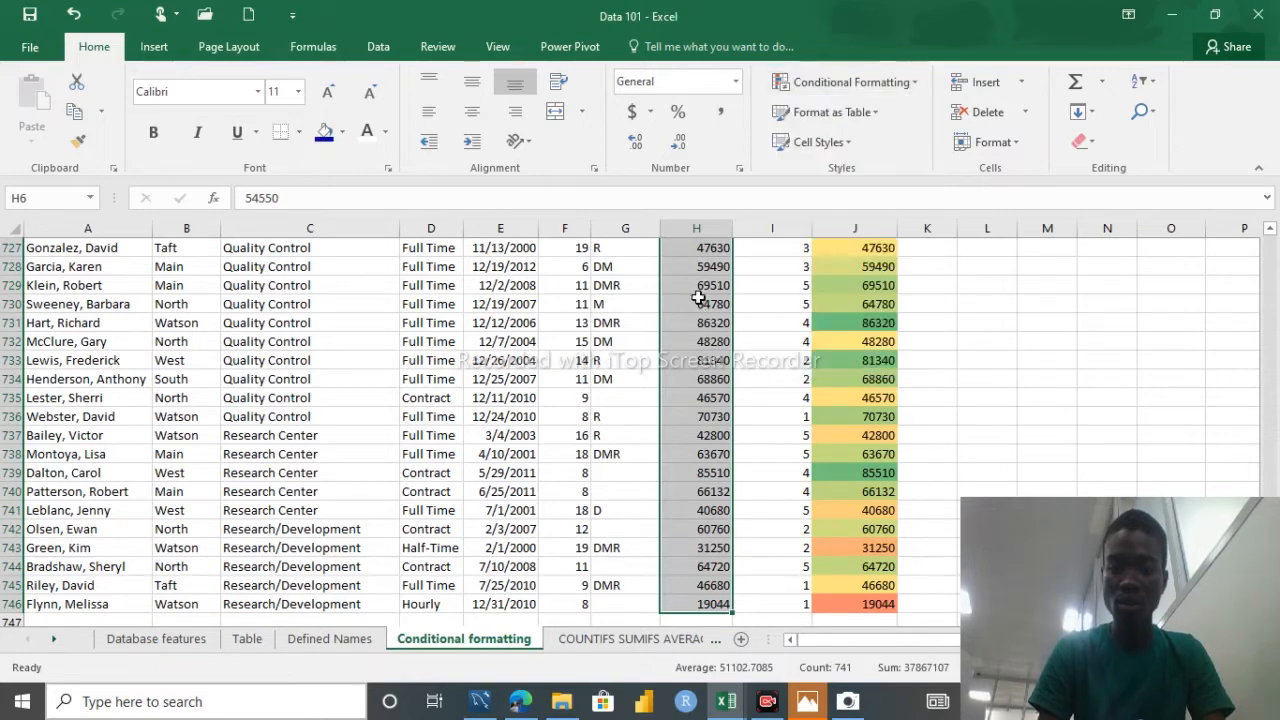
Step: Look through the Salary column from its header down to row 48 for cells highlighted by the top 10 rule
key(ctrl+Up)
key(Down)
key(Down)
key(Down)
key(Down)
key(Down)
key(Down)
key(Down)
key(Down)
key(Down)
key(Down)
key(Down)
key(Down)
key(Down)
key(Down)
key(Down)
key(Down)
key(Down)
key(Down)
key(Down)
key(Down)
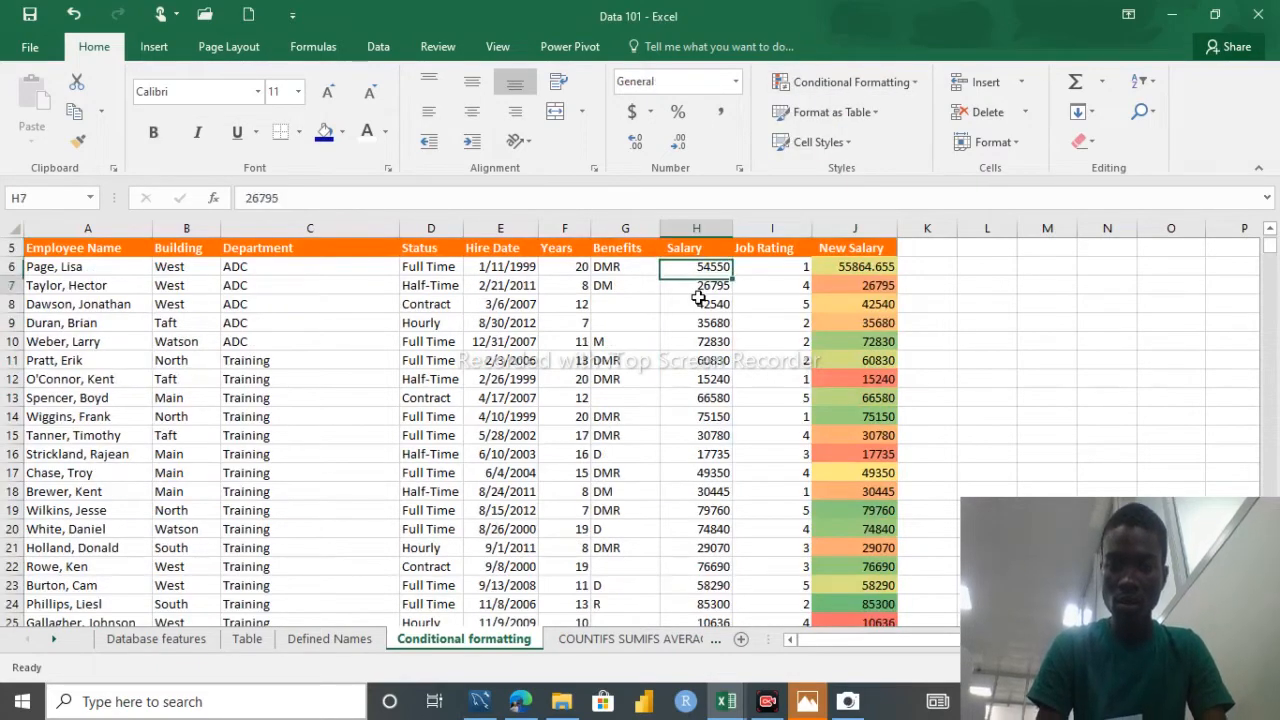
key(Down)
key(Down)
key(Down)
key(Down)
key(Down)
key(Down)
key(Down)
key(Down)
key(Down)
key(Down)
key(Down)
key(Down)
key(Down)
key(Down)
key(Down)
key(Down)
key(Down)
key(Down)
key(Down)
key(Down)
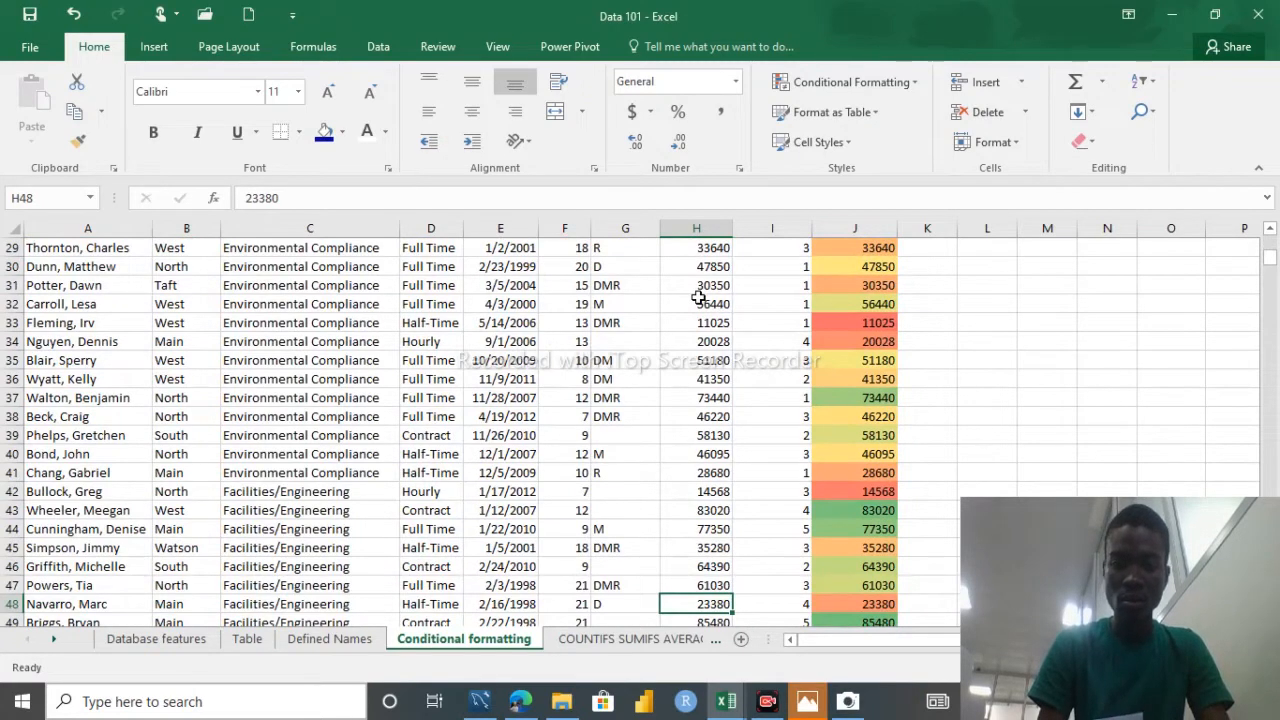
Step: Apply the Top 10 Items rule again to the Salary values in H6:H746, using 10 items and Light Red Fill with Dark Red Text
key(ctrl+Up)
click(690, 268)
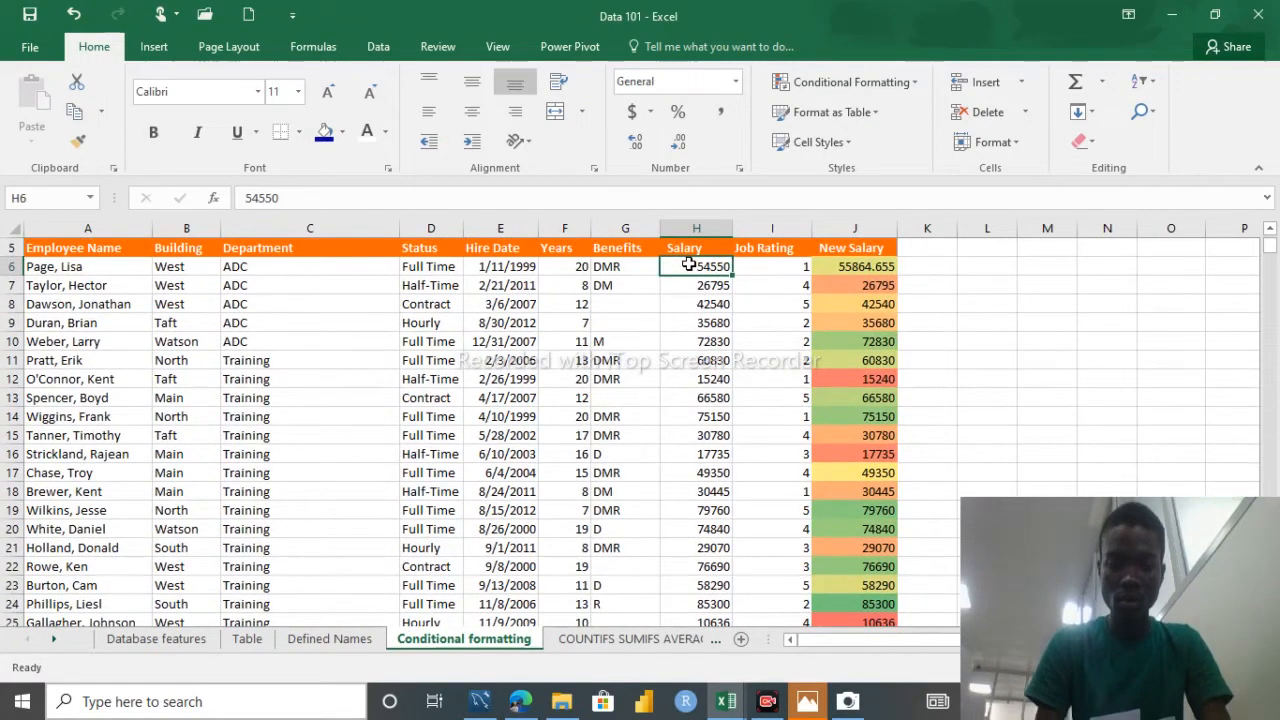
key(ctrl+shift+Down)
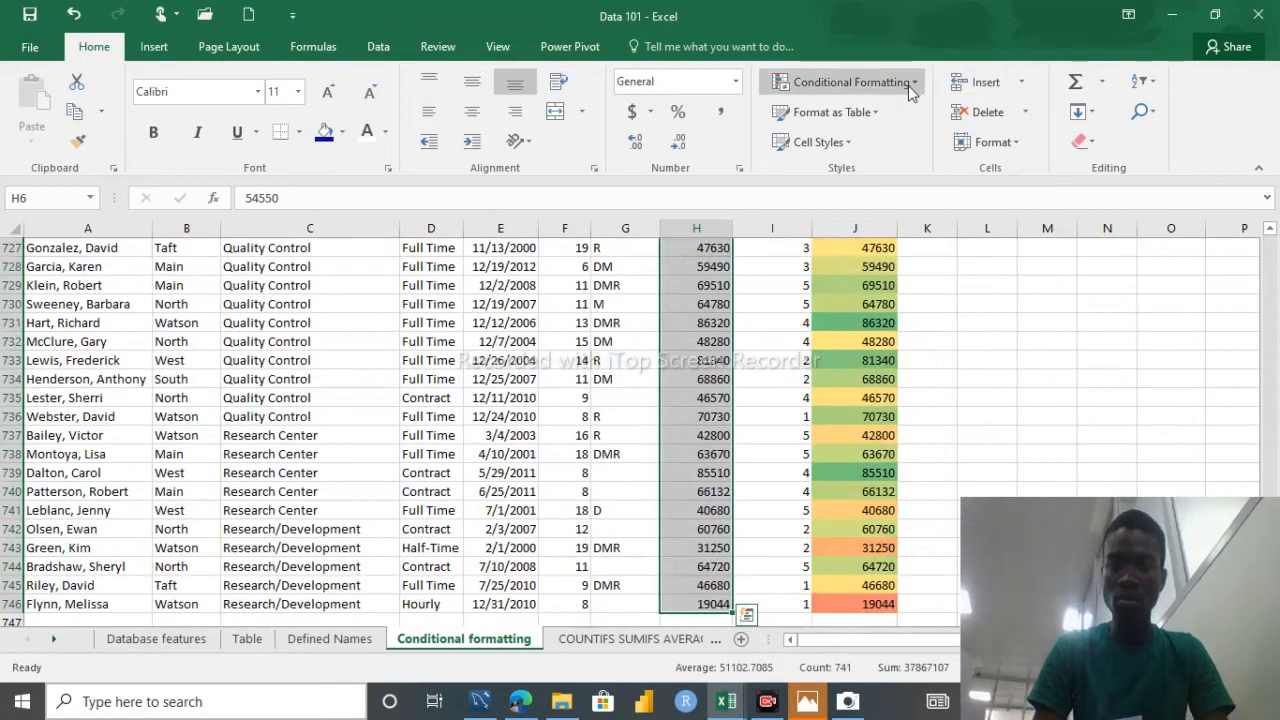
click(908, 85)
mouse_move(845, 165)
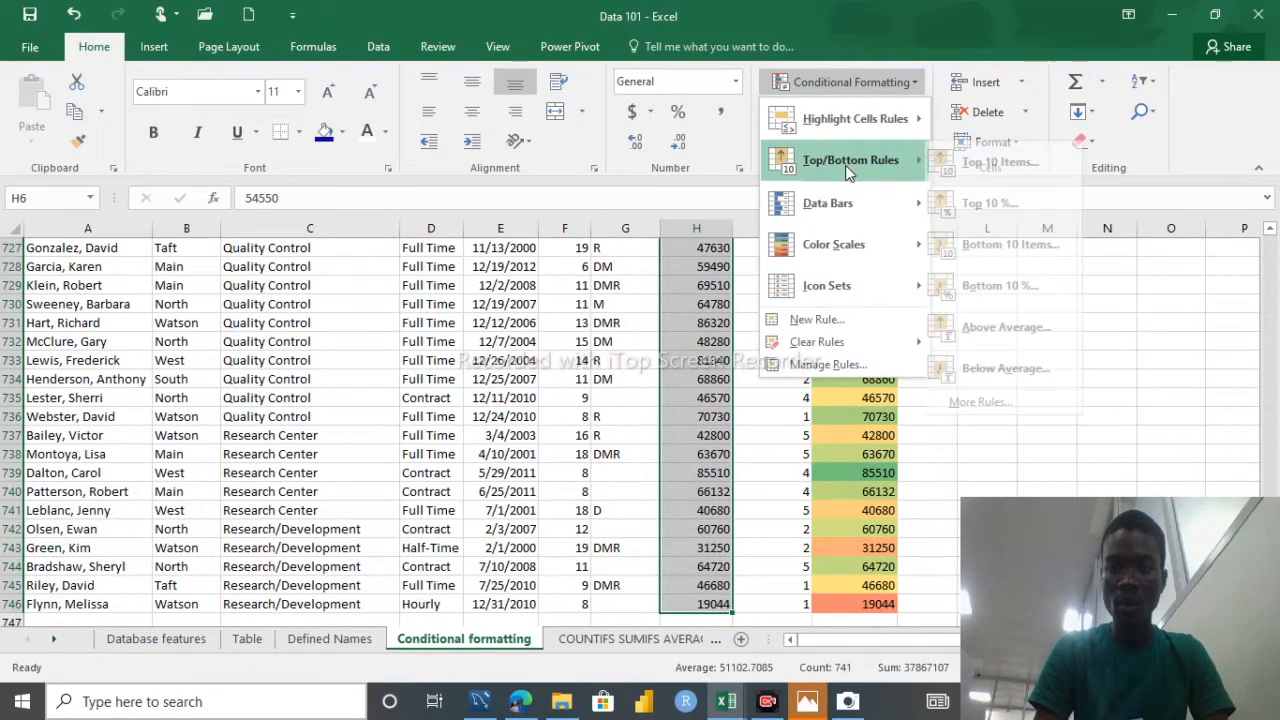
click(995, 160)
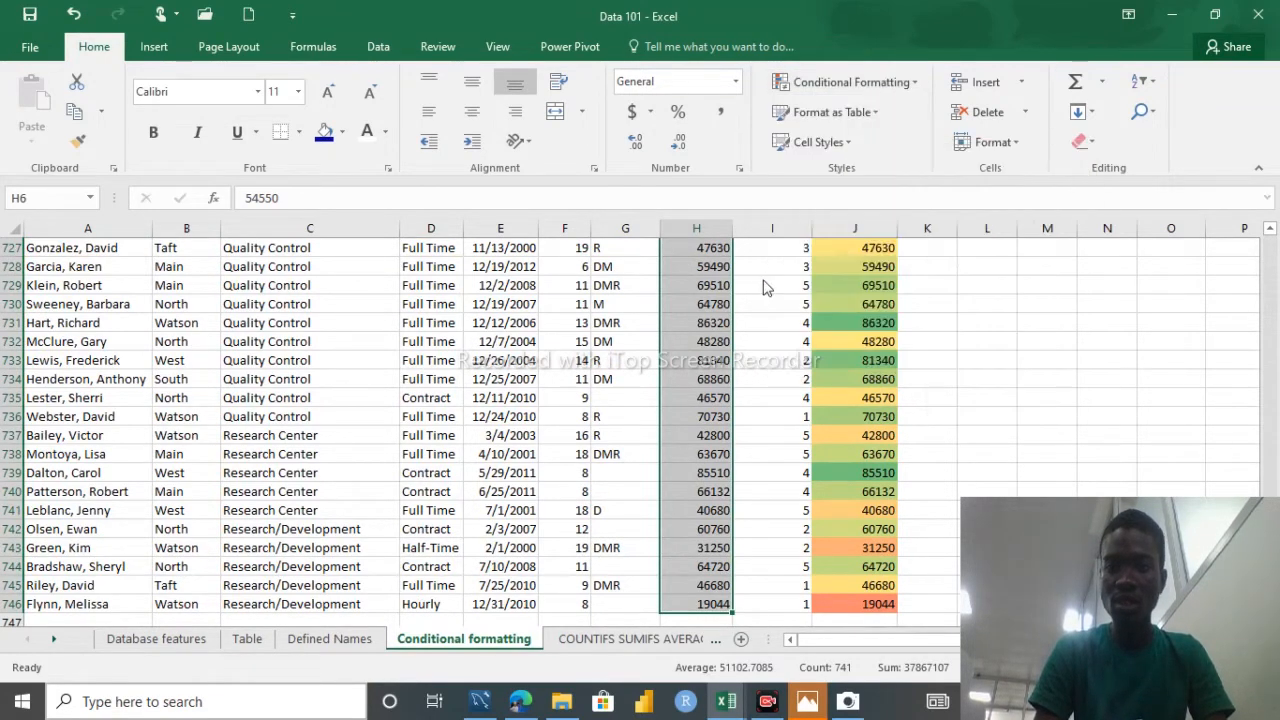
click(709, 332)
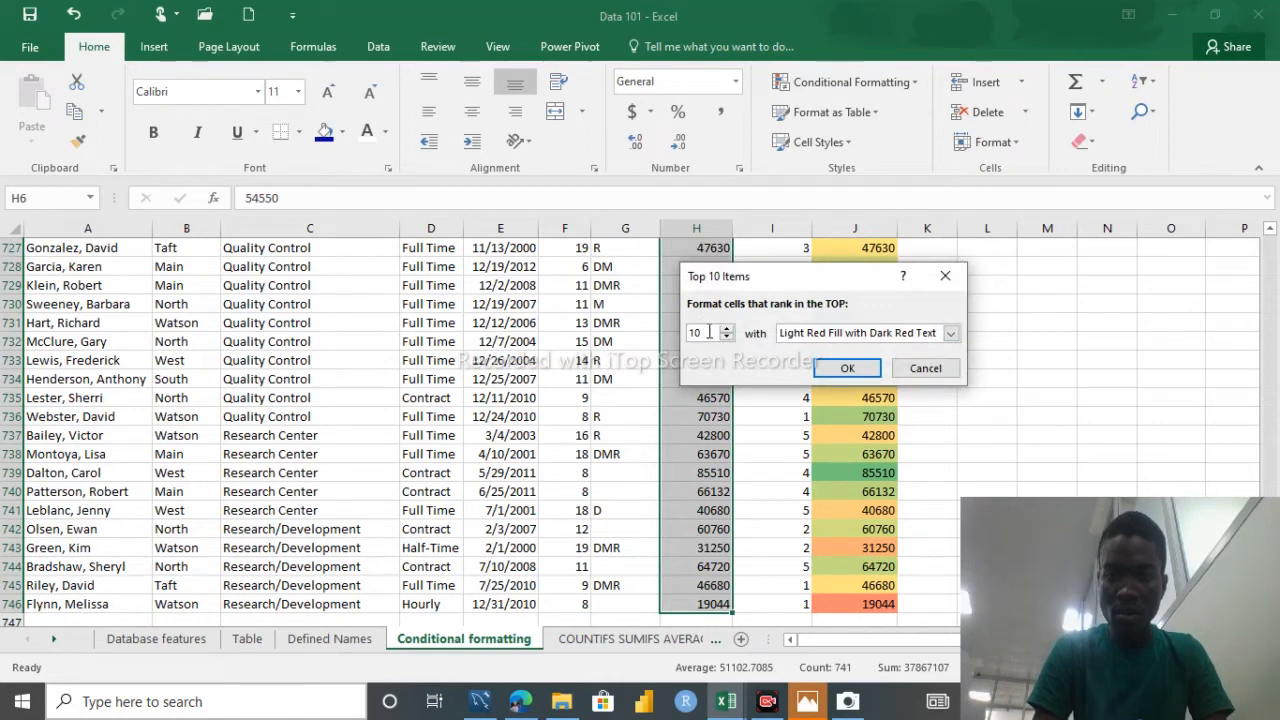
click(838, 366)
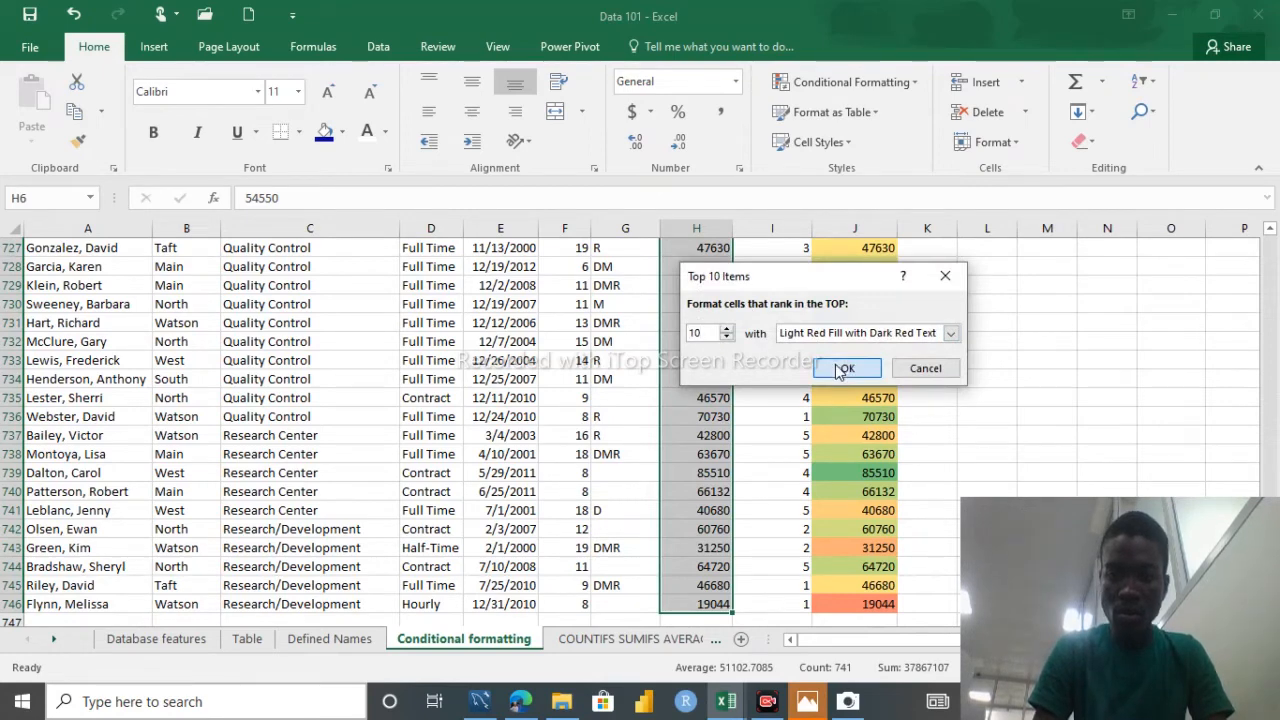
Step: Examine the Salary column from its header down to row 88 to find values ranked in the top 10
click(716, 357)
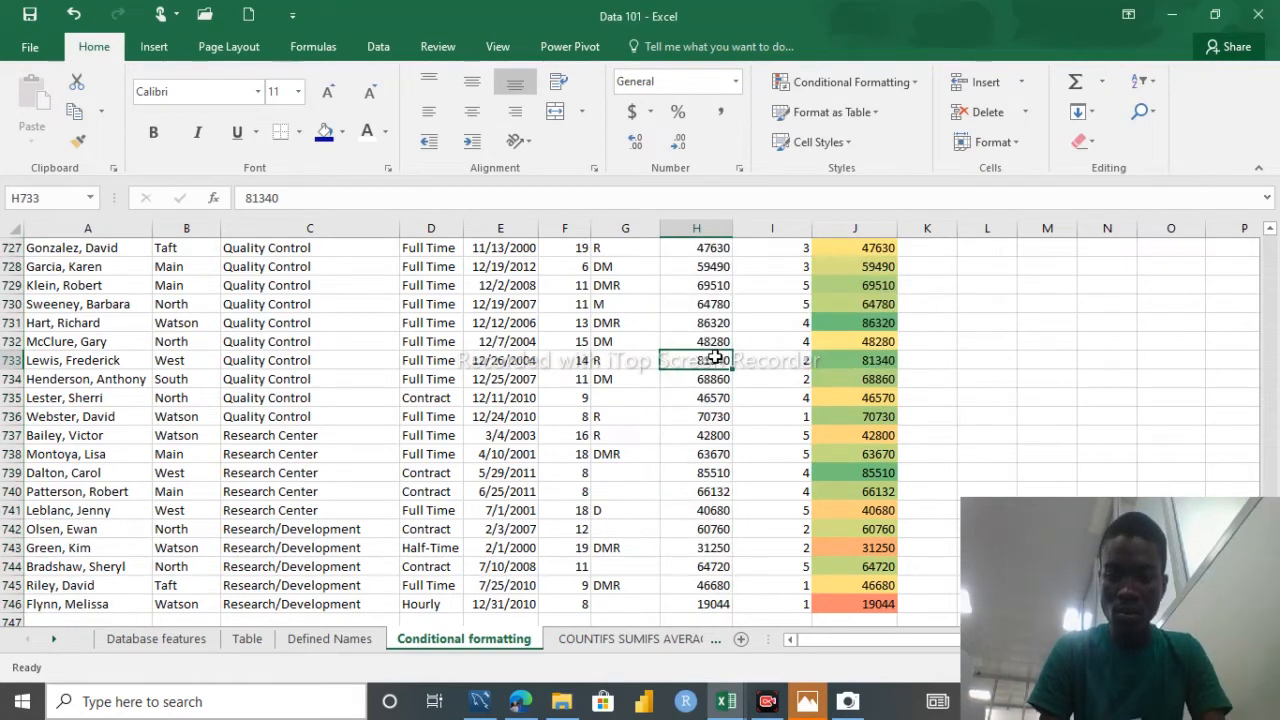
key(ctrl+Up)
key(Down)
key(Down)
key(Down)
key(Down)
key(Down)
key(Down)
key(Down)
key(Down)
key(Down)
key(Down)
key(Down)
key(Down)
key(Down)
key(Down)
key(Down)
key(Down)
key(Down)
key(Down)
key(Down)
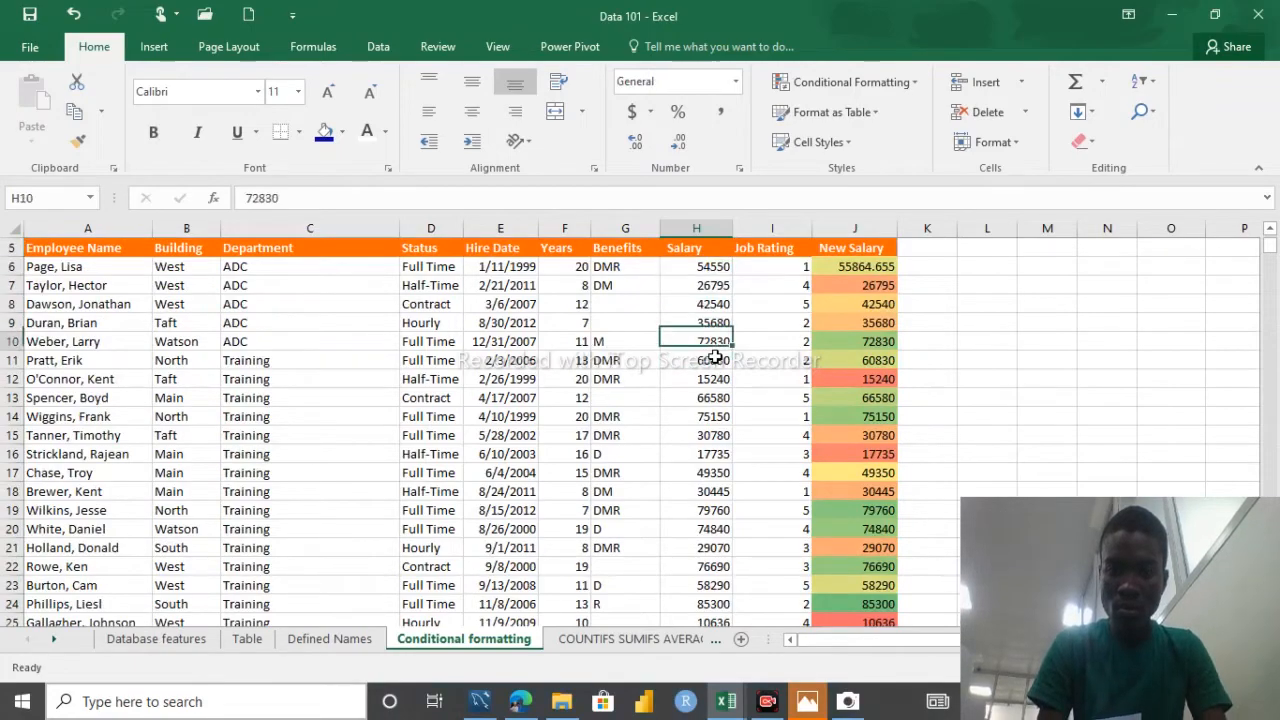
key(Down)
key(Down)
key(Down)
key(Down)
key(Down)
key(Down)
key(Down)
key(Down)
key(Down)
key(Down)
key(Down)
key(Down)
key(Down)
key(Down)
key(Down)
key(Down)
key(Down)
key(Down)
key(Down)
key(Down)
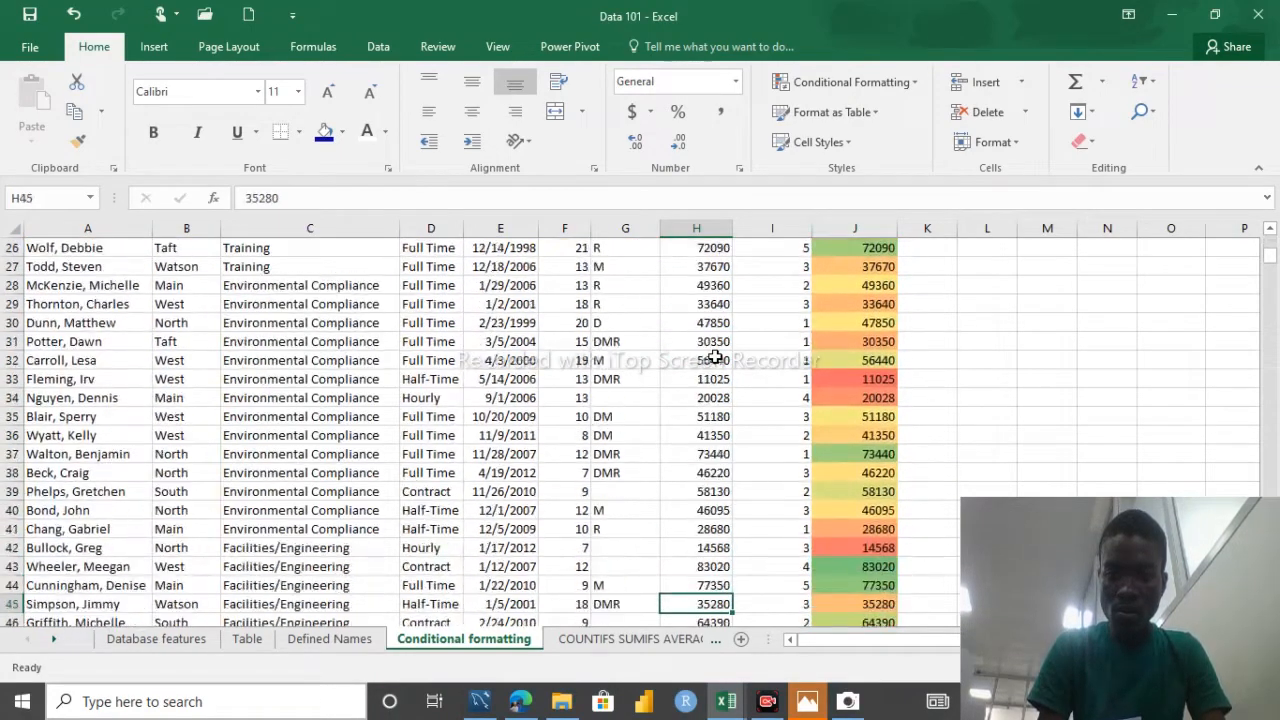
key(Down)
key(Down)
key(Down)
key(Down)
key(Down)
key(Down)
key(Down)
key(Down)
key(Down)
key(Down)
key(Down)
key(Down)
key(Down)
key(Down)
key(Down)
key(Down)
key(Down)
key(Down)
key(Down)
key(Down)
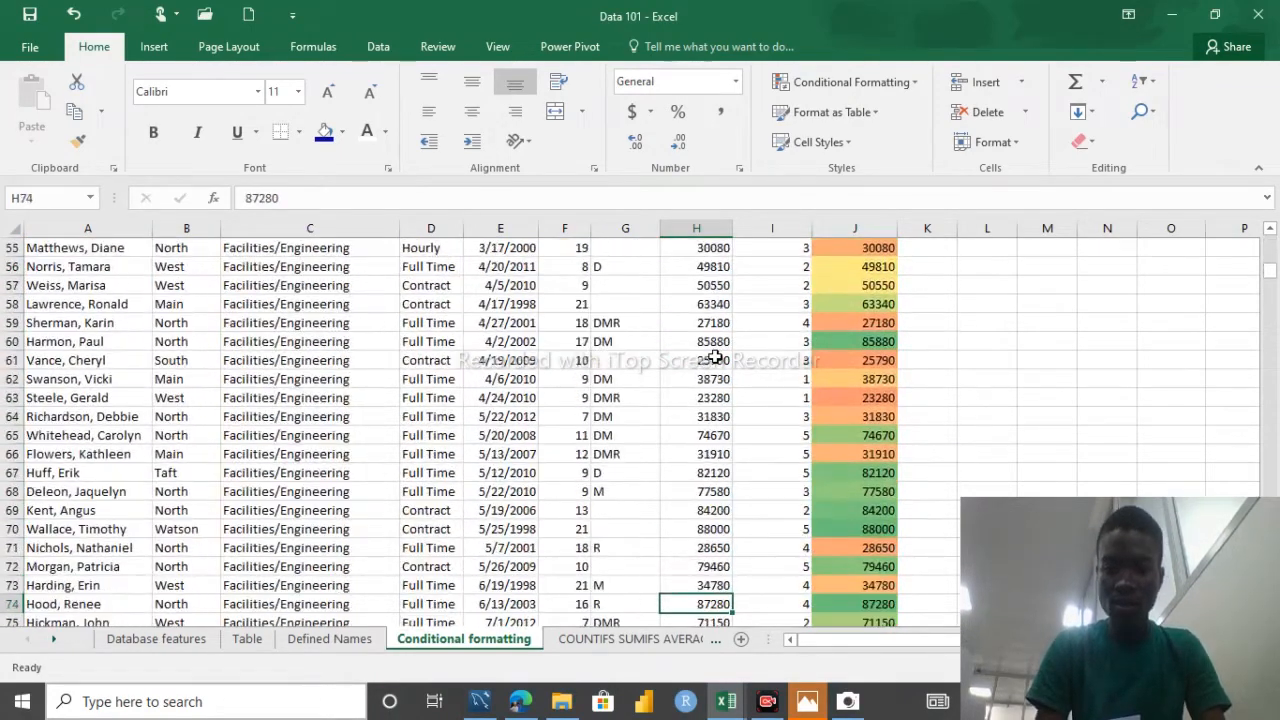
key(Down)
key(Down)
key(Down)
key(Down)
key(Down)
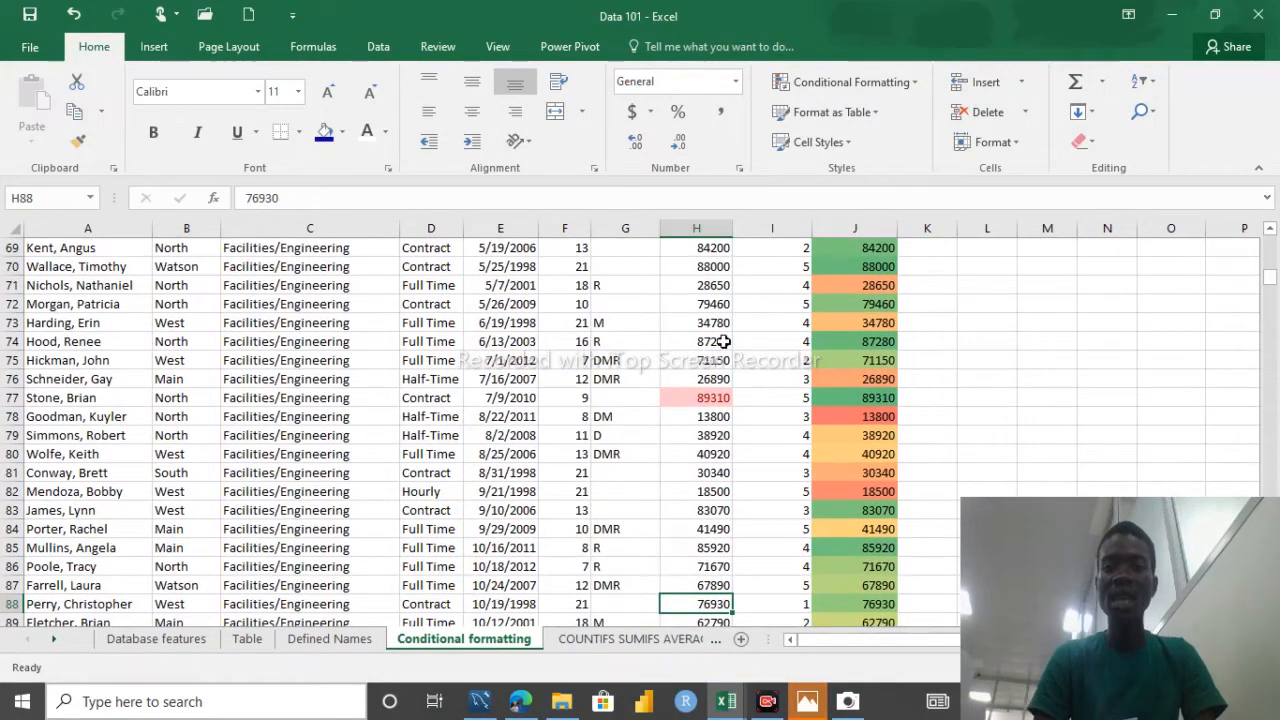
click(900, 77)
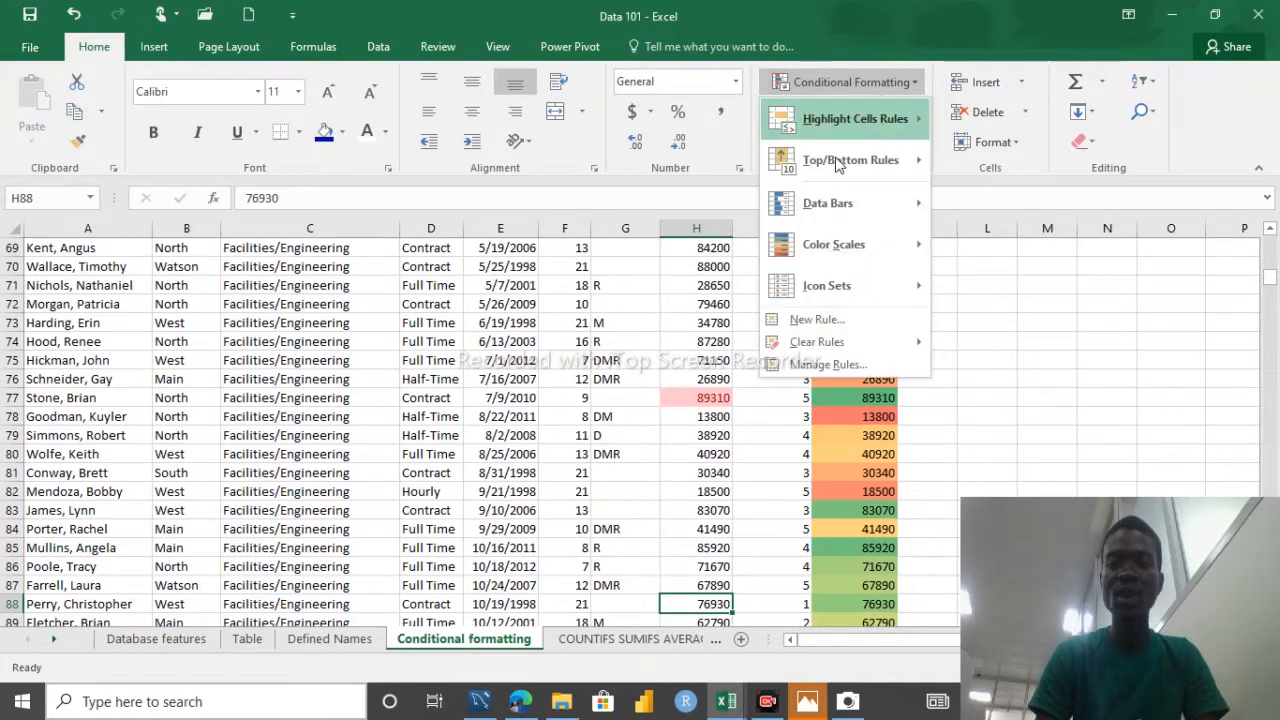
mouse_move(823, 170)
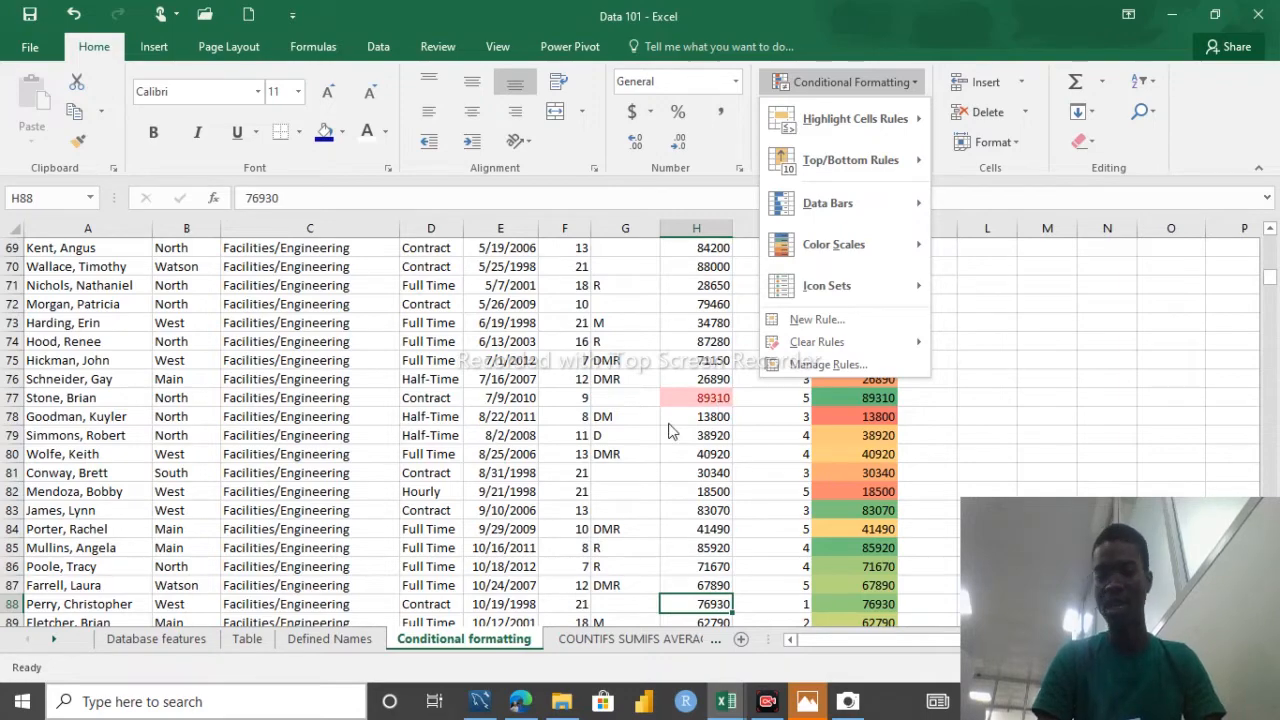
key(Down)
key(Down)
key(Down)
key(Down)
key(Up)
key(Up)
key(Up)
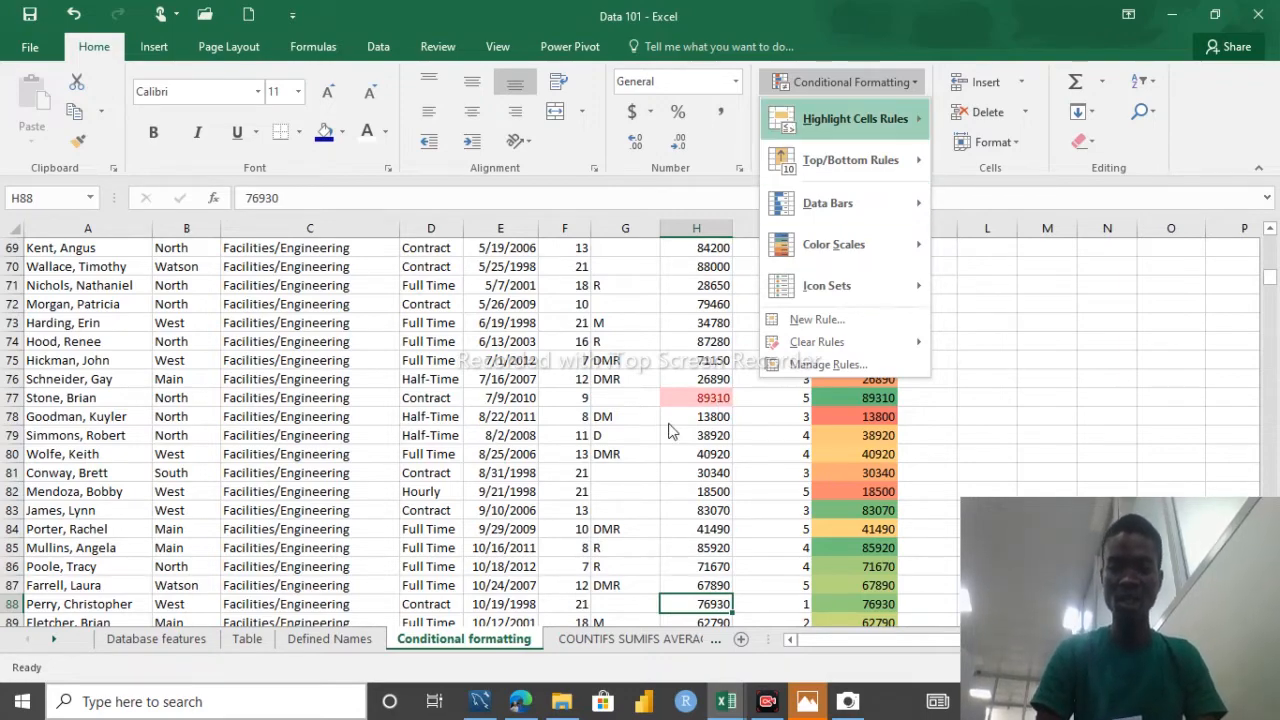
Step: Look through the Salary column from row 88 down to row 111 for cells highlighted by the top 10 rule
click(668, 423)
key(Down)
key(Down)
key(Down)
key(Down)
key(Down)
key(Down)
key(Down)
key(Down)
key(Down)
key(Down)
key(Down)
key(Down)
key(Down)
key(Down)
key(Down)
key(Down)
key(Down)
key(Down)
key(Down)
key(Down)
key(Down)
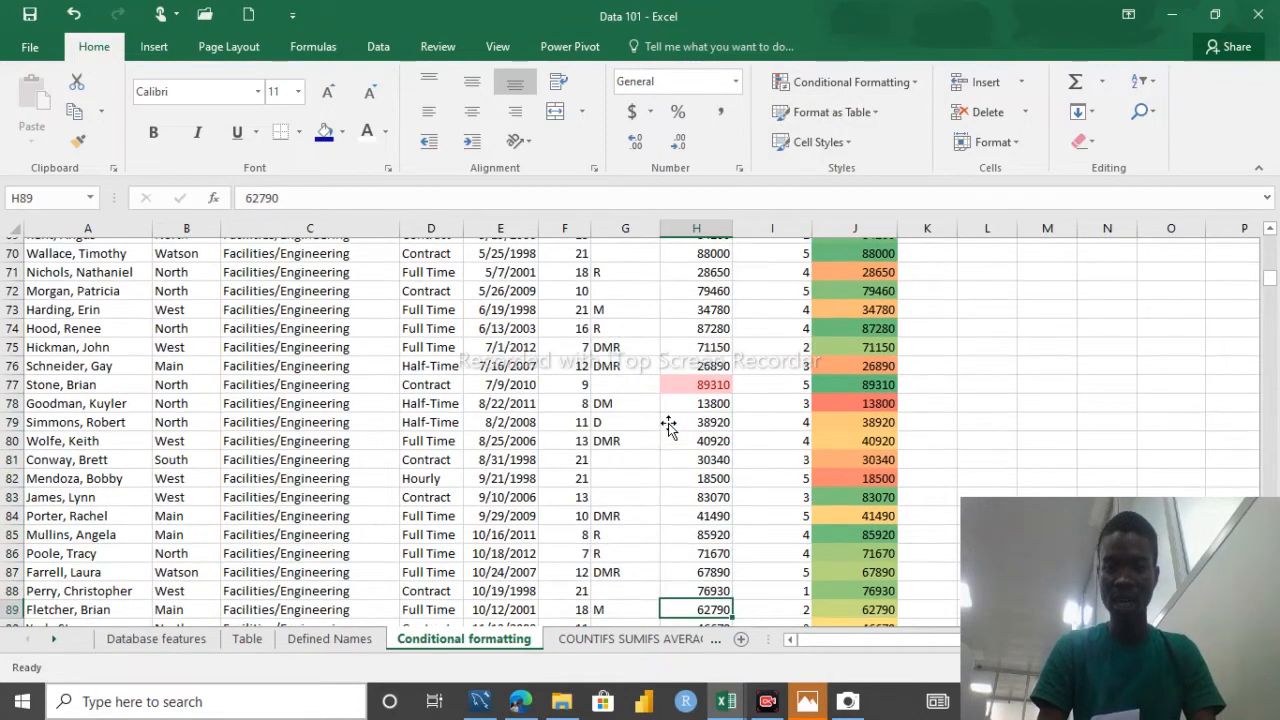
key(Down)
key(Down)
key(Down)
key(Down)
key(Down)
key(Down)
key(Down)
key(Down)
key(Down)
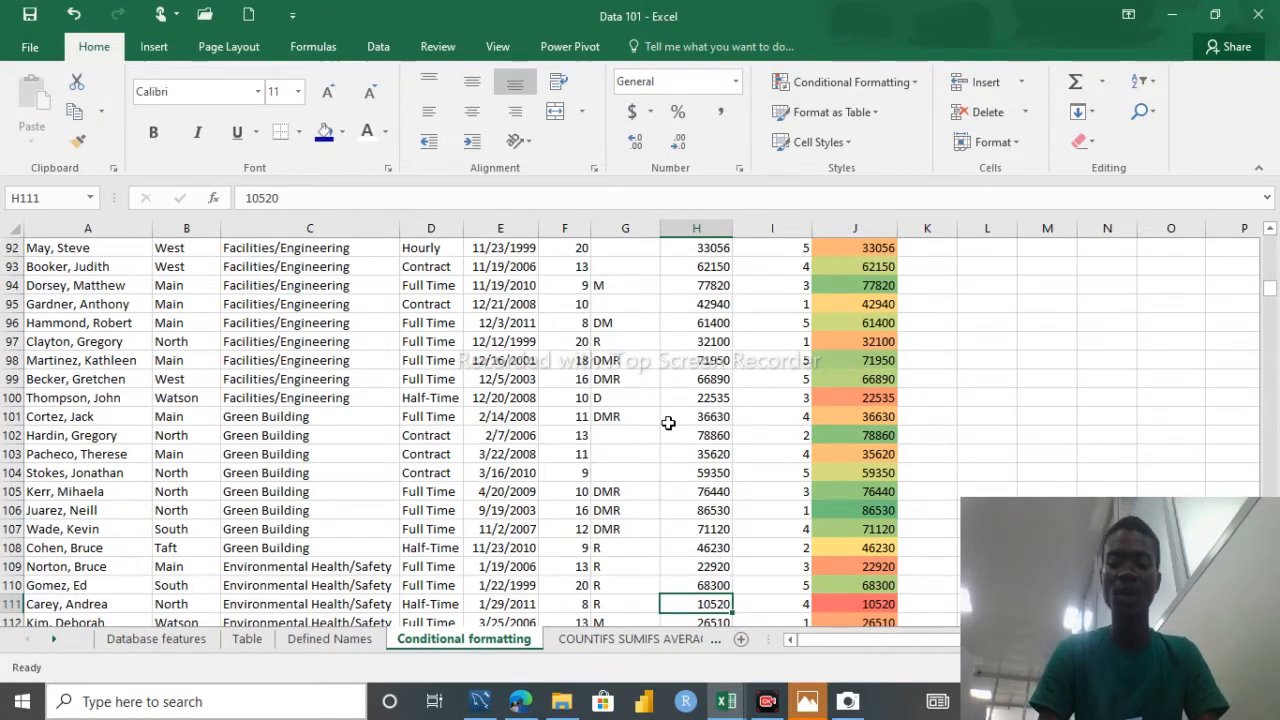
Step: Clear the formats from the Salary values in H6:H746
key(ctrl+Up)
drag(722, 304, 702, 287)
click(689, 266)
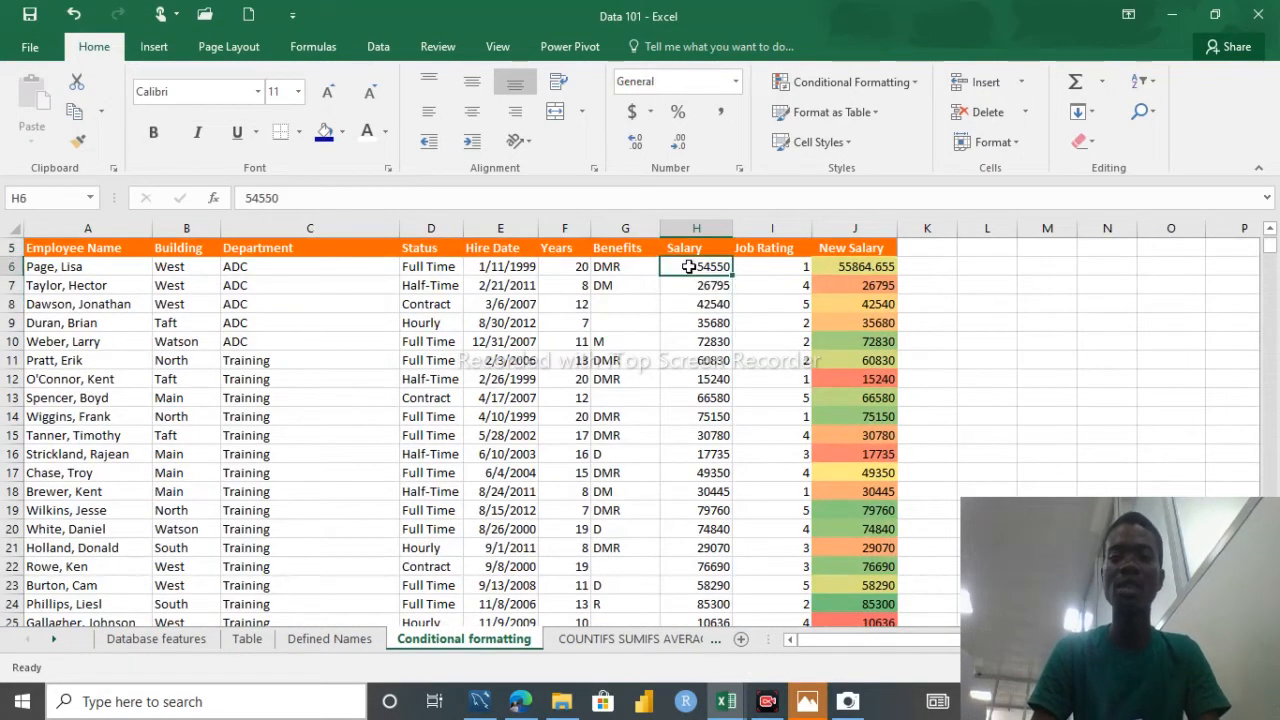
double_click(690, 266)
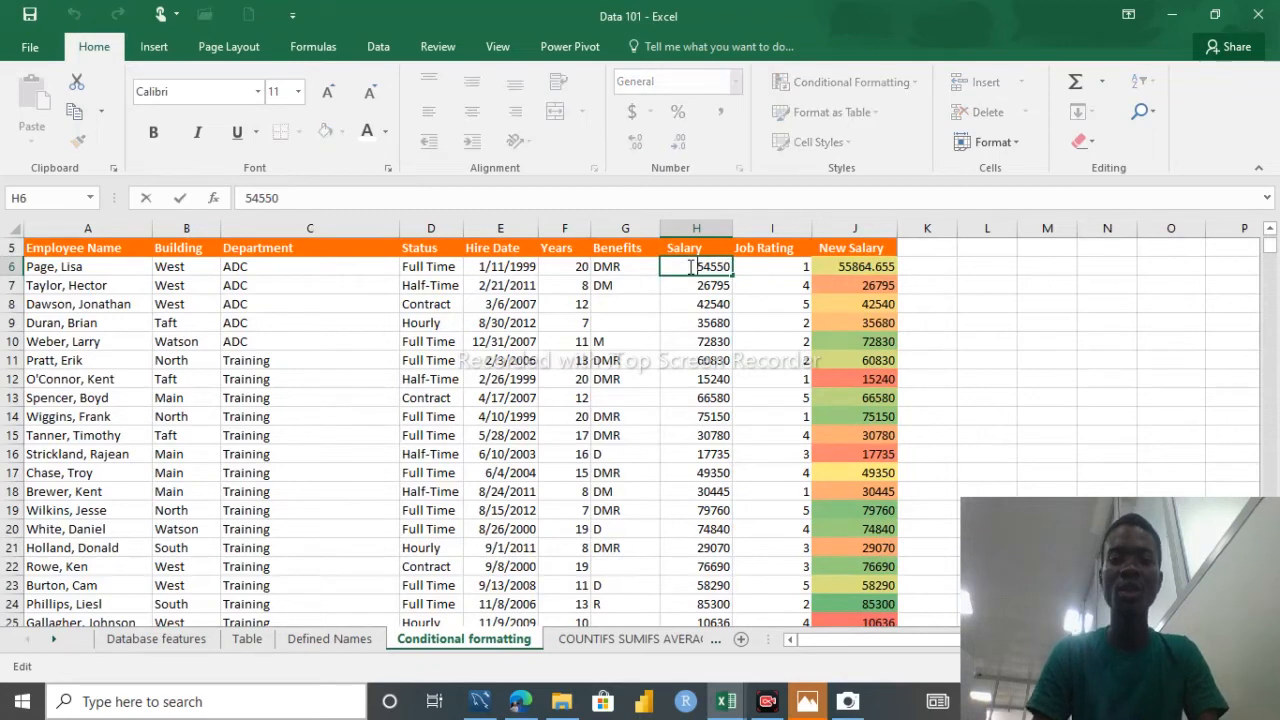
click(630, 268)
click(683, 264)
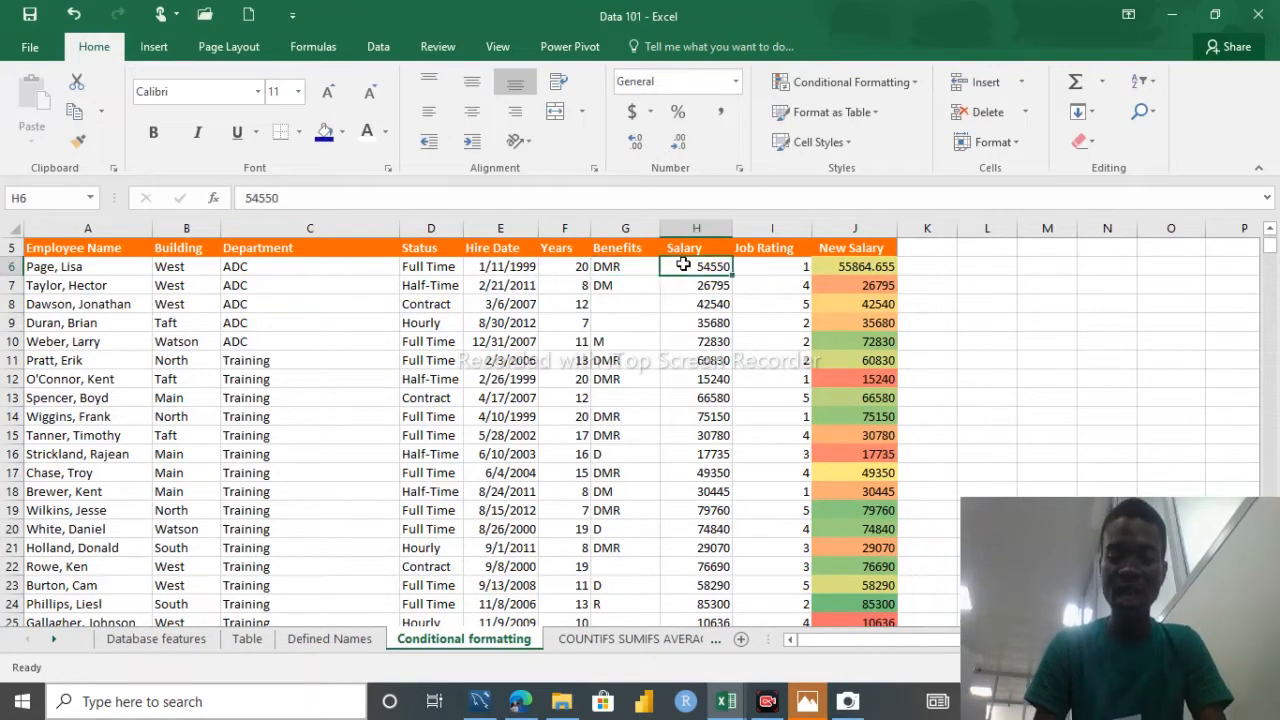
key(ctrl+shift+Down)
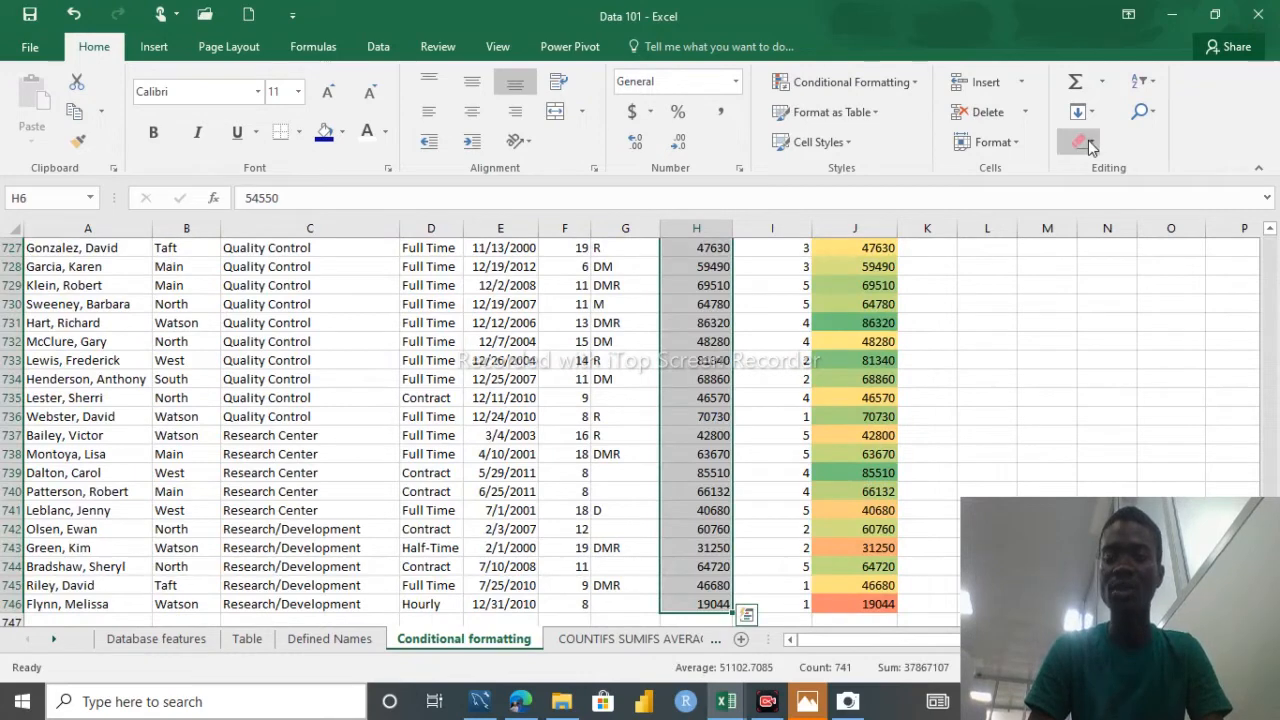
click(1088, 140)
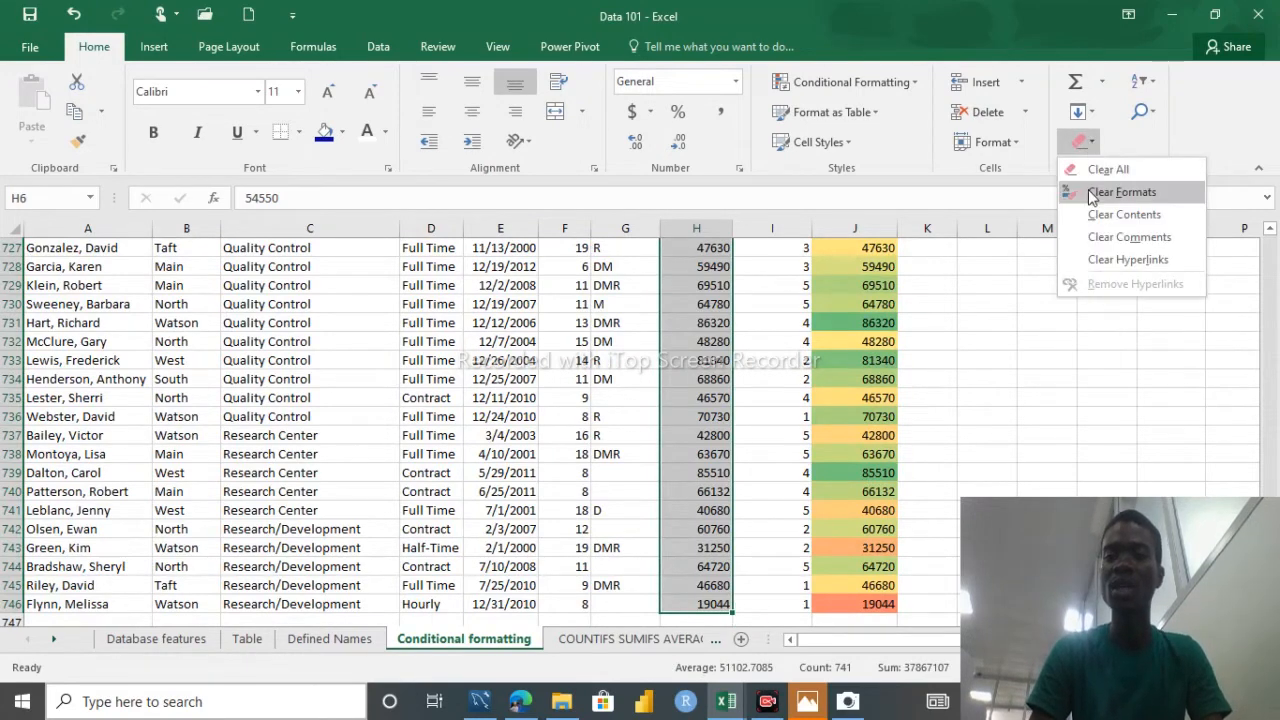
click(1121, 192)
Step: Apply orange solid fill data bars to the Salary values in H6:H746 and return to the column header
key(ctrl+BackSpace)
click(724, 342)
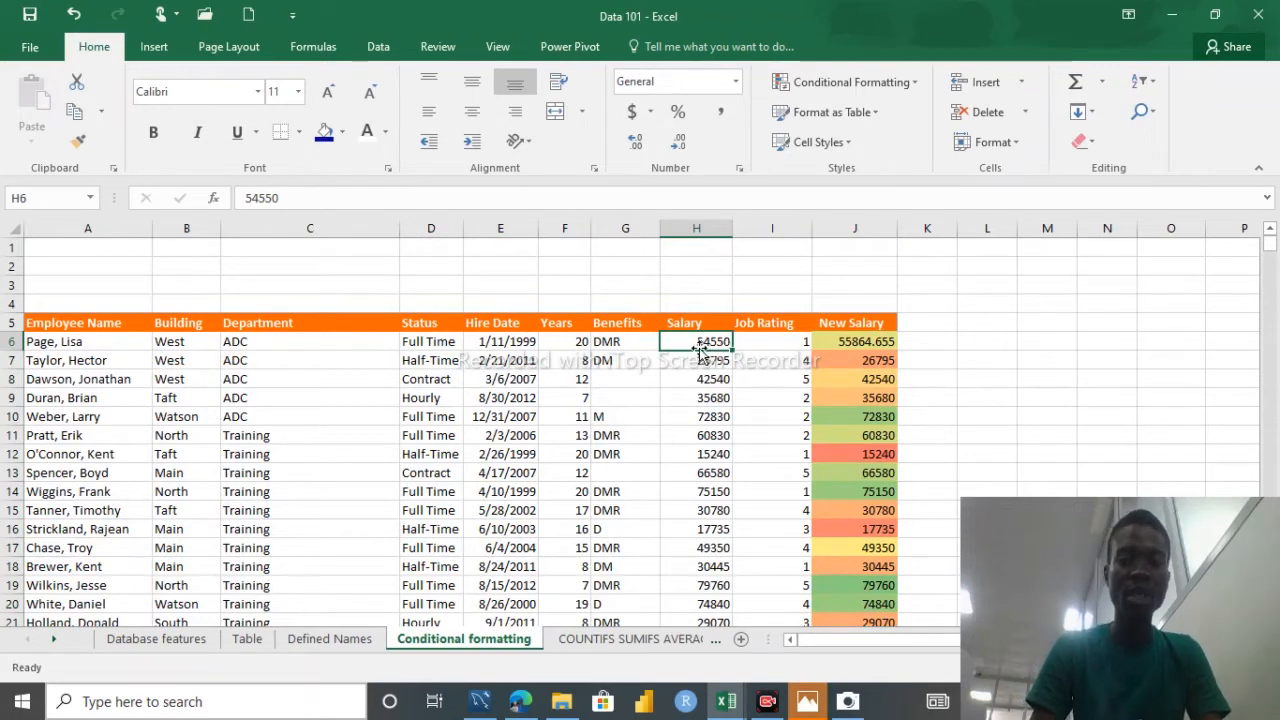
key(ctrl+shift+Down)
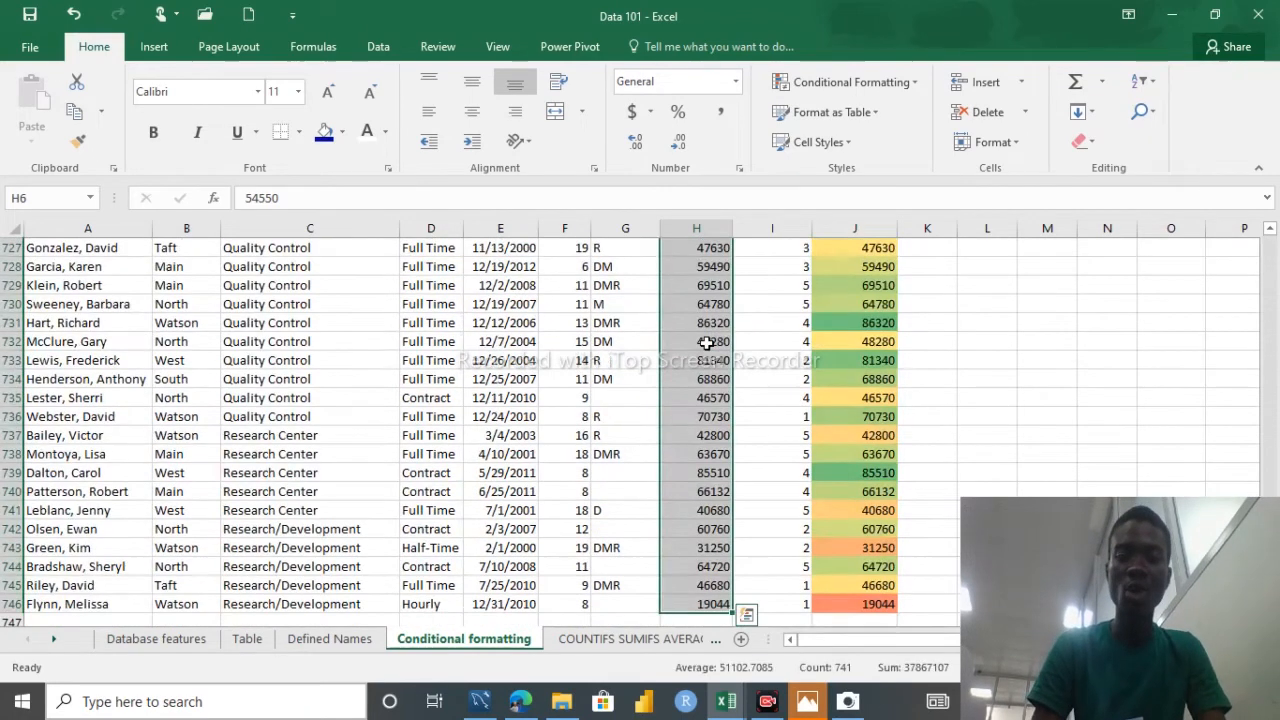
click(894, 84)
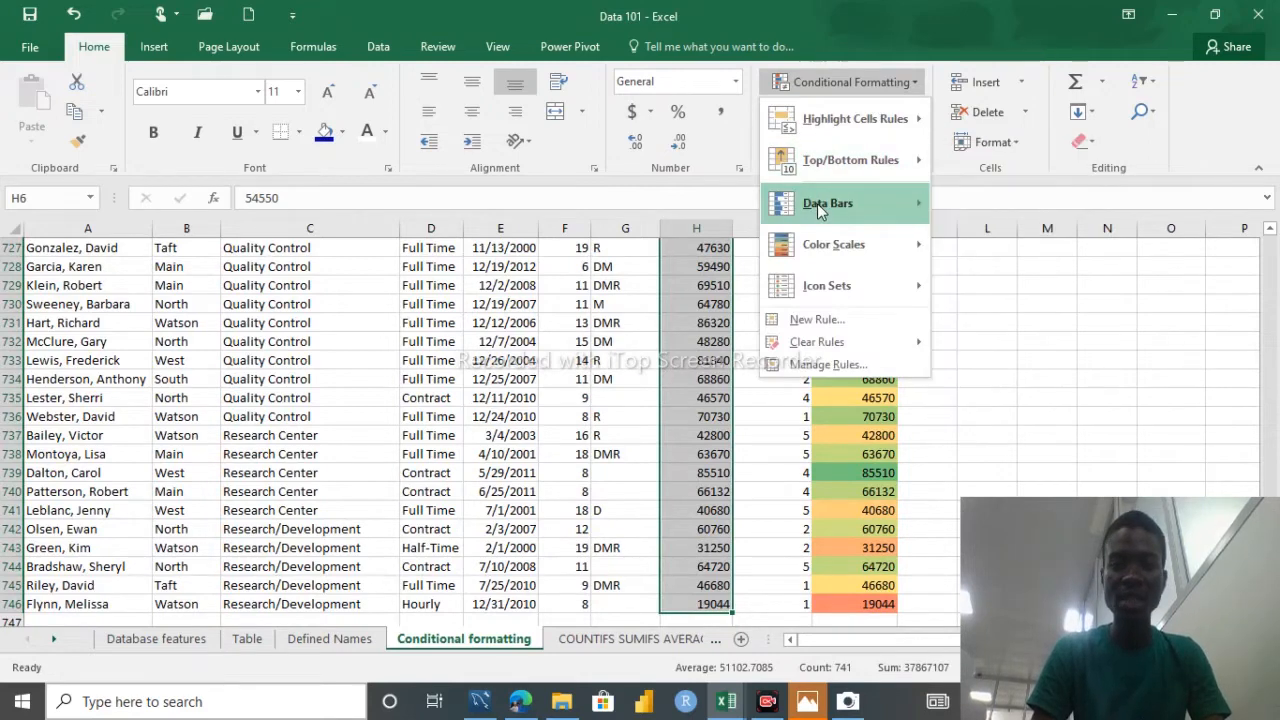
mouse_move(817, 203)
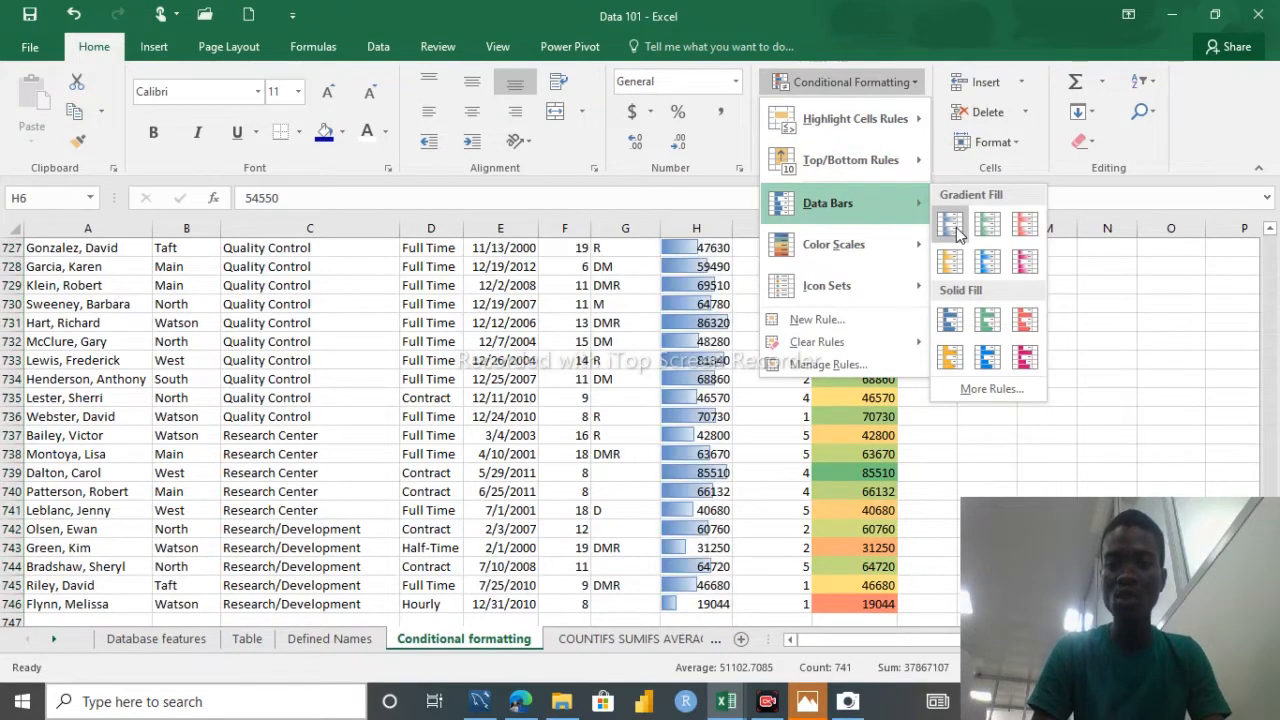
click(948, 358)
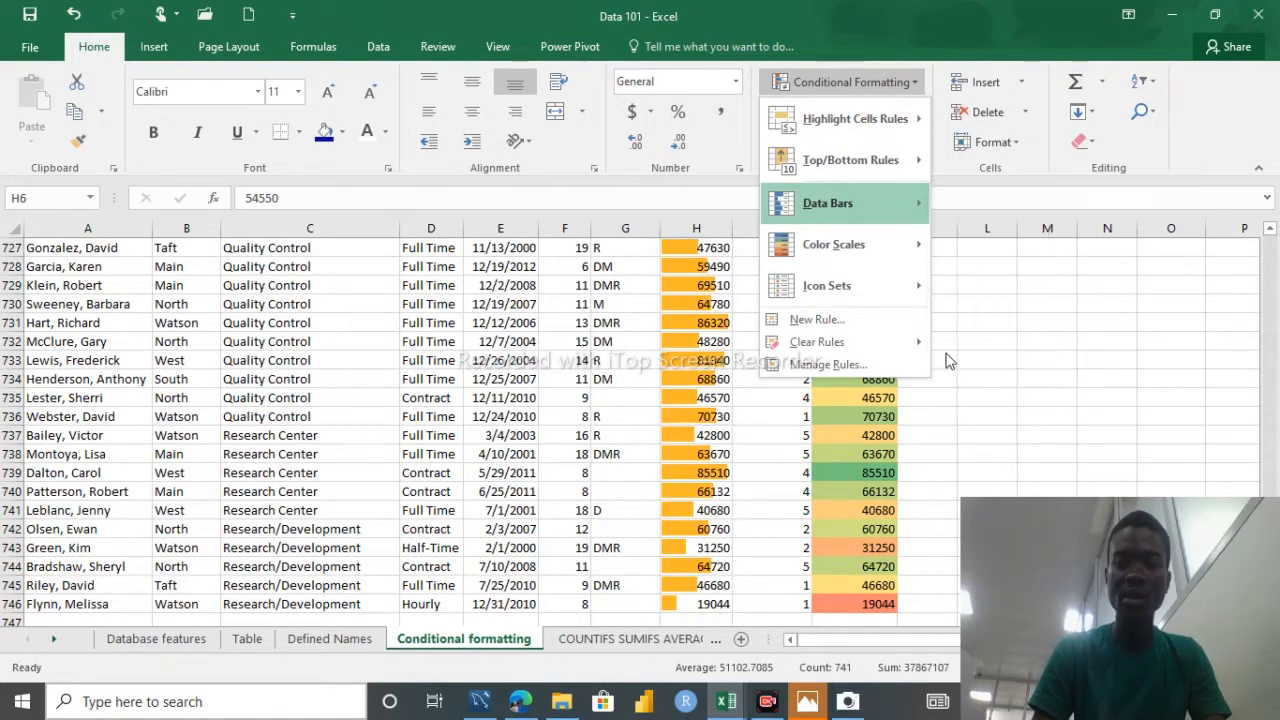
click(705, 323)
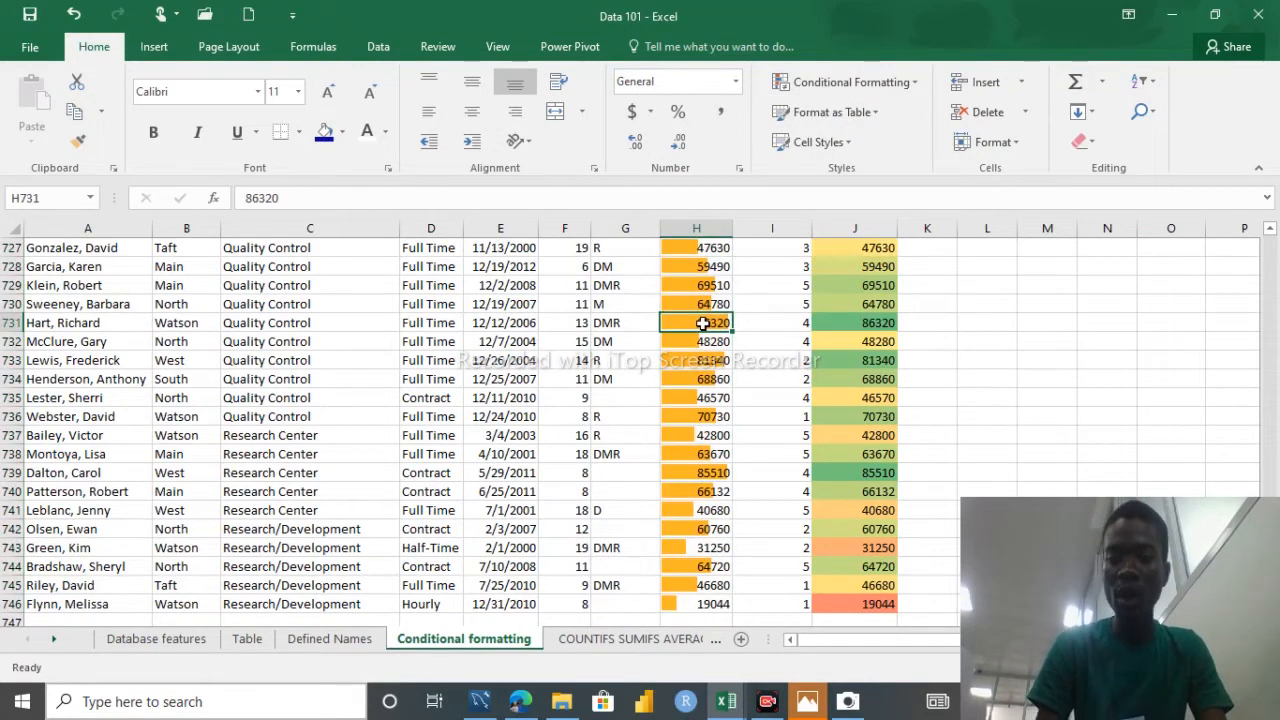
key(ctrl+Up)
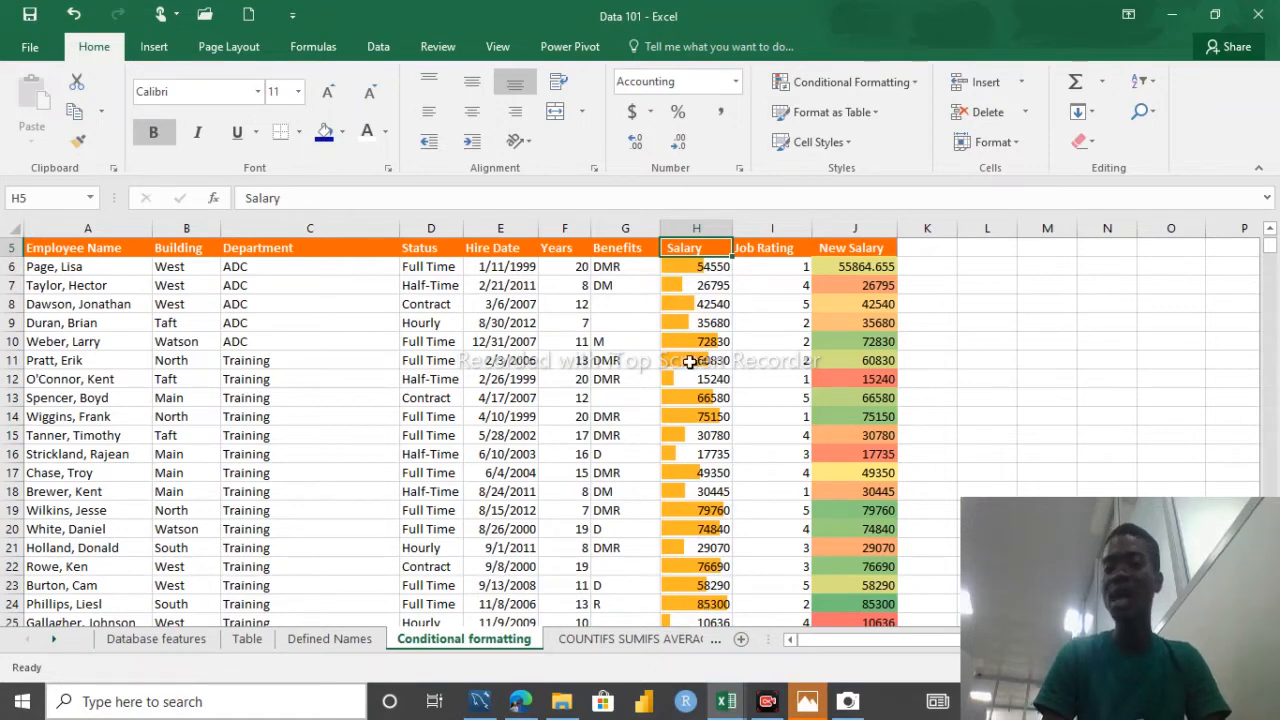
Step: Clear the data bar formatting from the Salary values in H6:H746
click(698, 272)
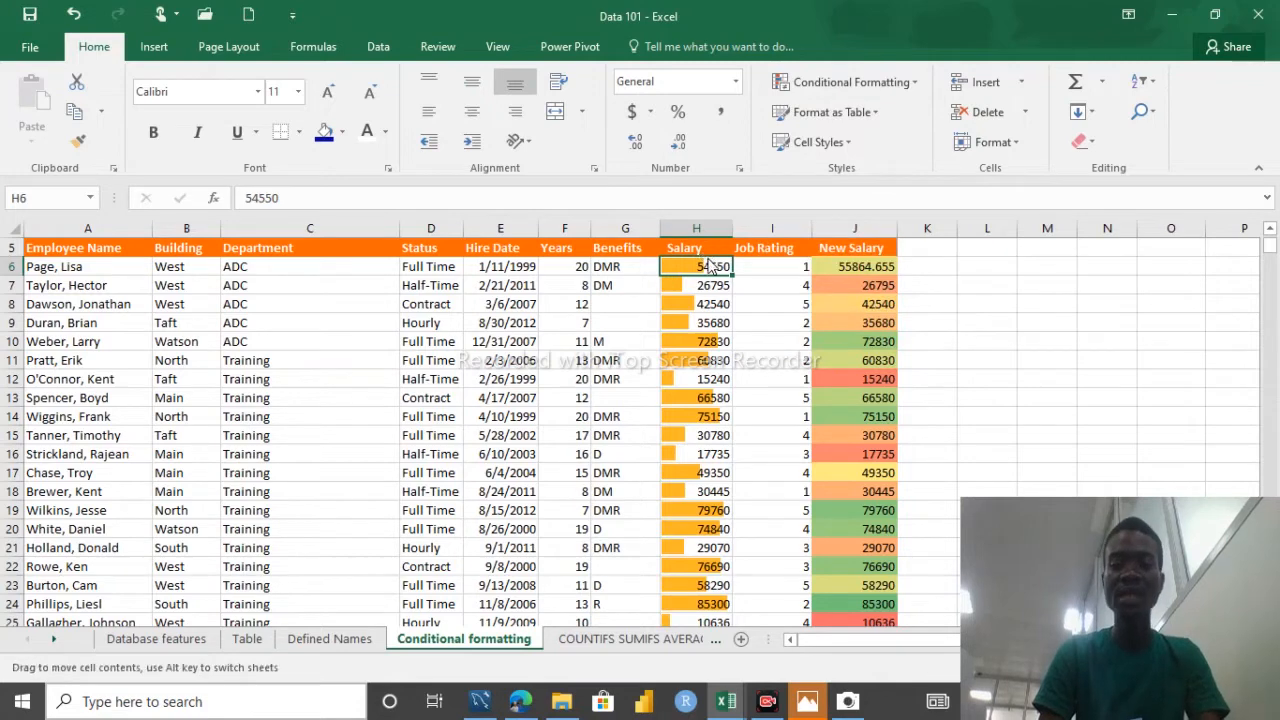
key(ctrl+shift+Down)
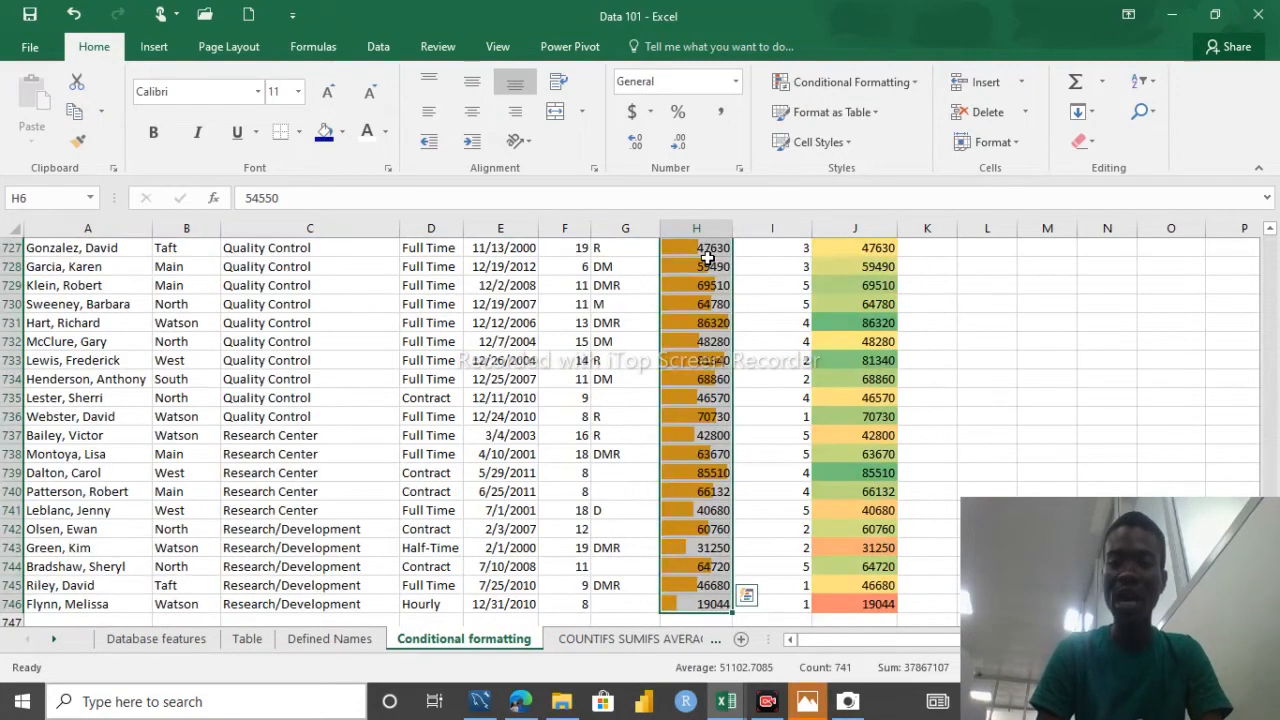
click(1080, 147)
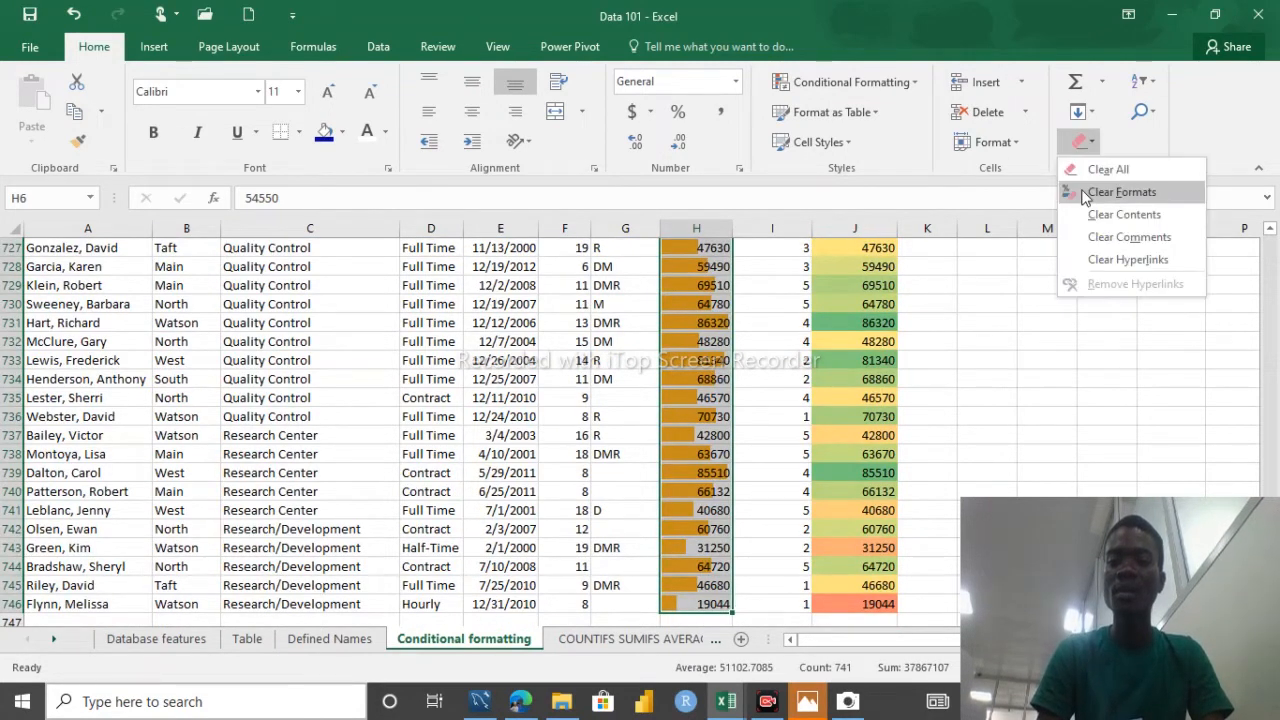
click(1110, 192)
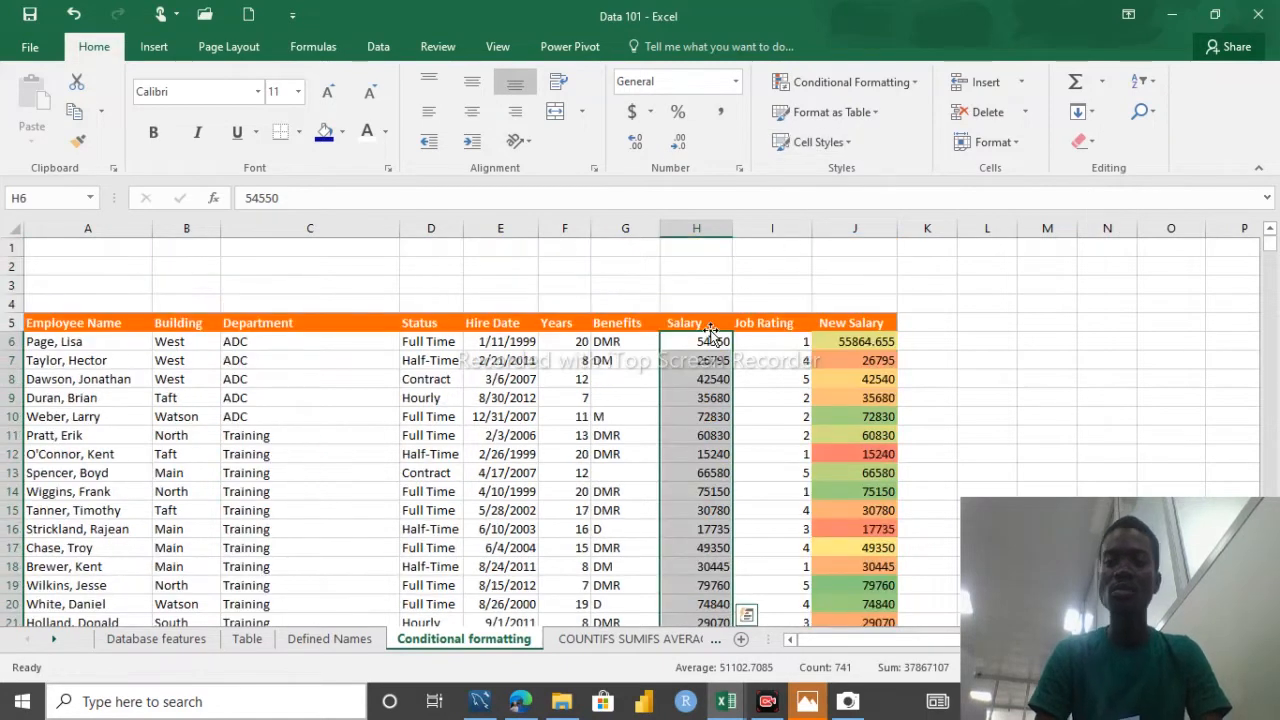
Step: Apply the circled check, exclamation and cross icon set to the Salary values in H6:H746
click(890, 80)
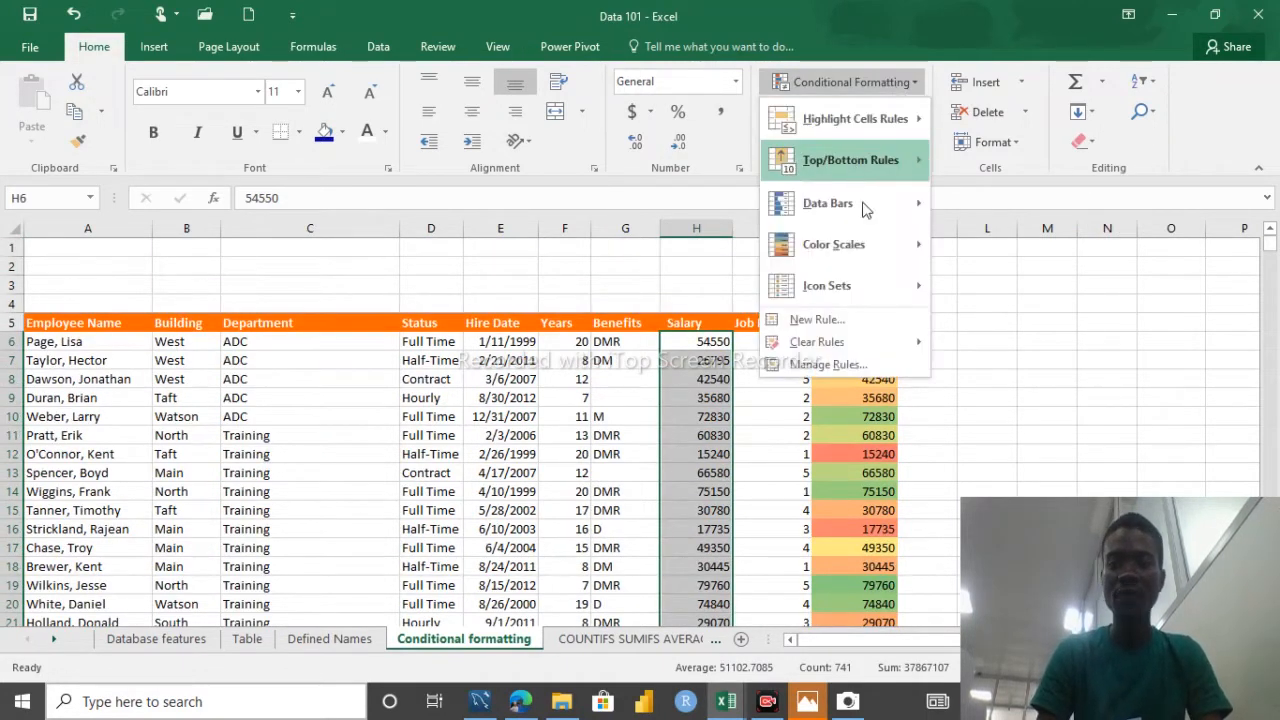
mouse_move(826, 290)
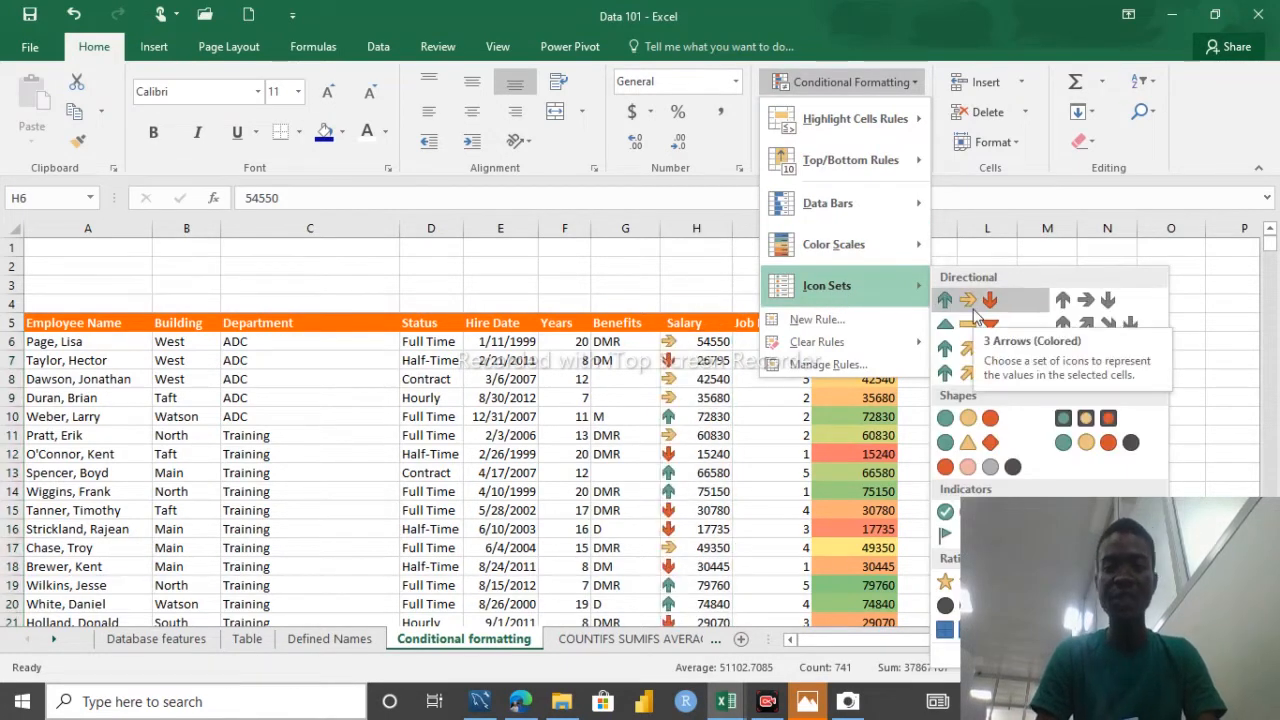
click(955, 512)
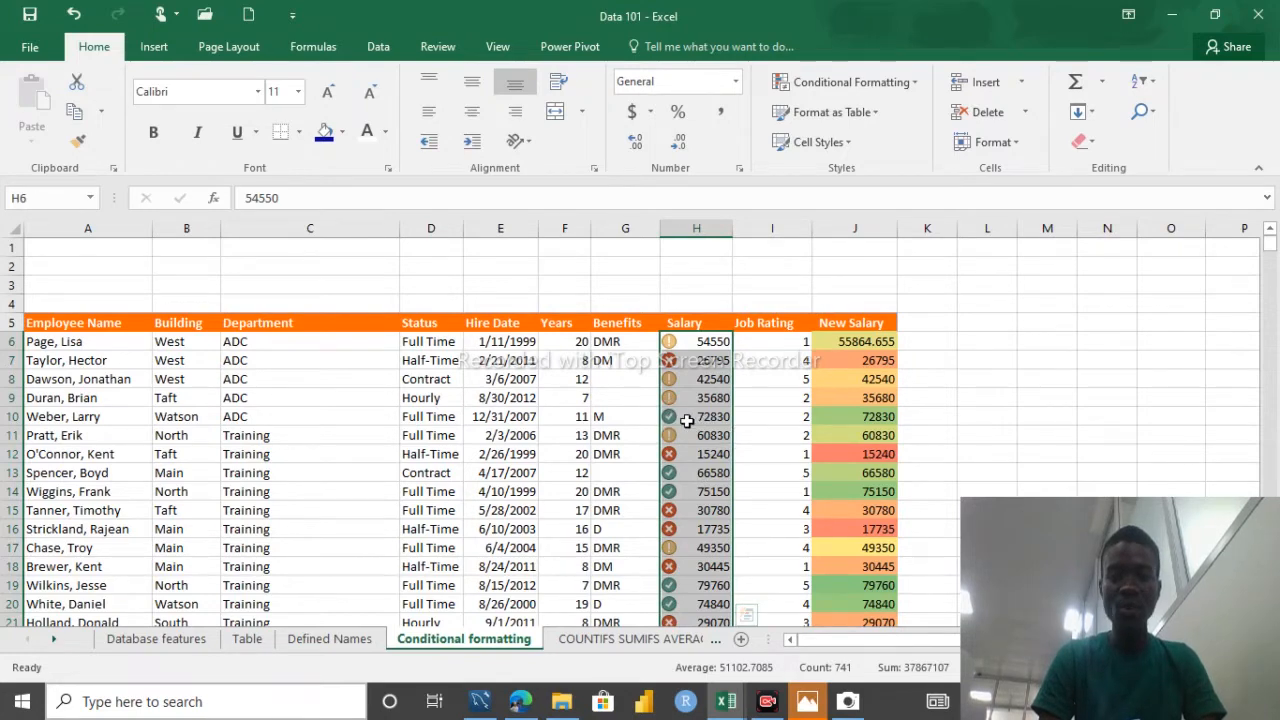
click(684, 428)
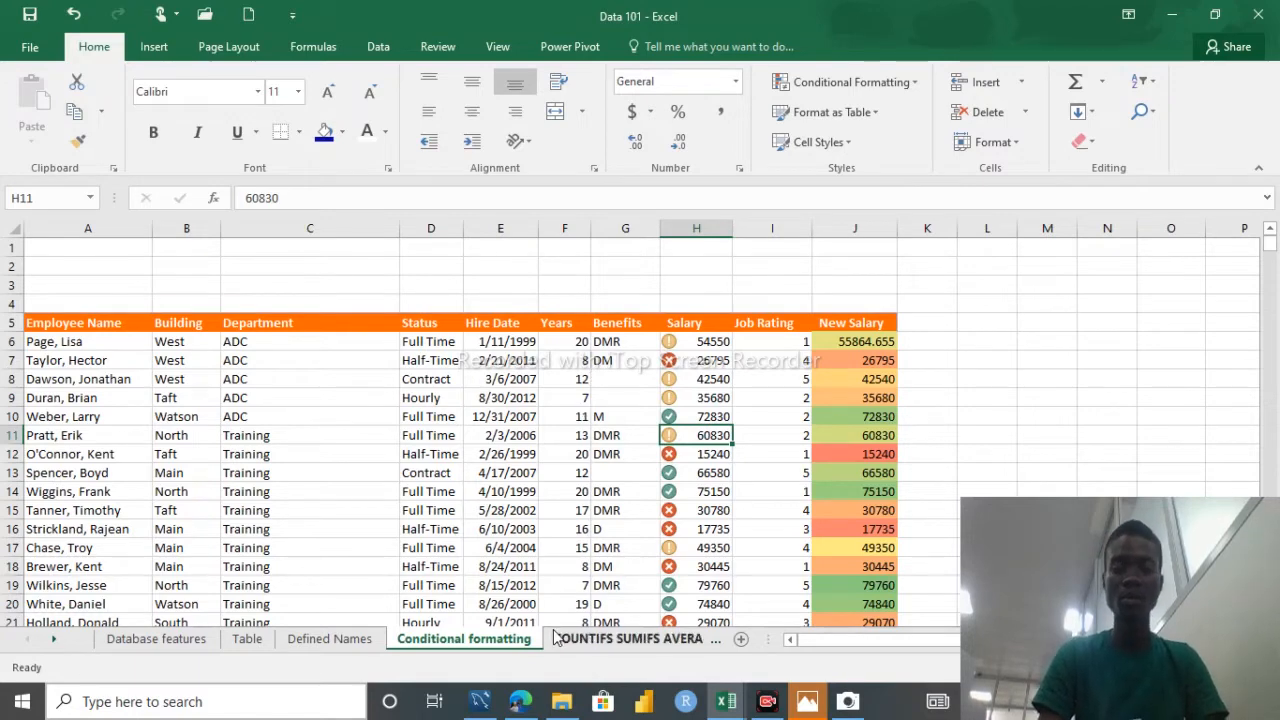
Step: Review the salary summary rows below the data on the Database features sheet, and return to the COUNTIFS SUMIFS AVERAGEIFS sheet
click(600, 639)
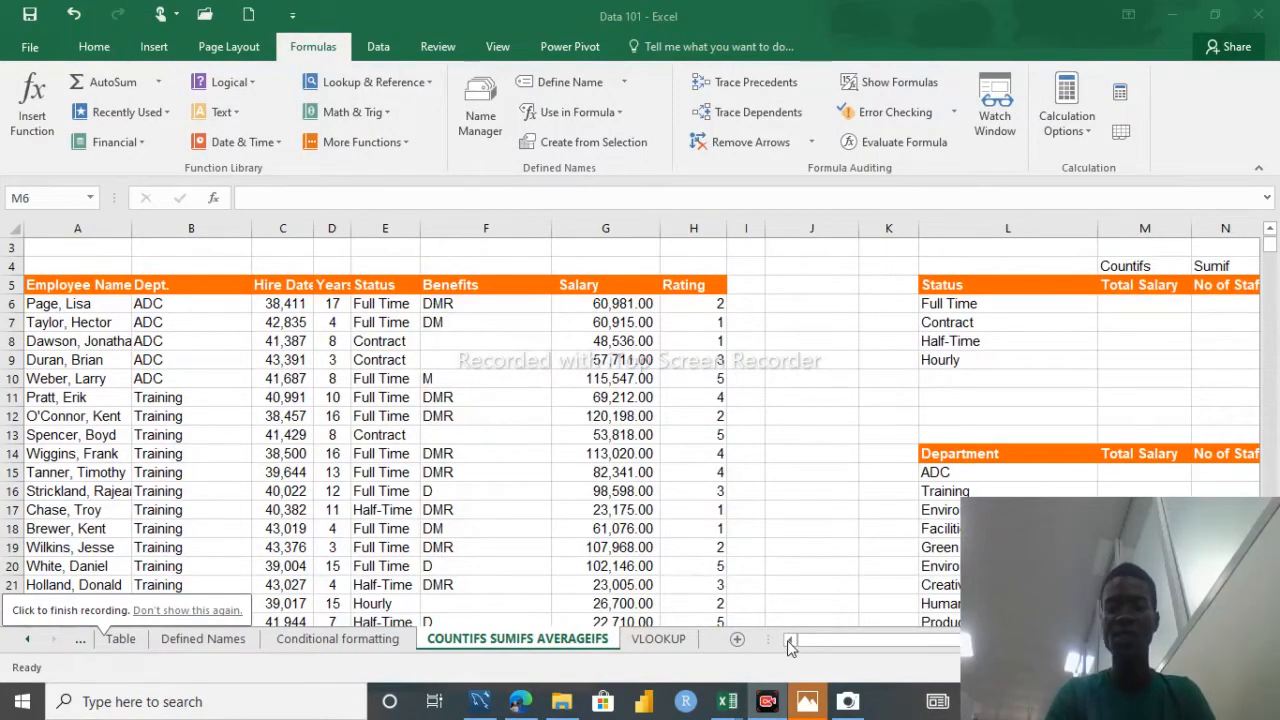
click(788, 641)
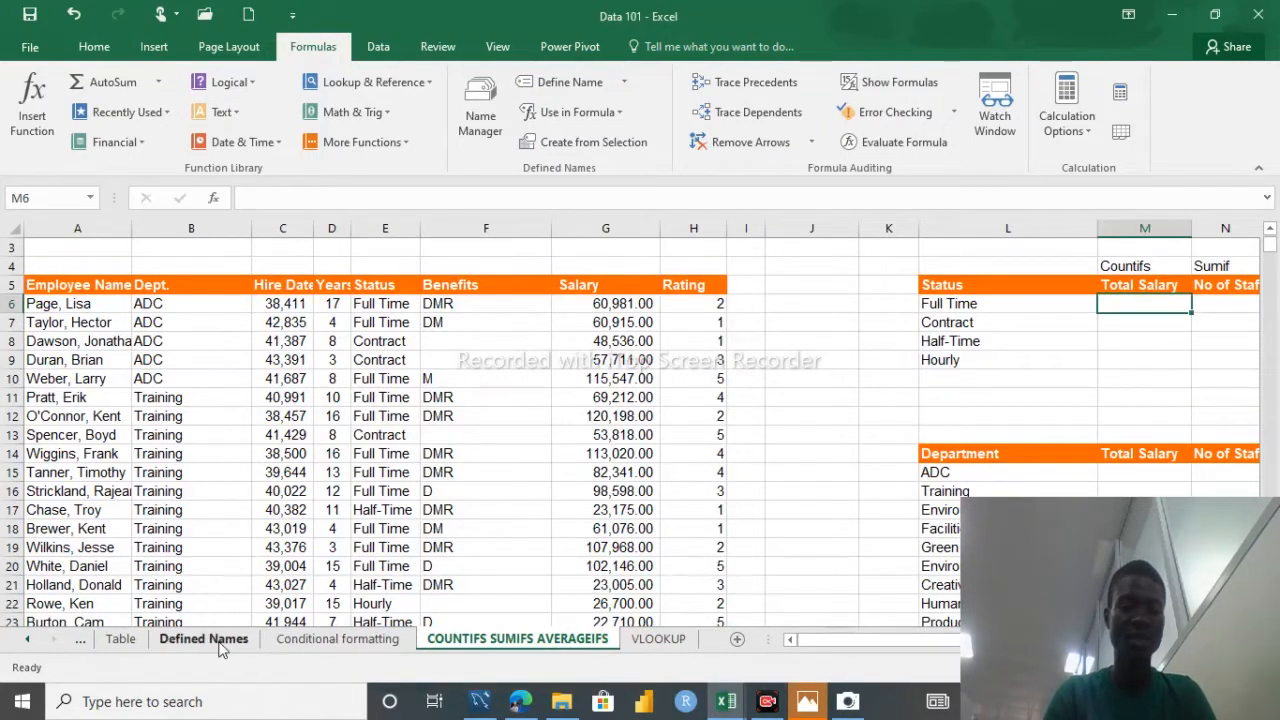
click(82, 643)
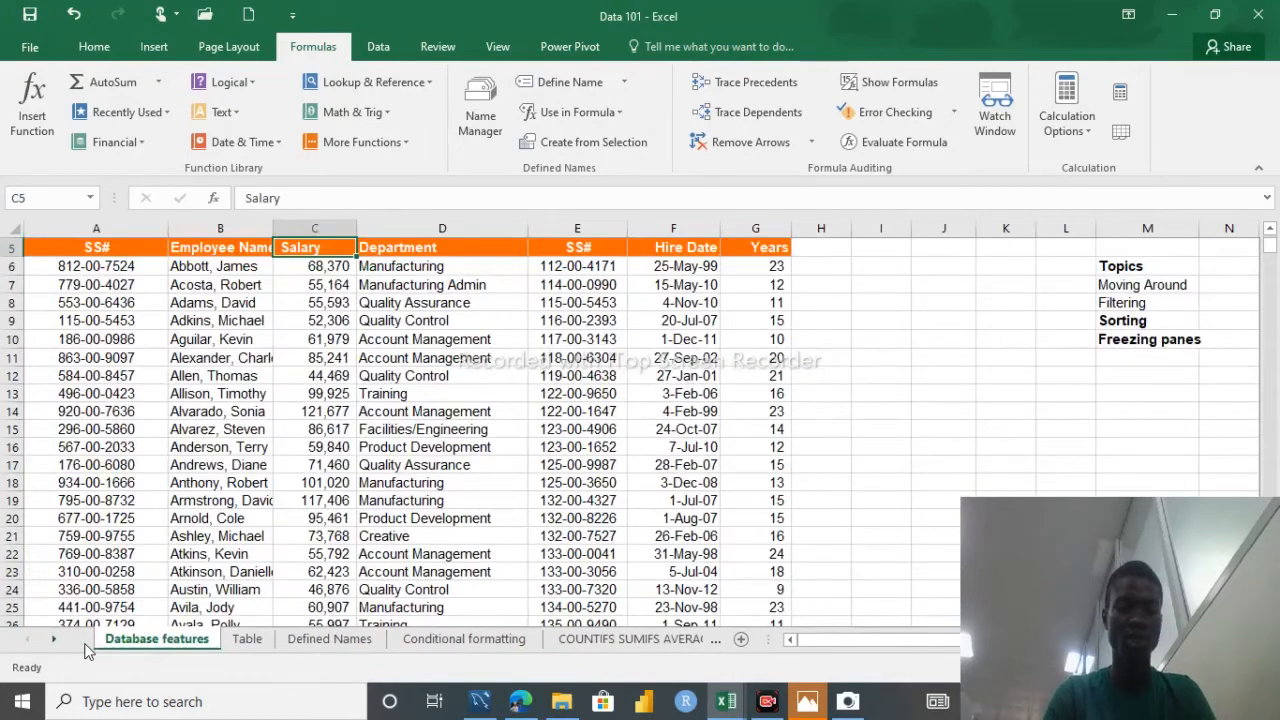
click(308, 483)
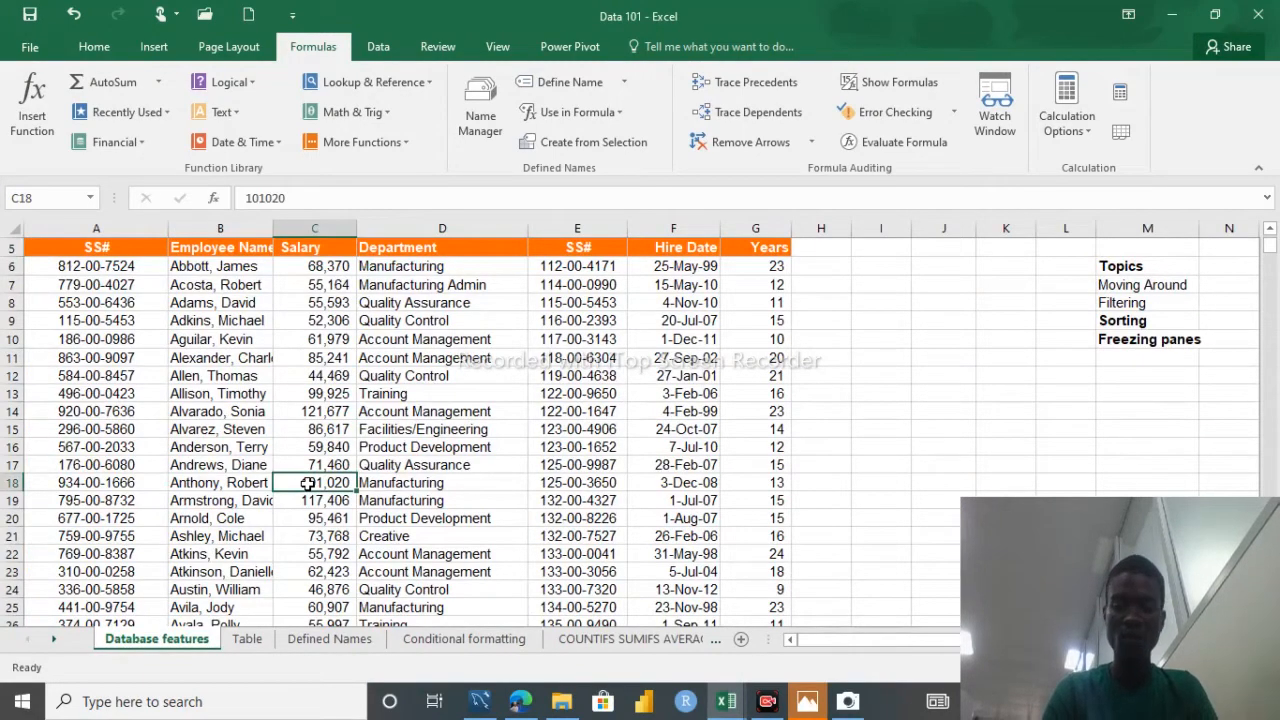
key(ctrl+Down)
key(ctrl+Down)
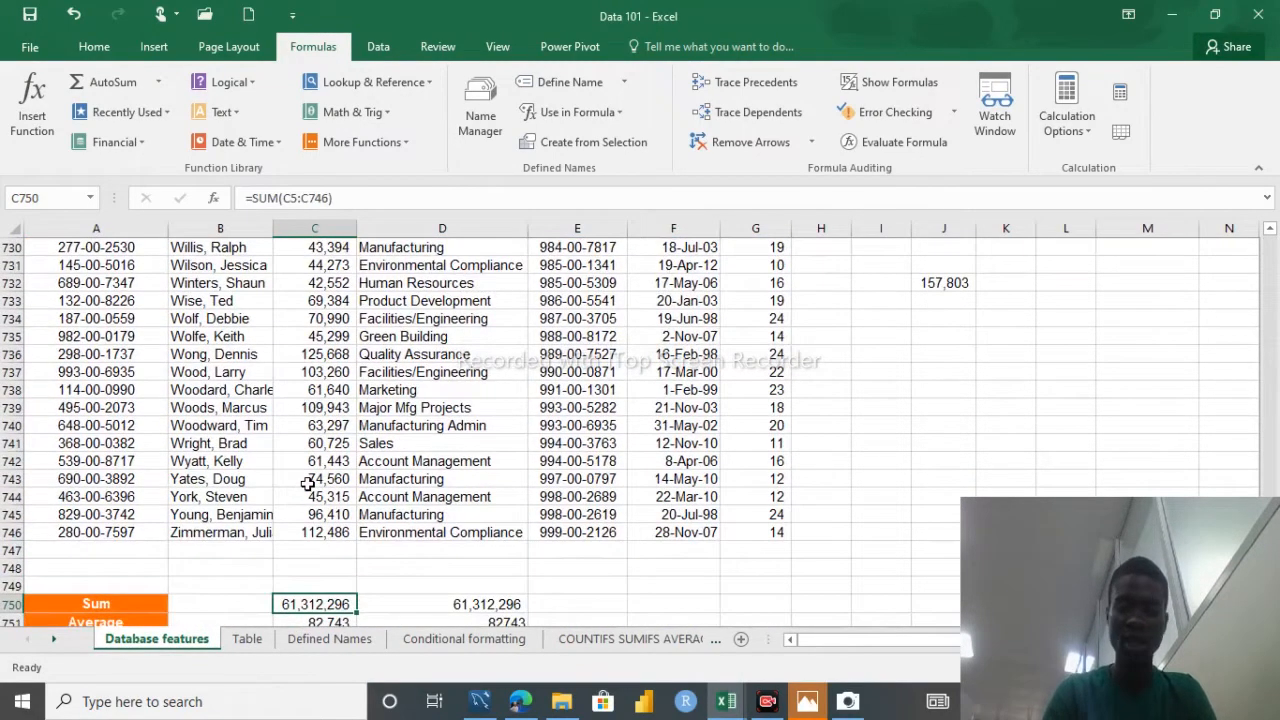
key(ctrl+Down)
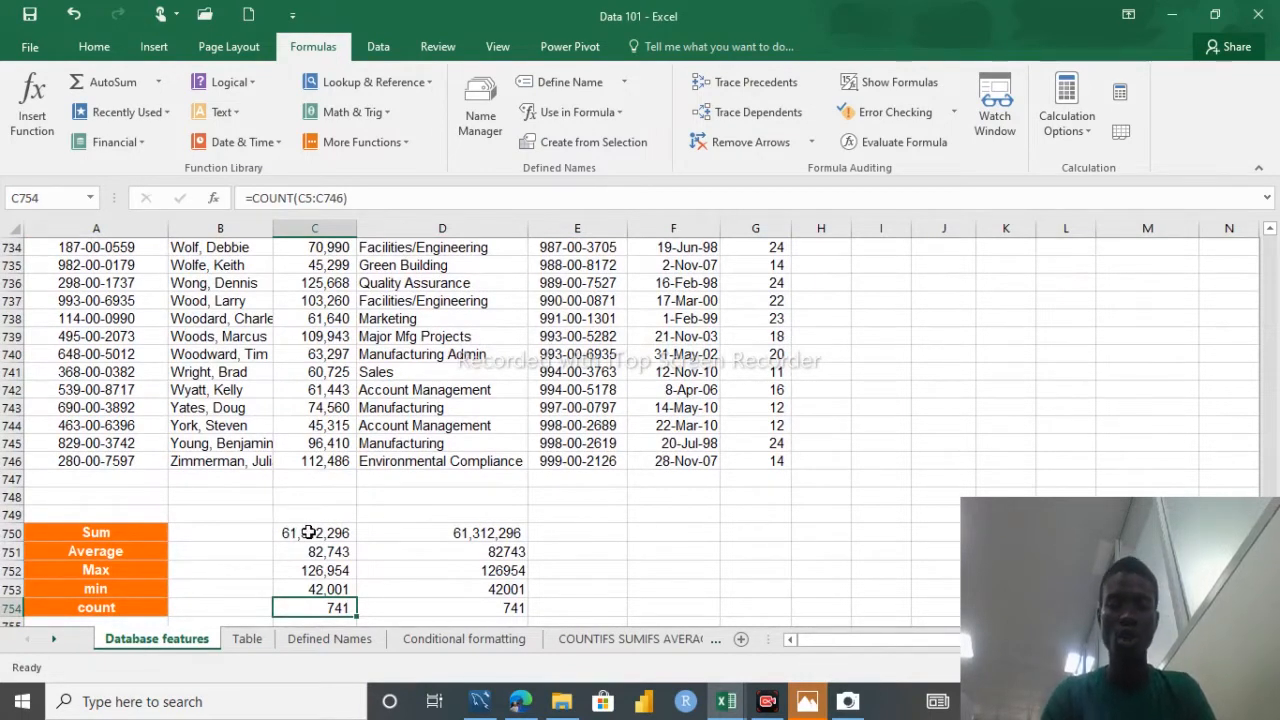
click(305, 460)
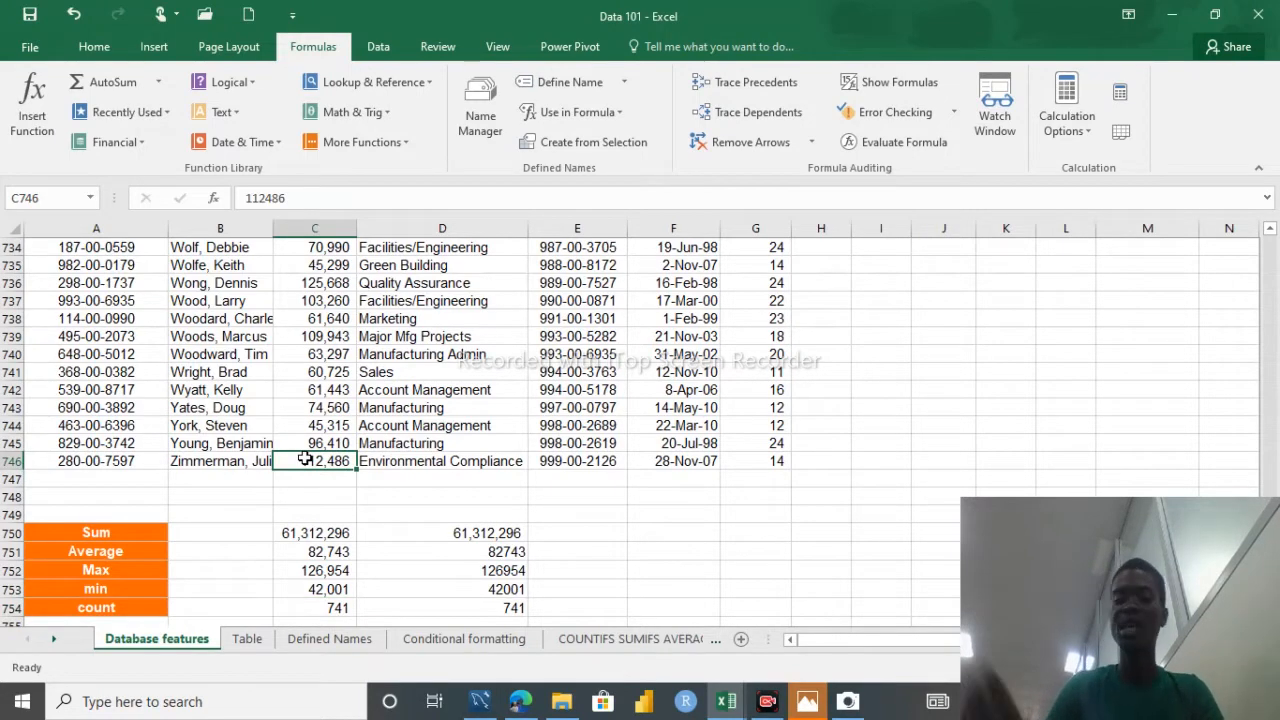
key(ctrl+Up)
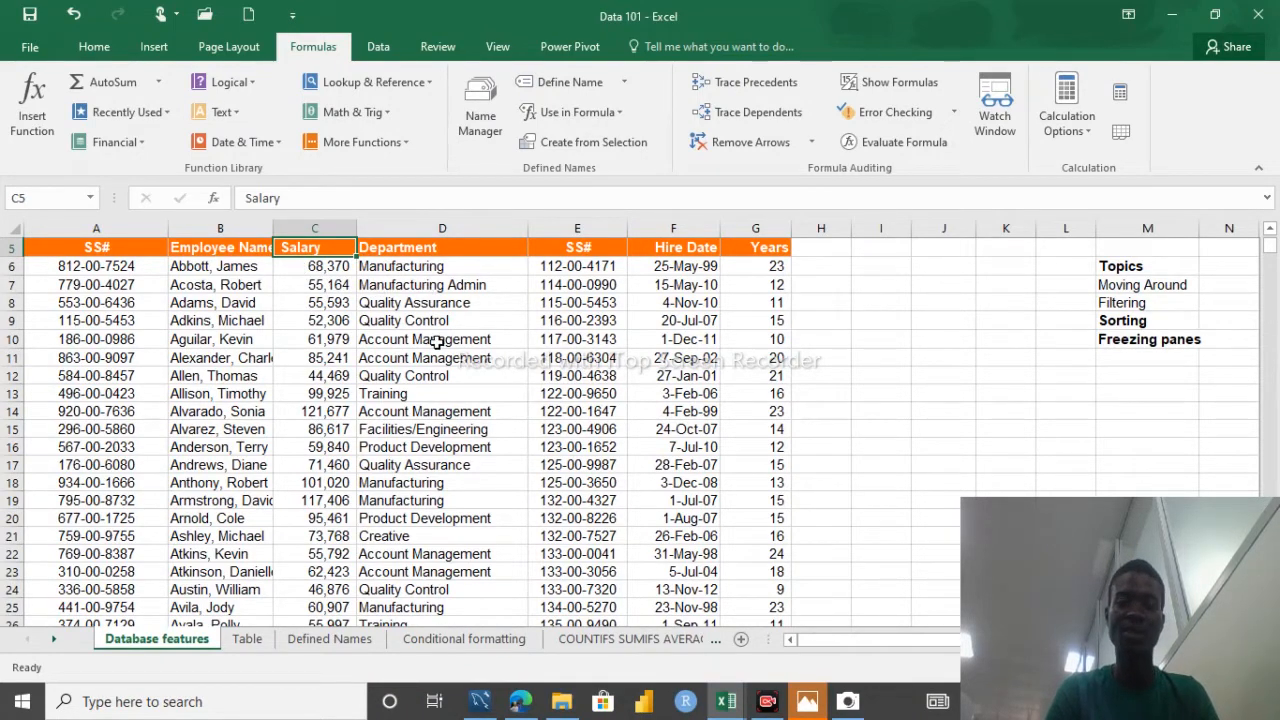
click(617, 647)
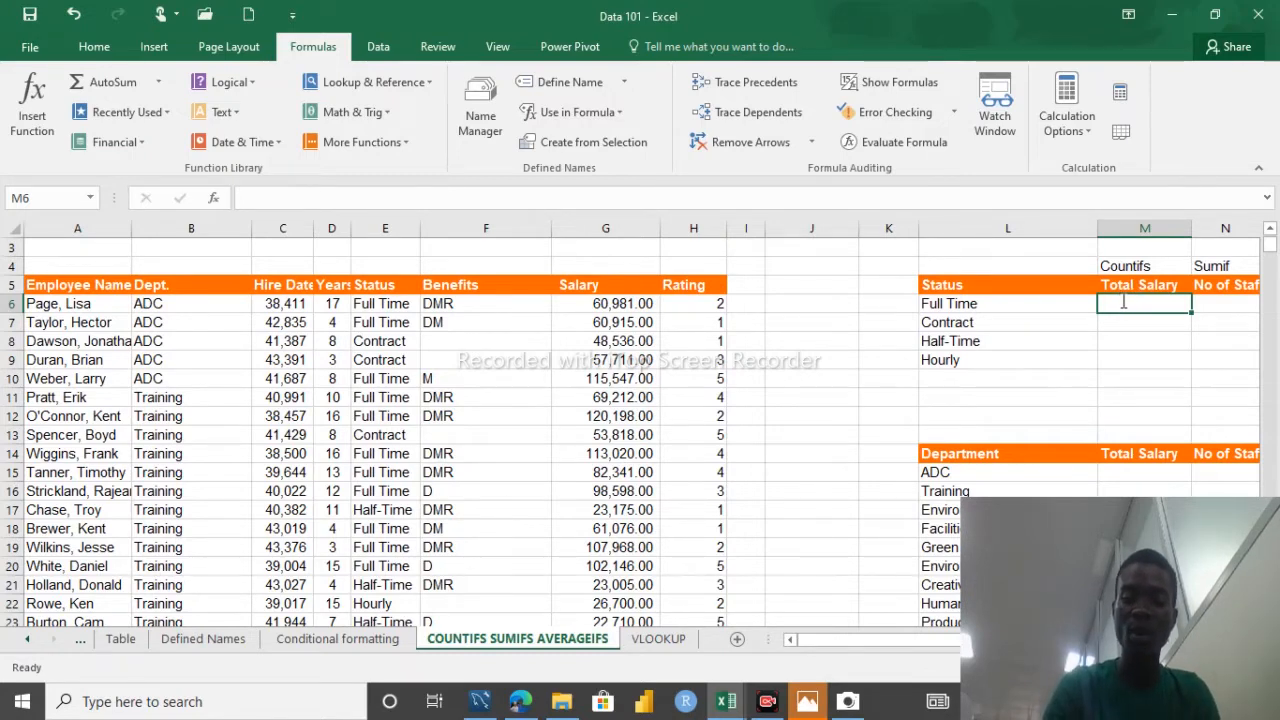
Step: Begin a SUMIF formula in M6 for the Full Time total salary, with the Status entries E6:E746 as its range
text(=sum)
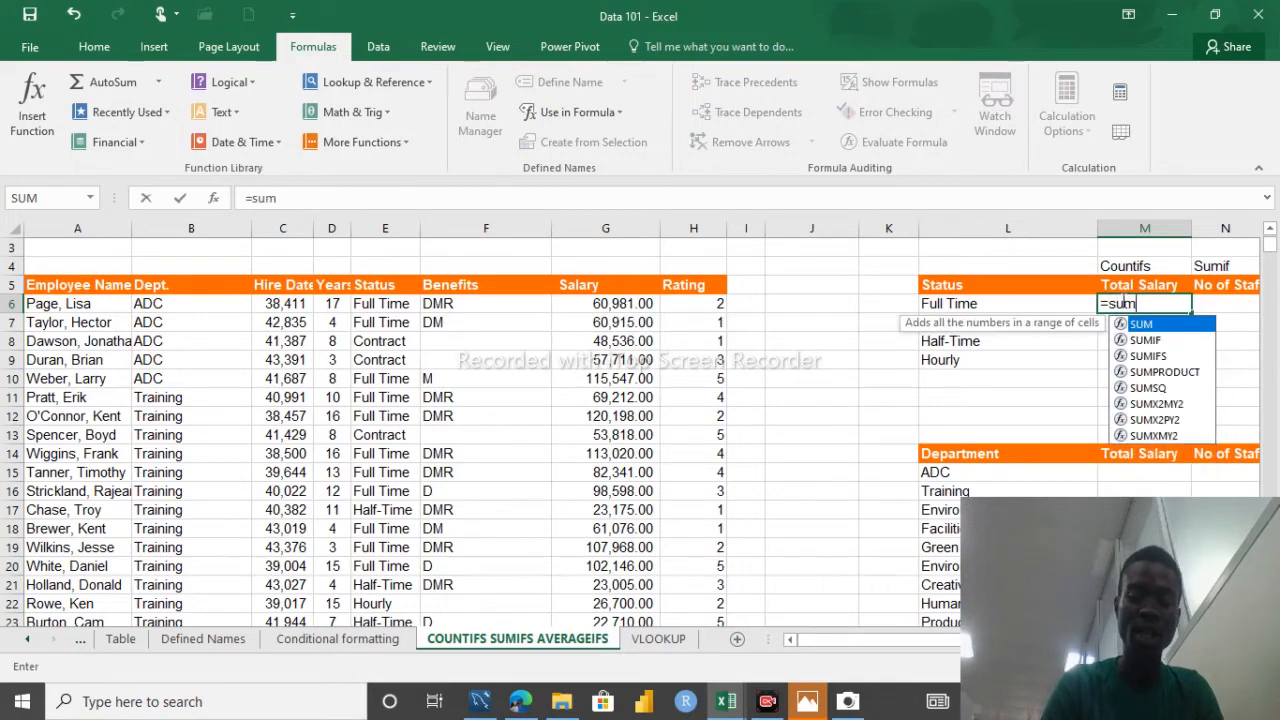
text(if)
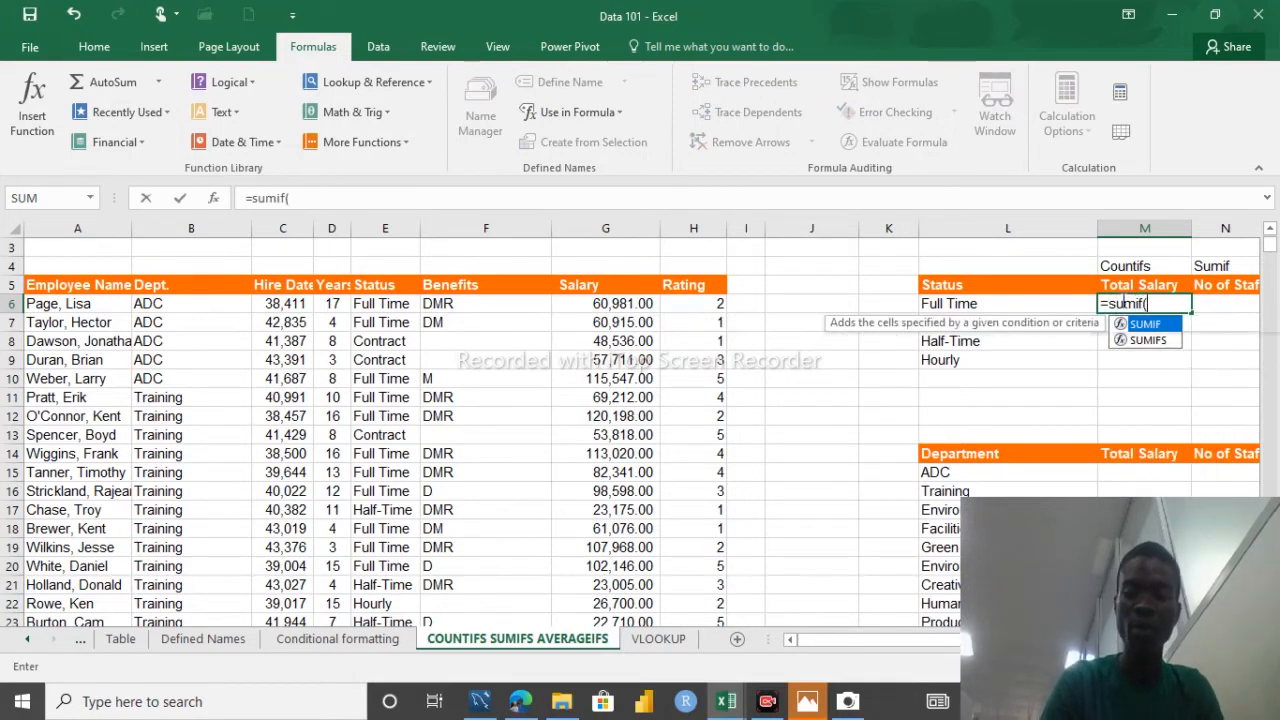
text(()
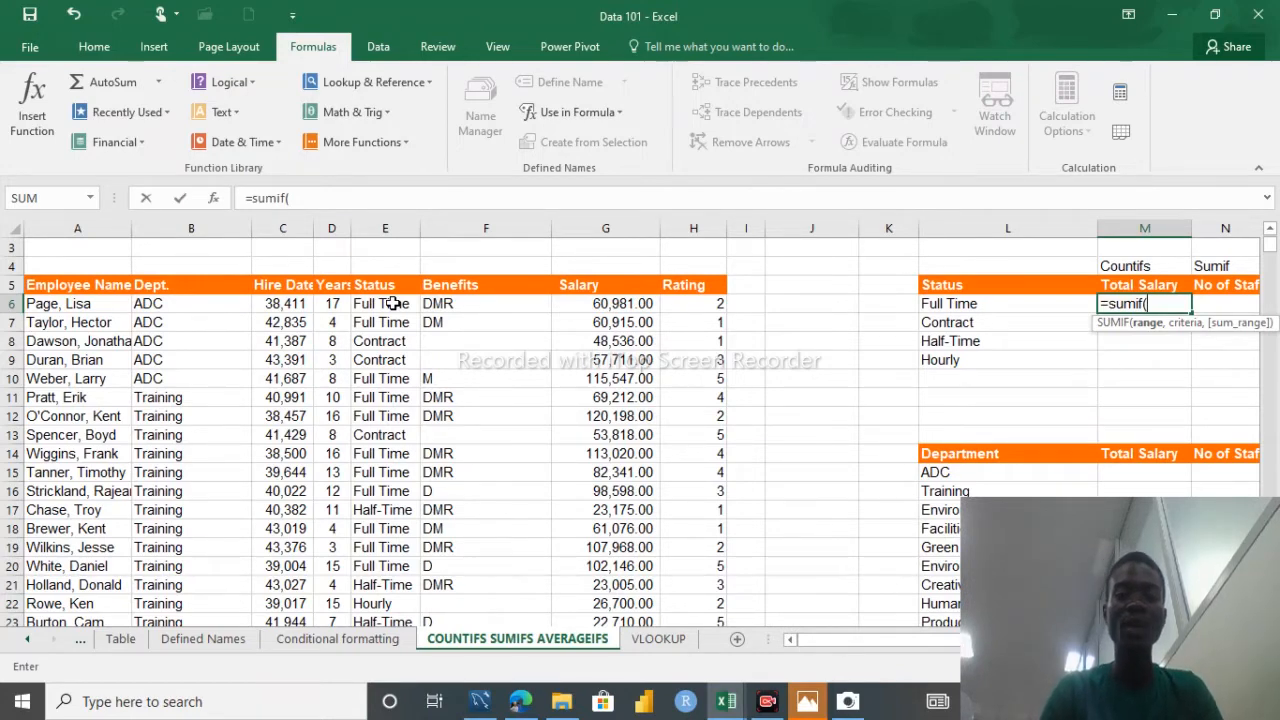
click(385, 303)
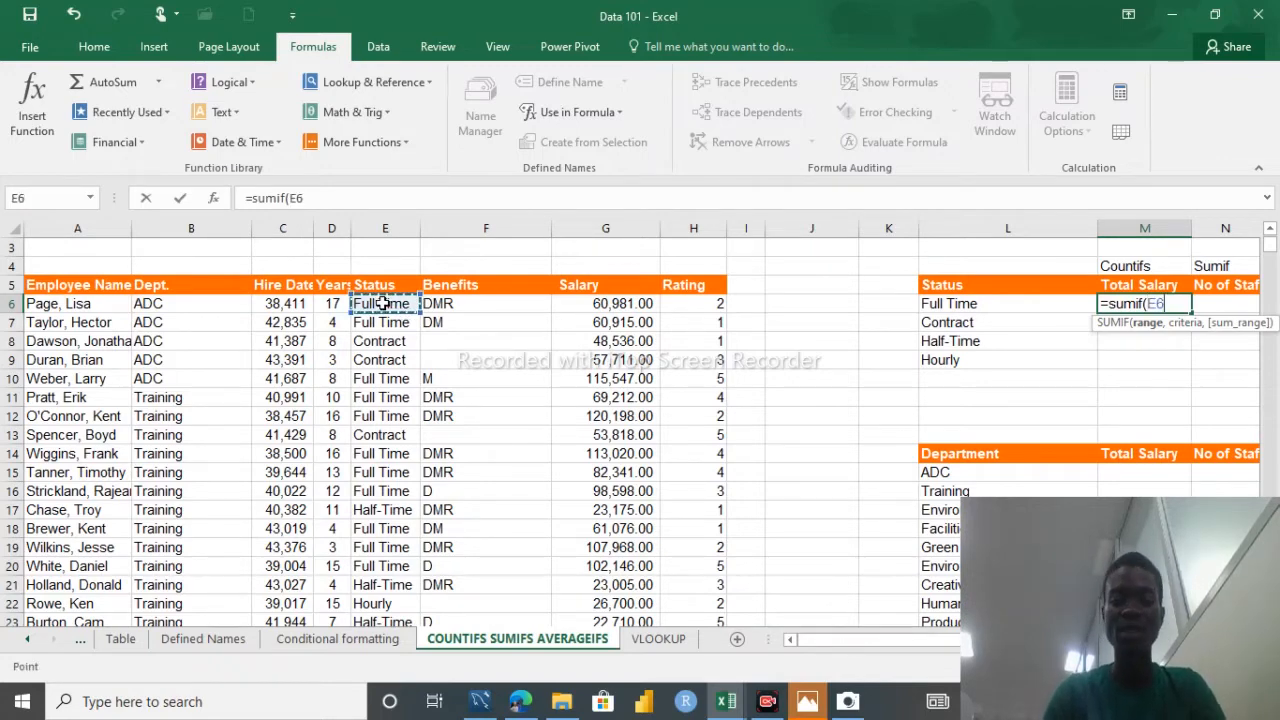
key(ctrl+shift+Down)
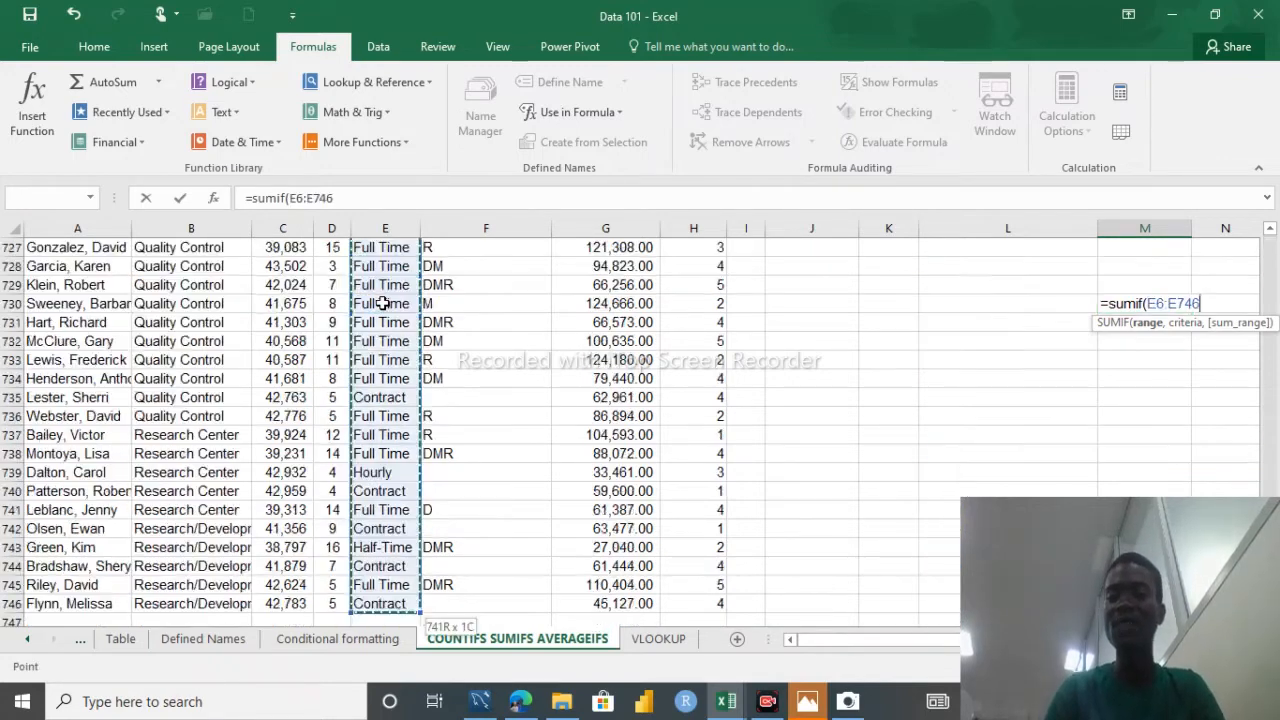
click(380, 199)
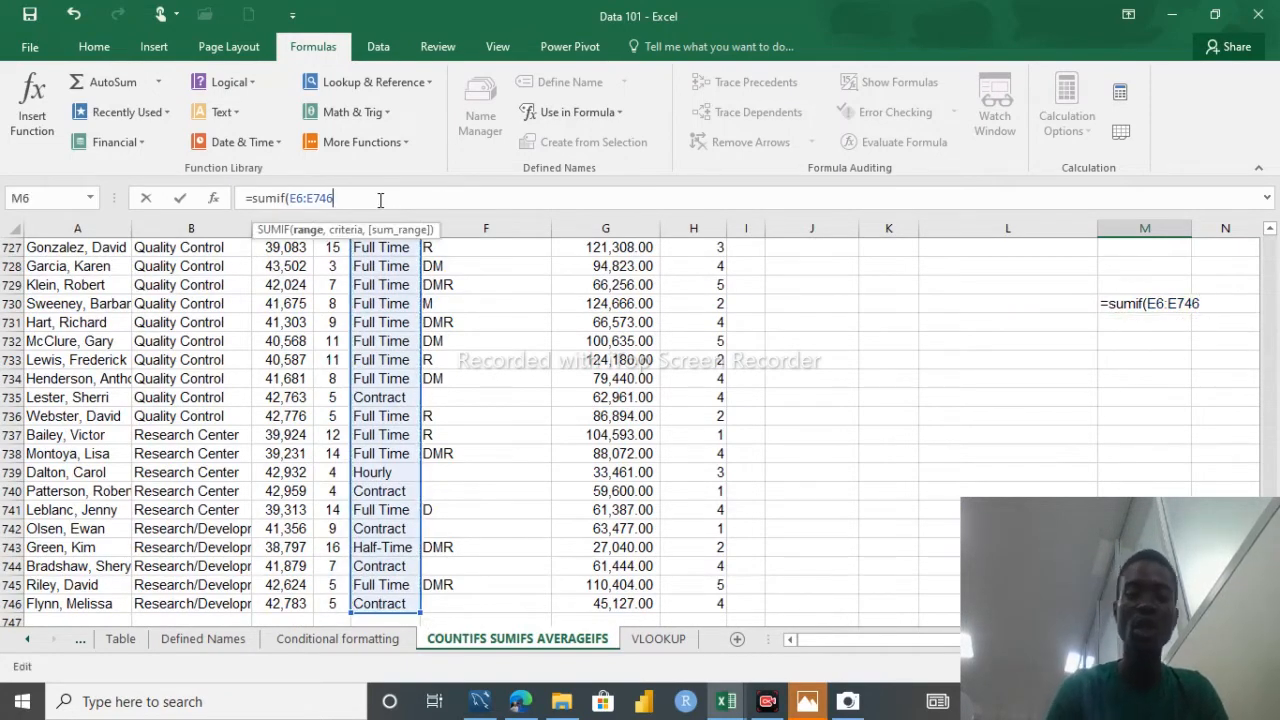
text(,)
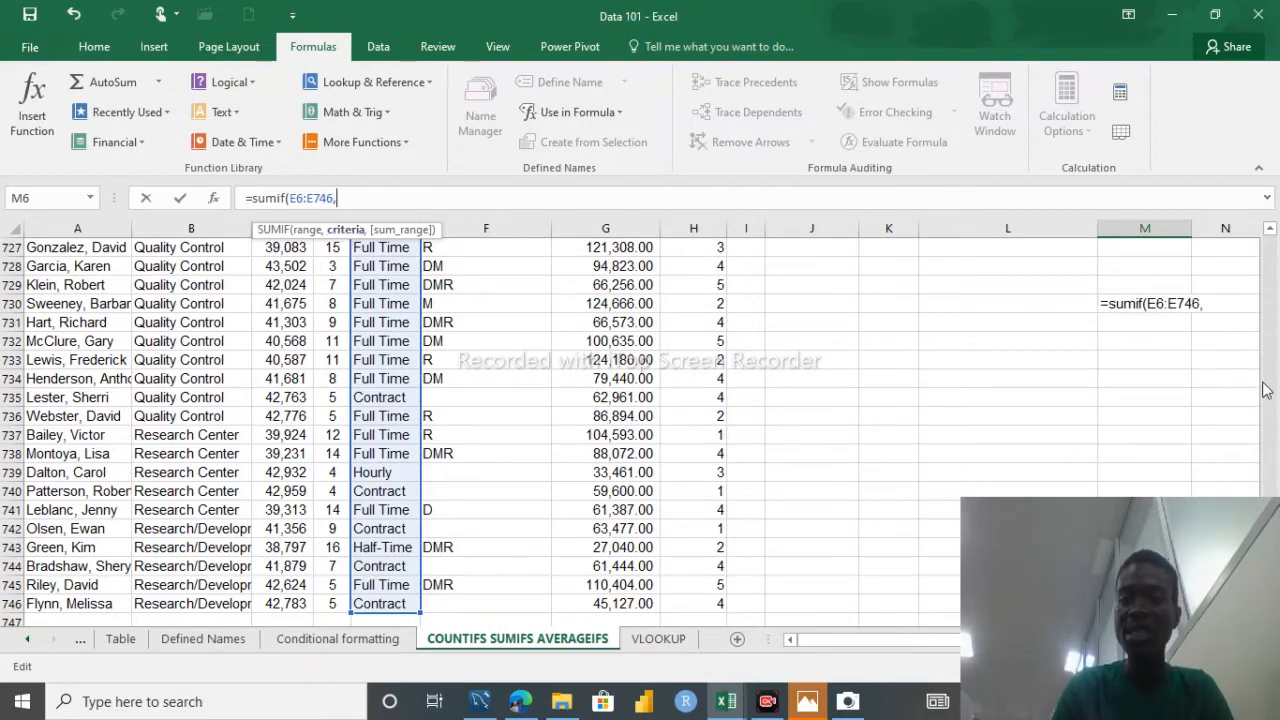
Step: Add the Full Time label in L6 as the criteria of the SUMIF formula in M6
scroll(1267, 345, up, 20)
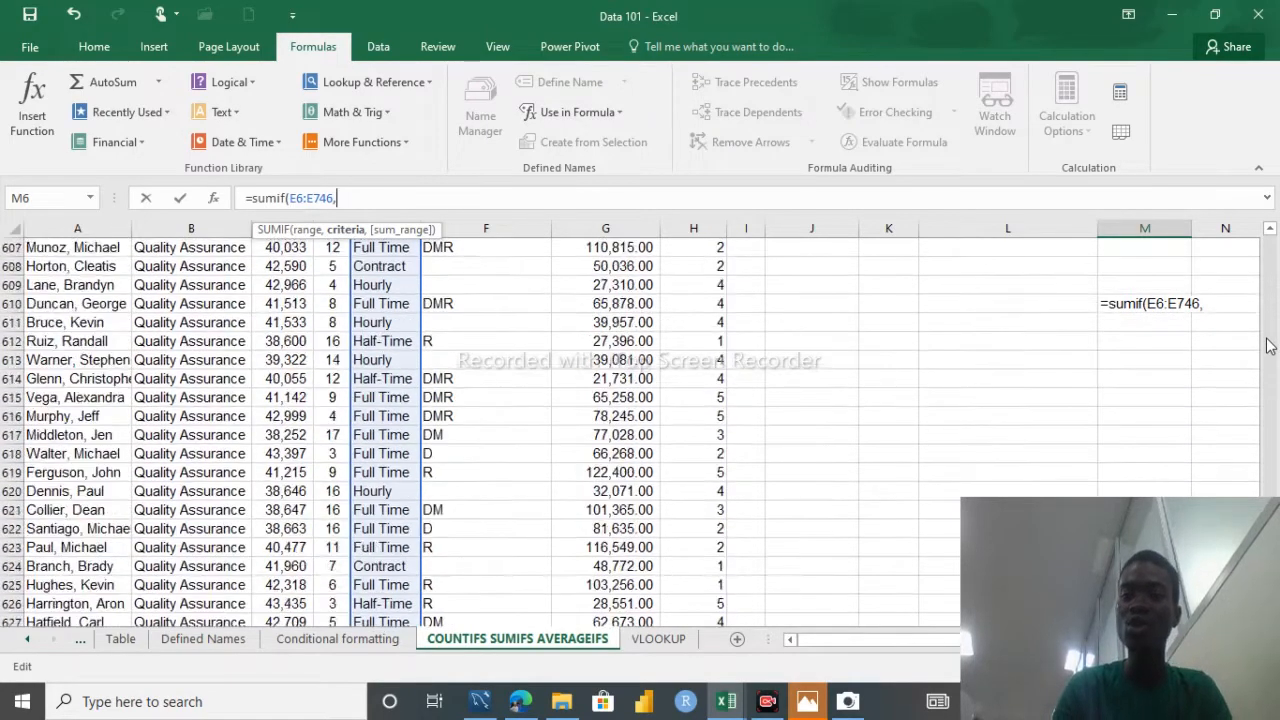
scroll(1267, 345, up, 20)
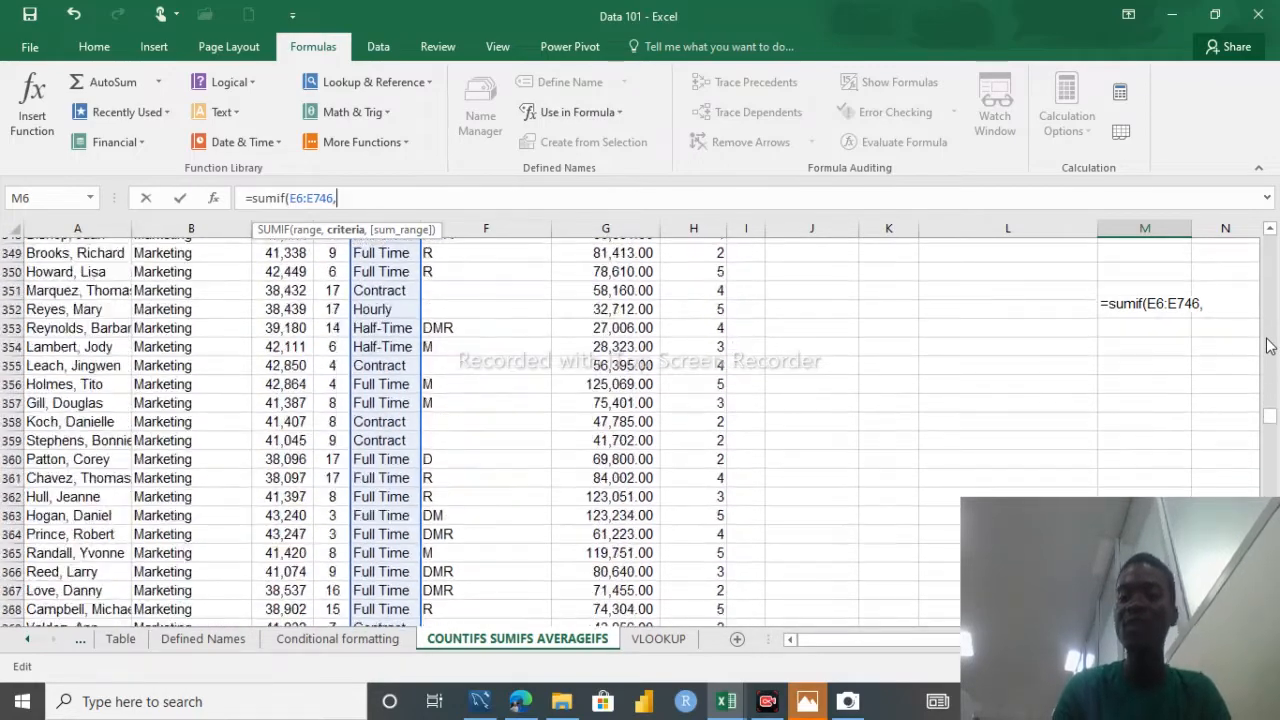
drag(1270, 380, 1268, 245)
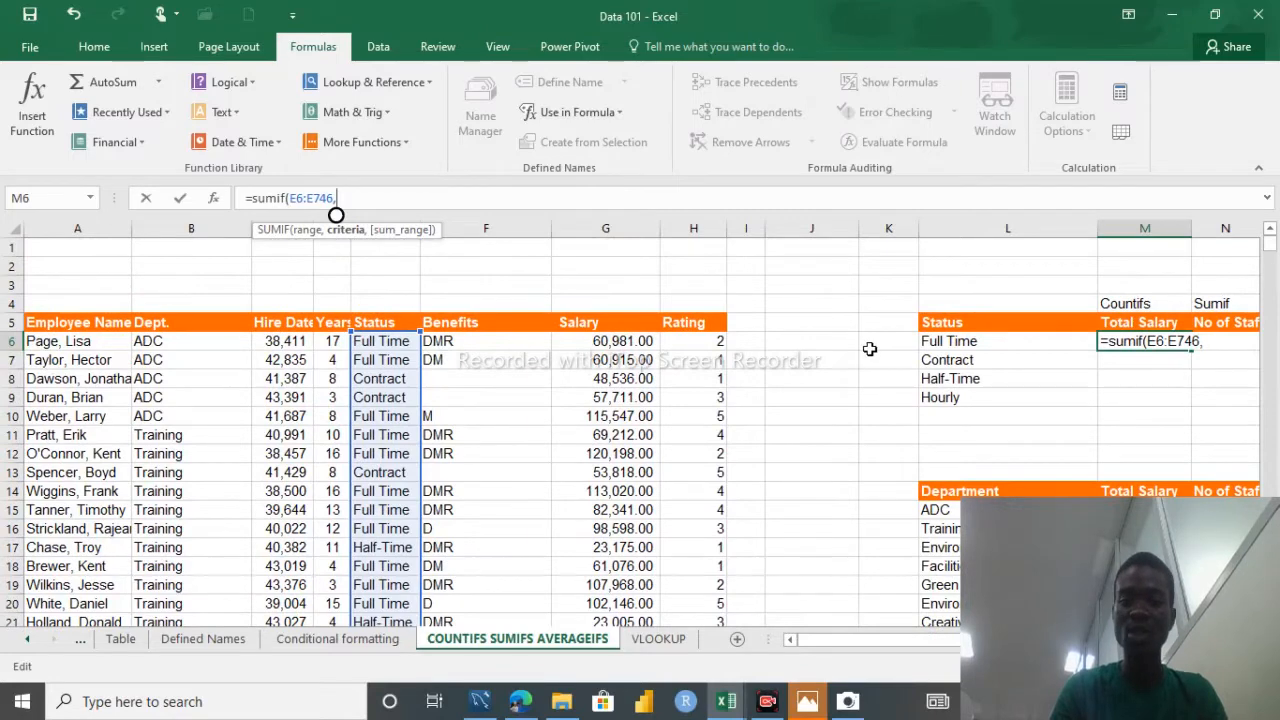
click(949, 341)
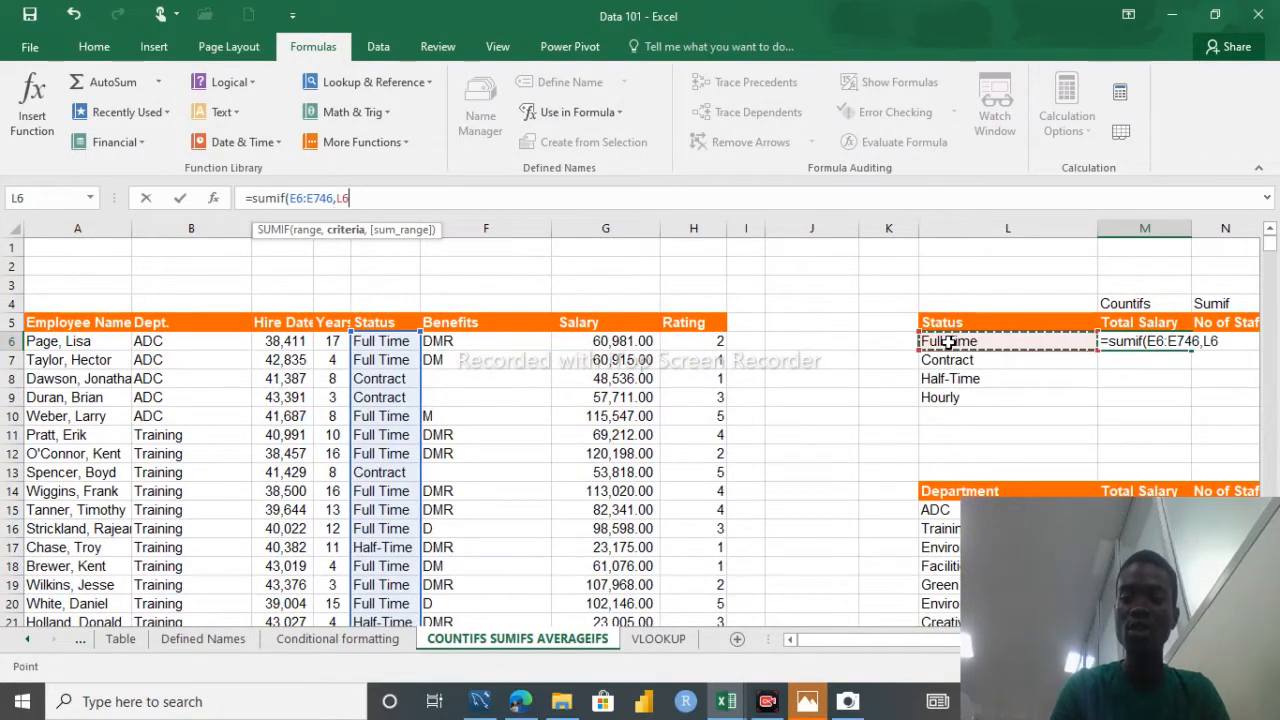
text(,)
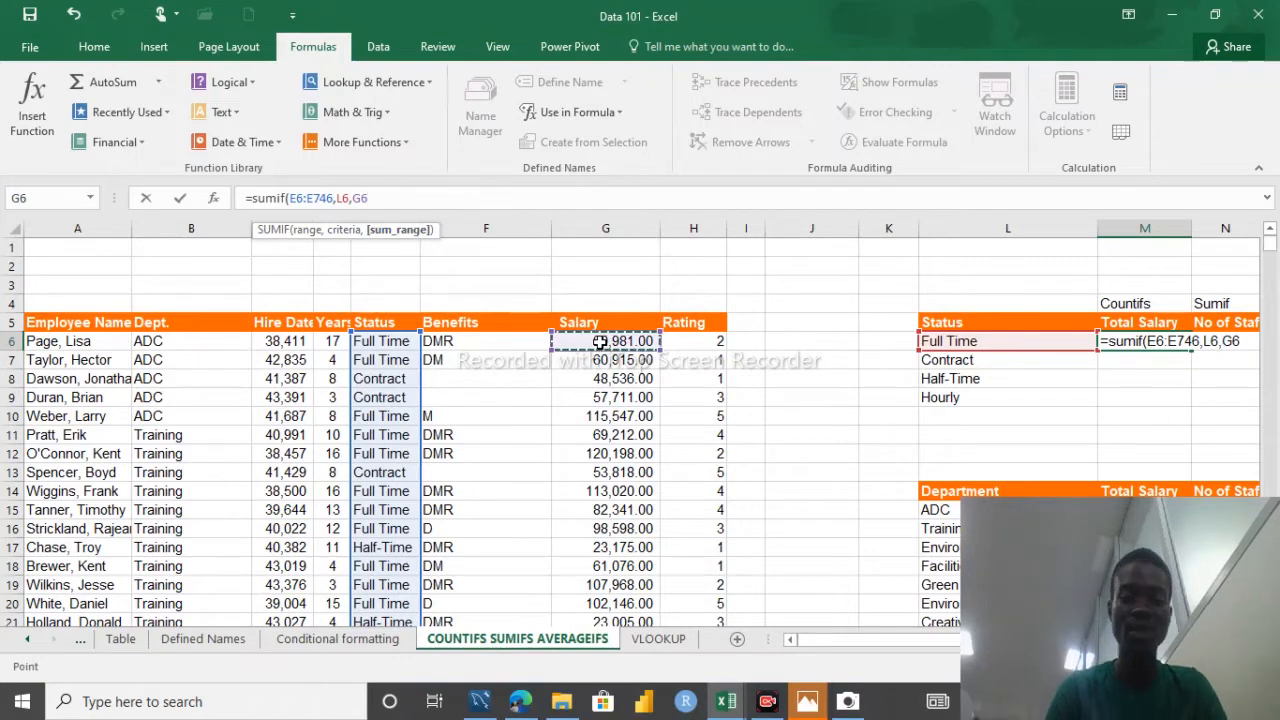
Step: Complete the Full Time SUMIF formula with the Salary values G6:G746 as the sum range
key(ctrl+shift+Down)
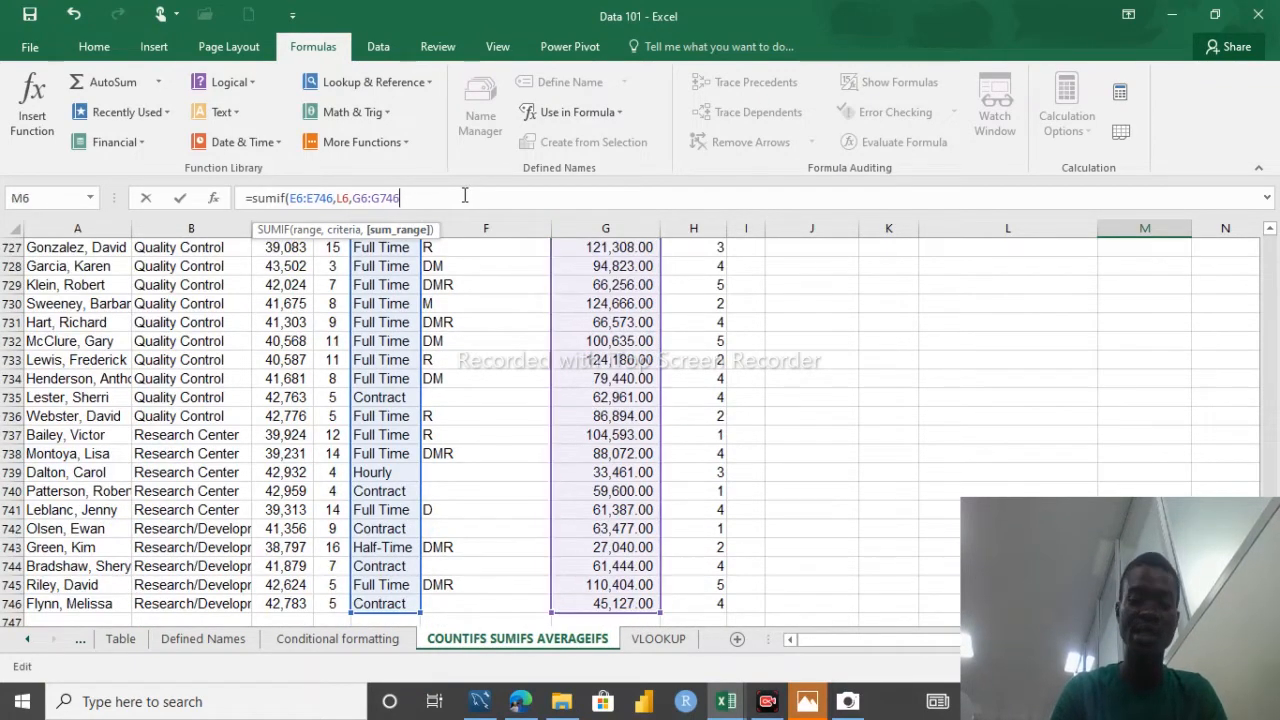
text())
key(Return)
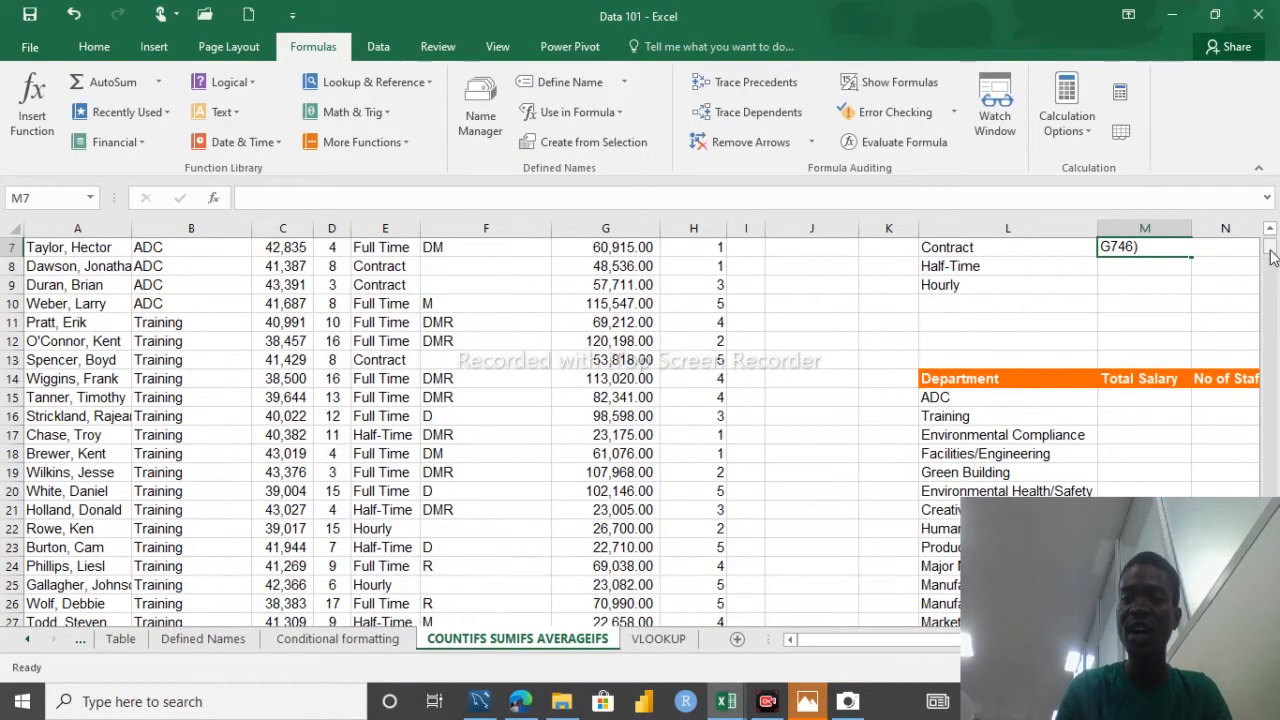
scroll(1270, 255, up, 2)
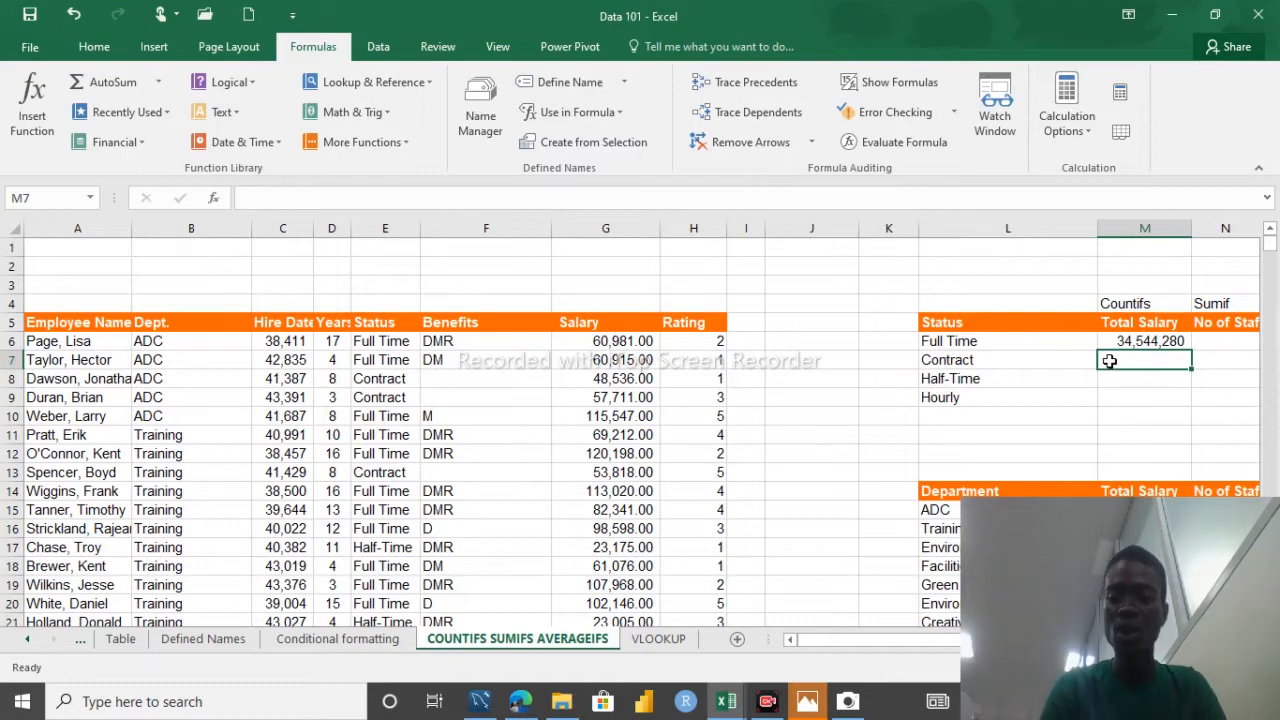
Step: Begin a SUMIF formula in M7 for the Contract total salary, with the Status entries E6:E746 as its range
text(=sumif)
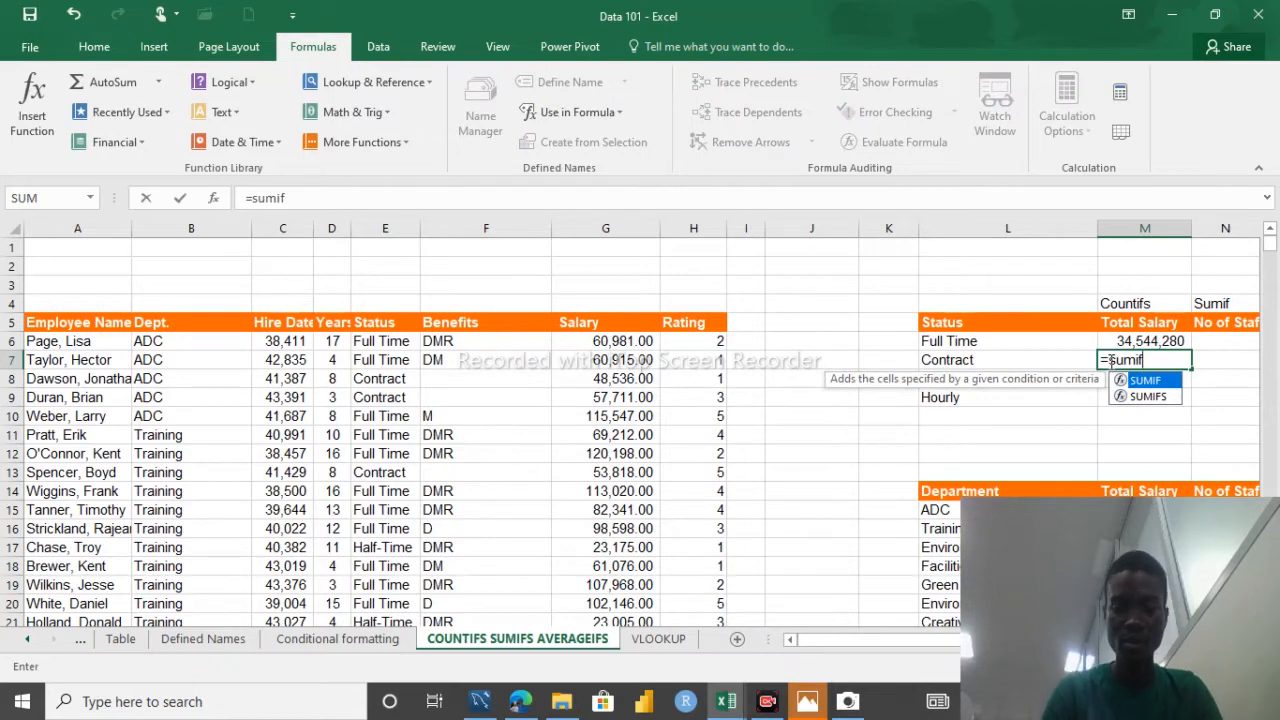
text(()
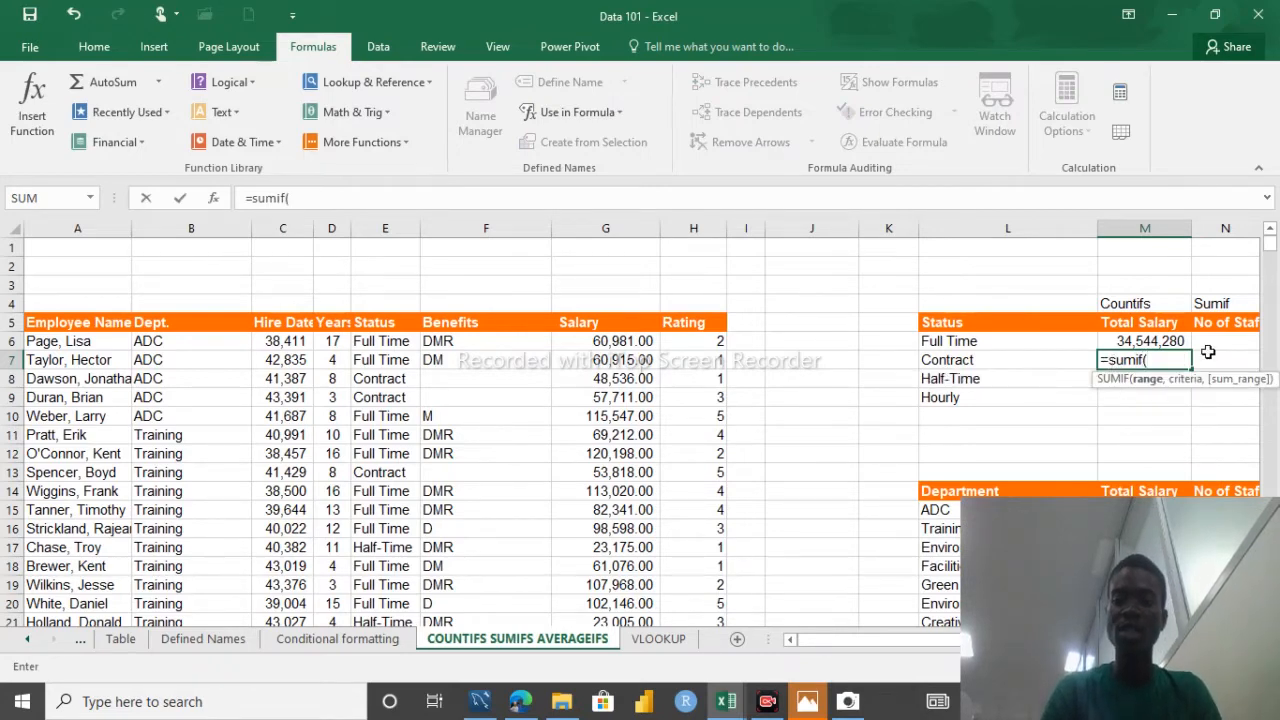
click(380, 343)
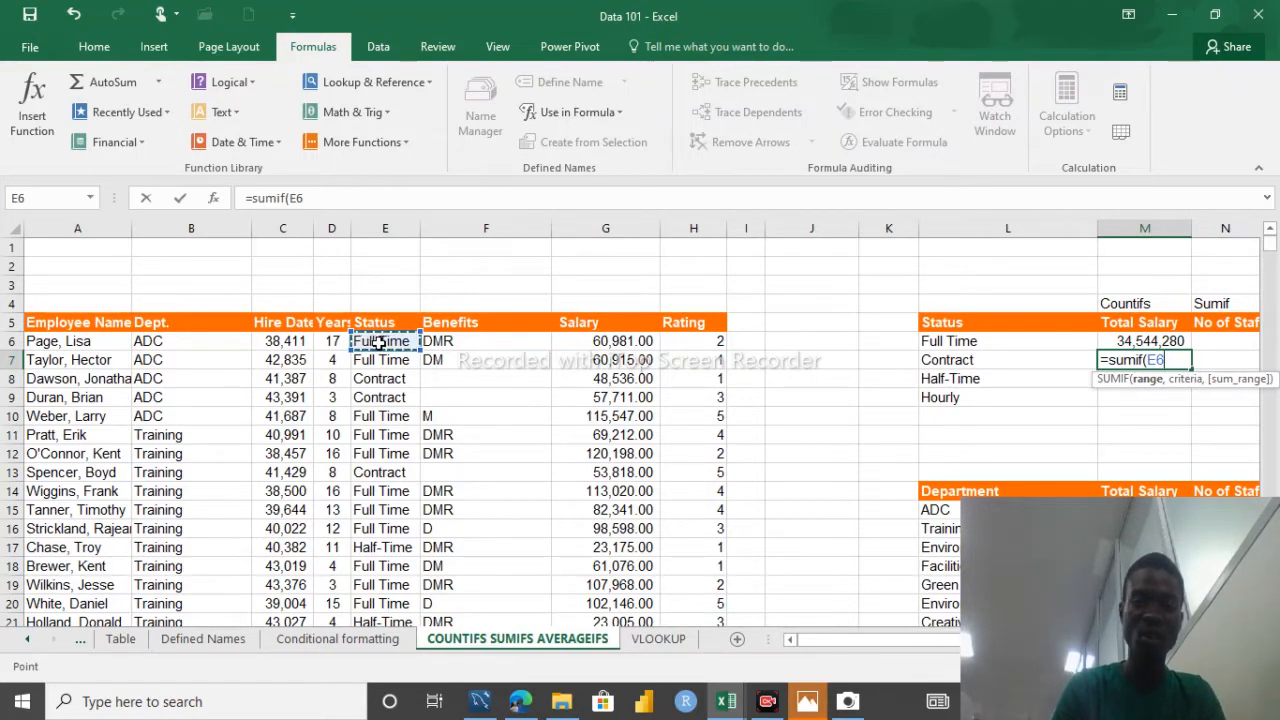
drag(379, 343, 383, 645)
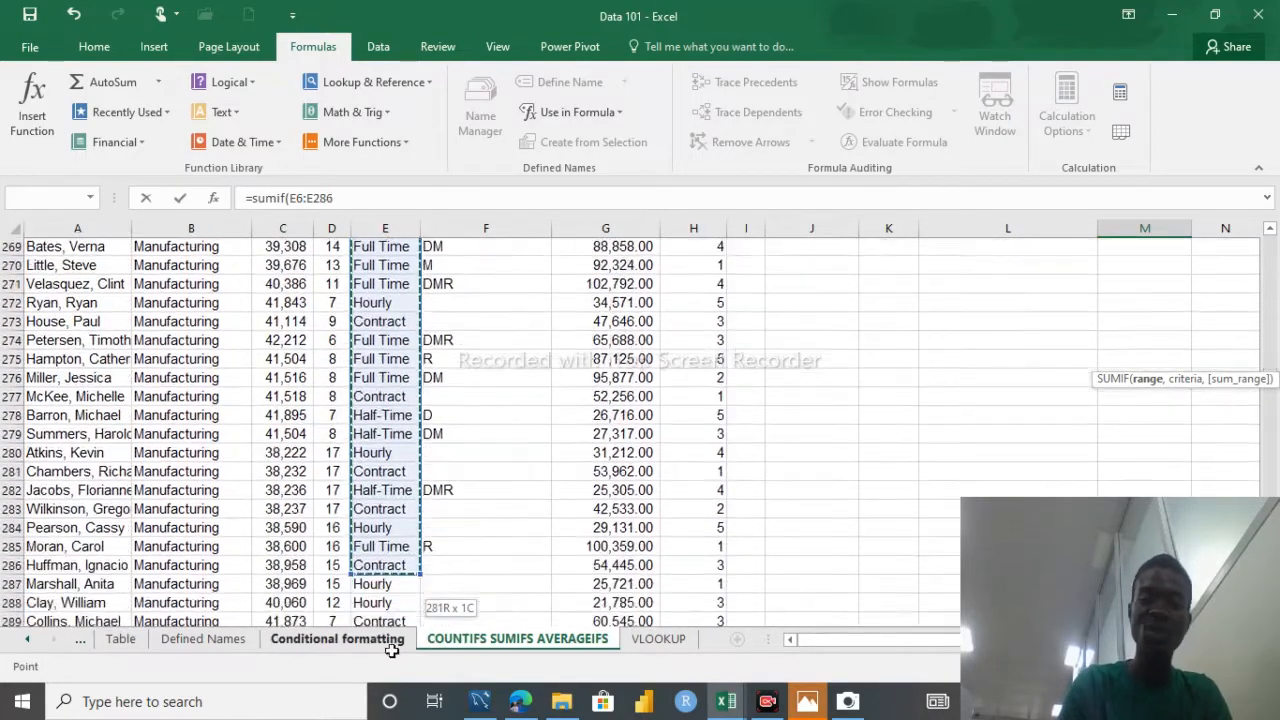
drag(395, 637, 391, 656)
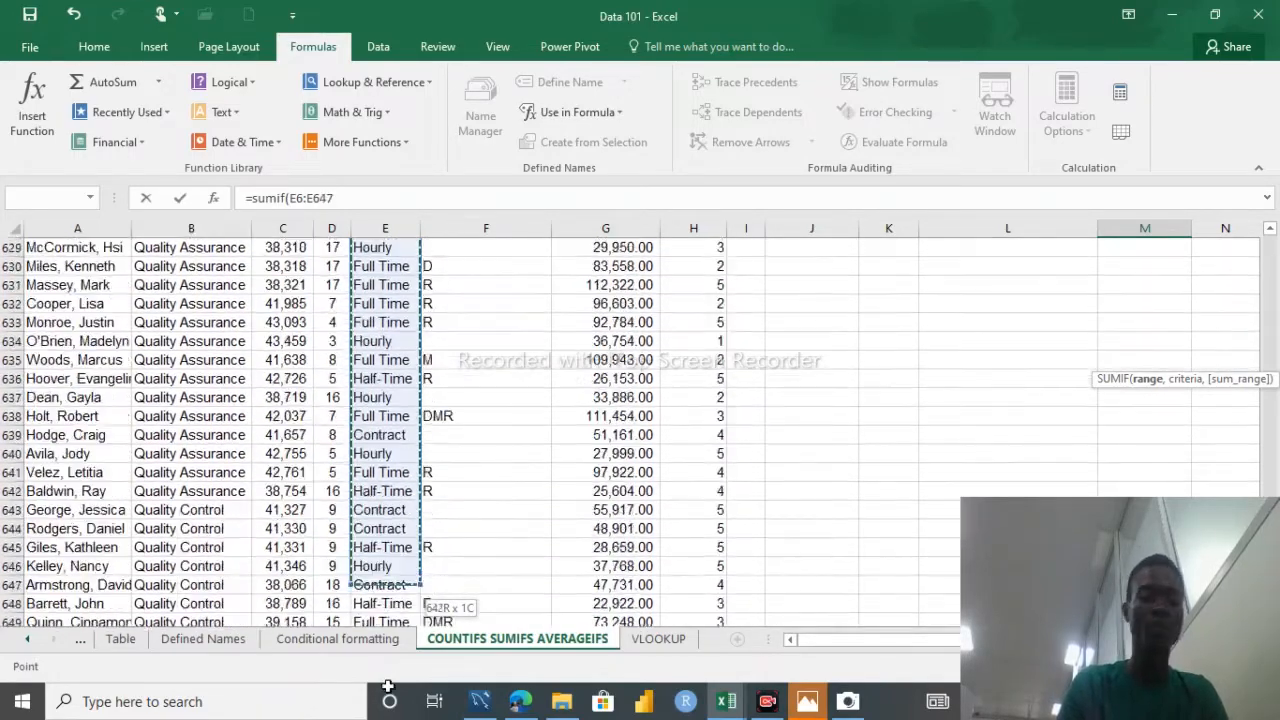
drag(389, 701, 380, 548)
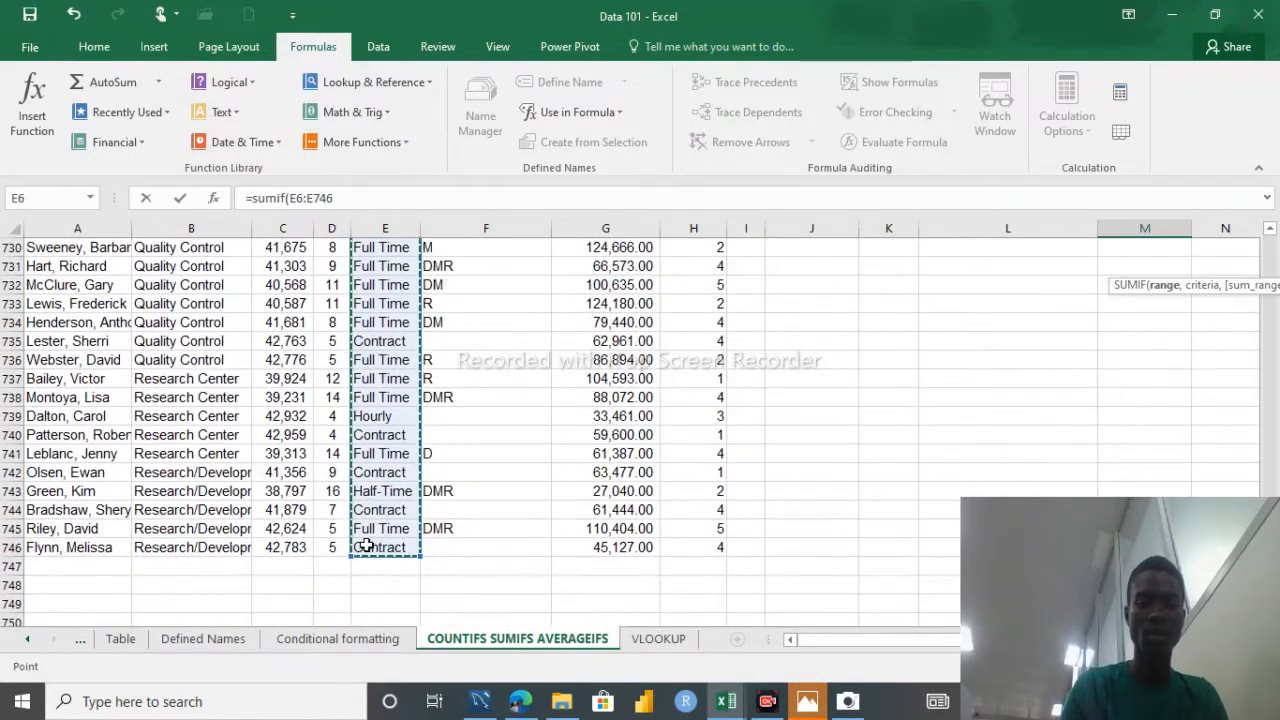
click(345, 197)
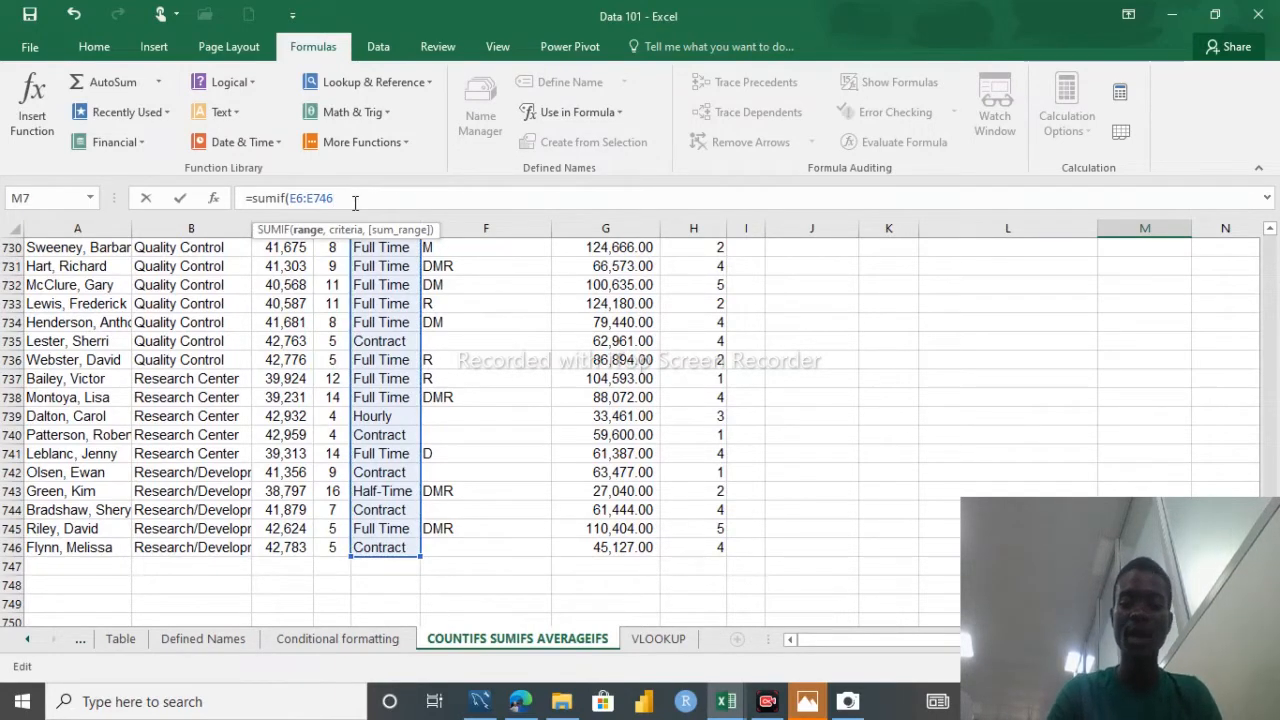
text(,)
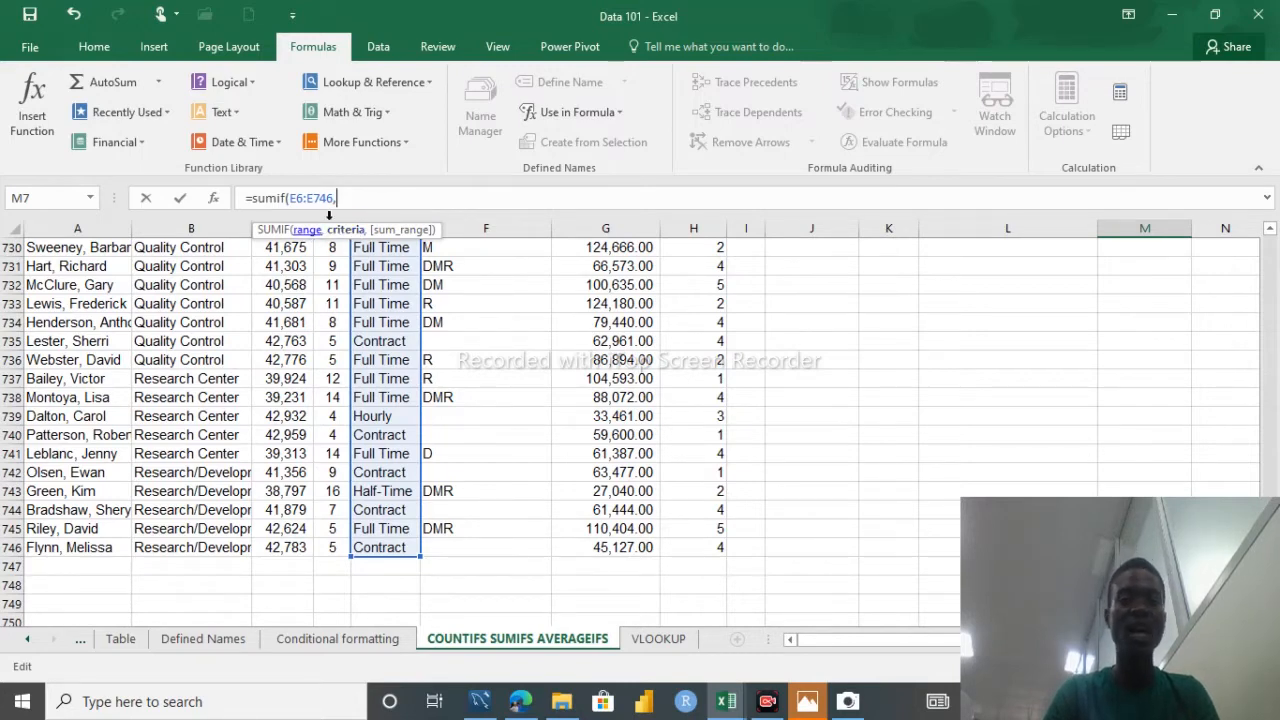
key(BackSpace)
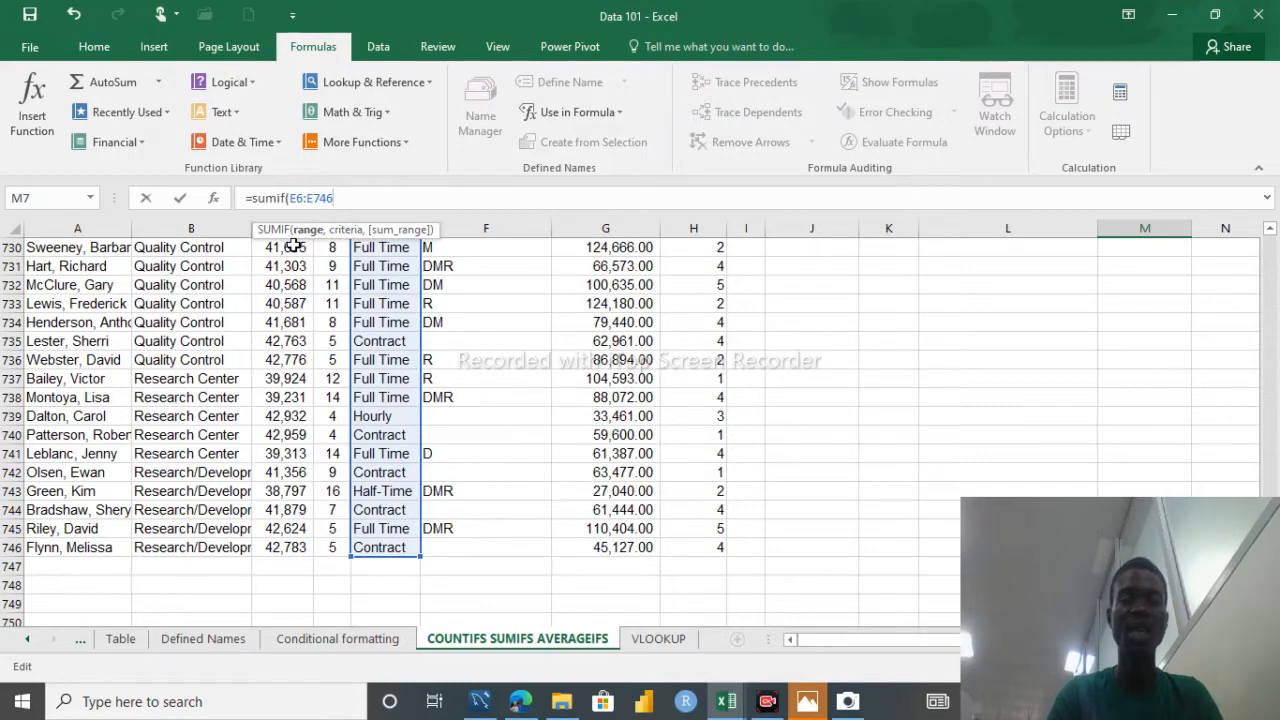
text(,)
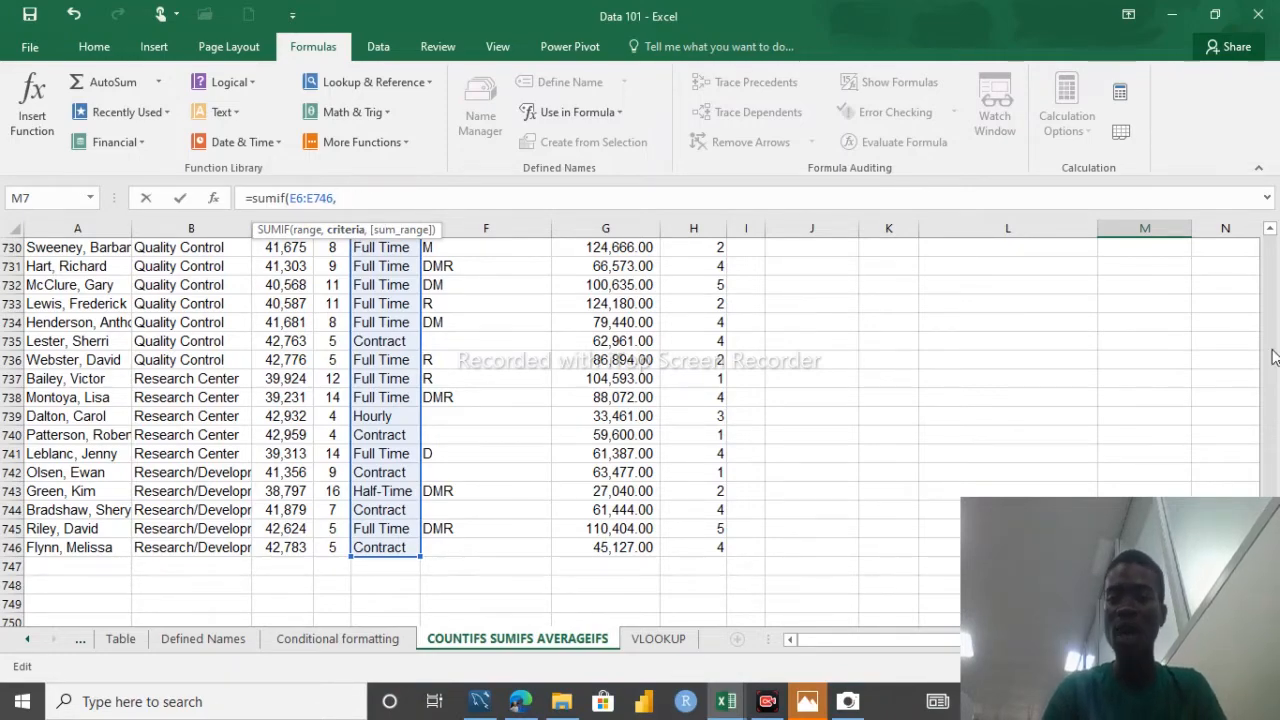
Step: Add the Contract label in L7 as the criteria of the SUMIF formula in M7
scroll(1273, 357, up, 20)
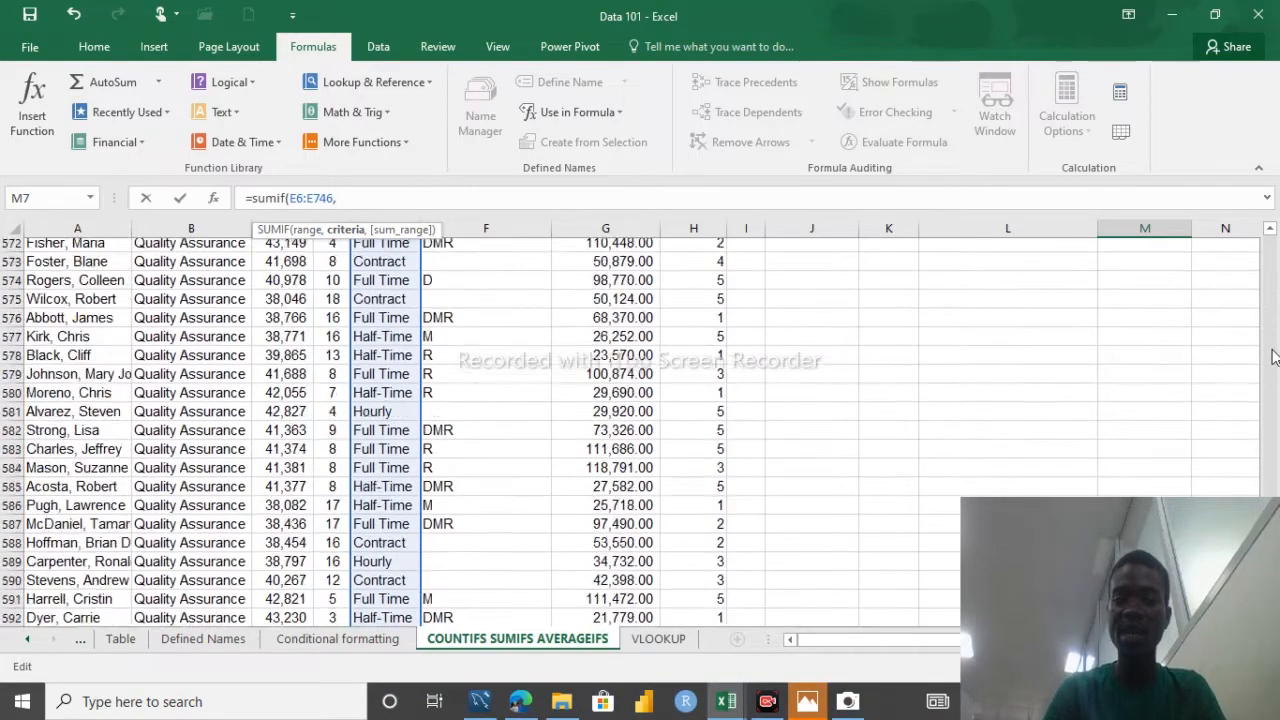
scroll(1273, 357, up, 20)
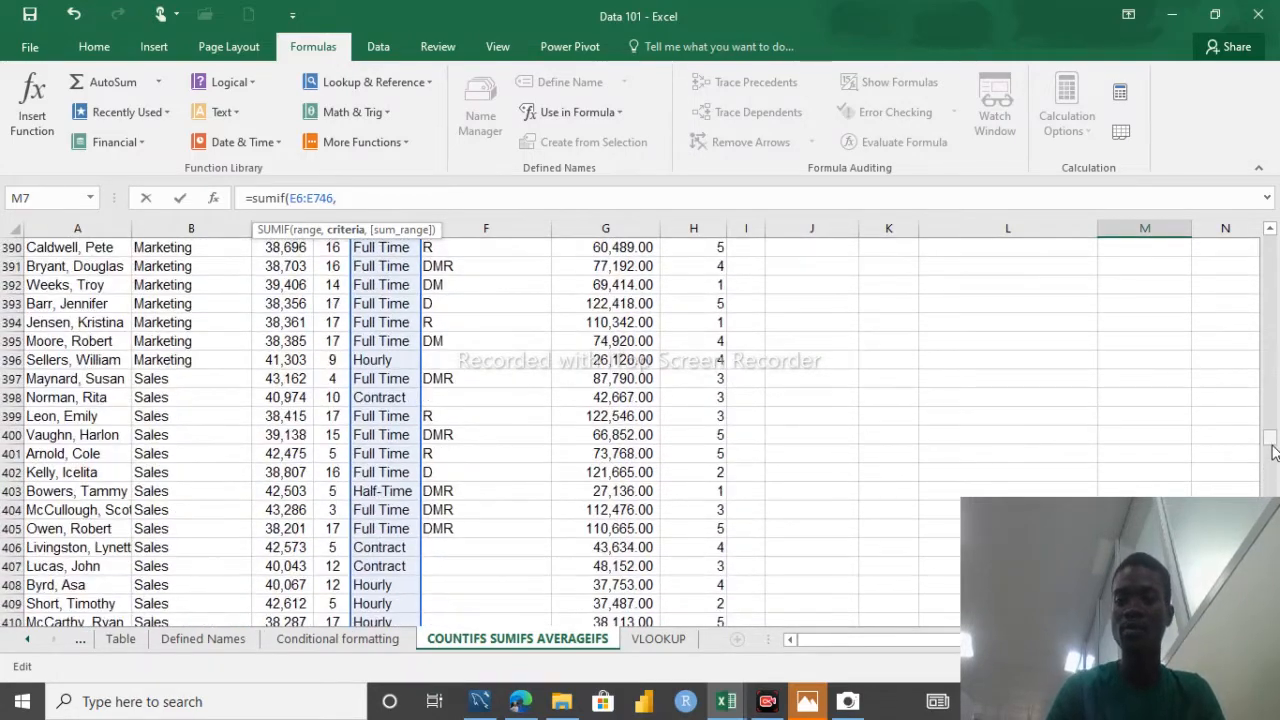
drag(1273, 449, 1262, 243)
click(1017, 360)
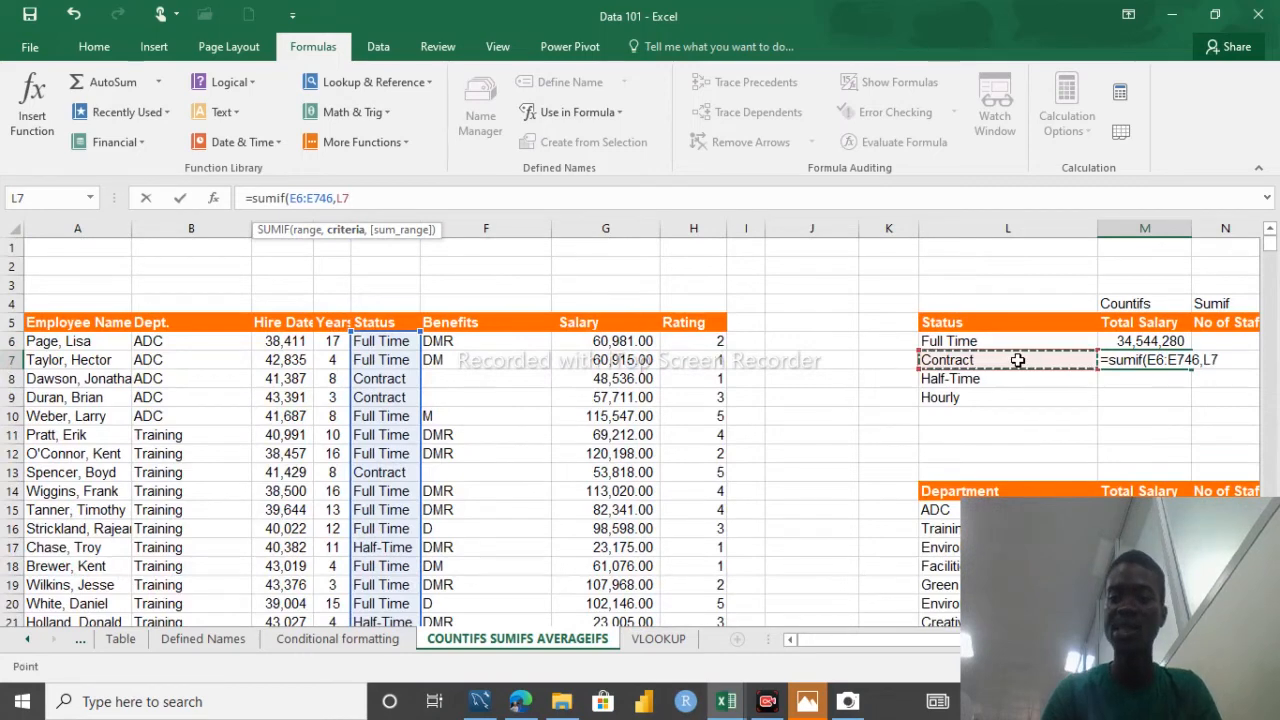
text(,)
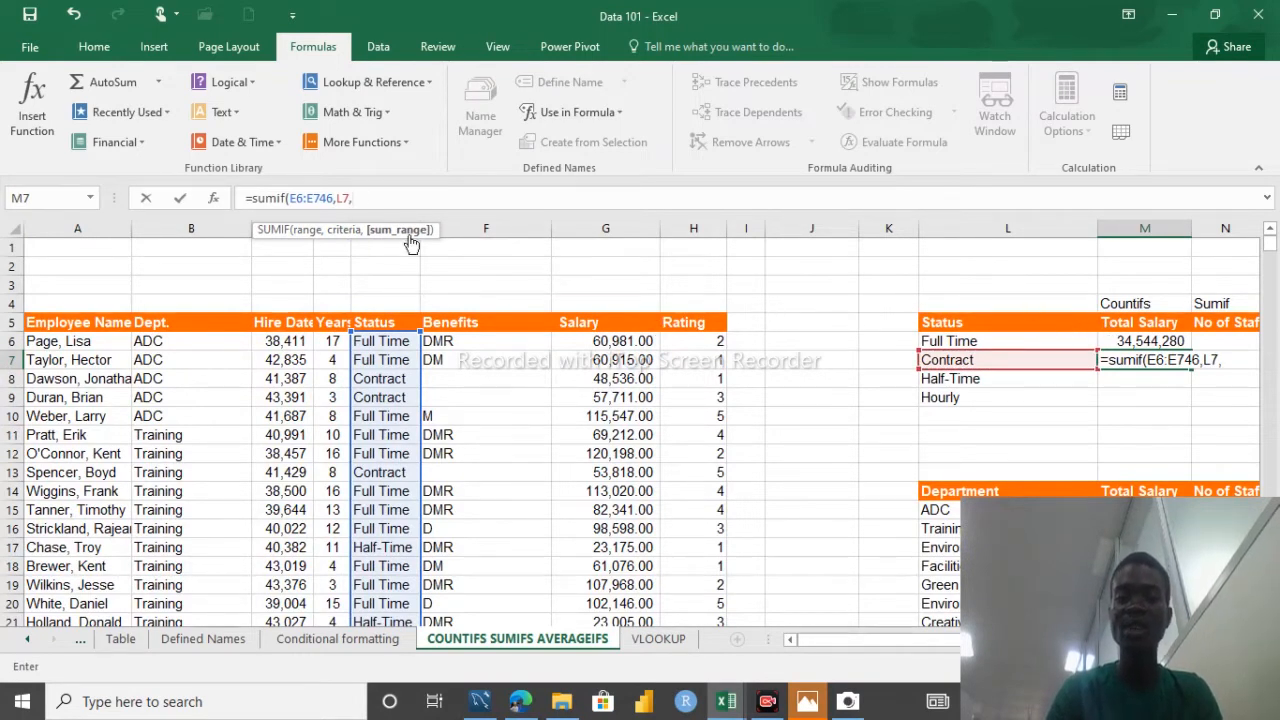
Step: Complete the Contract SUMIF formula with the Salary values G6:G746 as the sum range
click(609, 340)
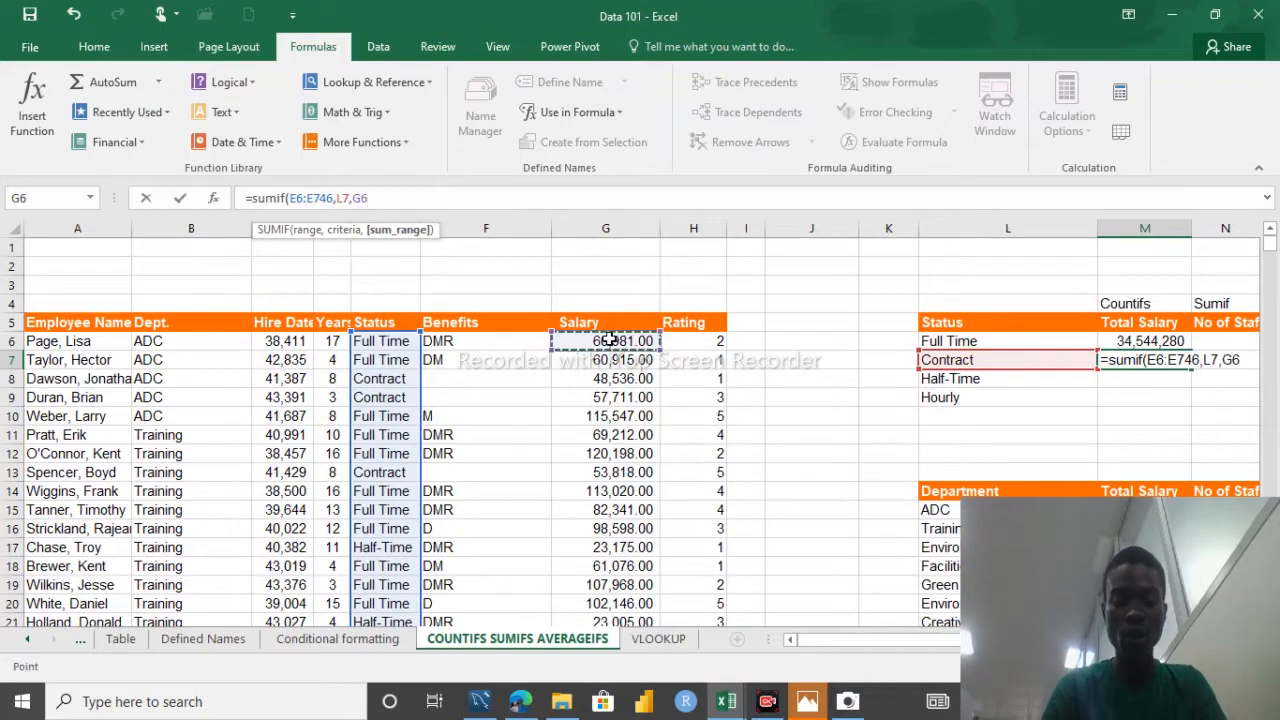
key(ctrl+shift+Down)
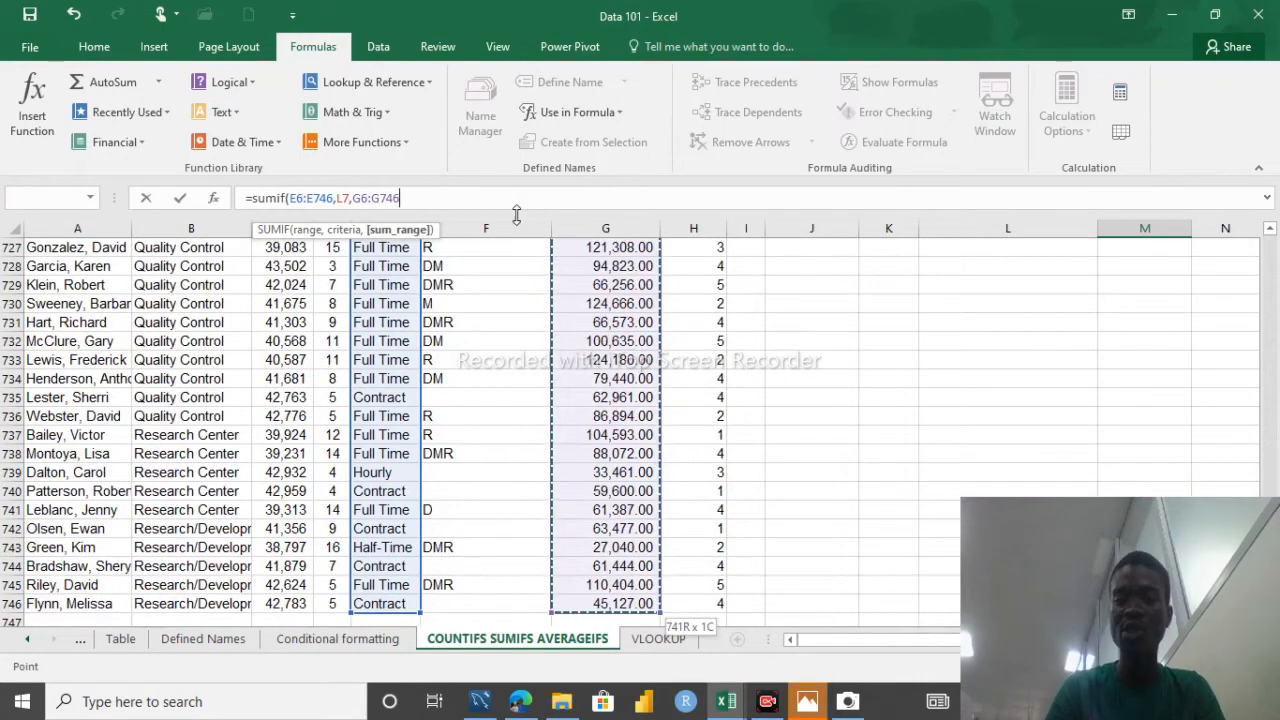
text())
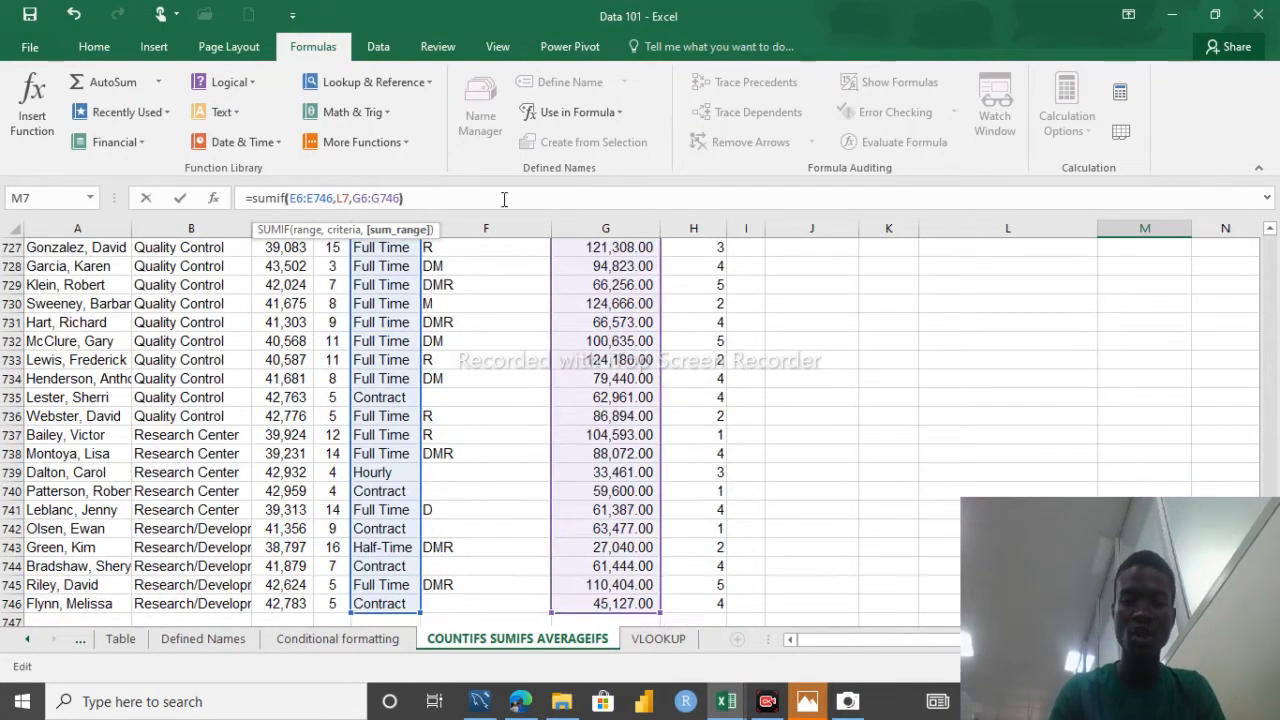
key(Return)
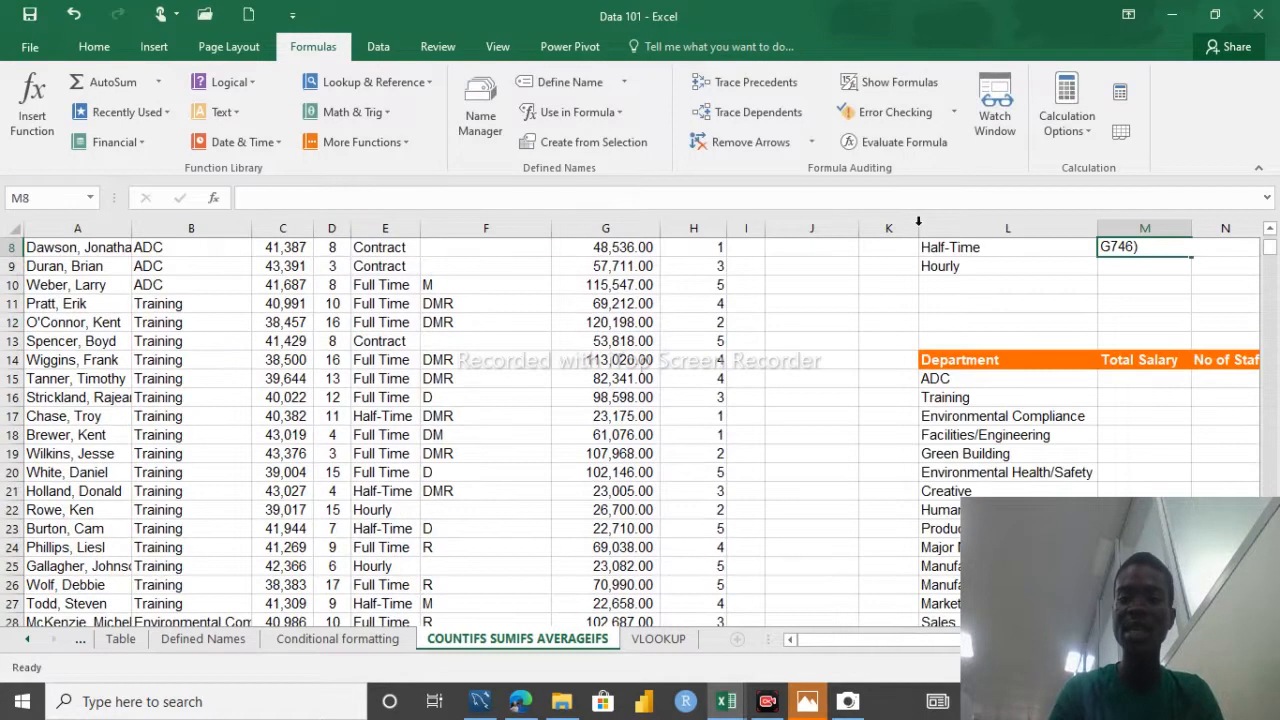
click(1269, 230)
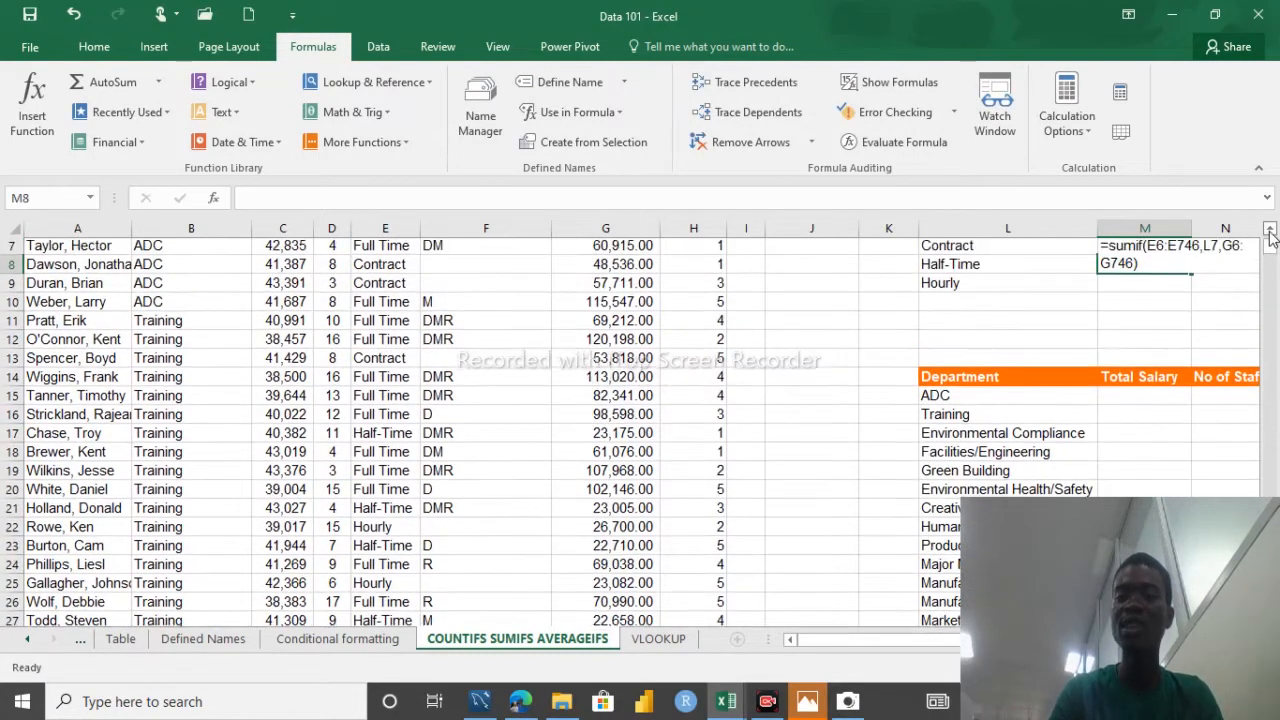
click(1269, 230)
click(1269, 230)
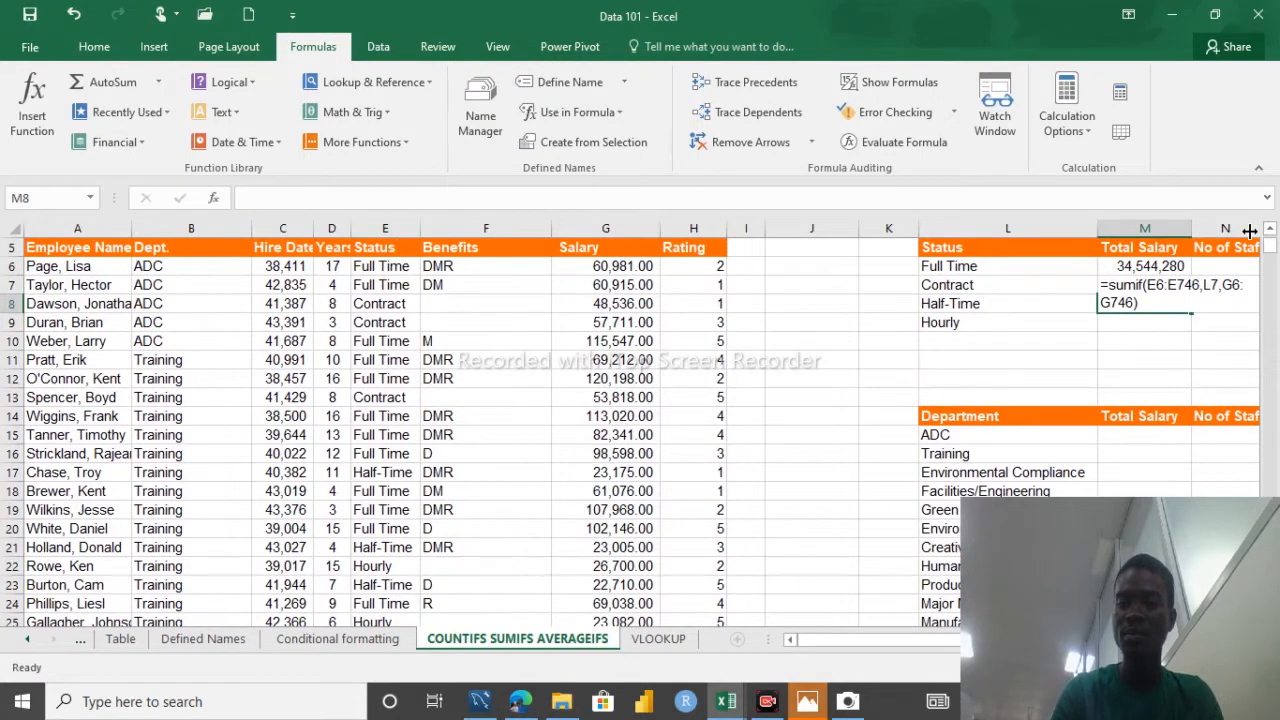
Step: Try to make the Contract SUMIF formula in M7 calculate by re-entering it, also without its closing parenthesis
key(Down)
click(1176, 283)
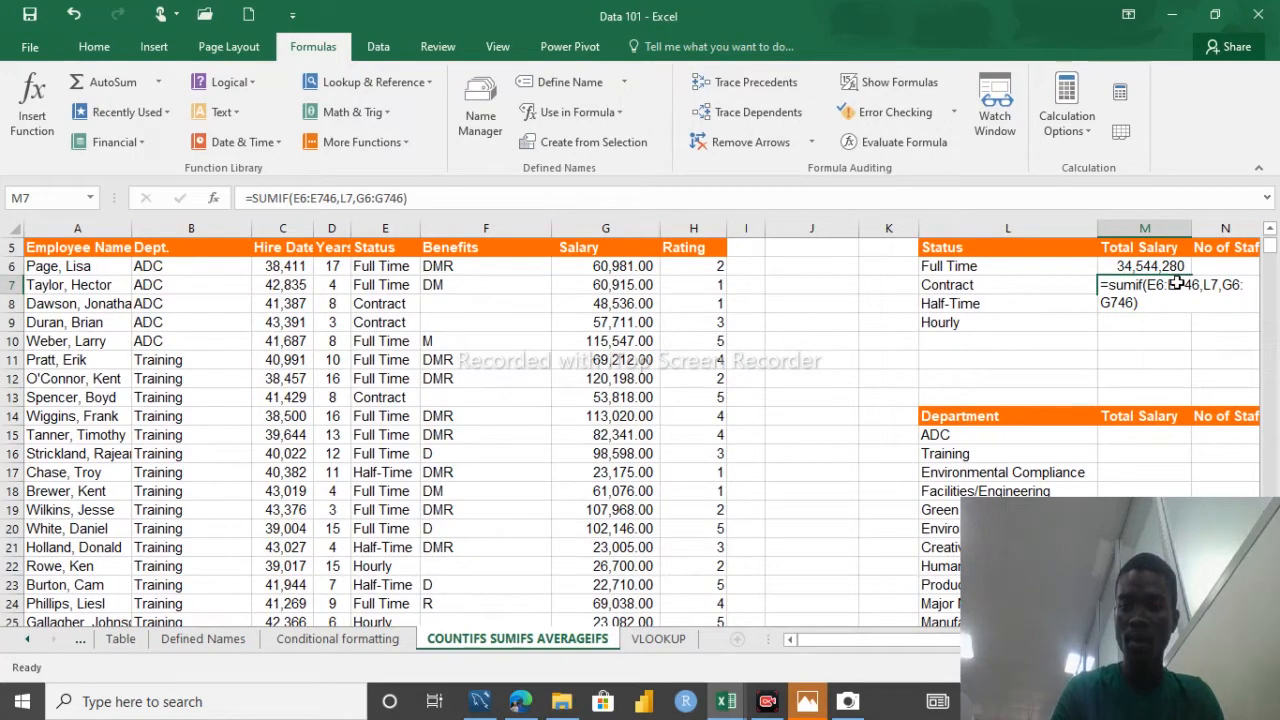
double_click(1178, 284)
key(Return)
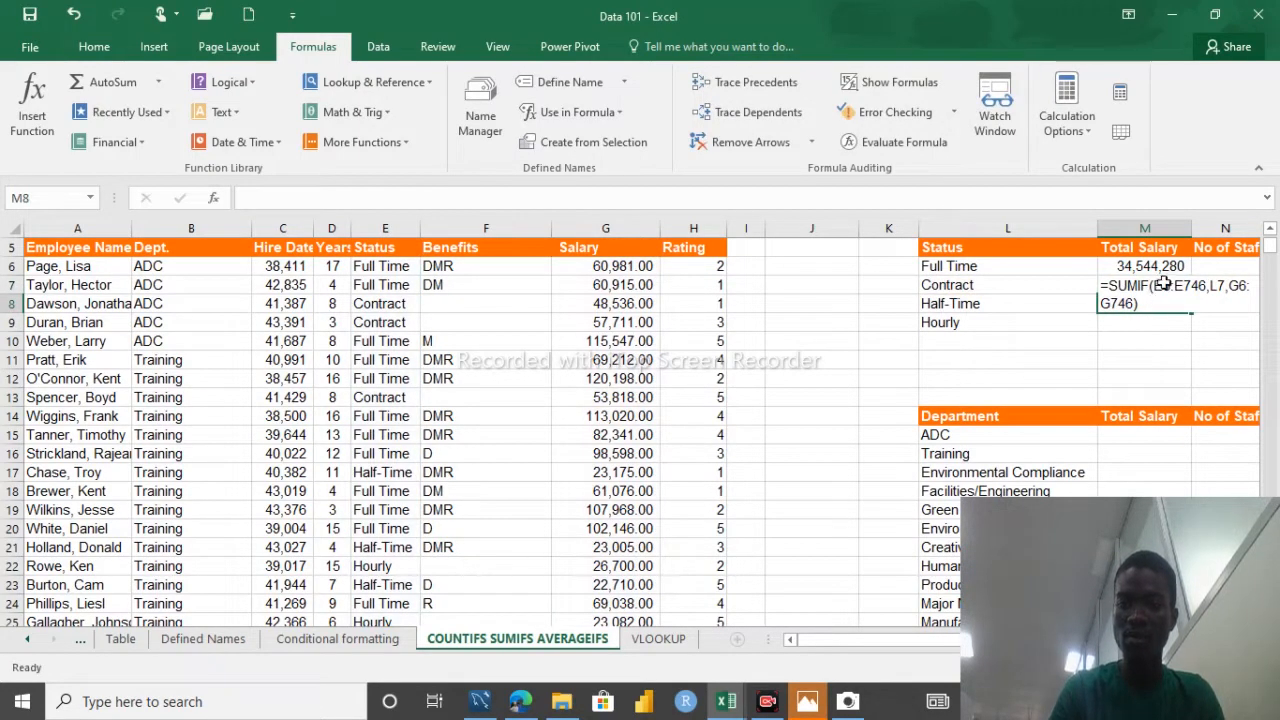
double_click(1165, 285)
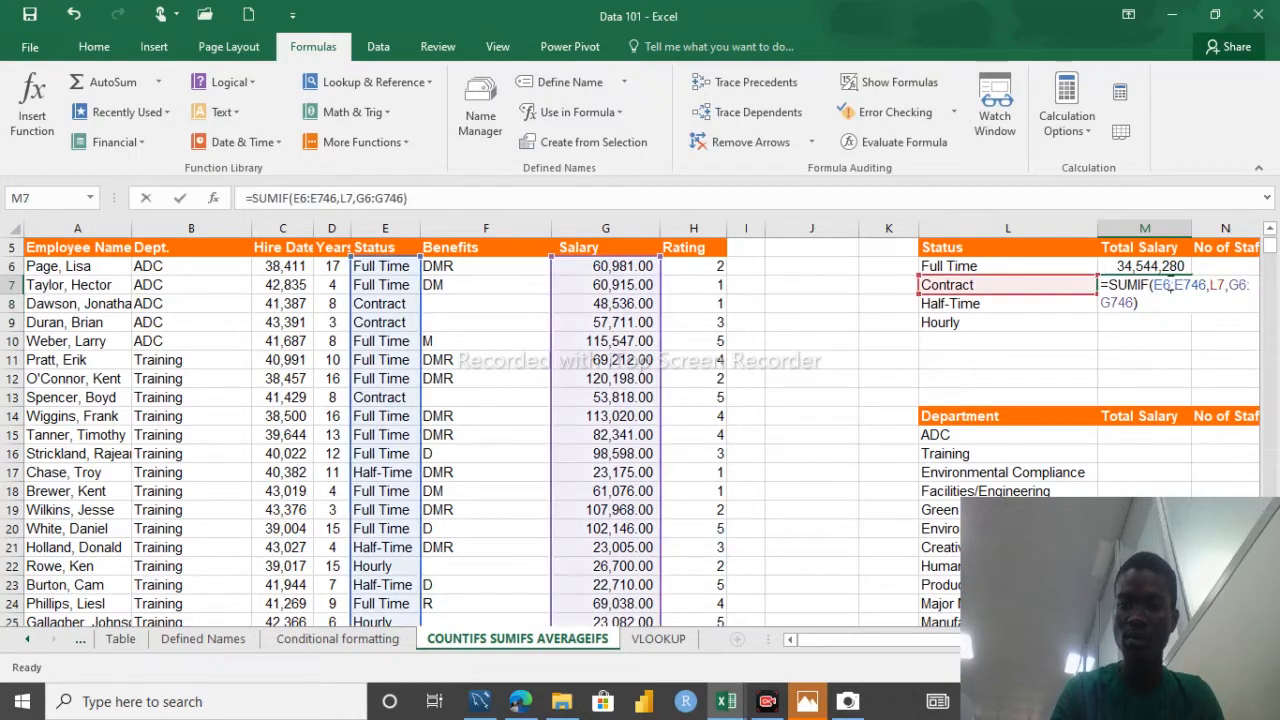
click(420, 193)
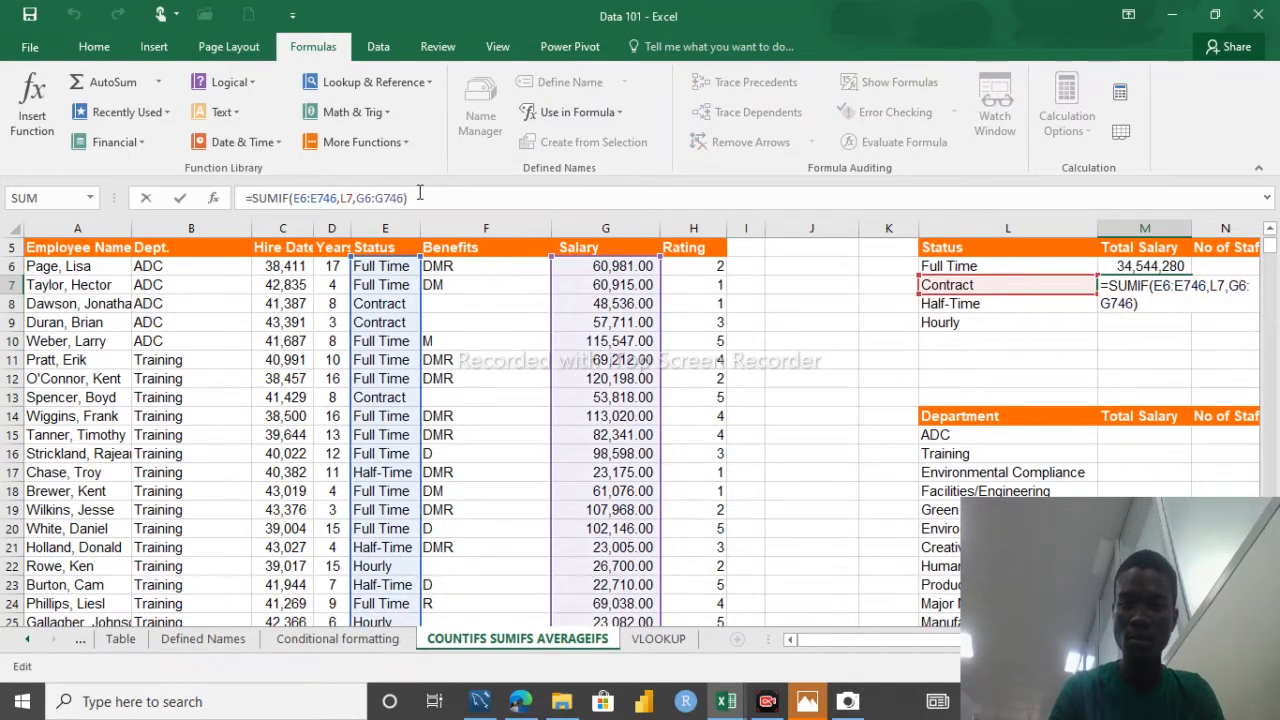
key(BackSpace)
key(Return)
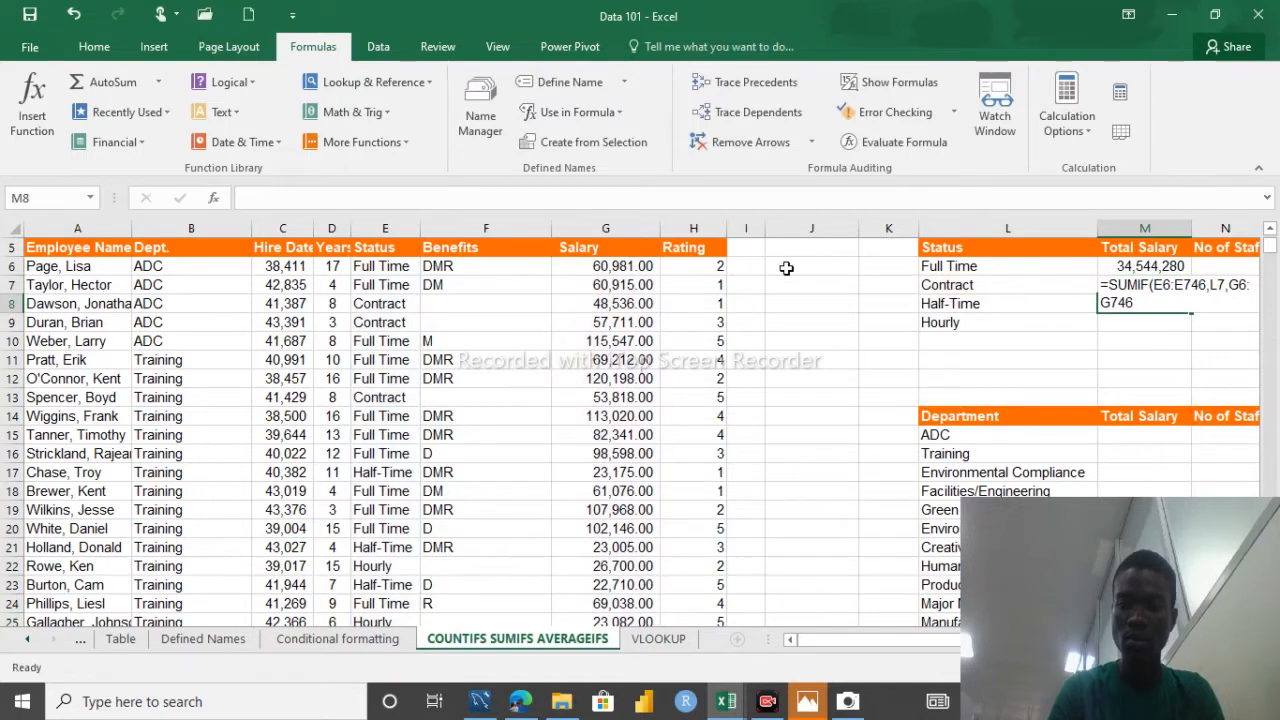
double_click(1140, 285)
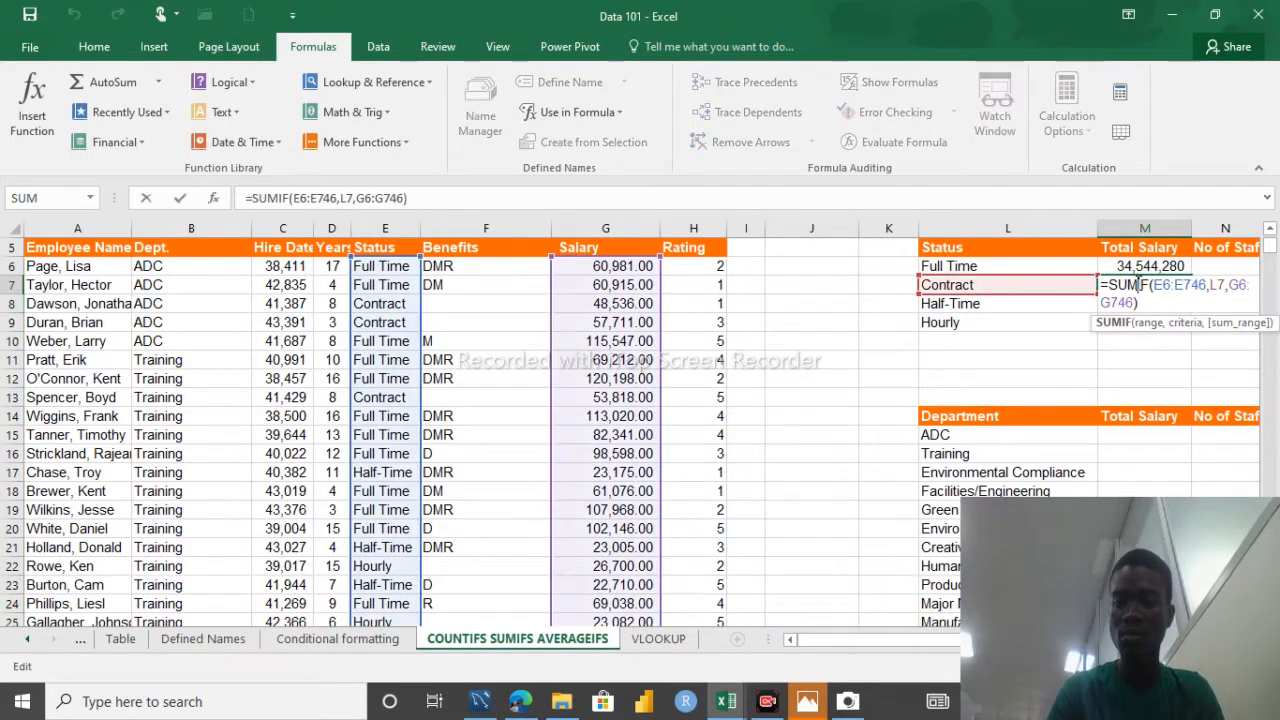
click(765, 703)
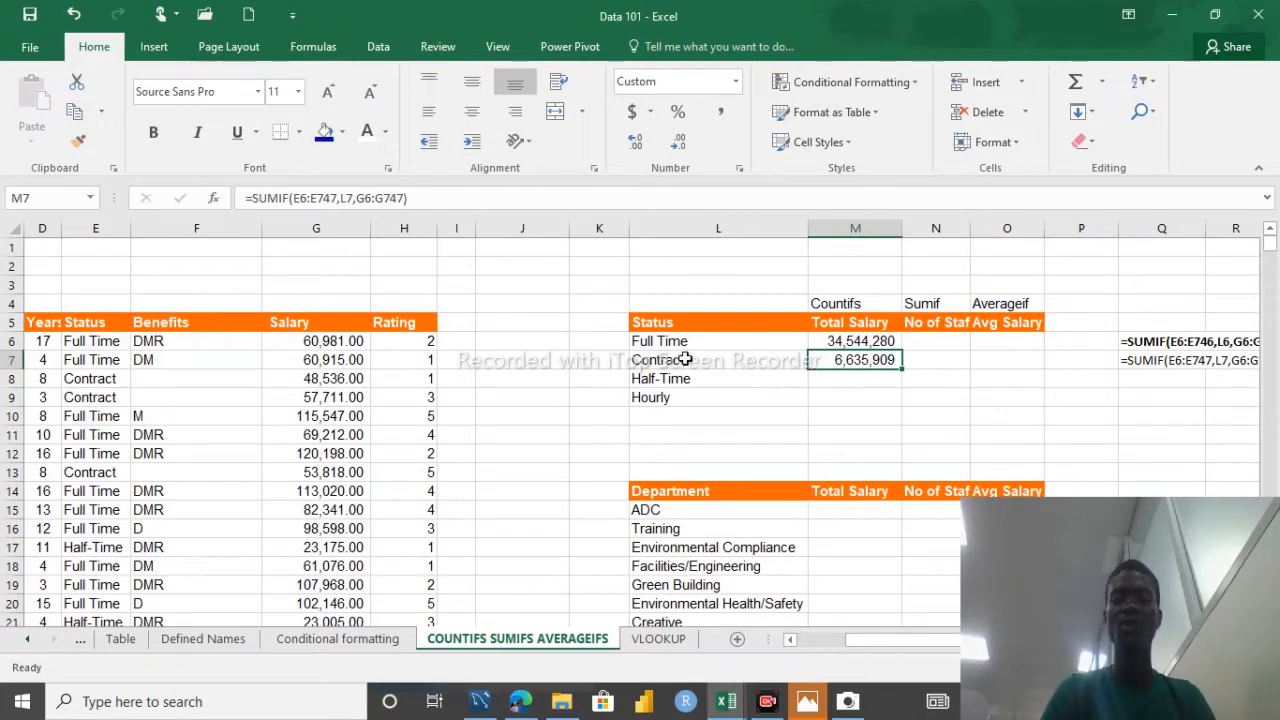
Step: Clear the Countifs, Sumif and Averageif labels in M4:O4 and fit column N to its No of Staff header
click(814, 378)
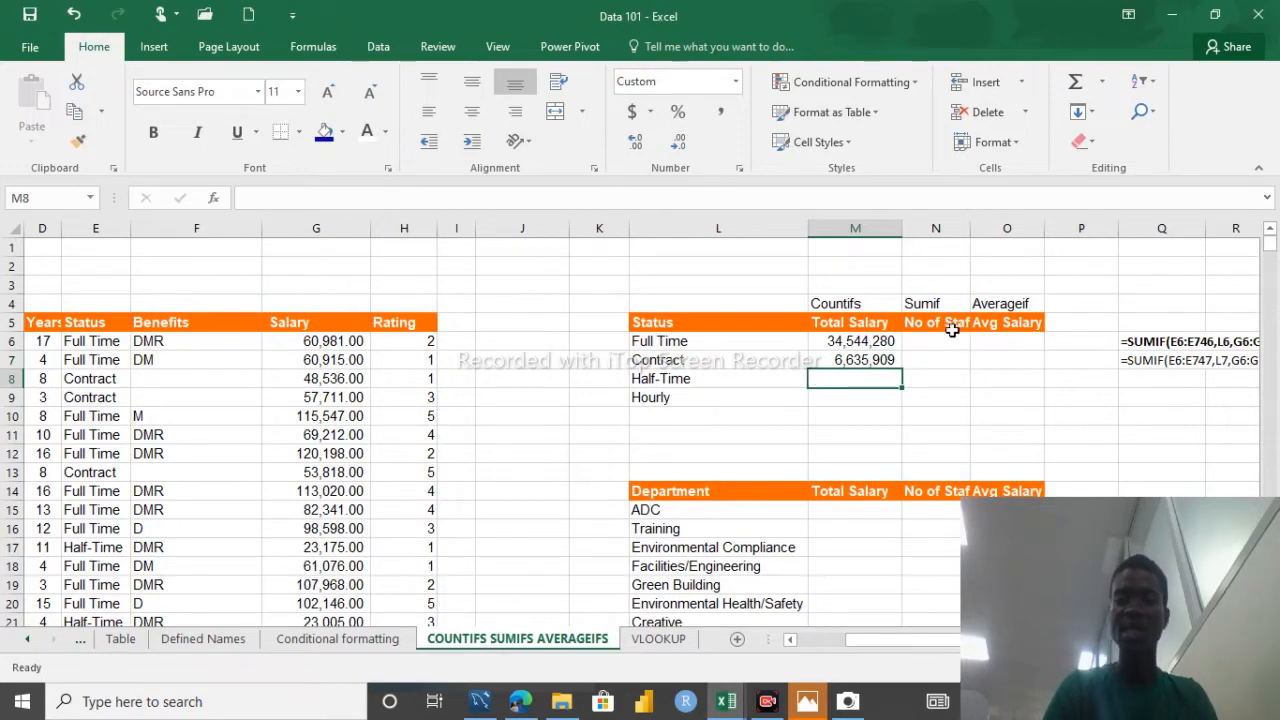
click(841, 303)
key(Delete)
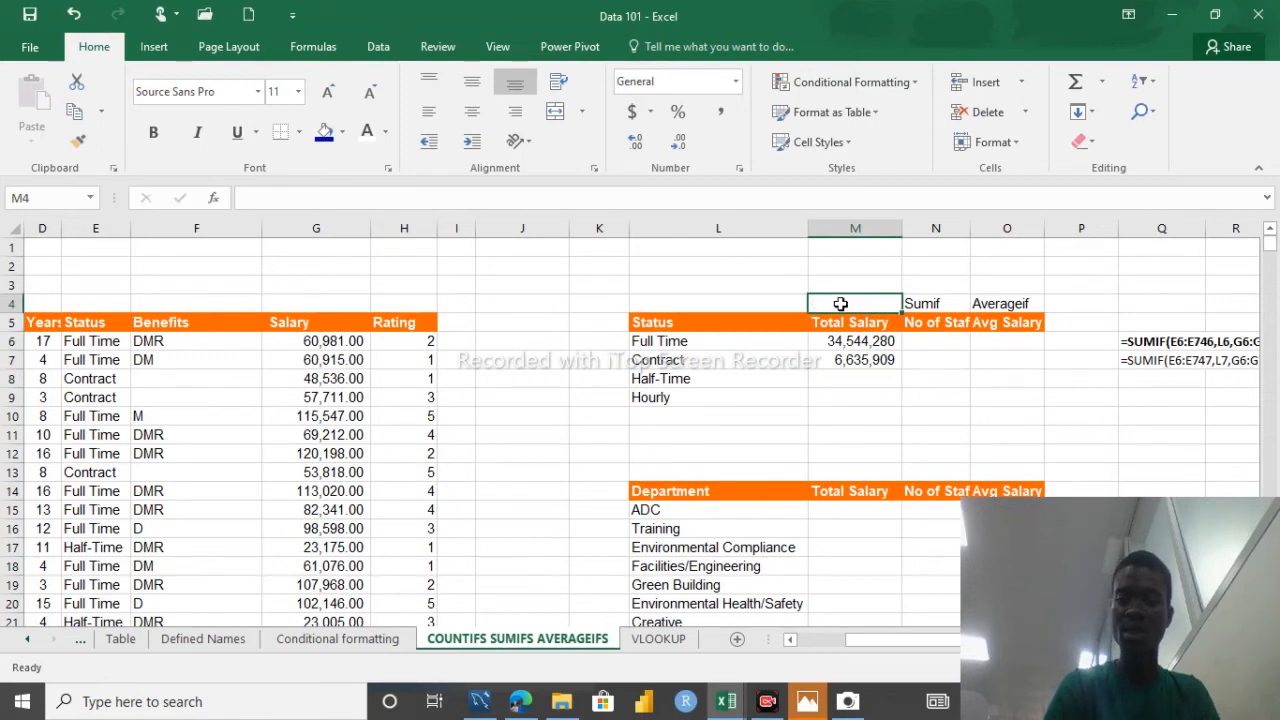
click(924, 304)
key(Delete)
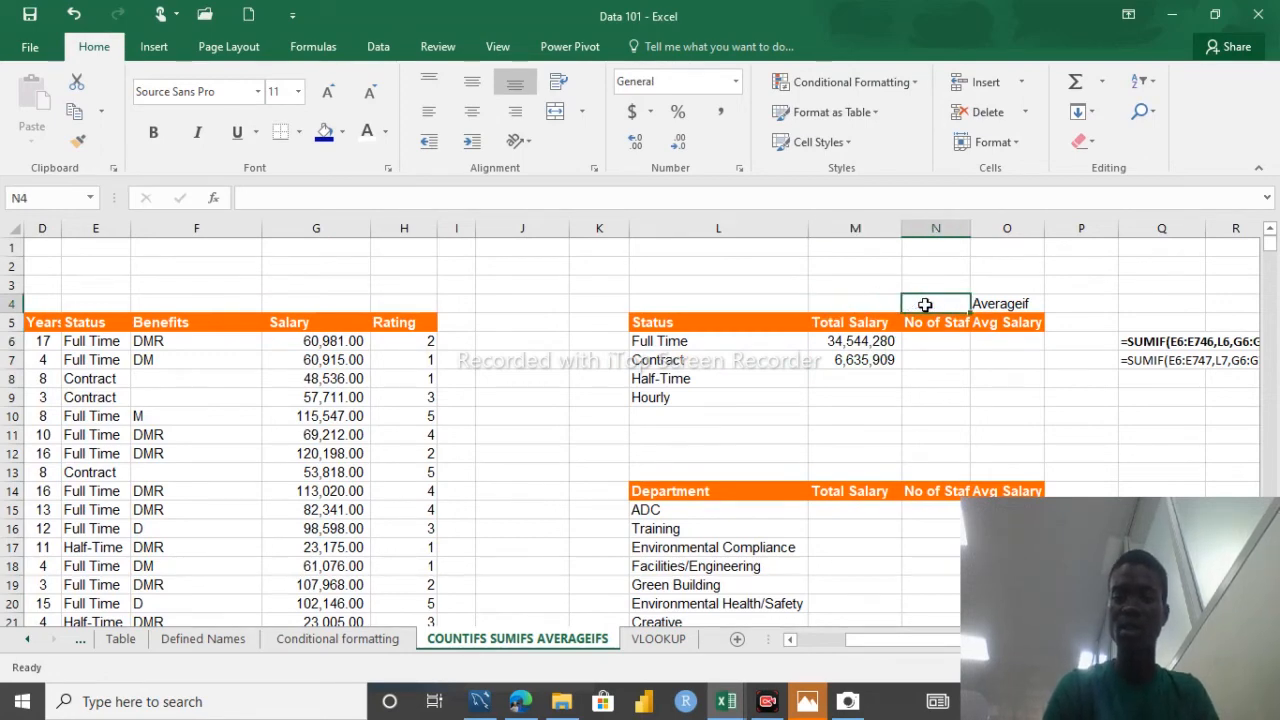
click(992, 307)
key(Delete)
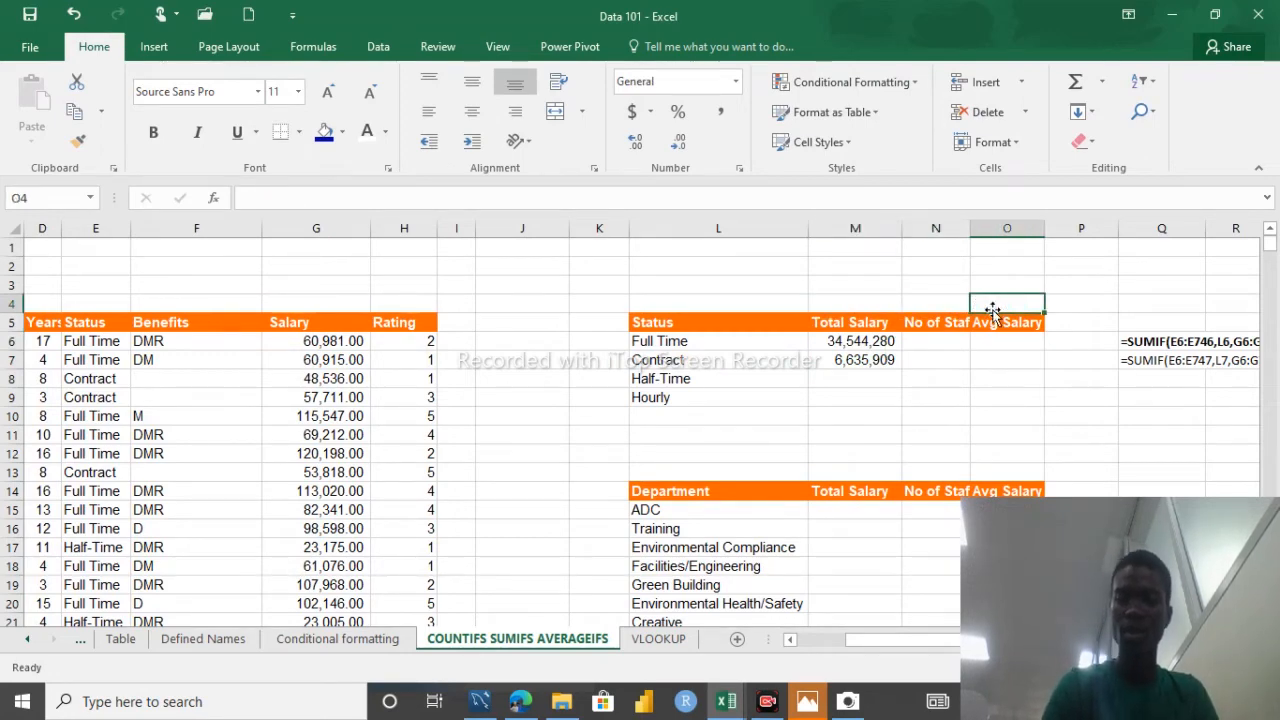
click(942, 338)
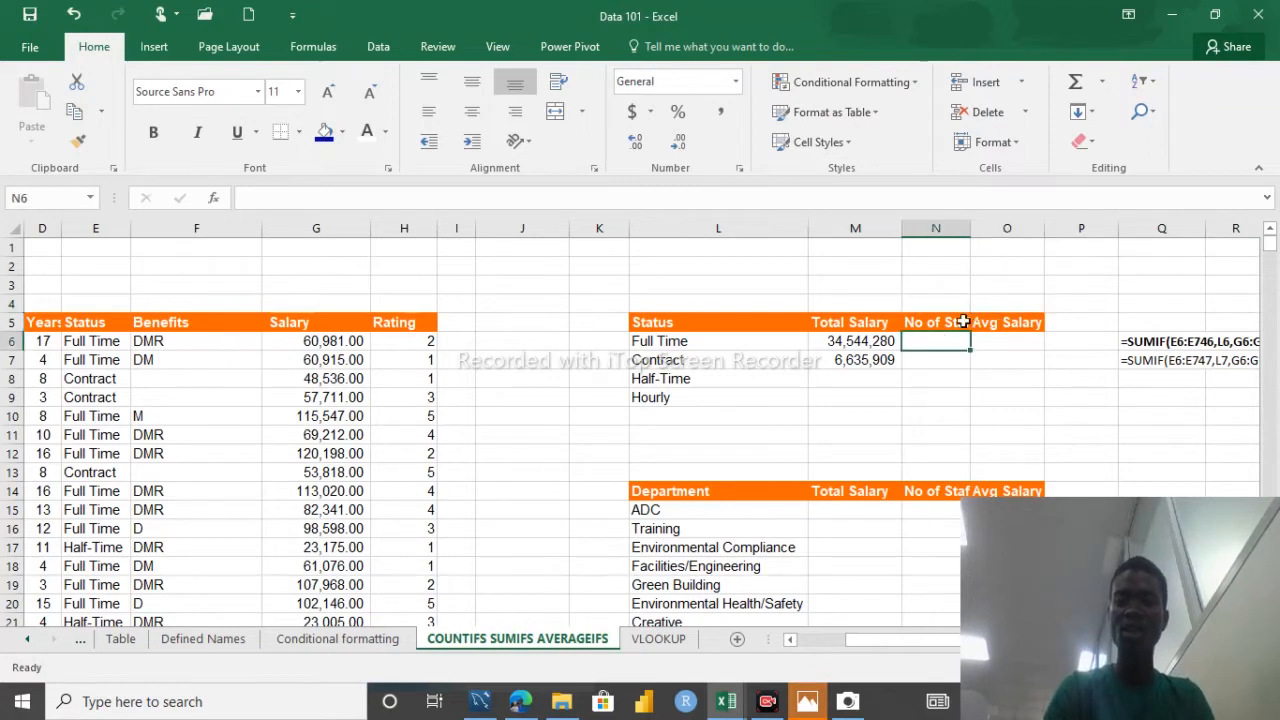
double_click(970, 228)
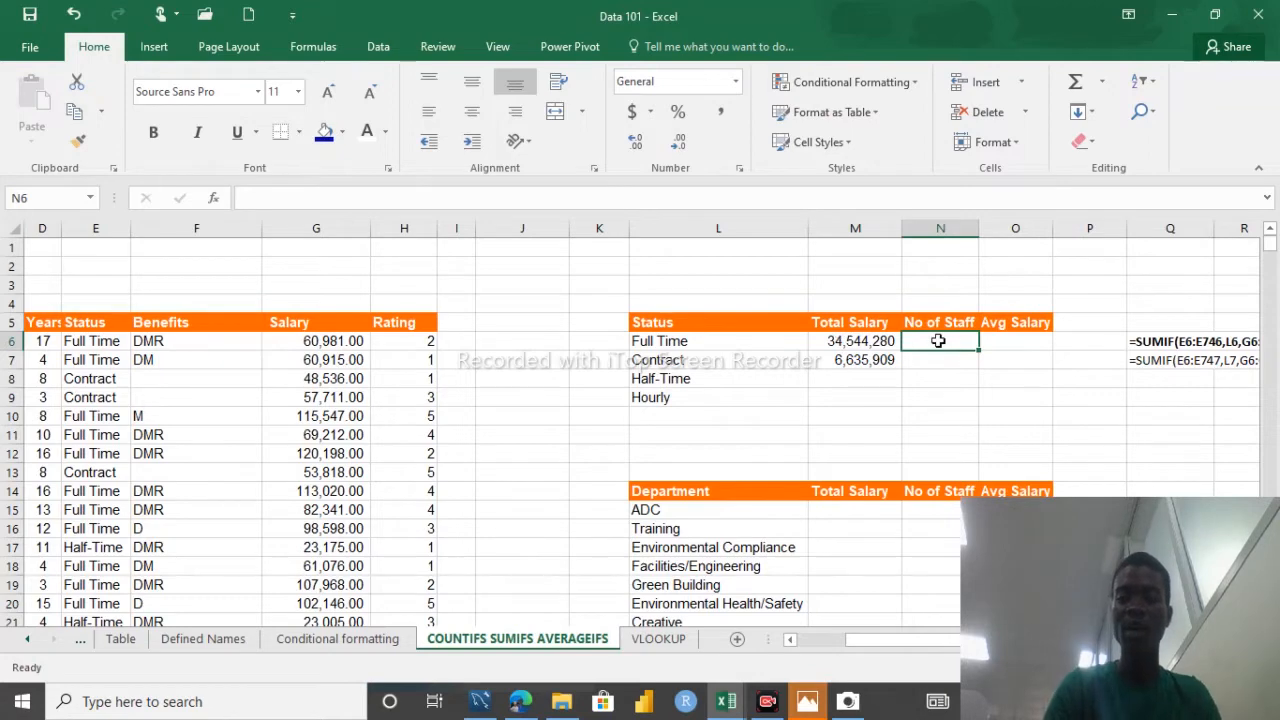
Step: Begin a COUNTIF formula in N6 for the Full Time number of staff, with the Status entries E6:E746 as its range
text(=count)
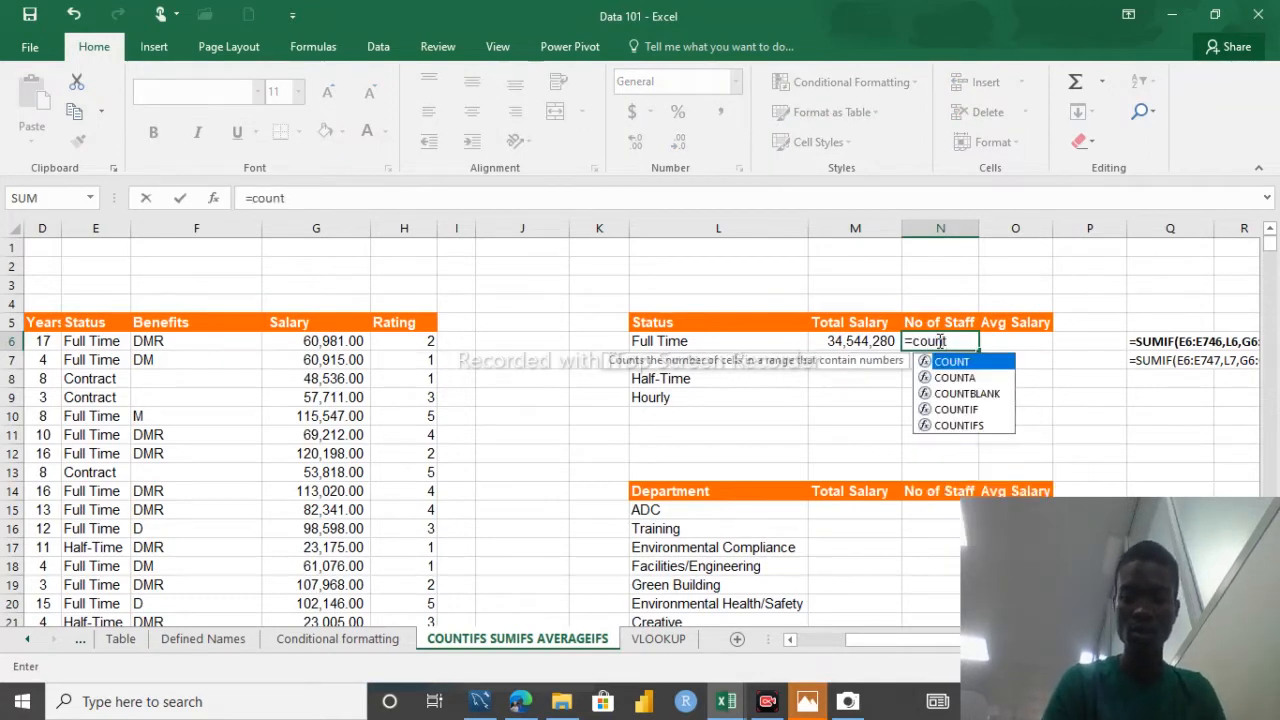
text(if()
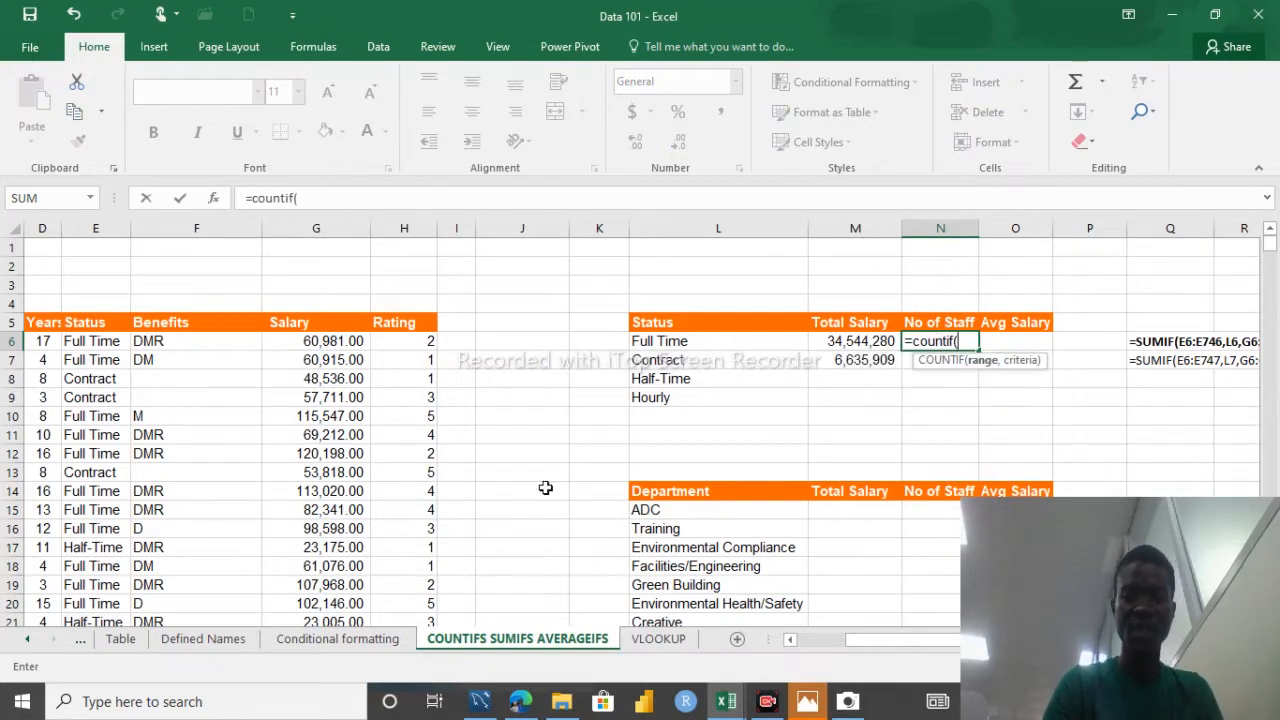
click(826, 645)
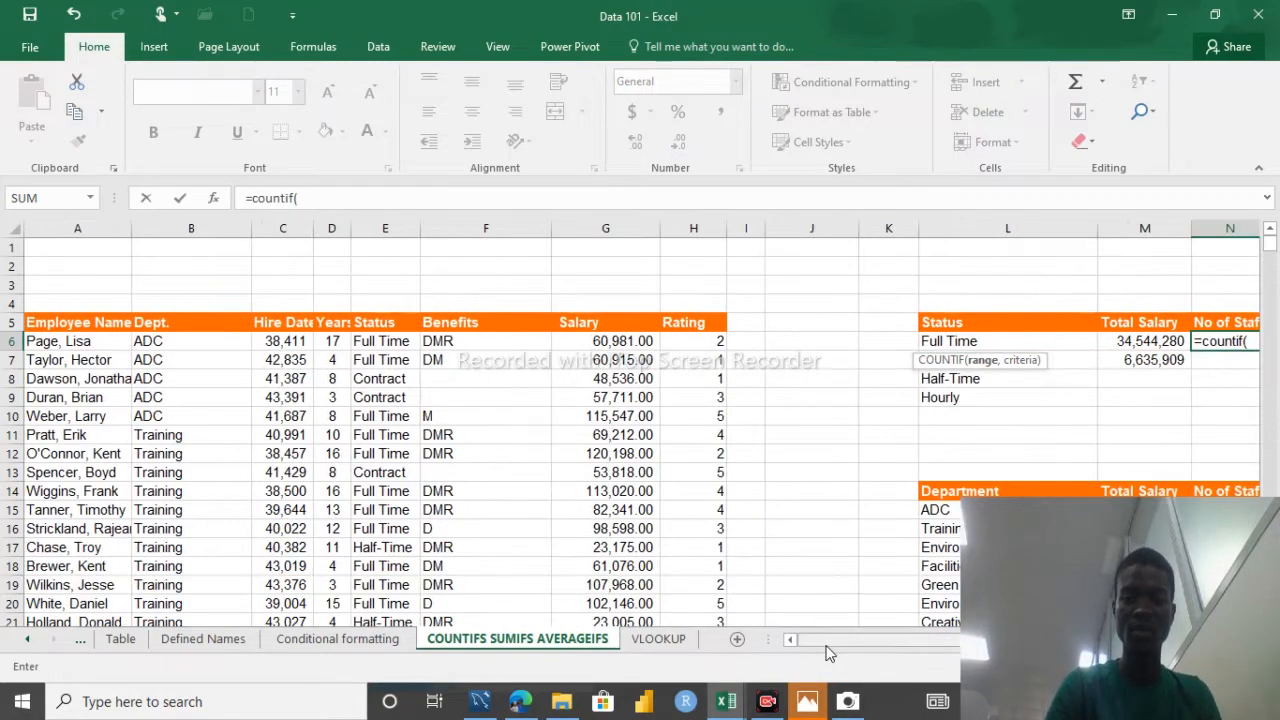
click(368, 341)
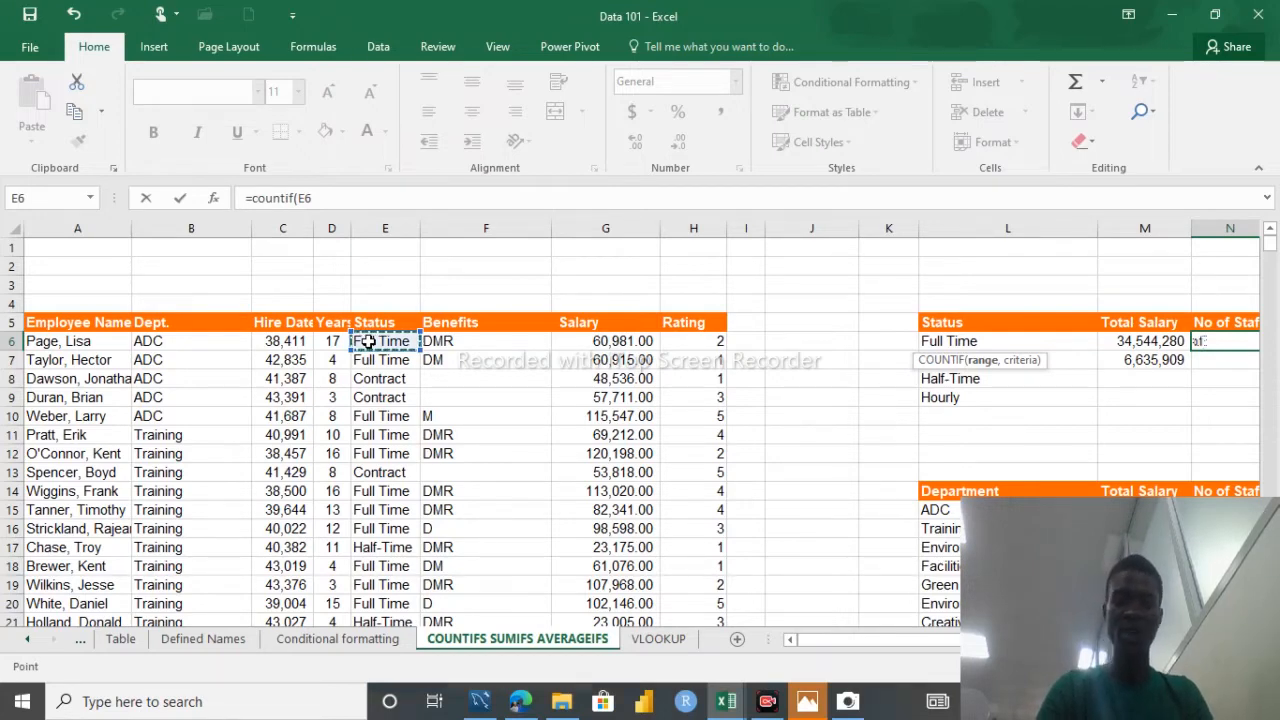
key(ctrl+shift+Down)
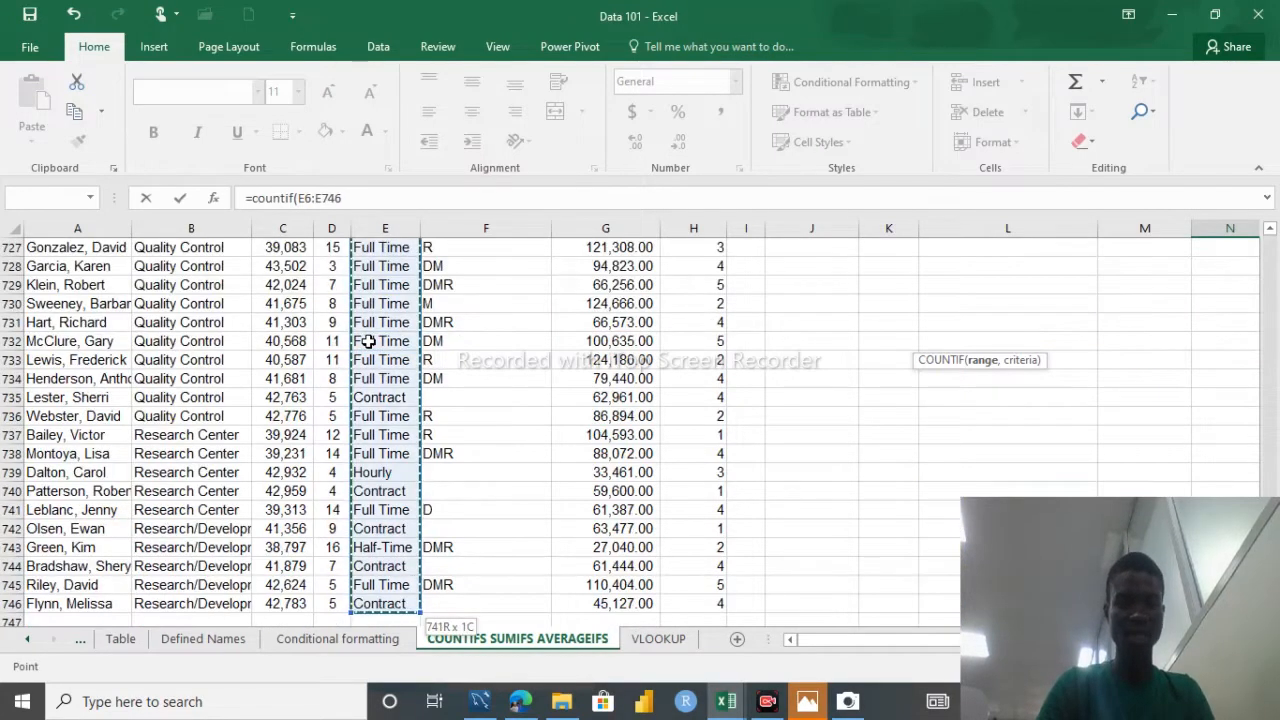
click(1270, 365)
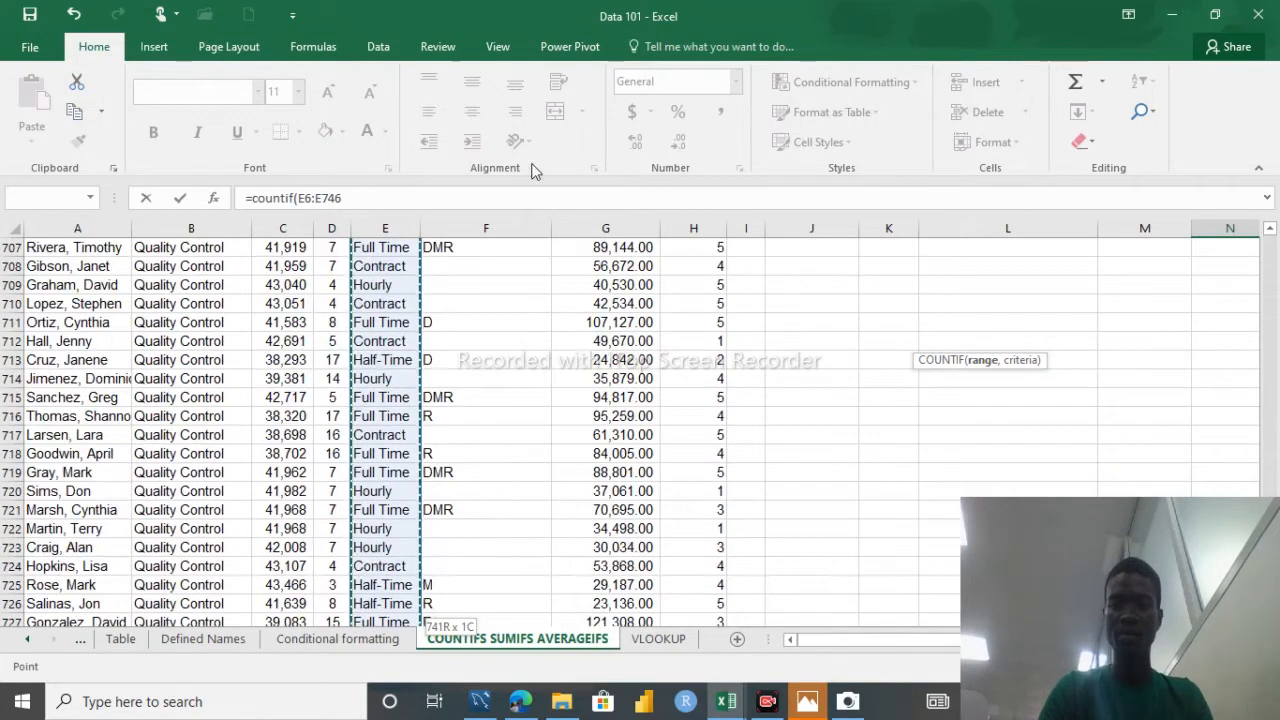
click(380, 190)
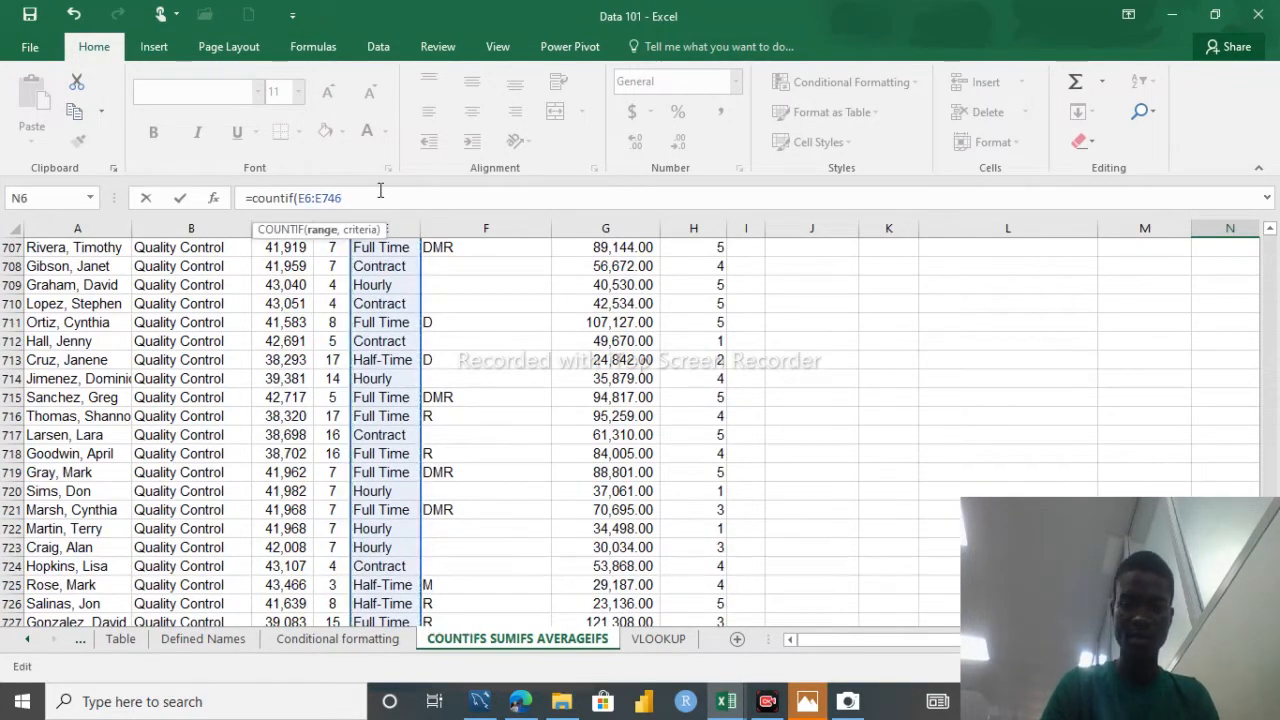
text(,)
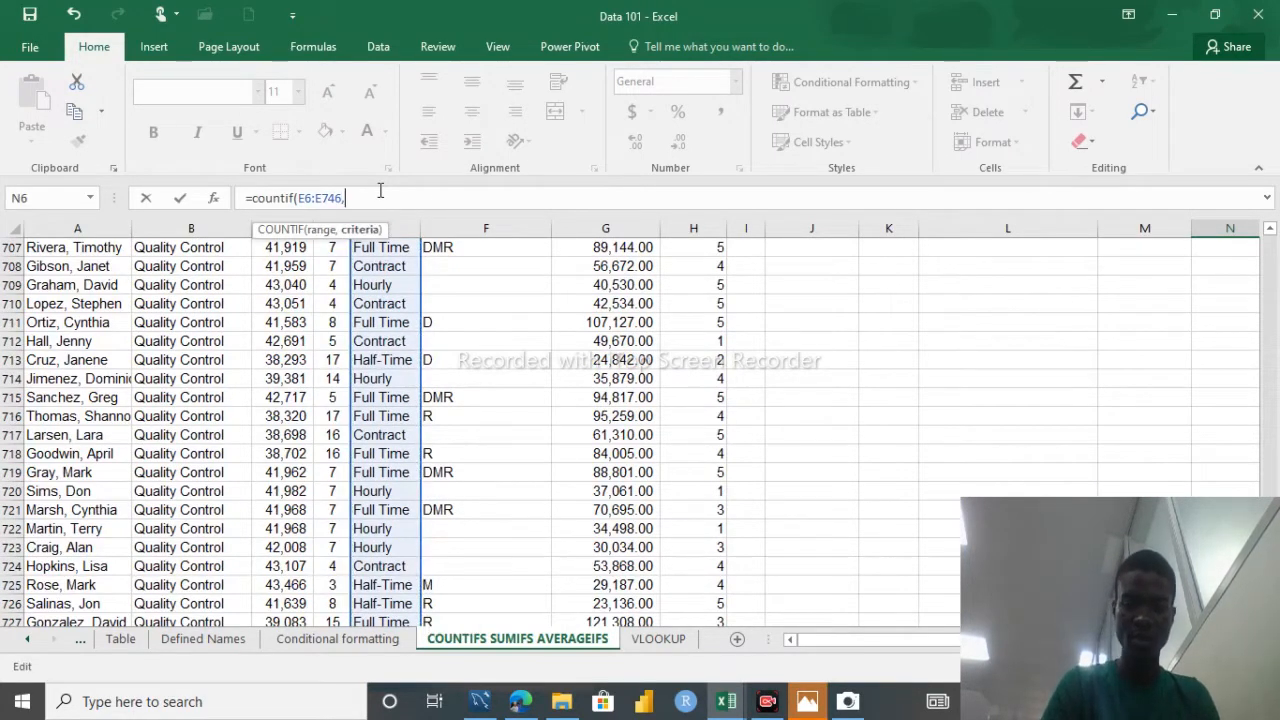
Step: Complete the COUNTIF formula in N6 with the Full Time label in L6 as its criteria
click(1272, 338)
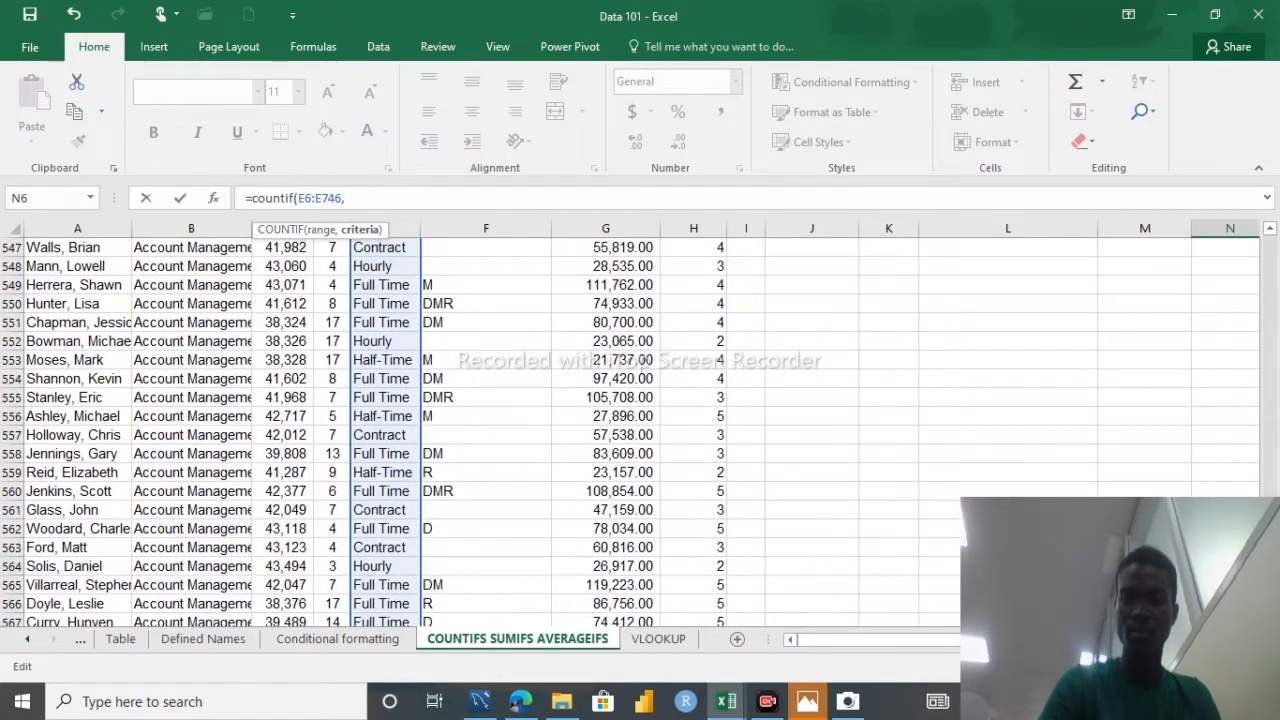
click(1272, 338)
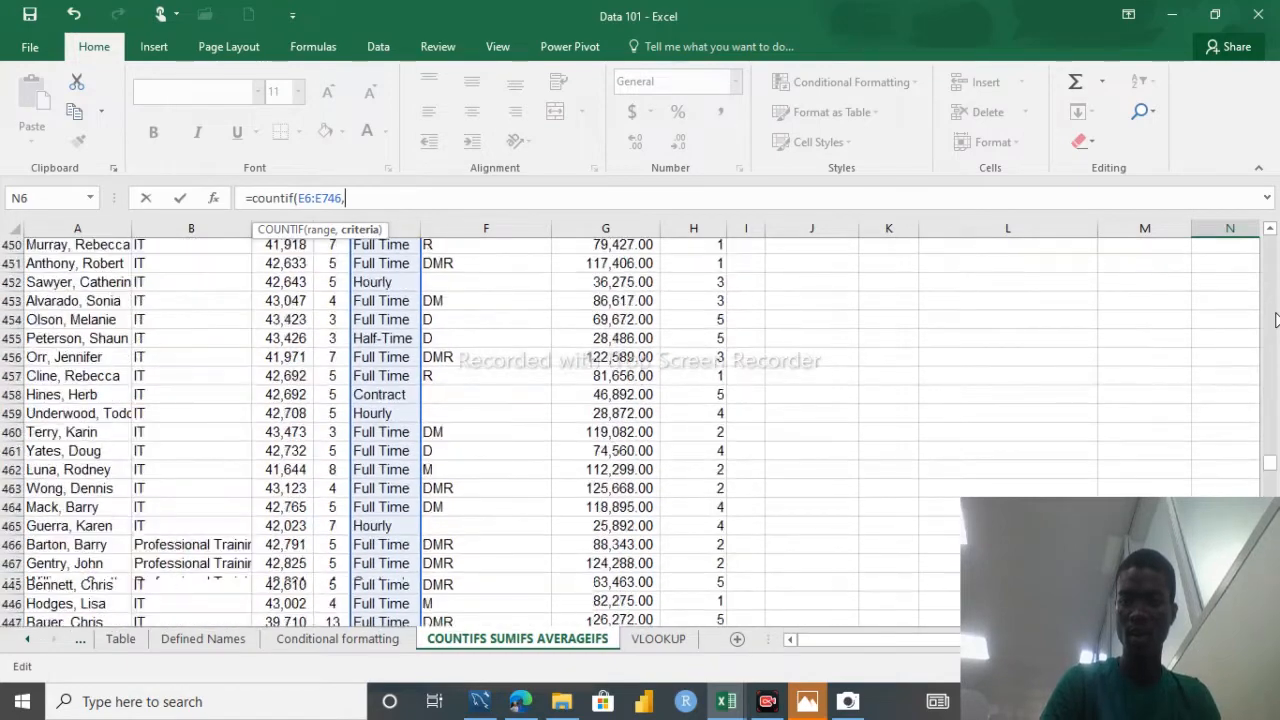
drag(1270, 453, 1268, 238)
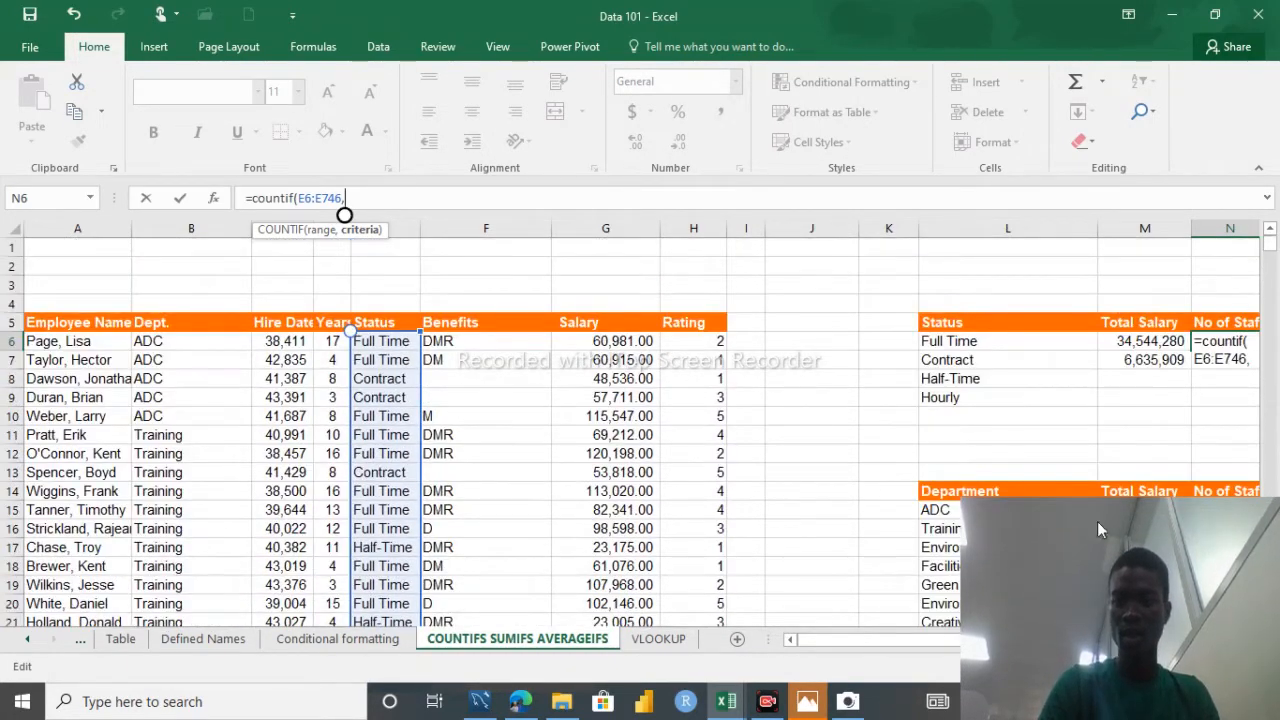
drag(872, 645, 900, 641)
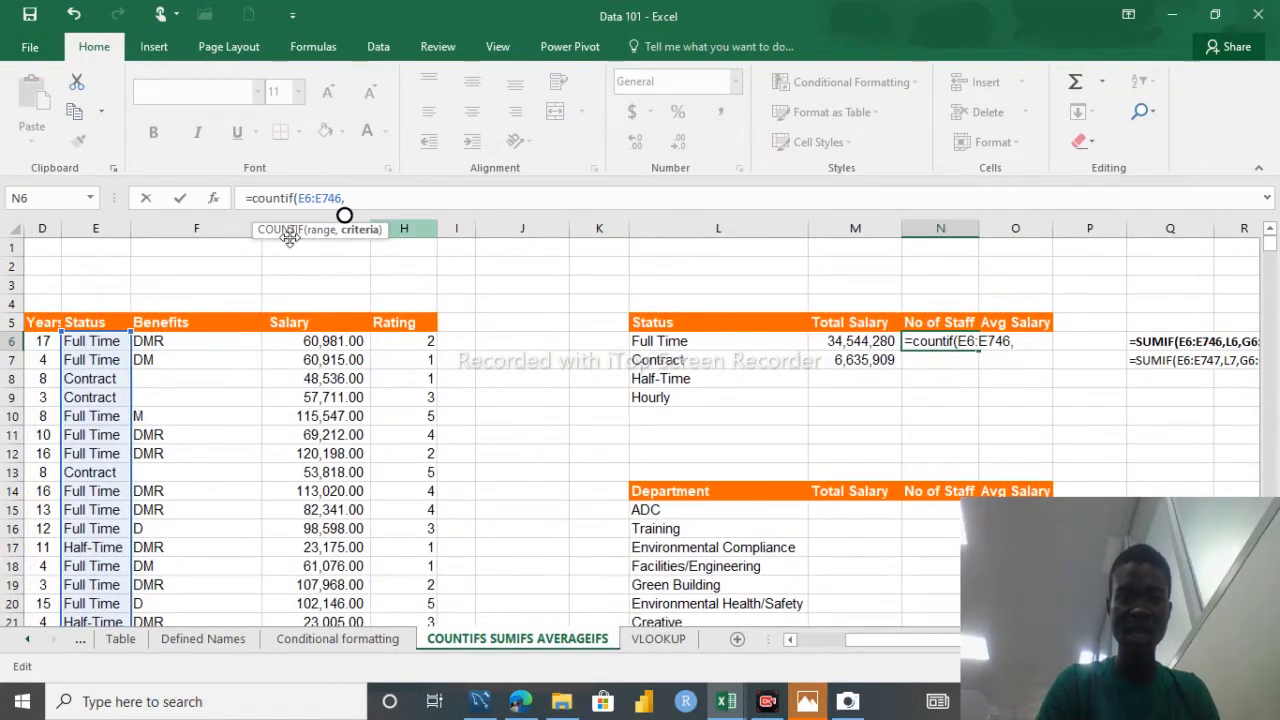
click(700, 341)
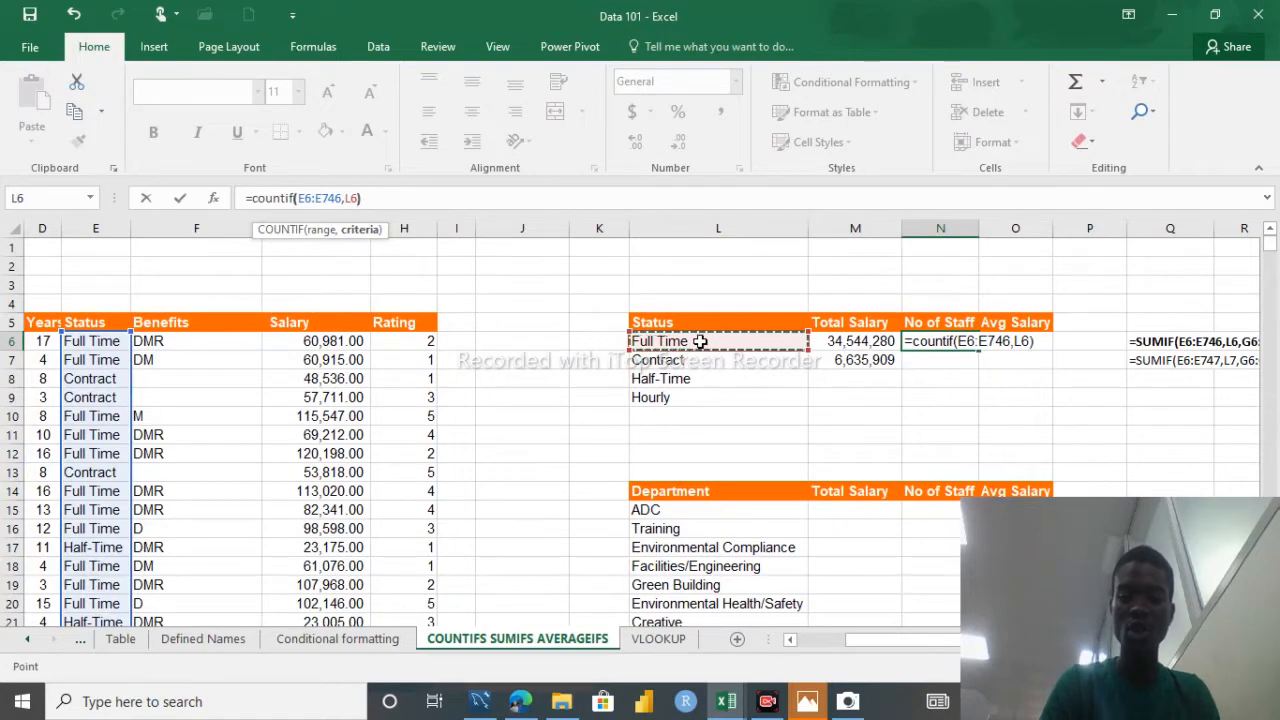
key(Return)
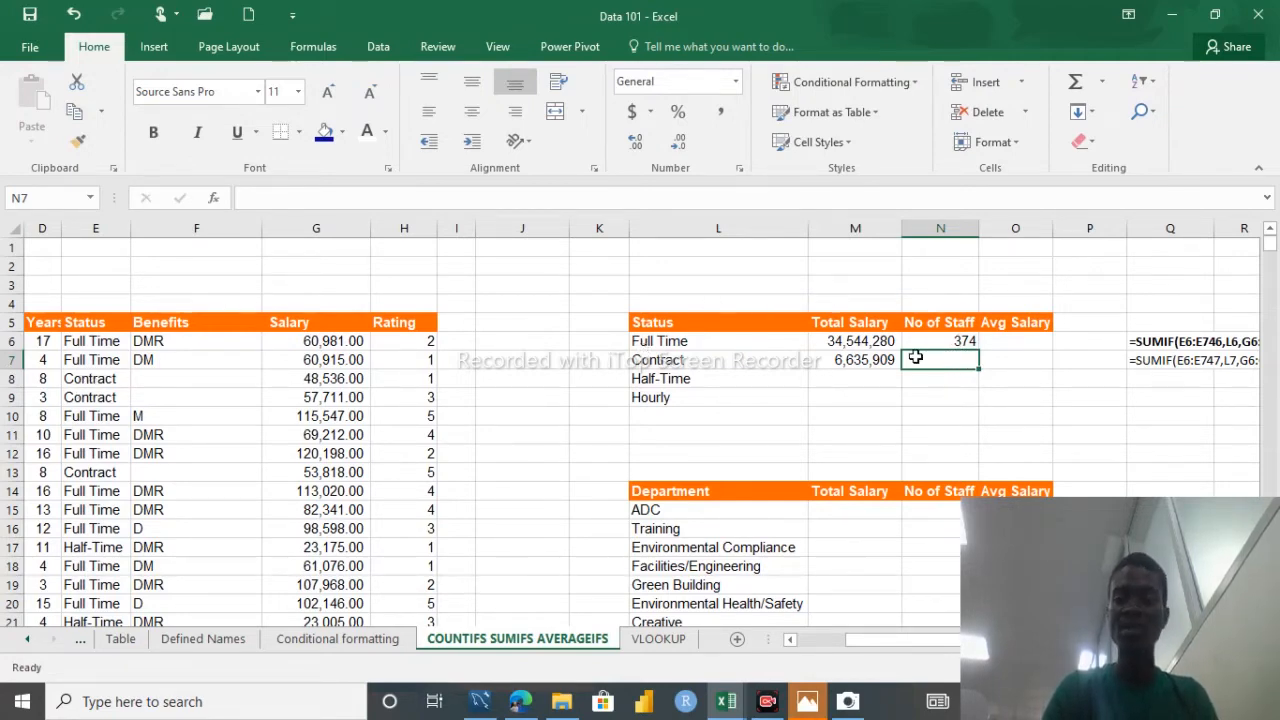
Step: Begin a COUNTIF formula in N7 for the Contract number of staff, with the Status entries E6:E746 as its range
text(=)
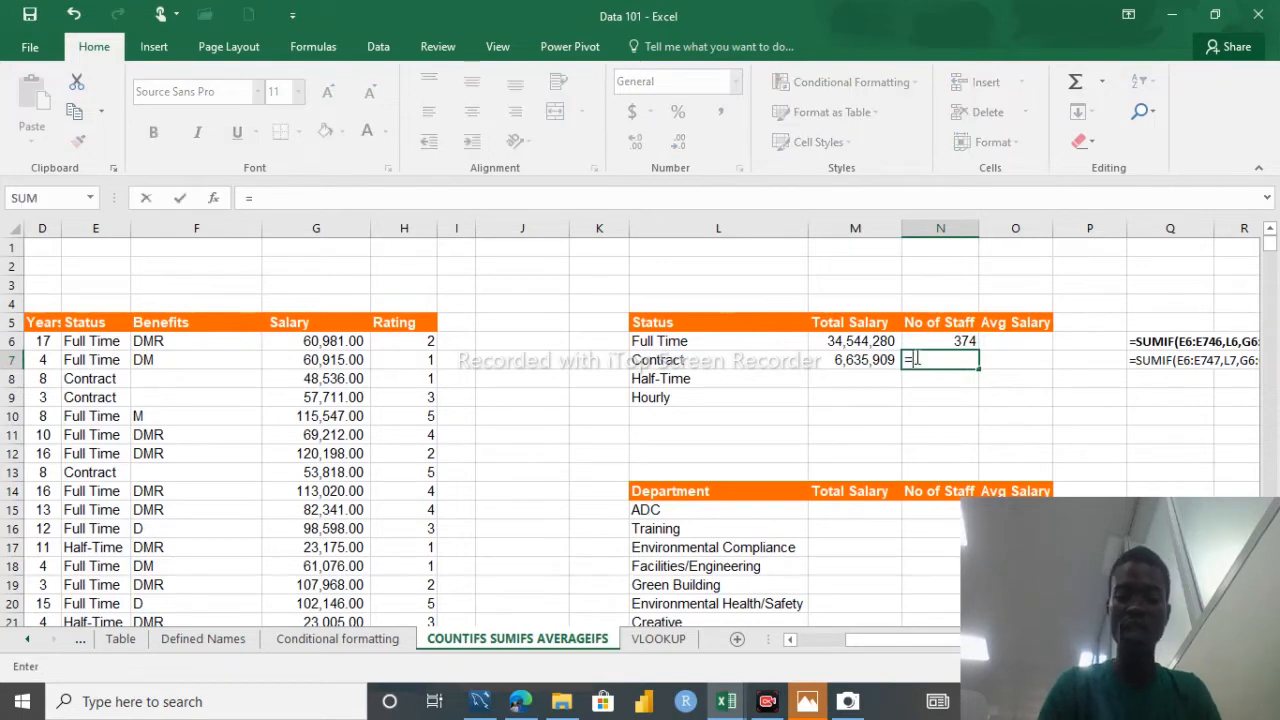
text(couni)
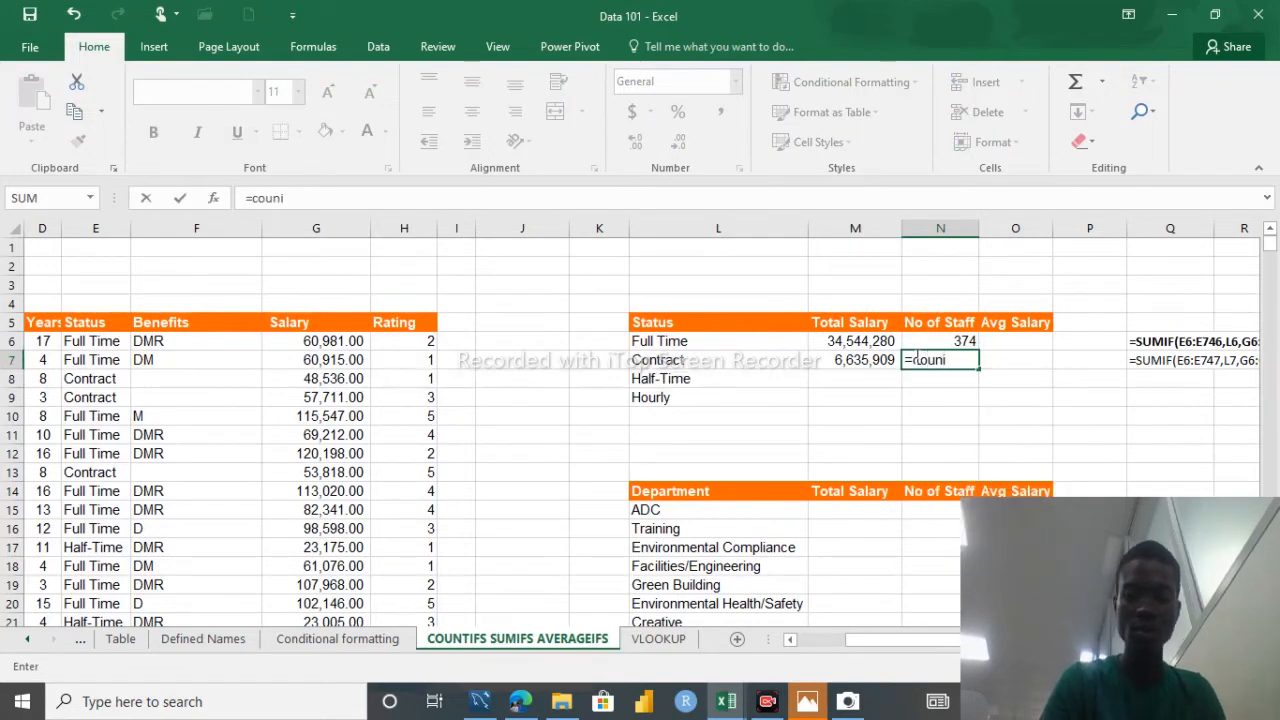
key(BackSpace)
text(tif()
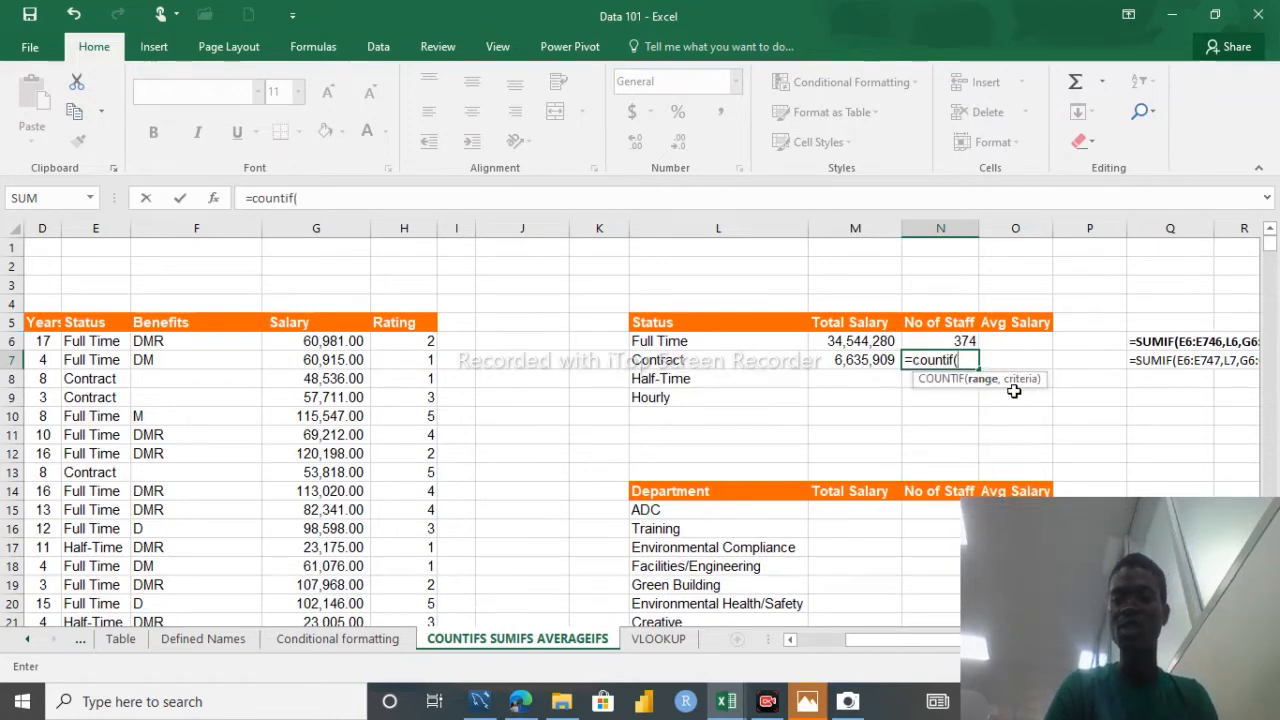
click(789, 640)
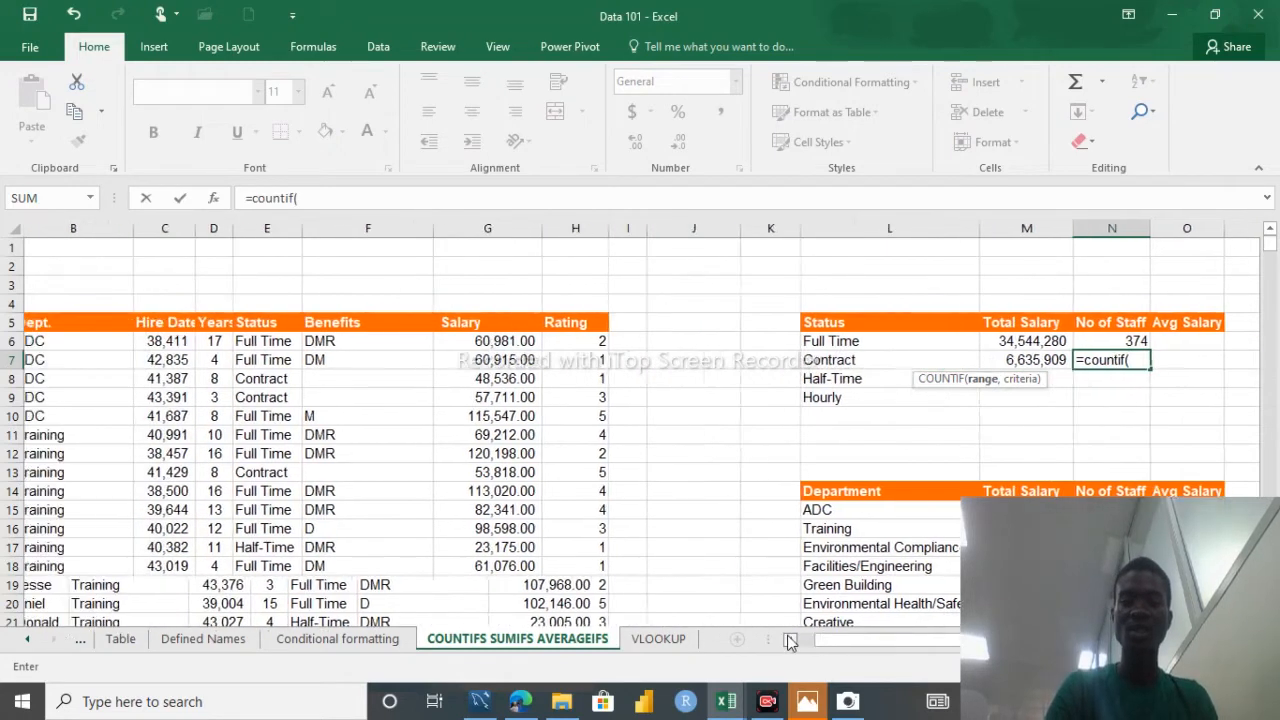
click(789, 640)
click(361, 341)
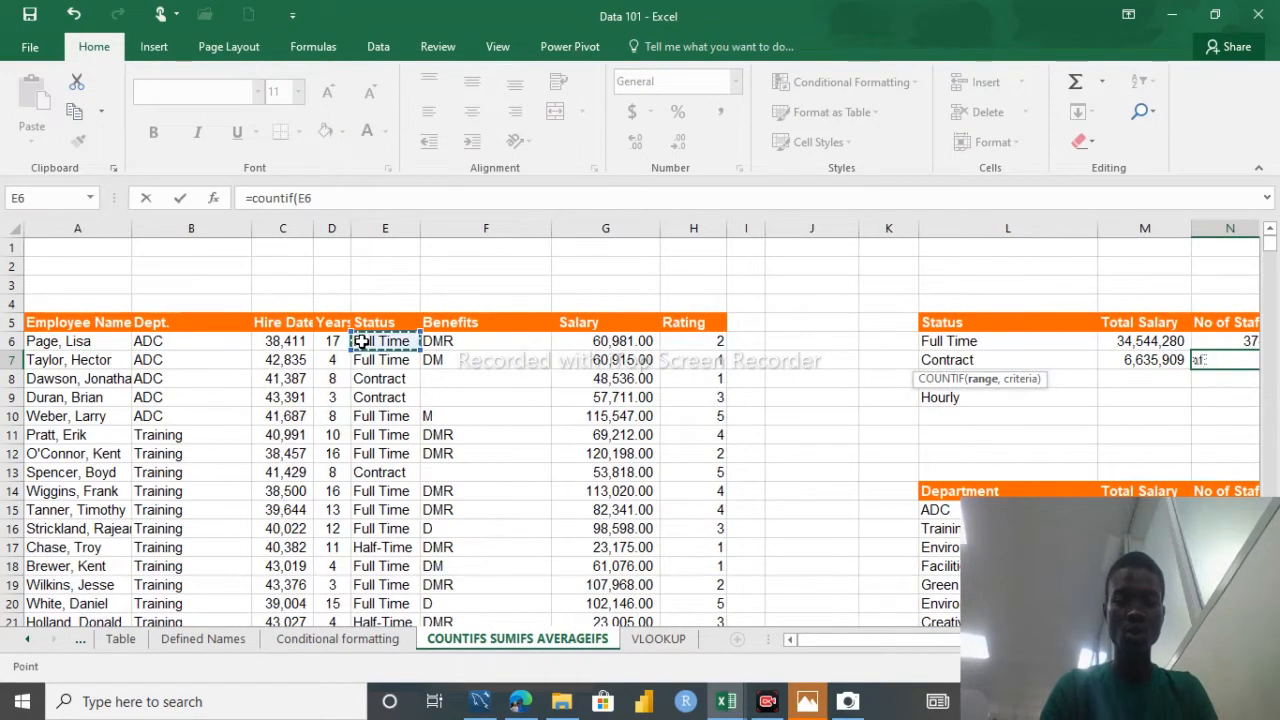
key(ctrl+shift+Down)
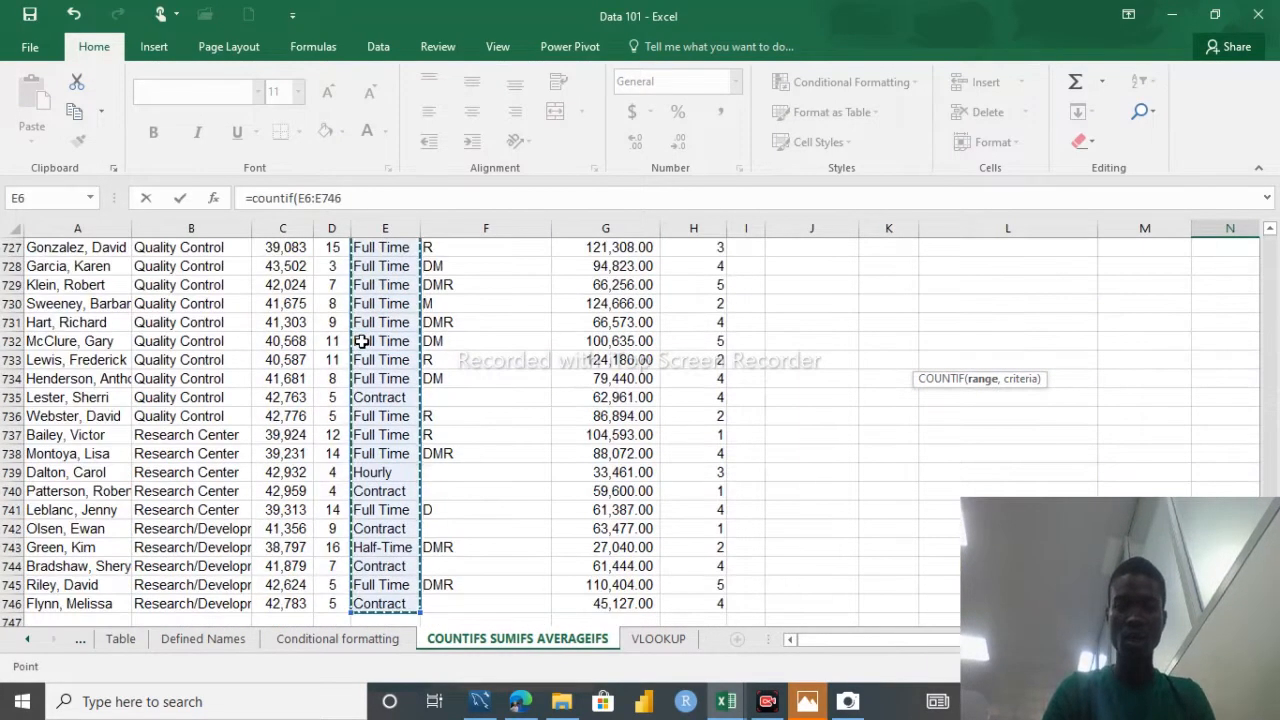
click(371, 201)
text(,)
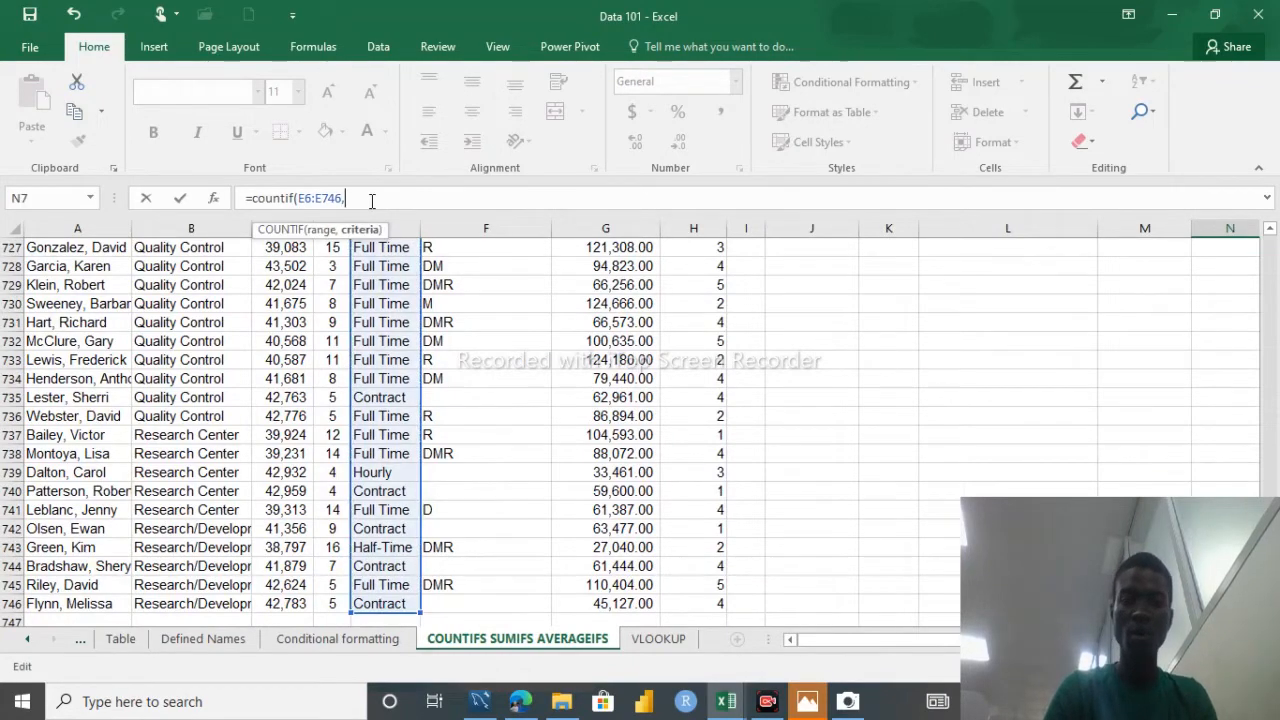
Step: Complete the COUNTIF formula in N7 with the Contract label in L7 as its criteria
click(1272, 318)
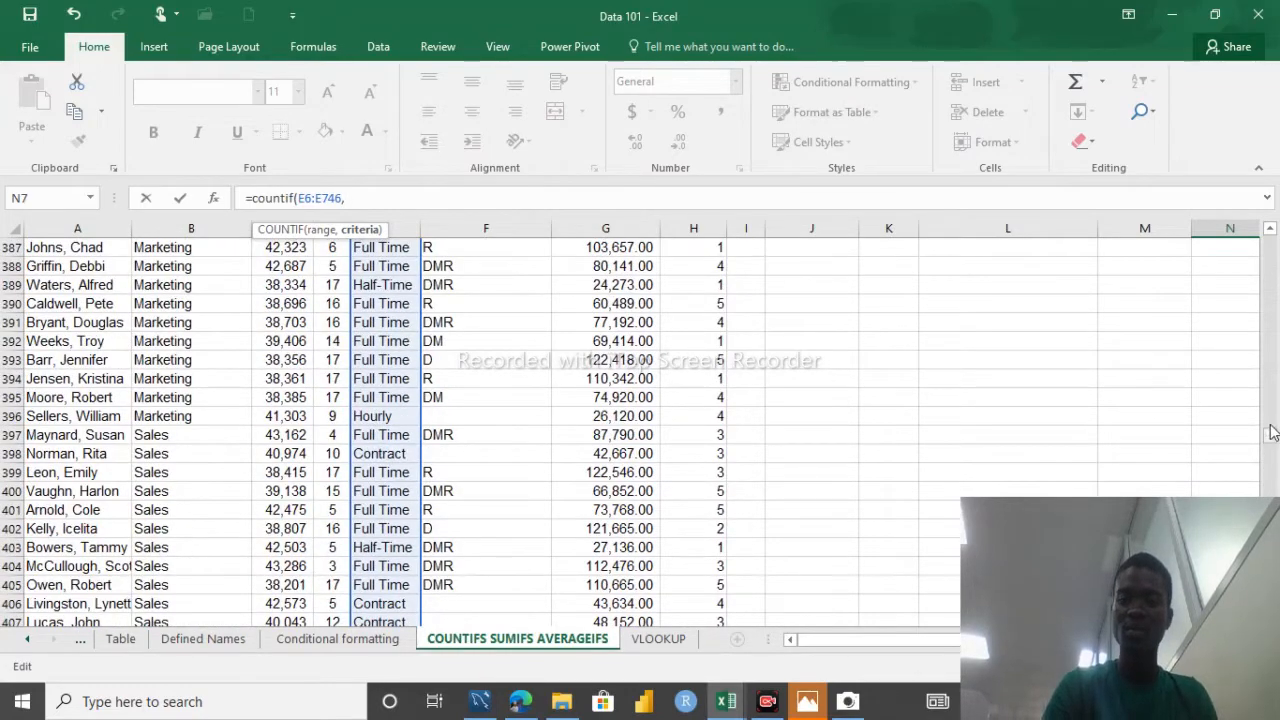
drag(1272, 432, 1270, 245)
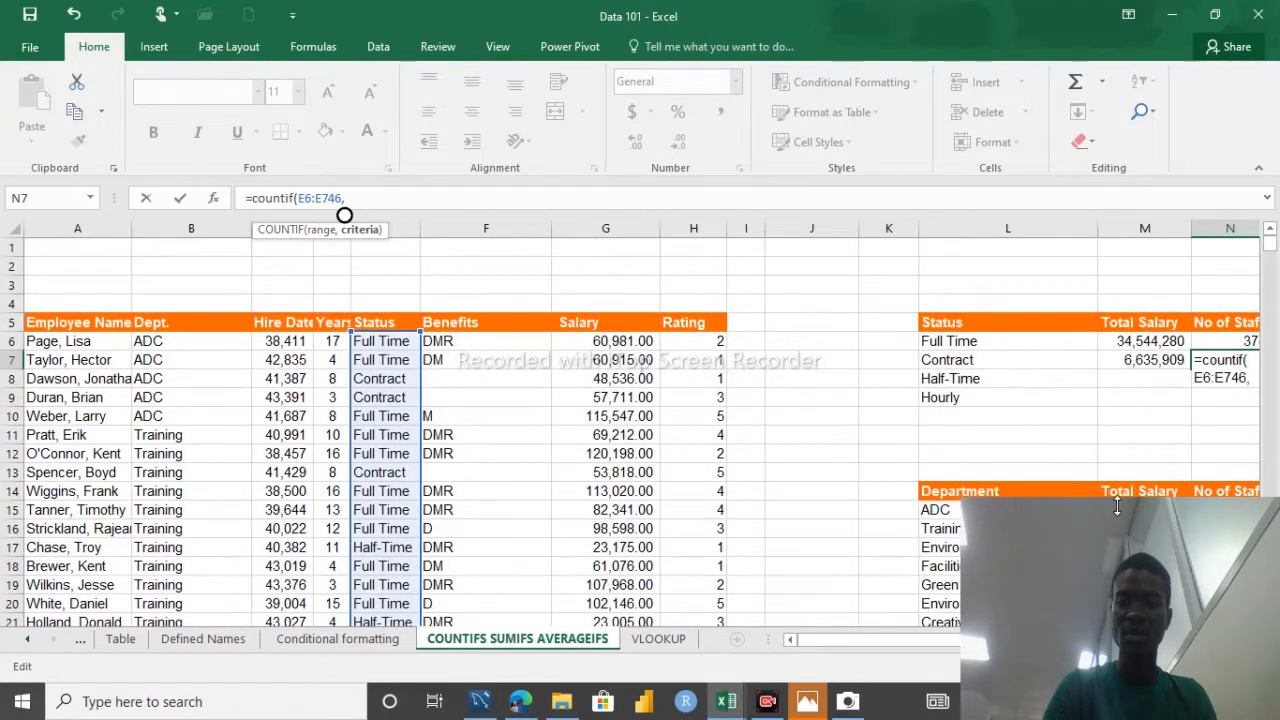
drag(876, 648, 926, 642)
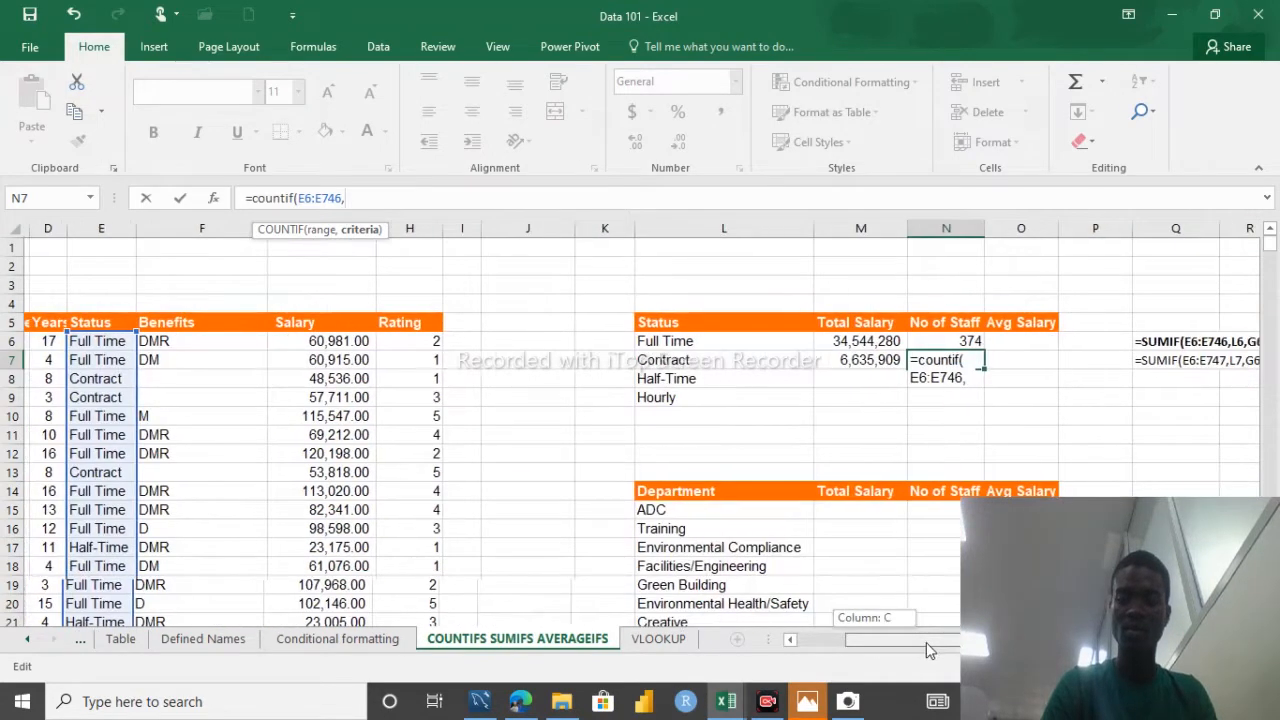
click(694, 361)
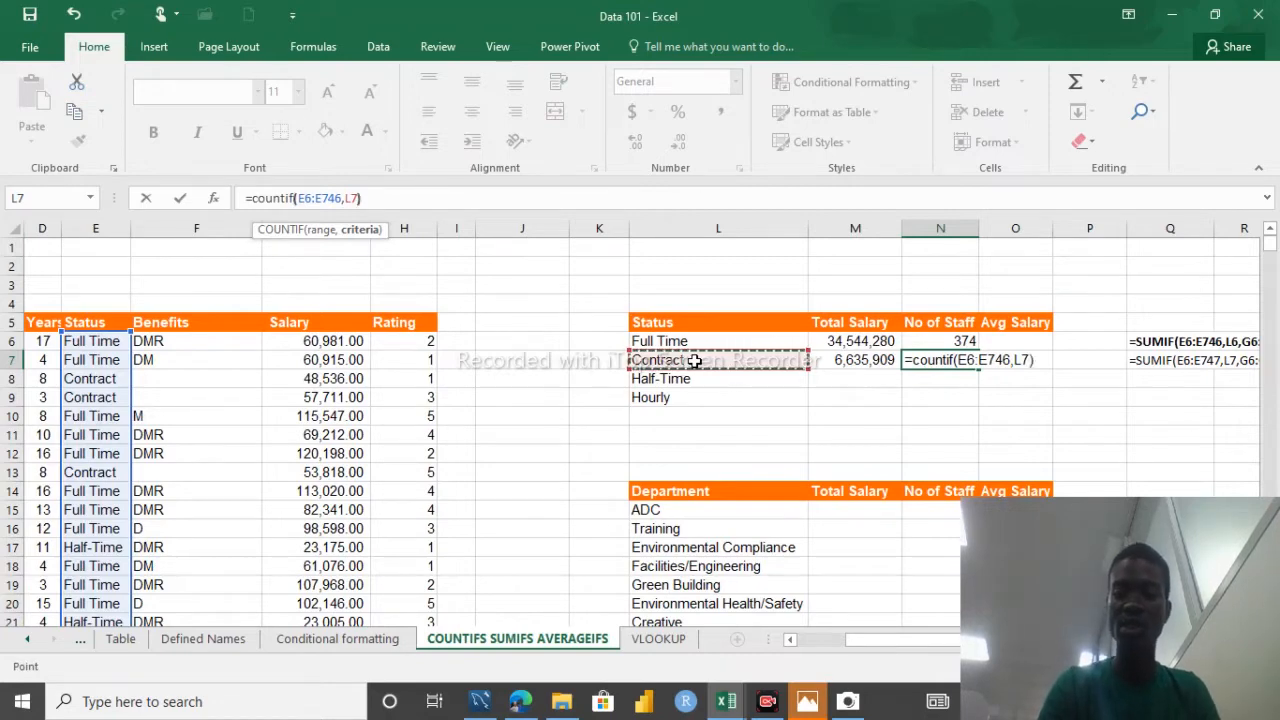
text())
key(Return)
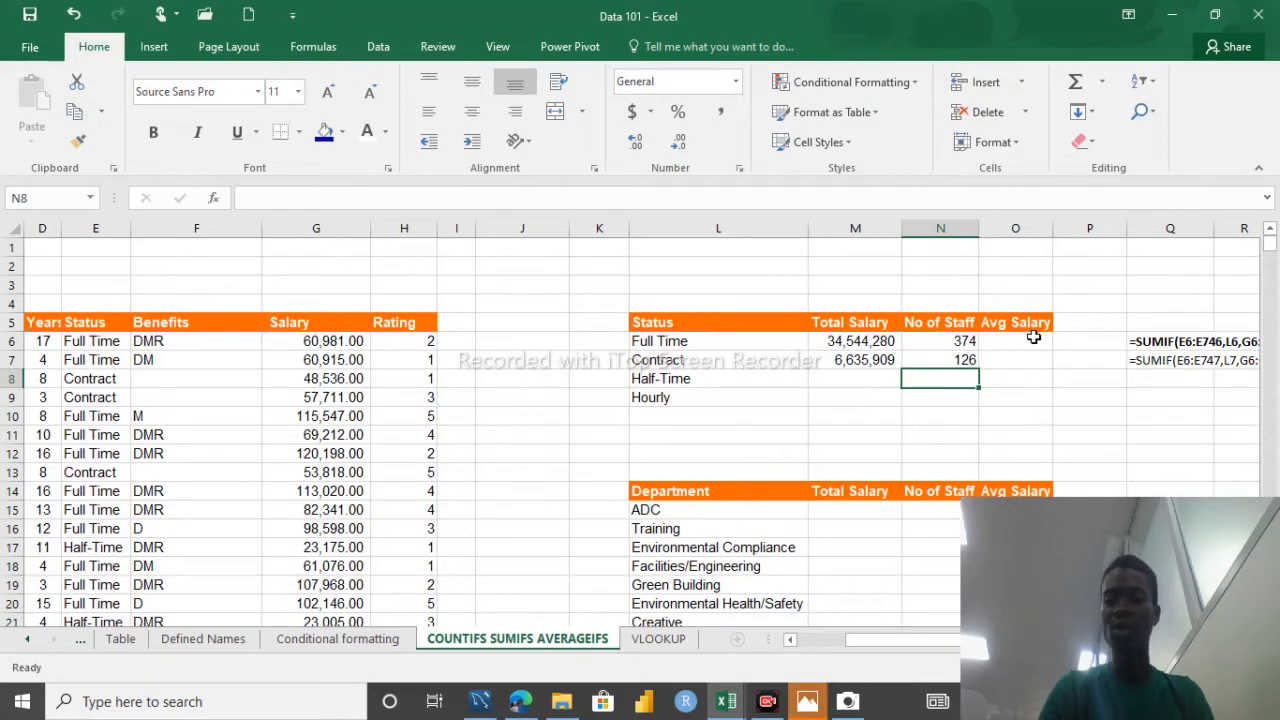
Step: Begin an AVERAGE formula in O6 for the Full Time average salary, with the Status entries E6:E746 as its first argument
click(1005, 340)
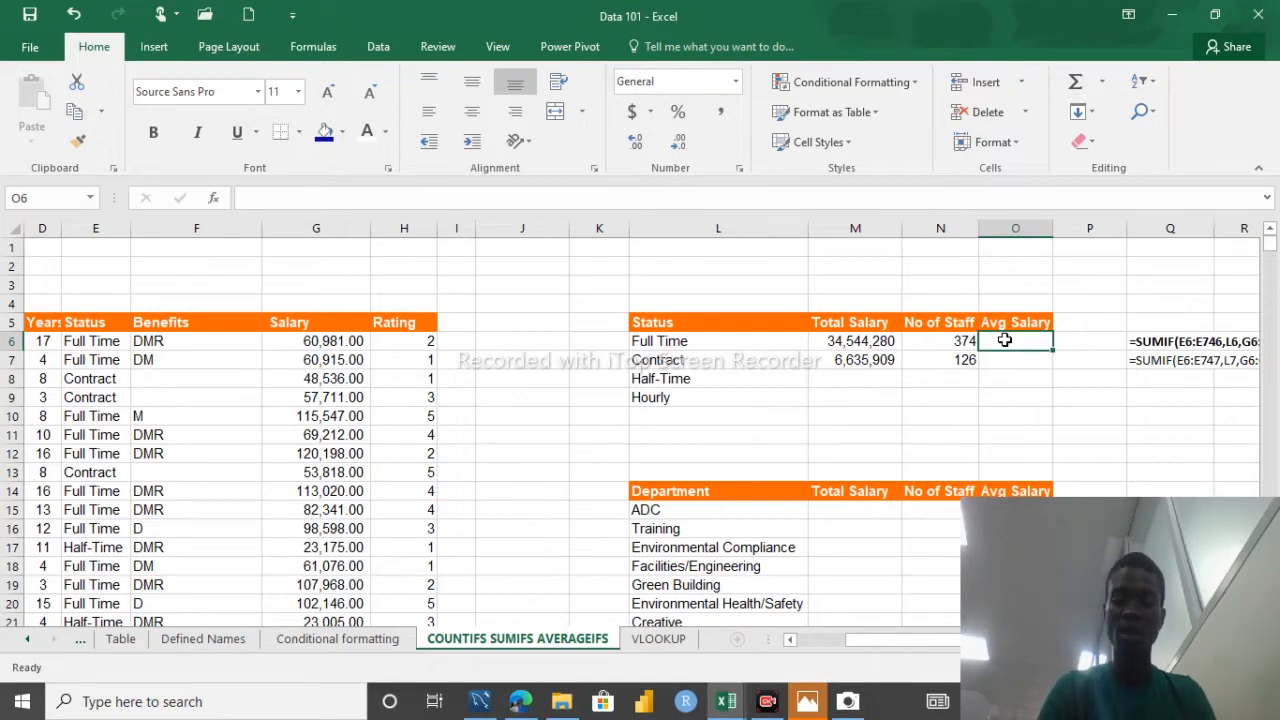
text(=aver)
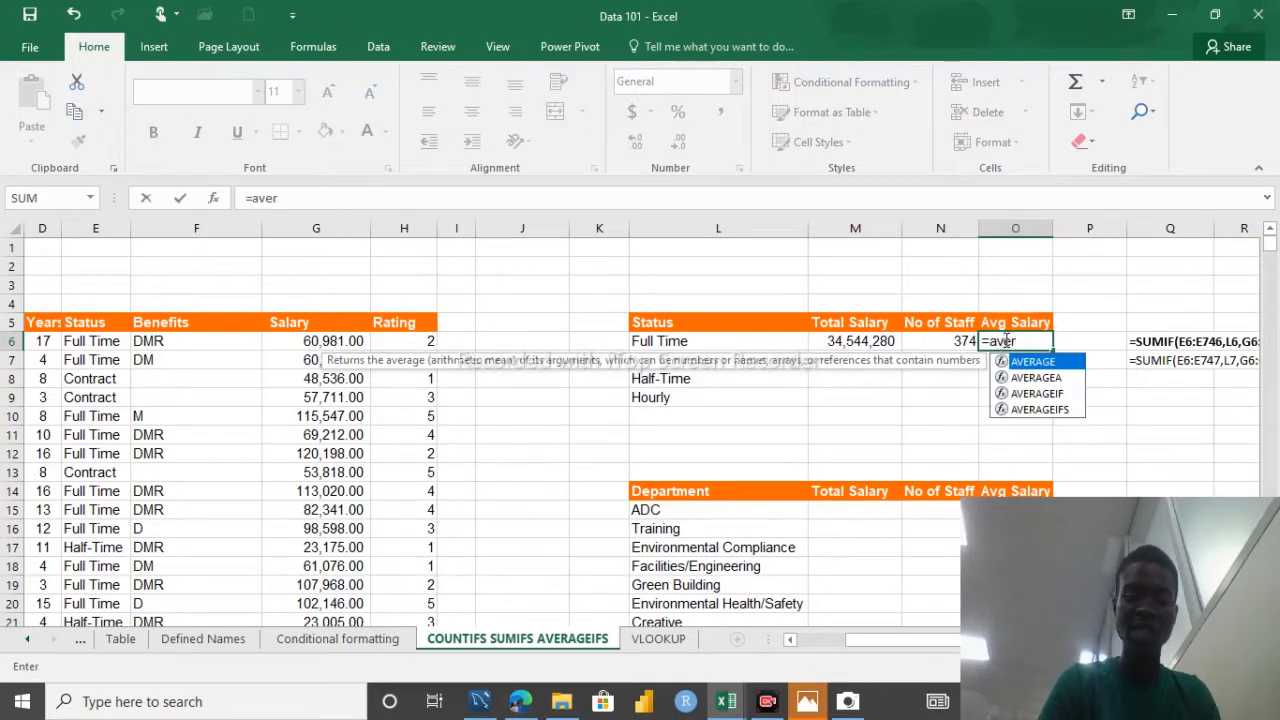
text(age()
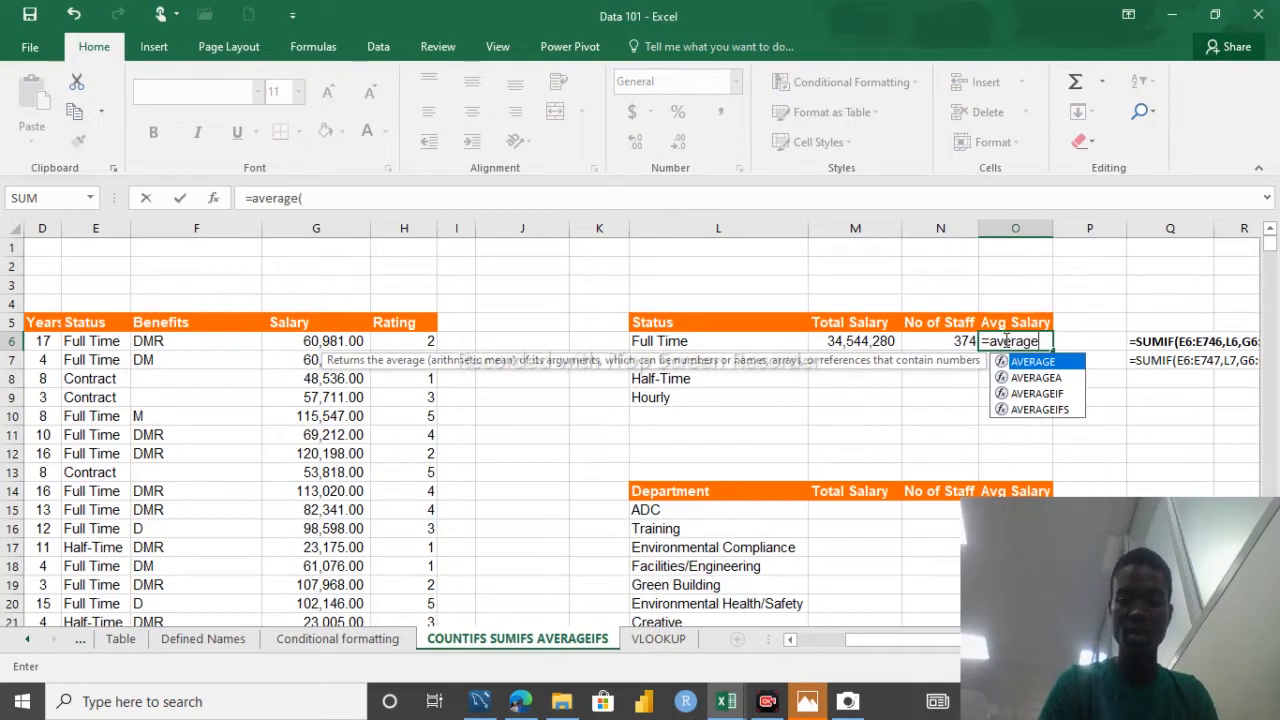
click(73, 341)
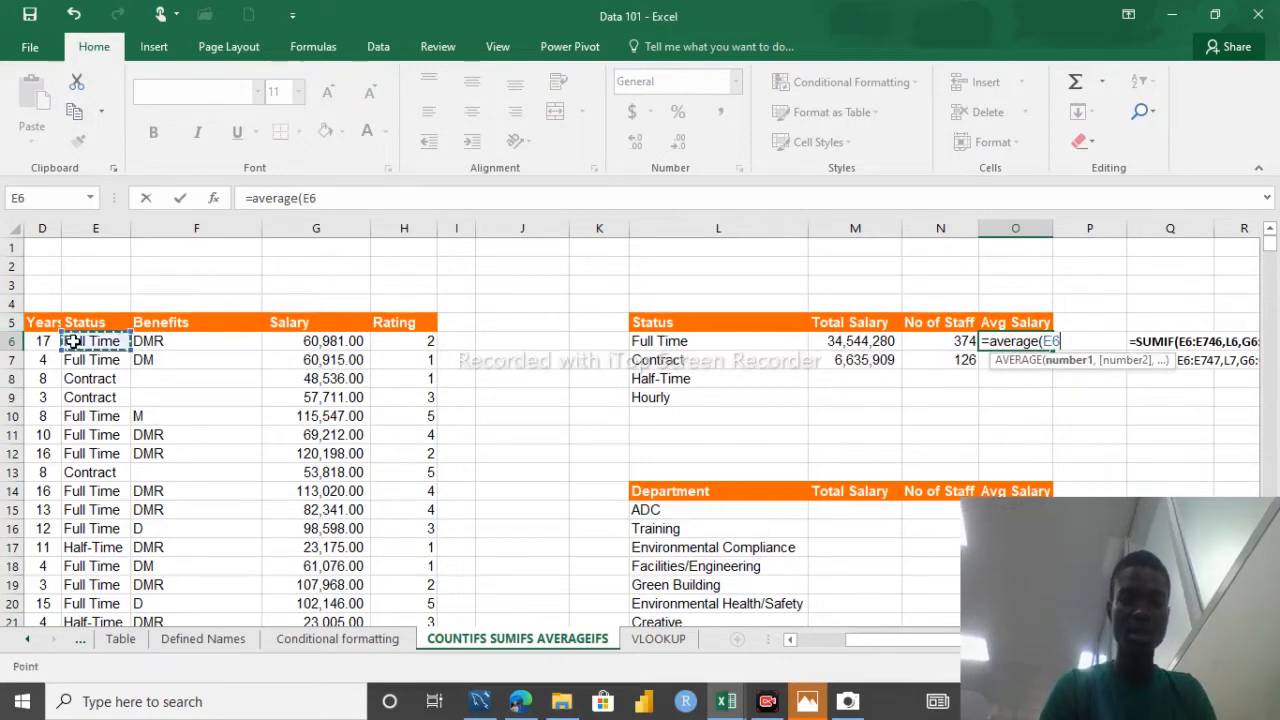
key(ctrl+shift+Down)
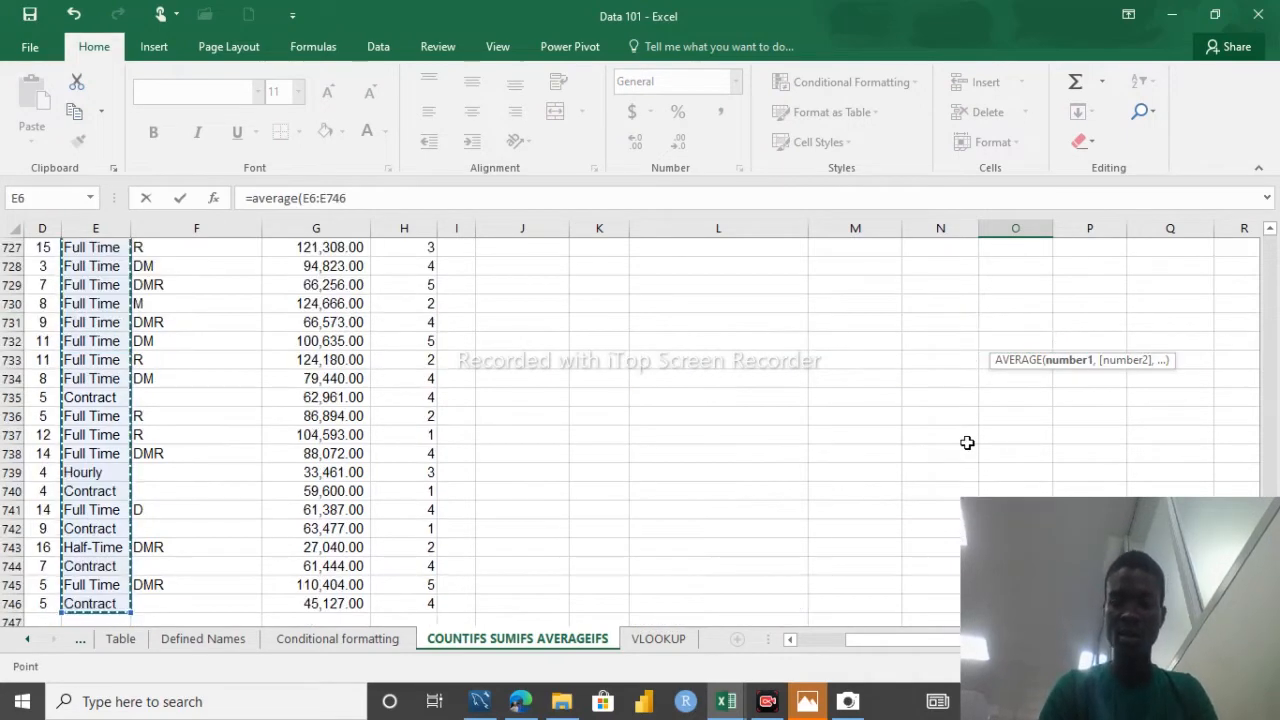
click(1267, 362)
drag(1267, 362, 1268, 243)
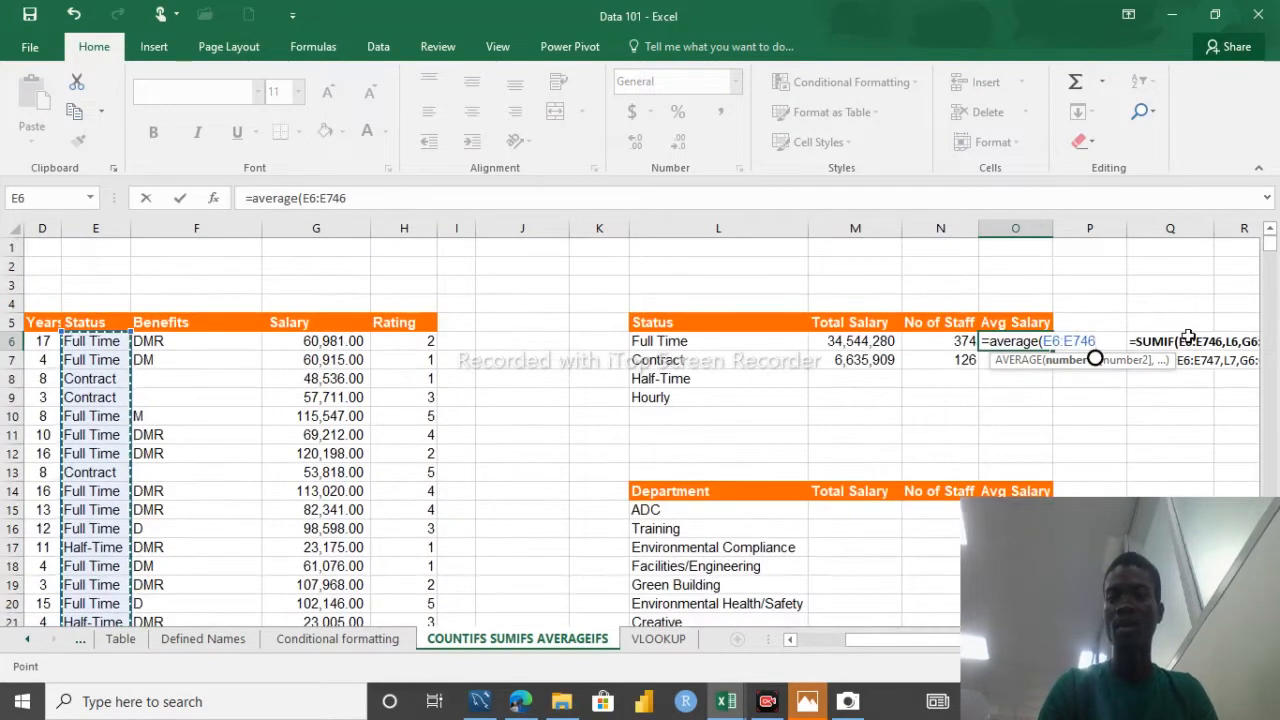
text(,)
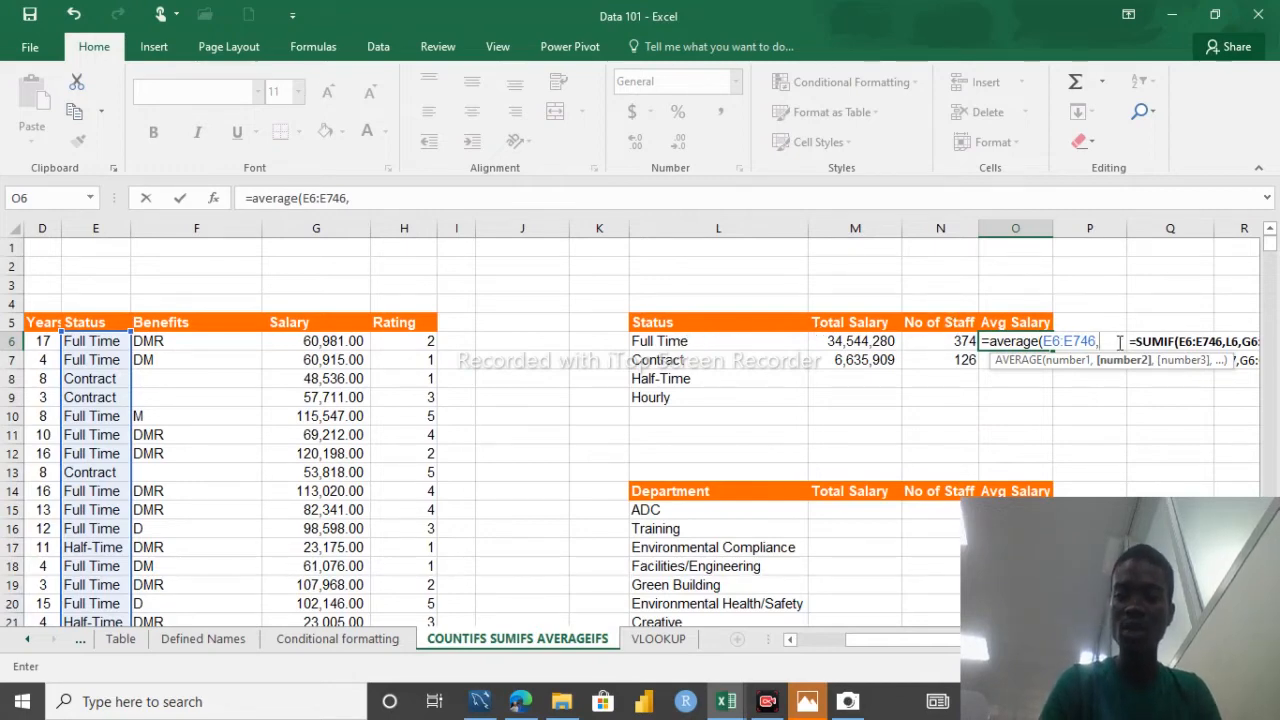
Step: Change the function in O6 to AVERAGEIF and add the Full Time label in L6 as its criteria
click(1041, 341)
text(if)
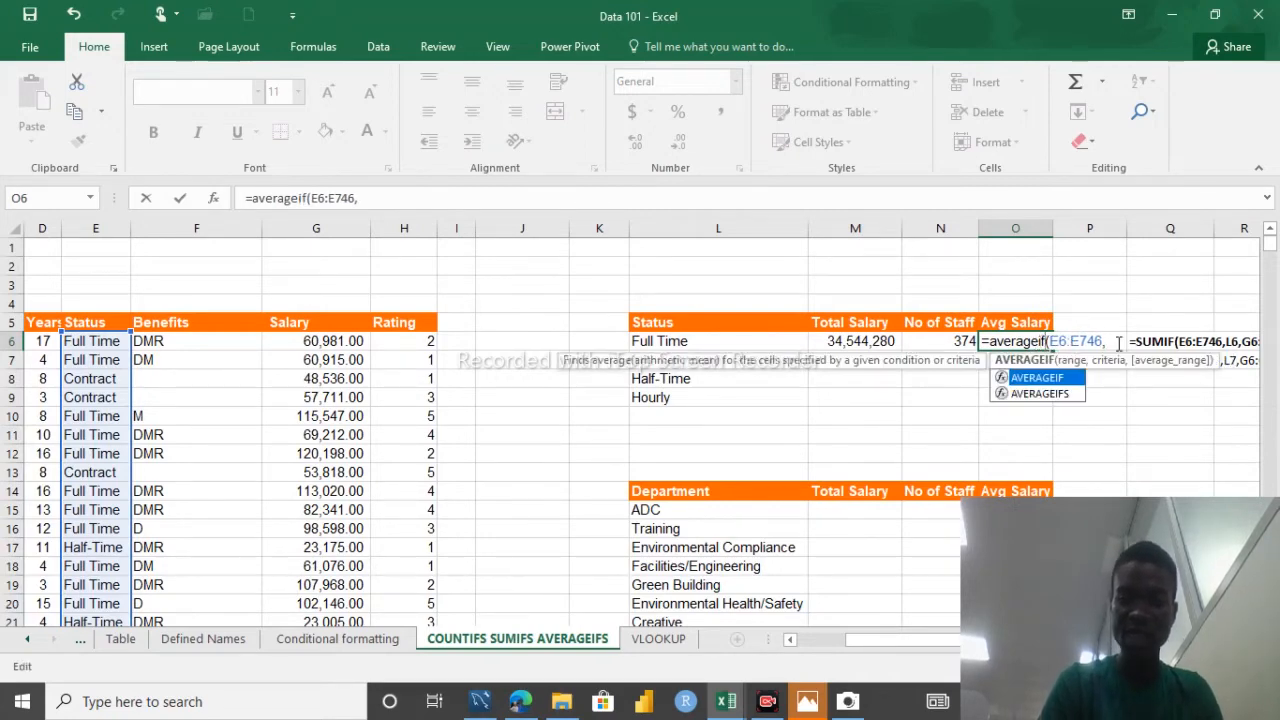
click(1112, 341)
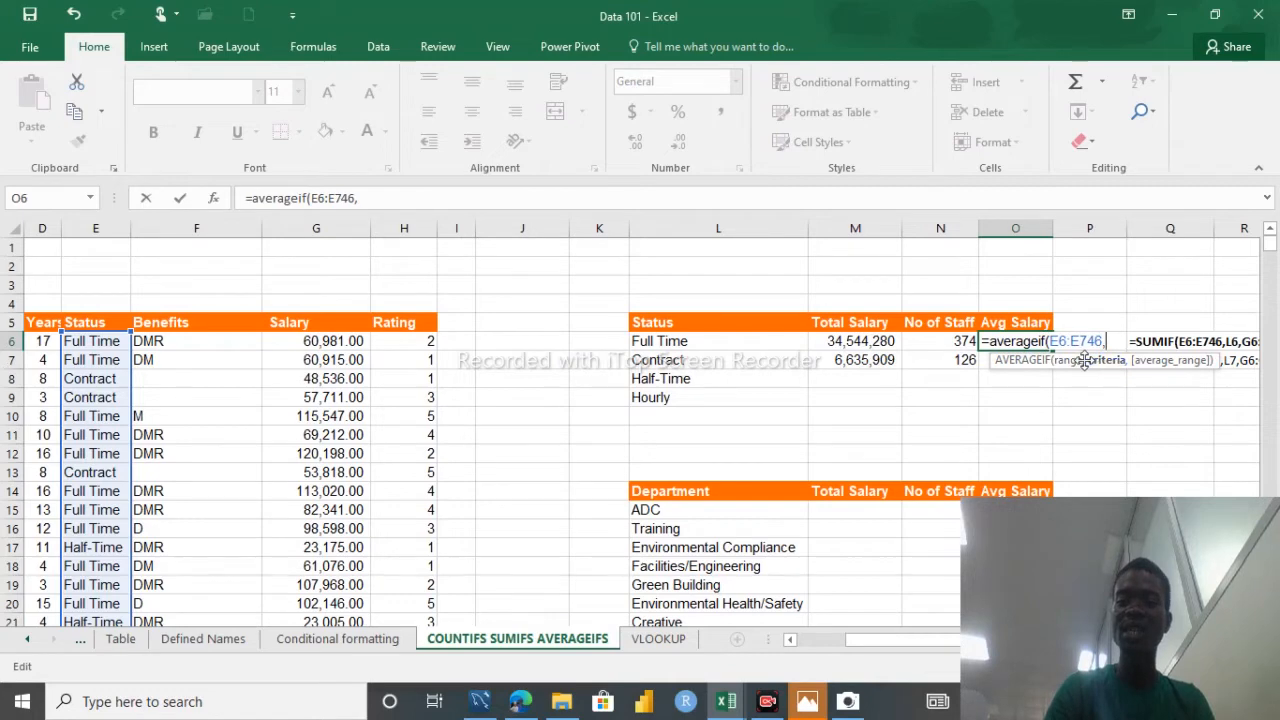
click(724, 344)
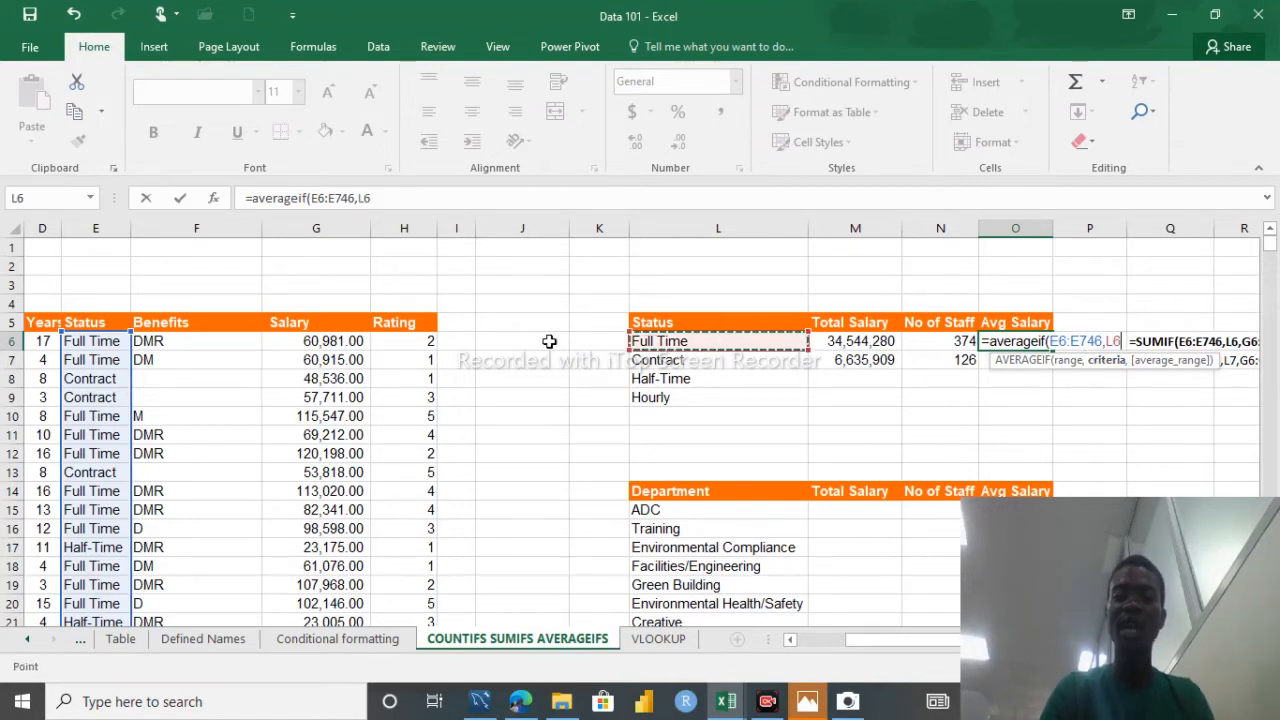
text(,)
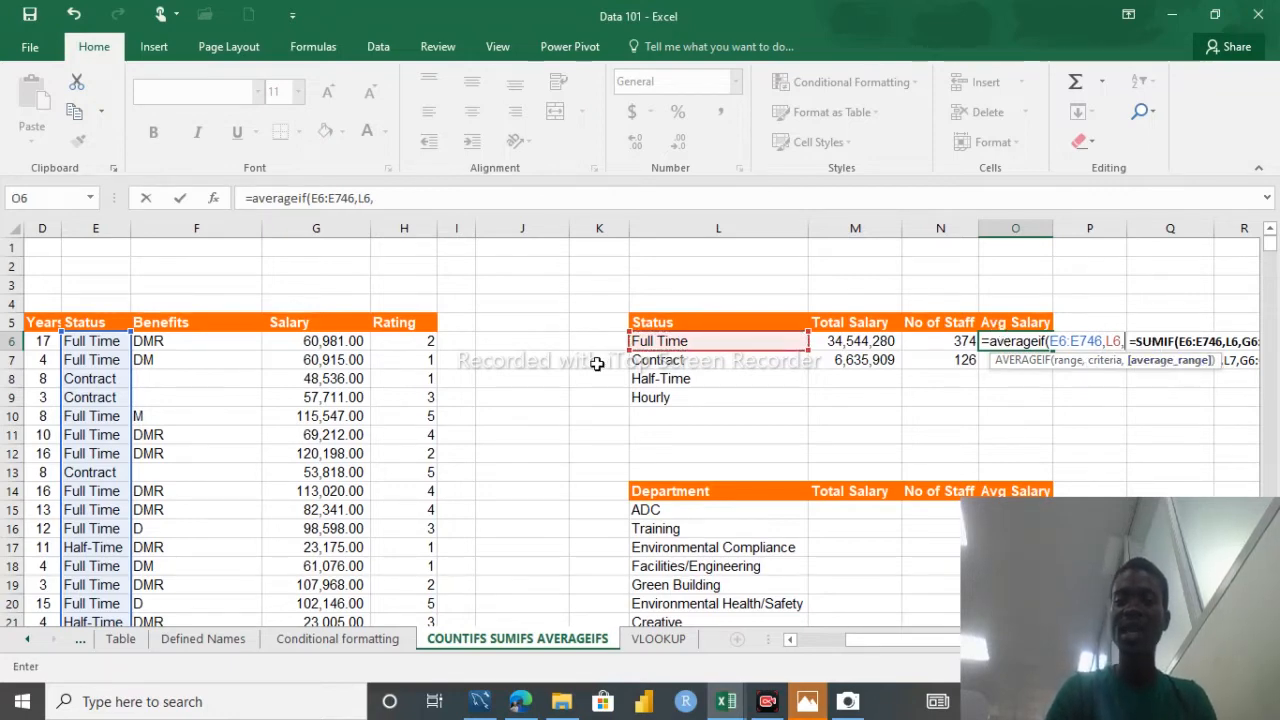
Step: Complete the AVERAGEIF formula in O6 with the Salary entries G6:G746 as its average range
click(320, 341)
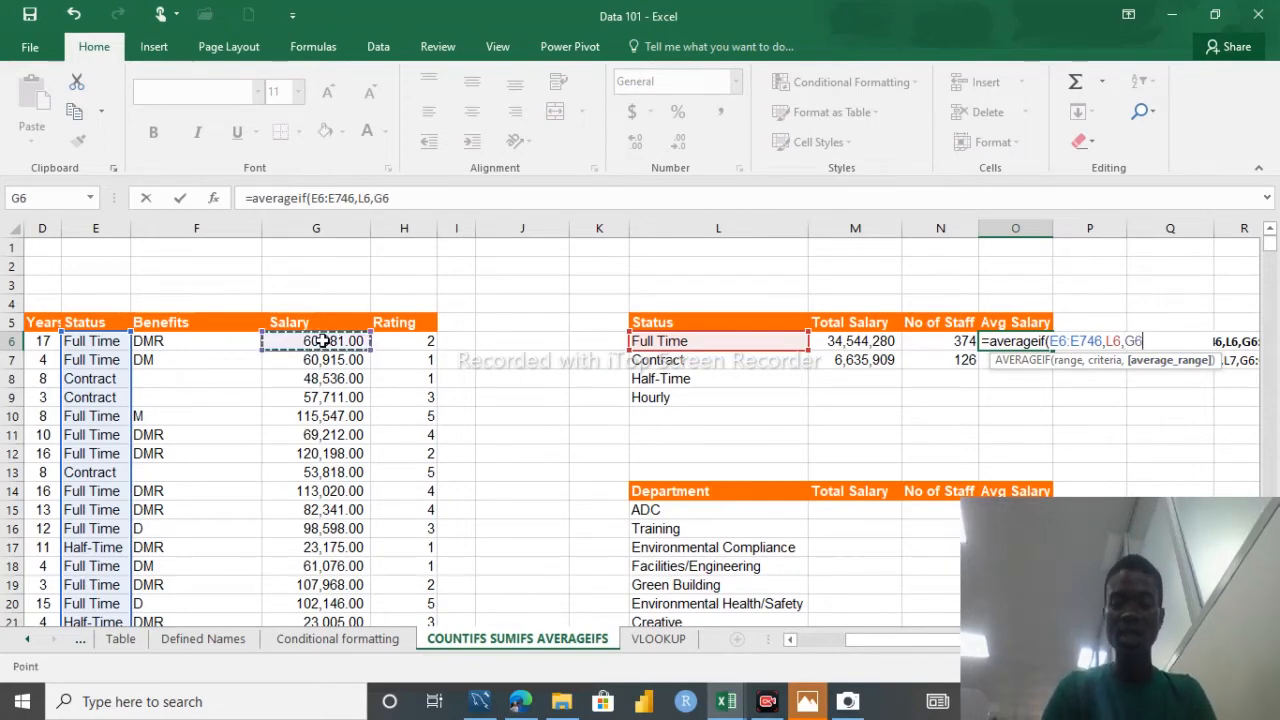
key(ctrl+shift+Down)
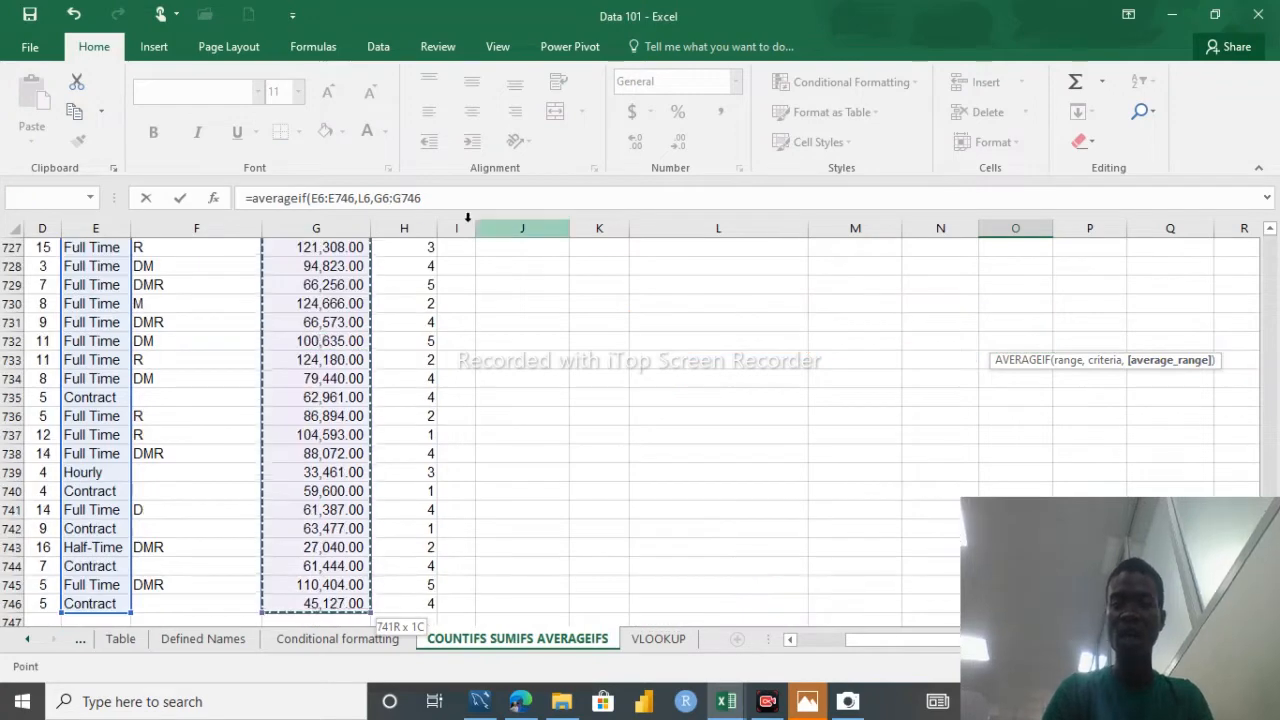
click(436, 198)
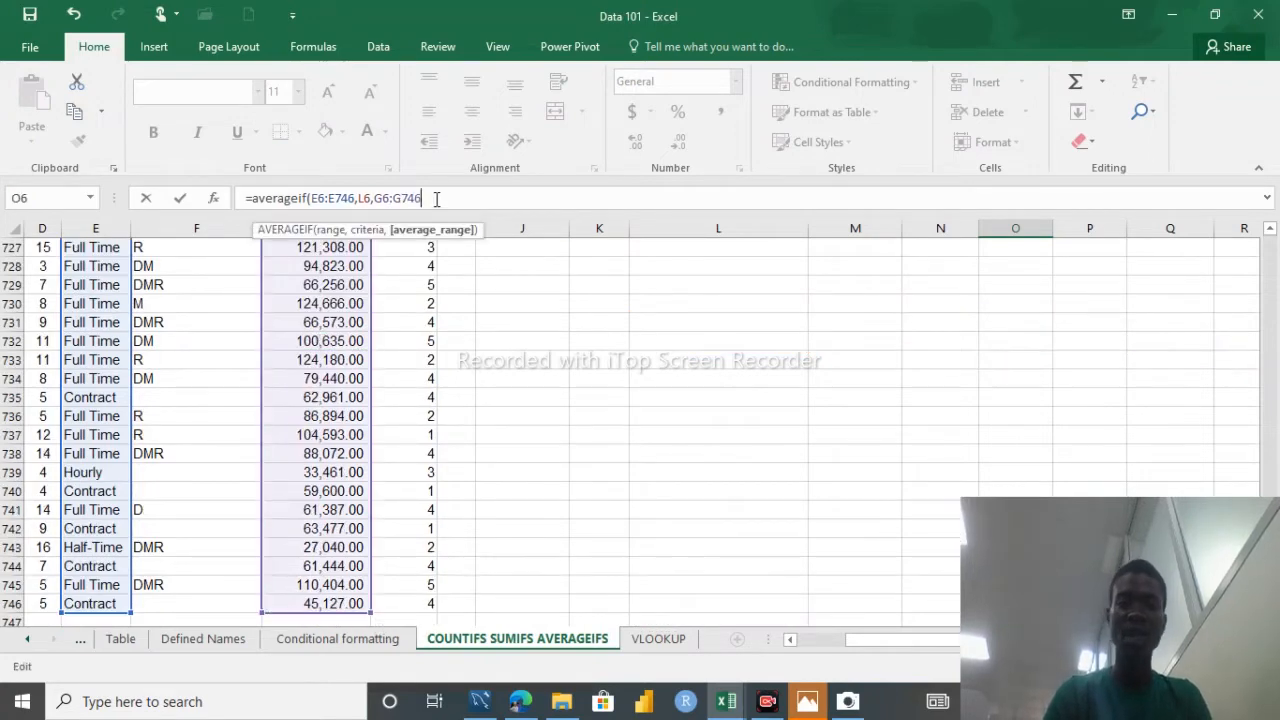
text())
key(ctrl+Return)
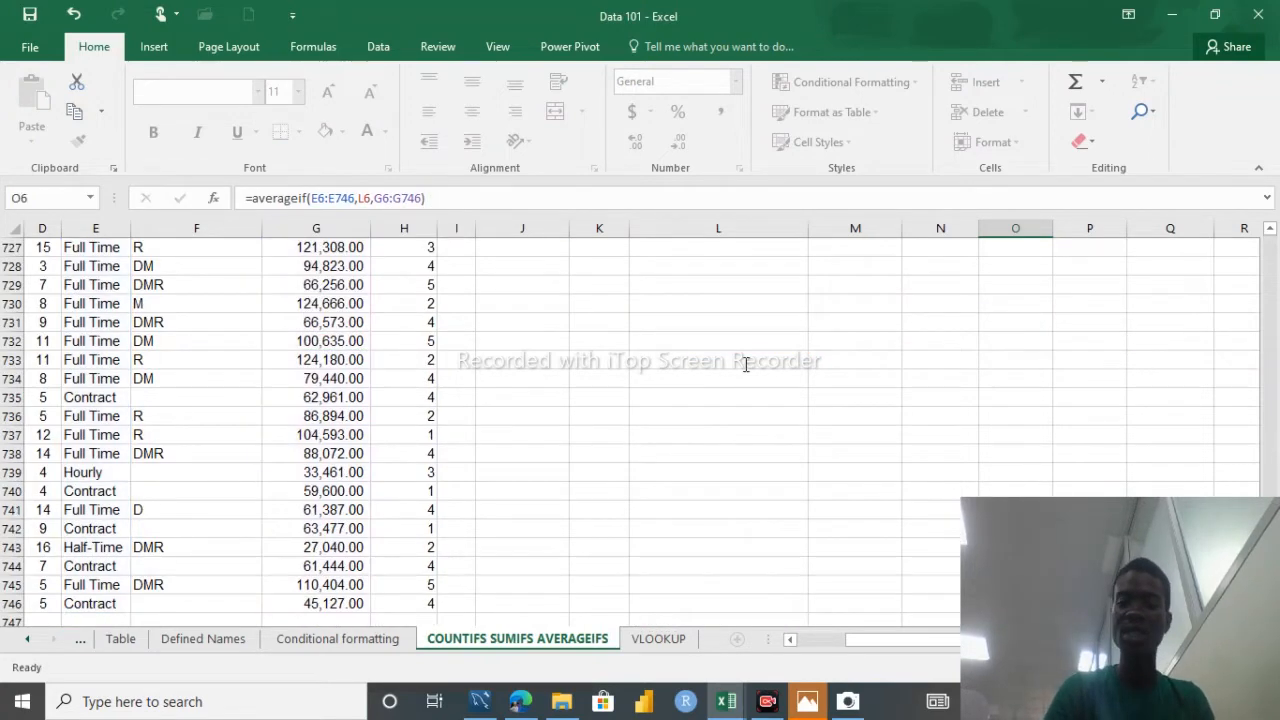
key(Return)
Step: Begin an AVERAGEIF formula in O7 for the Contract average salary, with the Status entries E6:E746 as its range
drag(844, 648, 866, 656)
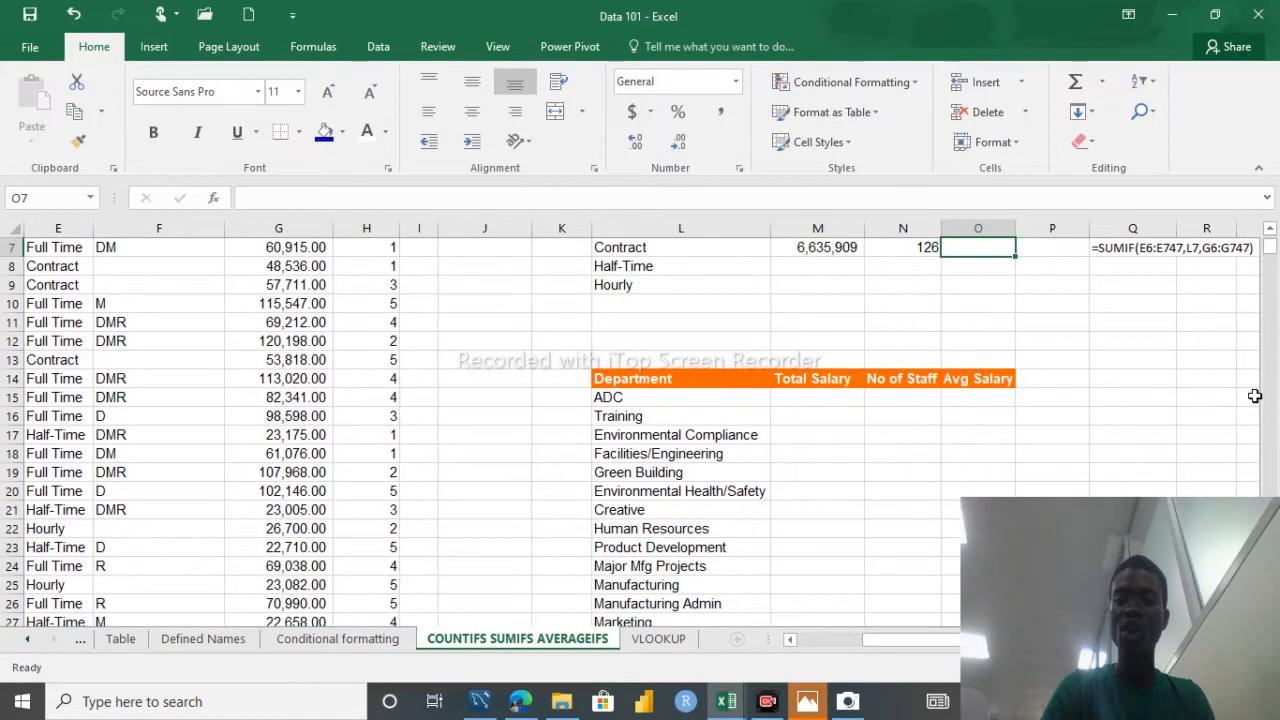
click(1269, 230)
click(1269, 230)
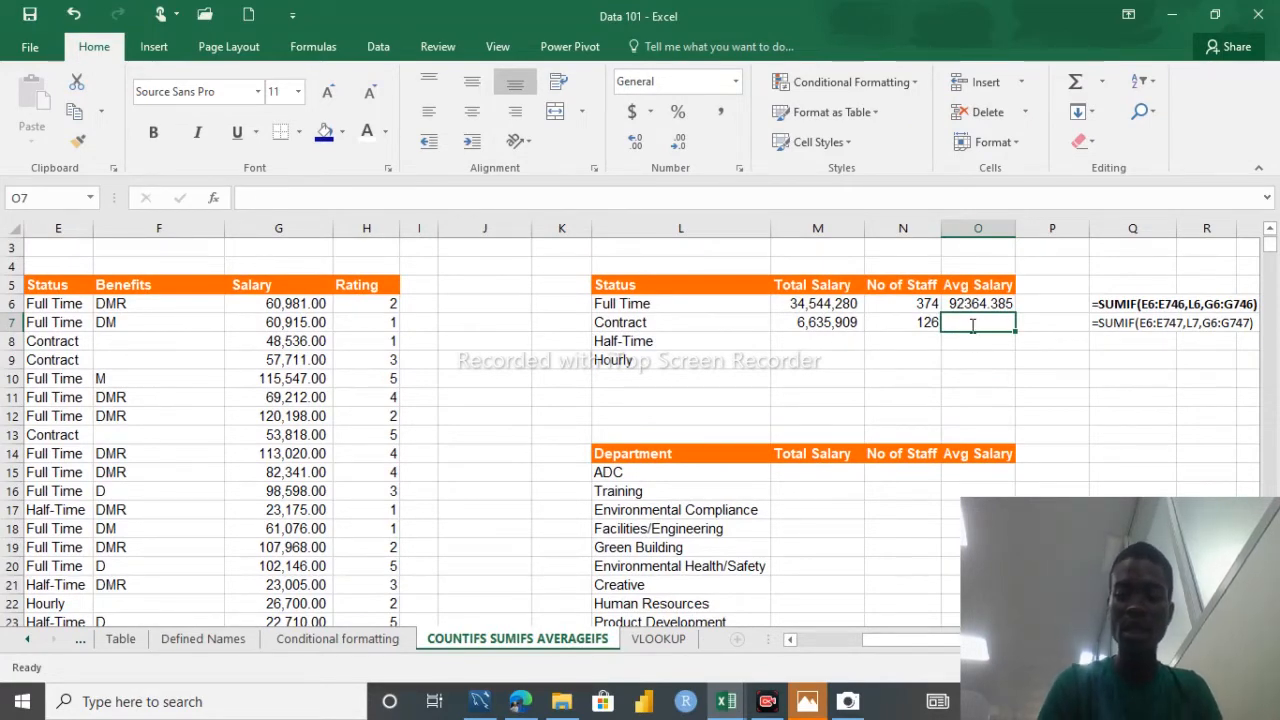
text(=ave)
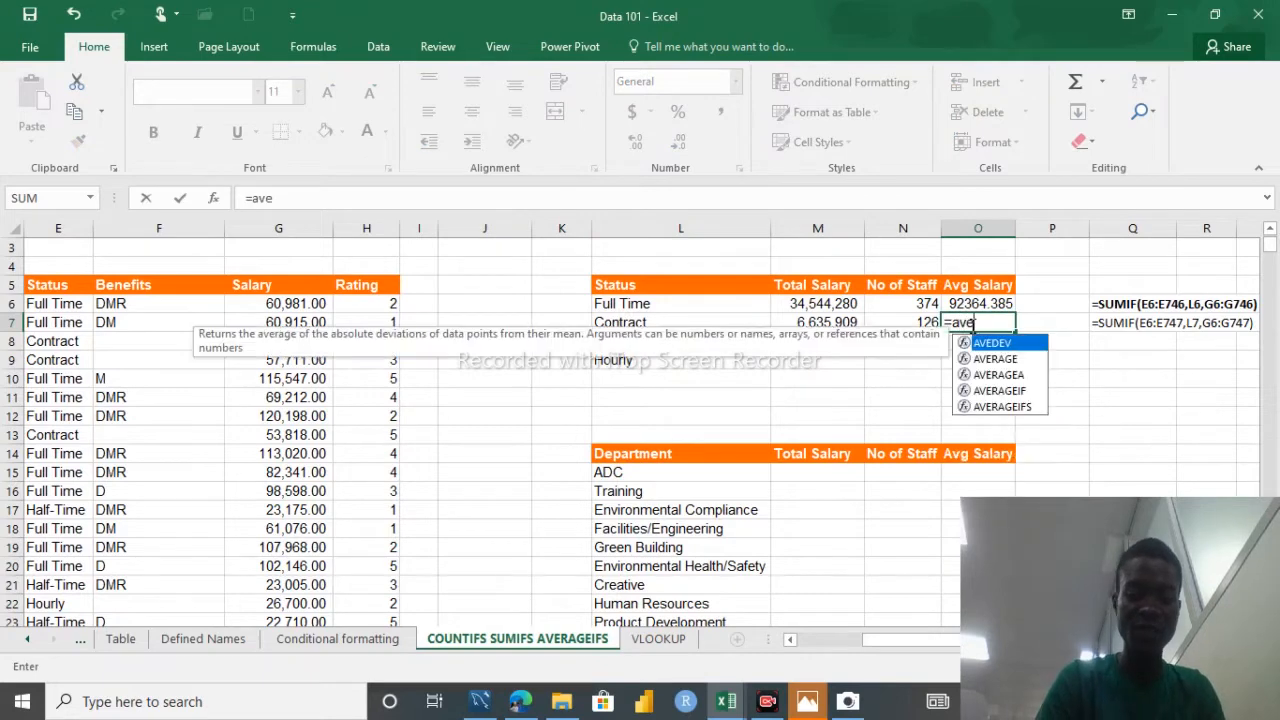
text(rage)
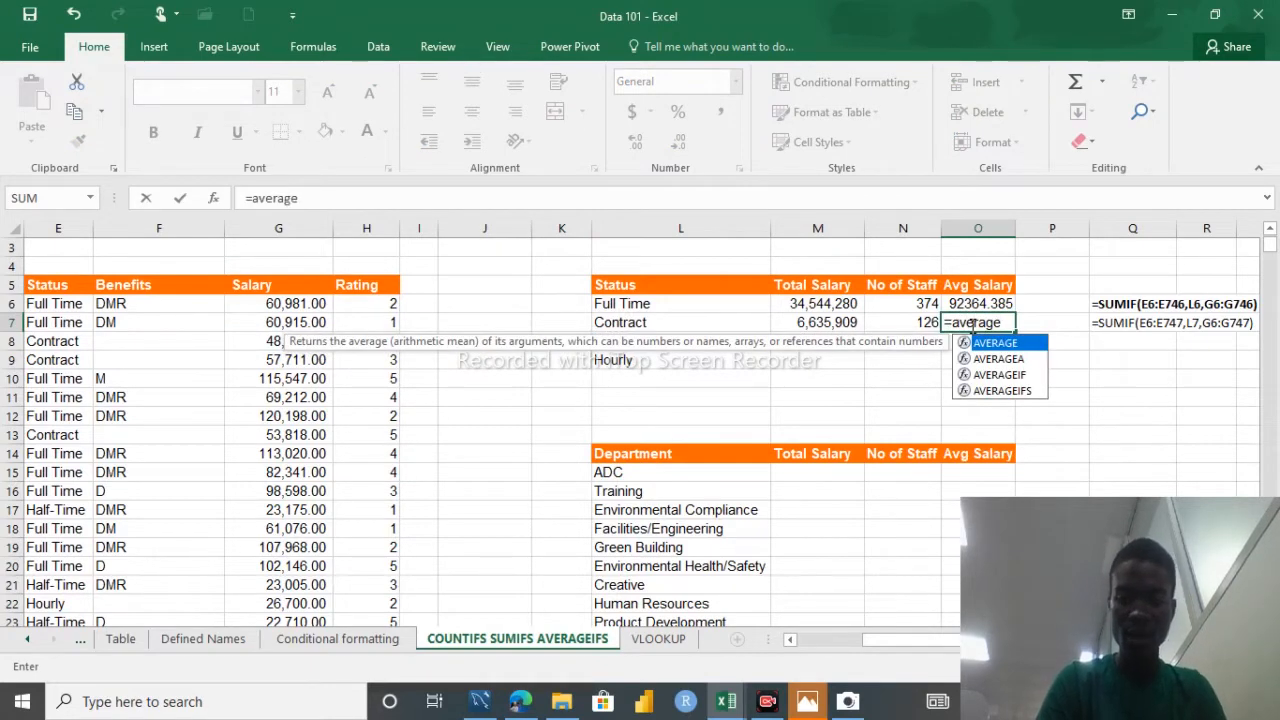
text(if()
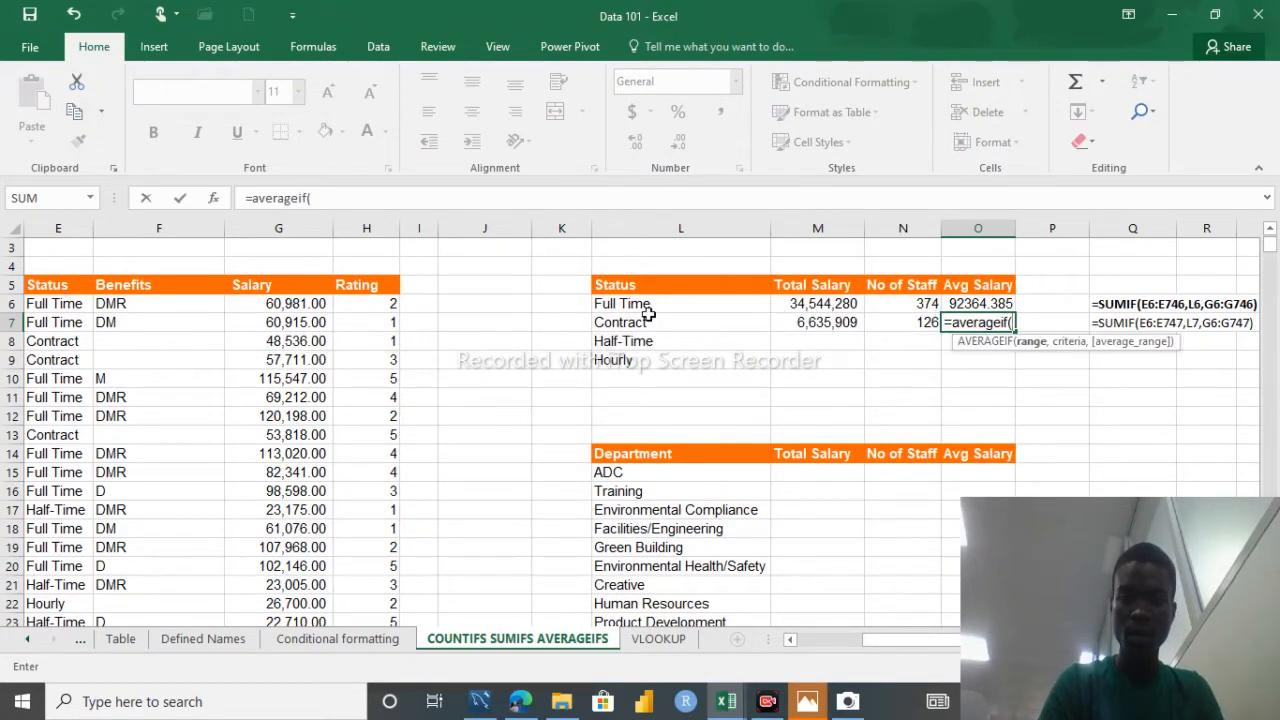
click(68, 302)
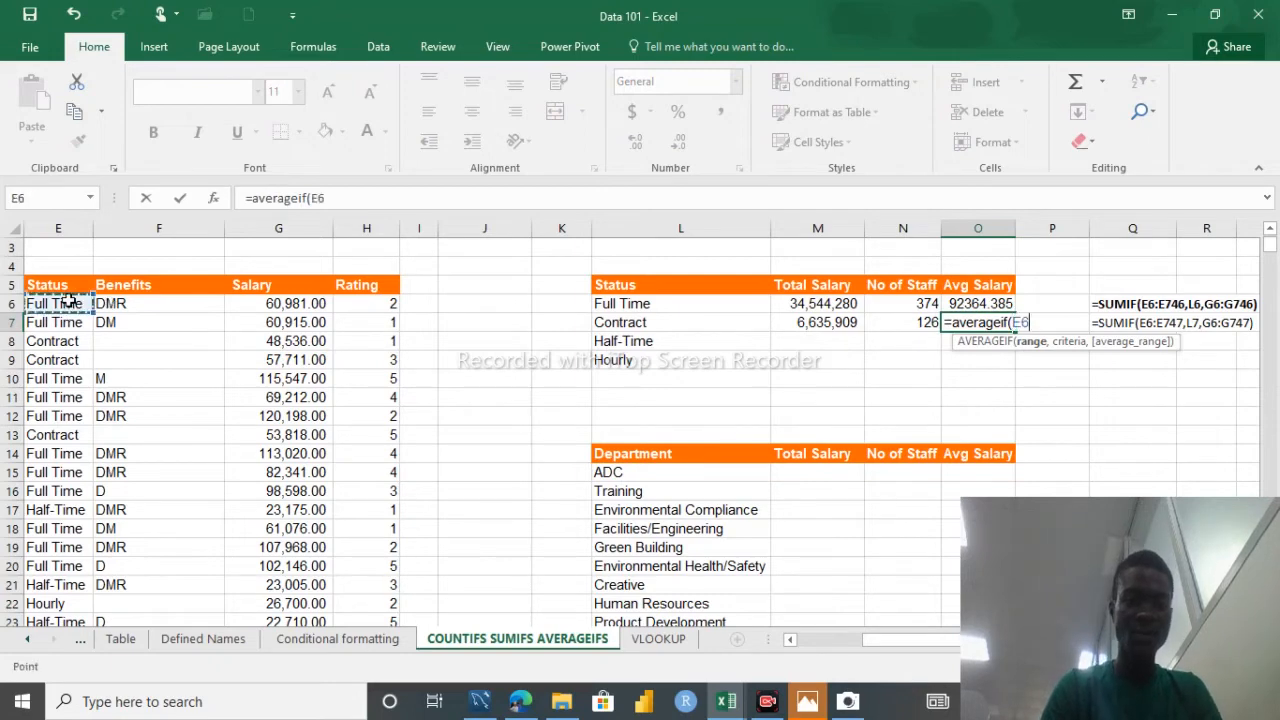
drag(68, 302, 86, 603)
key(ctrl+shift+Down)
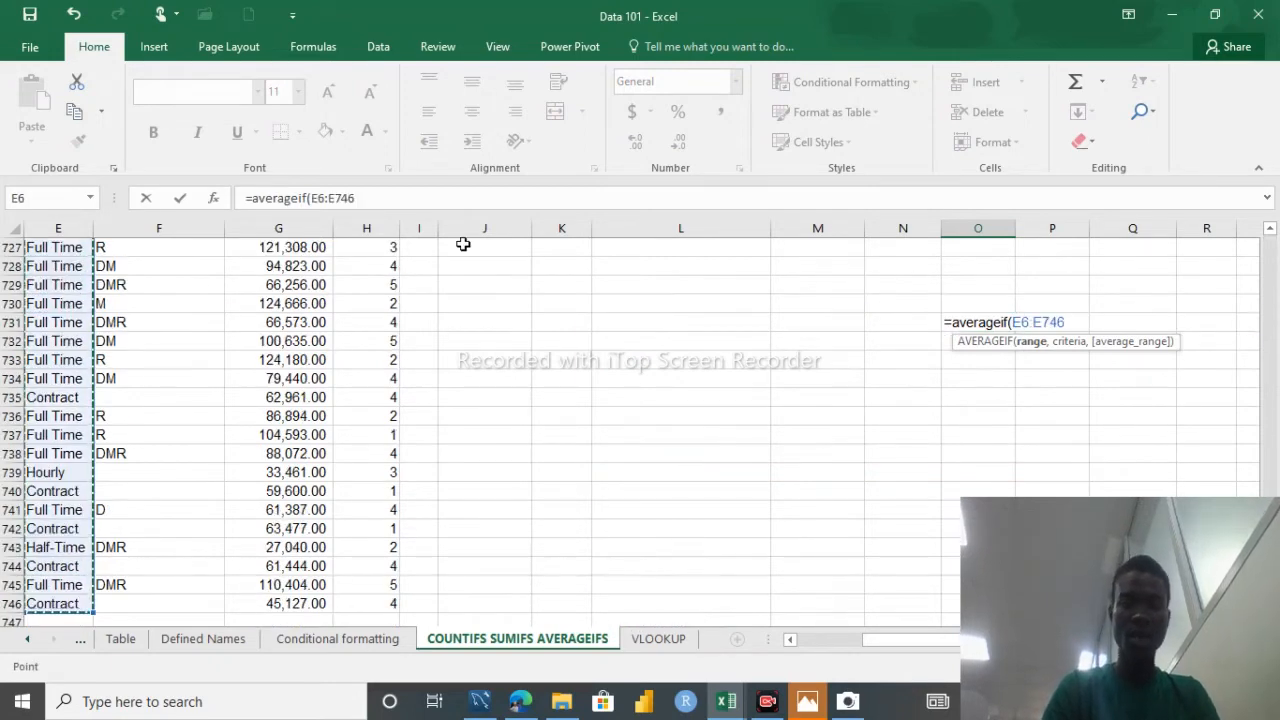
click(389, 198)
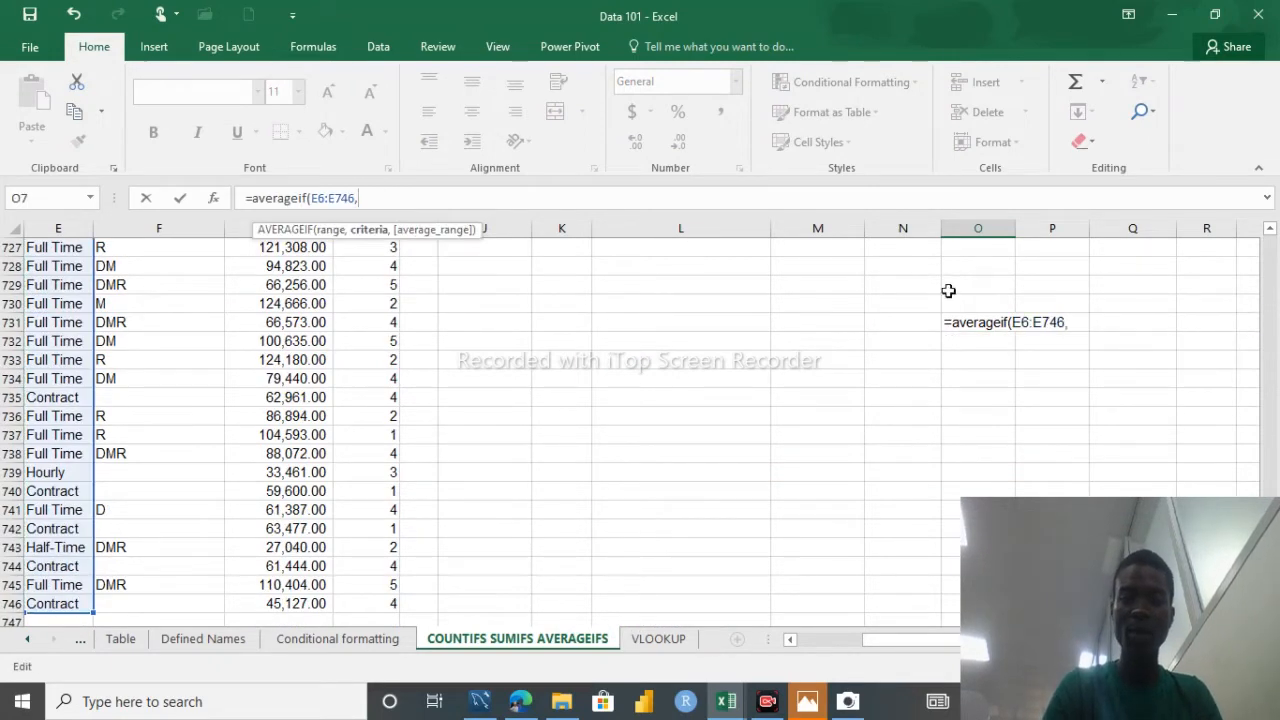
Step: Add the Contract label in L7 as the criteria of the AVERAGEIF formula in O7
text(,)
scroll(1275, 418, up, 20)
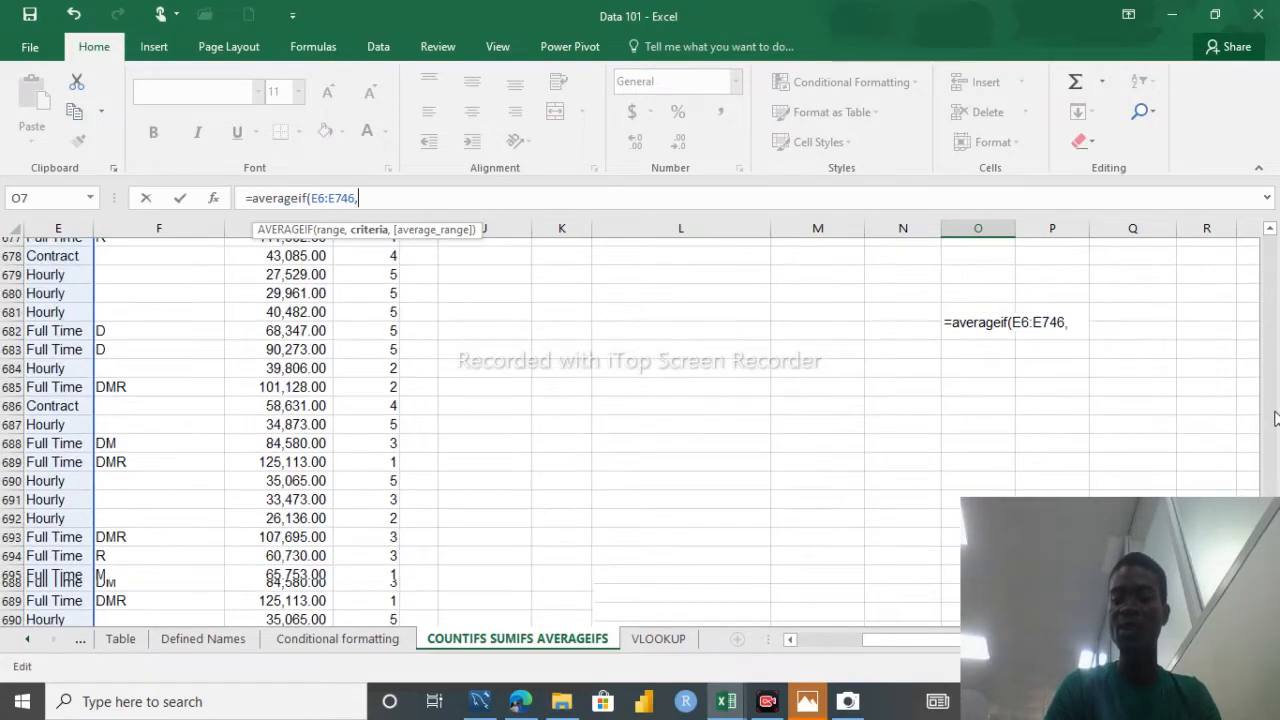
scroll(1275, 418, up, 20)
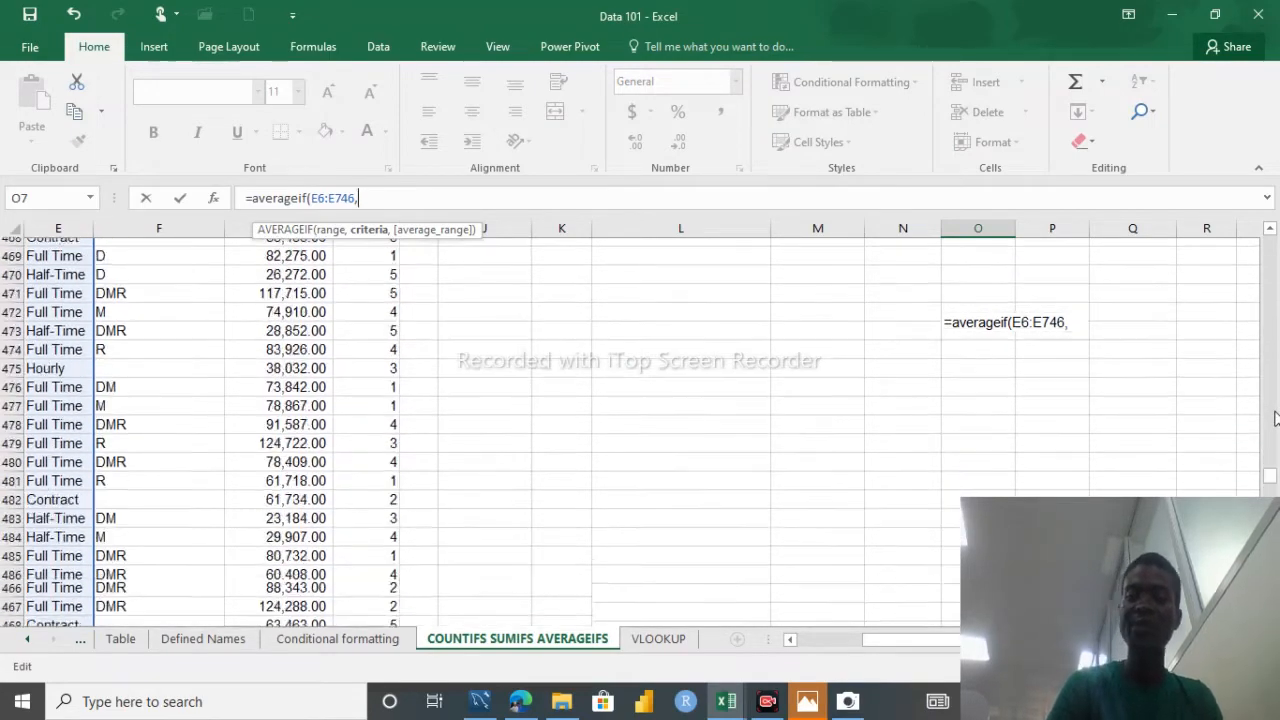
scroll(1275, 372, up, 20)
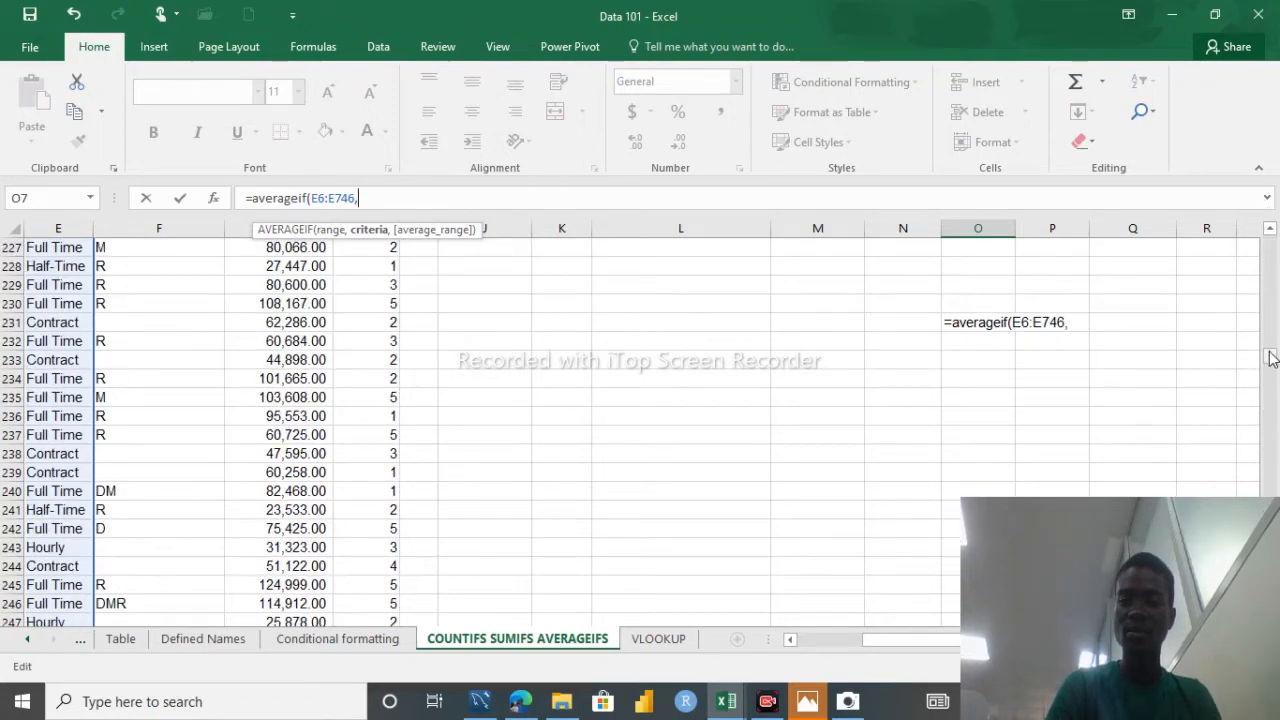
drag(1272, 358, 1277, 205)
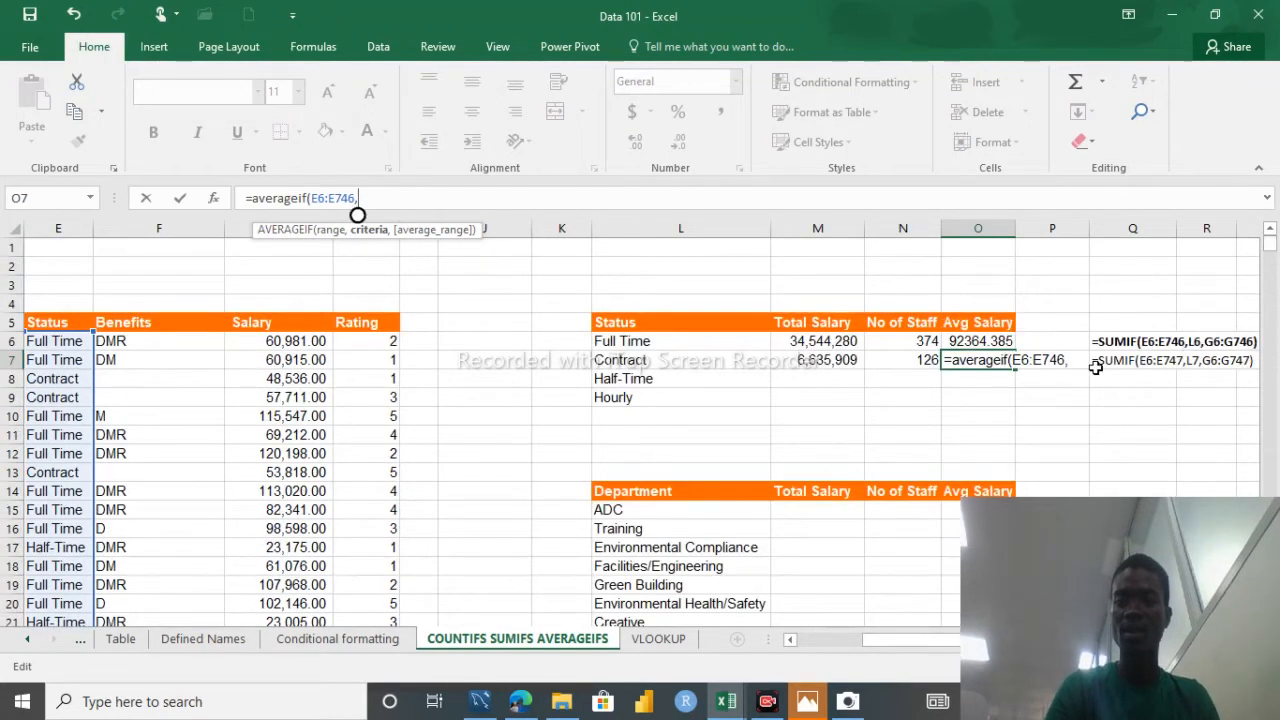
click(644, 360)
text(,)
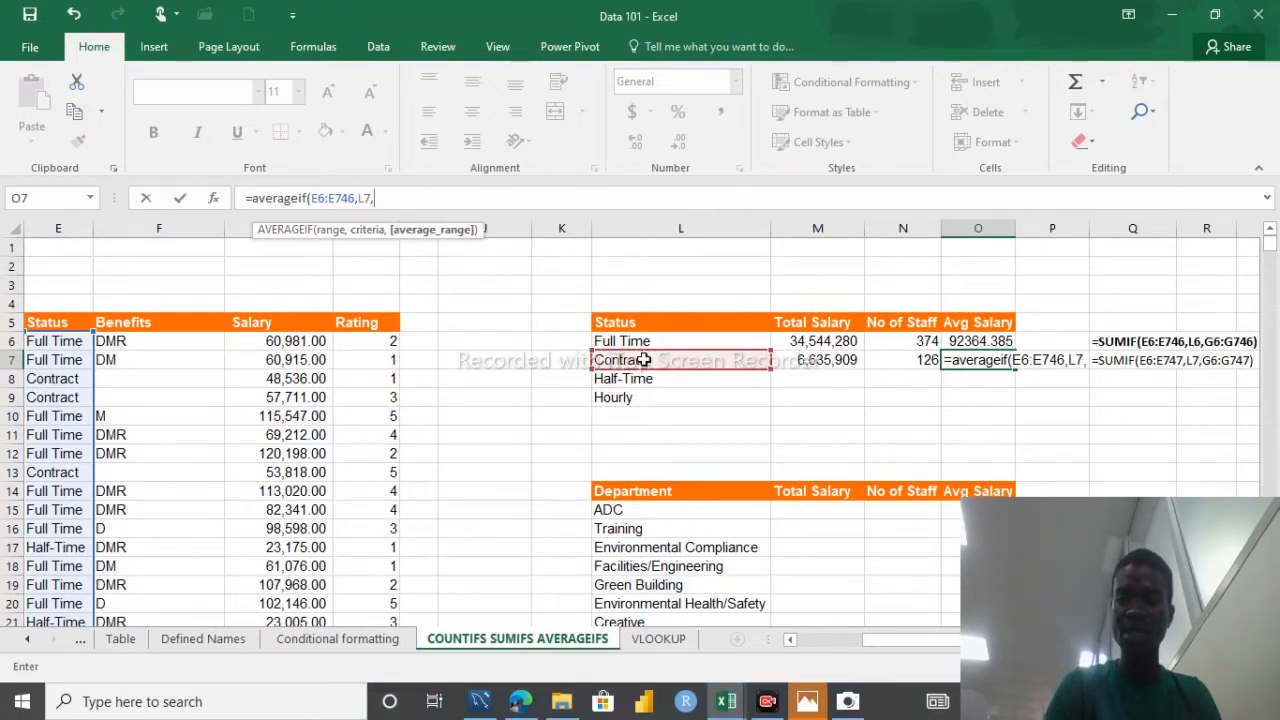
Step: Complete the AVERAGEIF formula in O7 with the Salary entries G6:G746 as its average range
click(283, 341)
key(ctrl+shift+Down)
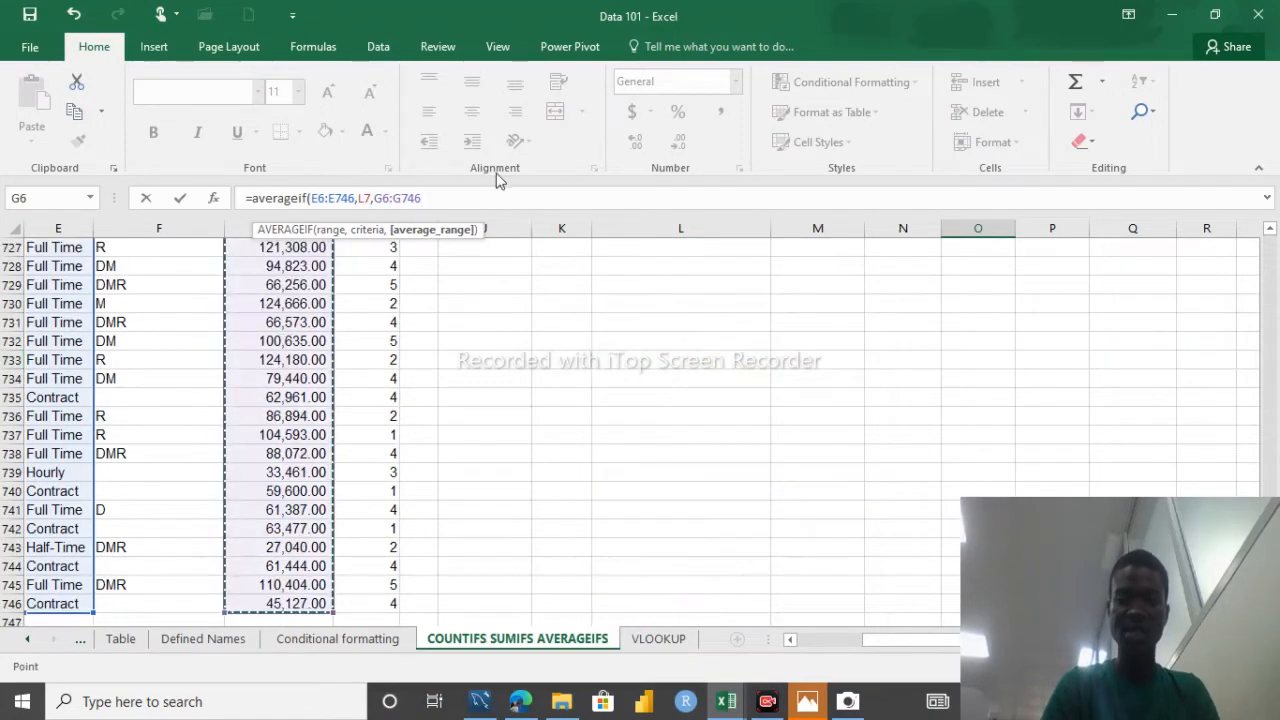
click(442, 196)
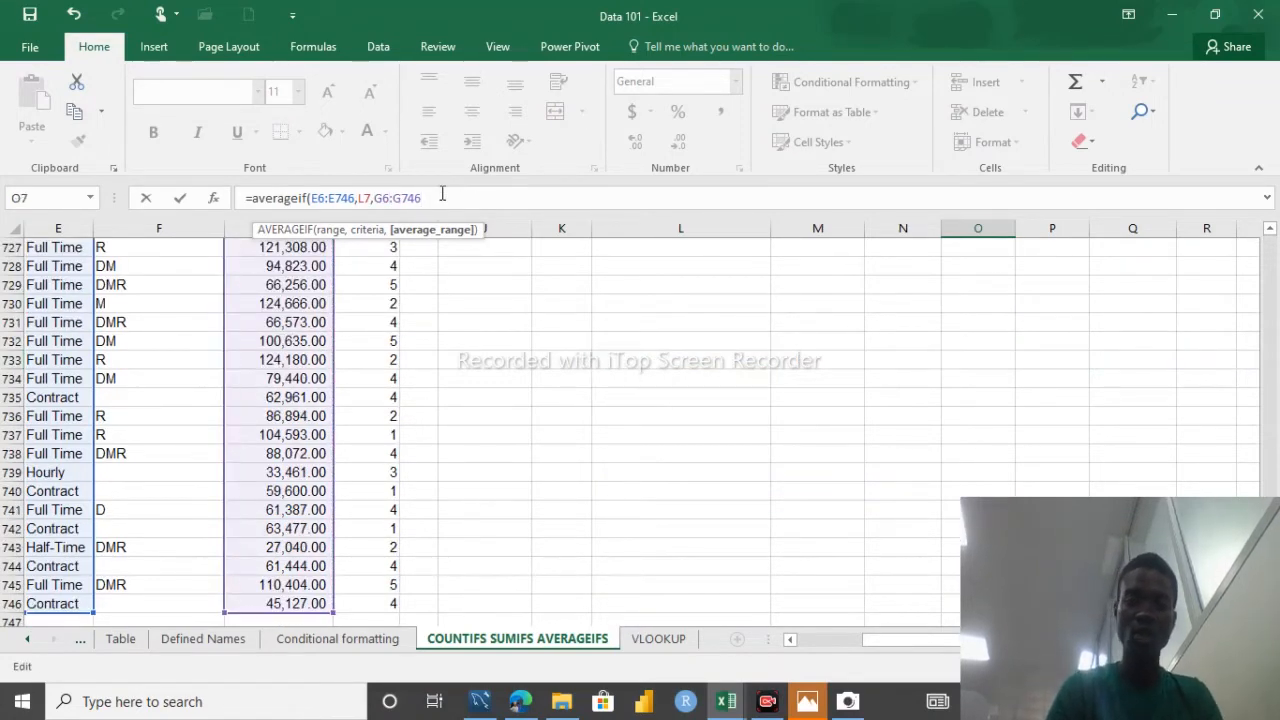
key(Return)
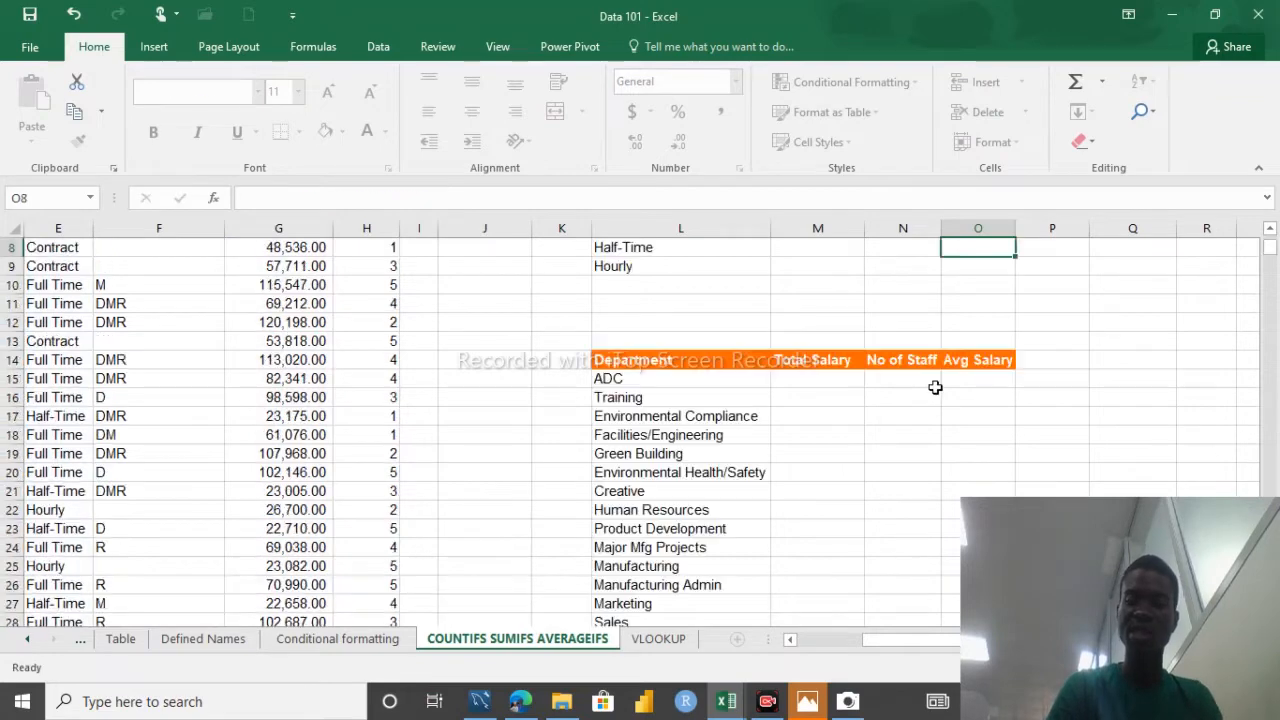
click(1270, 229)
click(1270, 229)
click(1270, 229)
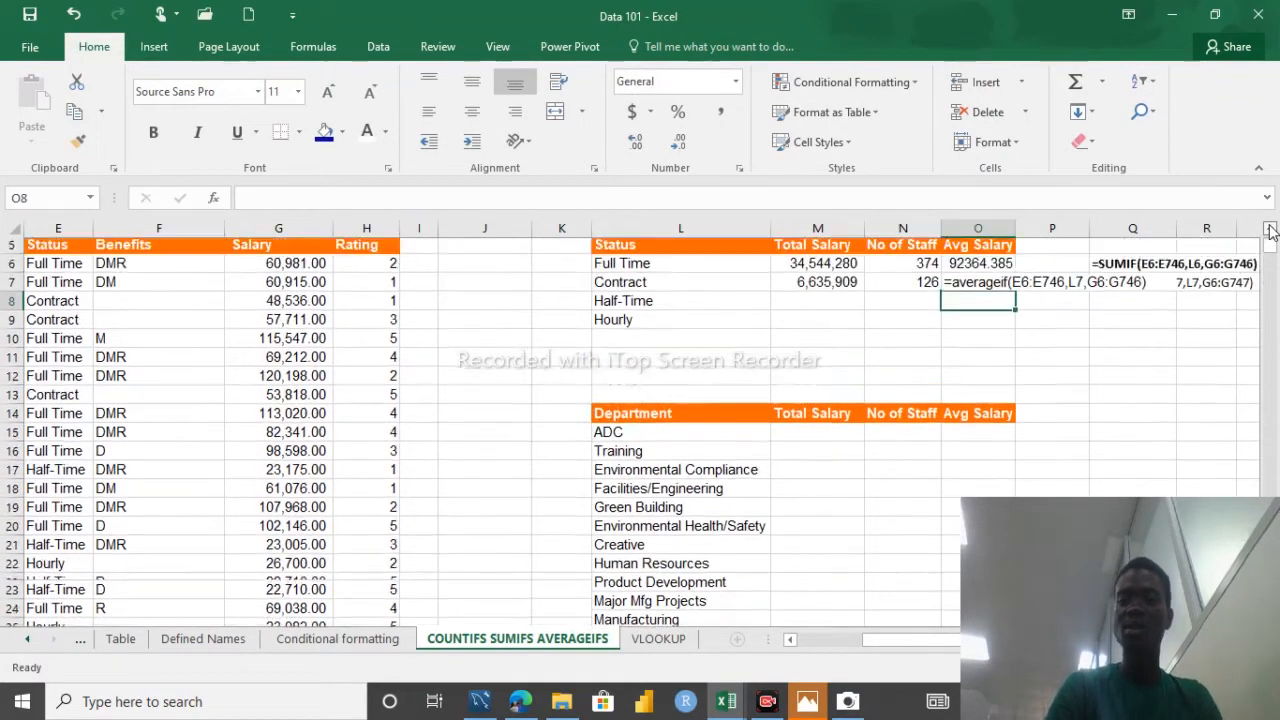
click(1270, 229)
click(1270, 229)
click(1002, 323)
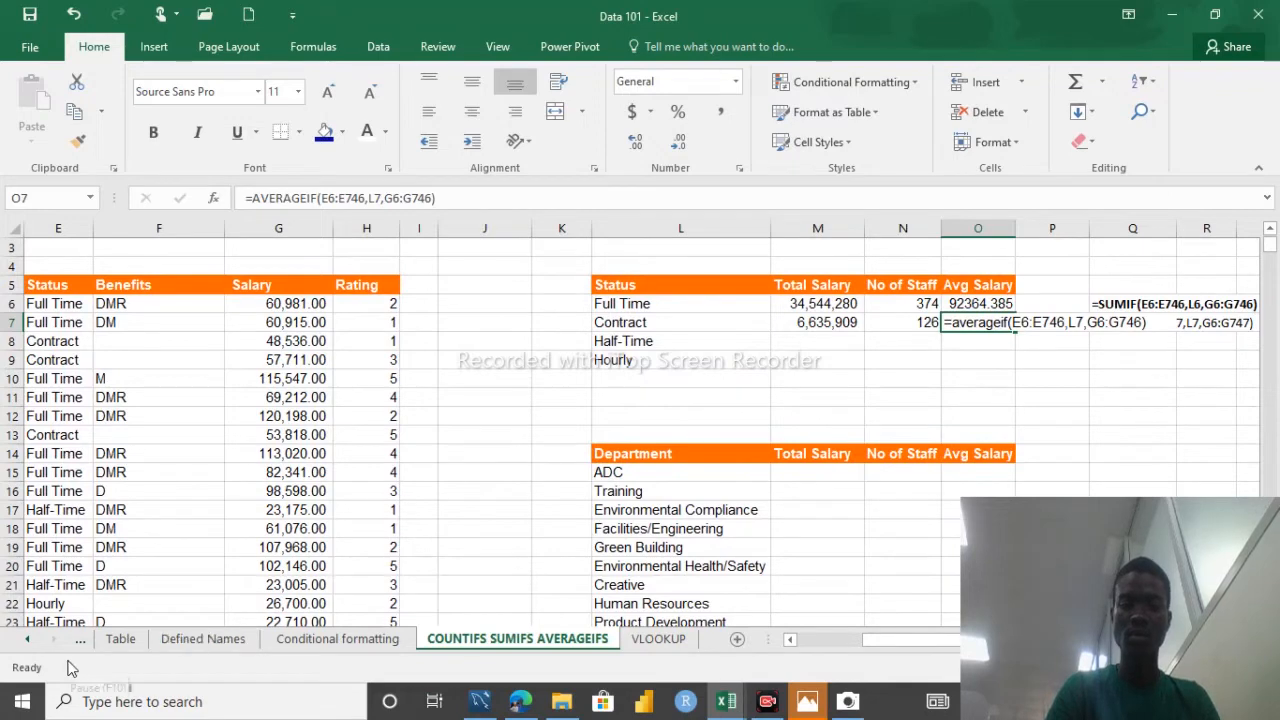
scroll(68, 671, right, 2)
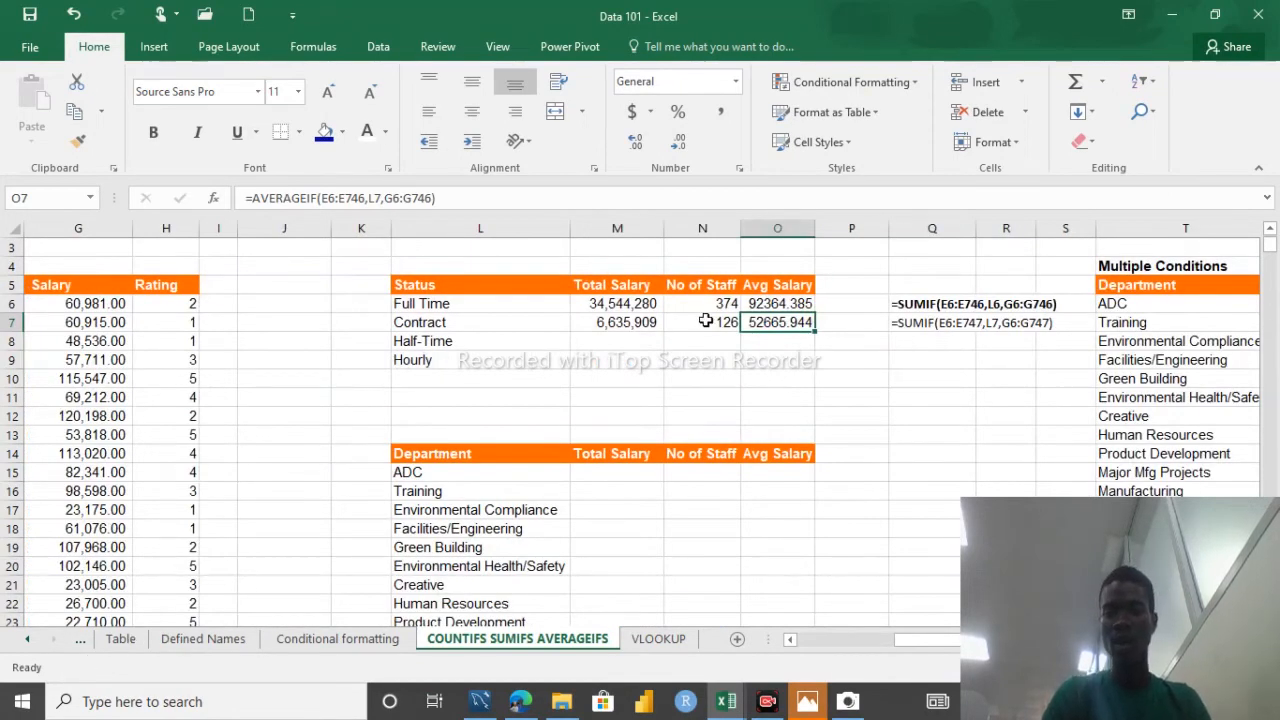
click(855, 641)
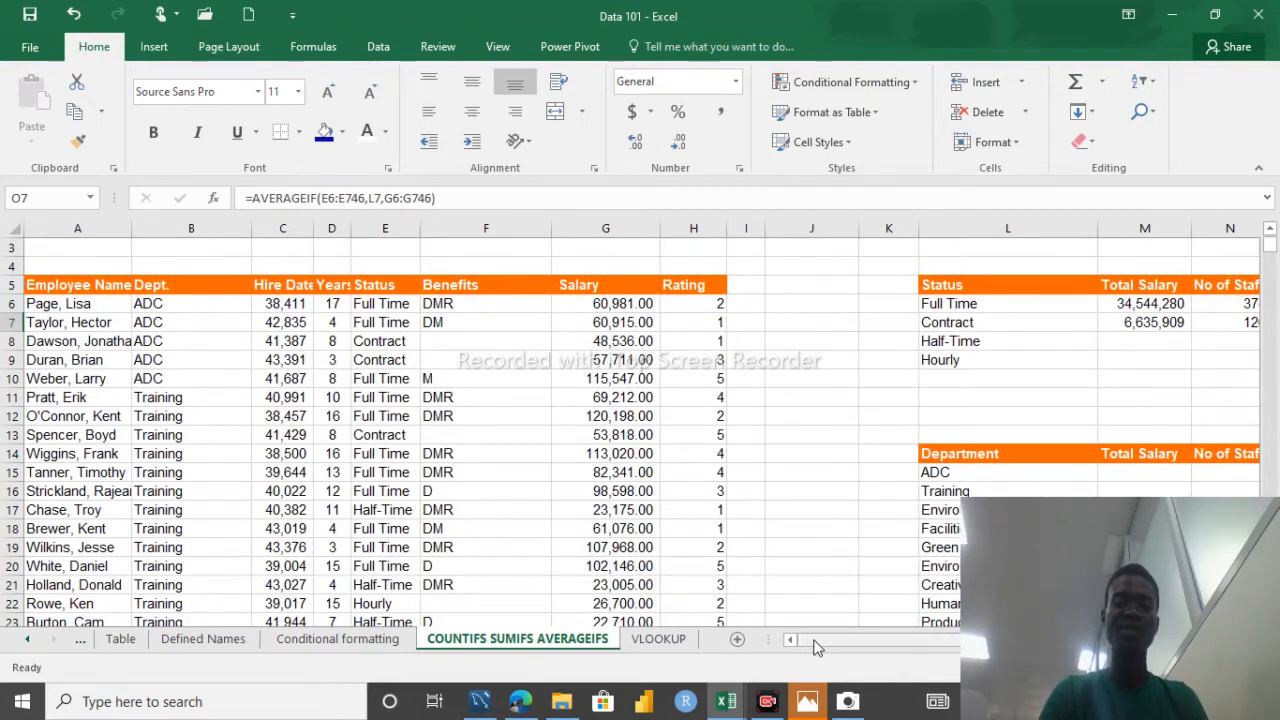
drag(808, 640, 839, 645)
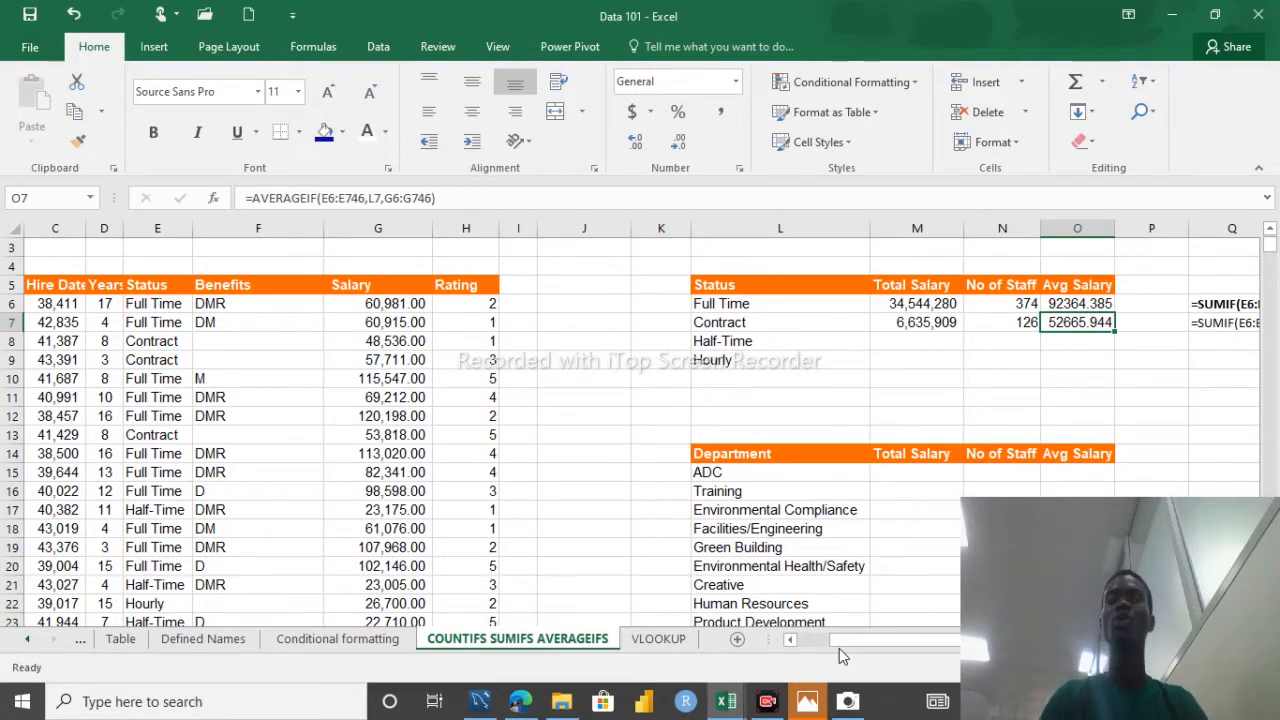
click(575, 304)
text(=)
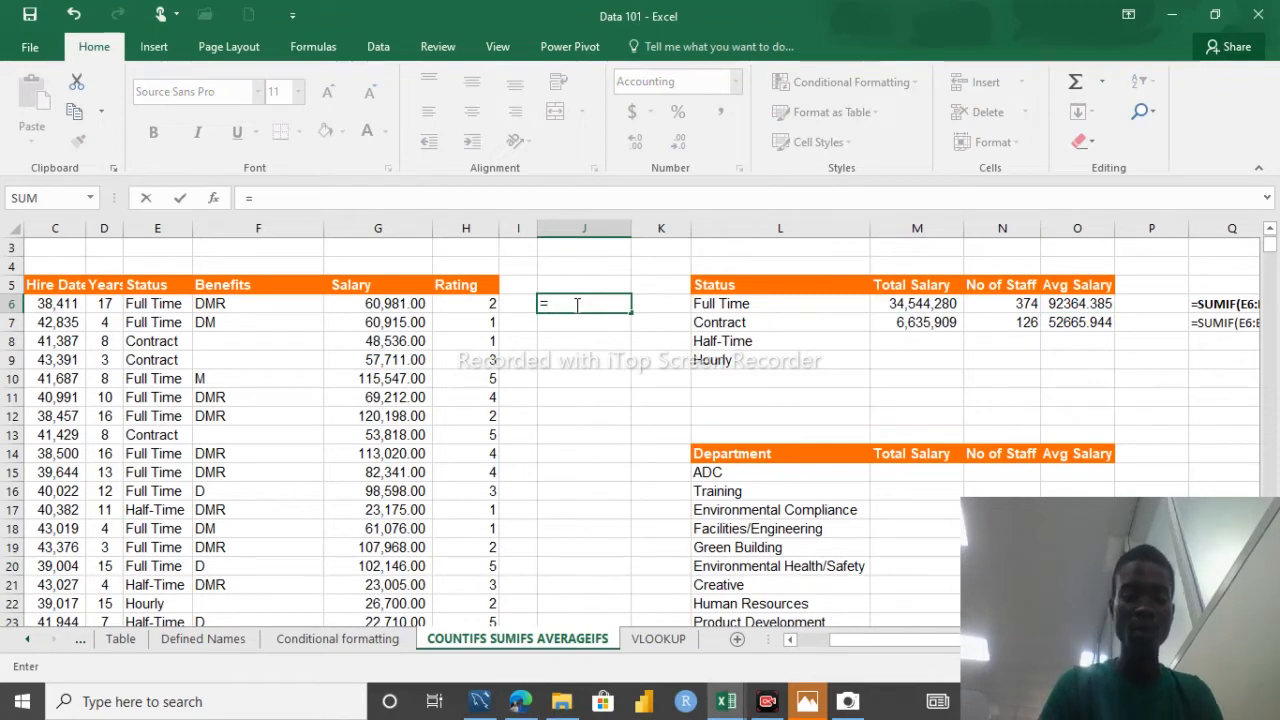
text(sum()
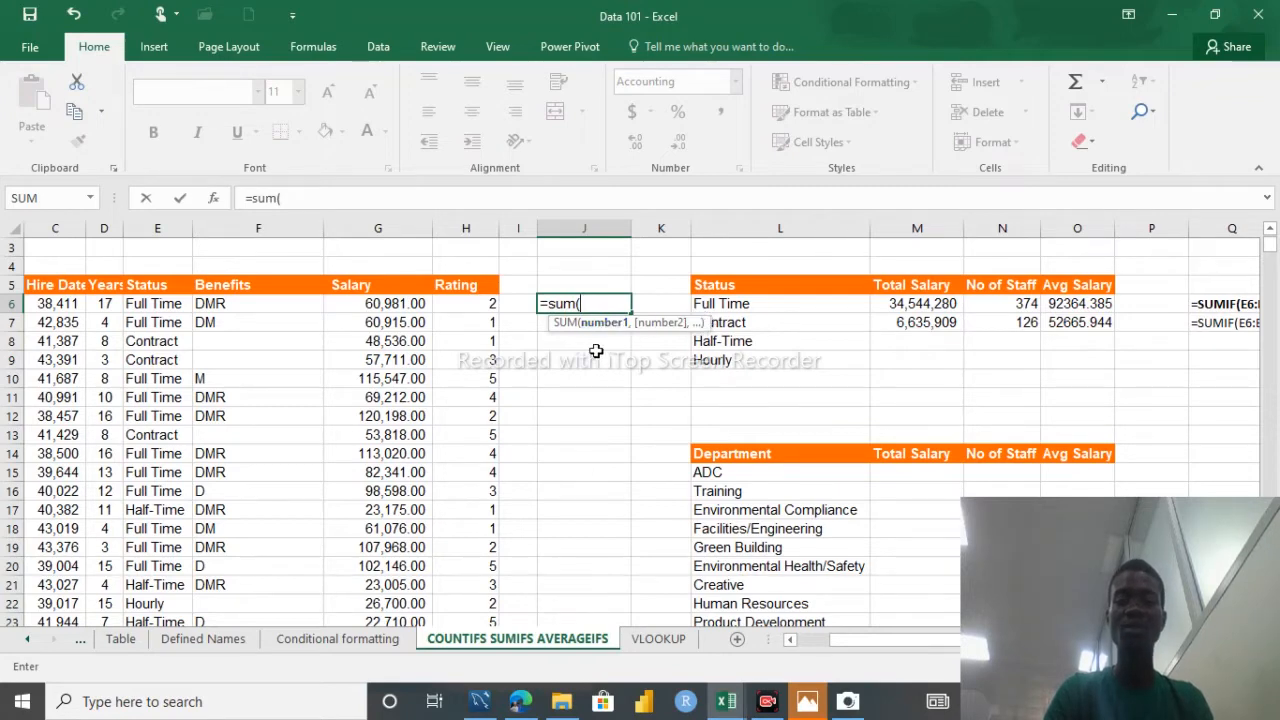
key(BackSpace)
text(if)
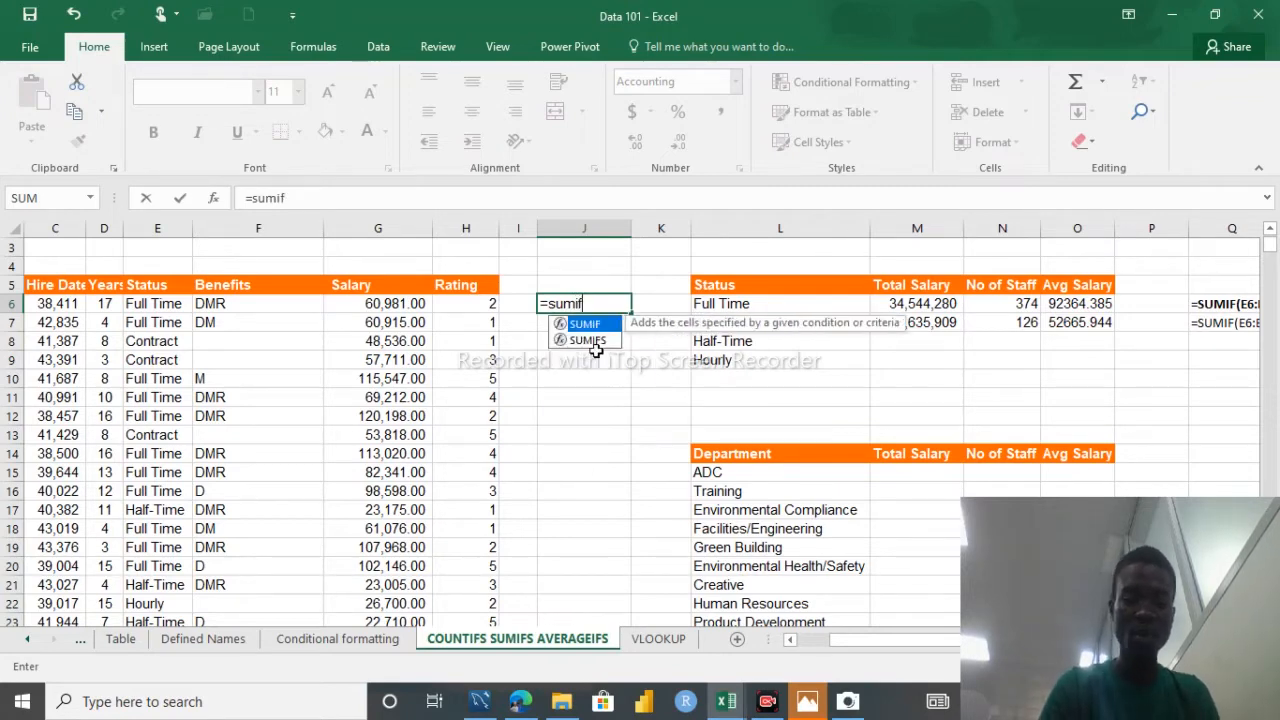
text(()
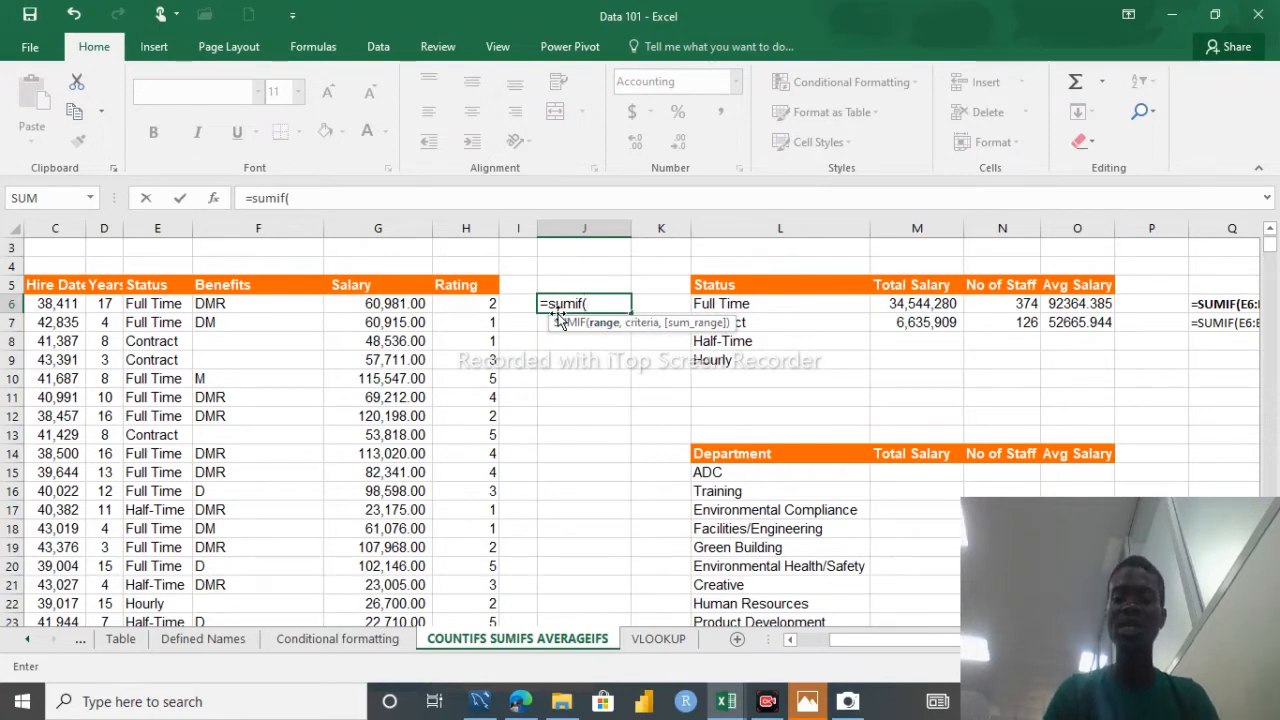
key(BackSpace)
key(BackSpace)
key(BackSpace)
key(BackSpace)
key(BackSpace)
key(Escape)
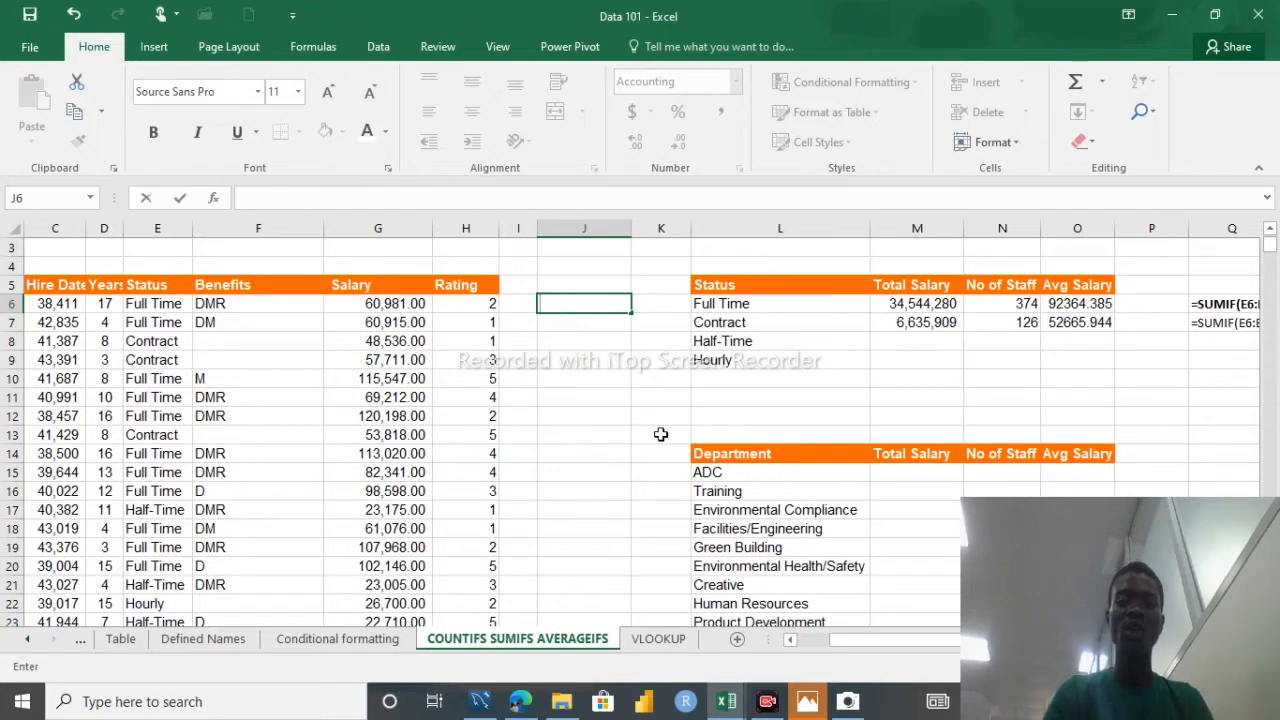
Step: Open the VLOOKUP sheet and widen column A so its SS# entries fit, with H6 as the active cell
click(646, 642)
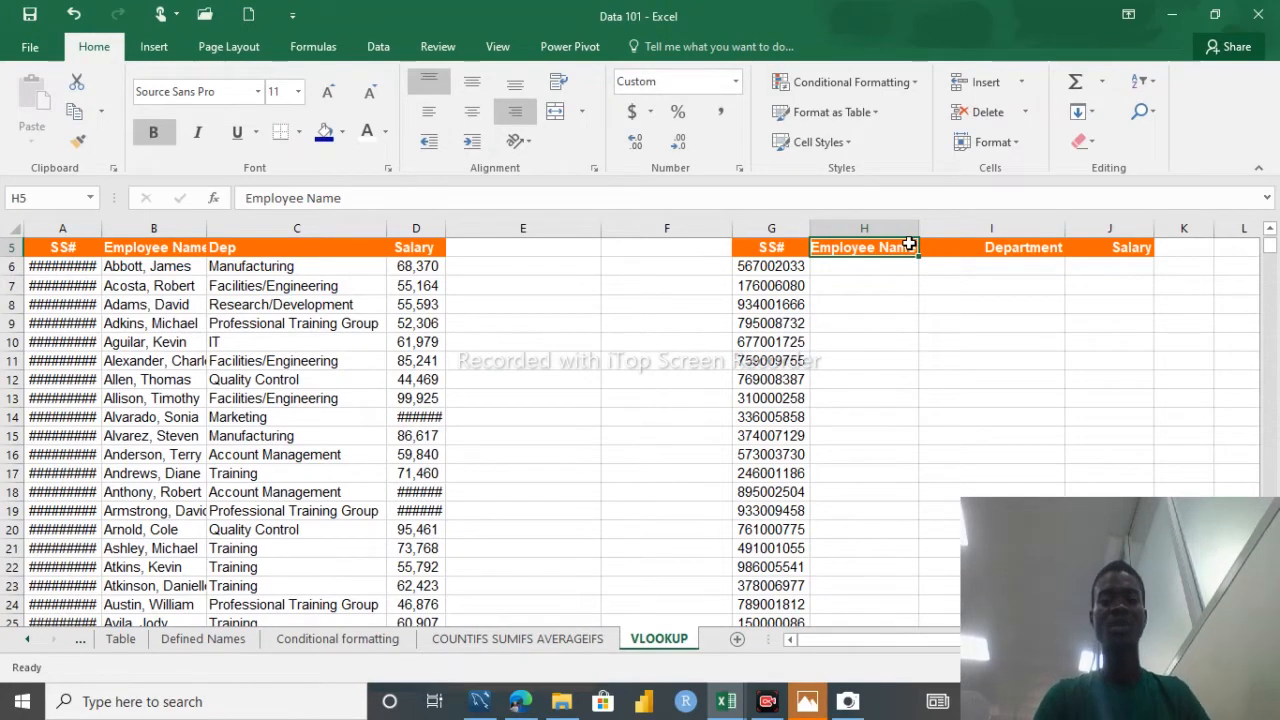
click(857, 265)
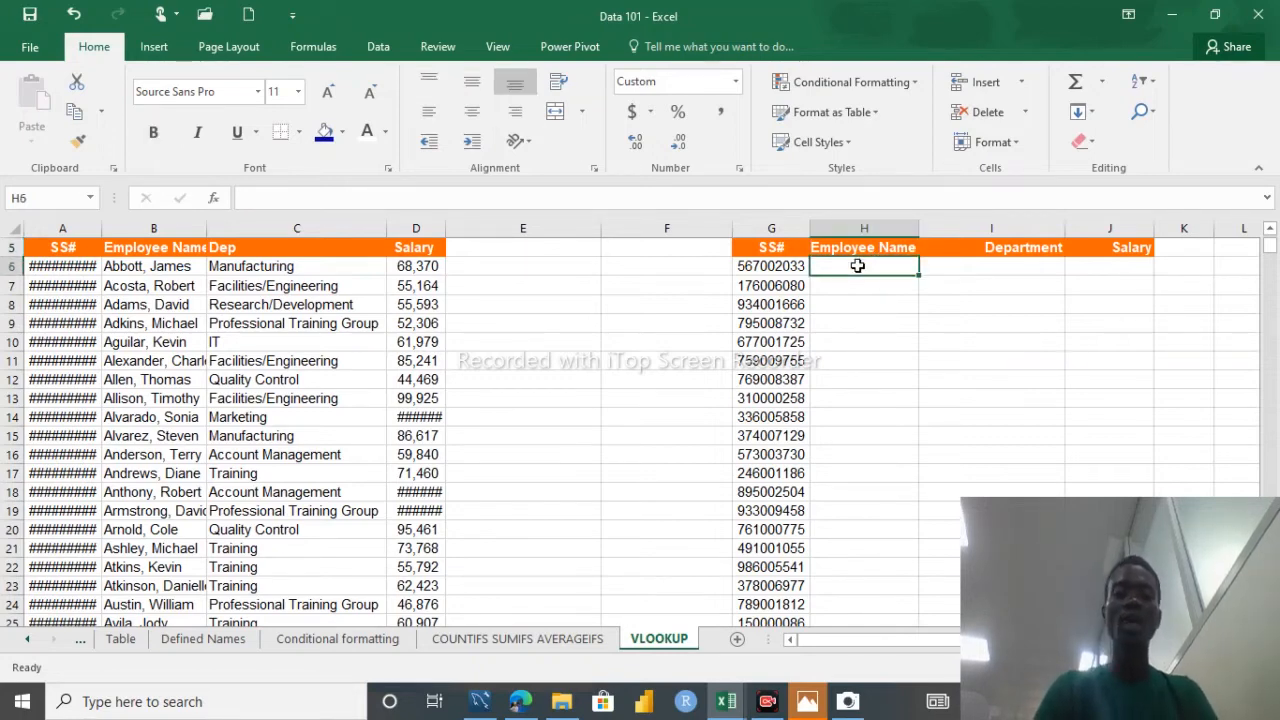
double_click(102, 237)
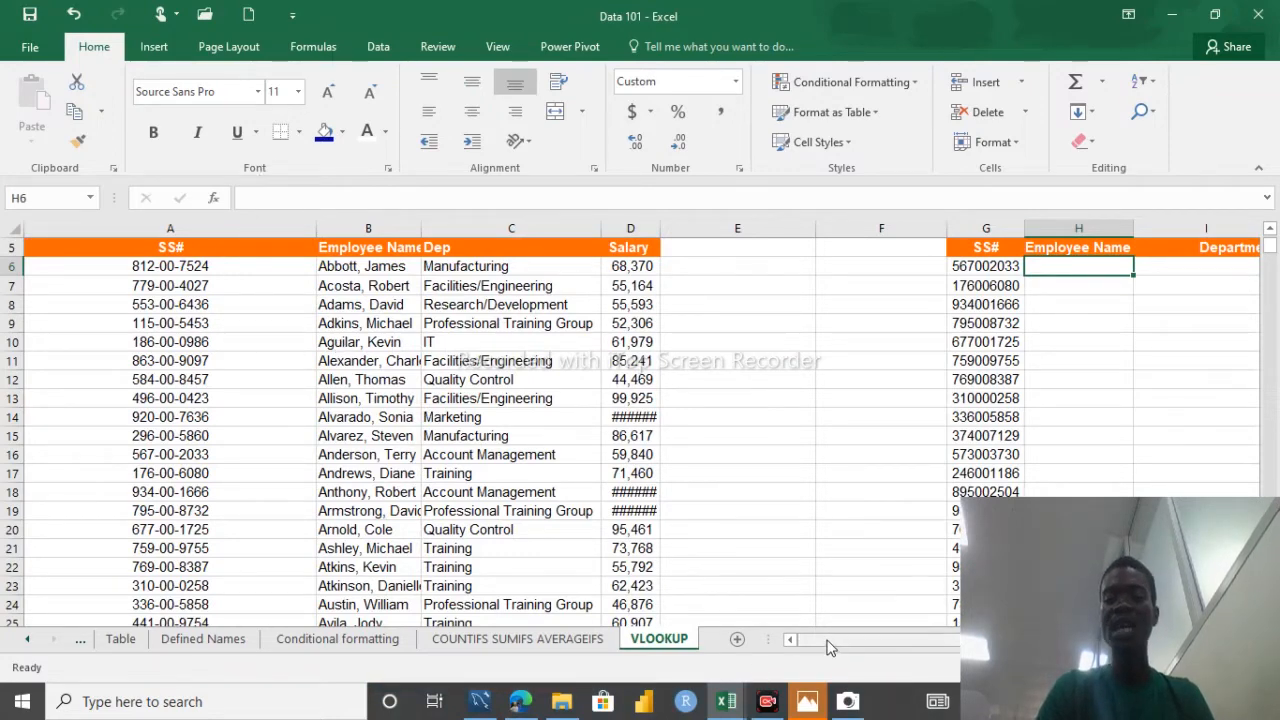
mouse_move(827, 642)
mouse_down()
mouse_move(862, 642)
mouse_move(848, 646)
mouse_up()
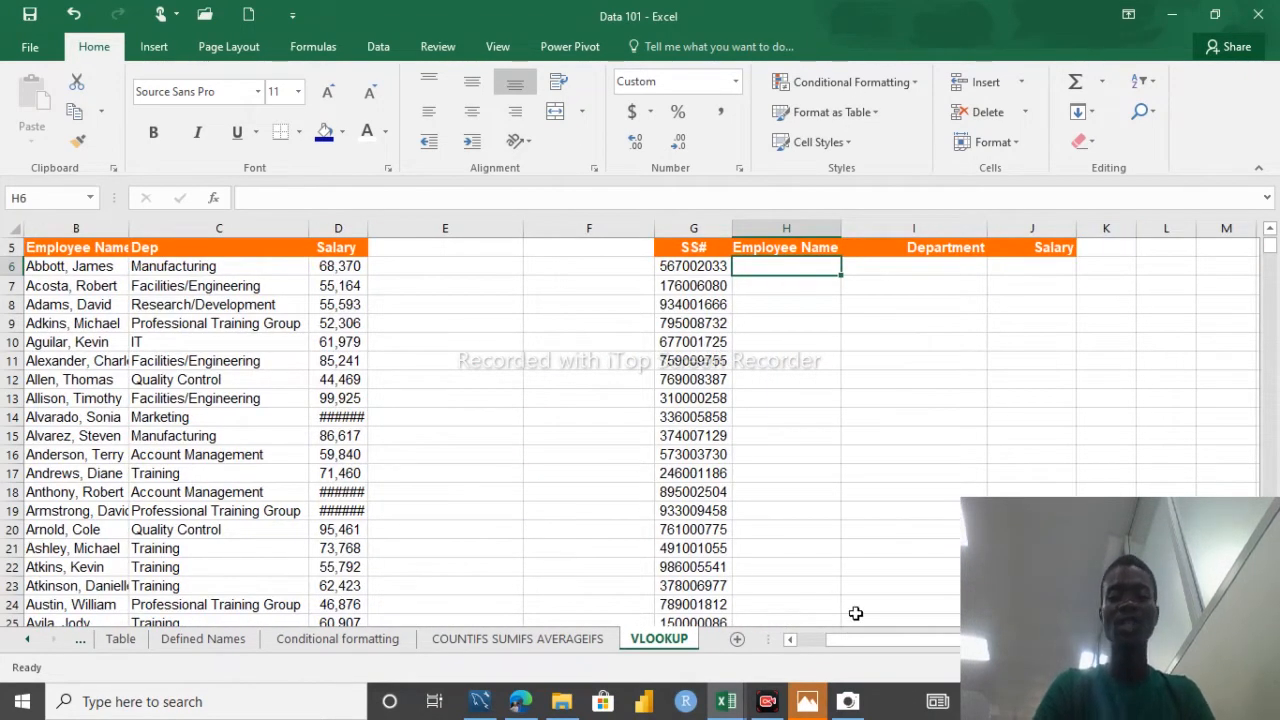
drag(847, 641, 821, 641)
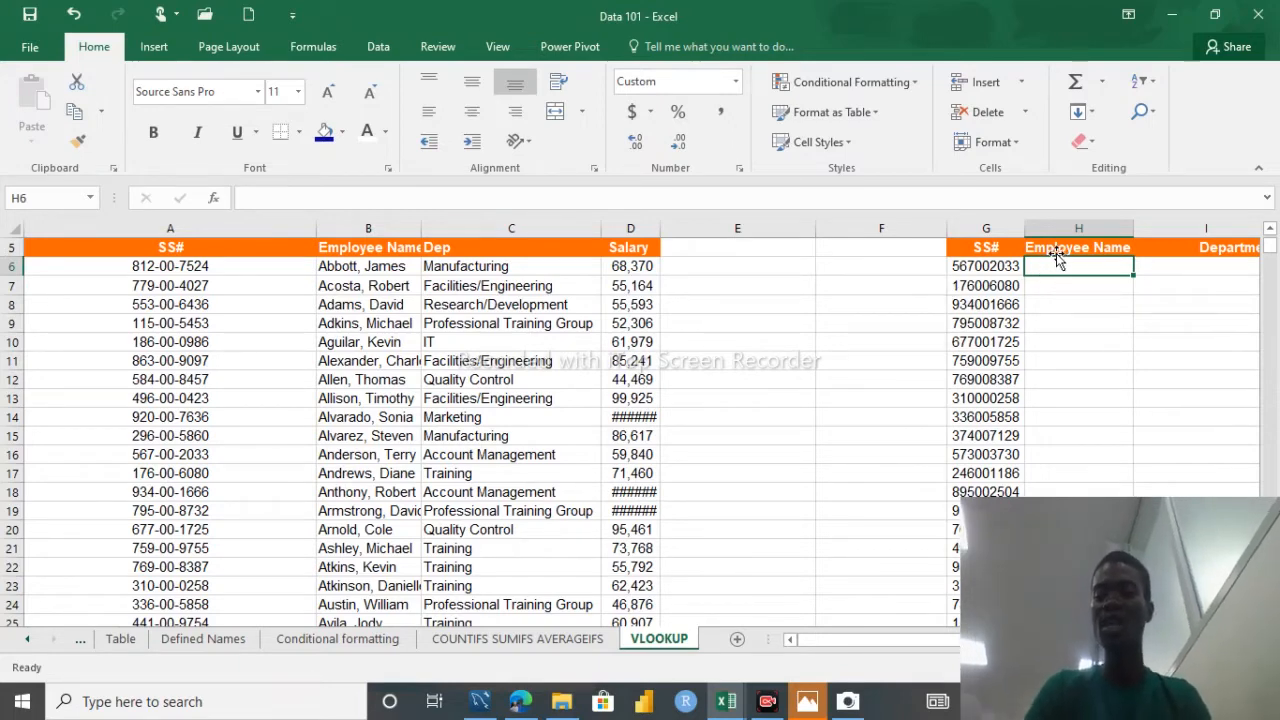
Step: Begin a VLOOKUP formula in H6 for the Employee Name, with the SS# entry in G6 as its lookup value
text(=)
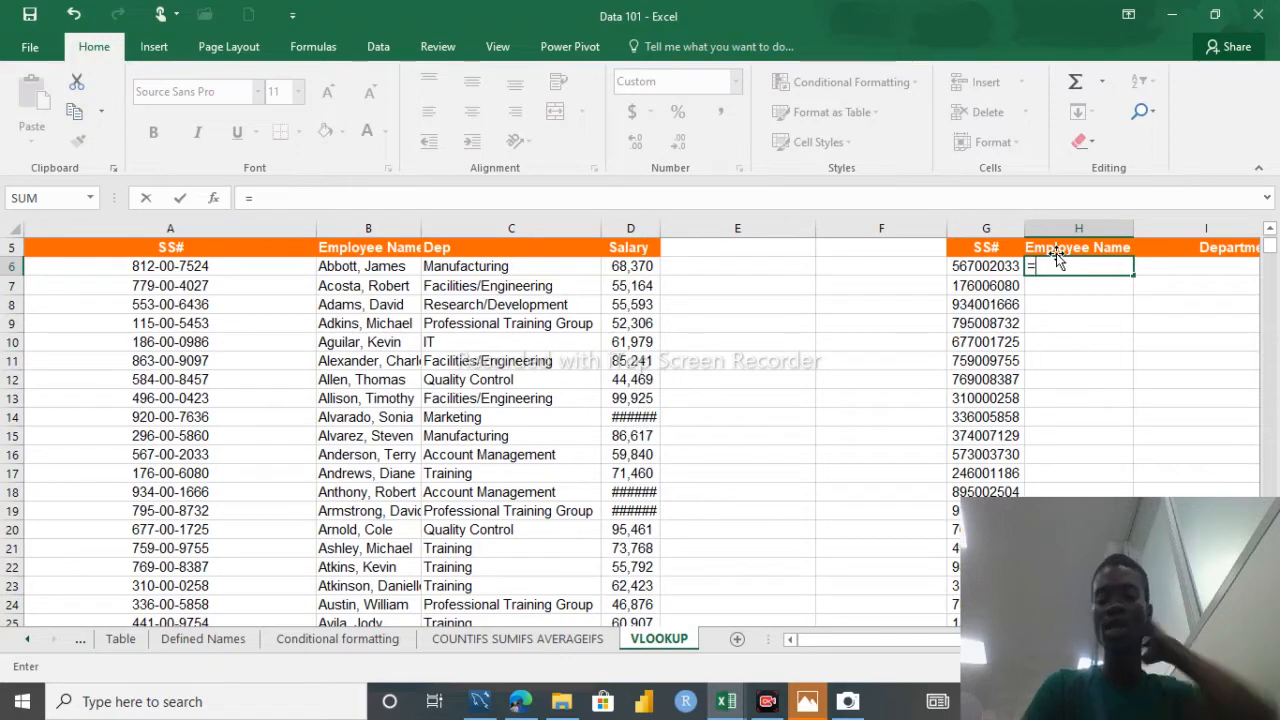
text(v)
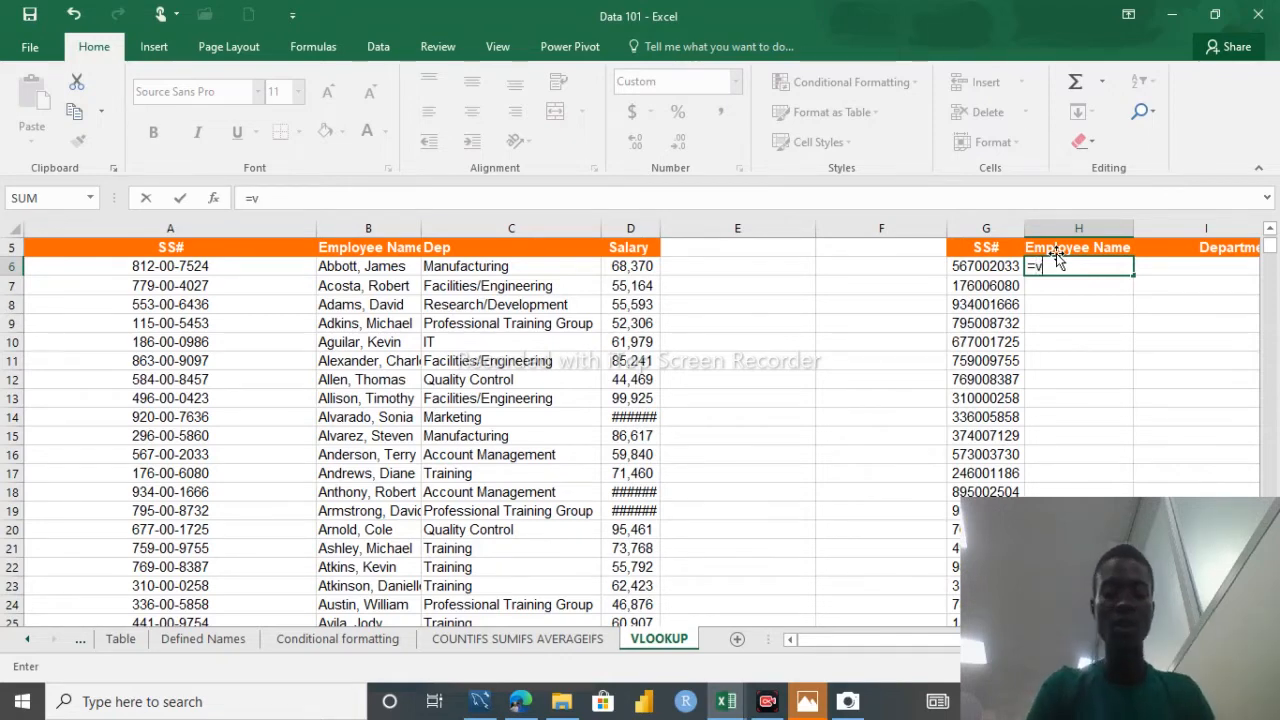
text(looku)
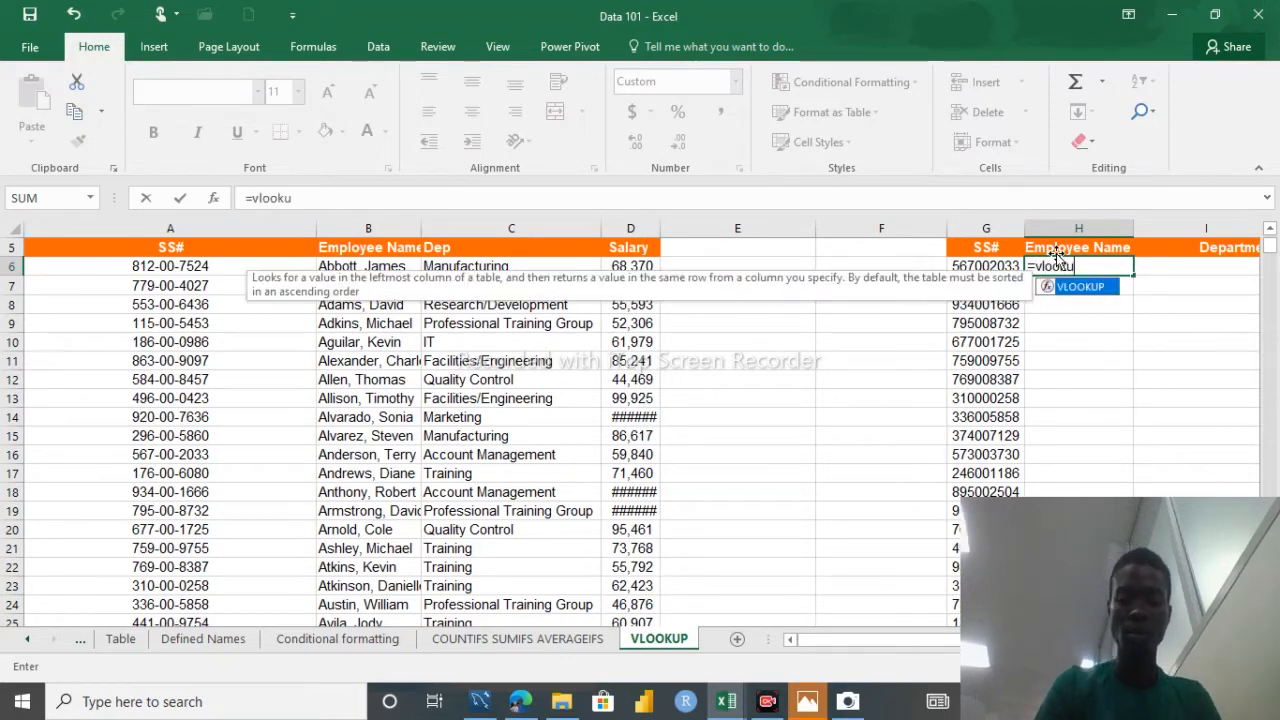
text(p()
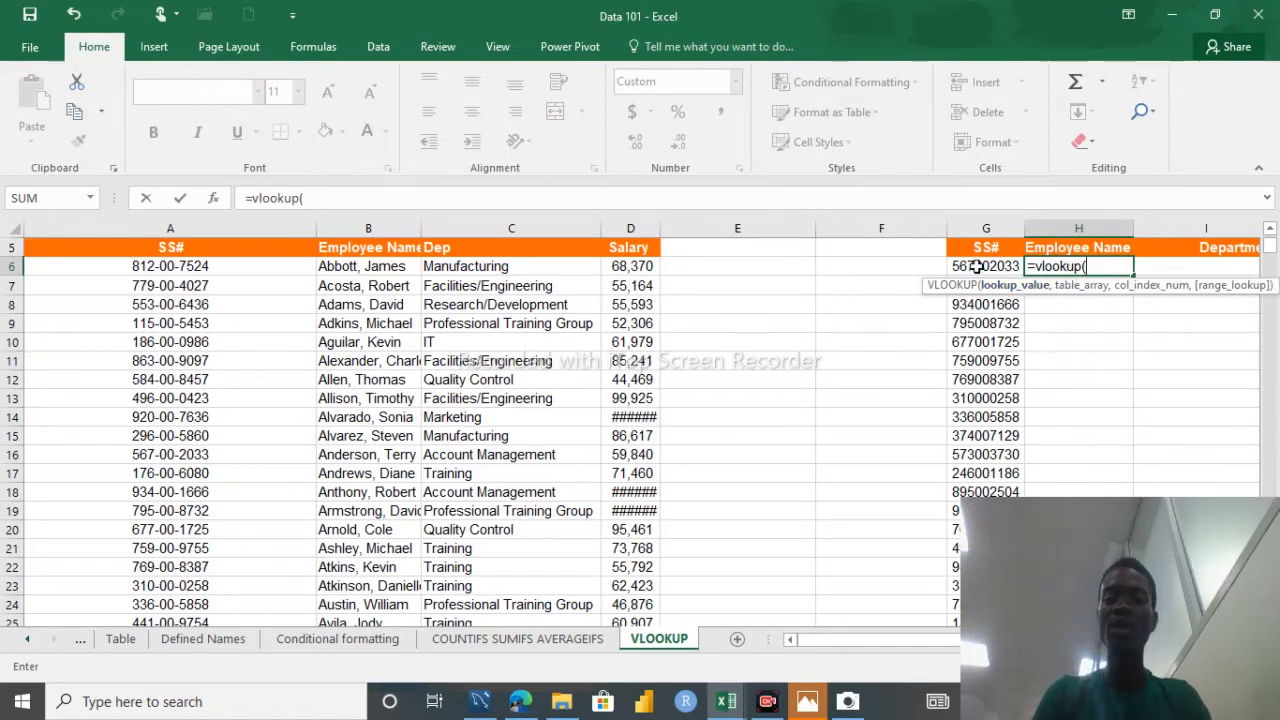
click(977, 262)
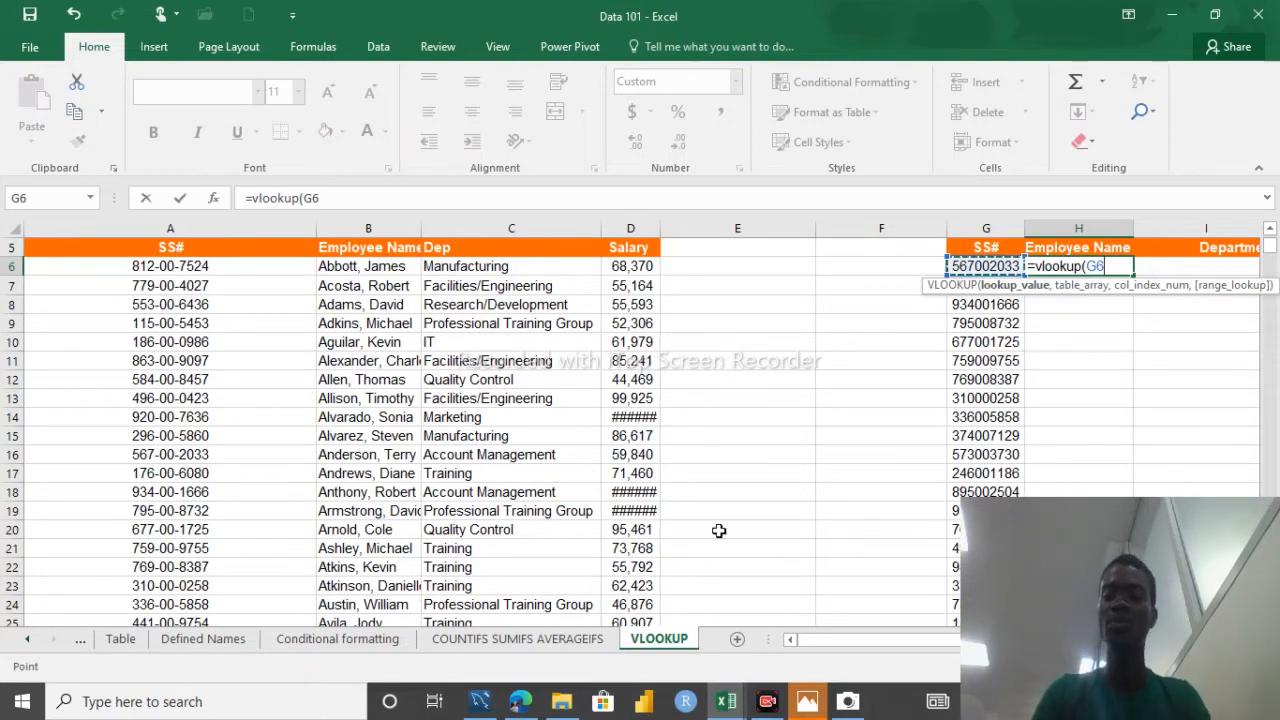
drag(833, 646, 857, 645)
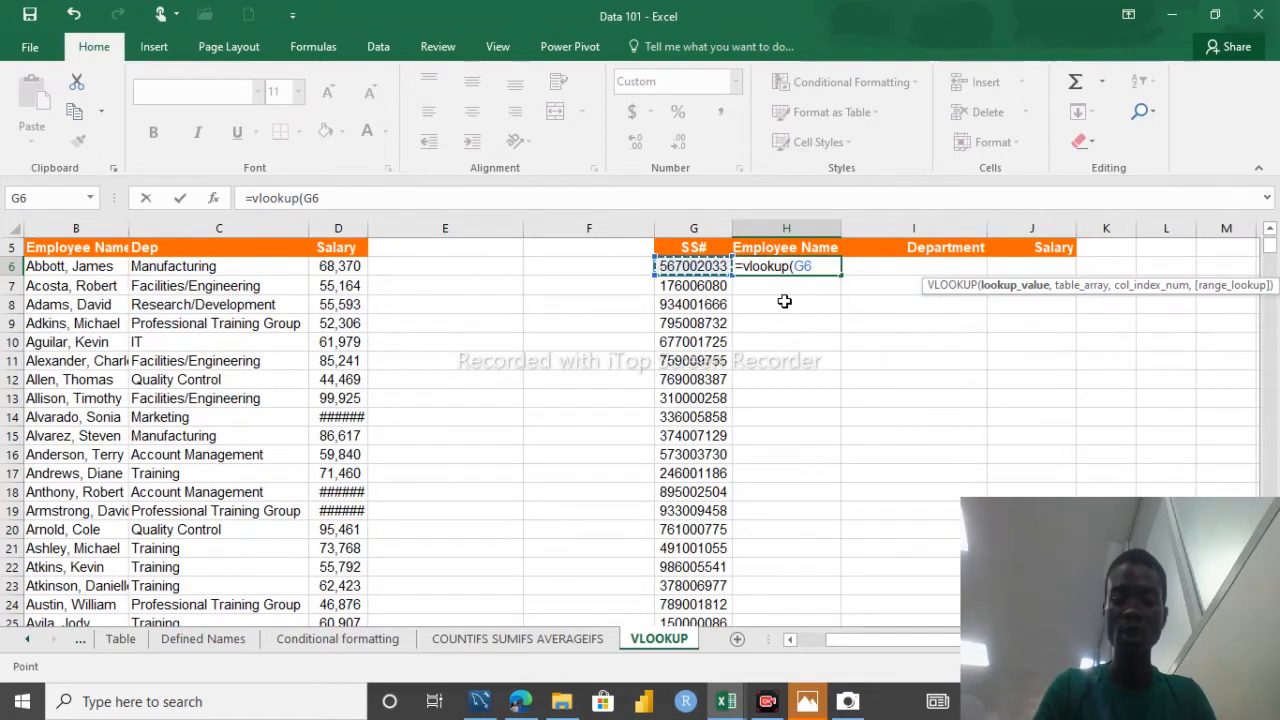
text(,)
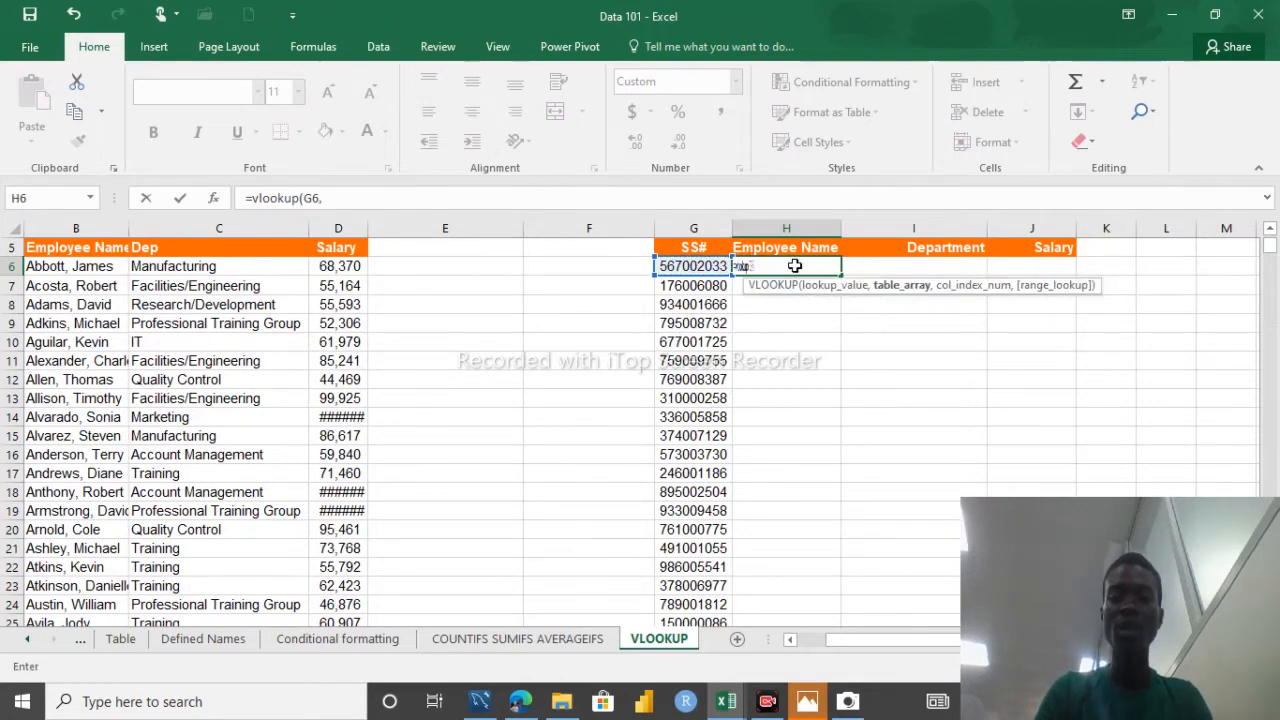
click(794, 265)
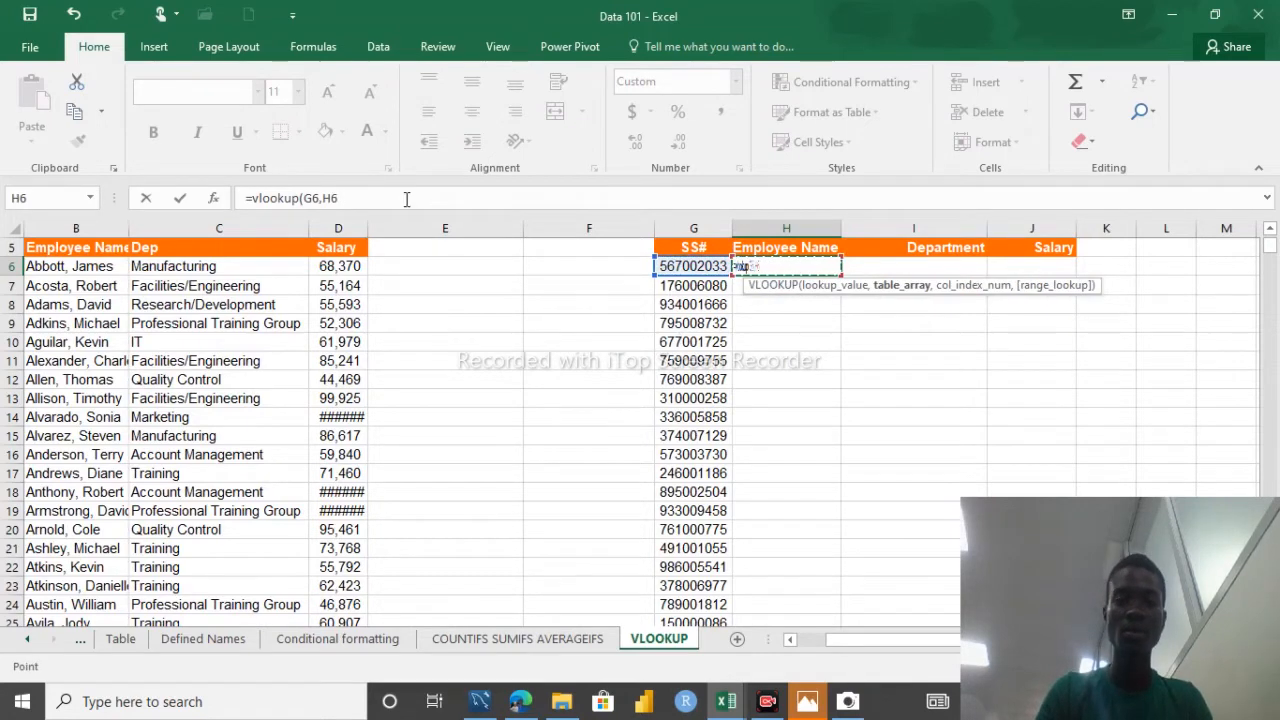
click(406, 198)
key(BackSpace)
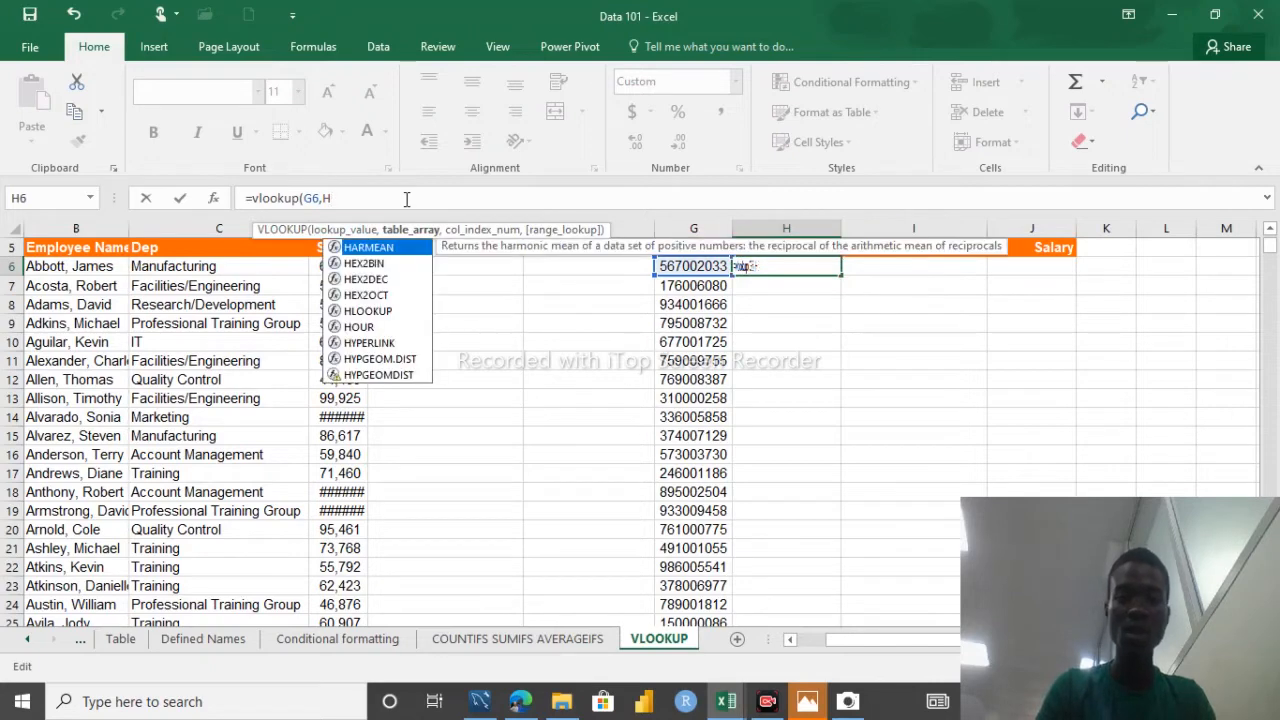
key(BackSpace)
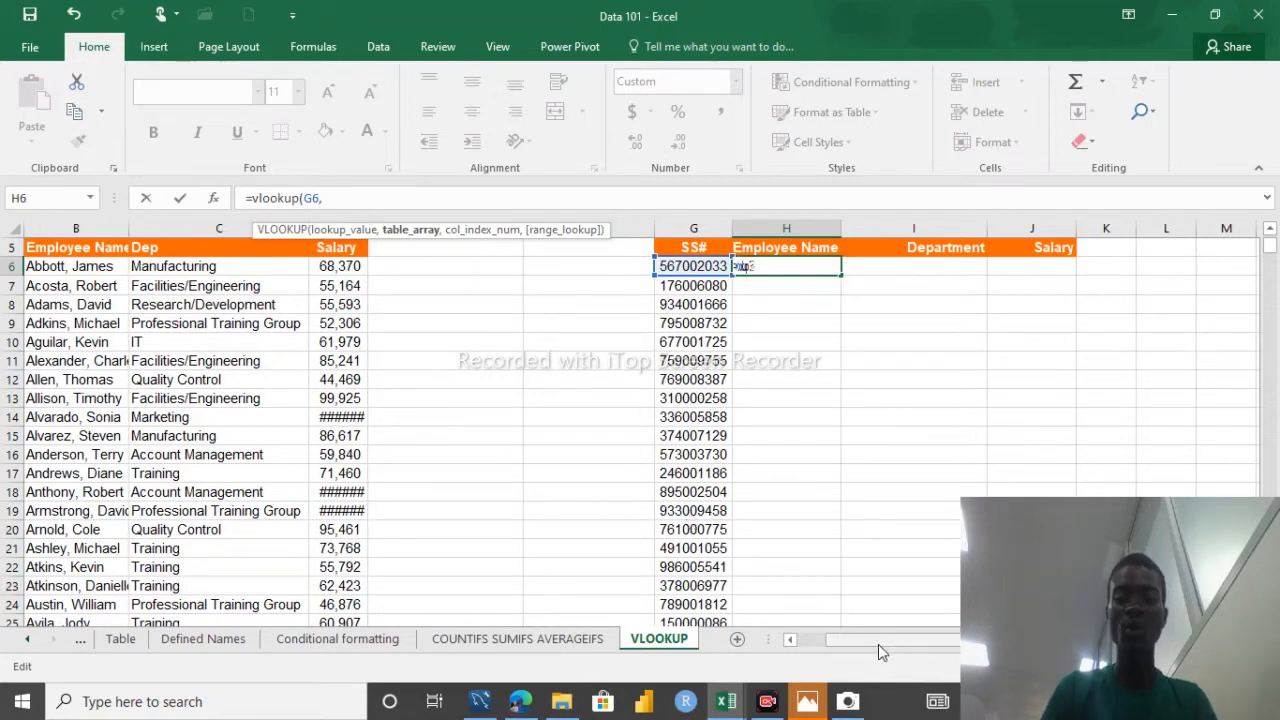
drag(872, 646, 832, 648)
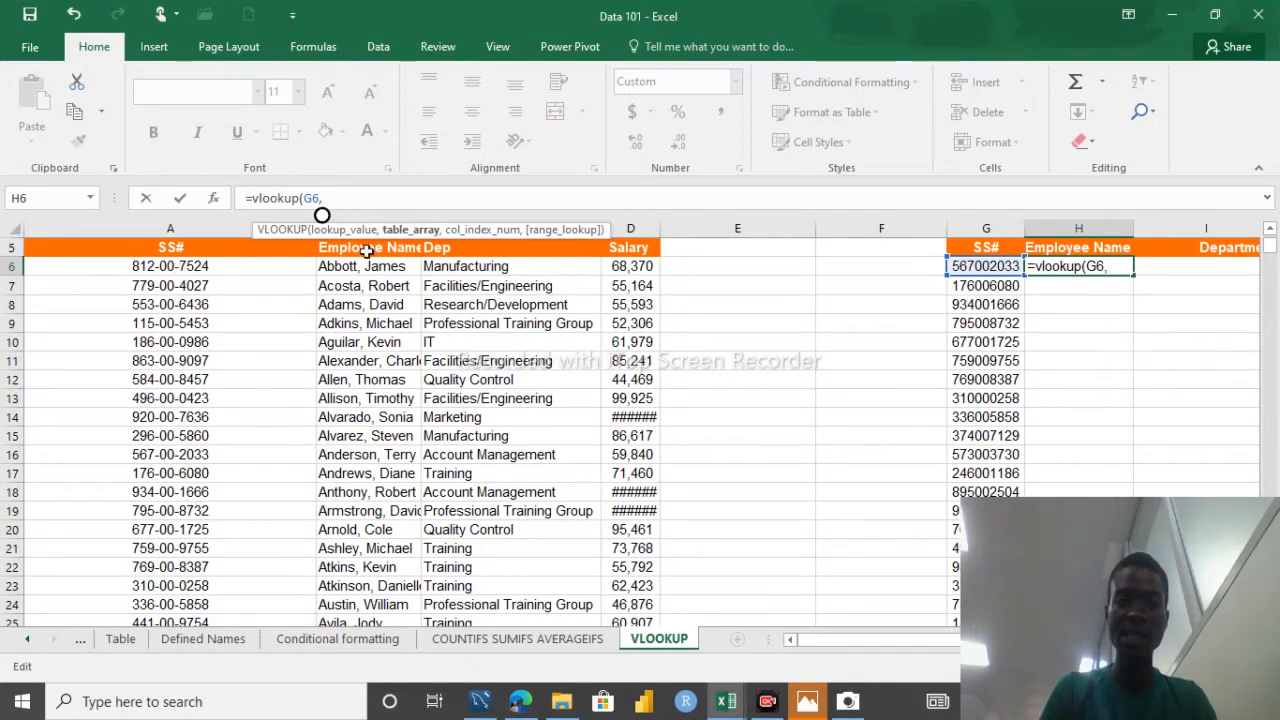
click(136, 250)
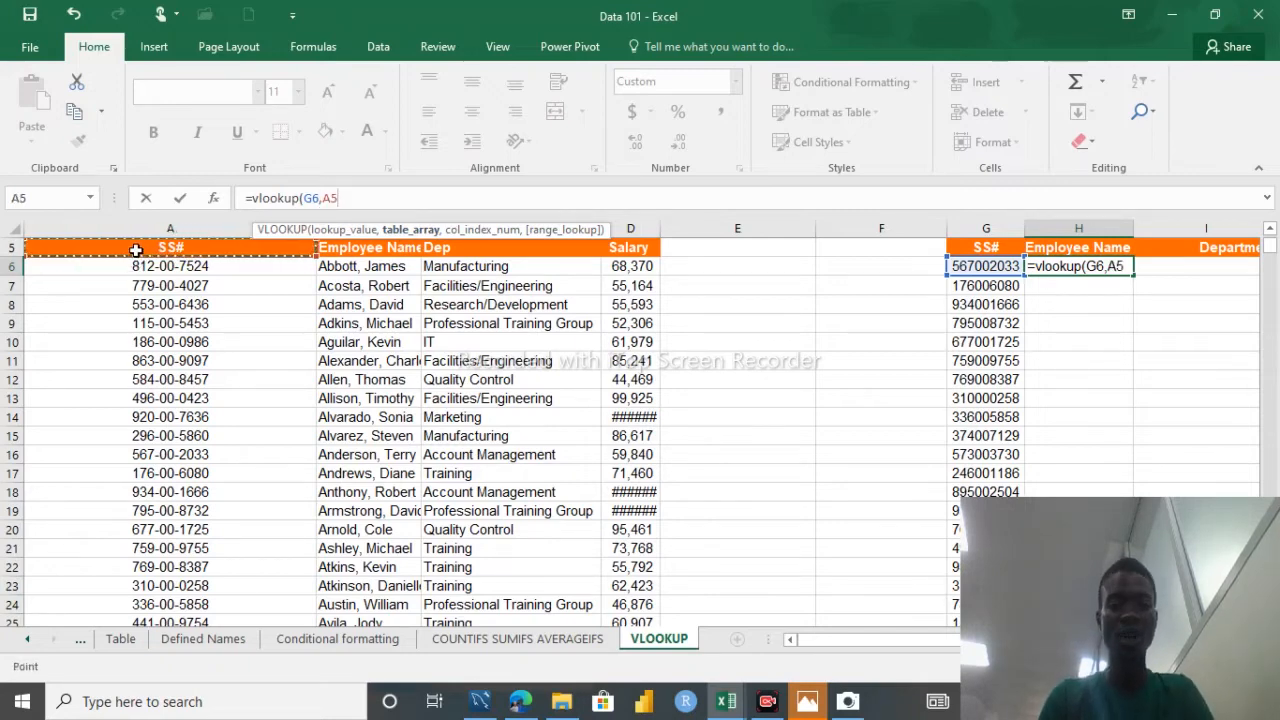
key(ctrl+shift+Right)
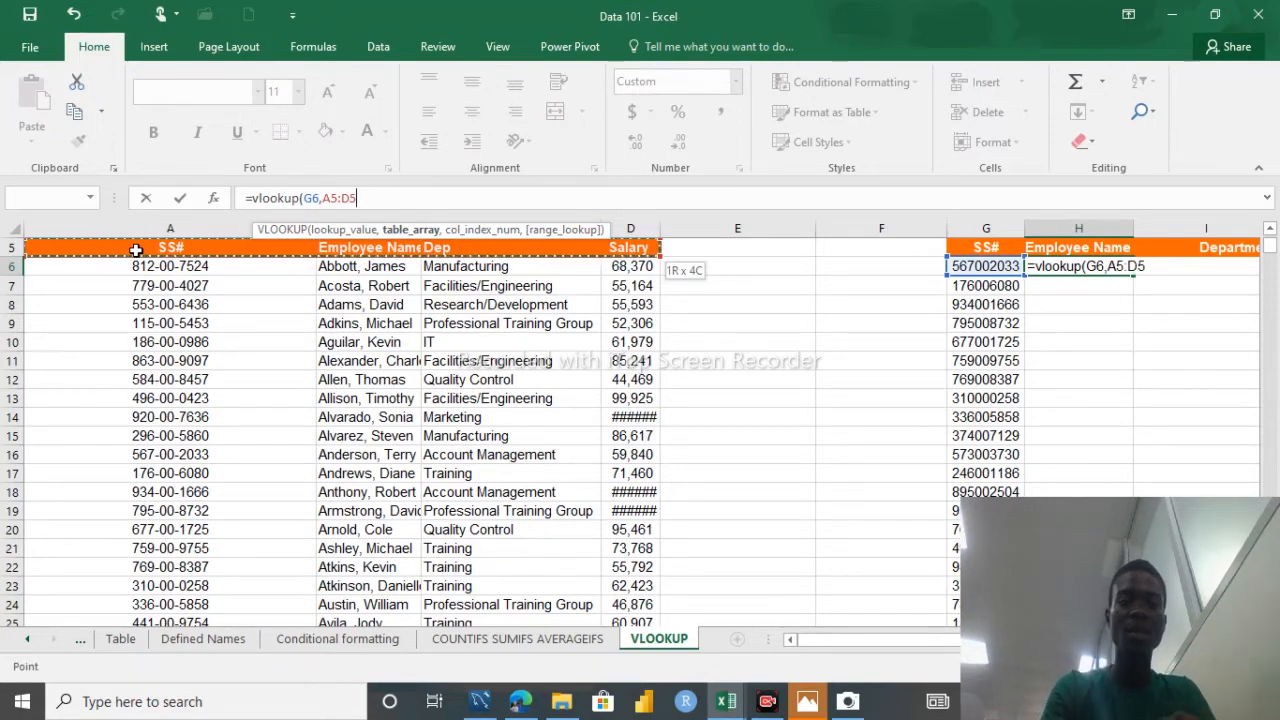
click(136, 250)
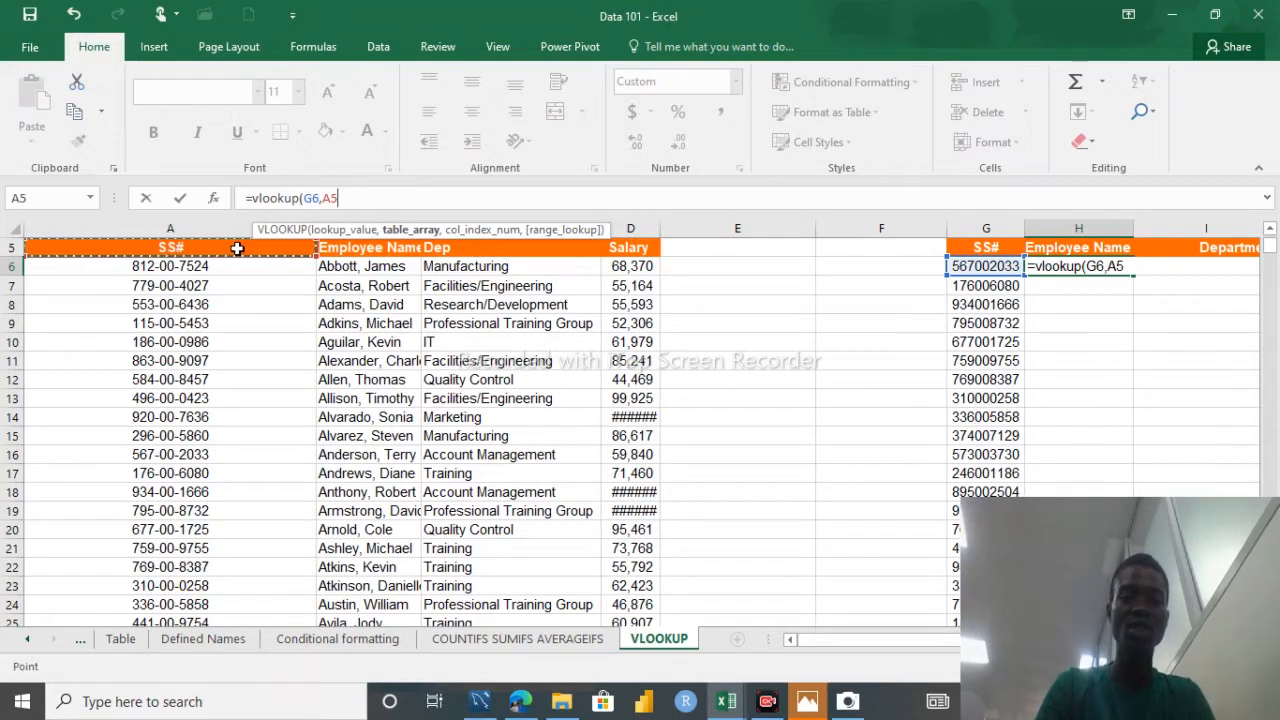
drag(212, 248, 620, 258)
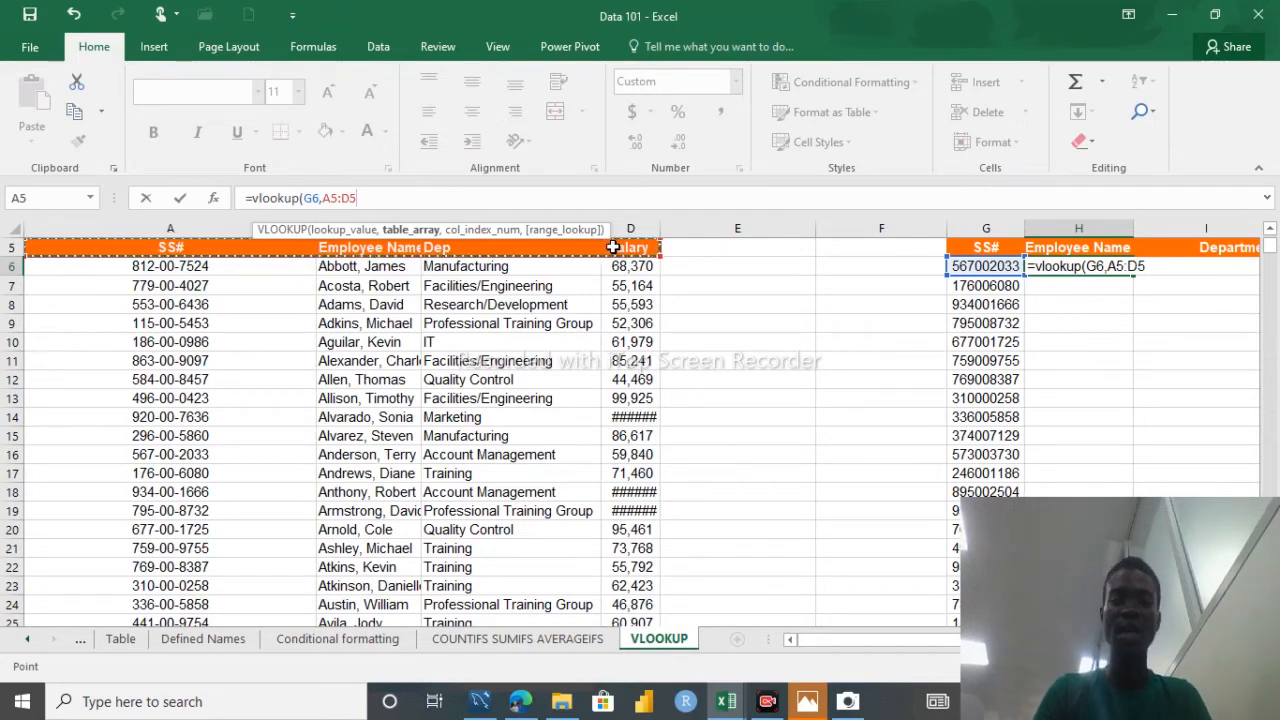
key(BackSpace)
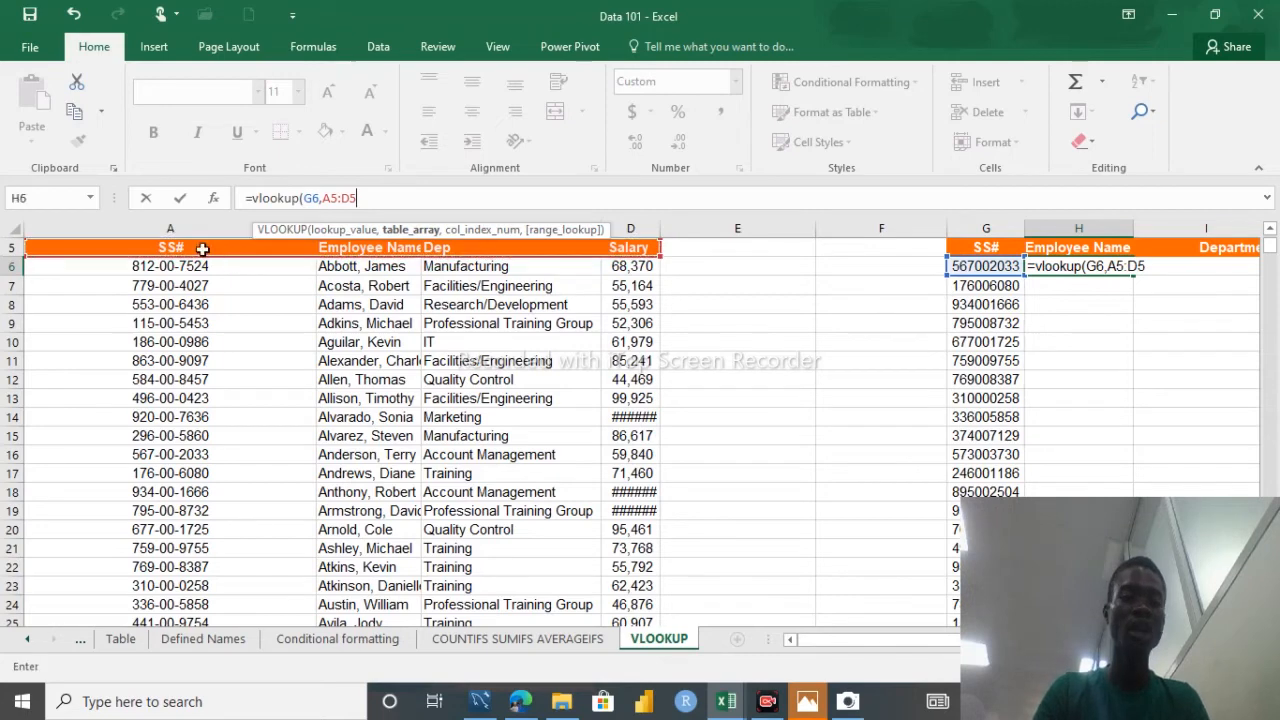
key(Return)
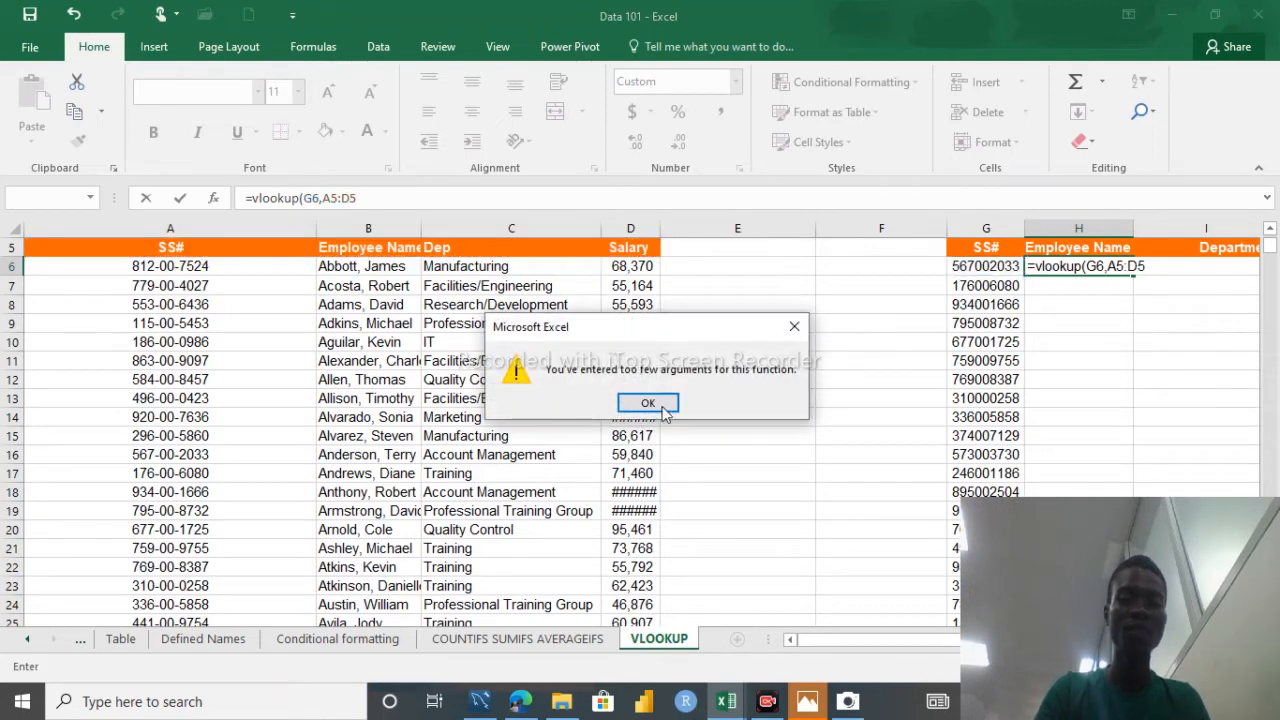
click(648, 408)
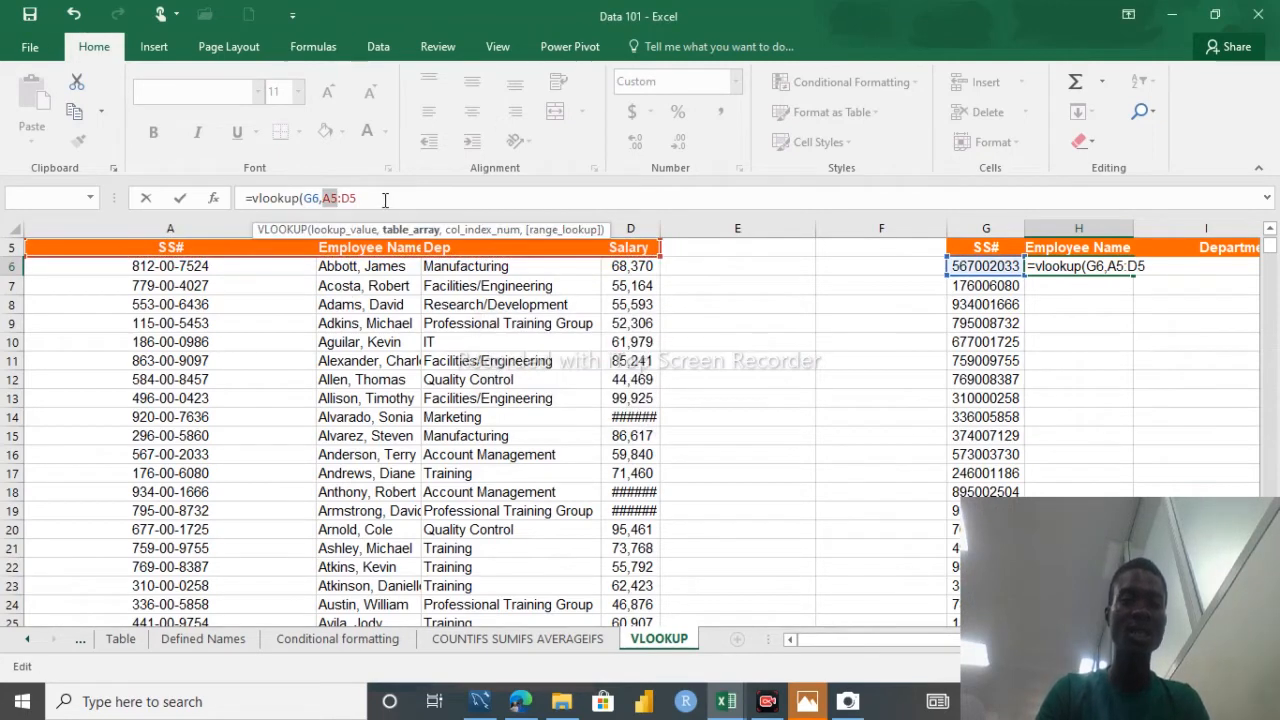
key(BackSpace)
key(BackSpace)
key(BackSpace)
key(BackSpace)
key(BackSpace)
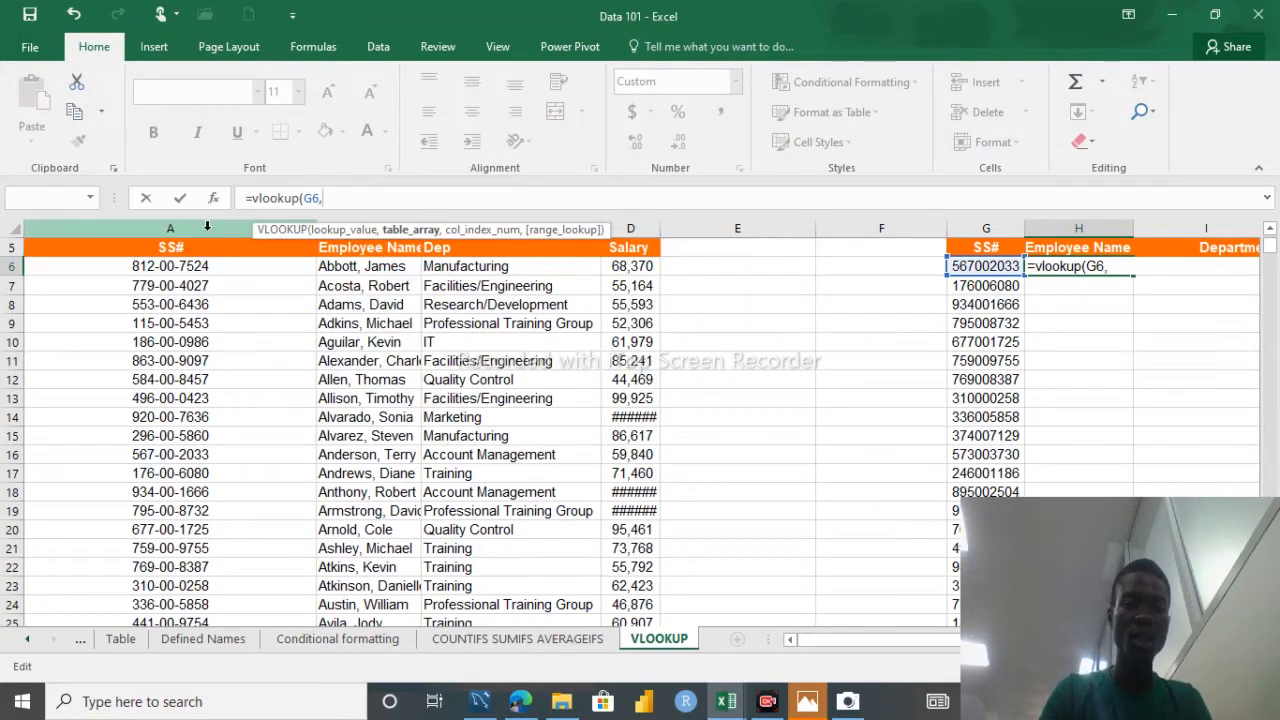
Step: Set the employee table A5:D746 as the table array of the VLOOKUP formula in H6
click(183, 247)
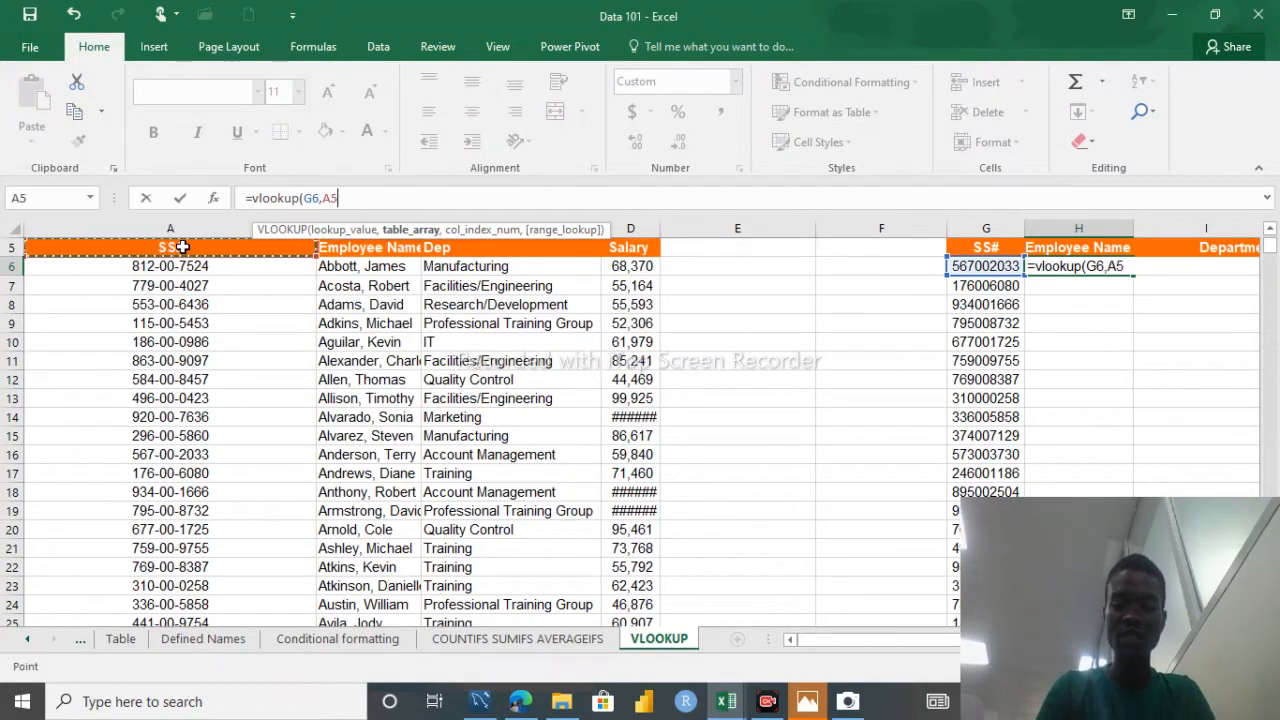
key(ctrl+shift+Right)
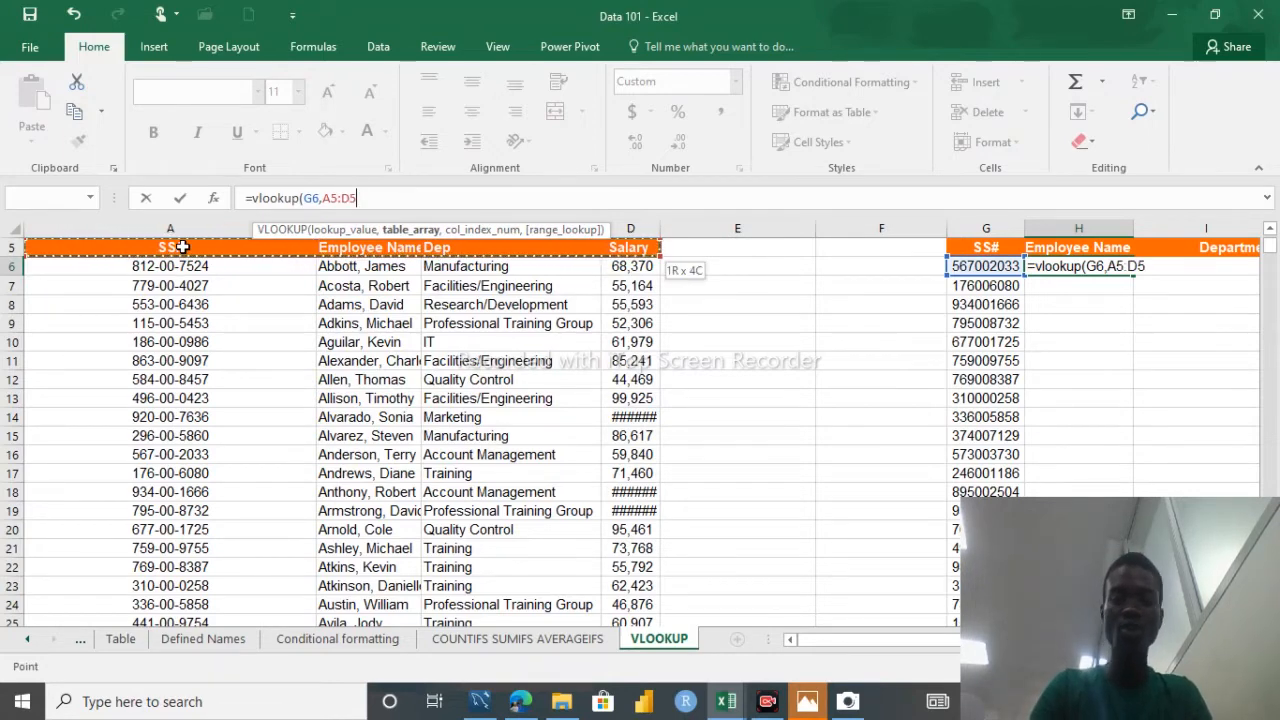
key(ctrl+shift+Down)
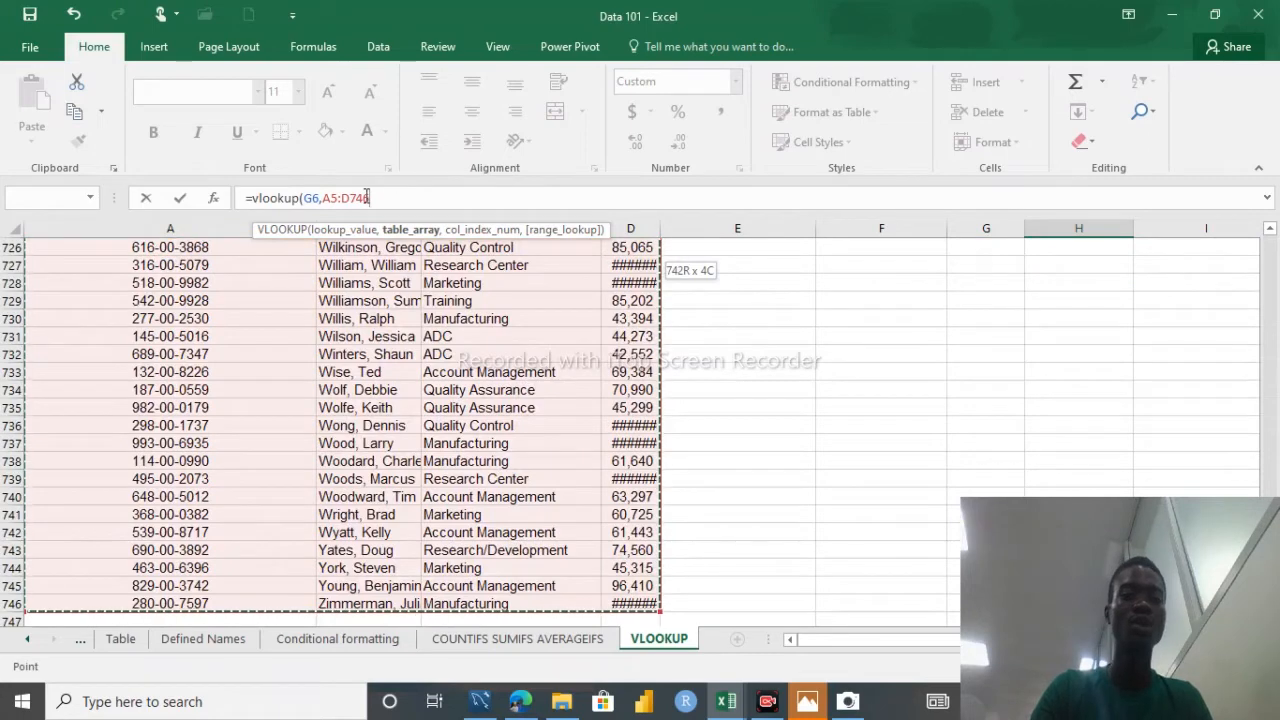
text(,)
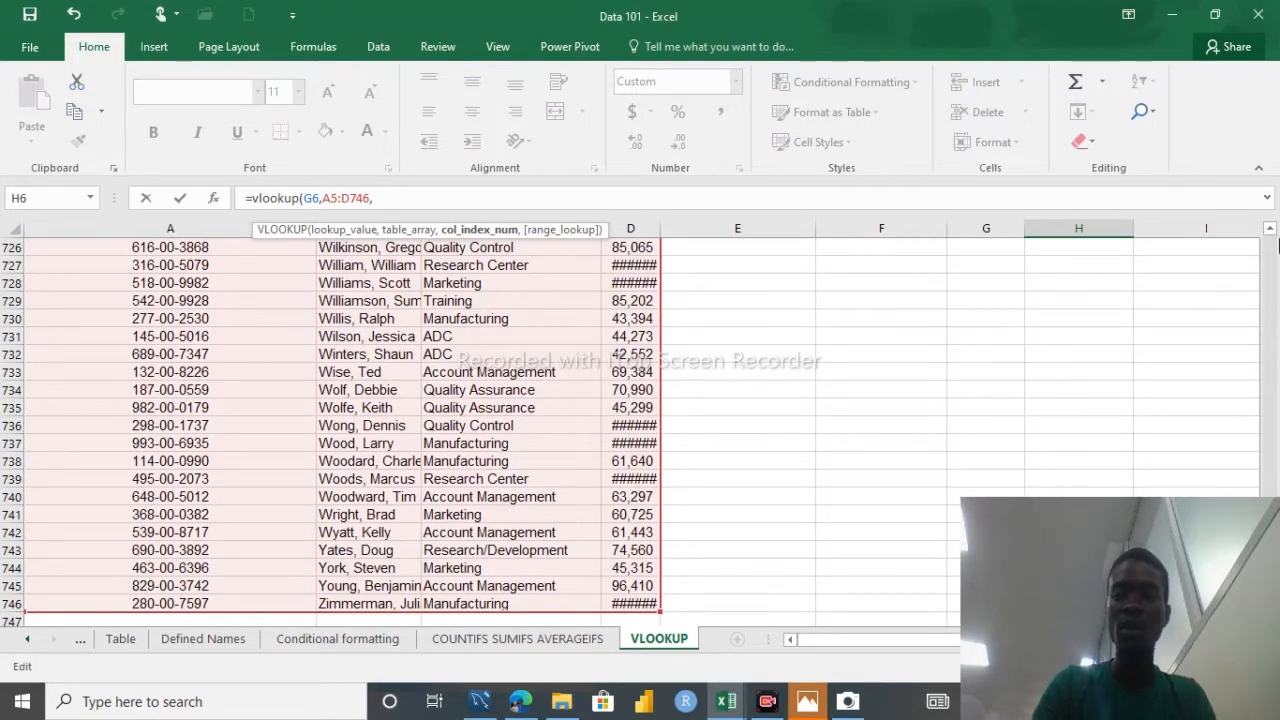
Step: Complete the VLOOKUP formula in H6 with column index 2 and FALSE for an exact match
click(1269, 230)
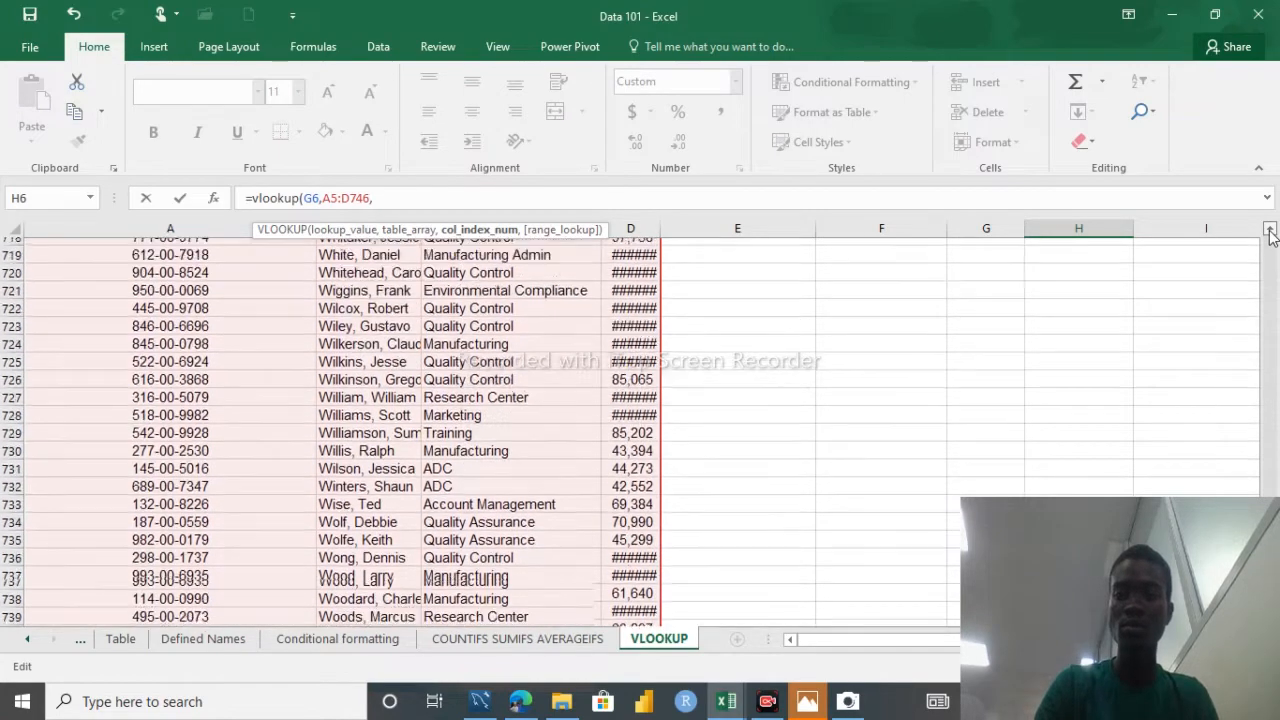
click(1270, 314)
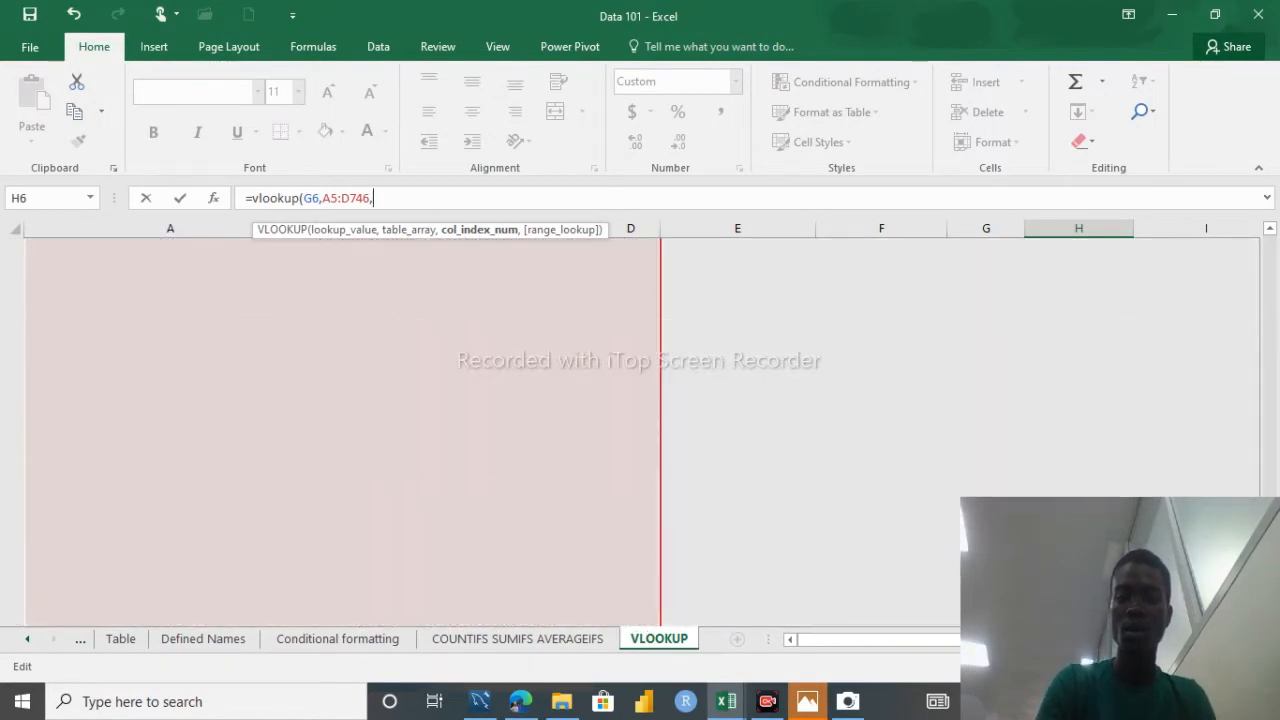
mouse_move(1275, 266)
mouse_down()
mouse_move(1268, 450)
mouse_move(1271, 242)
mouse_up()
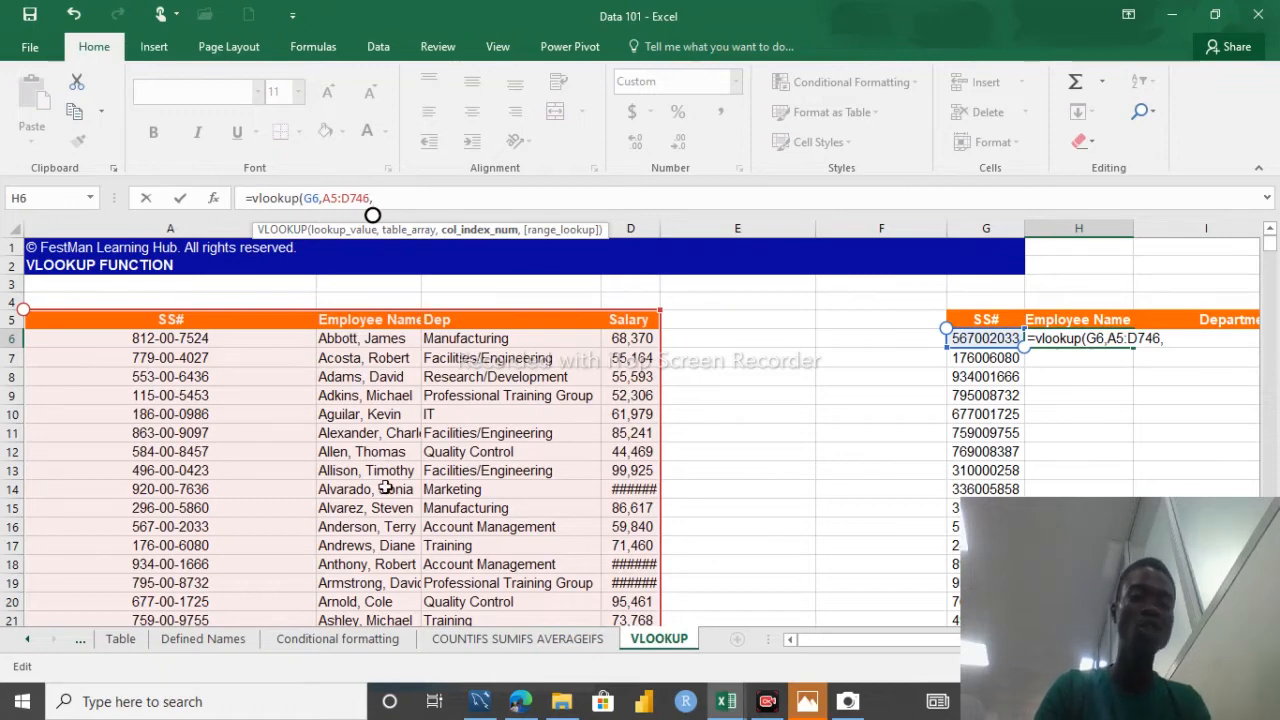
text(2)
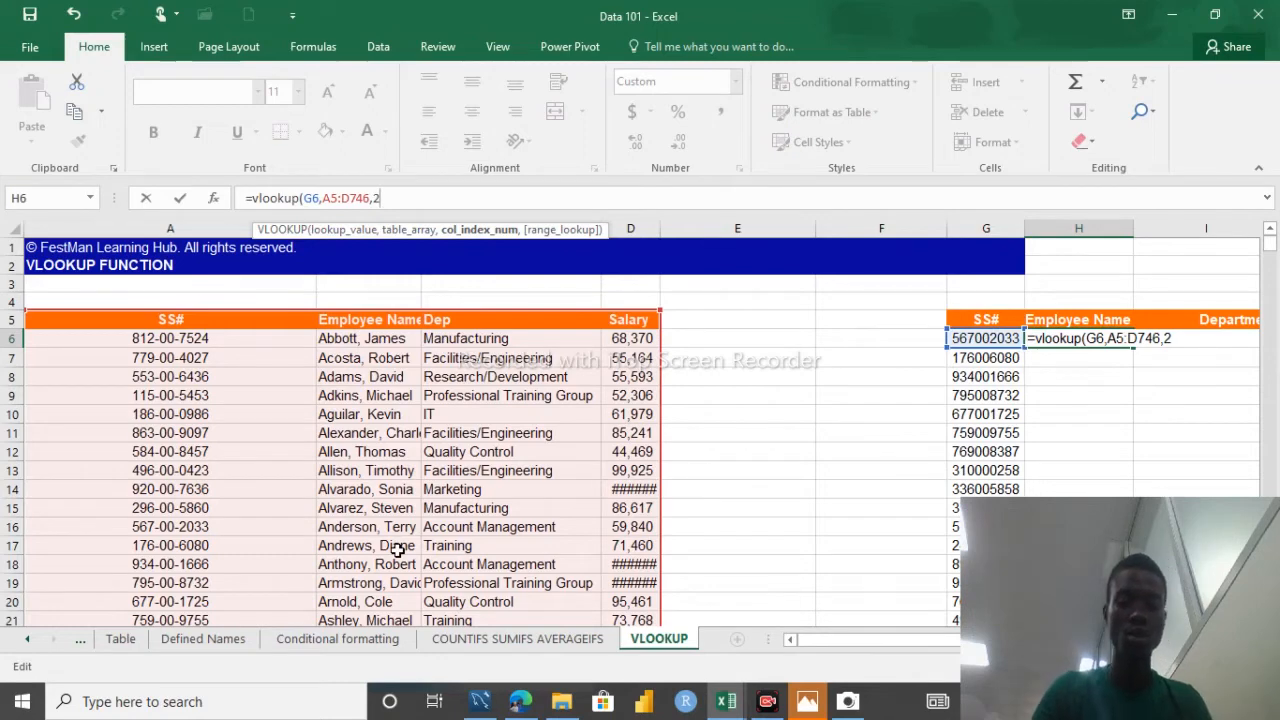
text(,)
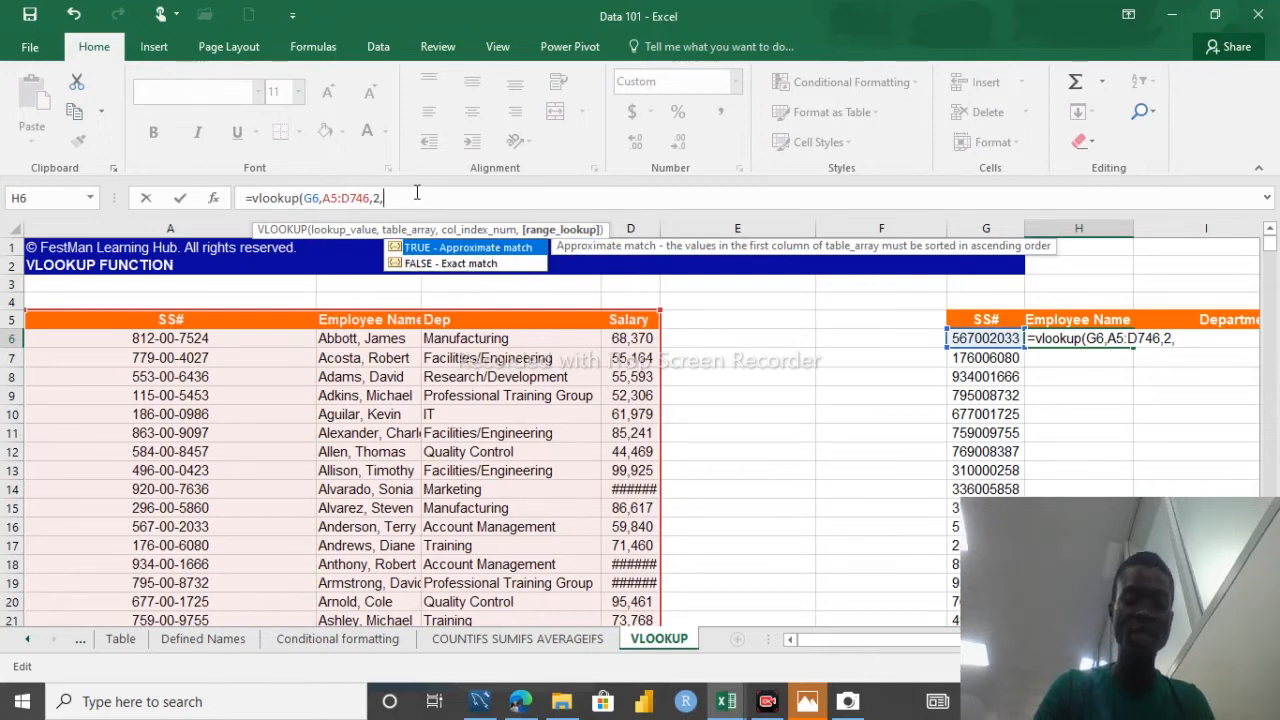
text(fl)
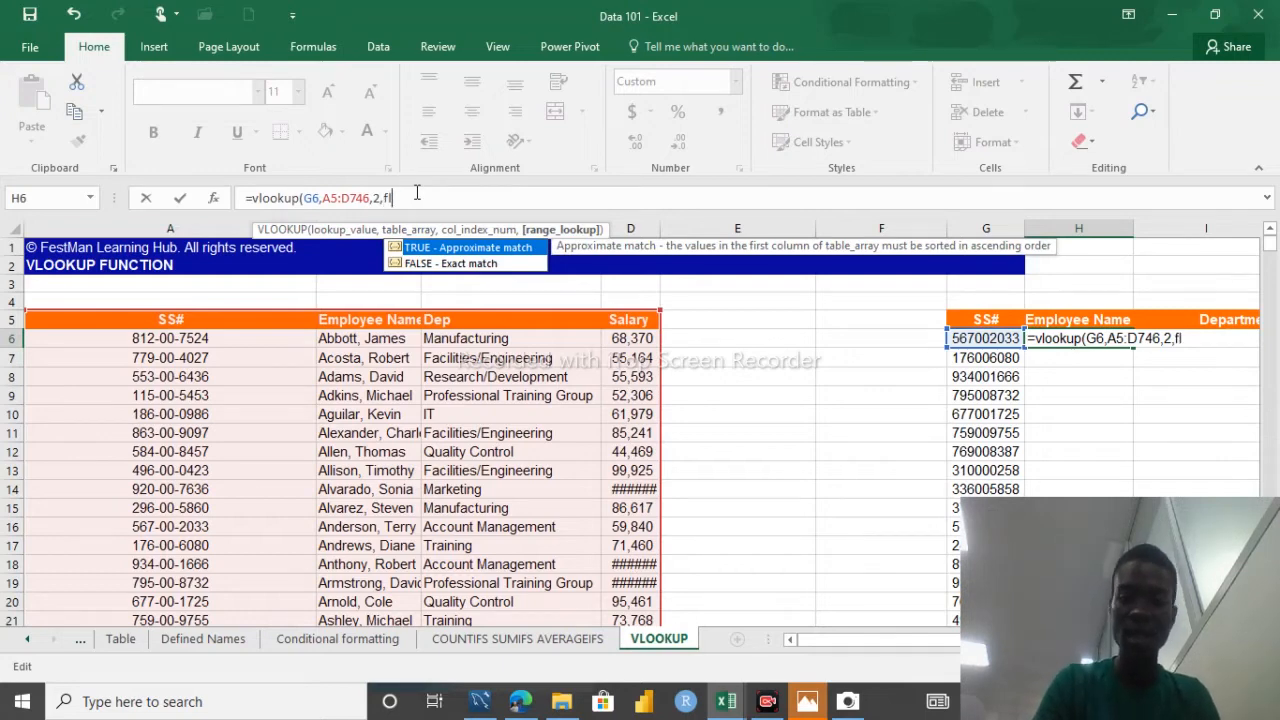
key(BackSpace)
text(alse)
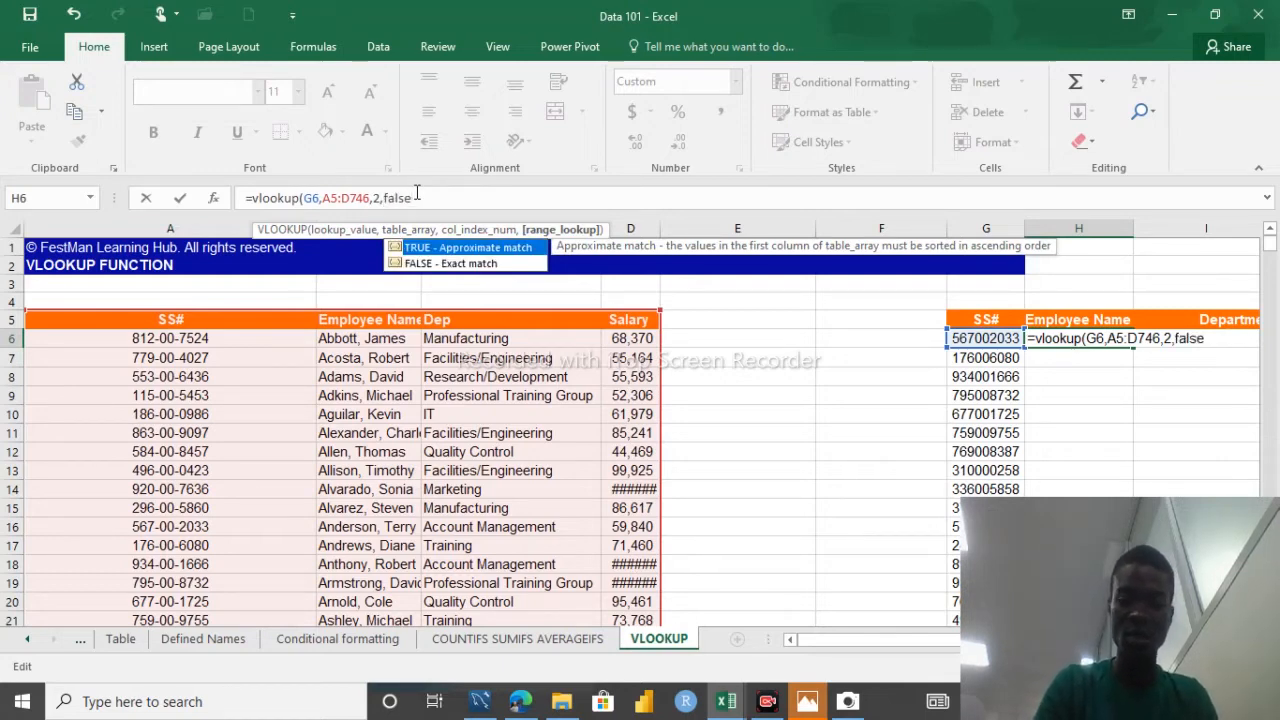
text())
key(Return)
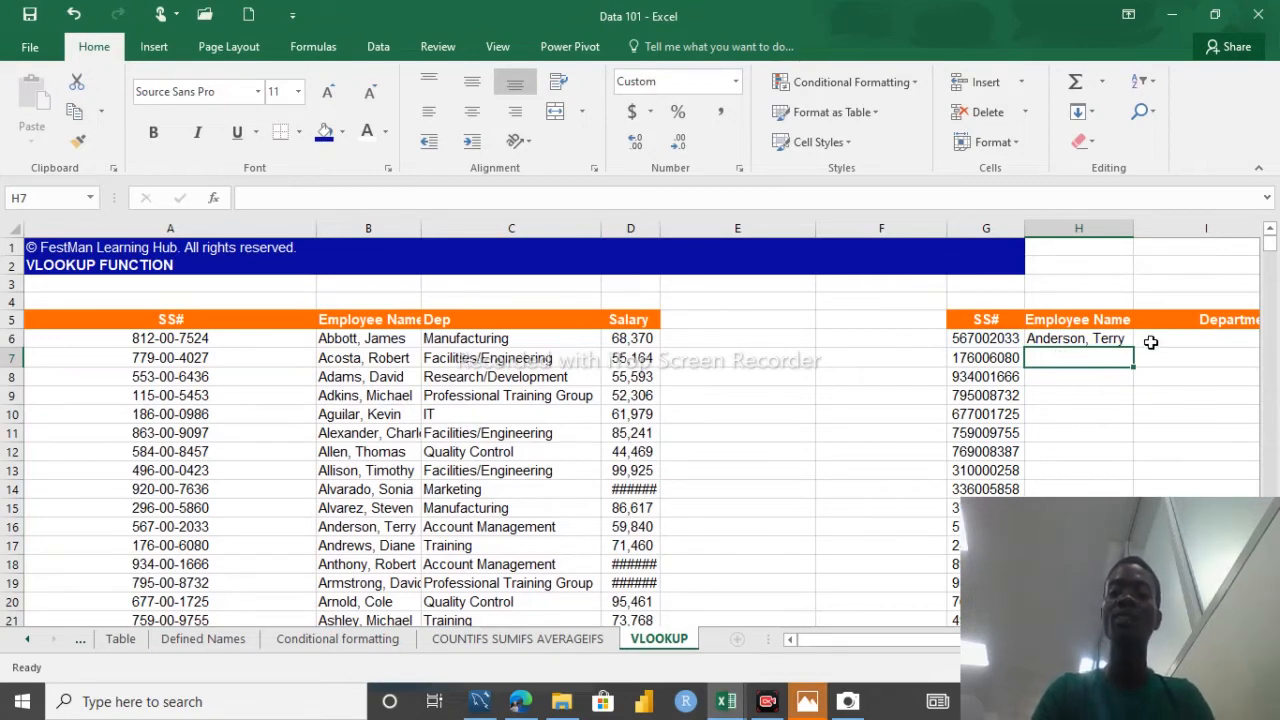
Step: Clear the VLOOKUP formula from the Employee Name cell H6
click(1098, 339)
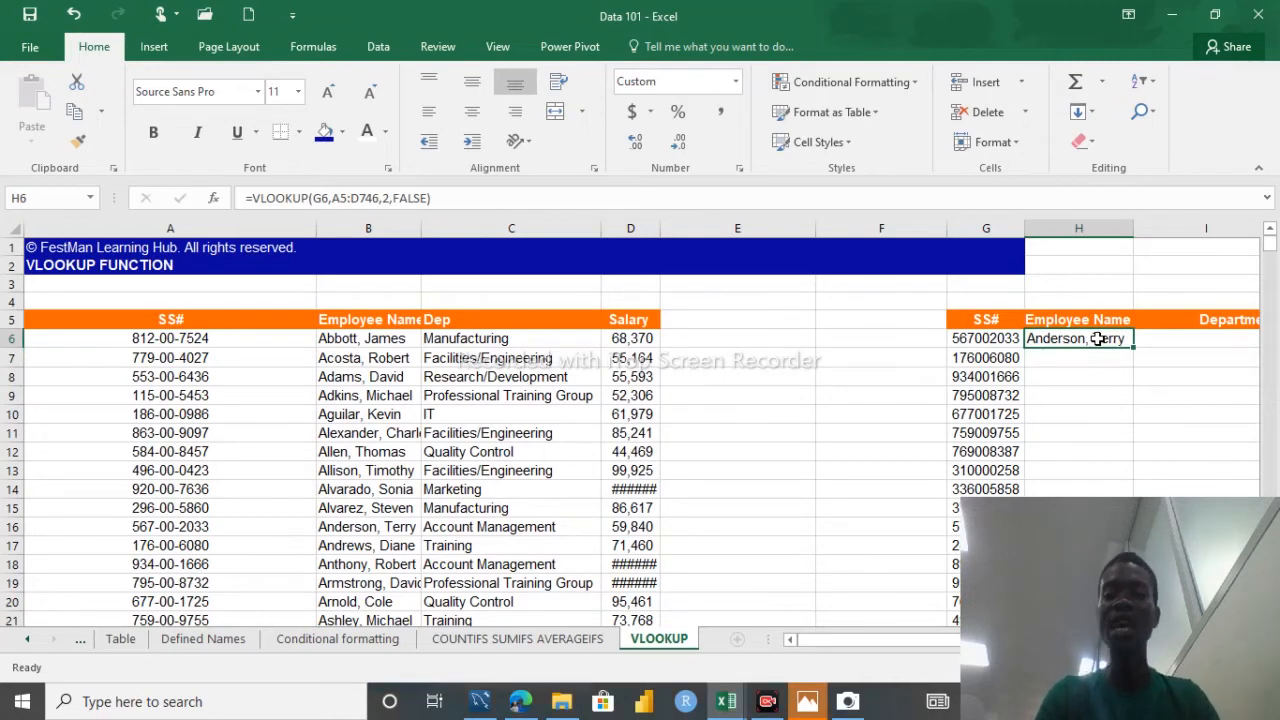
key(BackSpace)
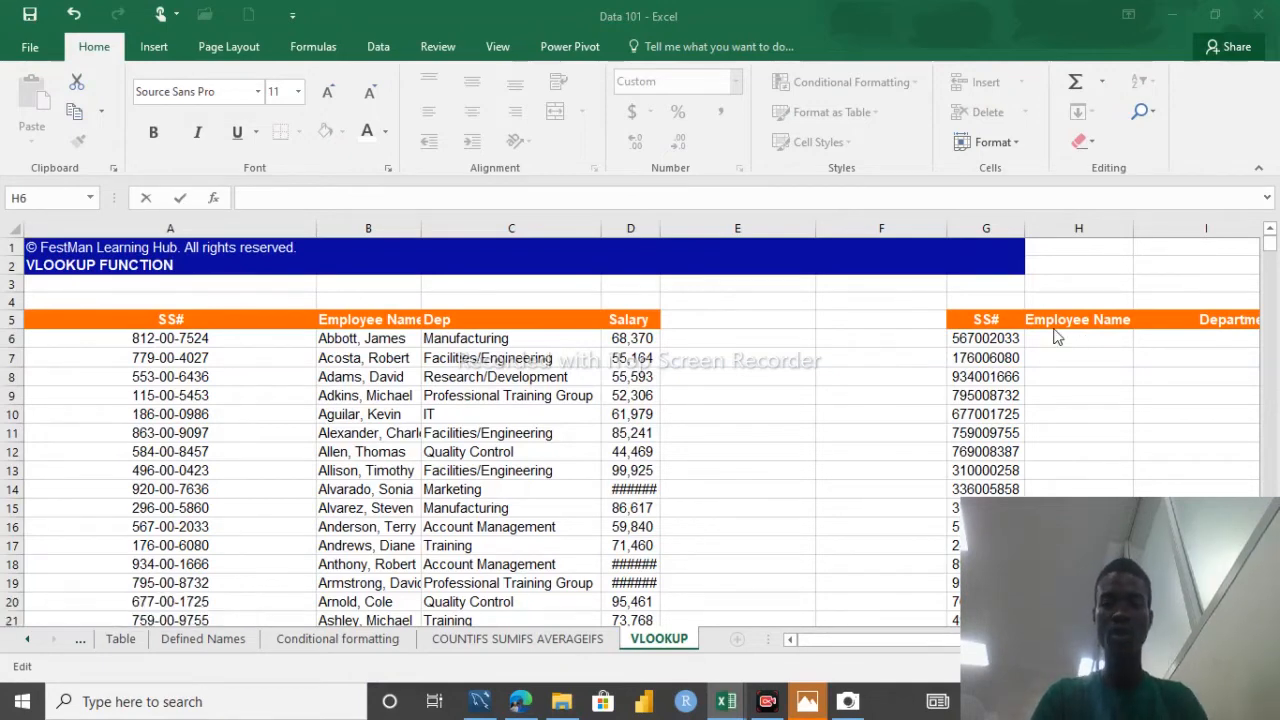
Step: Begin a VLOOKUP formula in I6 for the Department, with the SS# entry in G6 as its lookup value
click(1155, 338)
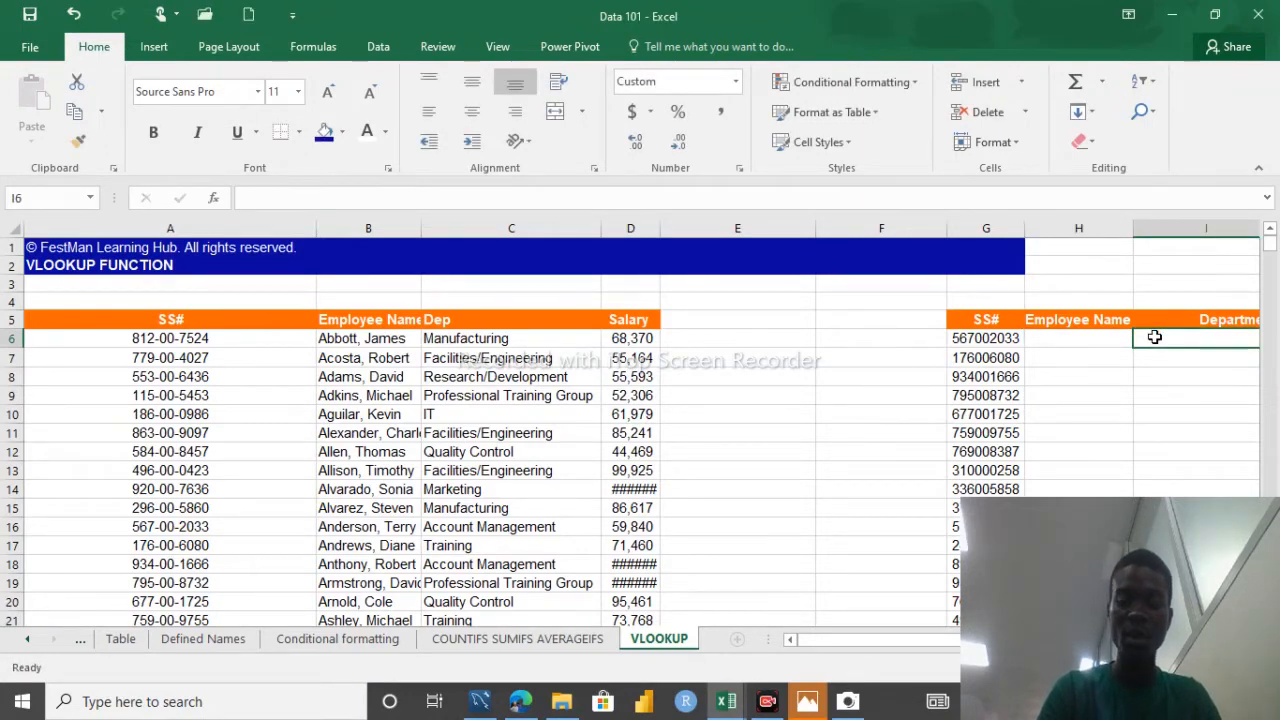
text(=vlo)
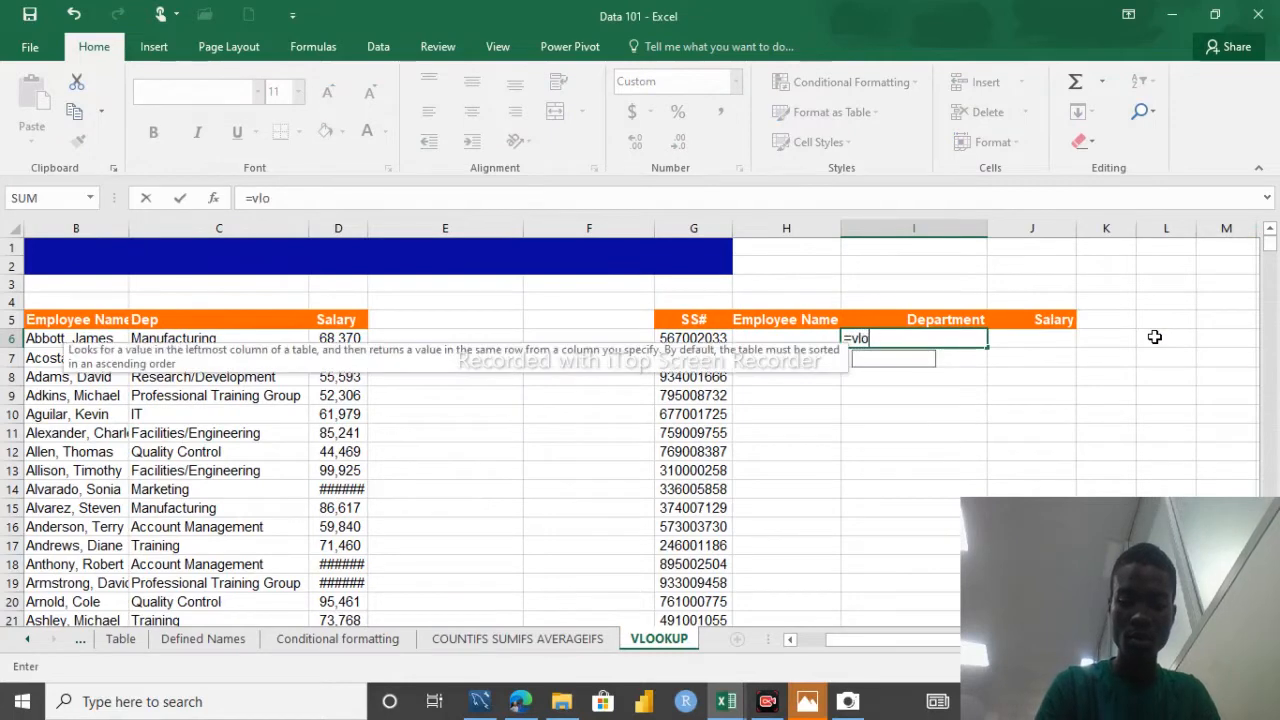
text(okup()
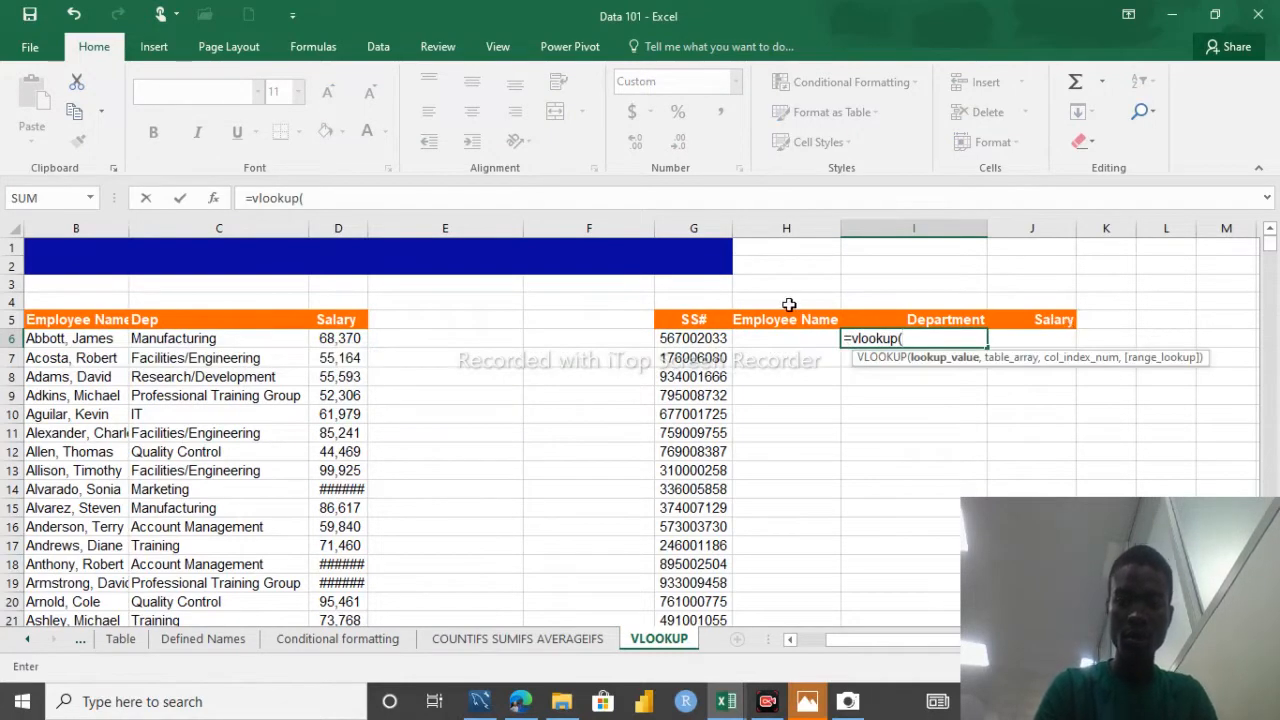
click(700, 338)
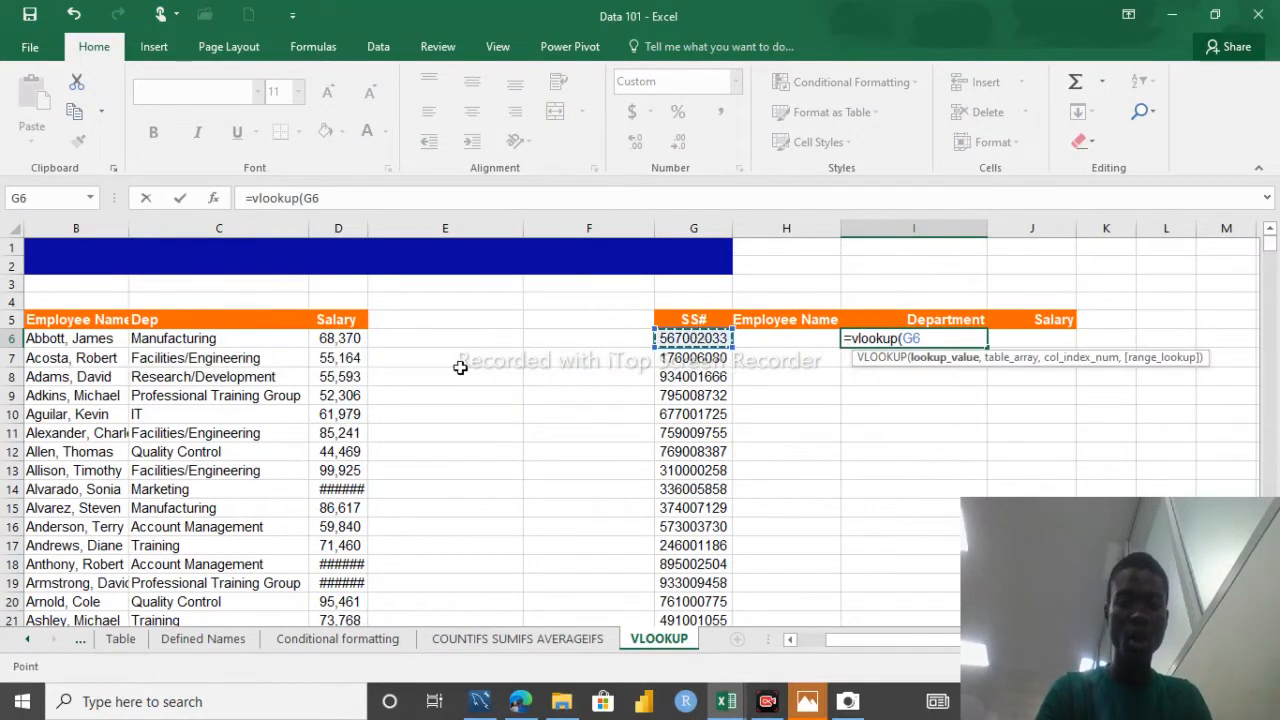
click(57, 320)
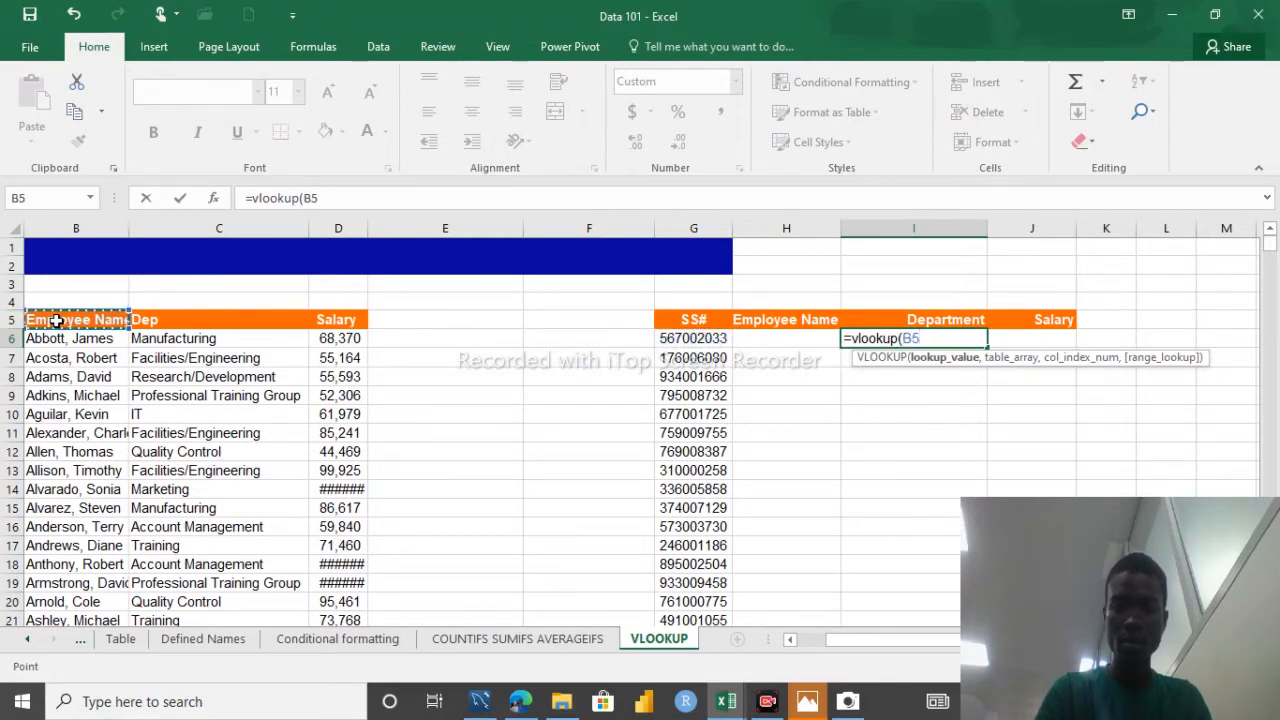
click(670, 337)
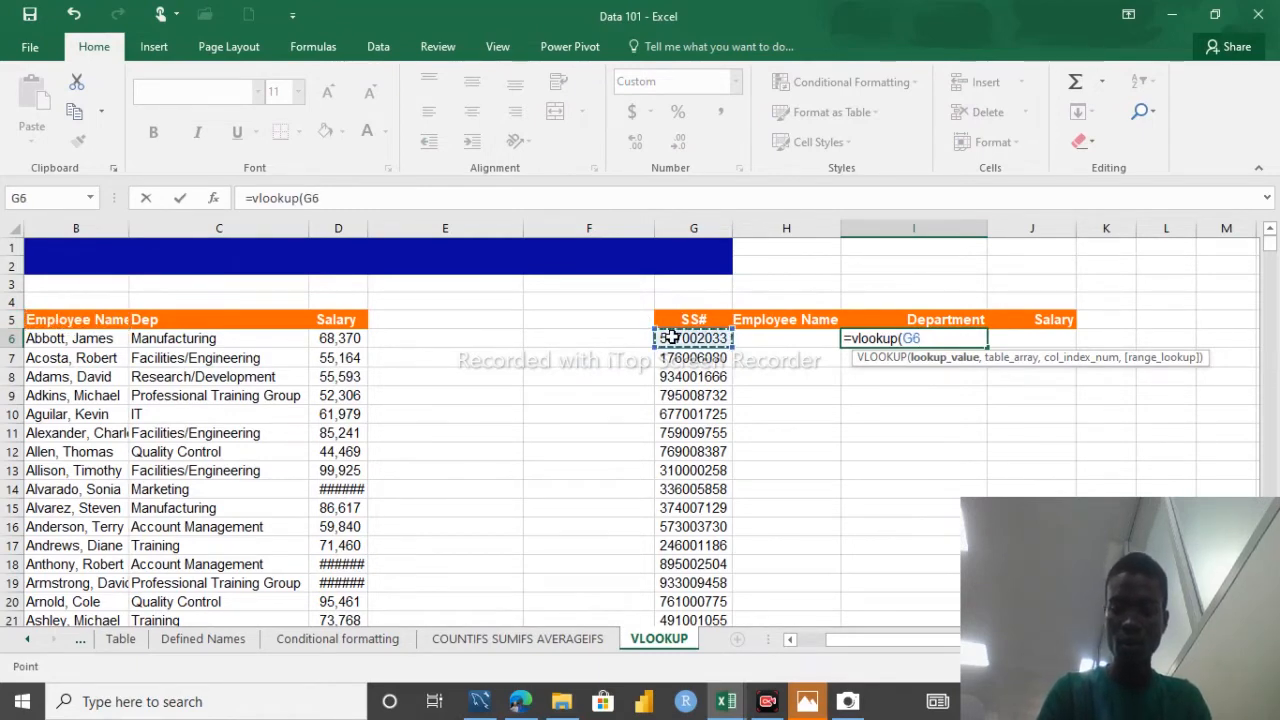
text(,)
Step: Set the employee table A5:D746 as the table array of the VLOOKUP formula in I6
click(343, 337)
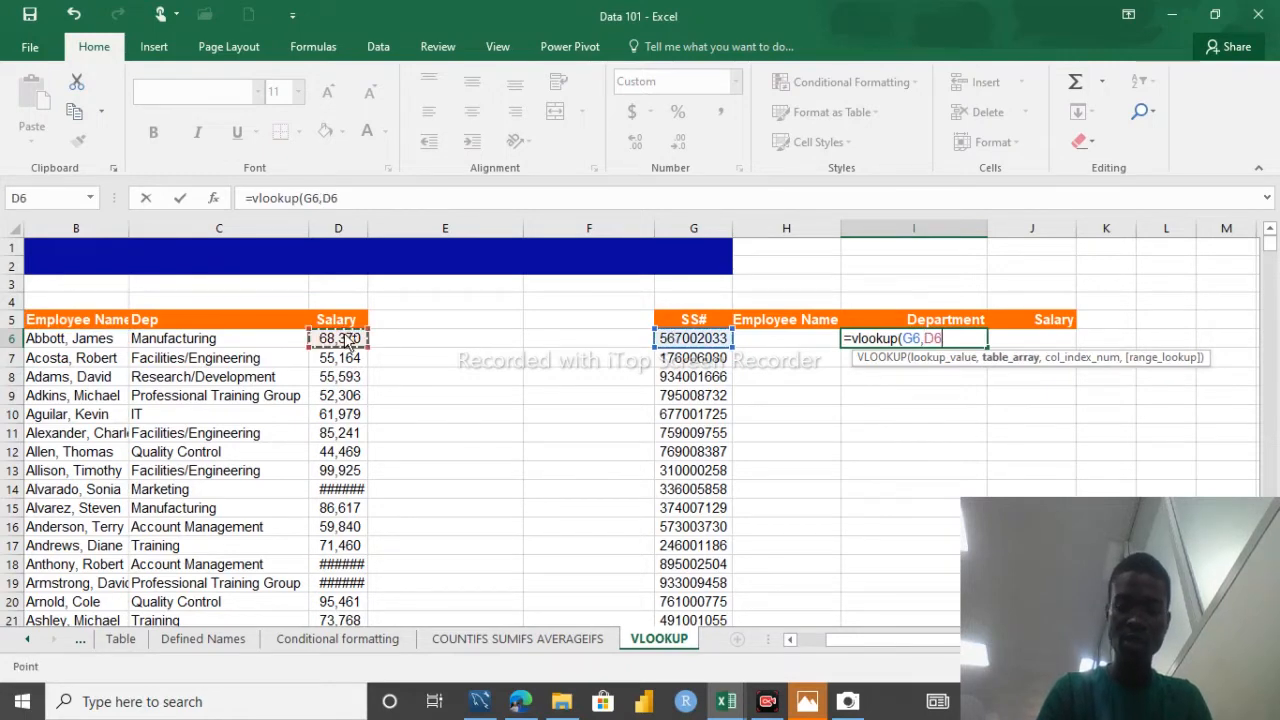
key(Left)
key(Left)
key(Left)
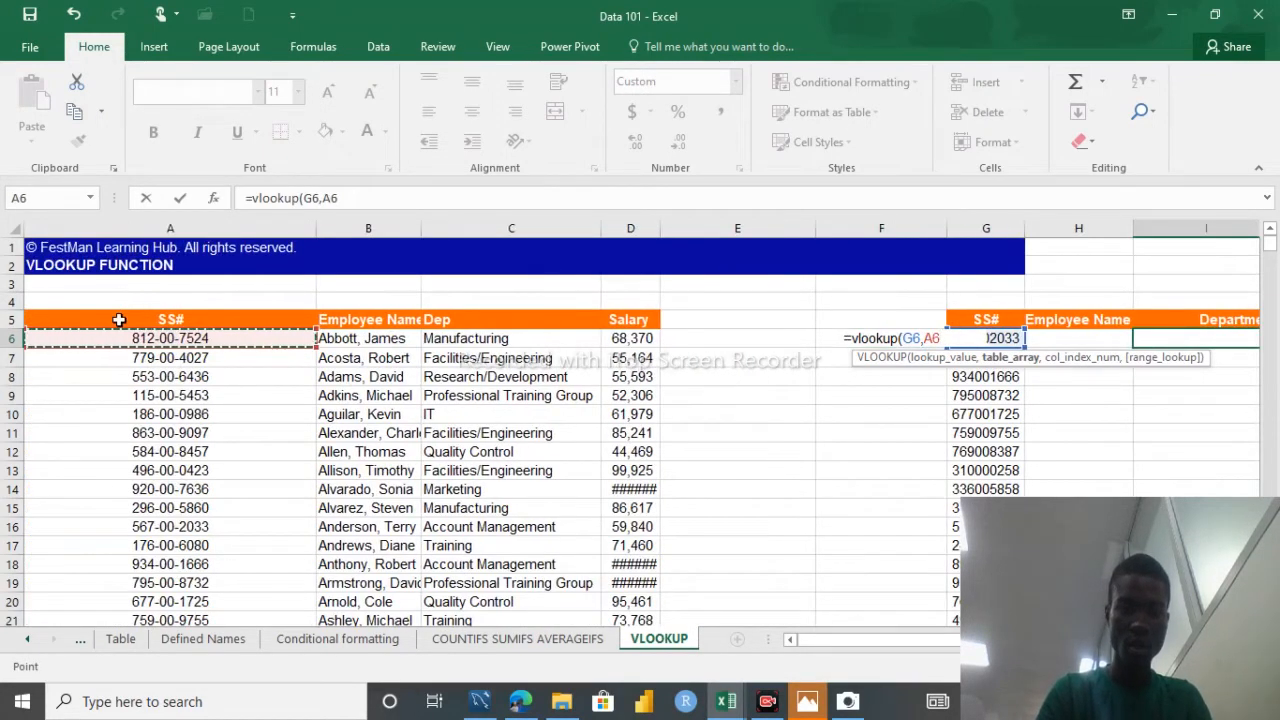
click(118, 320)
key(ctrl+shift+Right)
key(ctrl+shift+Down)
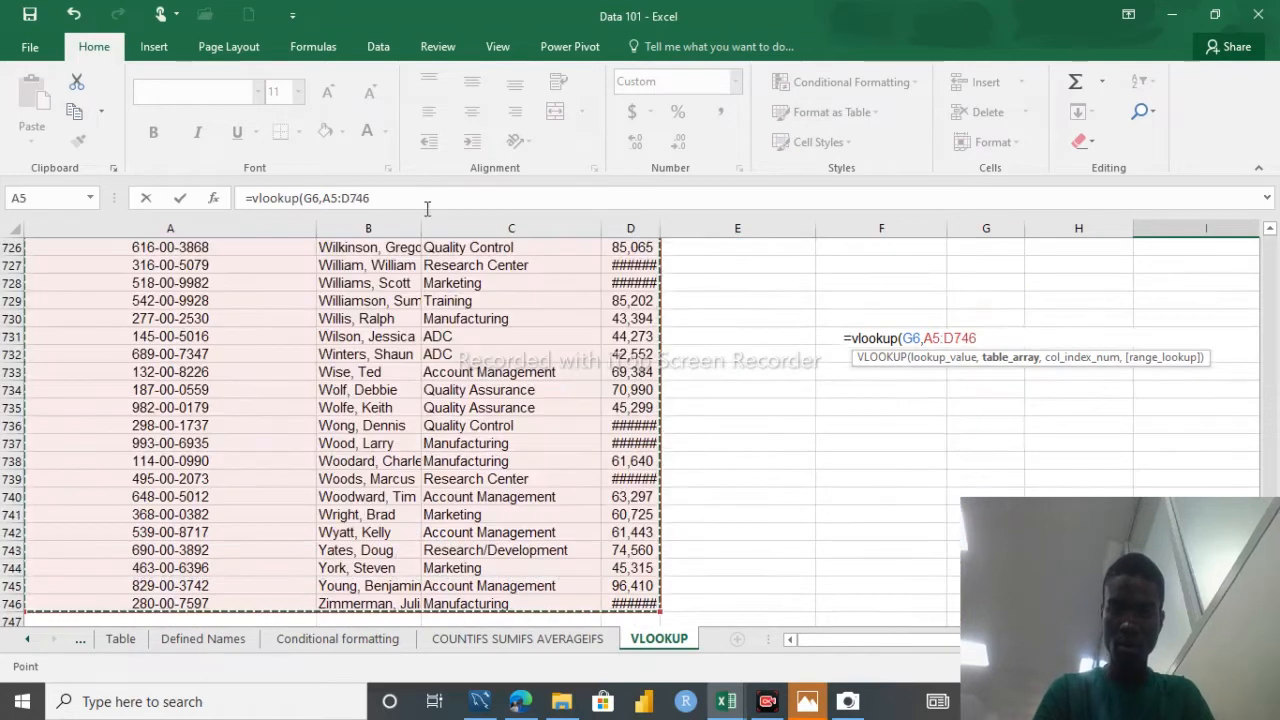
click(421, 200)
text(,)
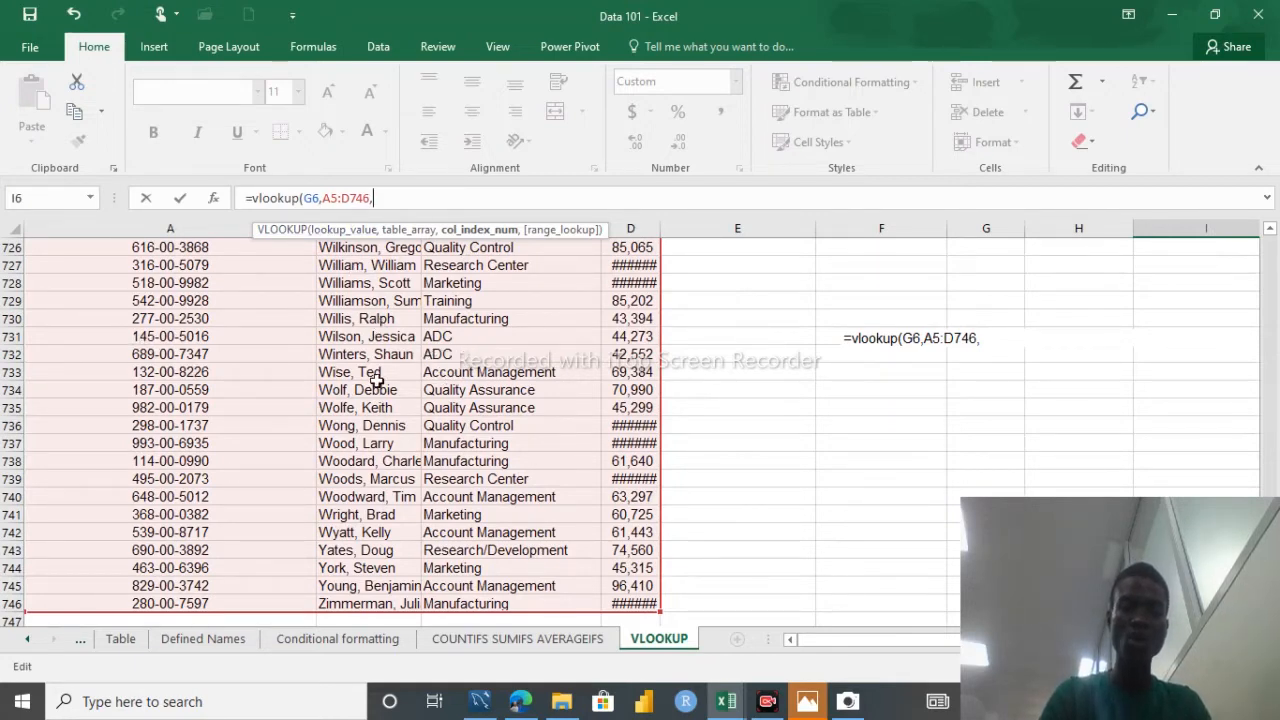
Step: Complete the VLOOKUP formula in I6 with column index 3 and FALSE for an exact match
text(3)
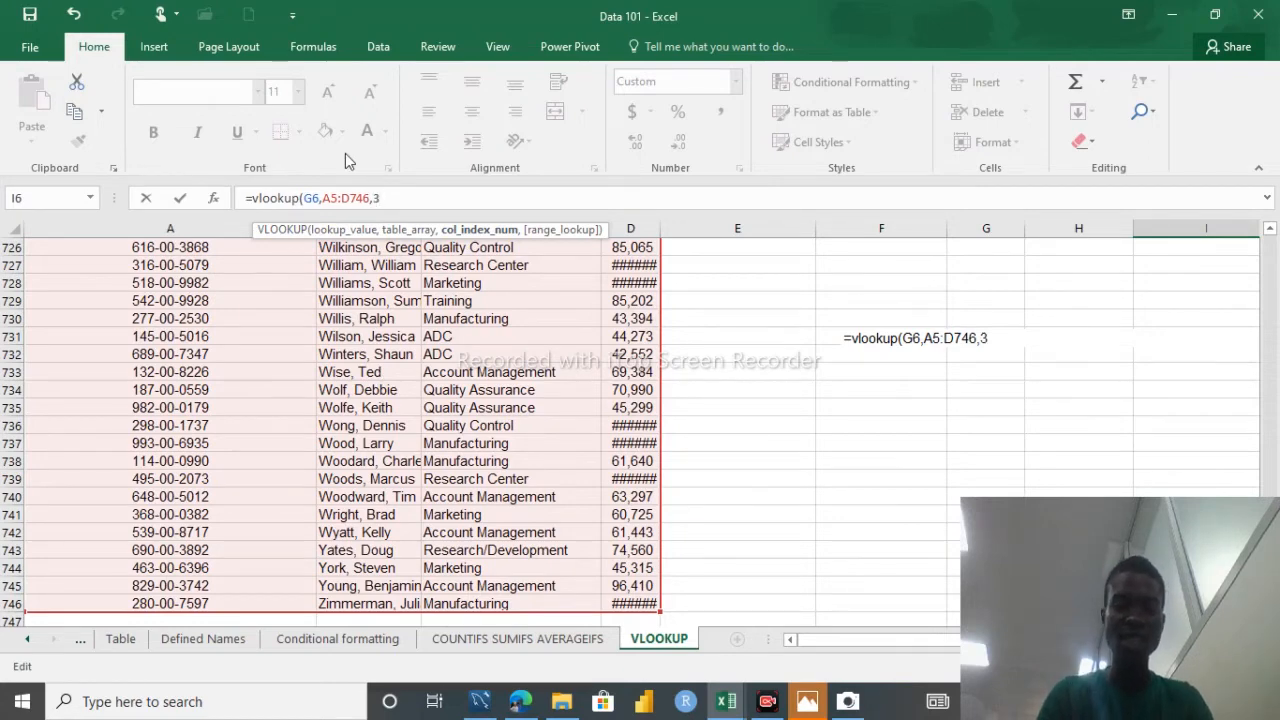
text(,fal)
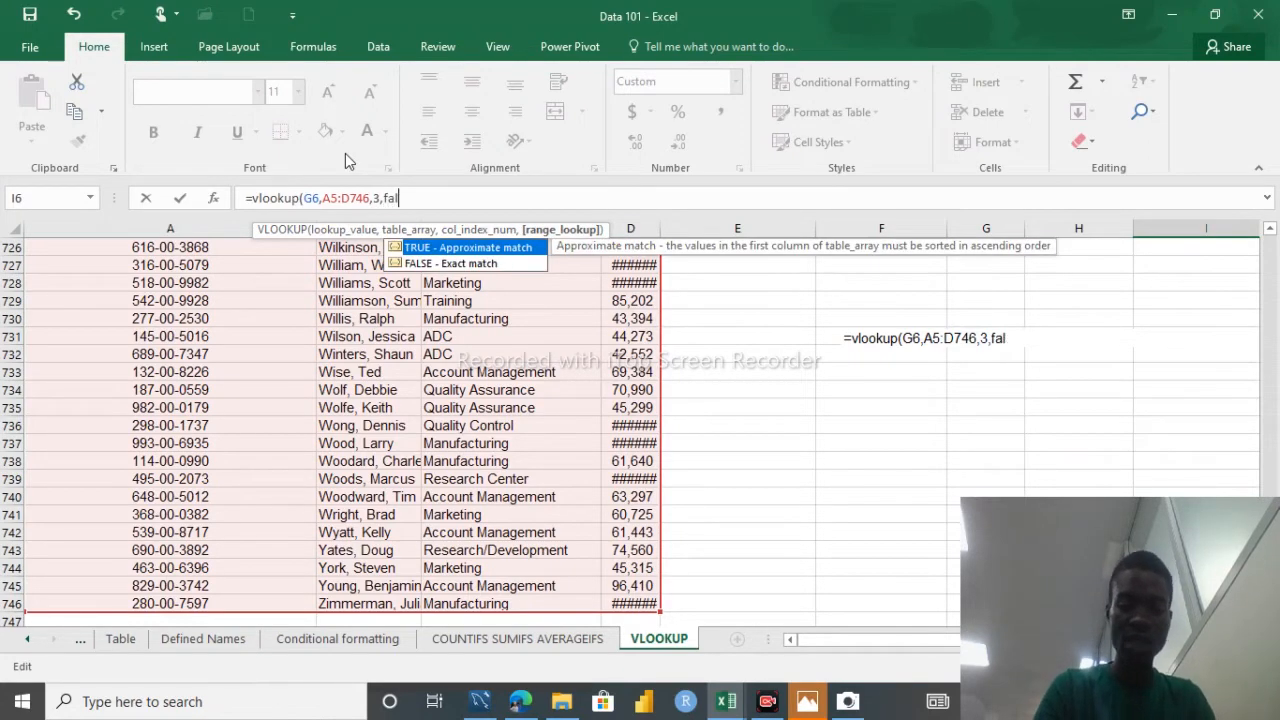
text(se))
key(Return)
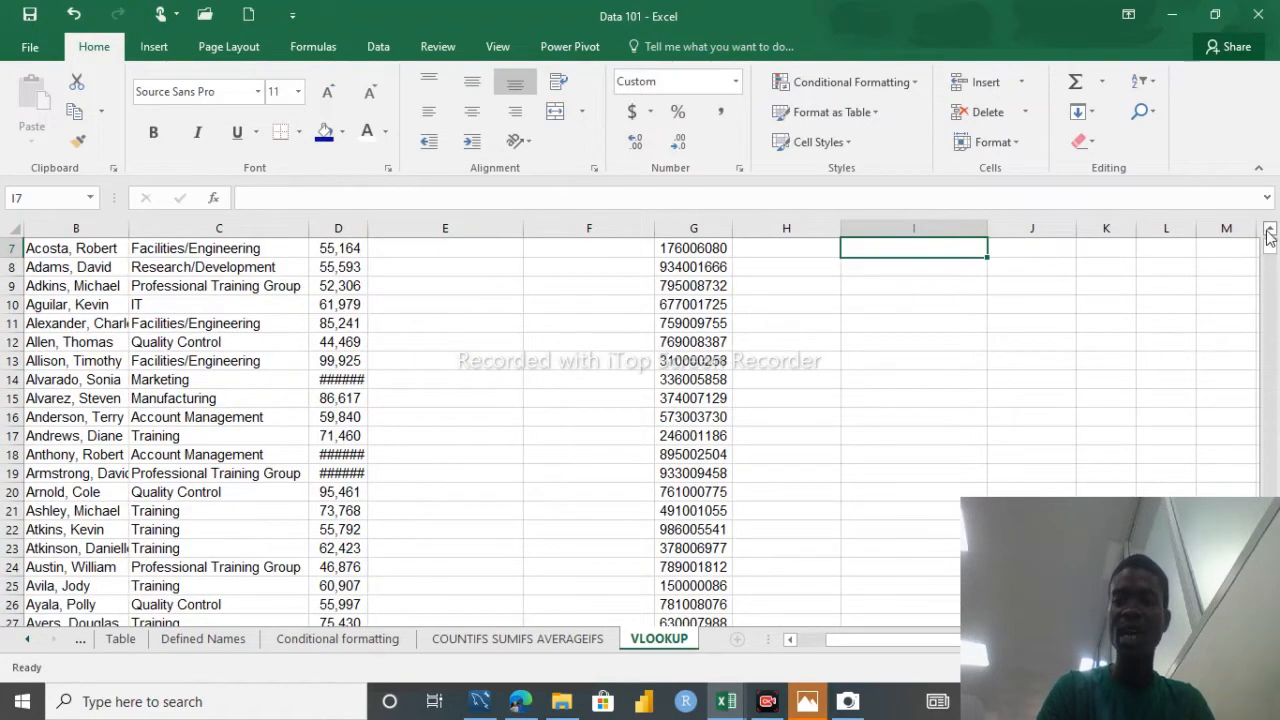
Step: Clear the VLOOKUP formula from the Department cell I6
scroll(1088, 262, up, 2)
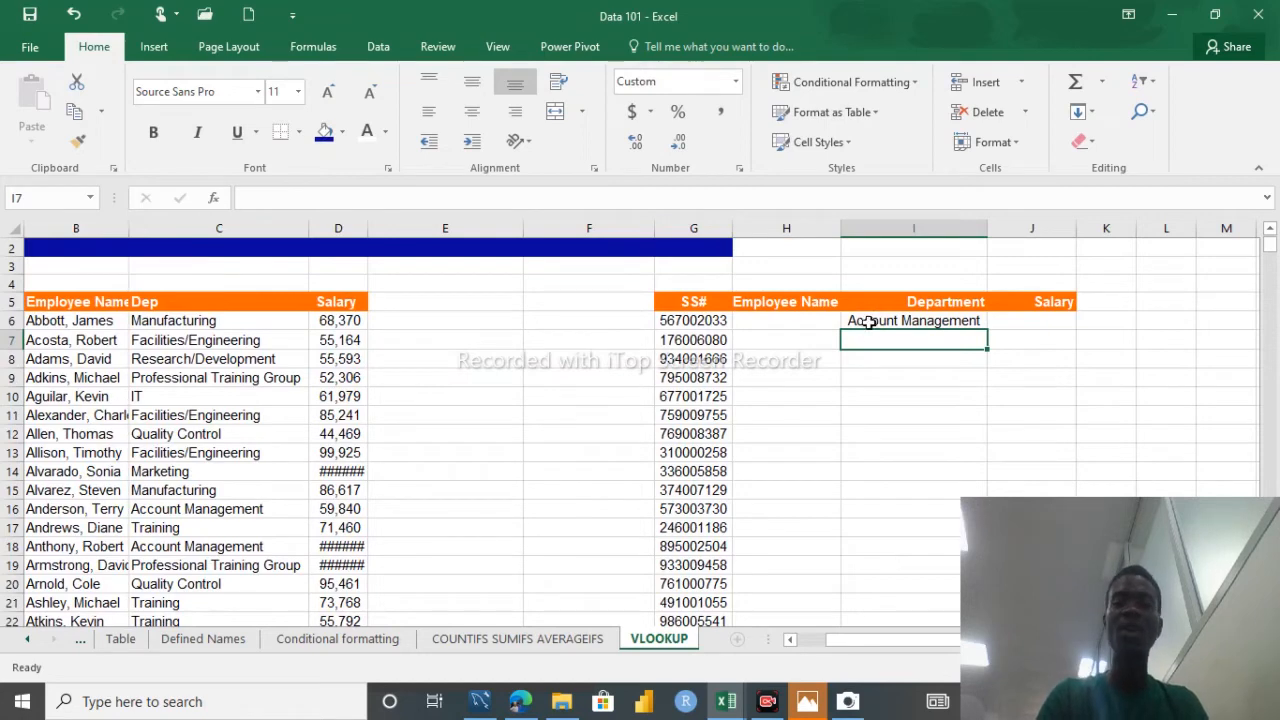
click(868, 320)
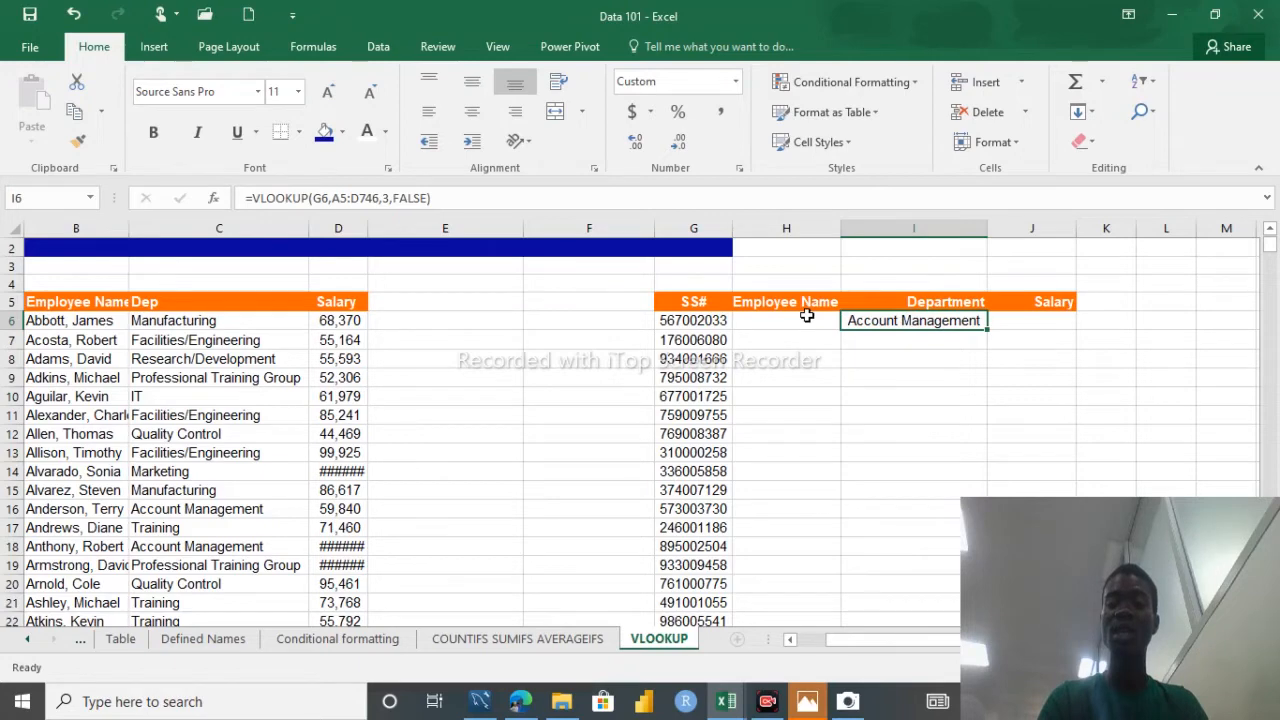
key(Delete)
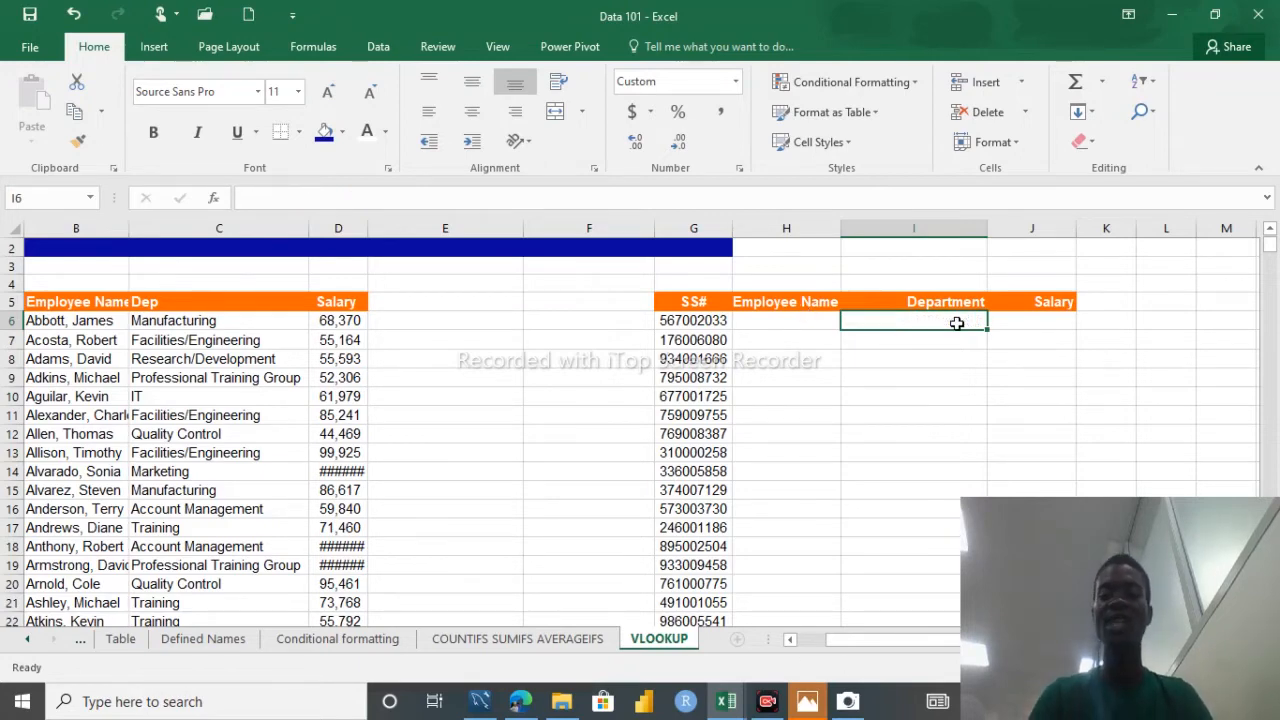
click(786, 318)
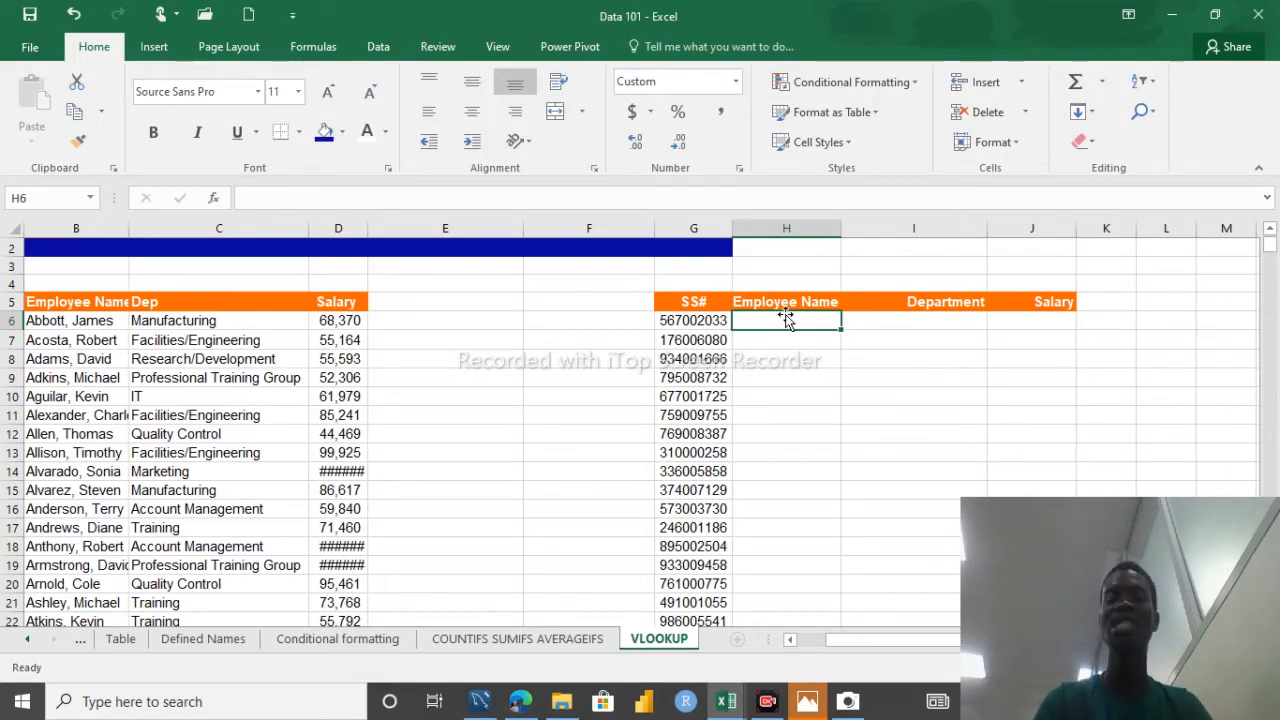
text(=)
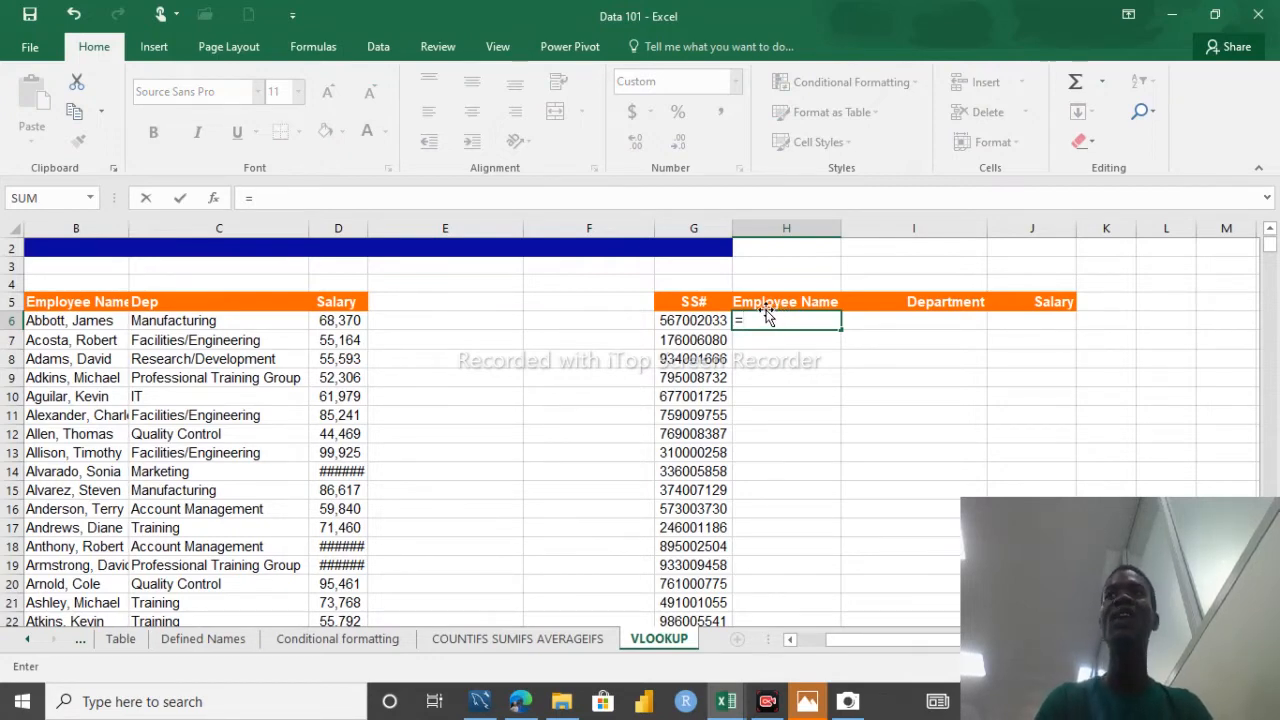
click(790, 640)
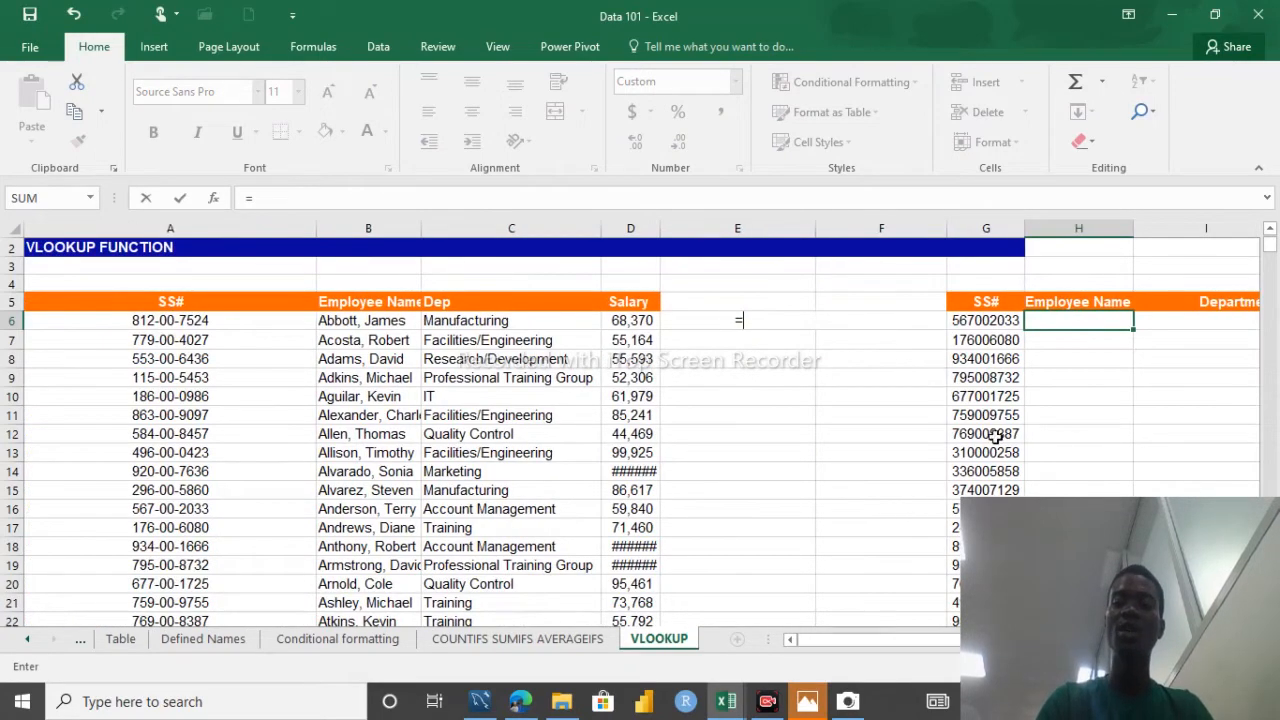
click(1042, 316)
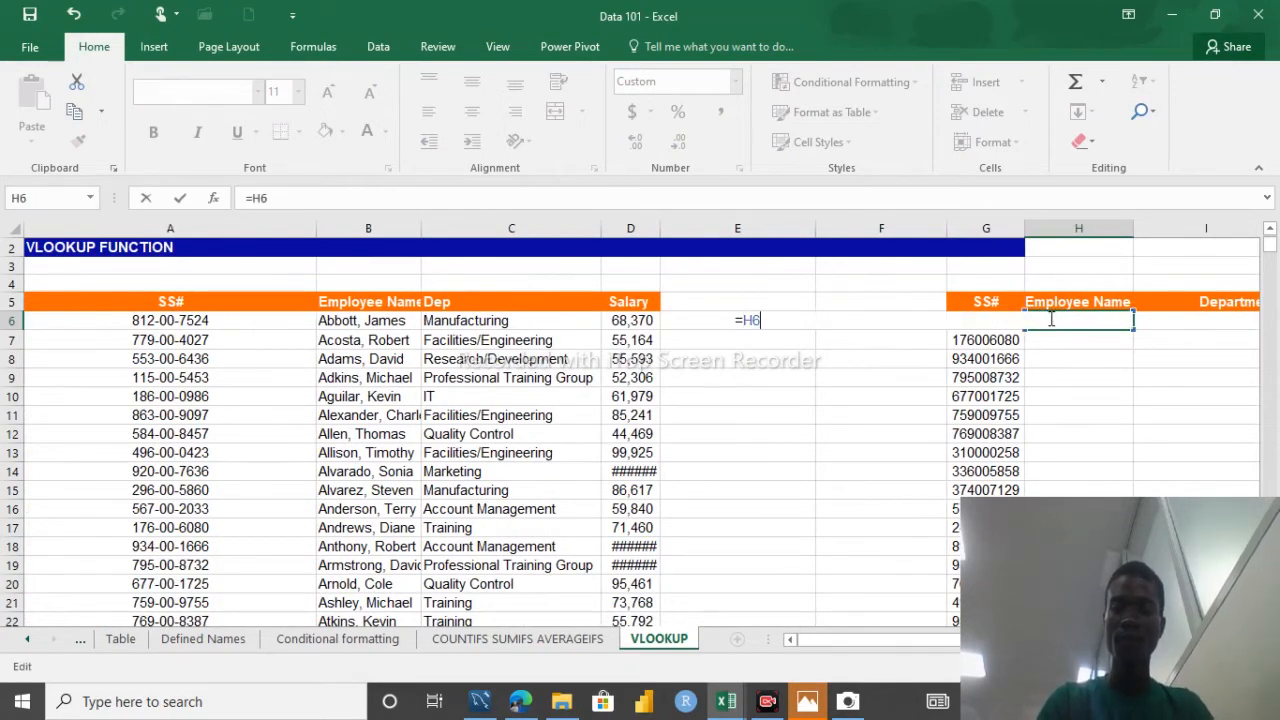
key(BackSpace)
key(BackSpace)
key(Escape)
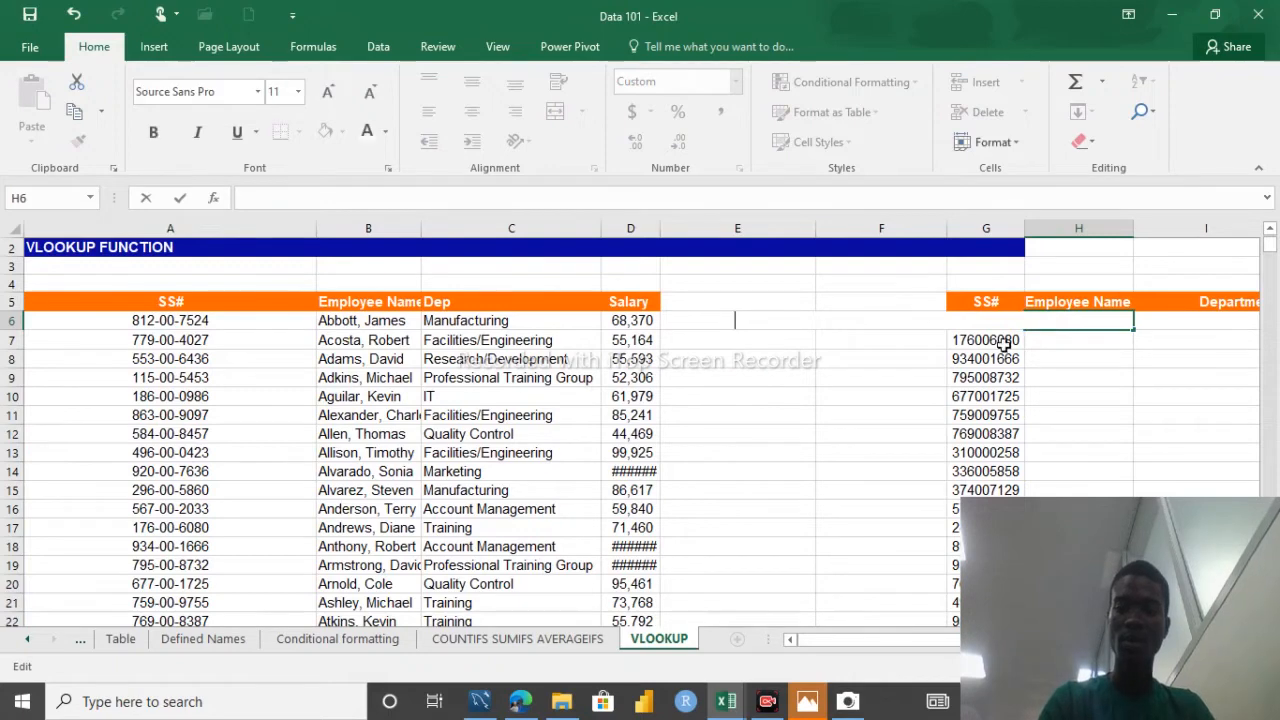
click(1206, 330)
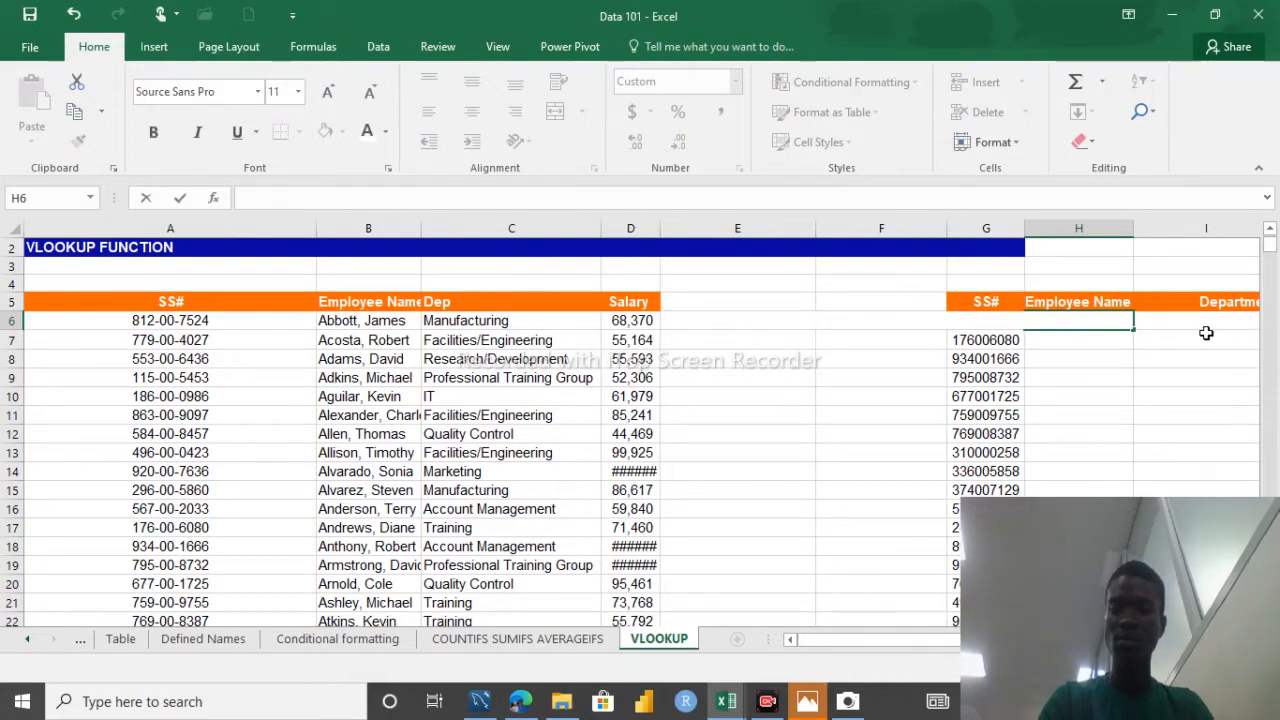
Step: Begin a VLOOKUP formula in H6 for the Employee Name, with the SS# entry in G6 as its lookup value
click(485, 318)
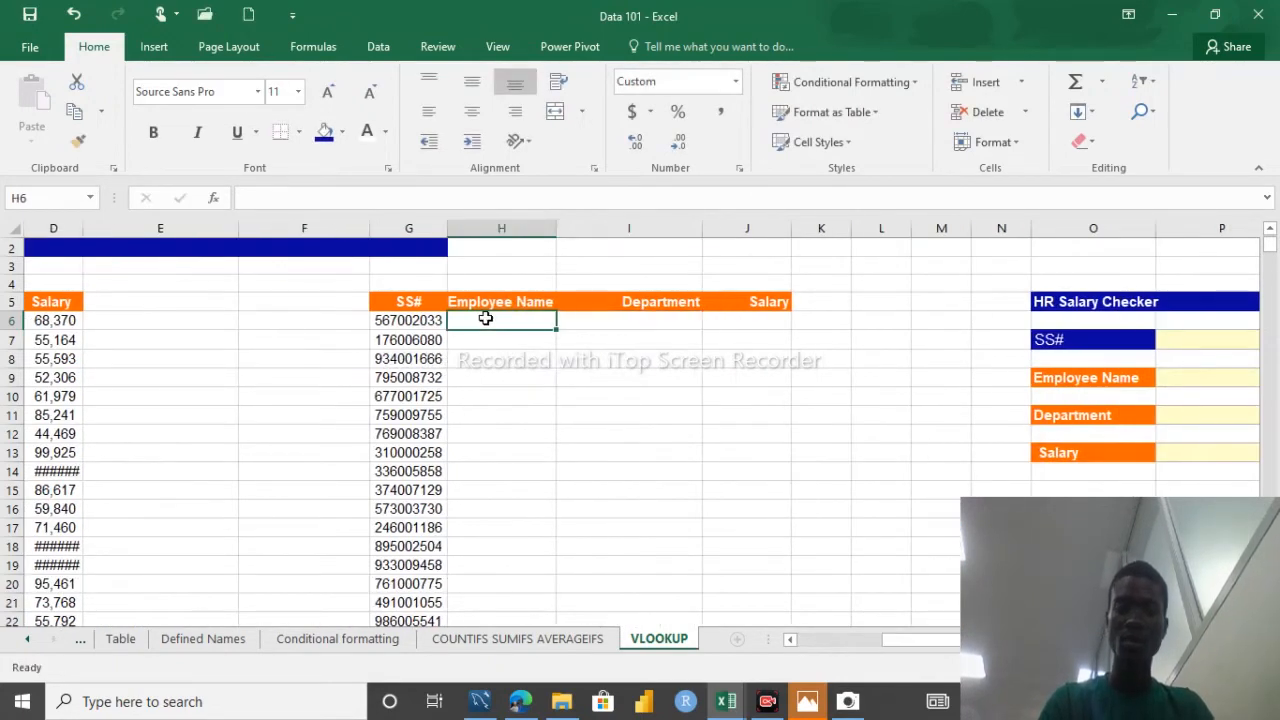
text(=)
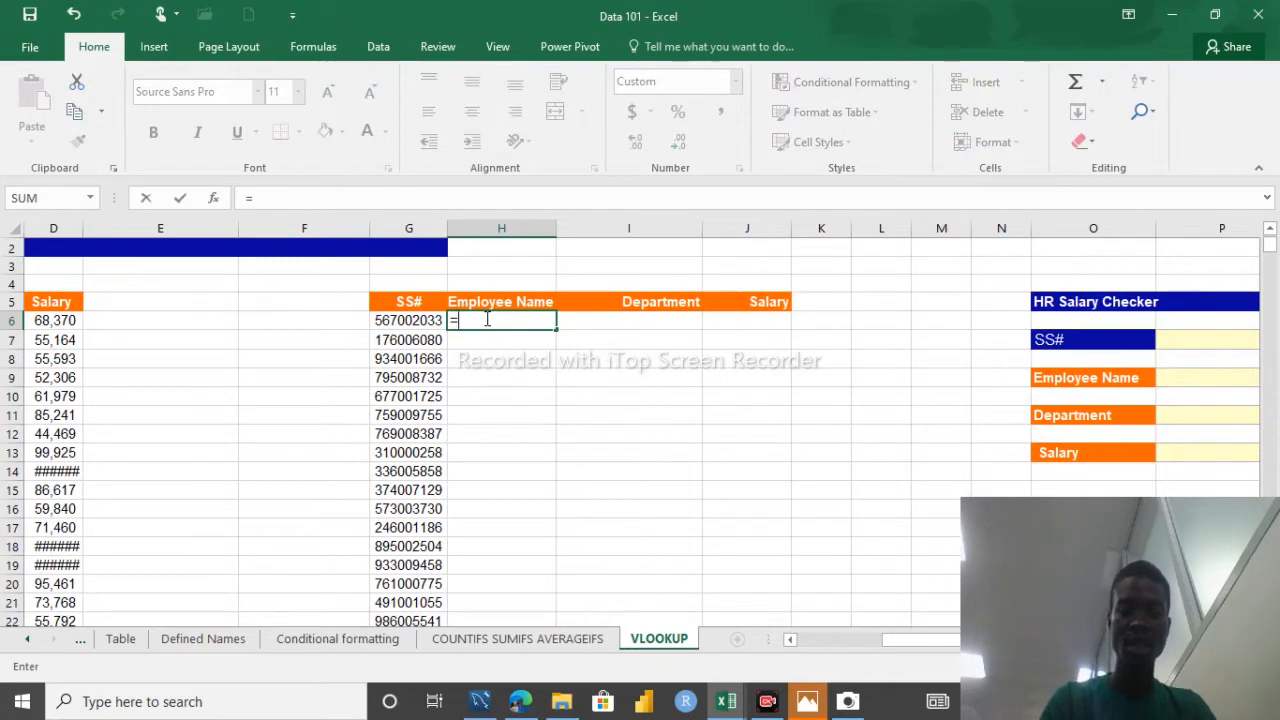
text(b)
key(BackSpace)
text(v)
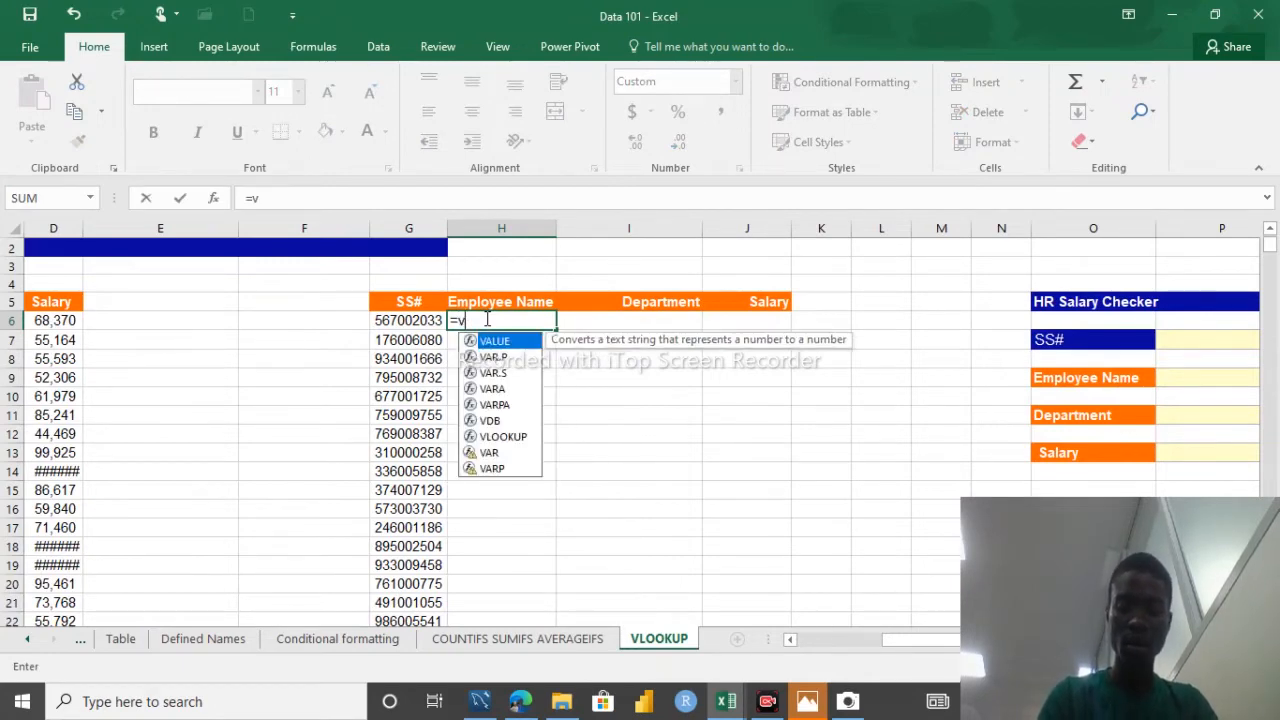
text(lookup()
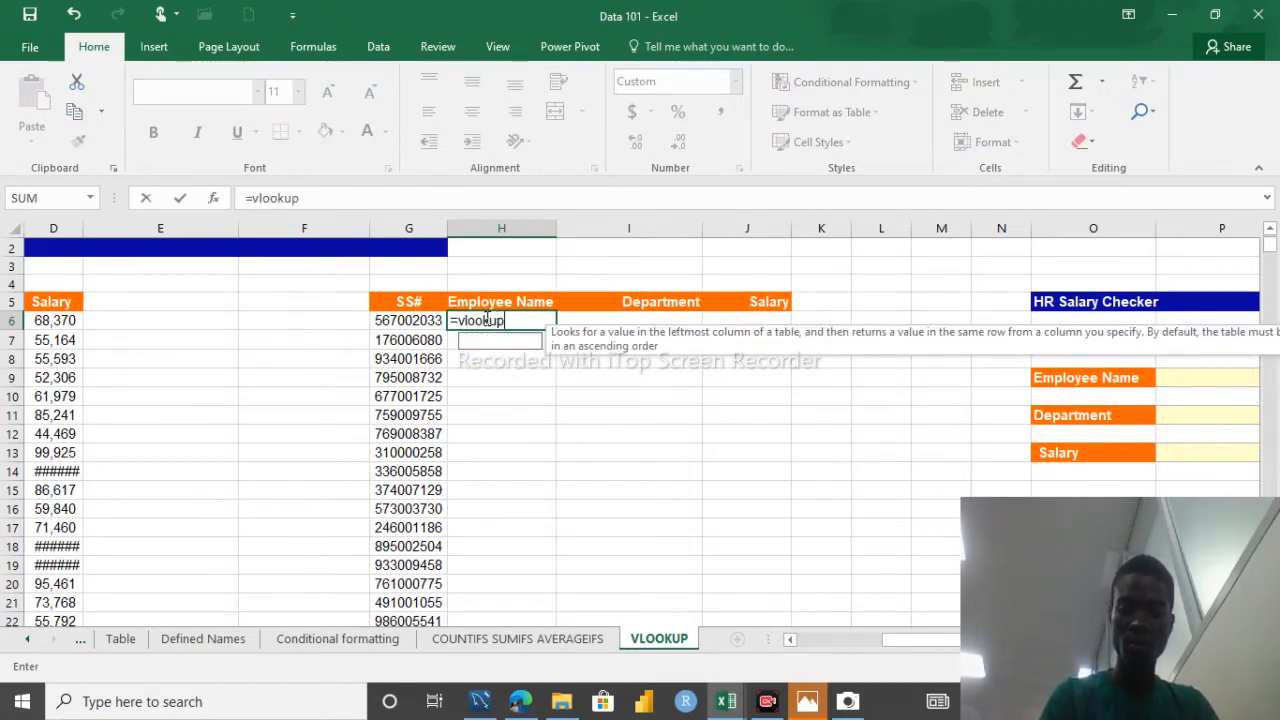
click(400, 320)
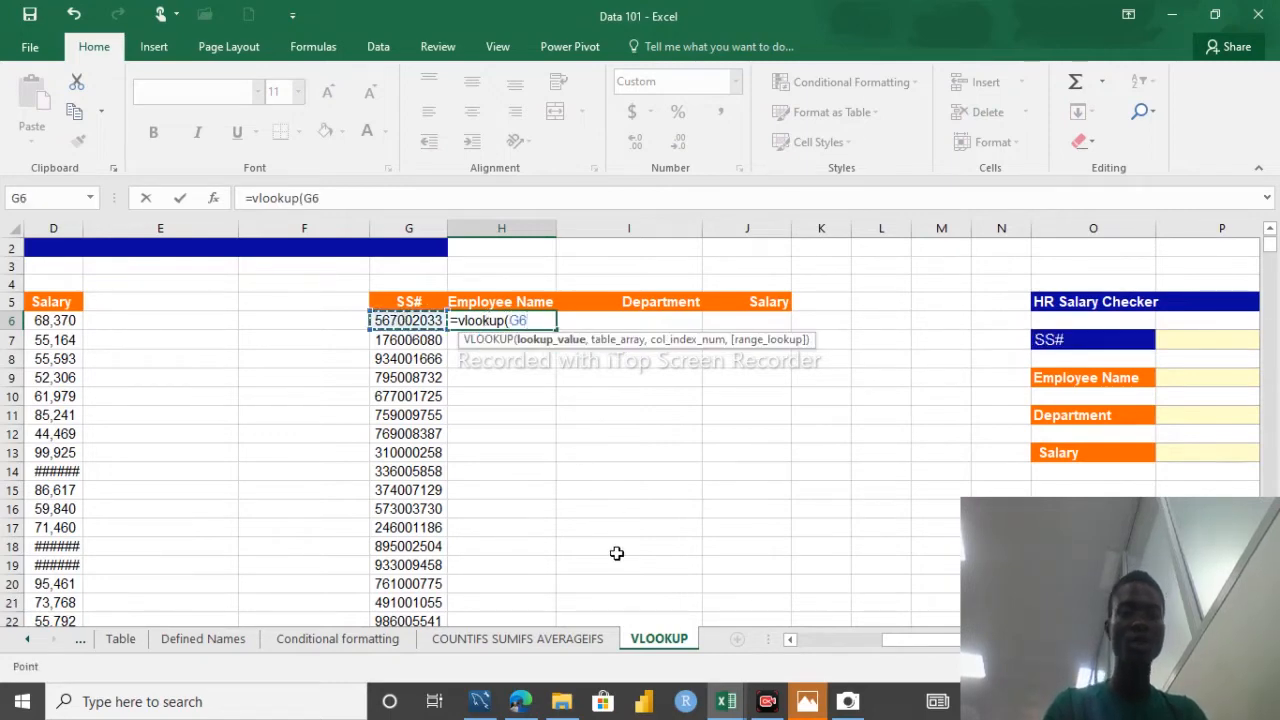
click(789, 640)
click(789, 640)
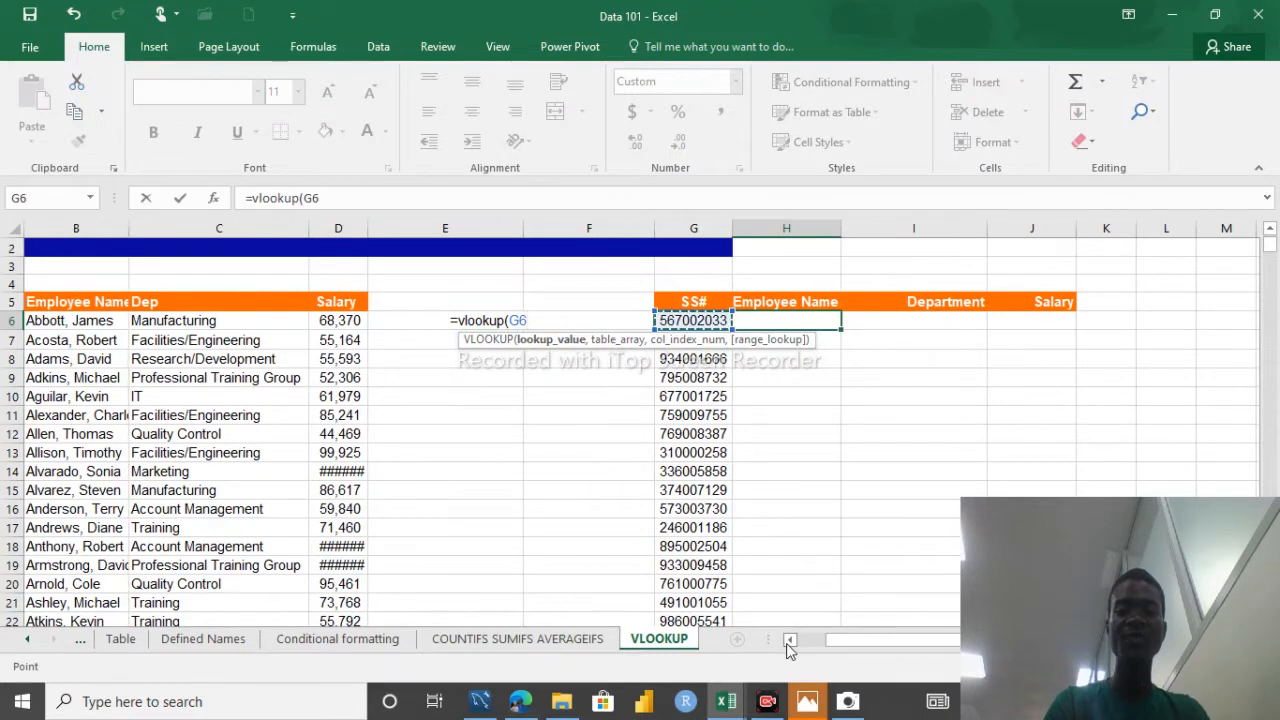
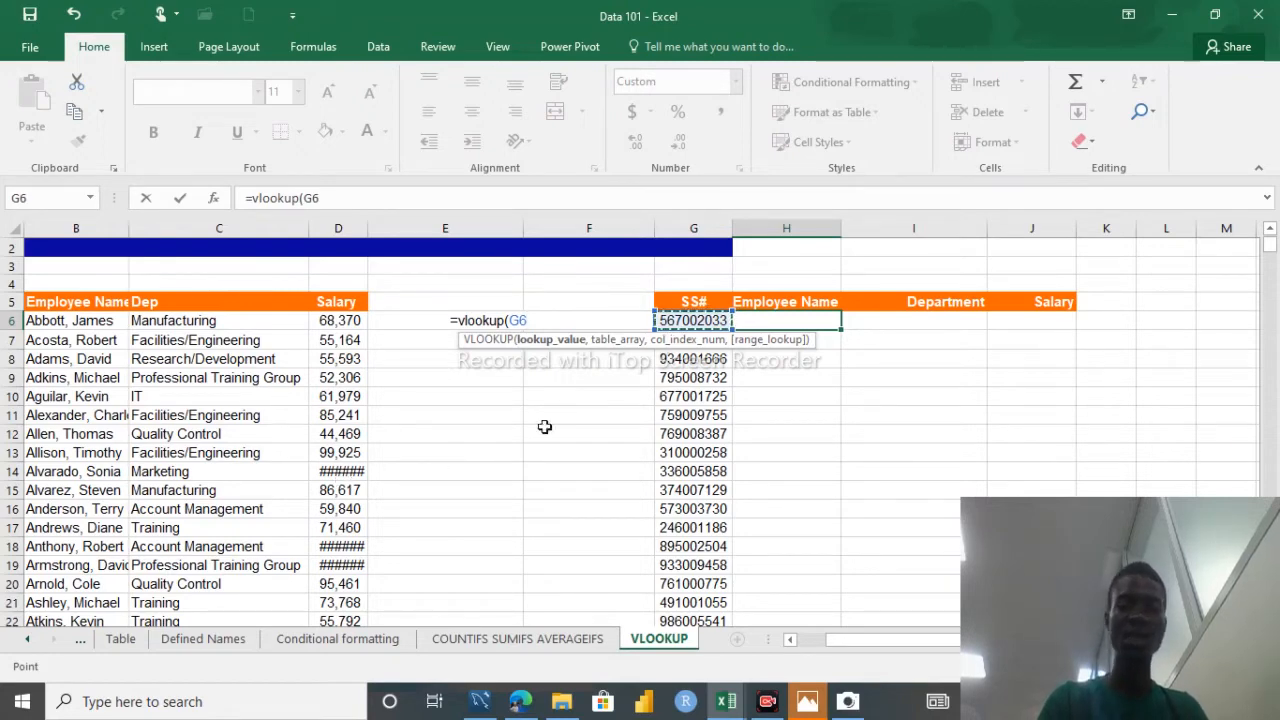
Step: Erase the unfinished VLOOKUP formula from the Employee Name cell H6
key(BackSpace)
key(BackSpace)
key(BackSpace)
key(BackSpace)
key(BackSpace)
key(BackSpace)
key(BackSpace)
key(BackSpace)
key(BackSpace)
key(BackSpace)
key(BackSpace)
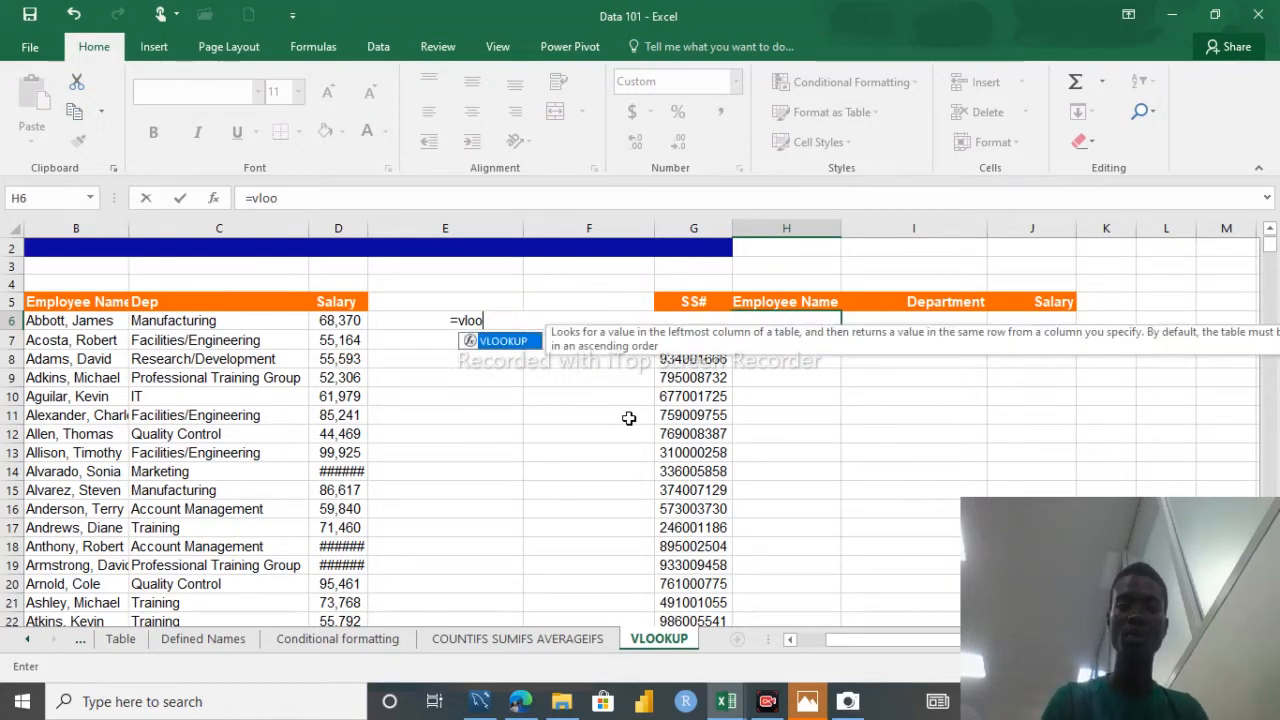
click(1272, 400)
click(1272, 405)
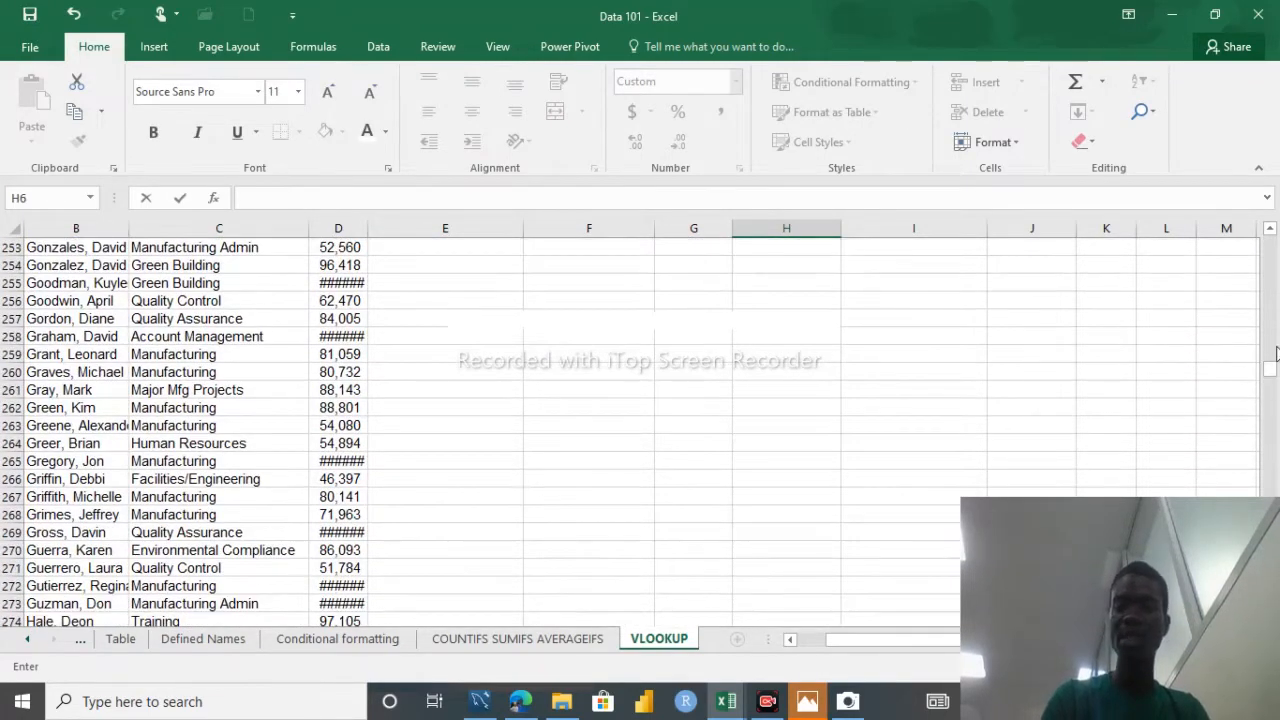
drag(1270, 368, 1272, 196)
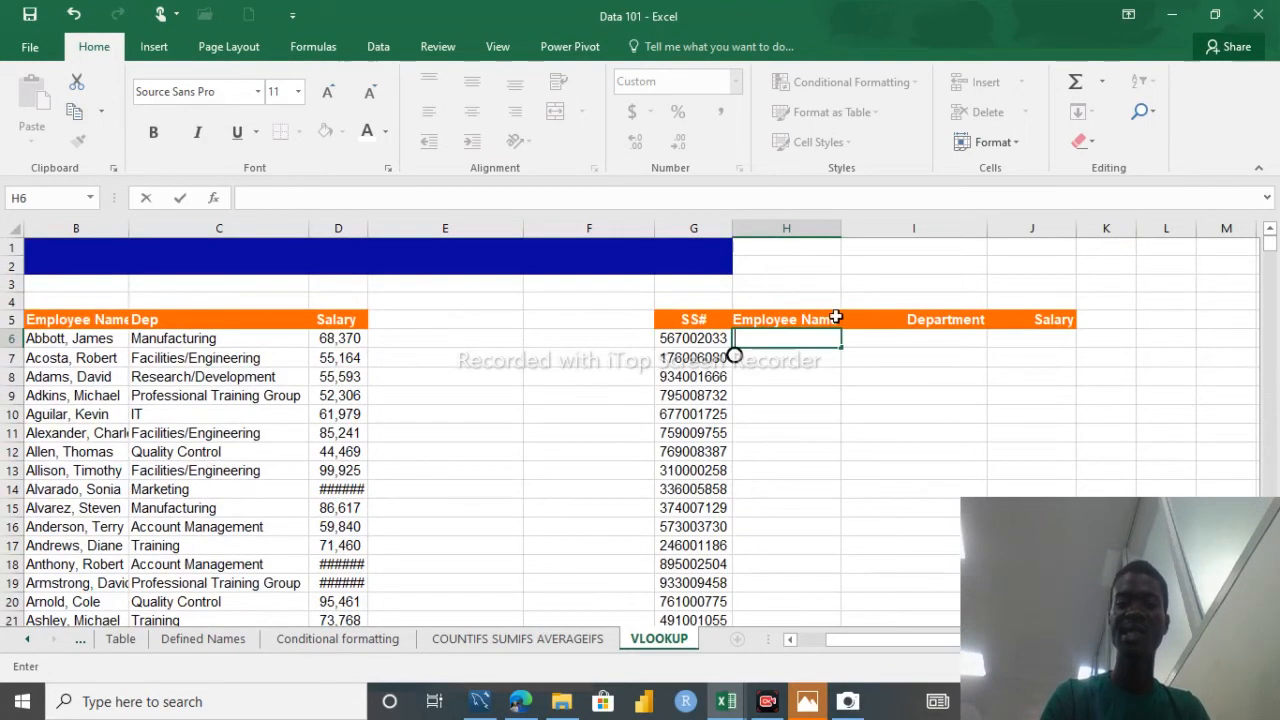
click(488, 341)
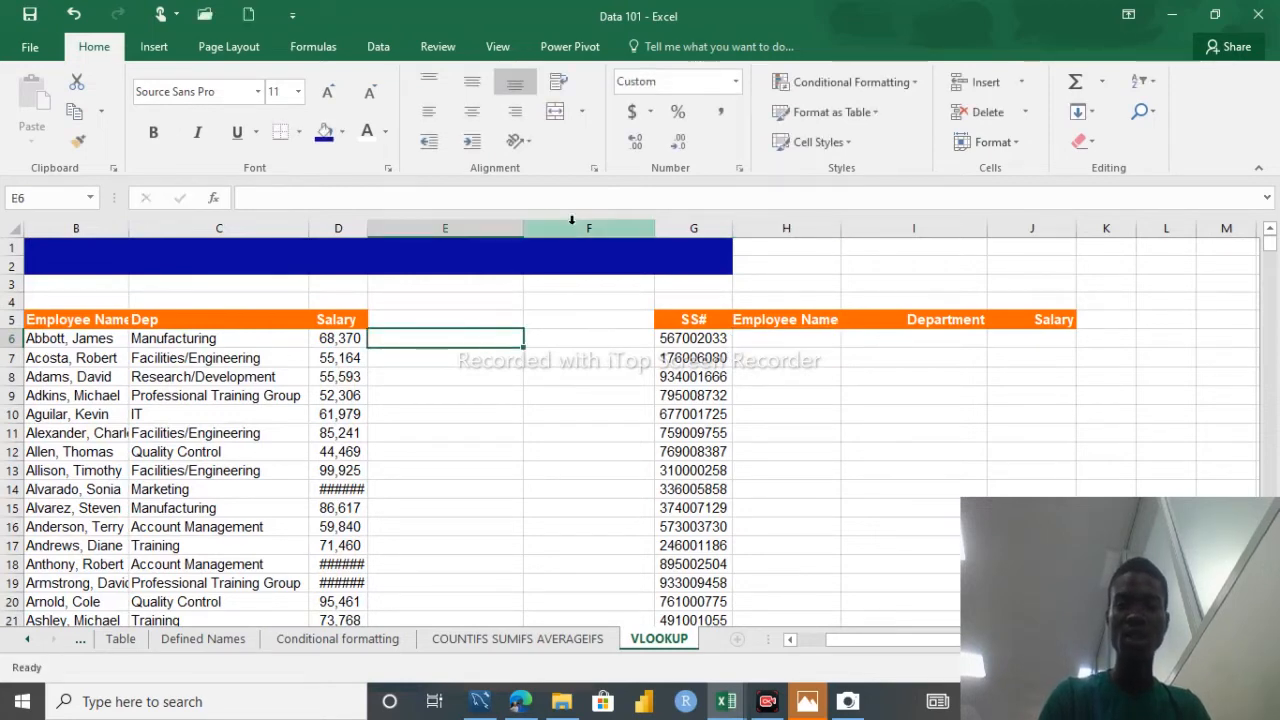
Step: Insert a blank column before column F, between the employee table and the lookup table
click(572, 222)
right_click(572, 222)
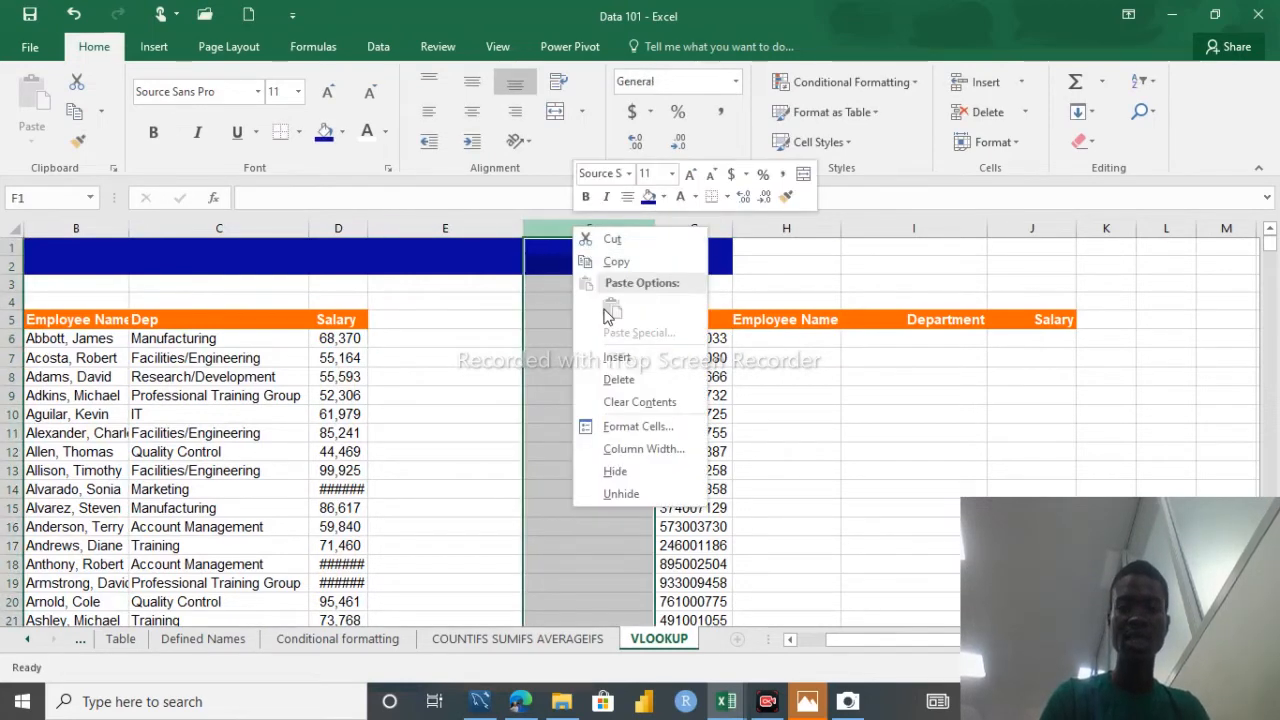
click(608, 358)
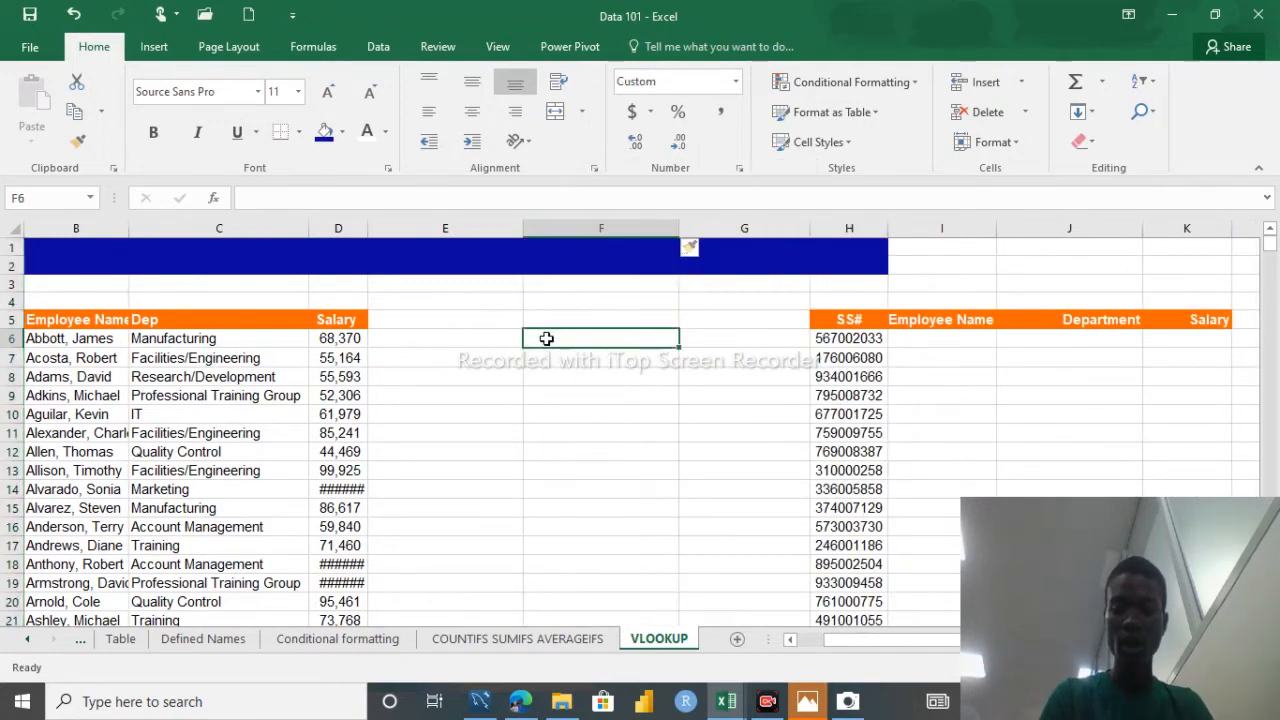
Step: Sum the SS# entries H6:H7 in cell F6 and fill the formula down through F9
text(=sum()
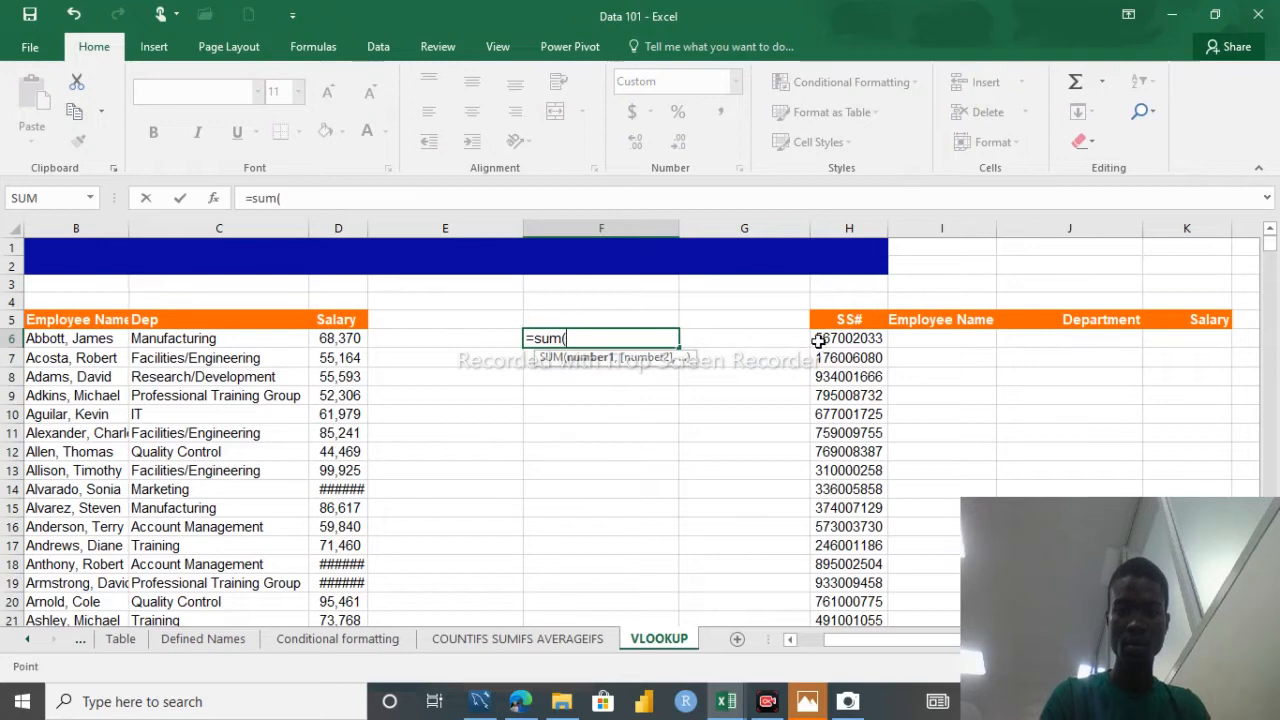
drag(820, 343, 822, 356)
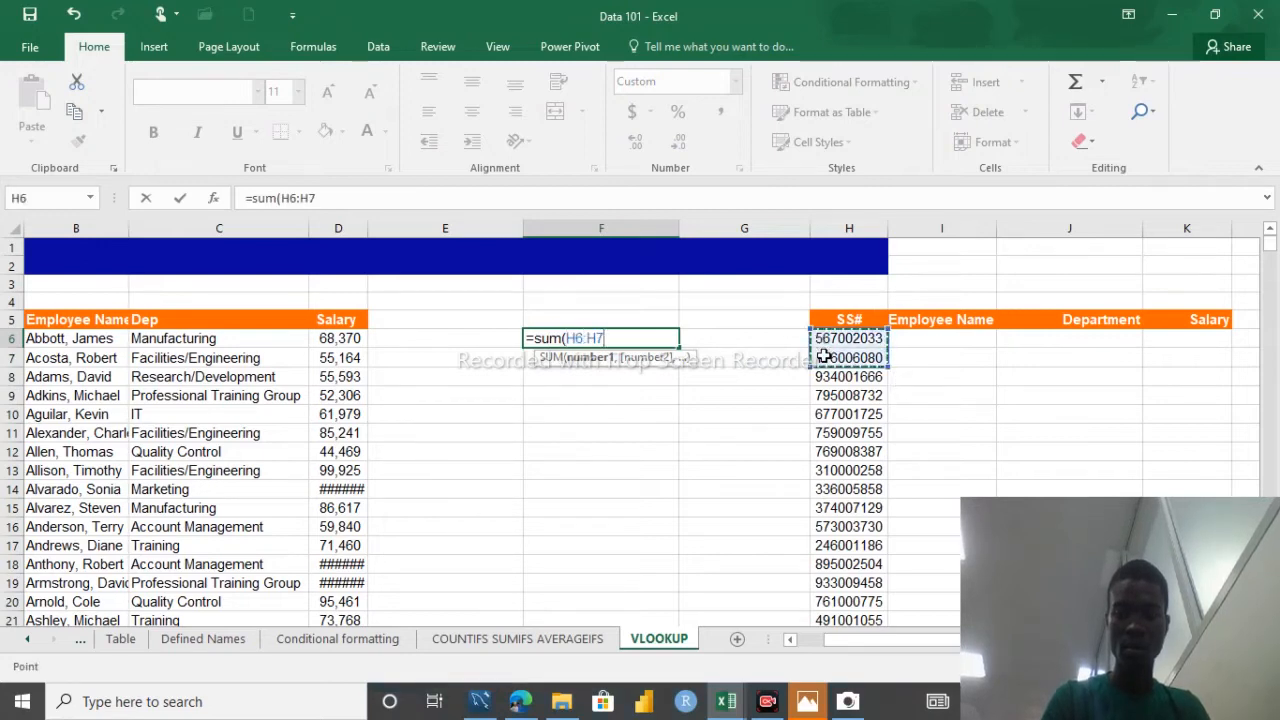
text())
key(Return)
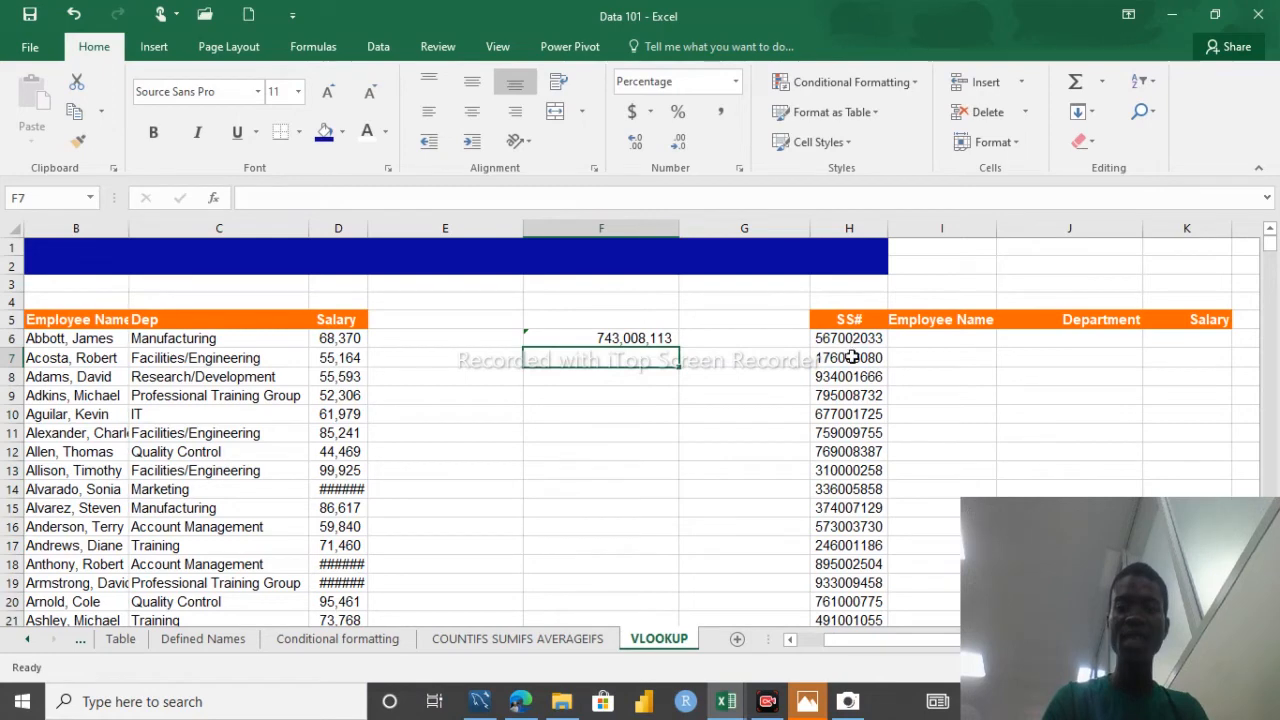
click(625, 341)
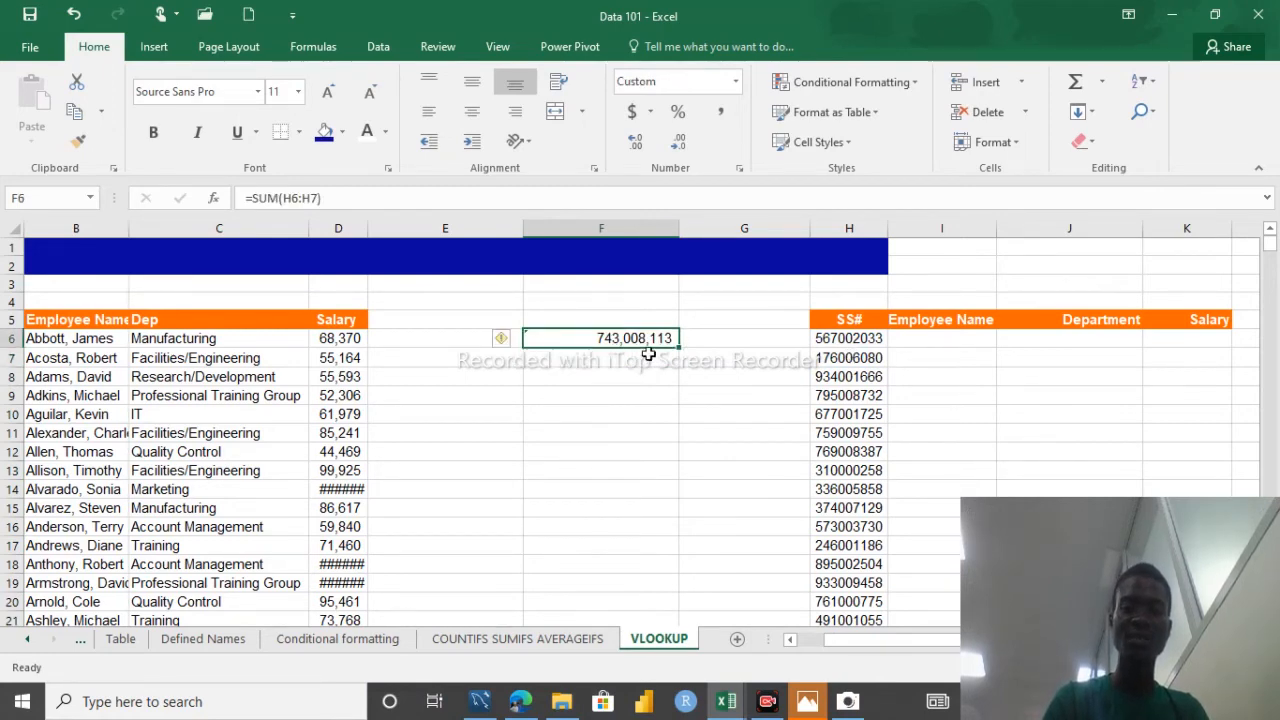
drag(678, 348, 673, 407)
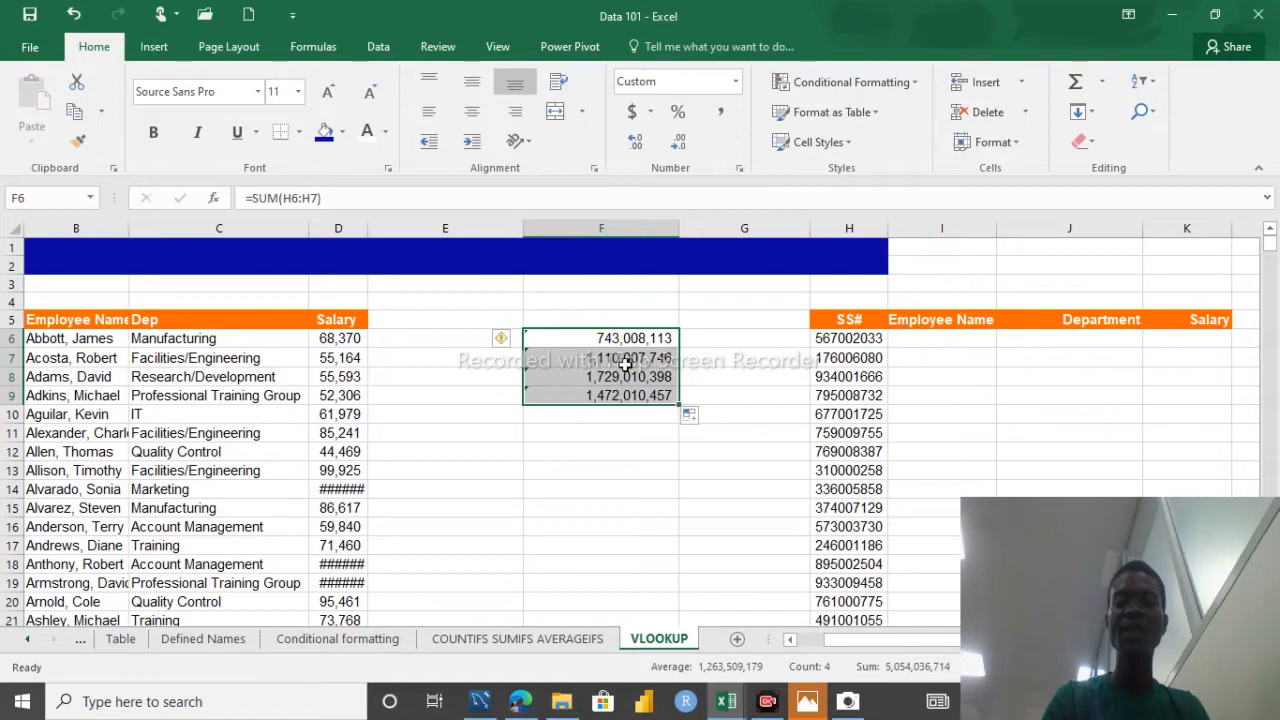
Step: Compare the cell references in the SUM formulas of F6 and F7 to see how they shift between rows
click(625, 362)
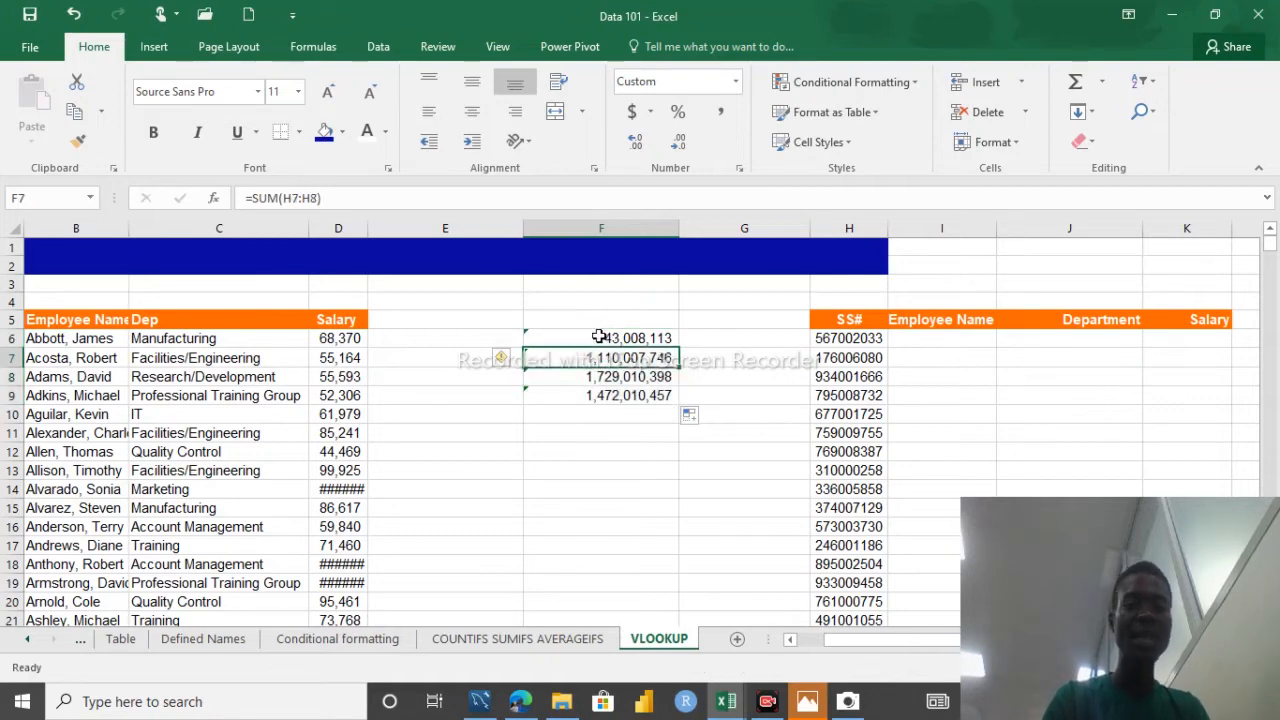
click(617, 340)
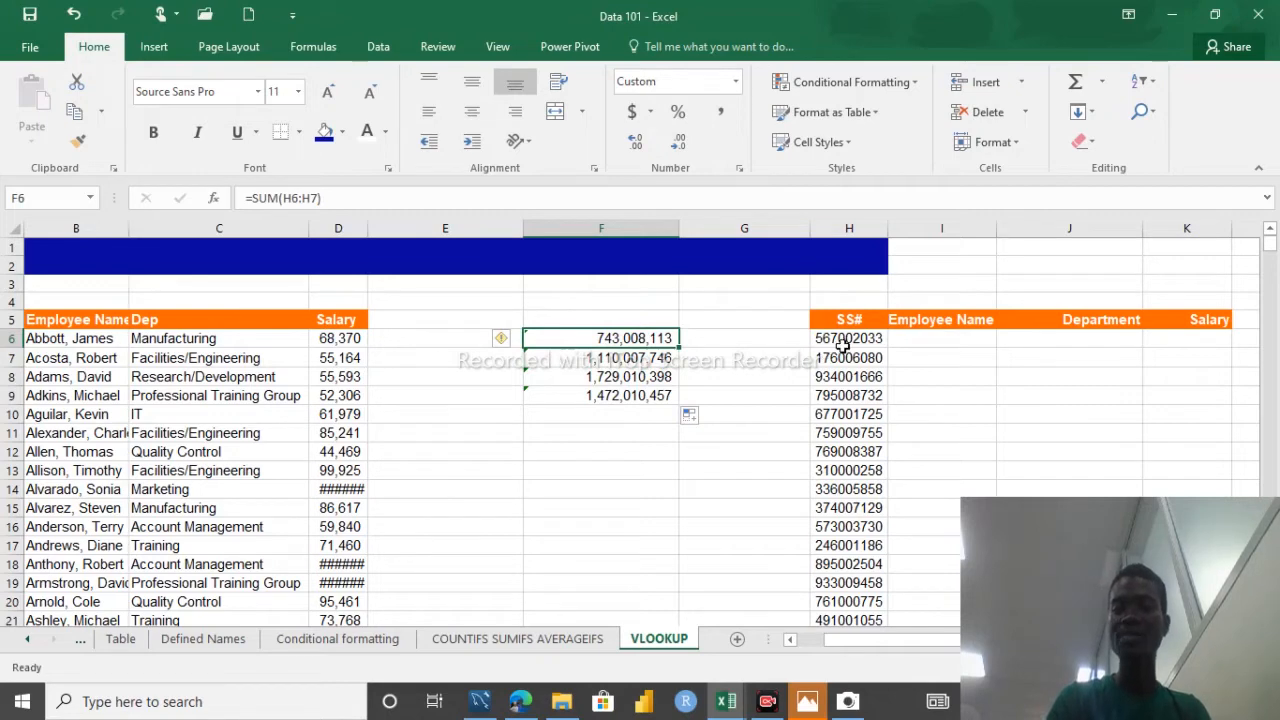
click(605, 357)
double_click(605, 357)
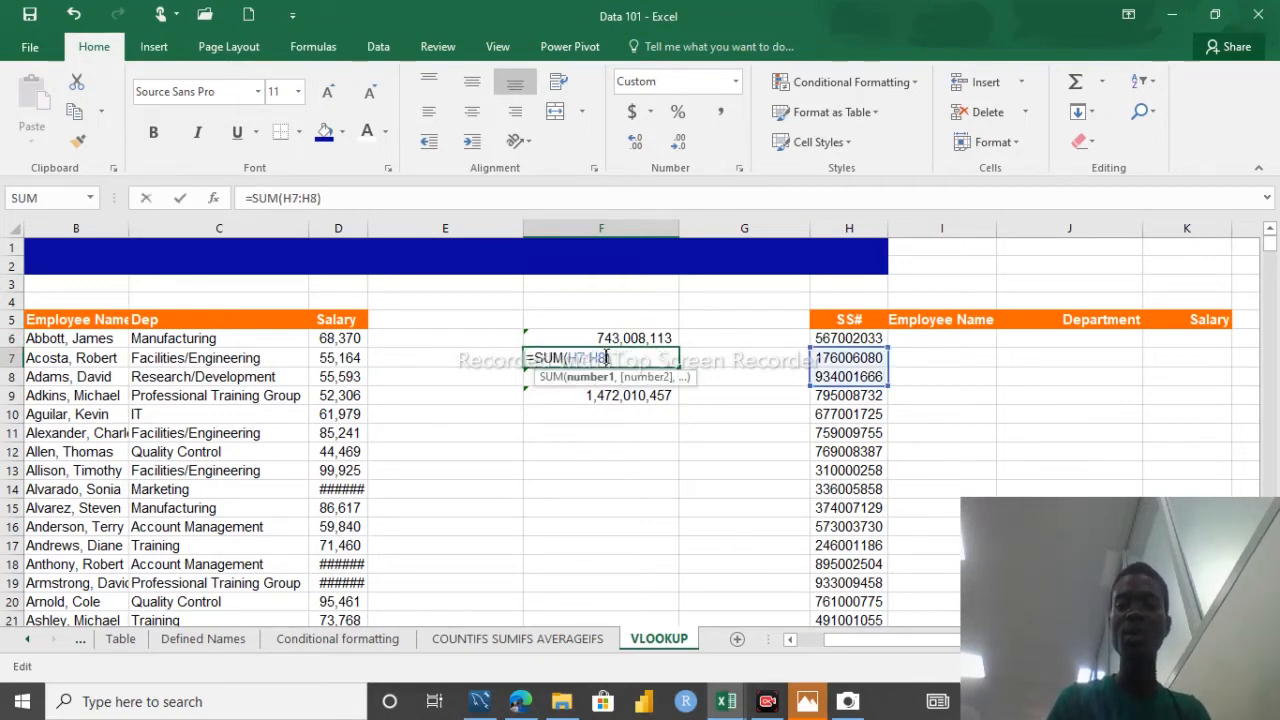
double_click(621, 341)
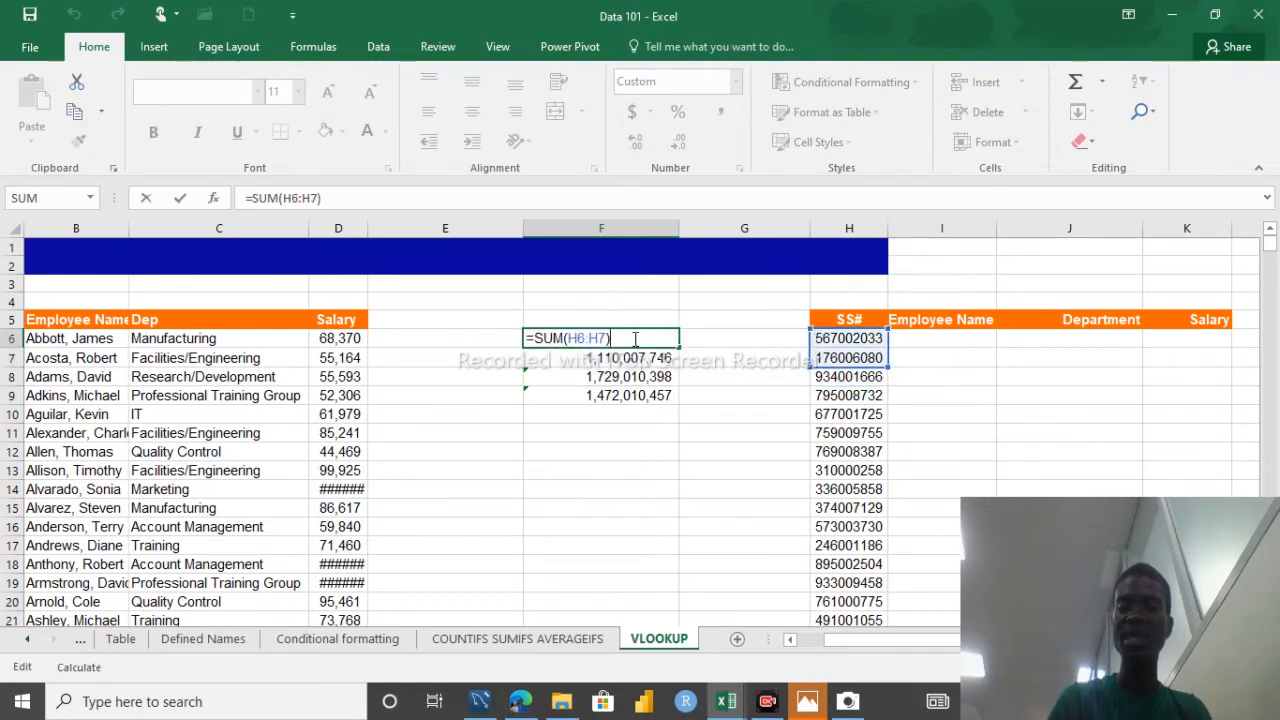
double_click(626, 356)
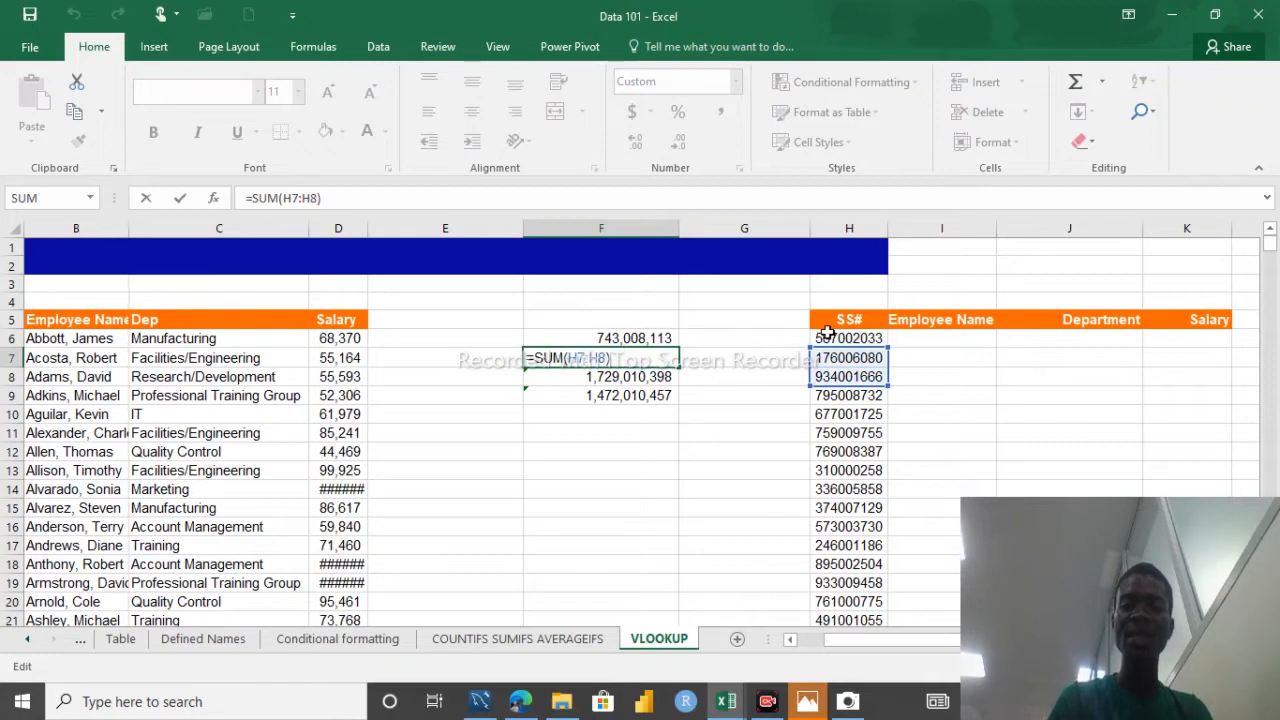
Step: Examine the cell references in the SUM formulas of F8 and F9
double_click(630, 377)
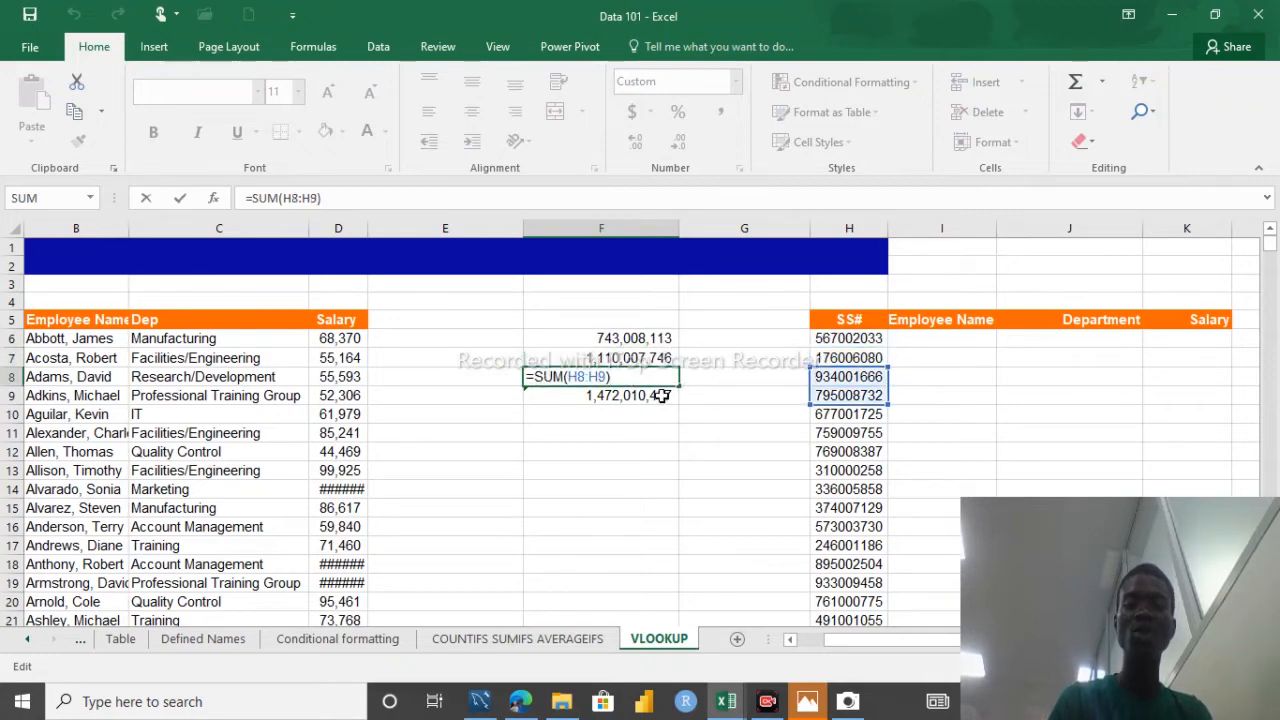
click(662, 396)
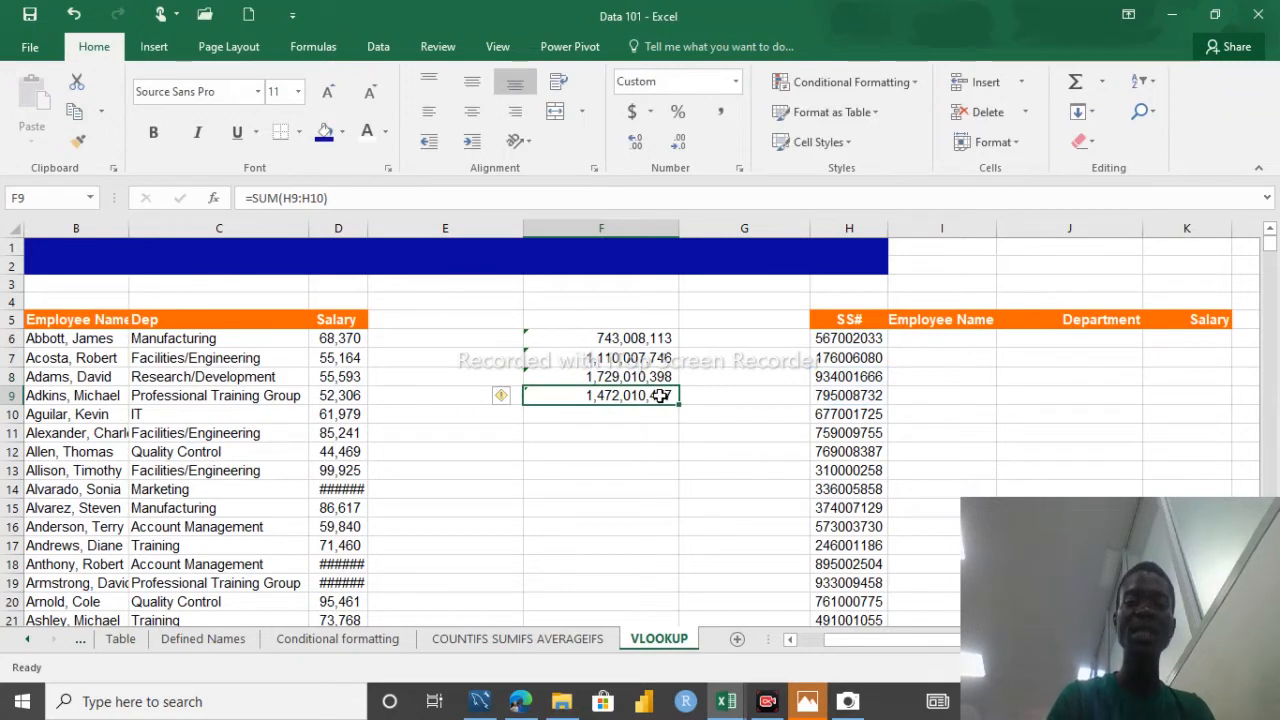
double_click(662, 396)
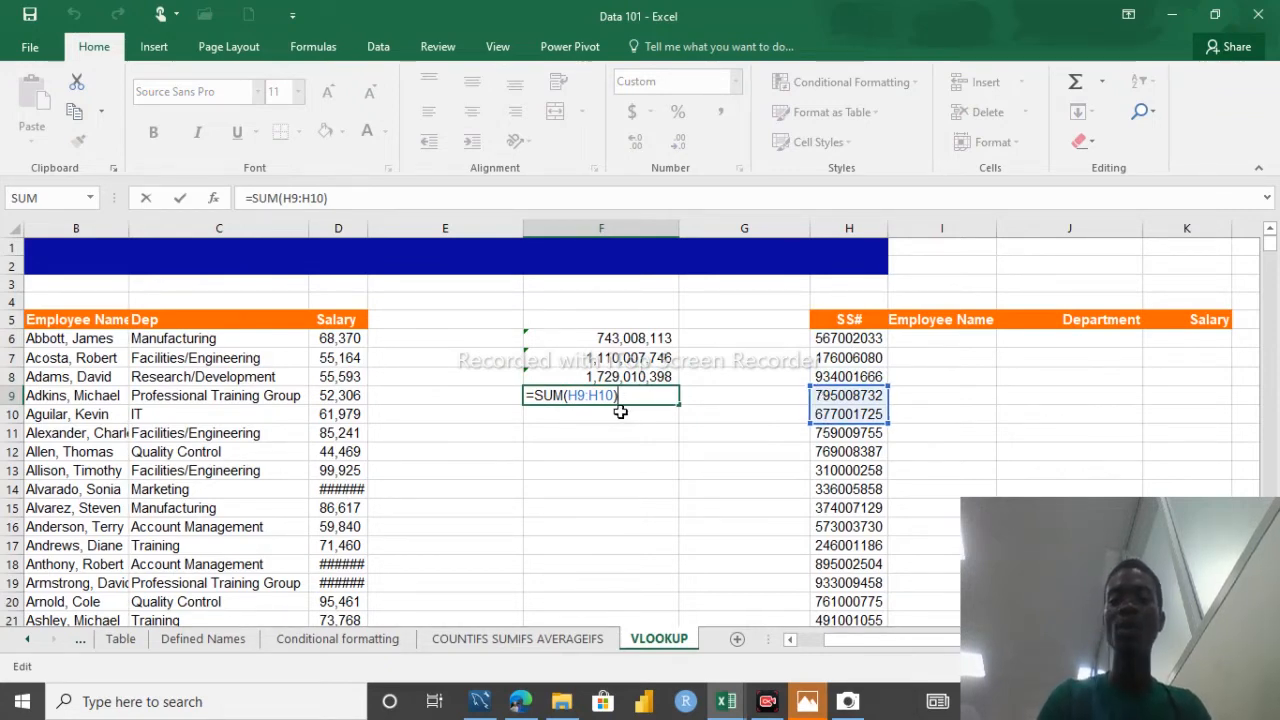
key(Return)
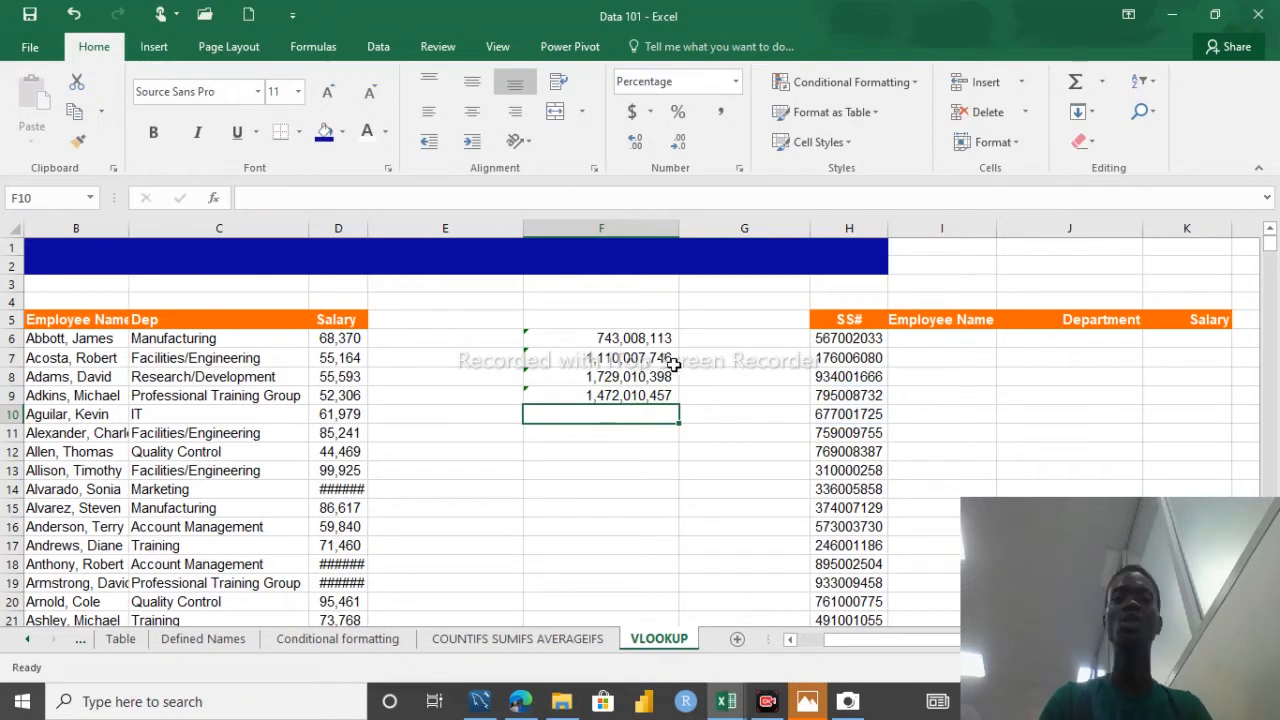
Step: Clear the copied SUM formulas from cells F7:F9, keeping the one in F6
double_click(613, 358)
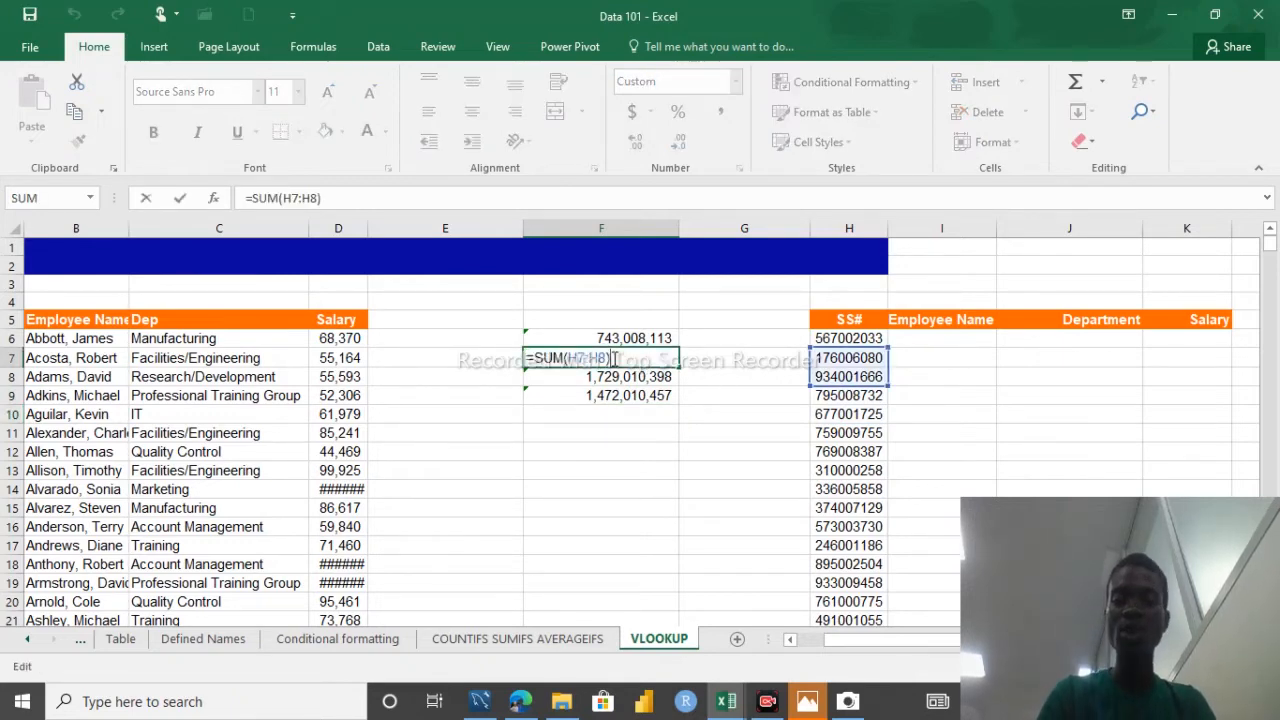
key(BackSpace)
key(BackSpace)
key(BackSpace)
key(BackSpace)
key(BackSpace)
key(BackSpace)
key(BackSpace)
key(BackSpace)
key(BackSpace)
key(BackSpace)
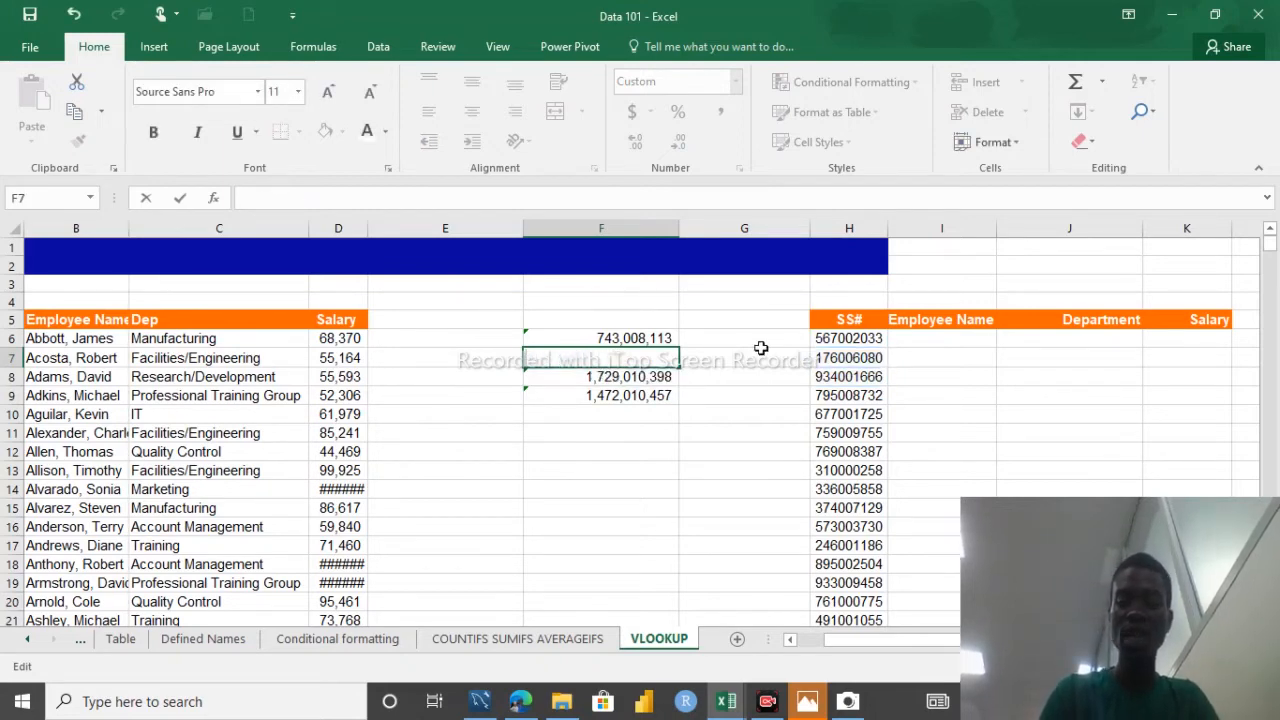
click(700, 362)
drag(646, 357, 646, 354)
key(Delete)
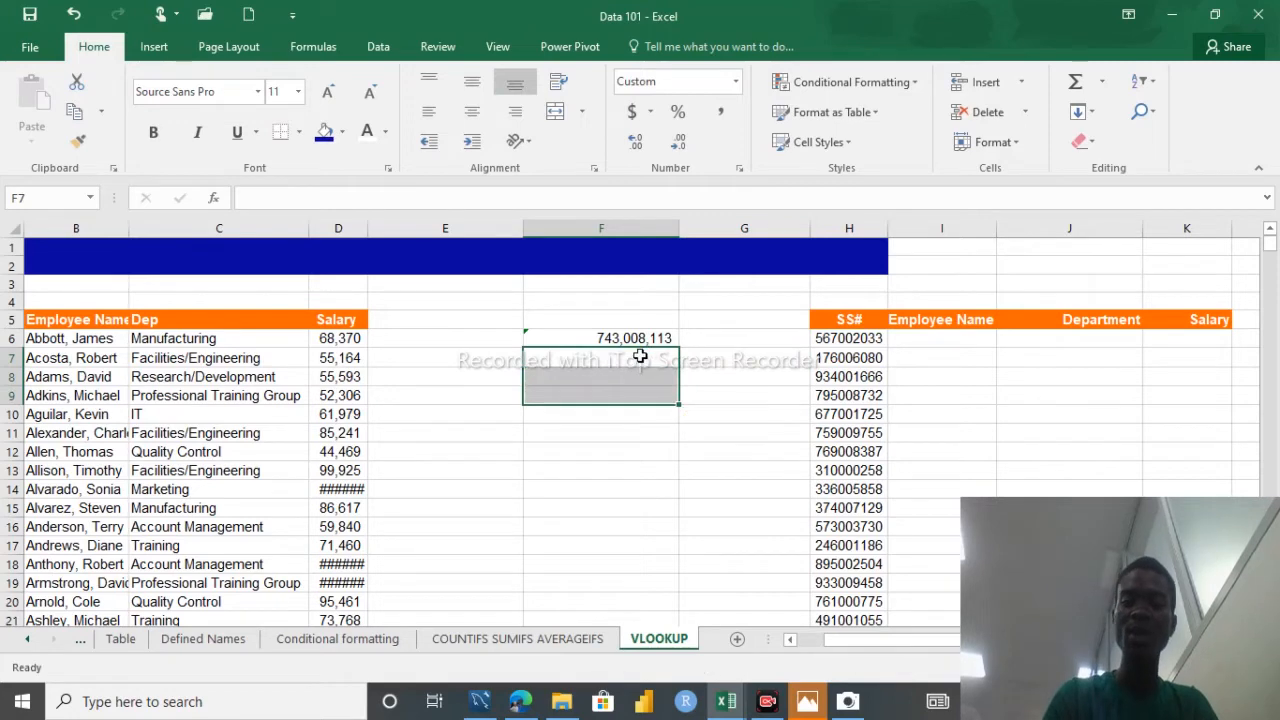
Step: Rewrite the SUM formula in F6 with the absolute range $H$6:$H$7
double_click(641, 338)
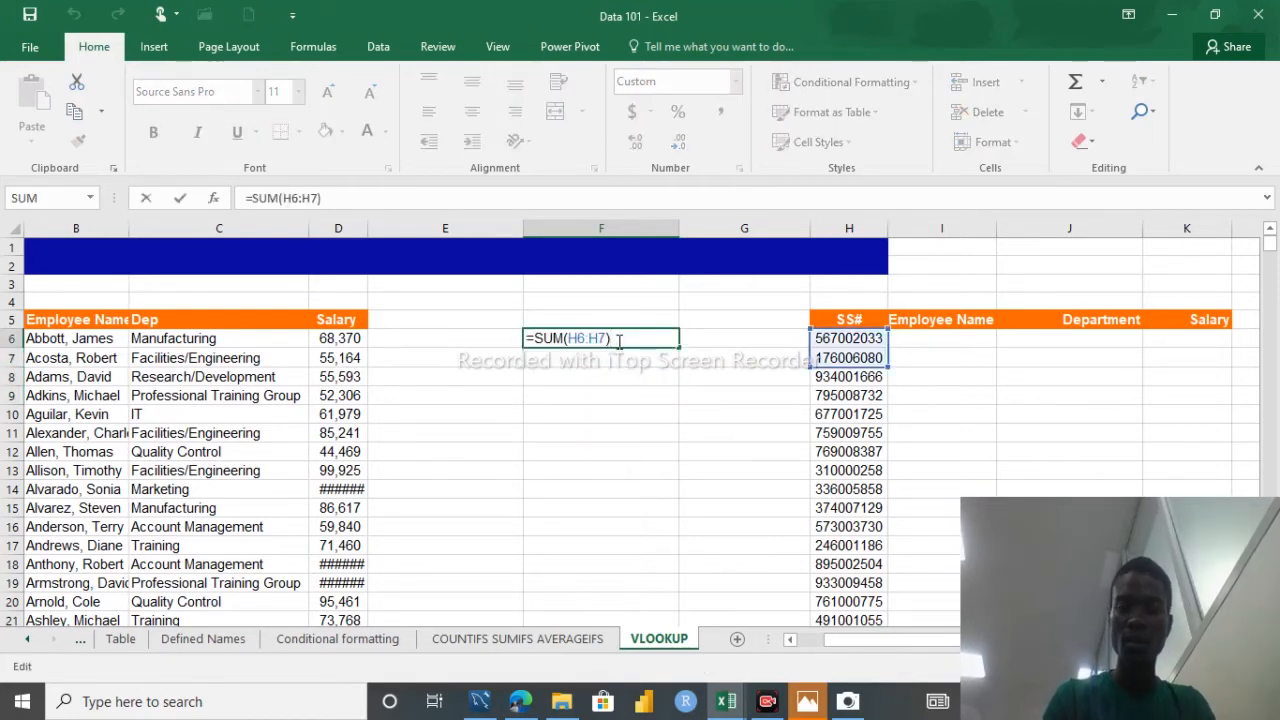
key(BackSpace)
key(BackSpace)
key(BackSpace)
key(BackSpace)
key(BackSpace)
key(BackSpace)
key(BackSpace)
text(()
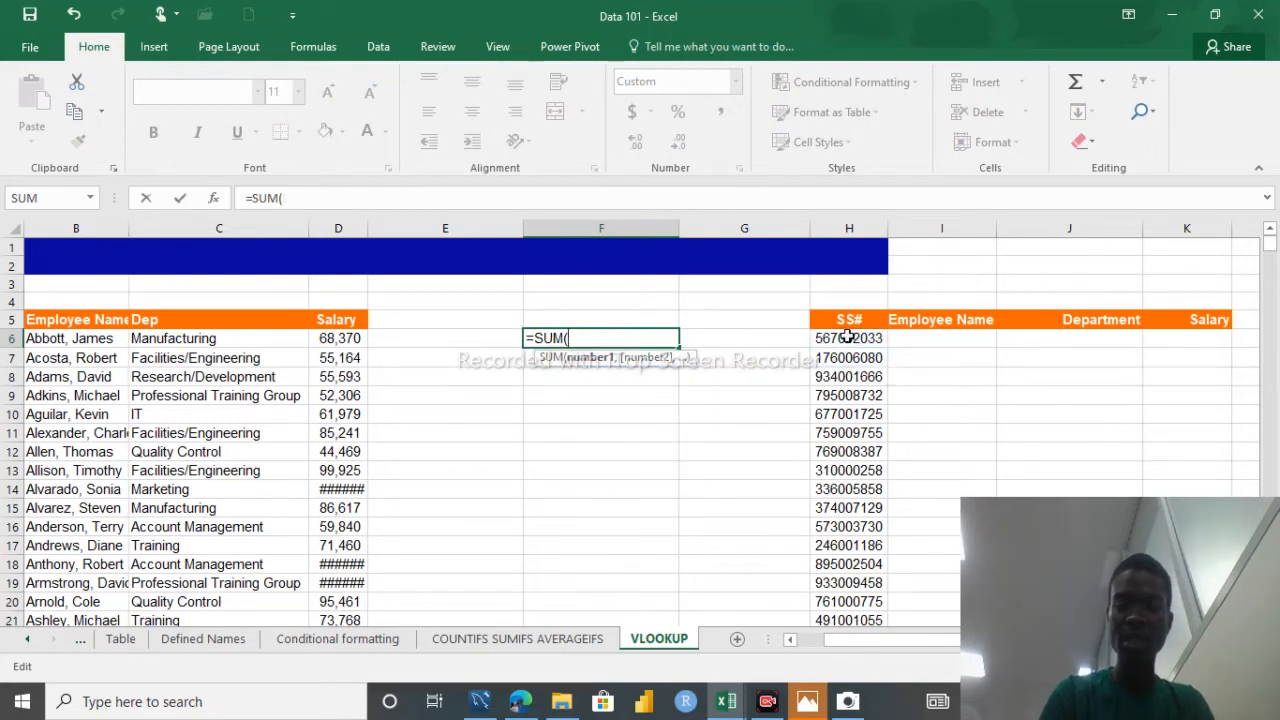
drag(848, 338, 848, 358)
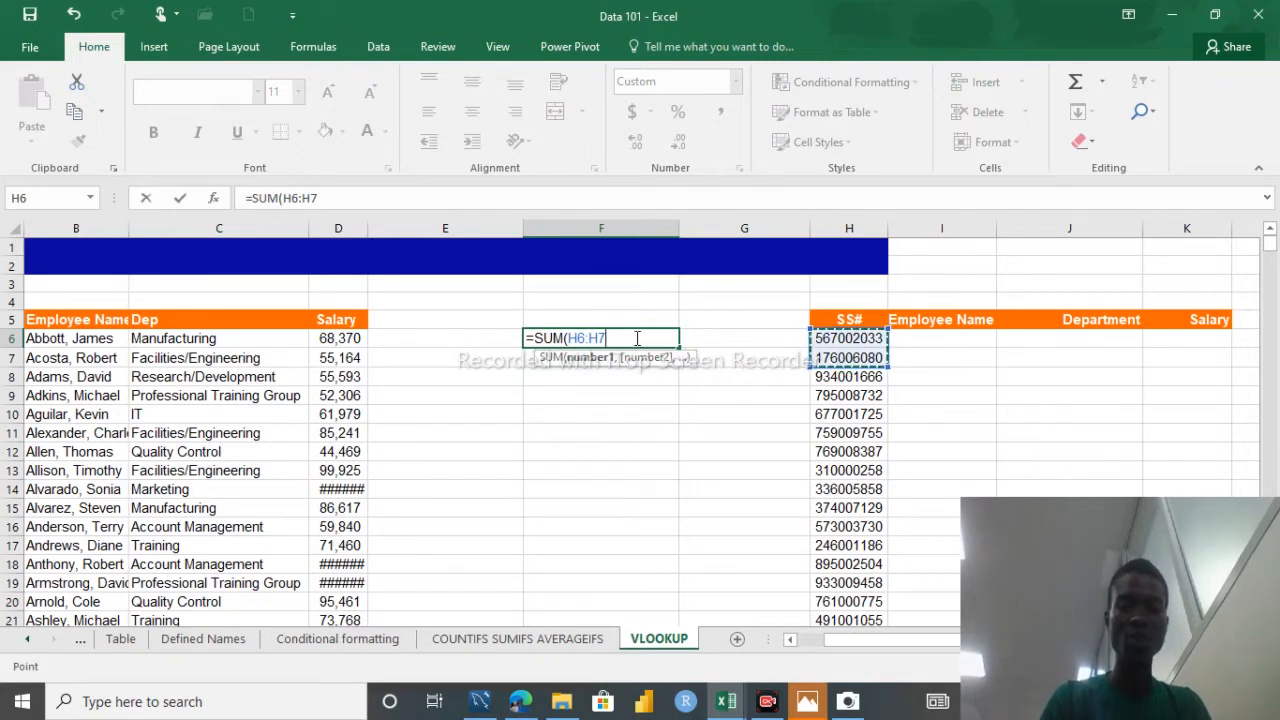
key(F4)
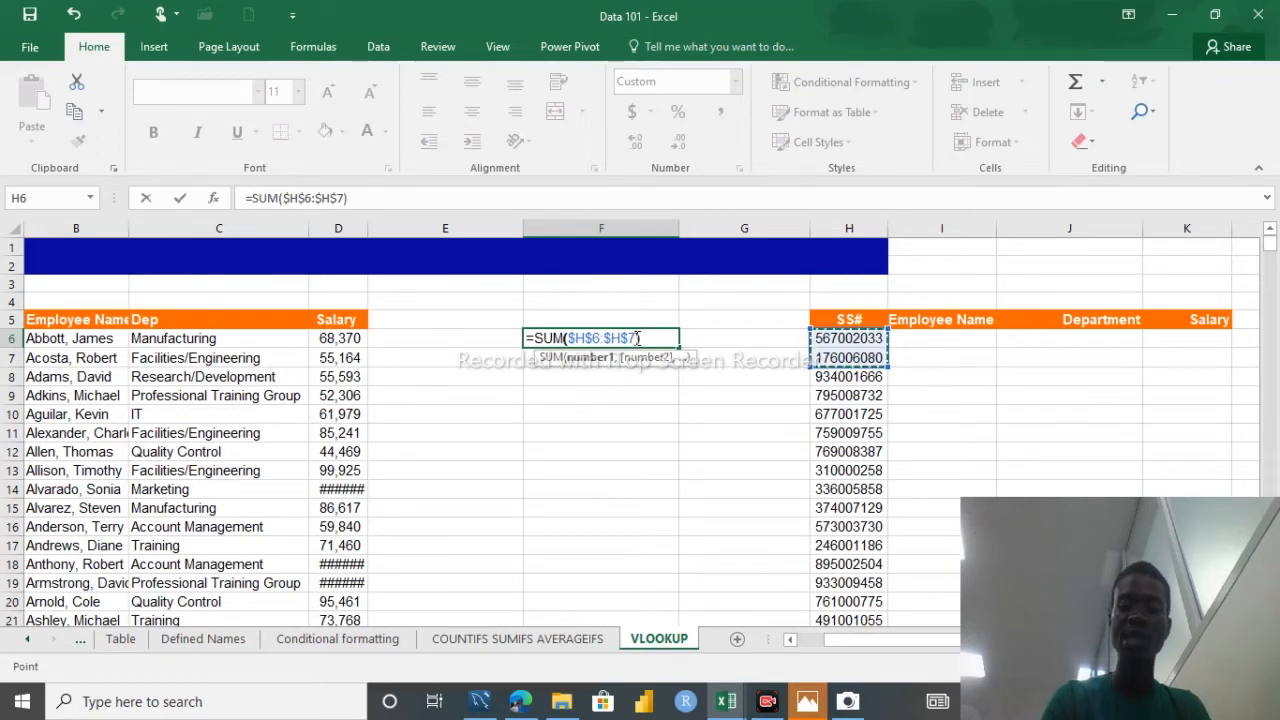
key(Return)
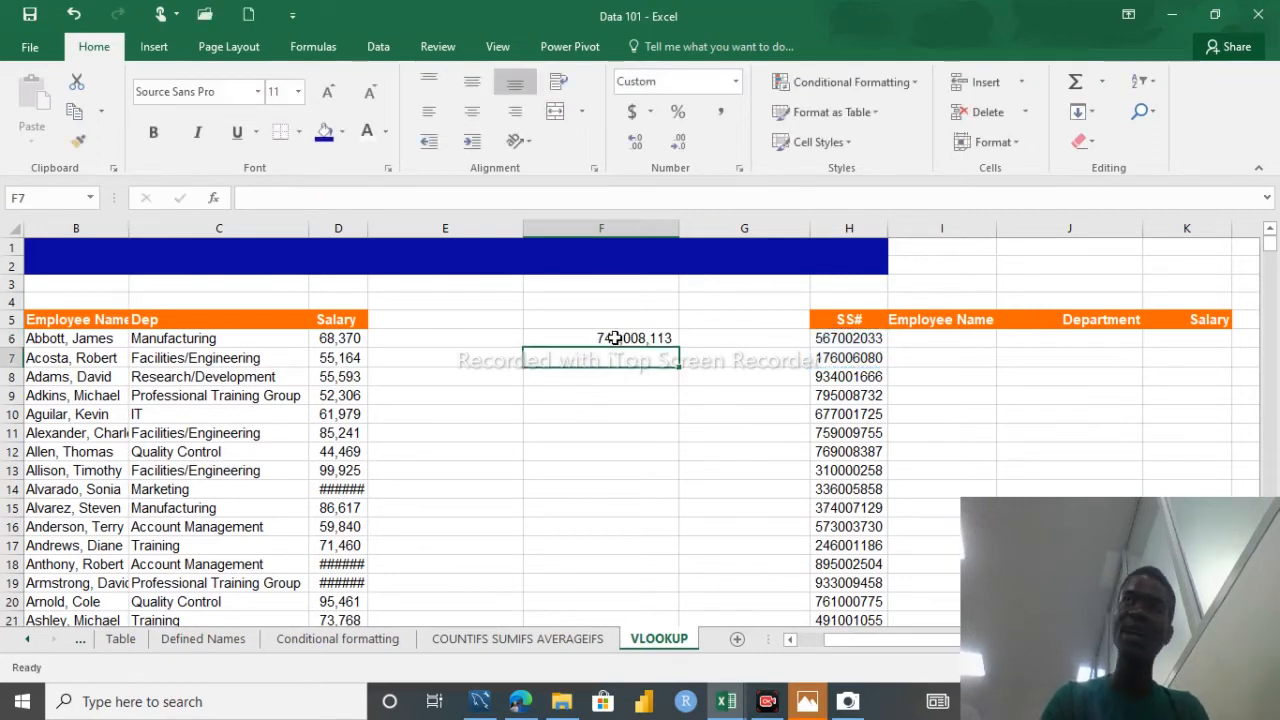
Step: Fill the absolute SUM formula from F6 down through F9 and check the references in F7 and F9
click(608, 338)
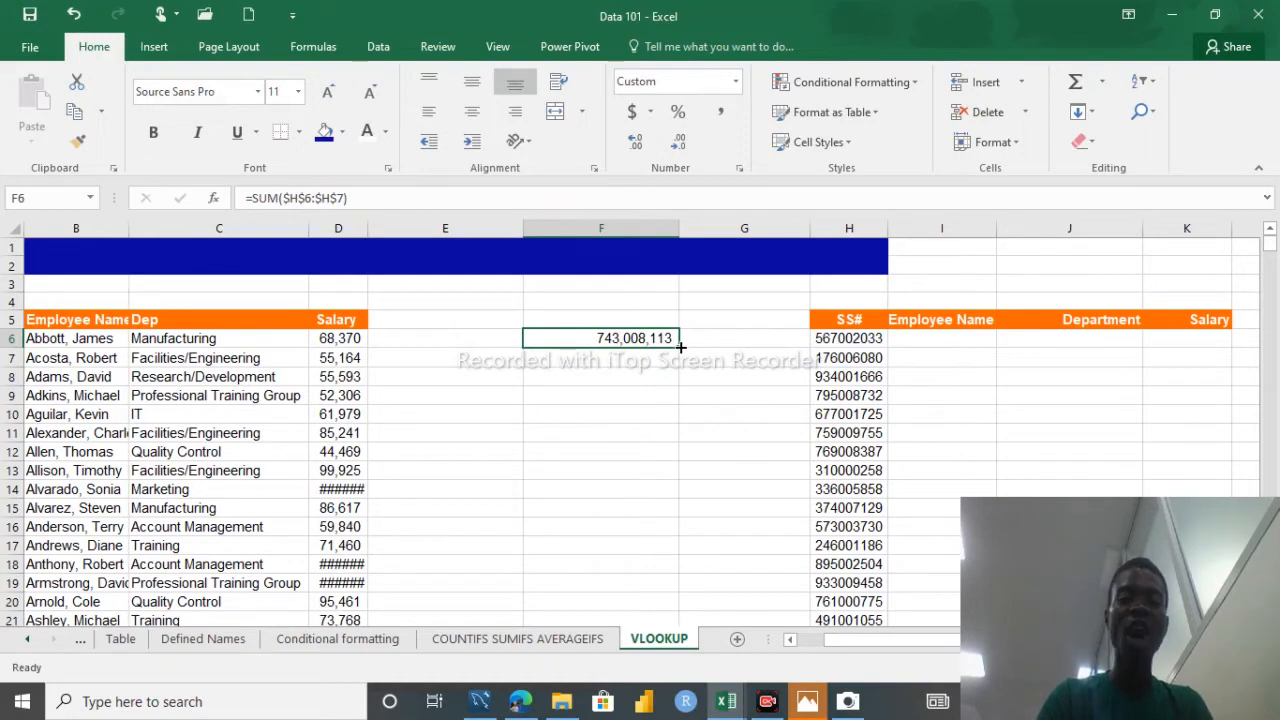
drag(679, 346, 667, 406)
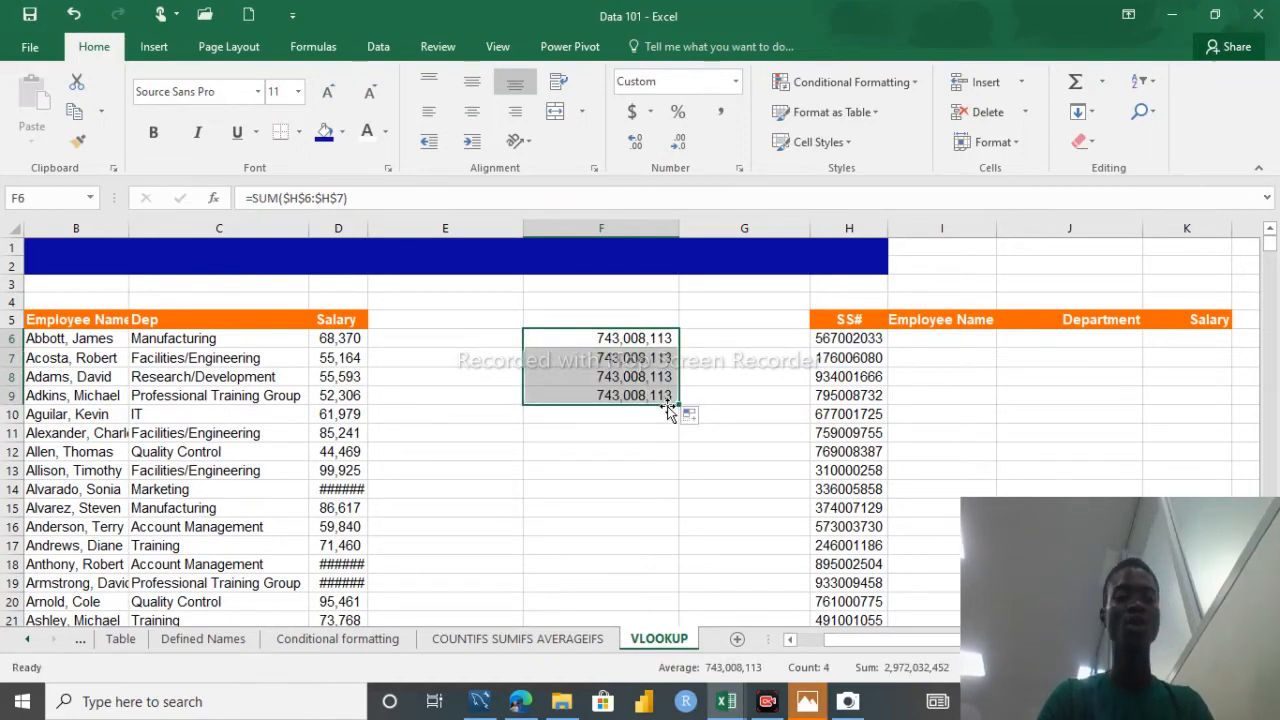
click(593, 361)
double_click(593, 361)
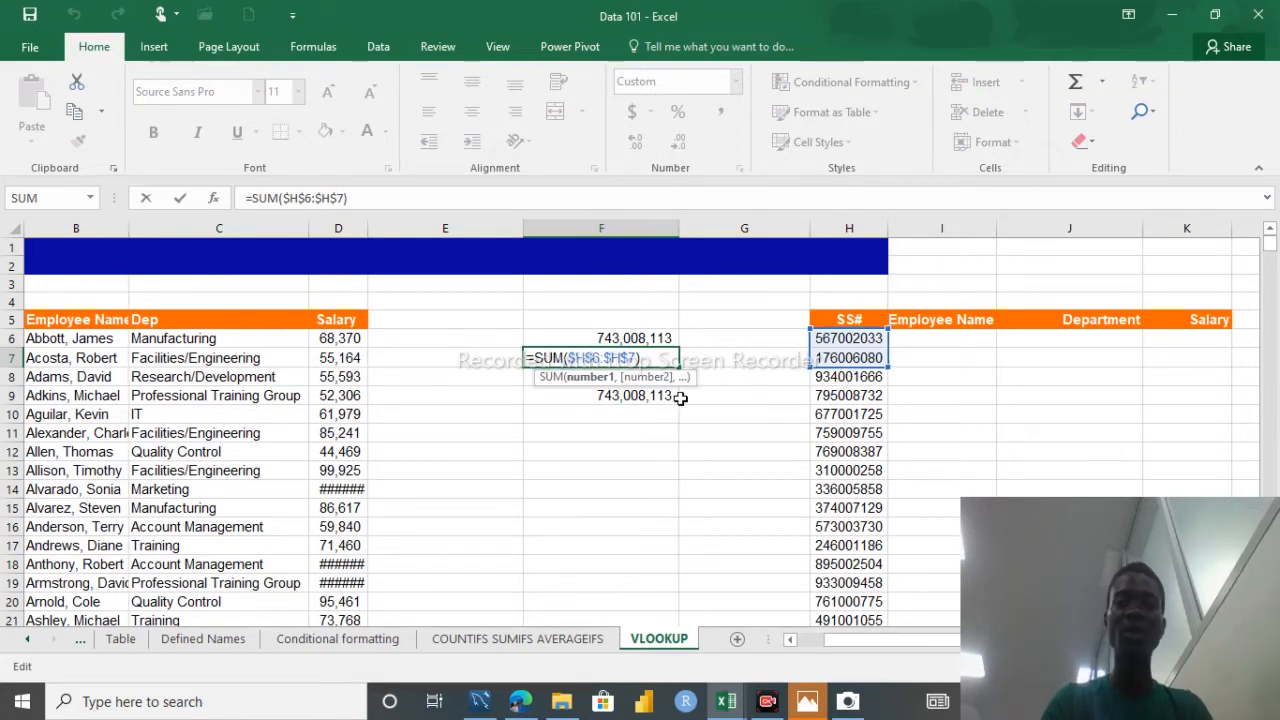
double_click(648, 395)
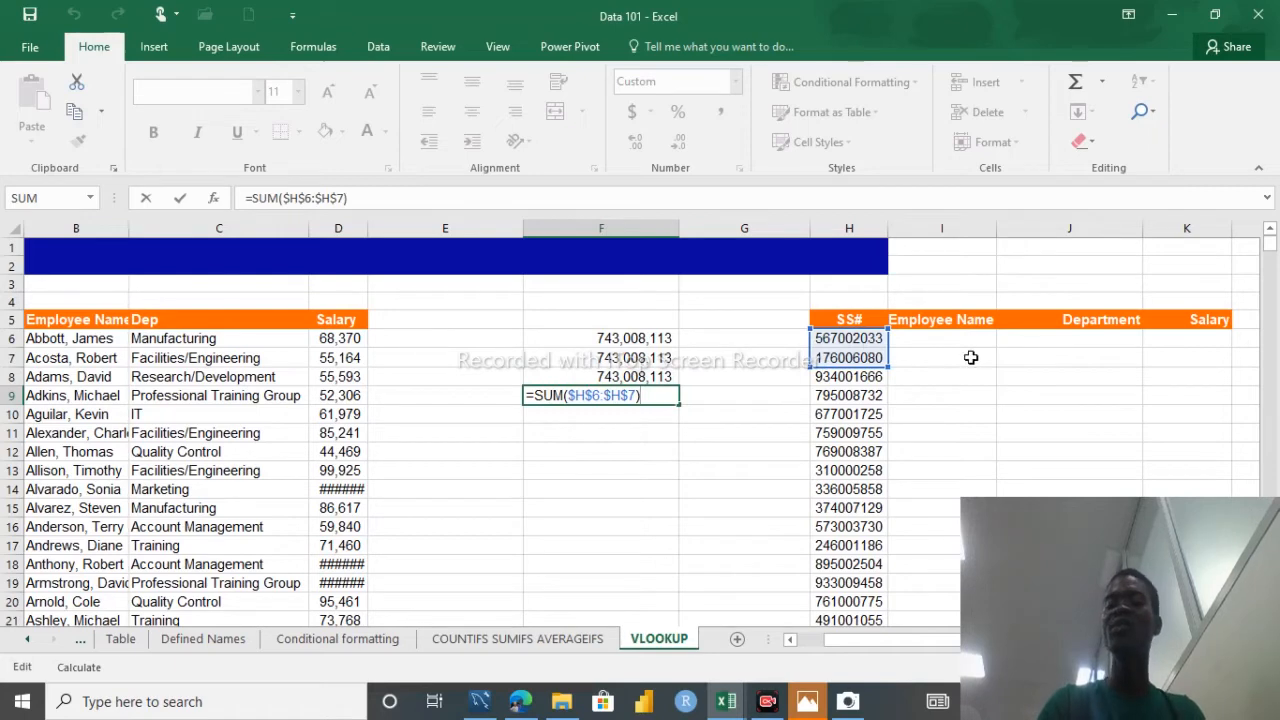
key(Return)
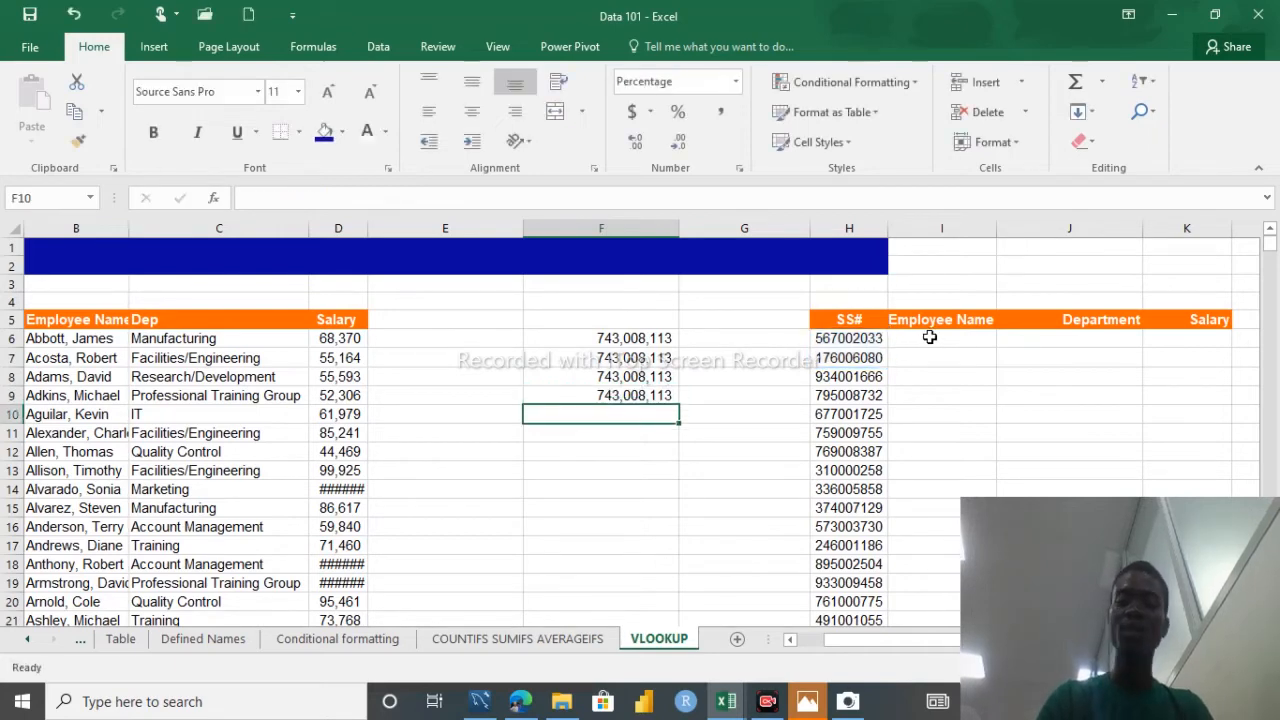
Step: Delete the example SUM formulas from cells F6:F9
text(=)
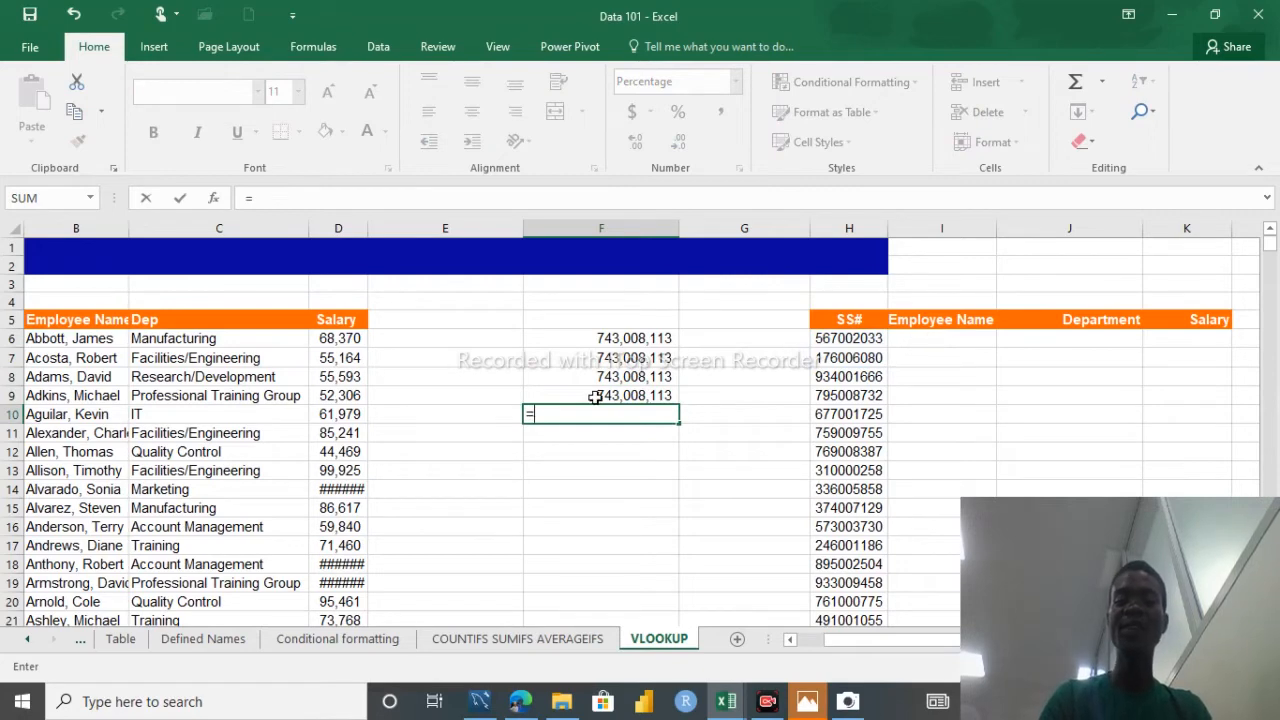
key(BackSpace)
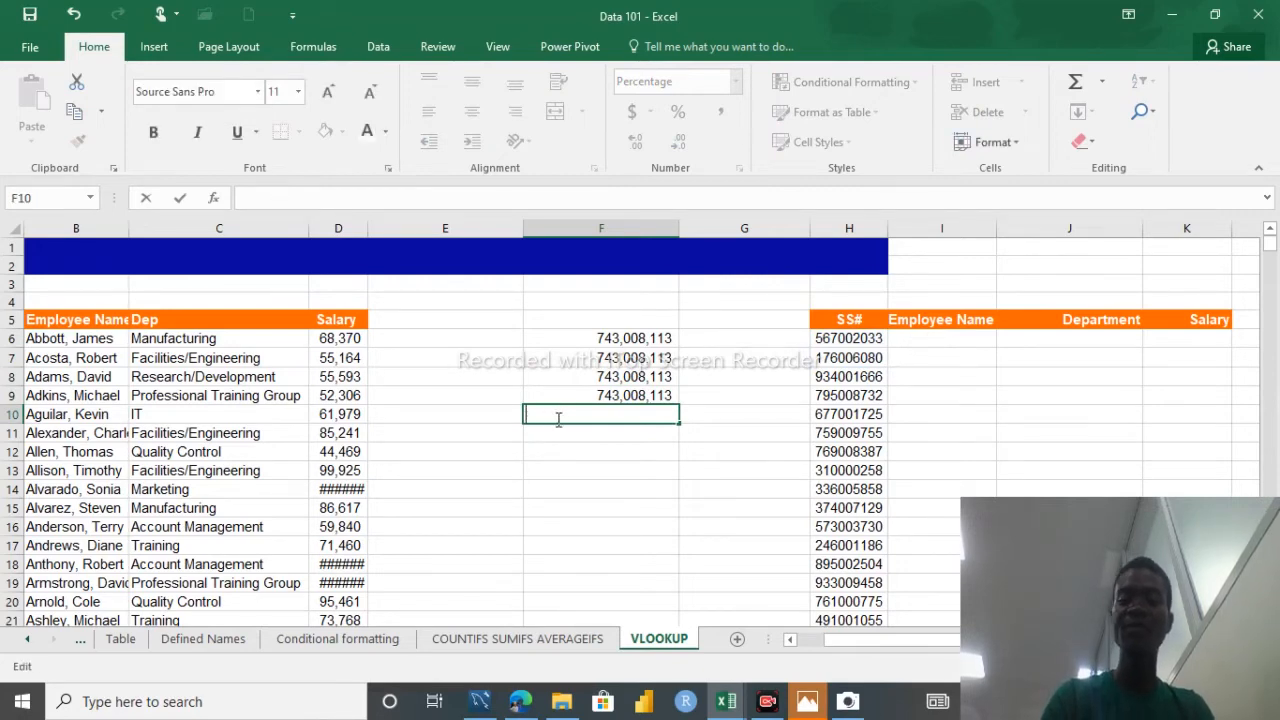
click(604, 339)
key(shift+Down)
key(shift+Down)
key(shift+Down)
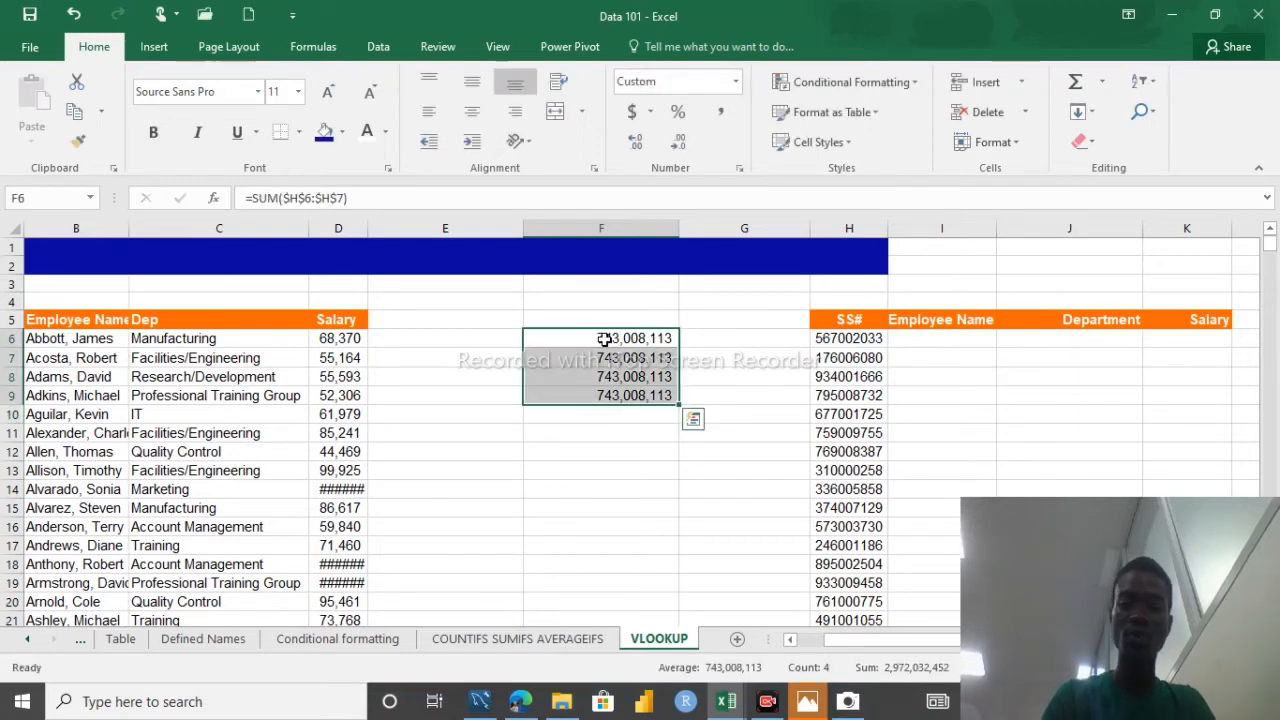
key(Delete)
Step: Start a VLOOKUP formula in the Employee Name cell I6 with the SS# cell H6 as the lookup value
click(918, 345)
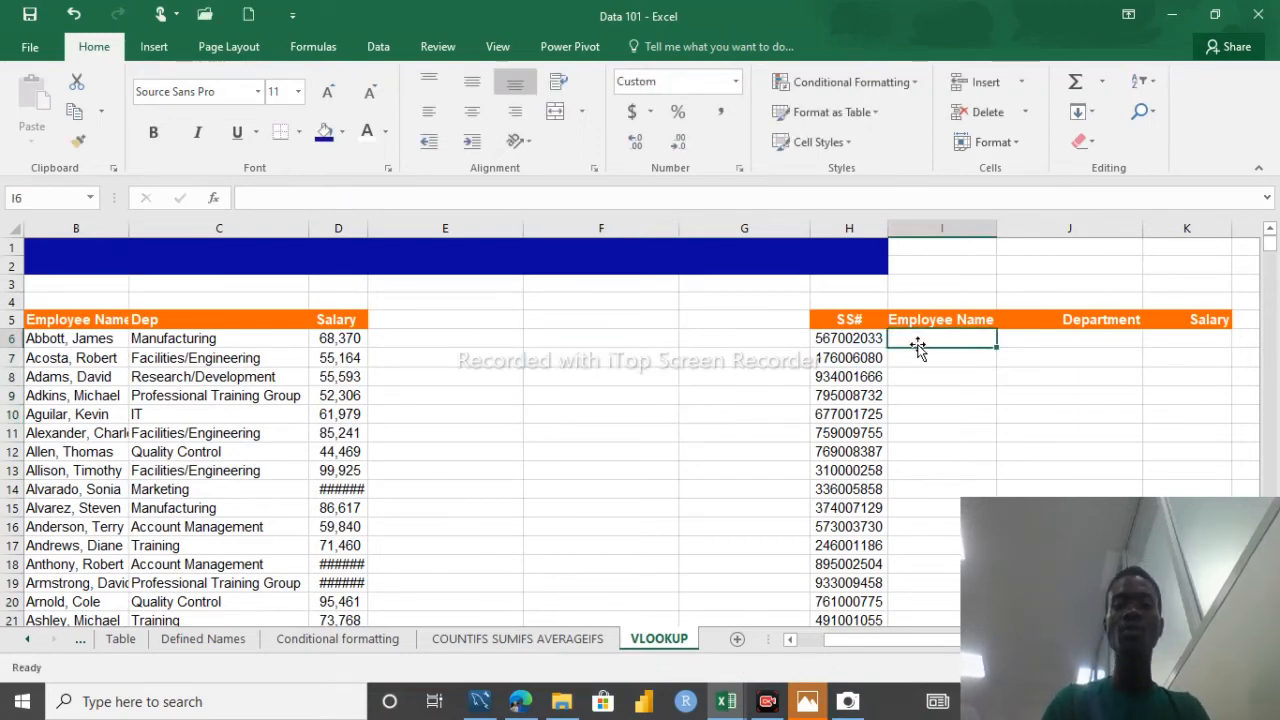
text(=v)
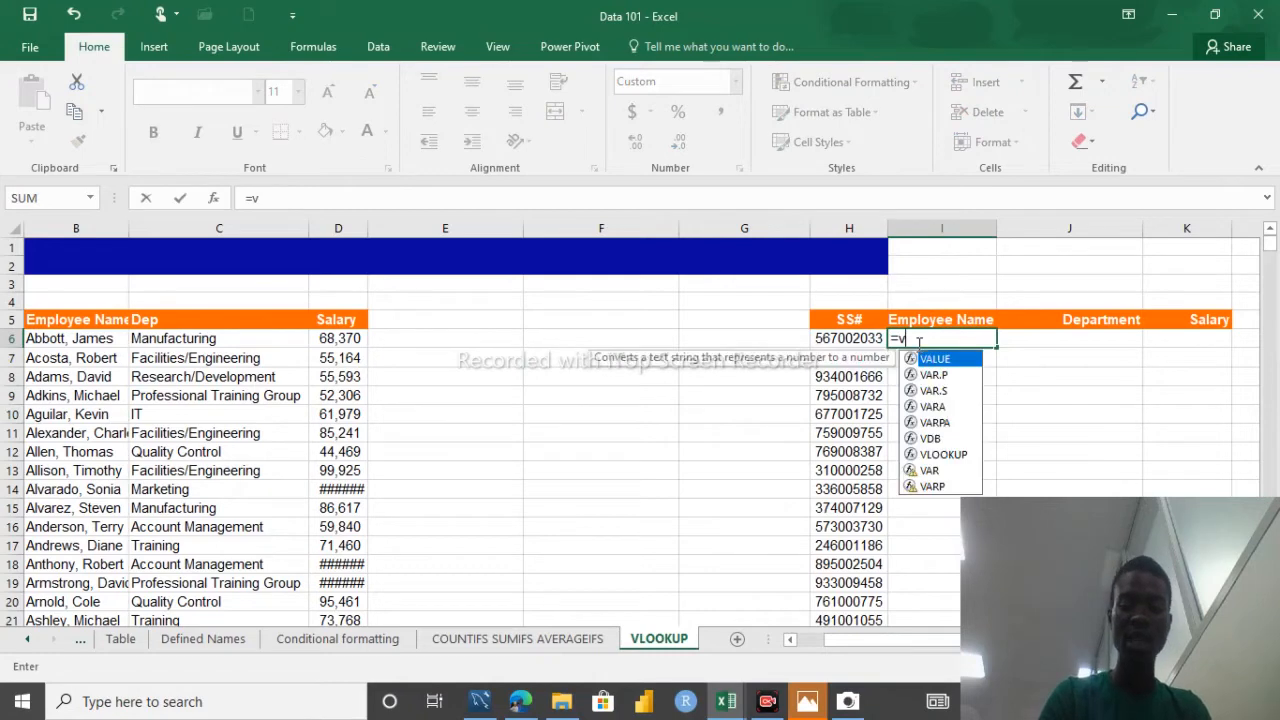
text(look()
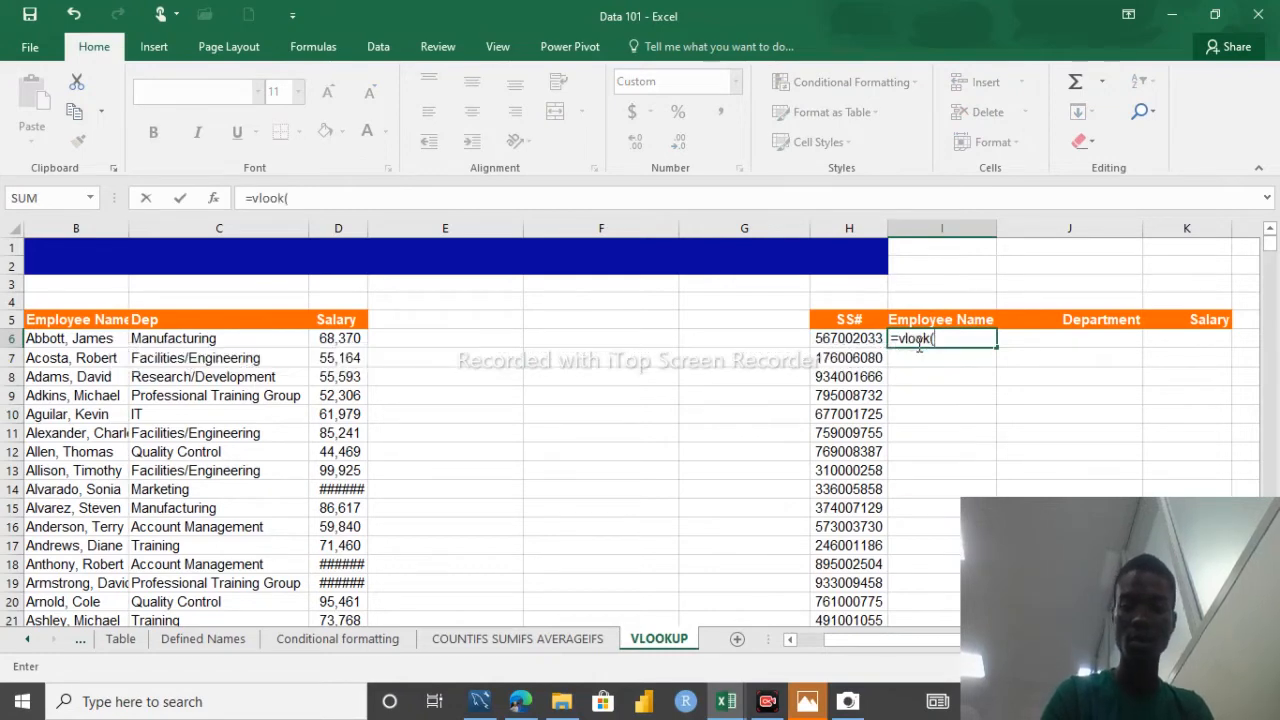
key(BackSpace)
text(up)
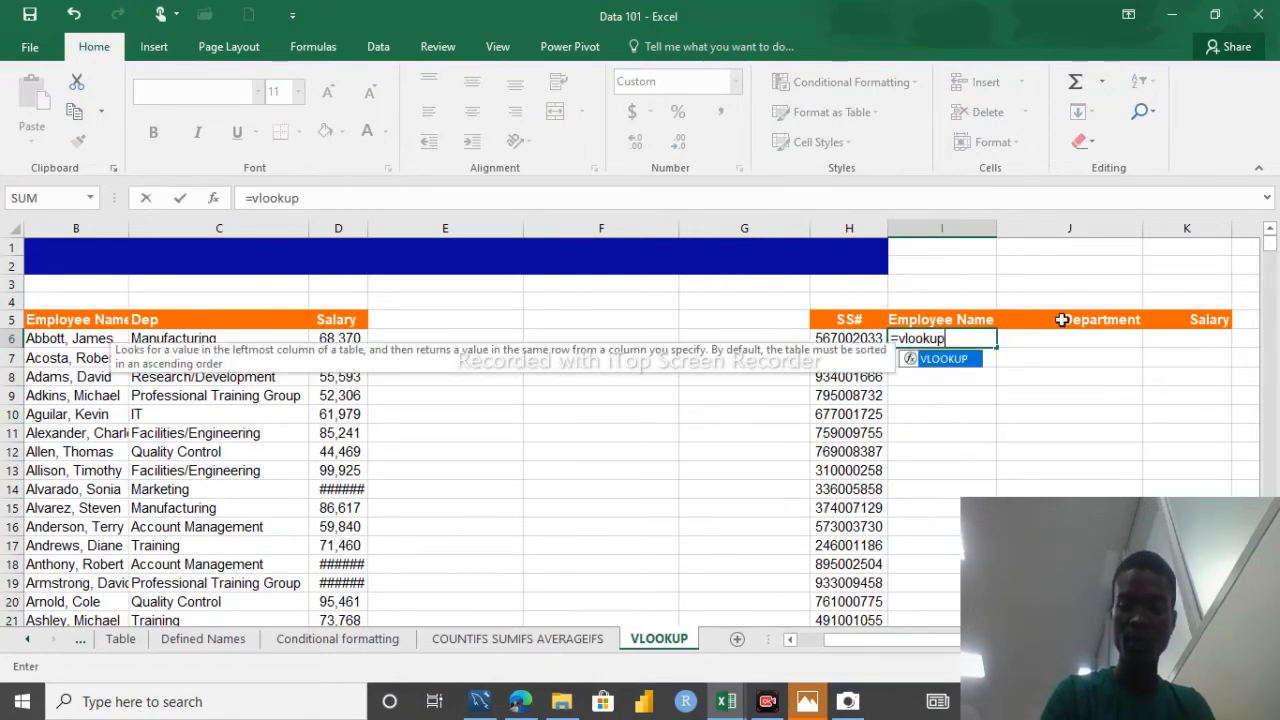
text(()
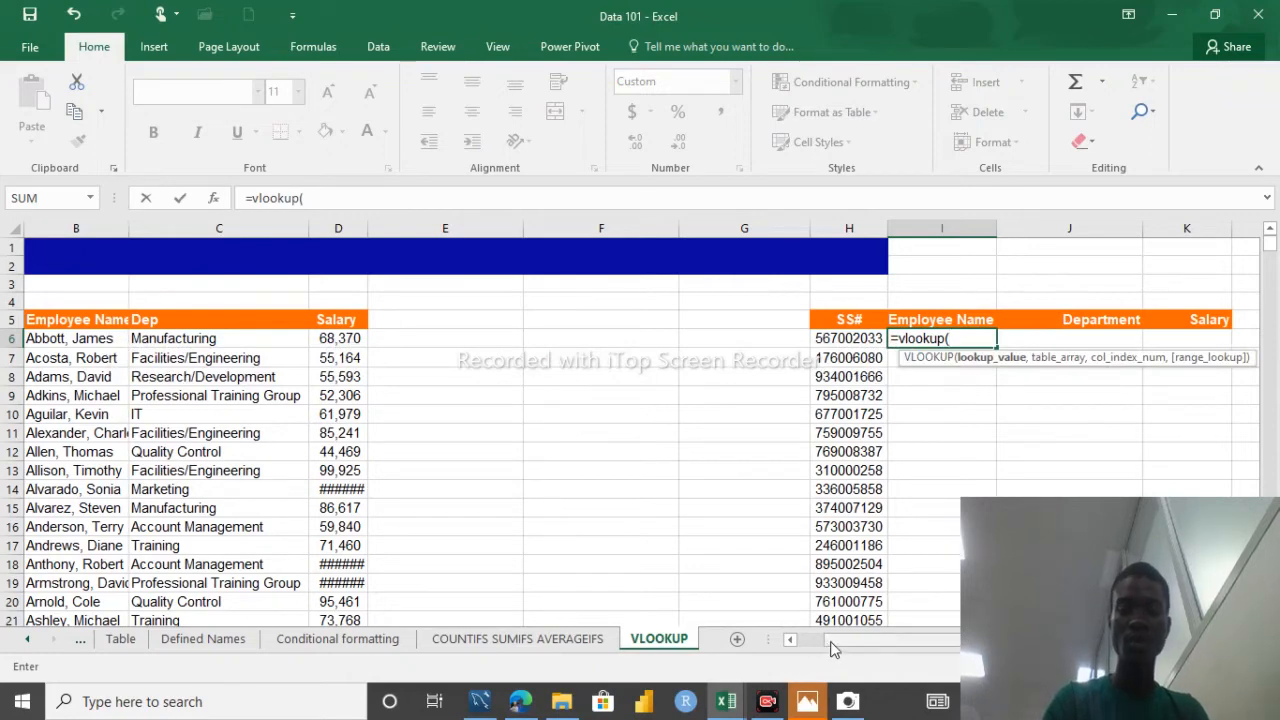
mouse_move(824, 648)
mouse_down()
mouse_move(812, 648)
mouse_move(845, 653)
mouse_move(828, 650)
mouse_up()
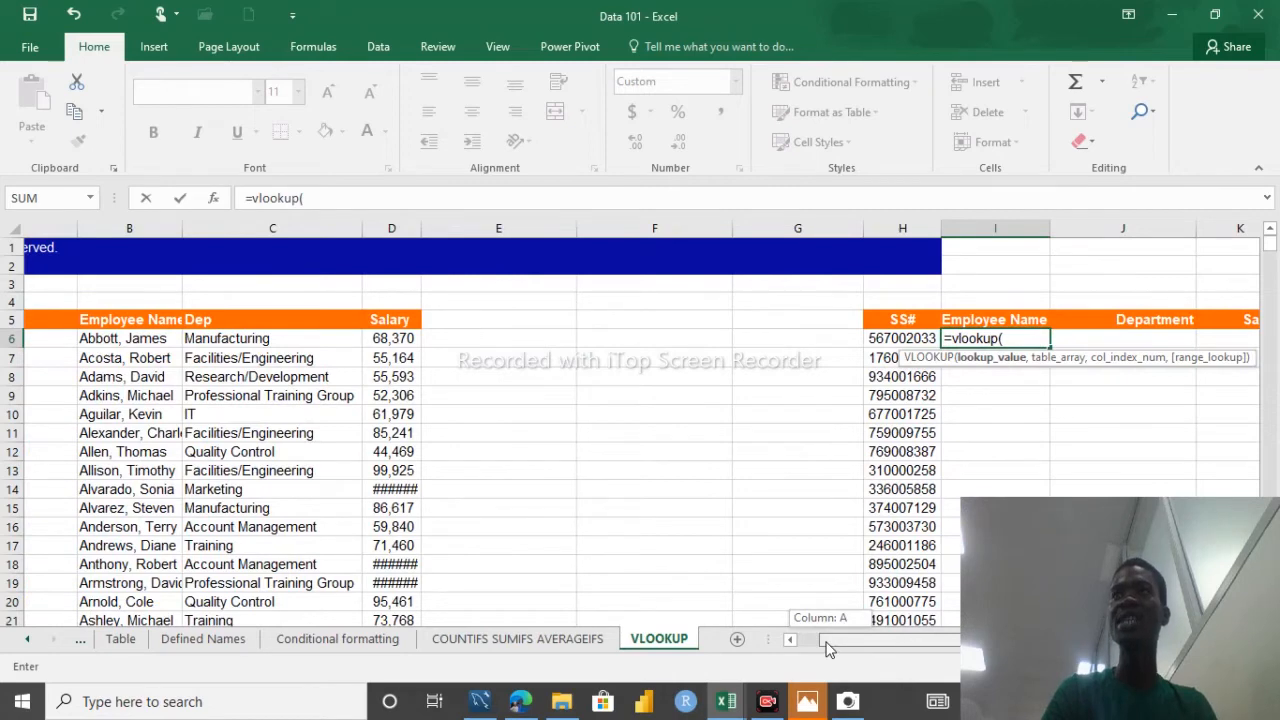
drag(828, 650, 821, 651)
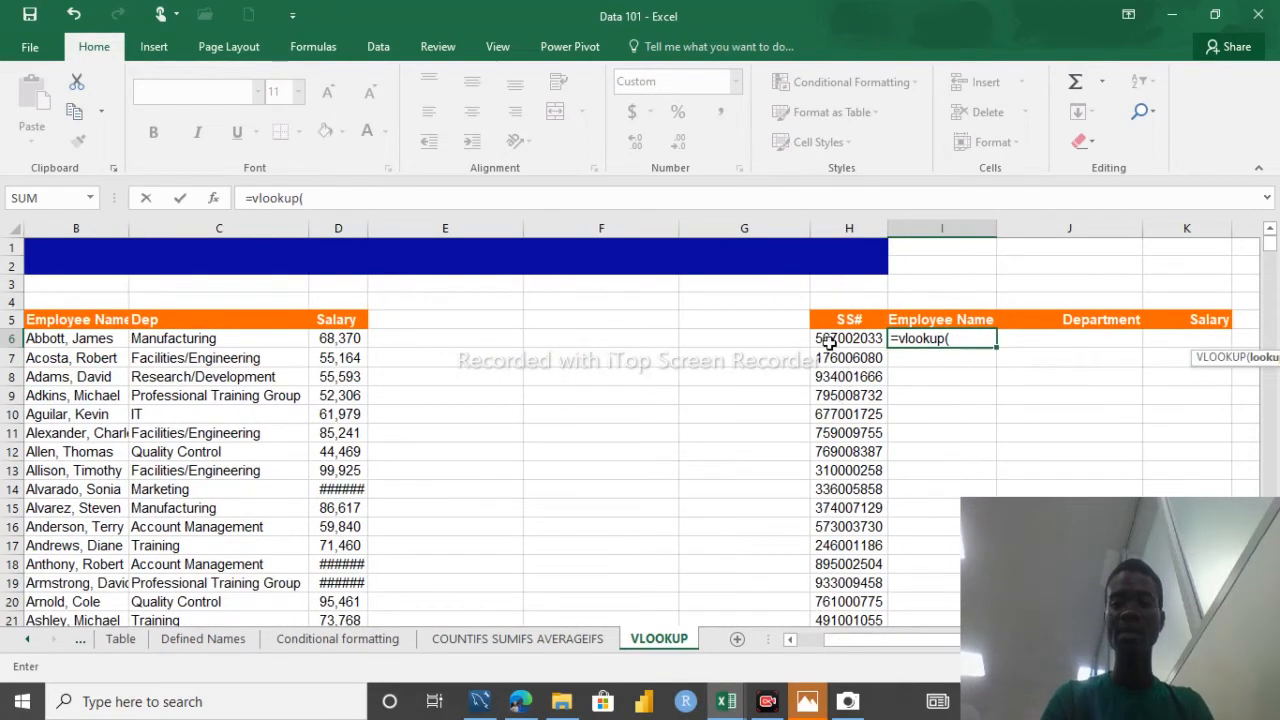
click(826, 338)
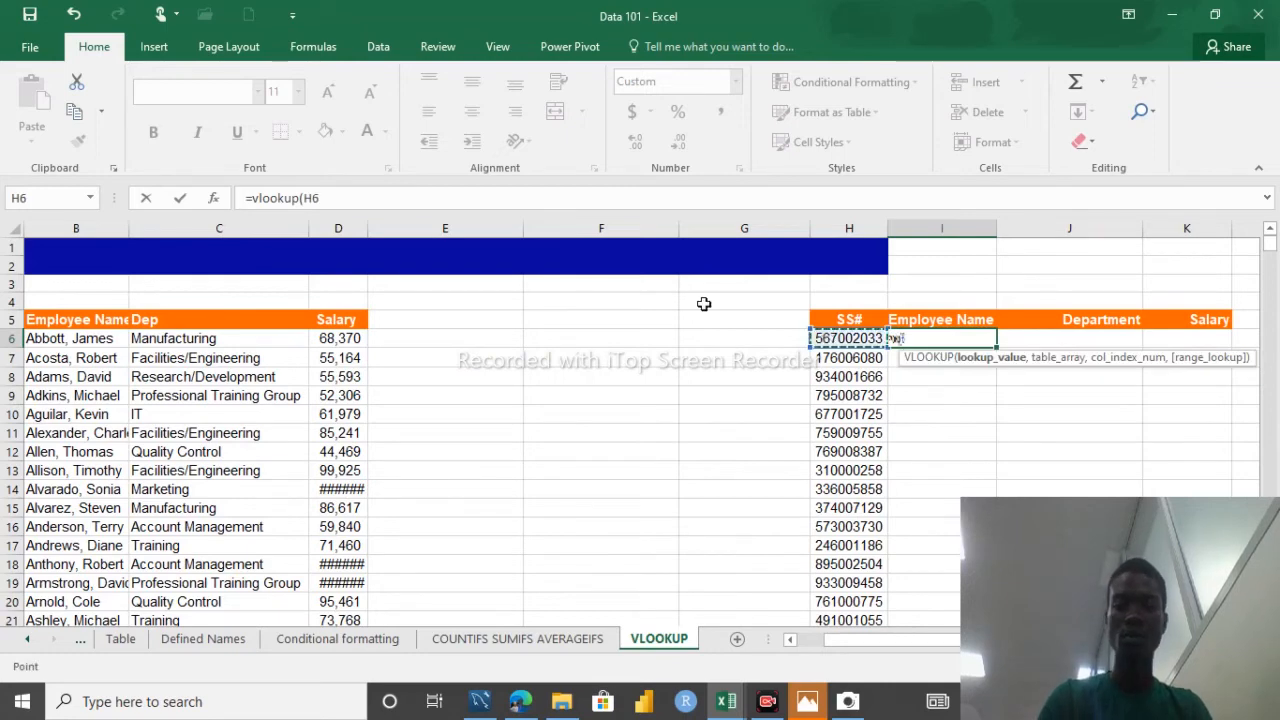
click(520, 199)
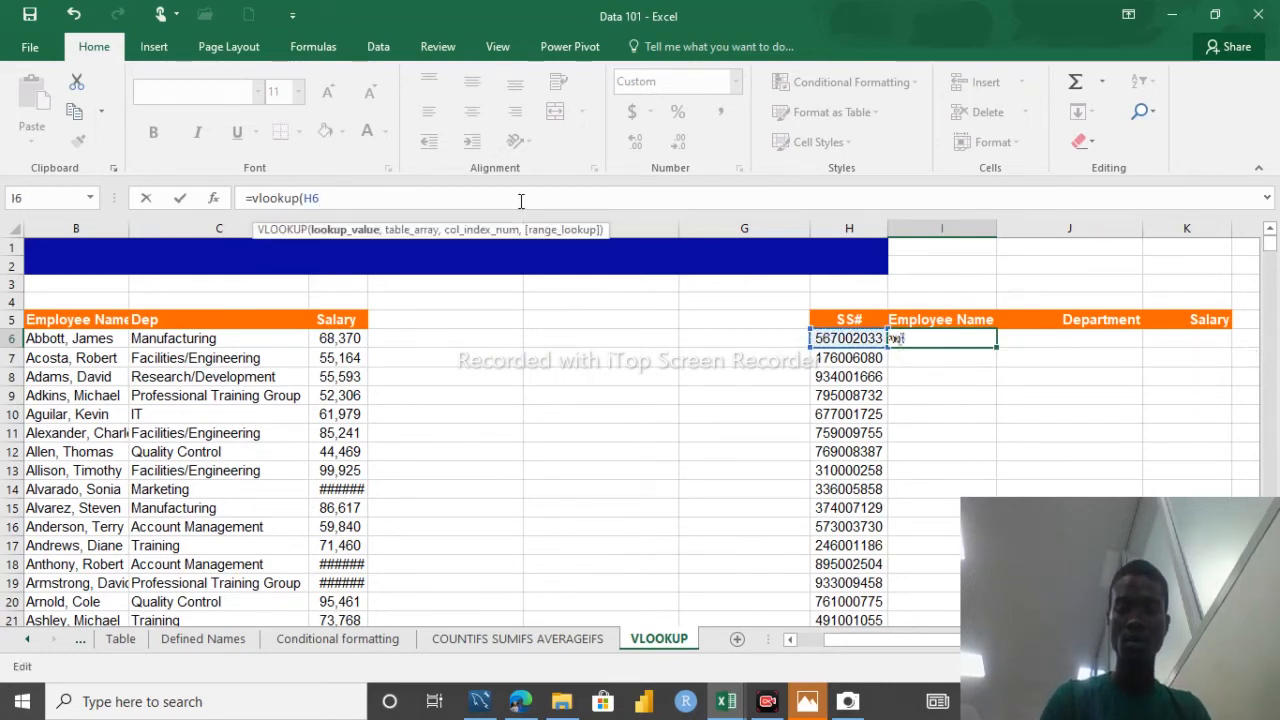
text(,)
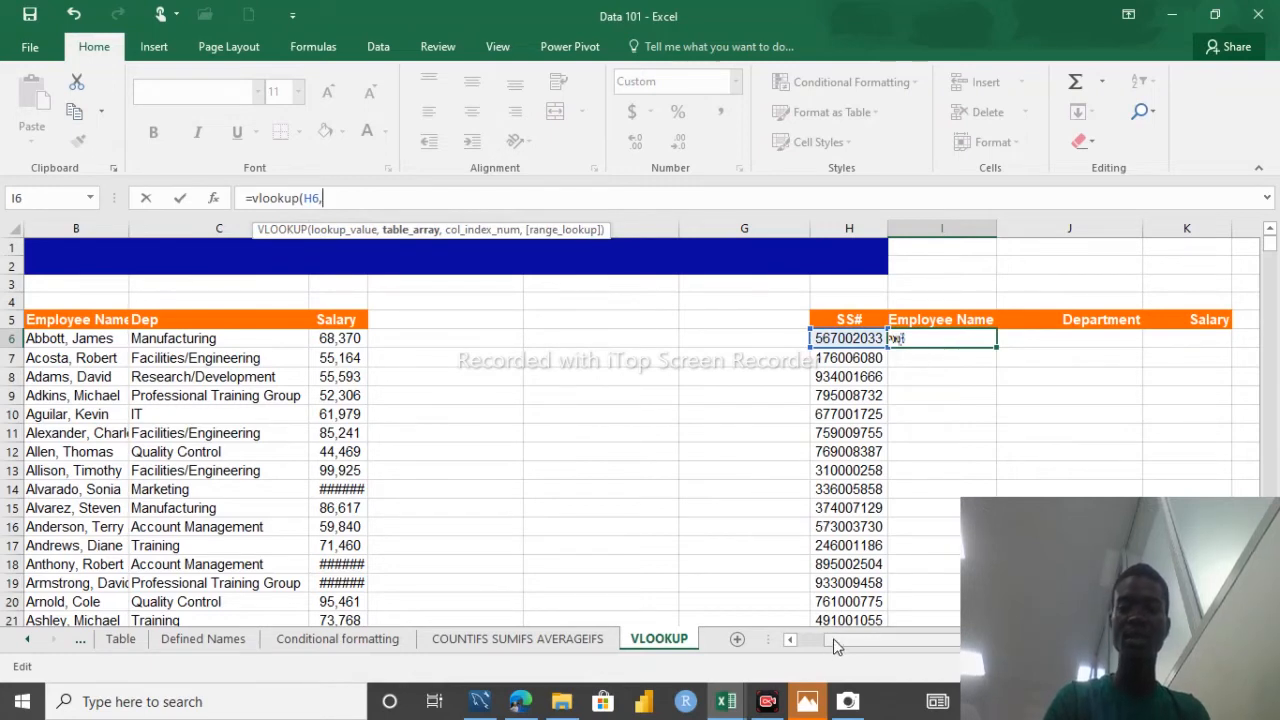
Step: Lock only the column of the lookup value in the I6 VLOOKUP formula, making it $H6
drag(833, 638, 821, 636)
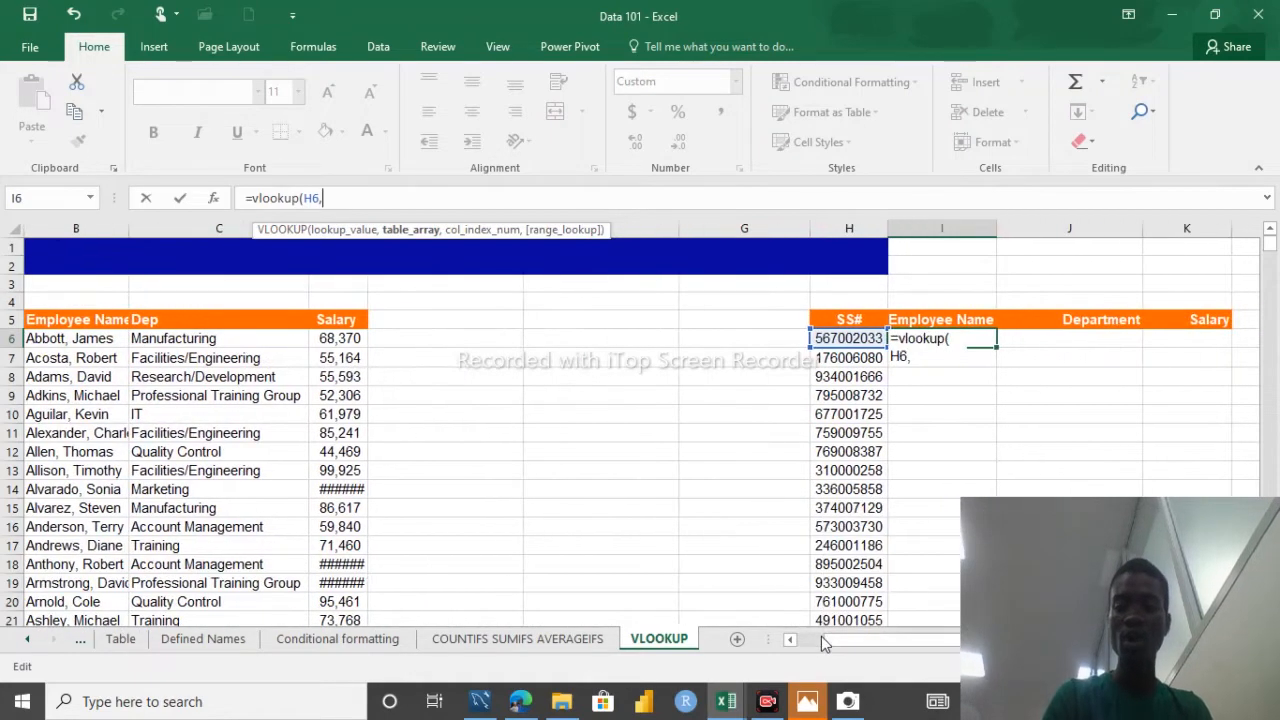
key(BackSpace)
key(BackSpace)
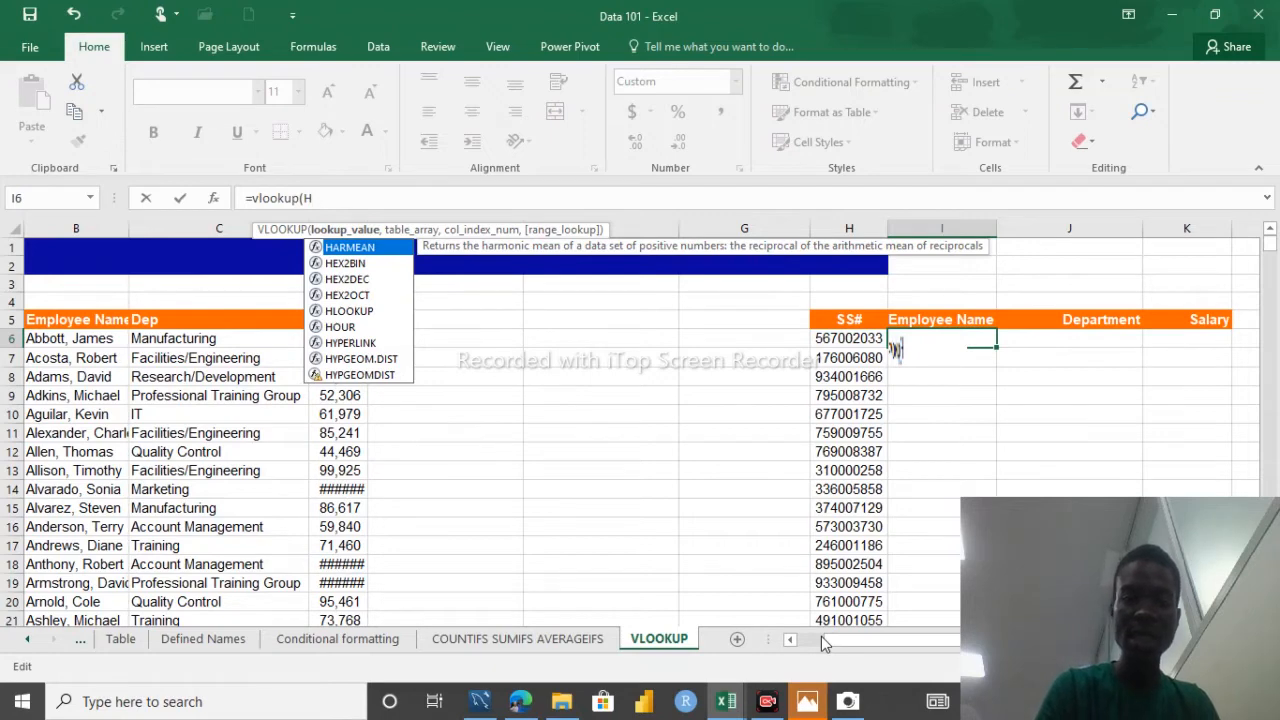
text(6)
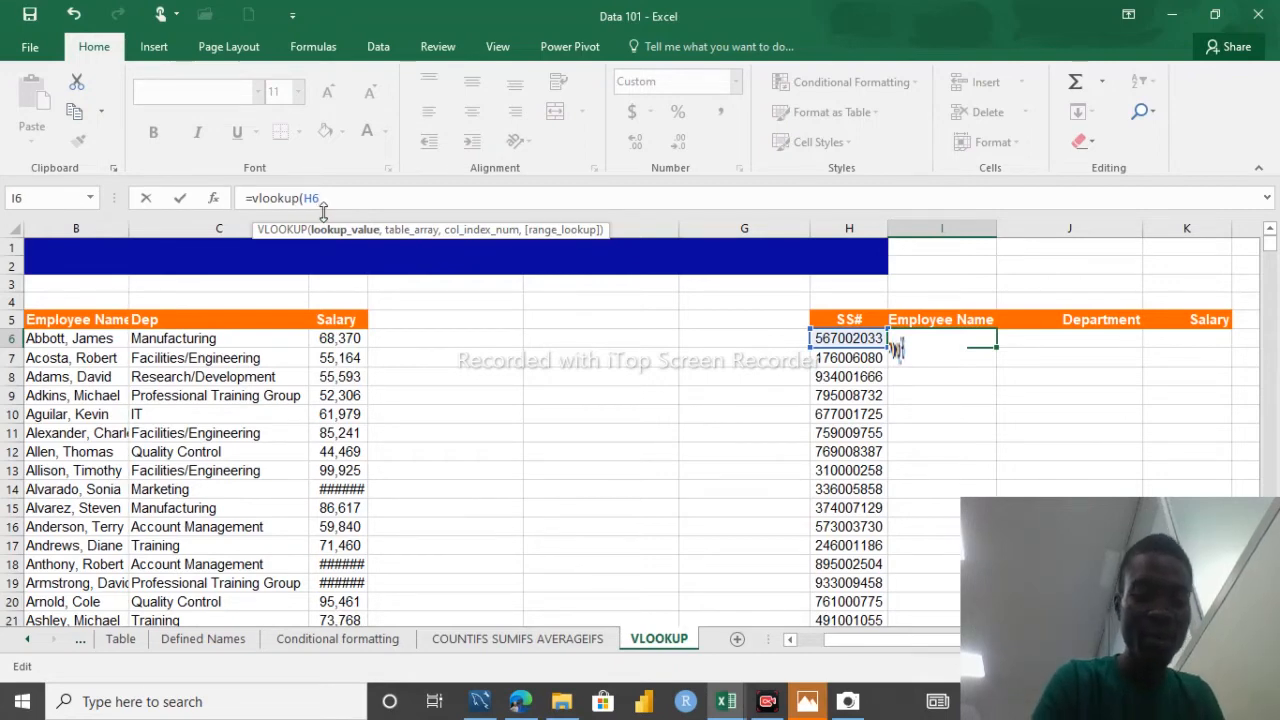
key(F4)
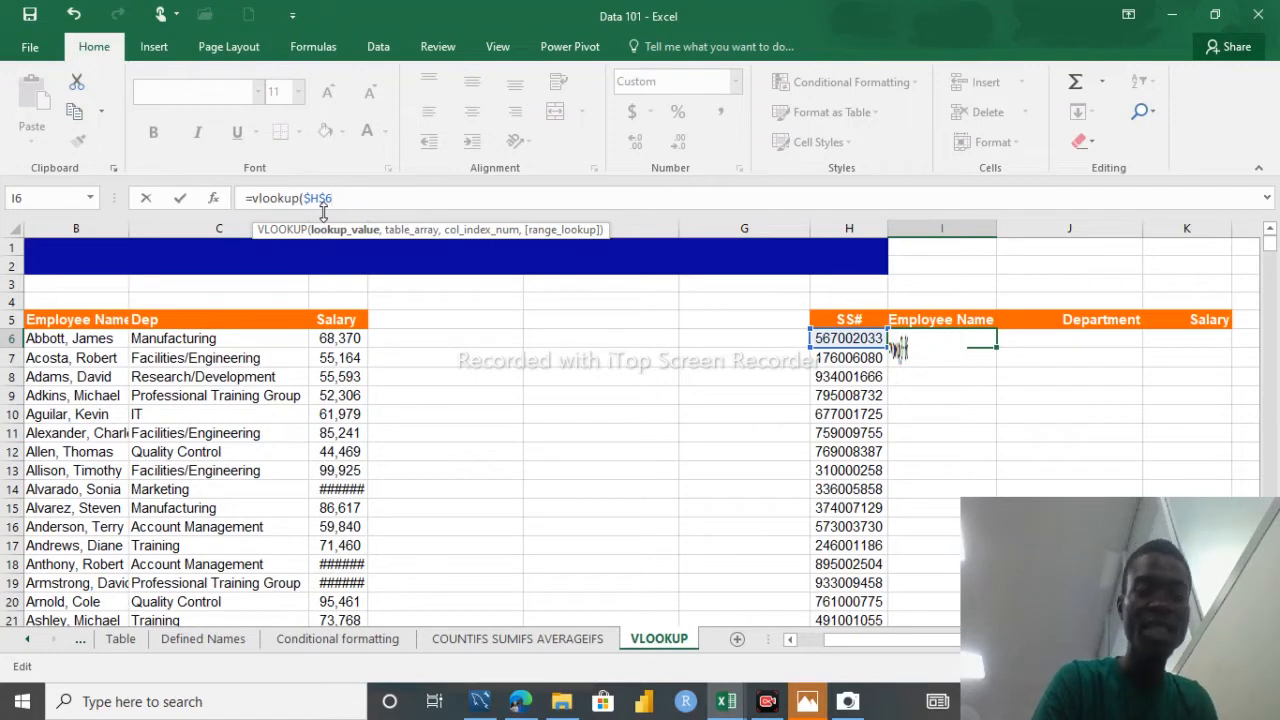
key(F4)
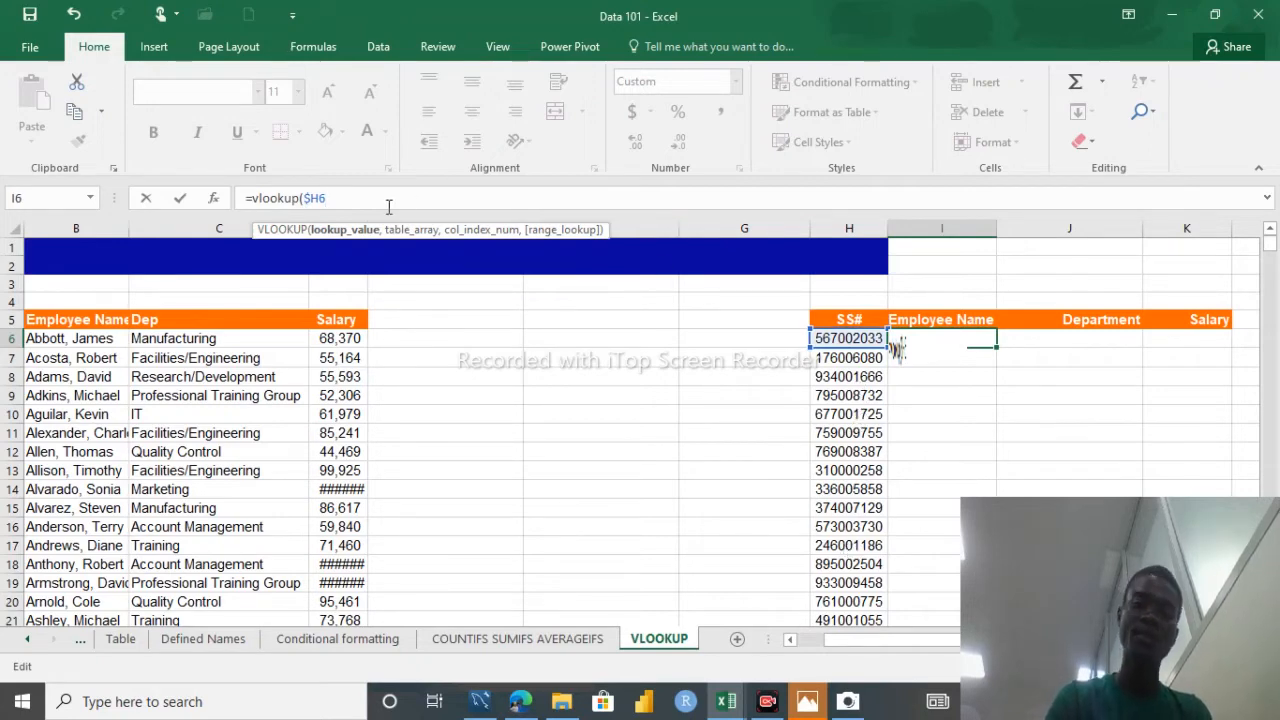
Step: Add the employee table A5:D746 as the table array of the I6 VLOOKUP, locked as $A$5:$D$746
text(,)
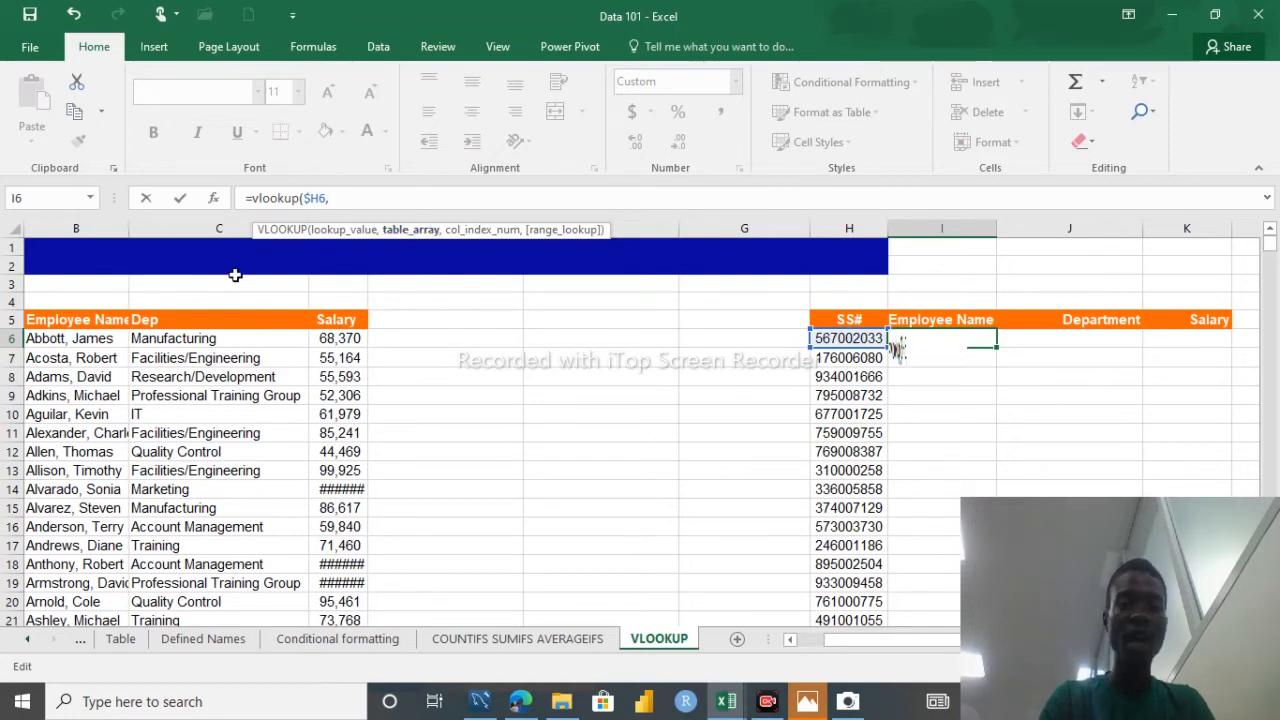
click(101, 314)
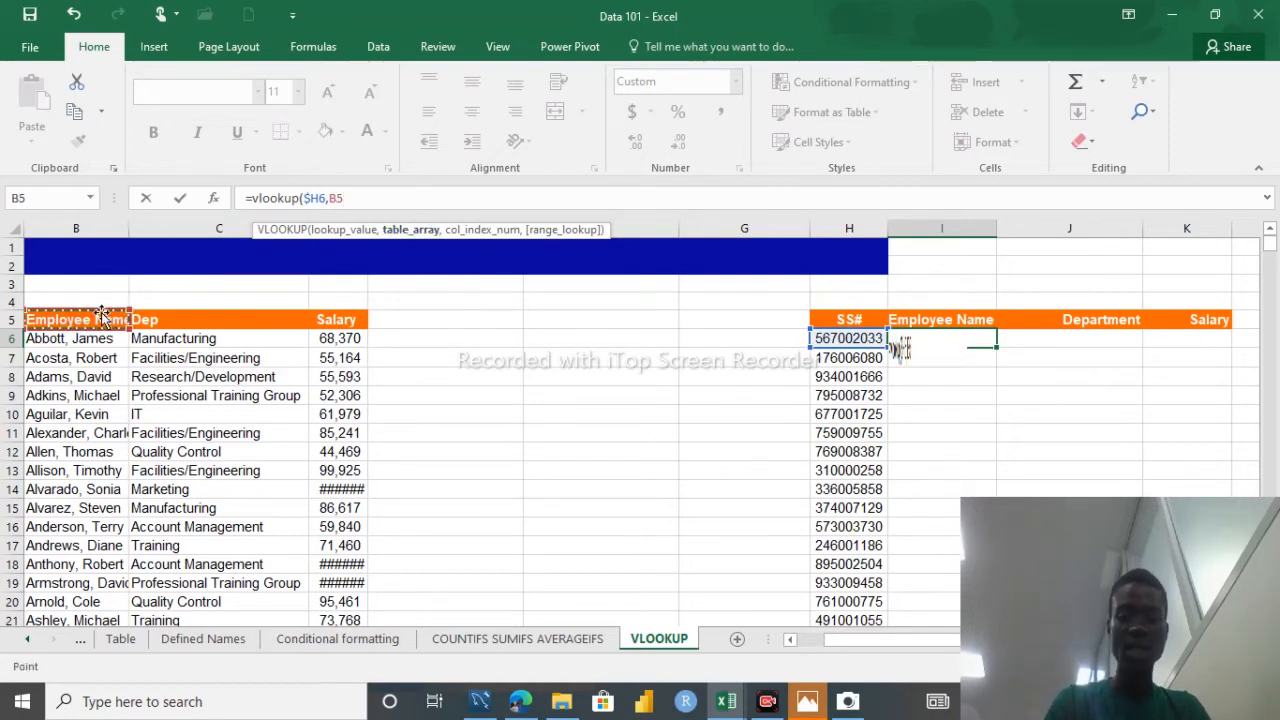
key(Left)
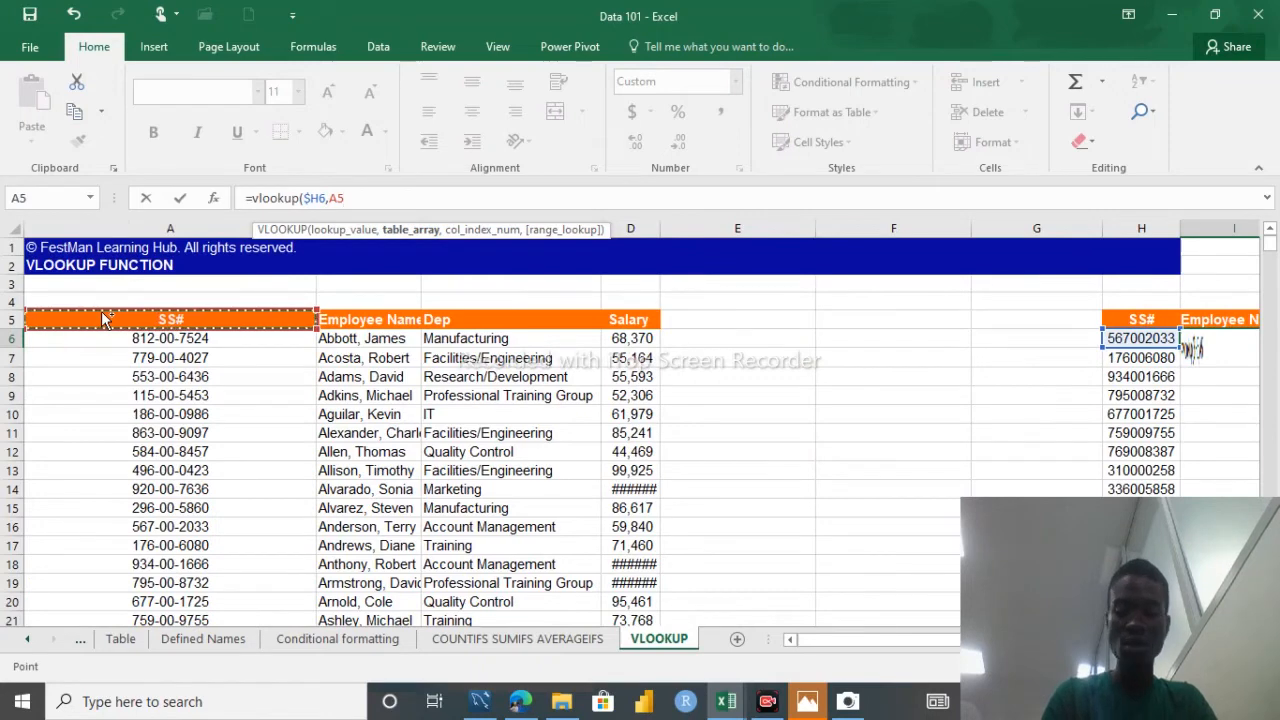
key(shift+Right)
key(shift+Right)
key(shift+Right)
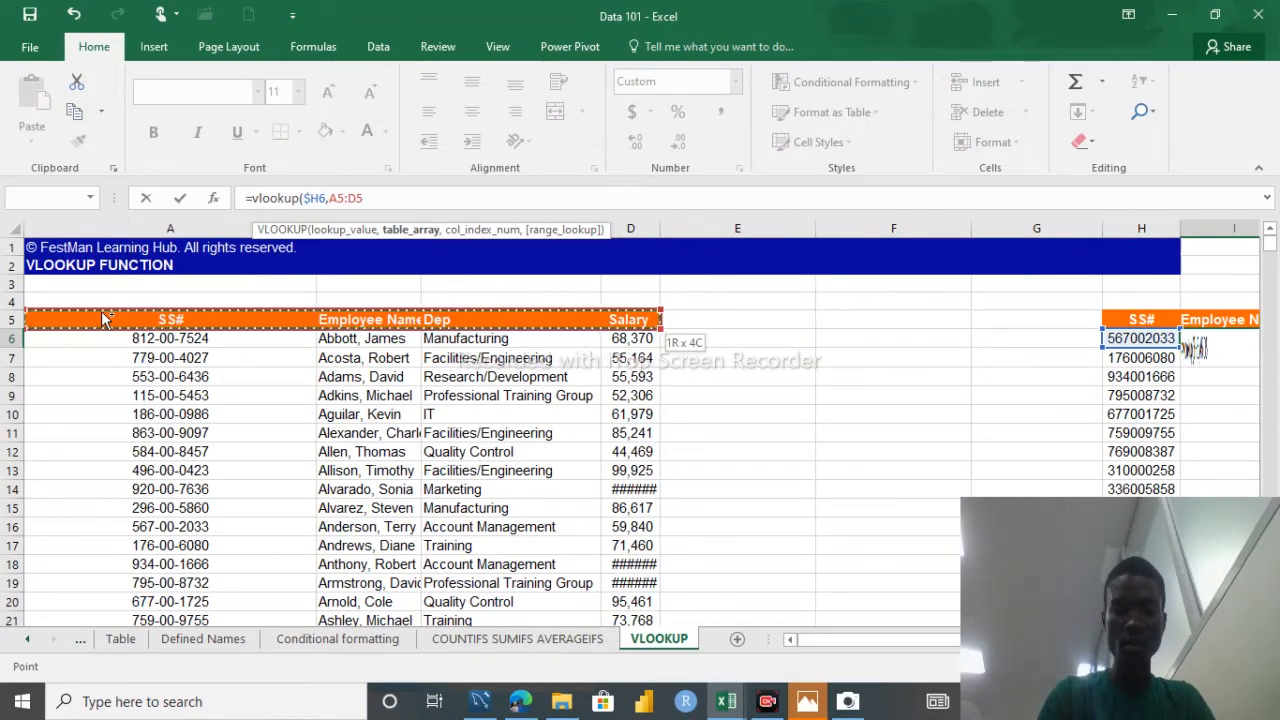
key(ctrl+shift+Down)
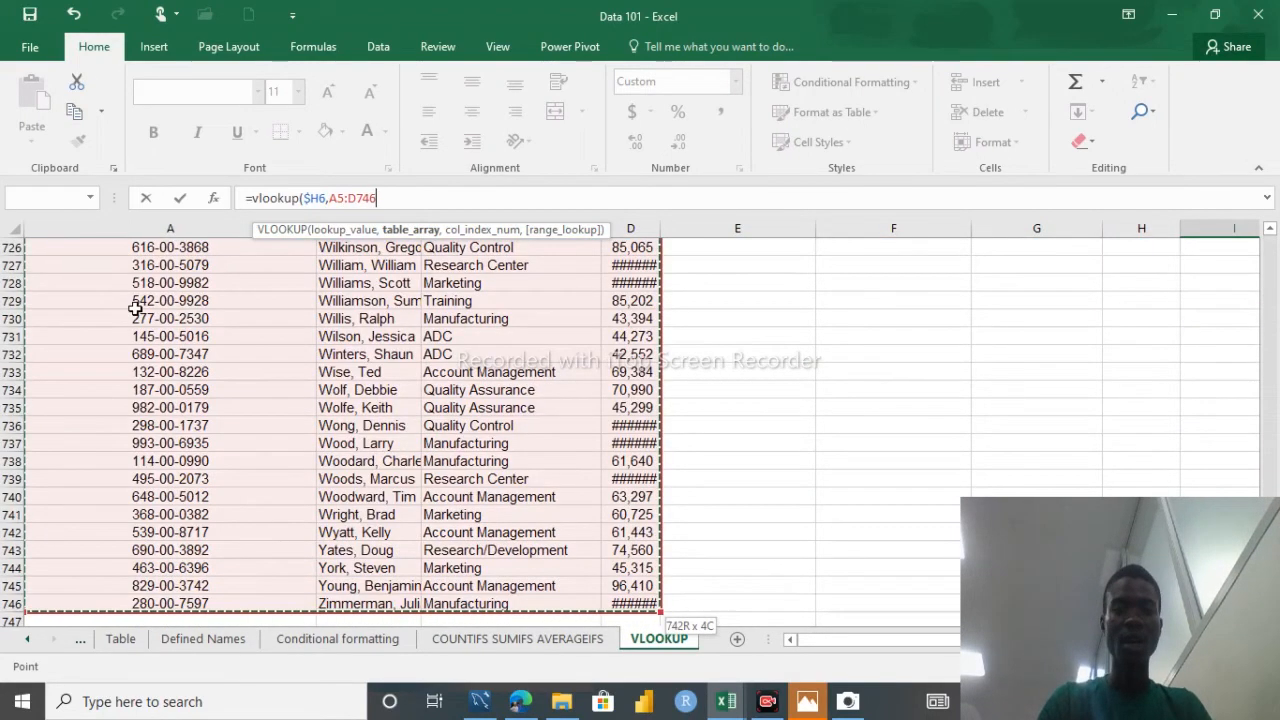
key(BackSpace)
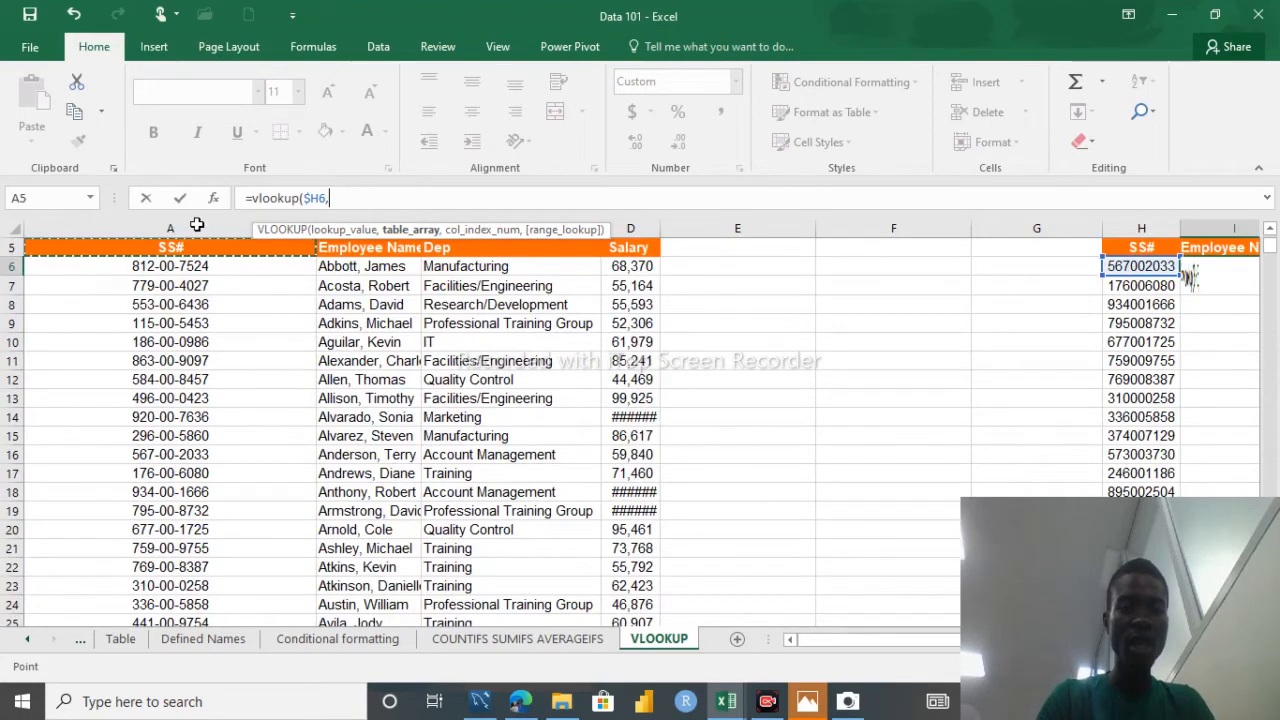
click(158, 247)
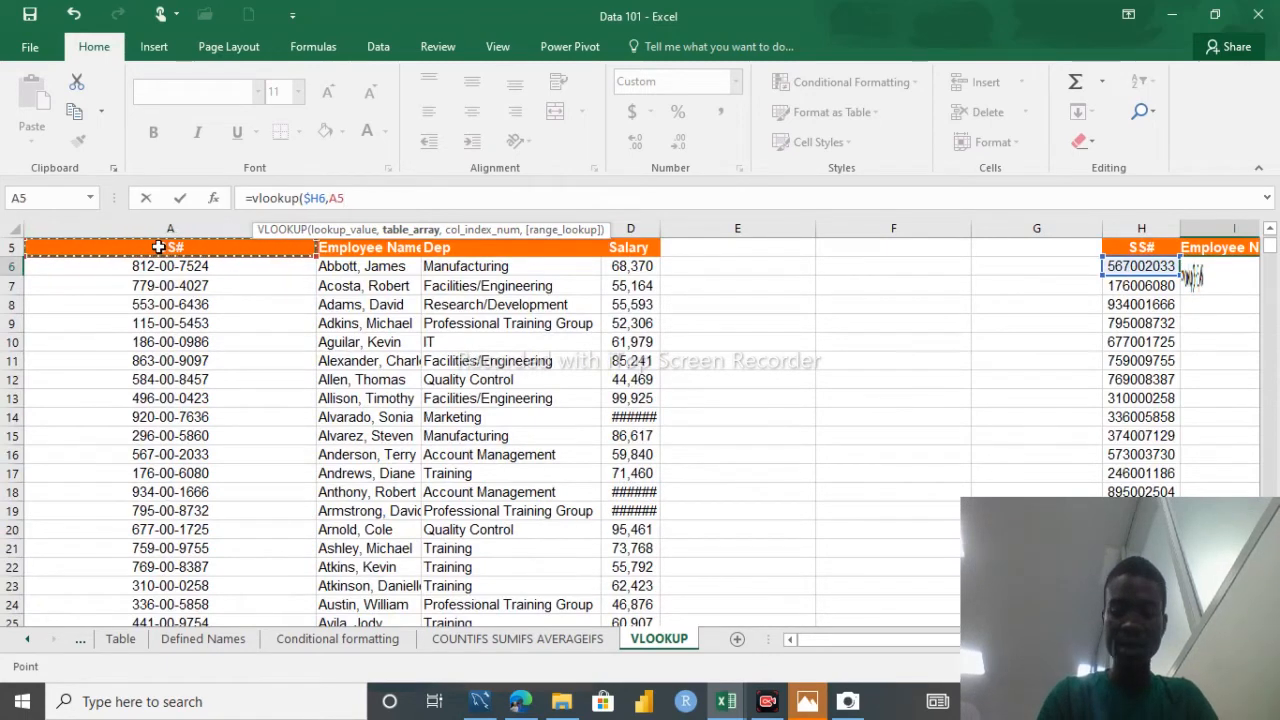
key(ctrl+shift+Right)
key(ctrl+shift+Down)
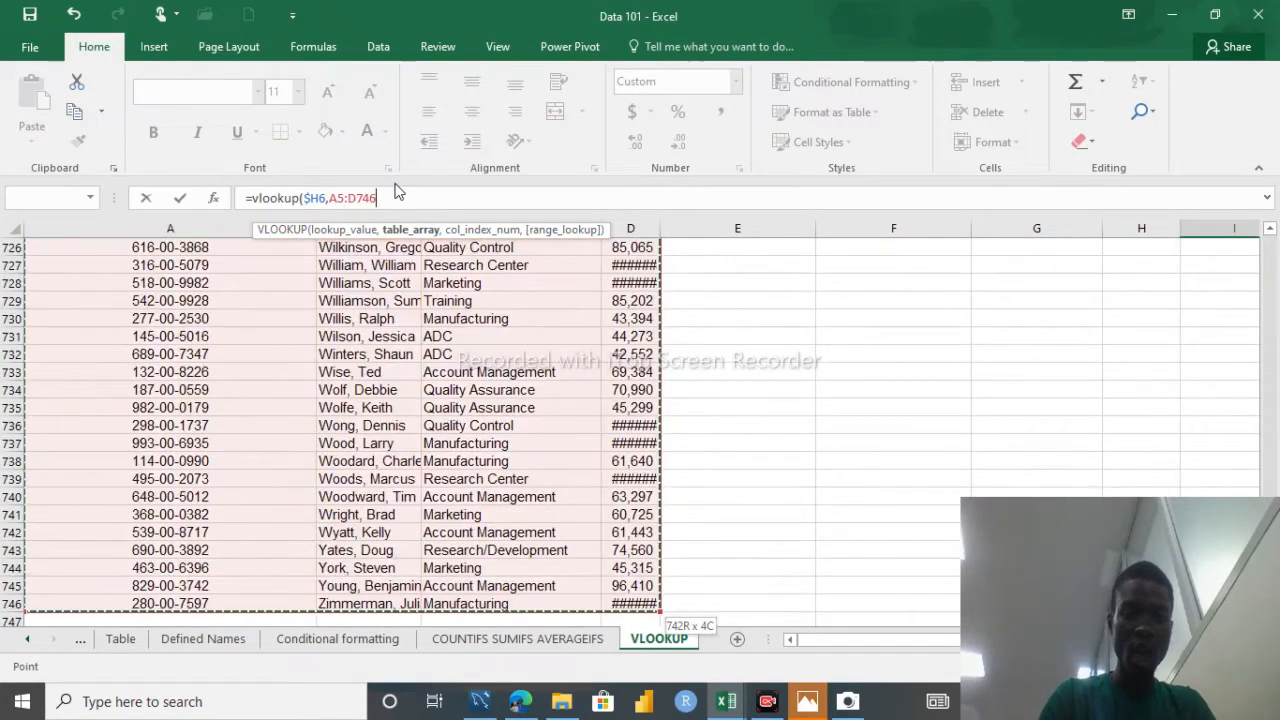
key(F4)
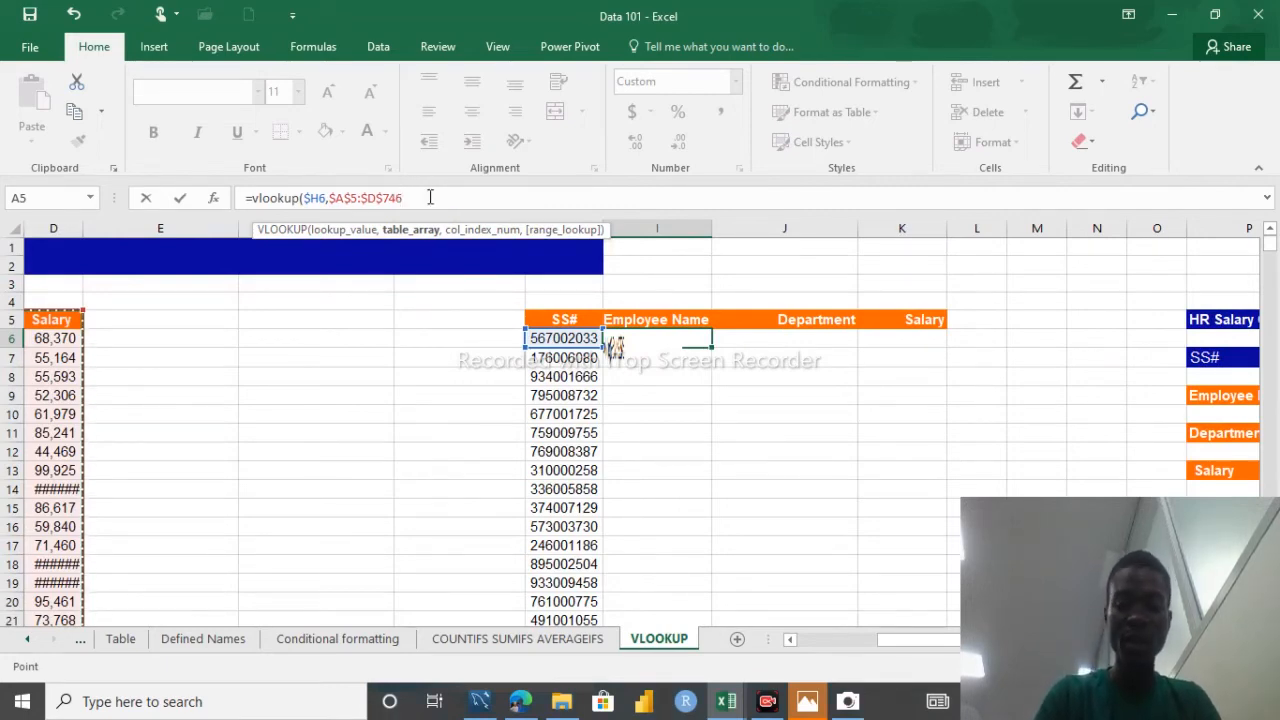
Step: Start a nested MATCH function as the column index argument of the I6 VLOOKUP formula
text(,)
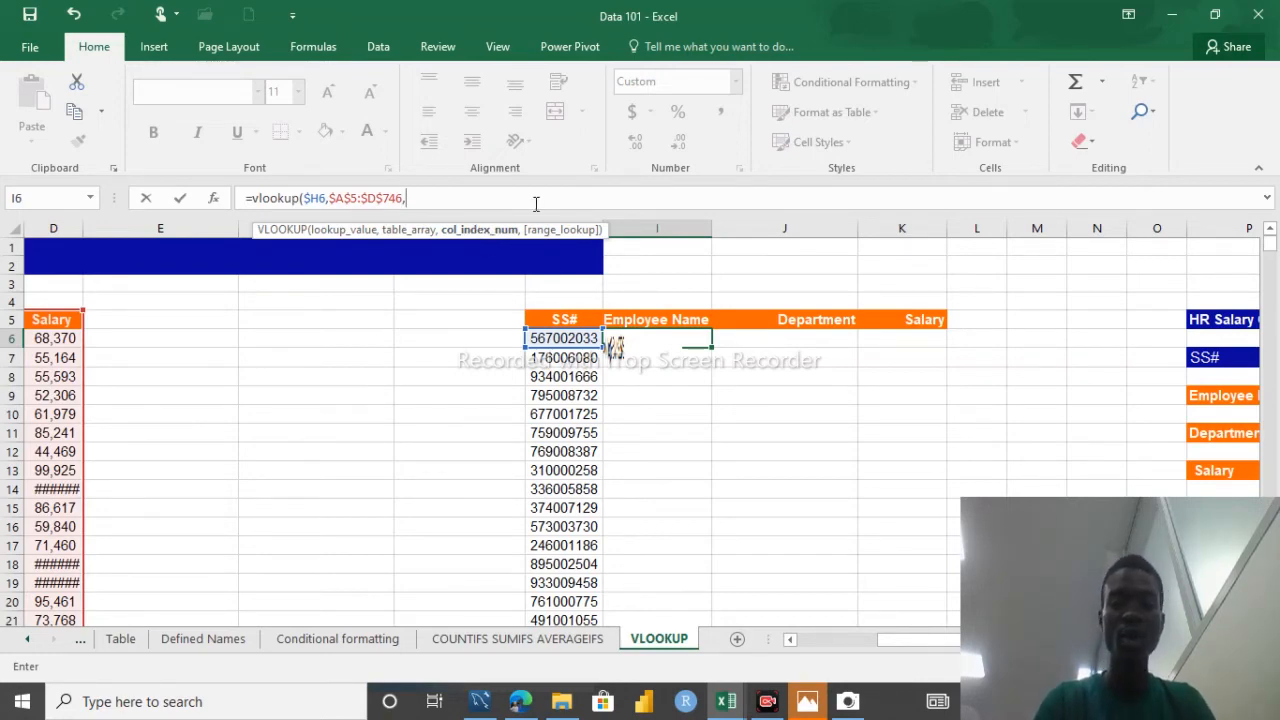
text(m)
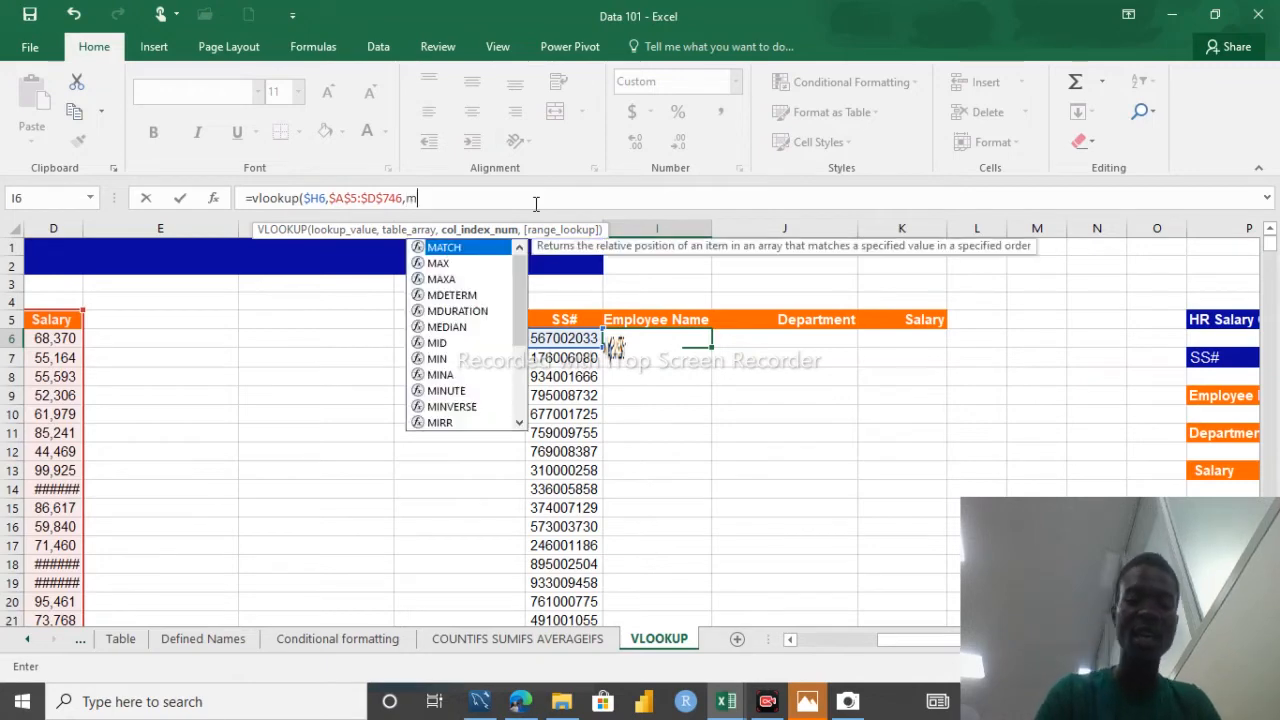
text(atcj()
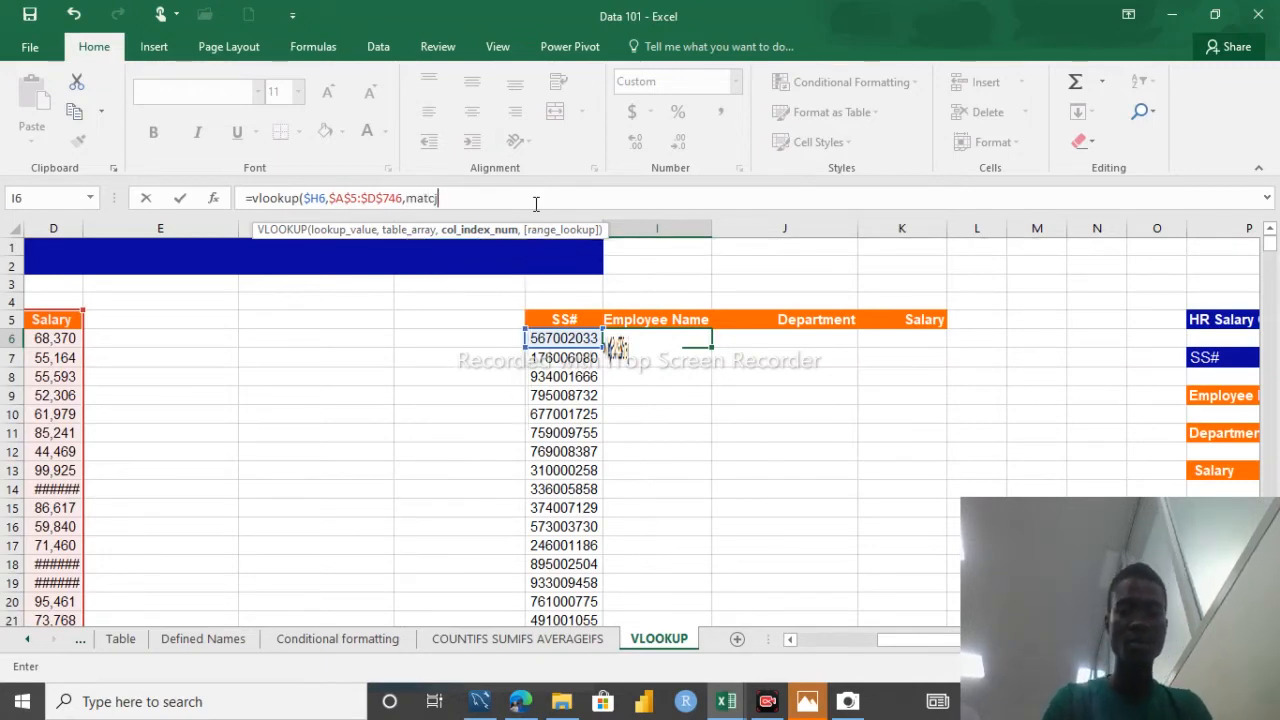
key(BackSpace)
text(h()
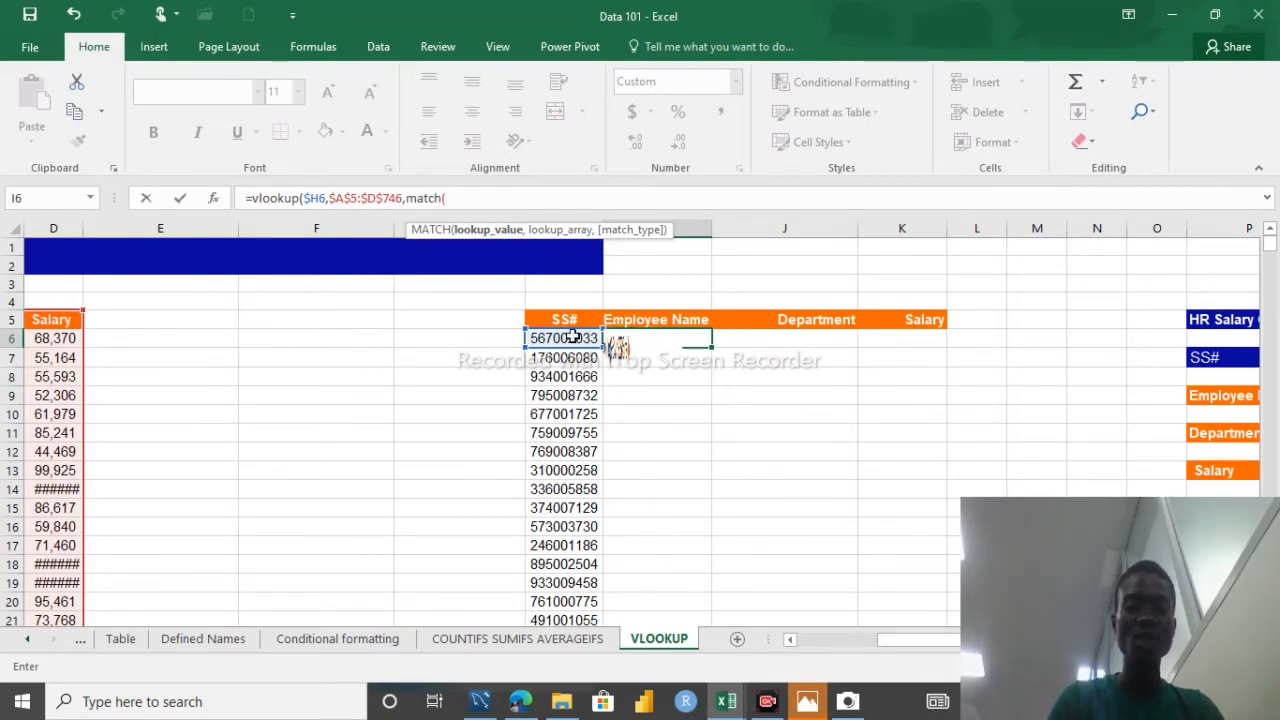
Step: Use the Employee Name header I5 as the MATCH lookup value, locking only its row as I$5
click(814, 639)
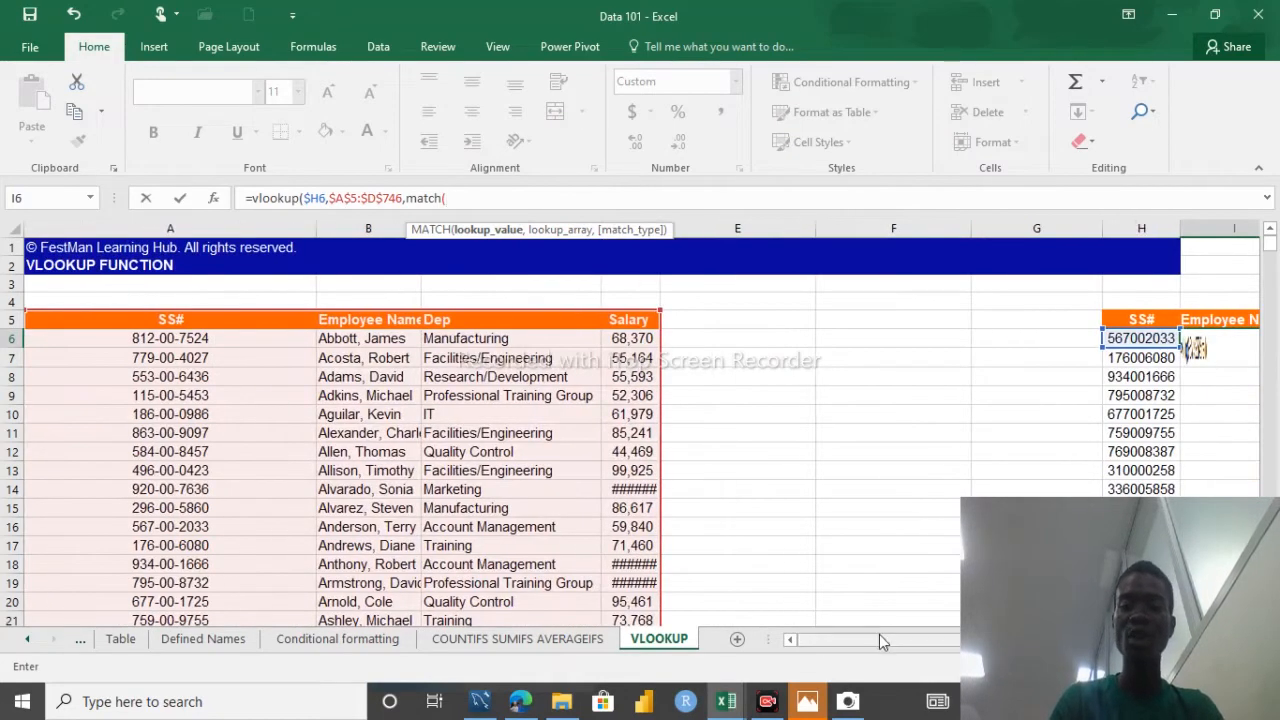
drag(874, 643, 906, 646)
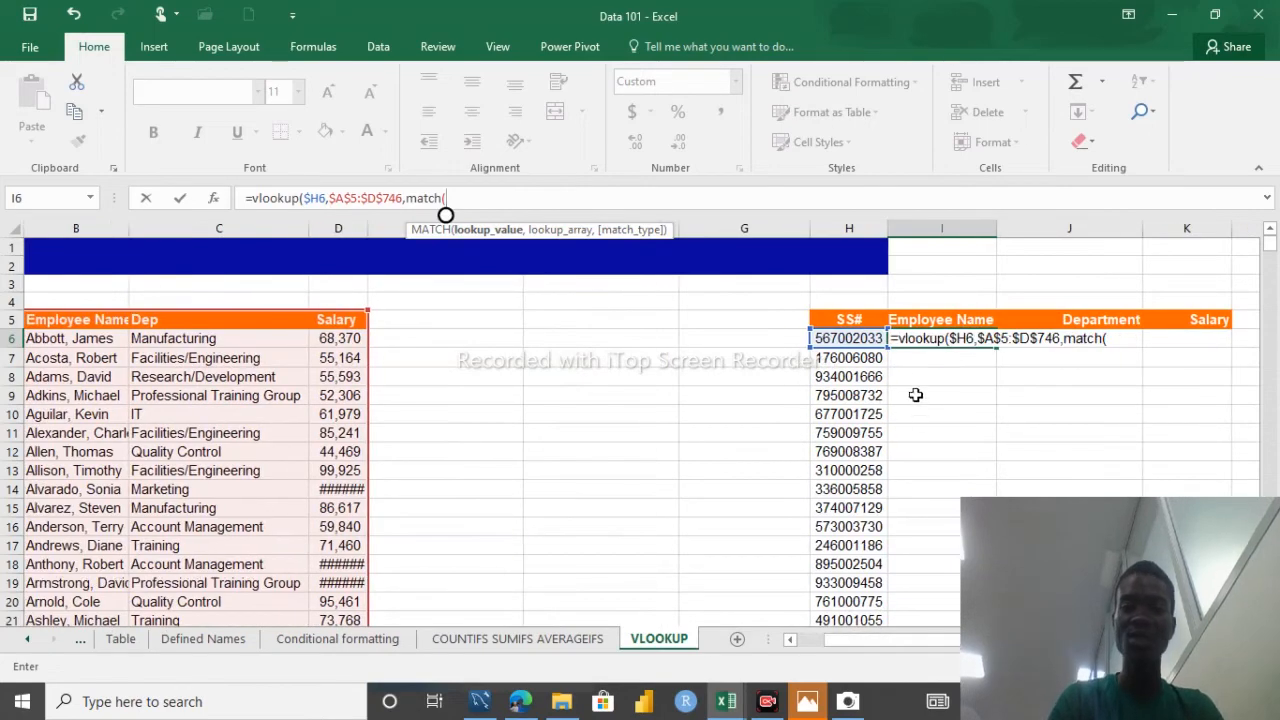
click(930, 318)
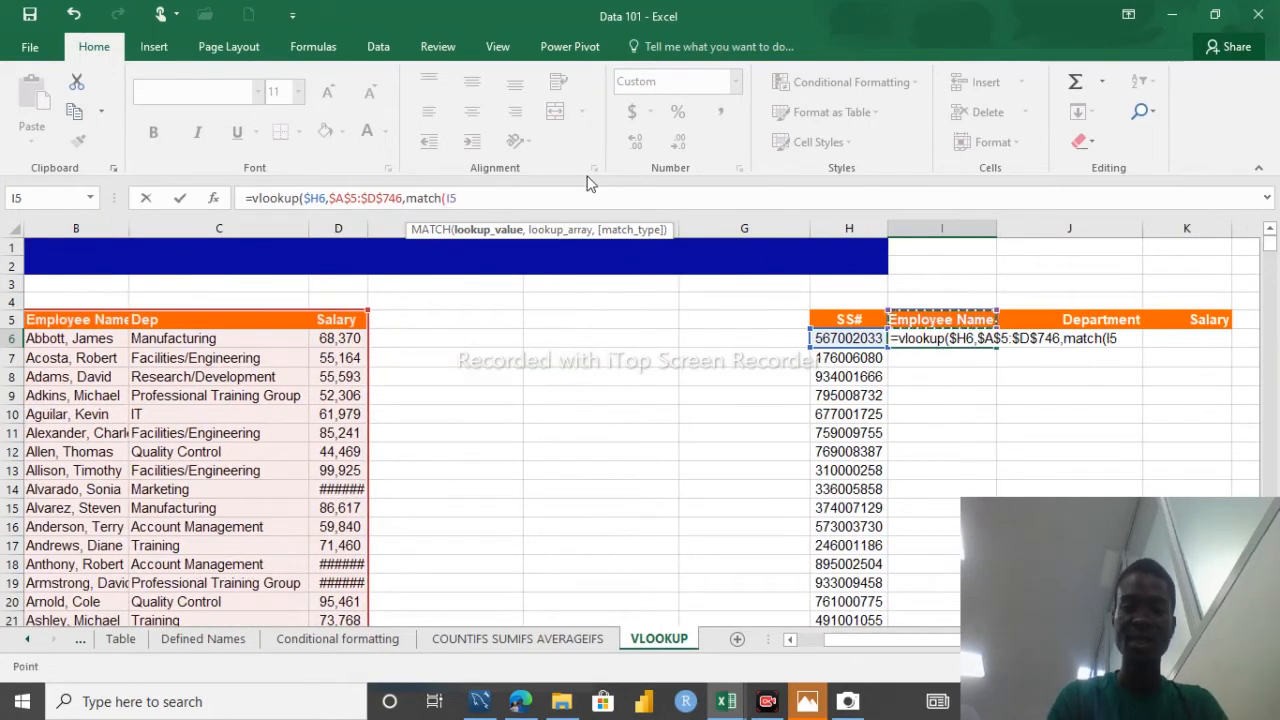
key(F4)
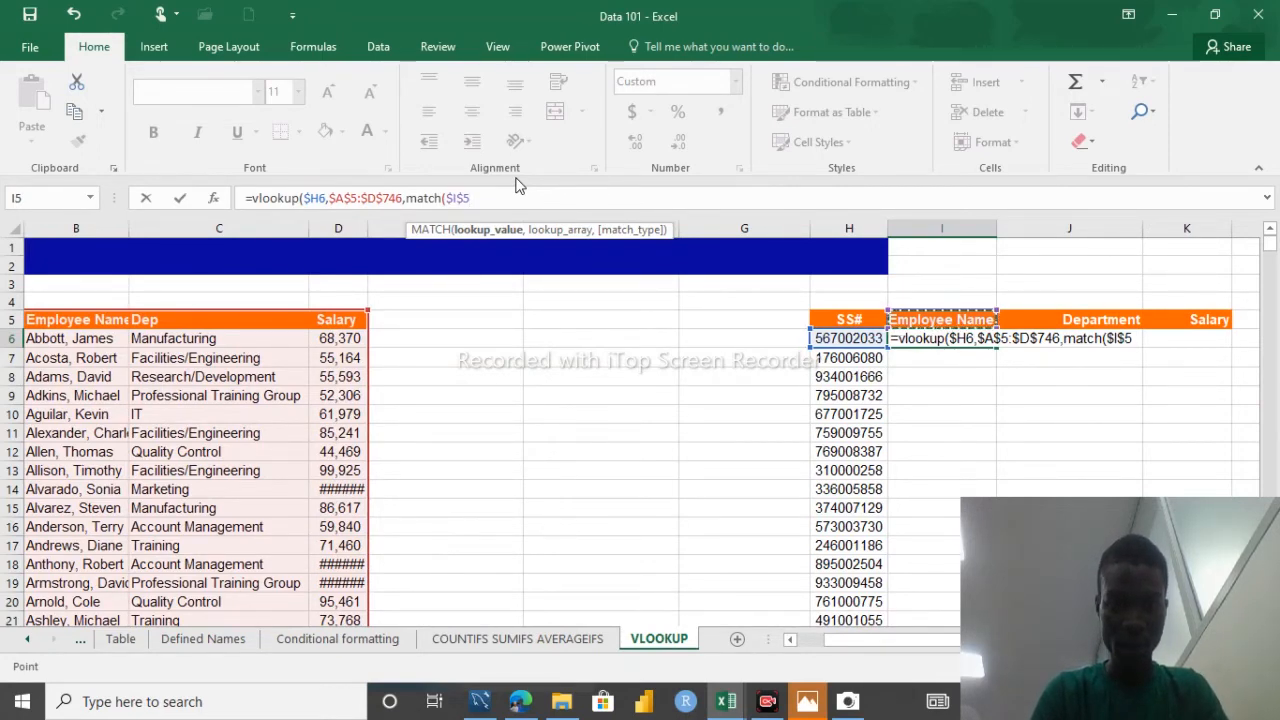
key(F4)
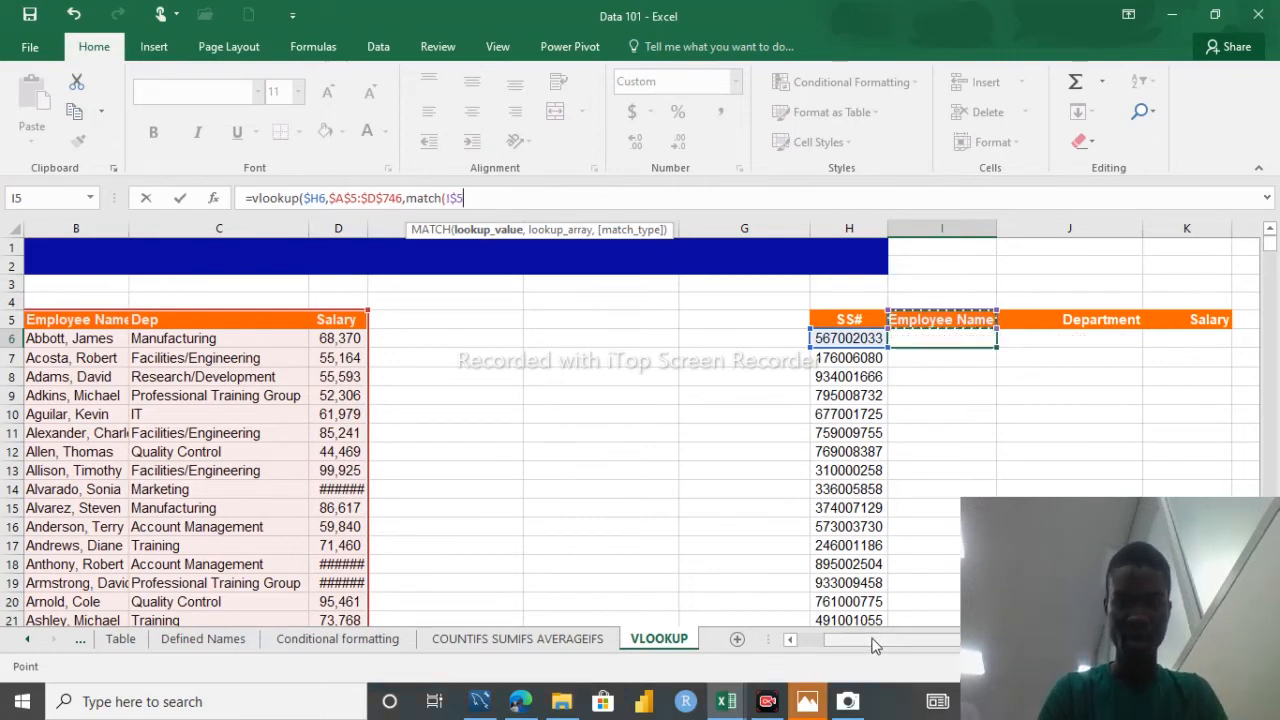
Step: Set the MATCH lookup array to the source table headers $A$5:$D$5 with match type 0, and close the MATCH function
drag(877, 641, 850, 642)
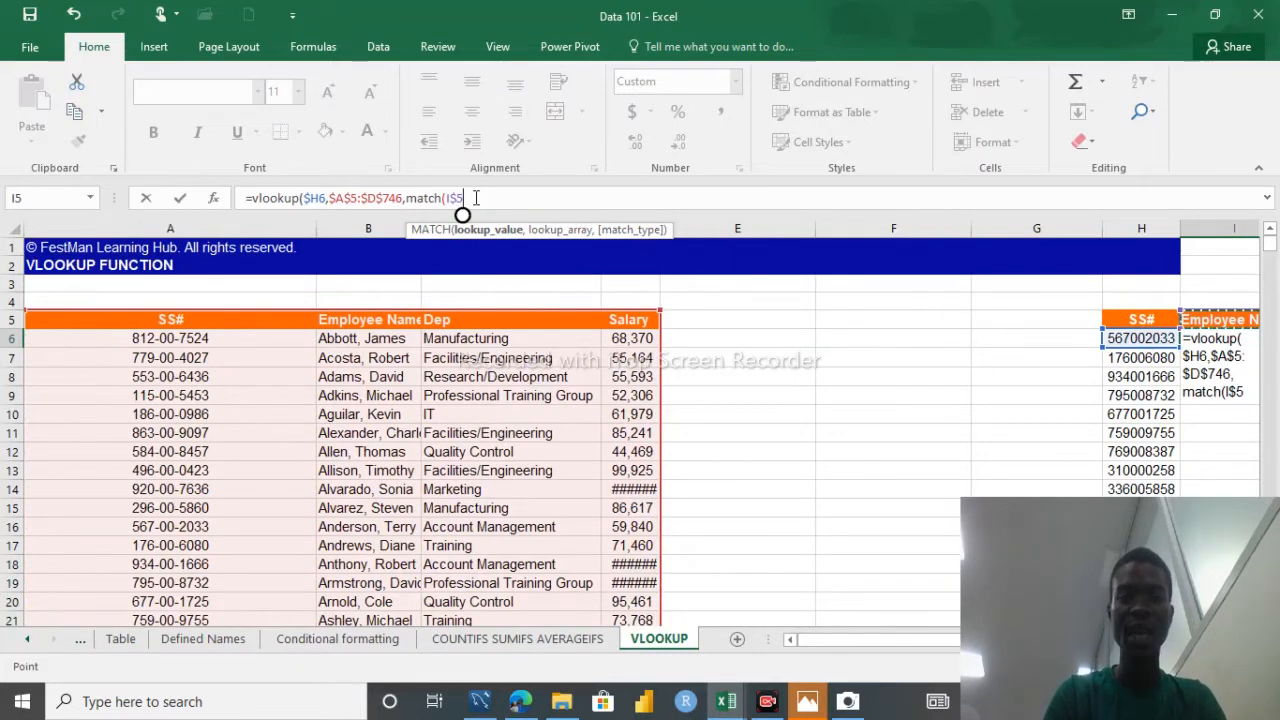
text(,)
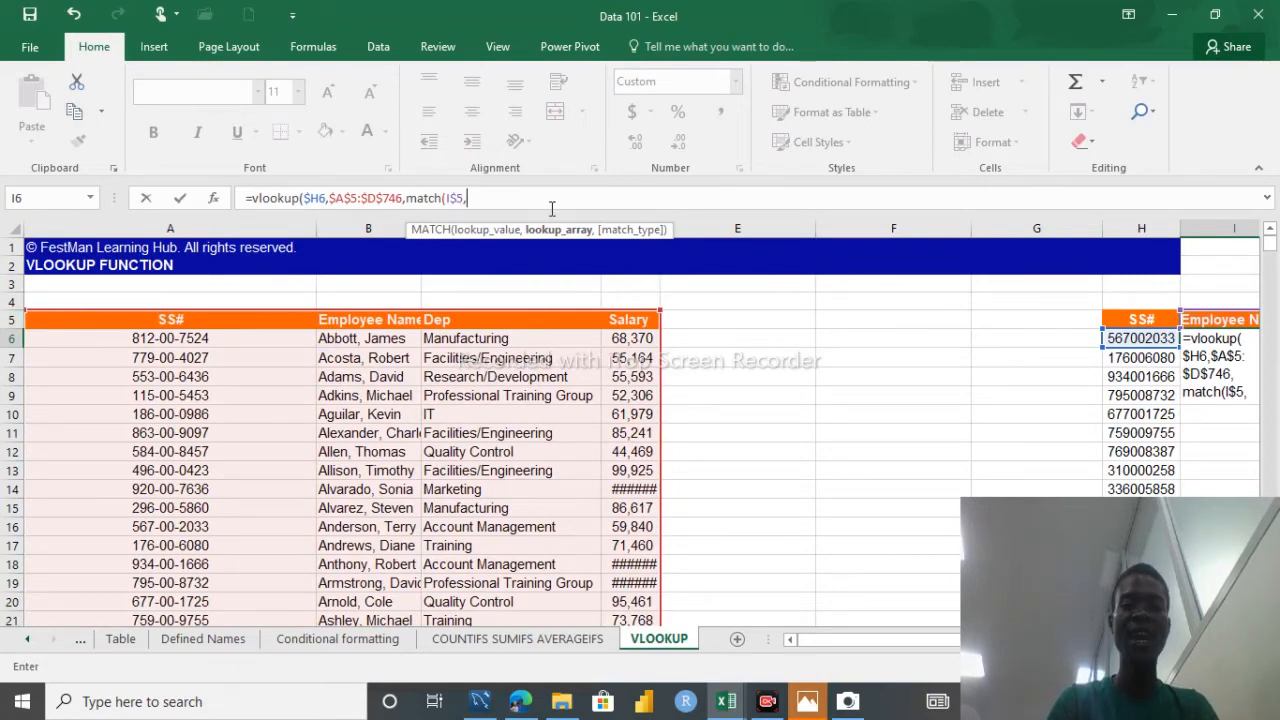
click(161, 320)
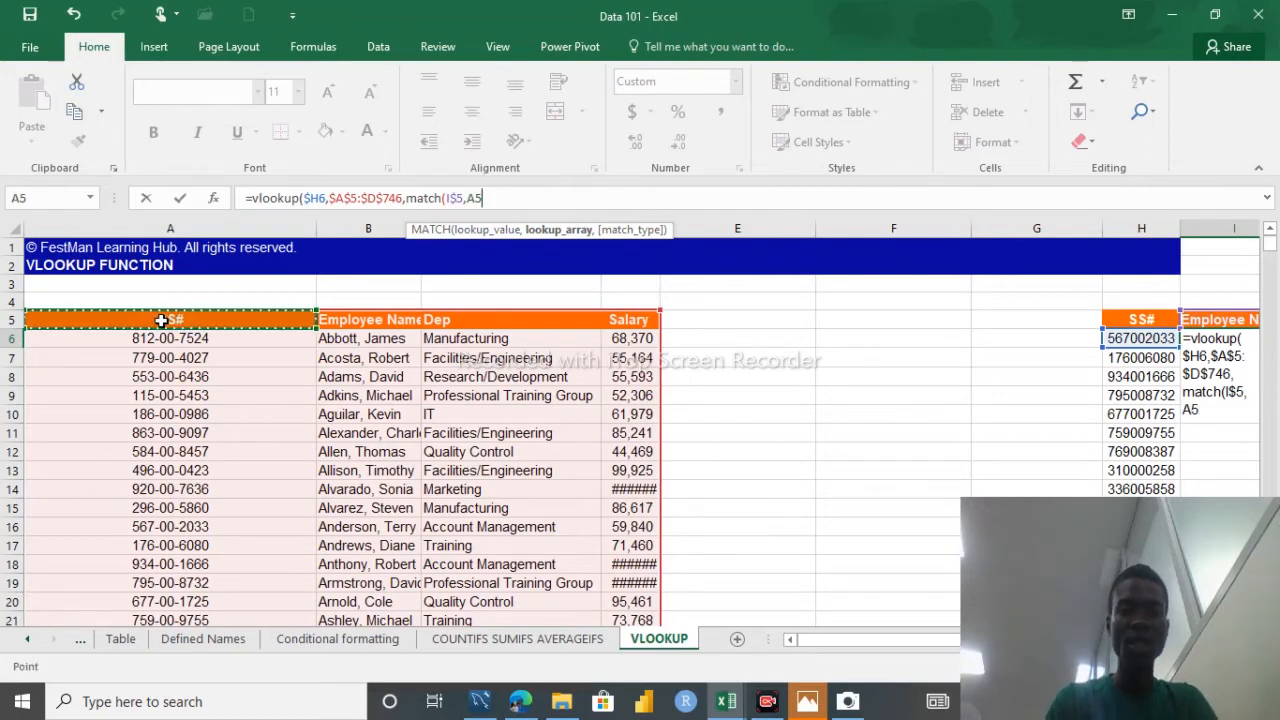
drag(161, 320, 640, 320)
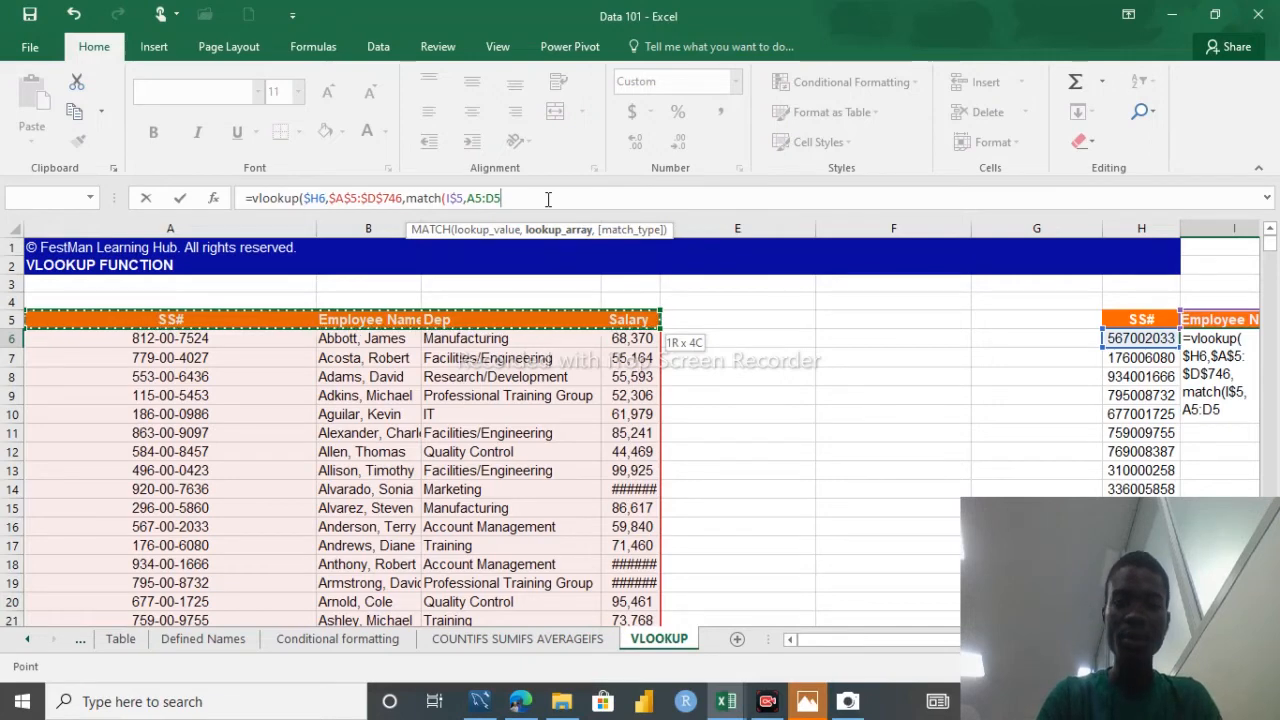
key(F4)
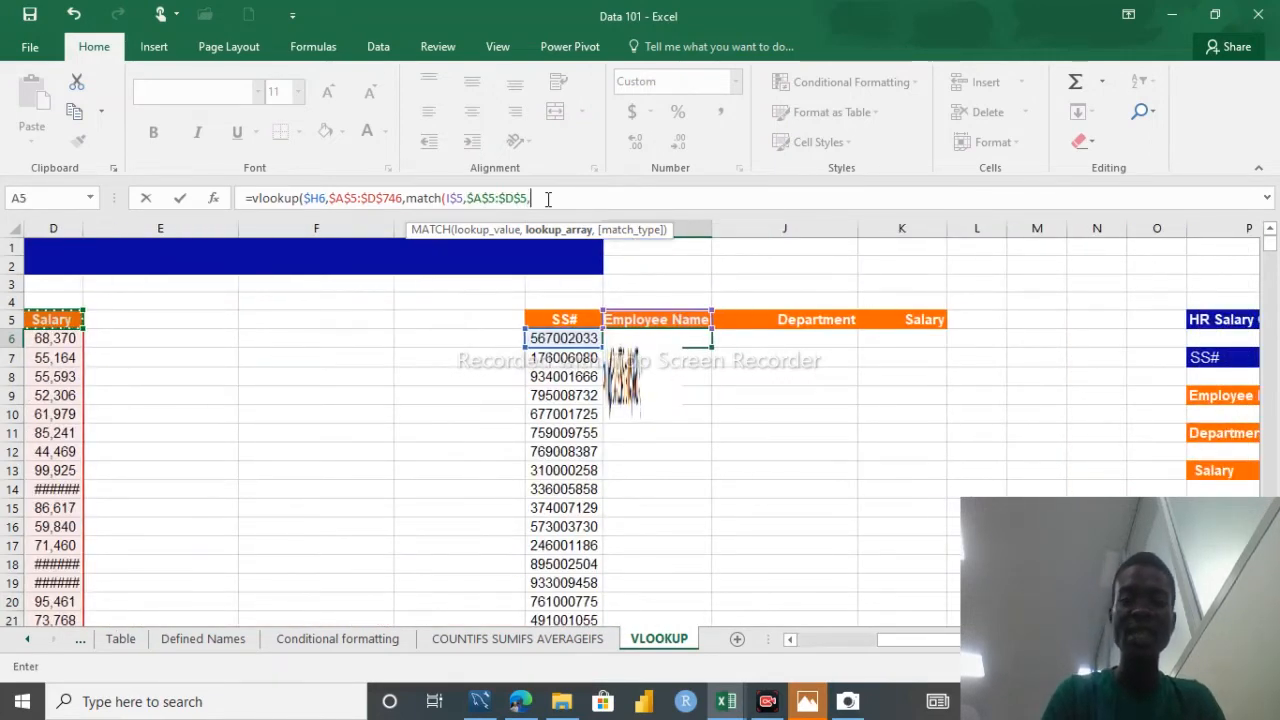
text(,)
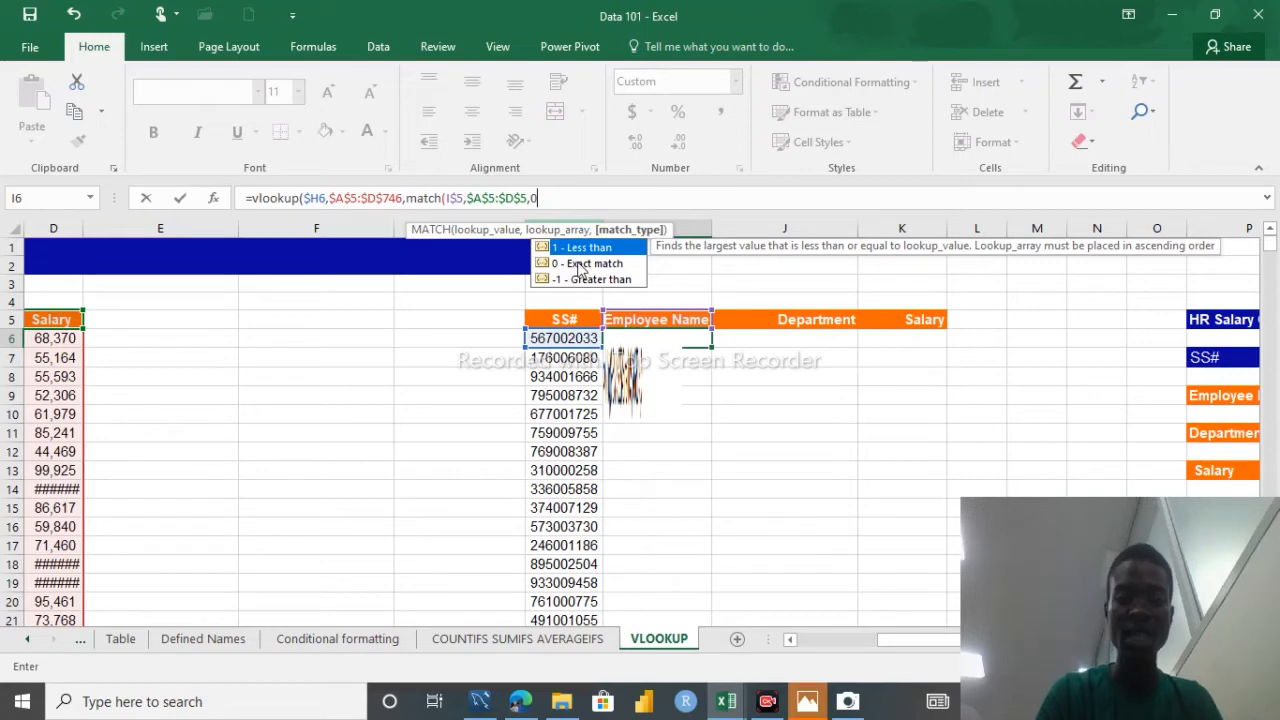
text())
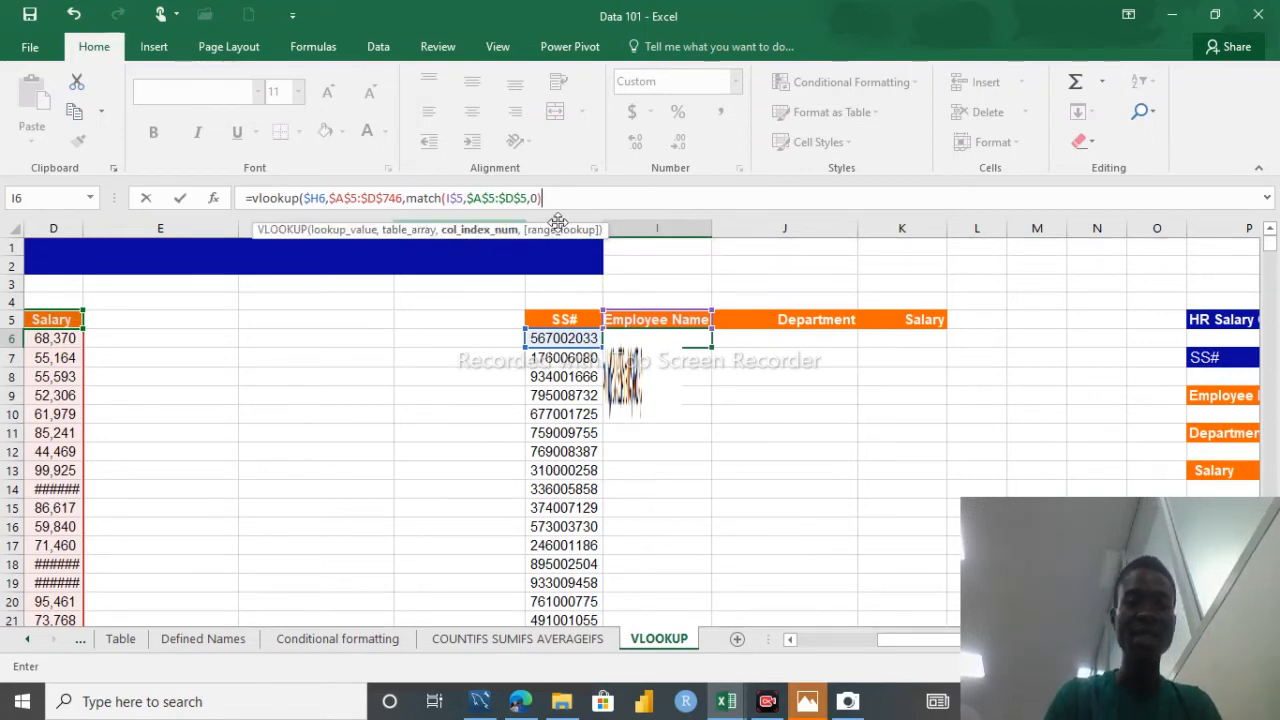
Step: Finish the I6 VLOOKUP formula with FALSE as the range lookup argument and enter it
text(,)
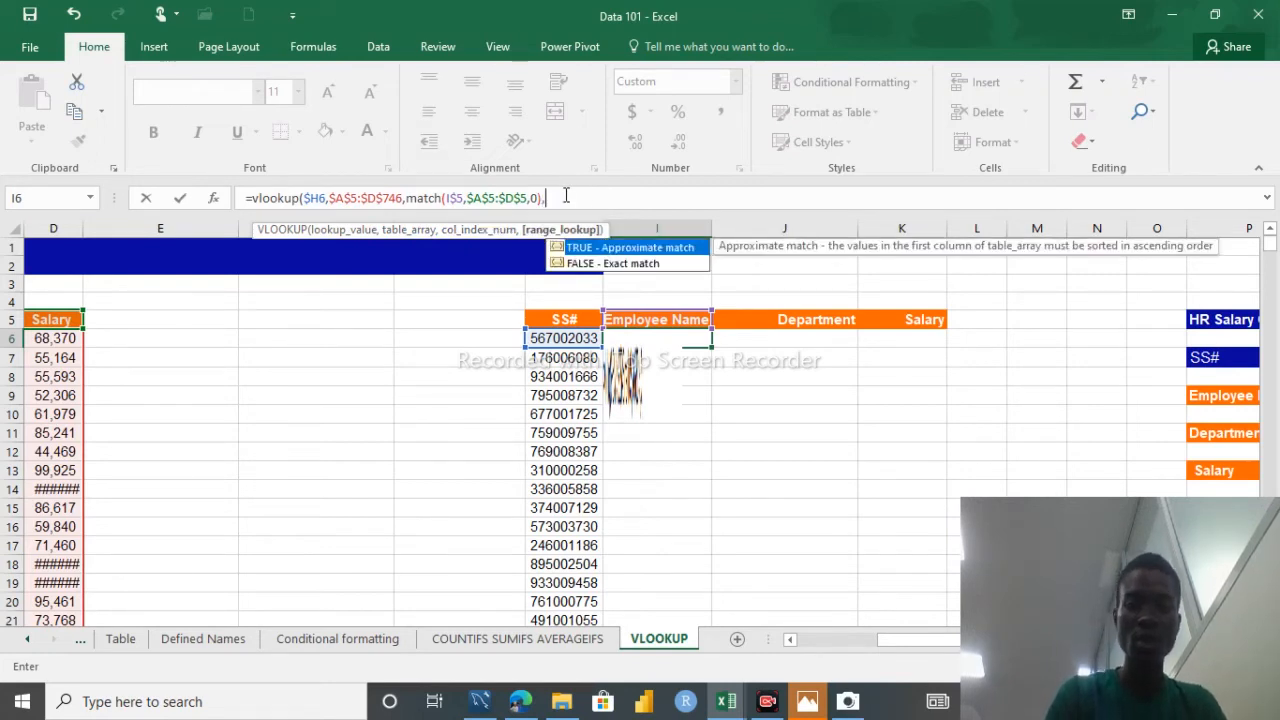
text(fal)
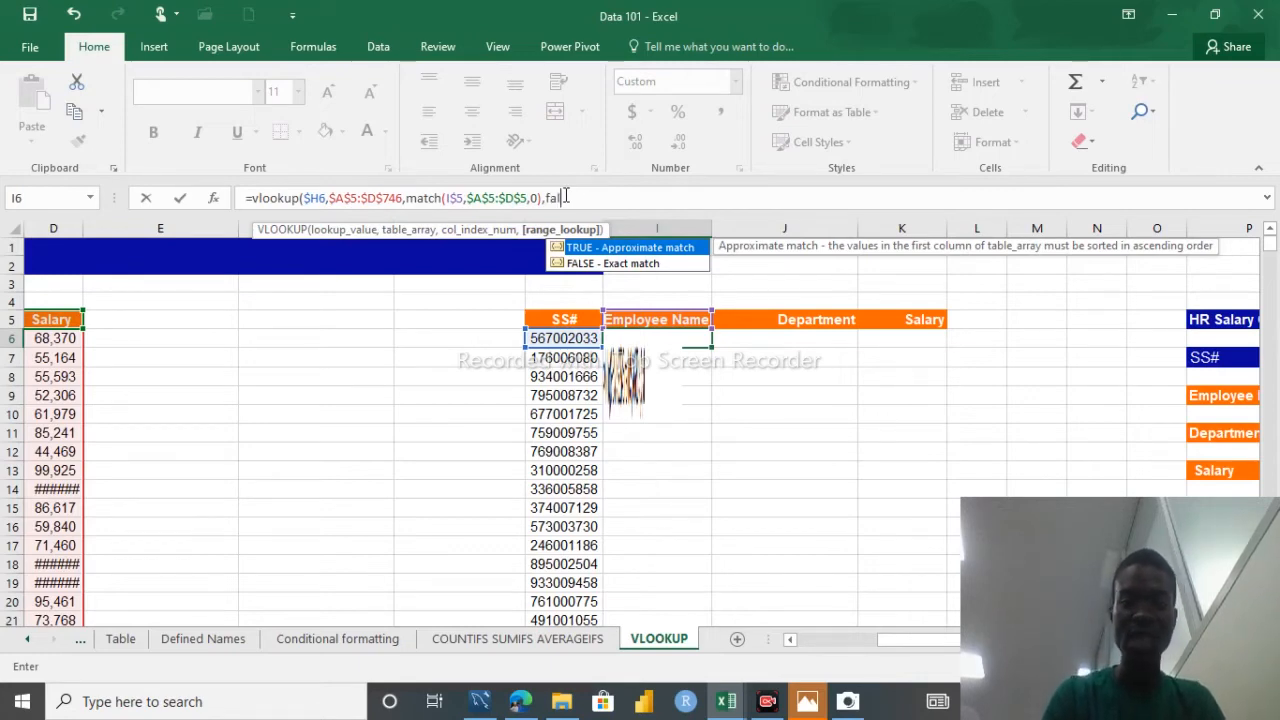
text(se))
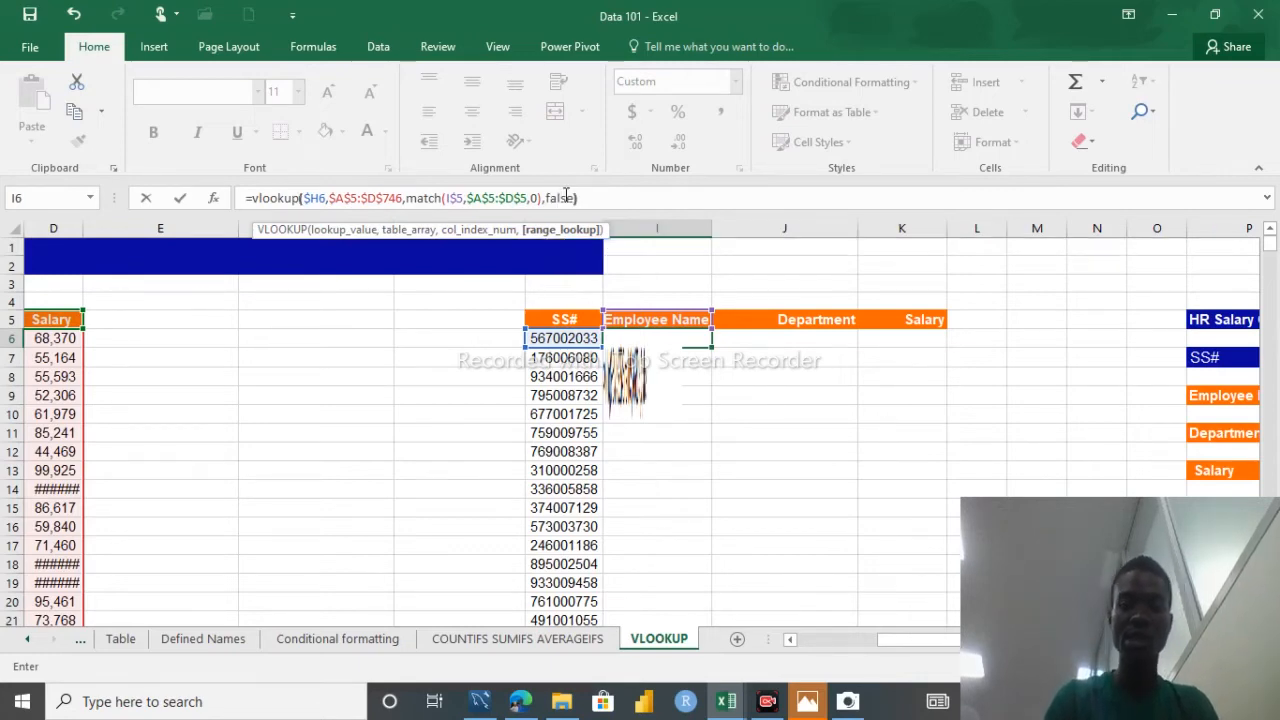
key(Return)
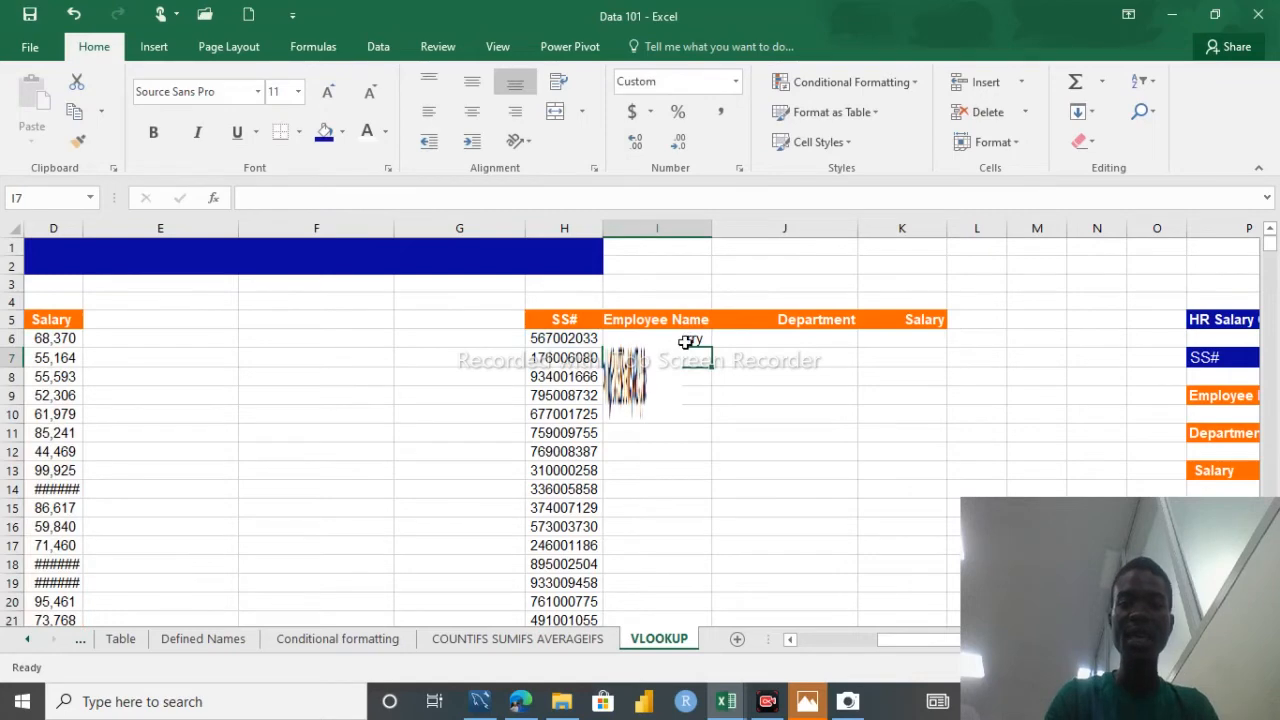
Step: Review the completed VLOOKUP and MATCH formula in I6 and its returned employee name
double_click(687, 342)
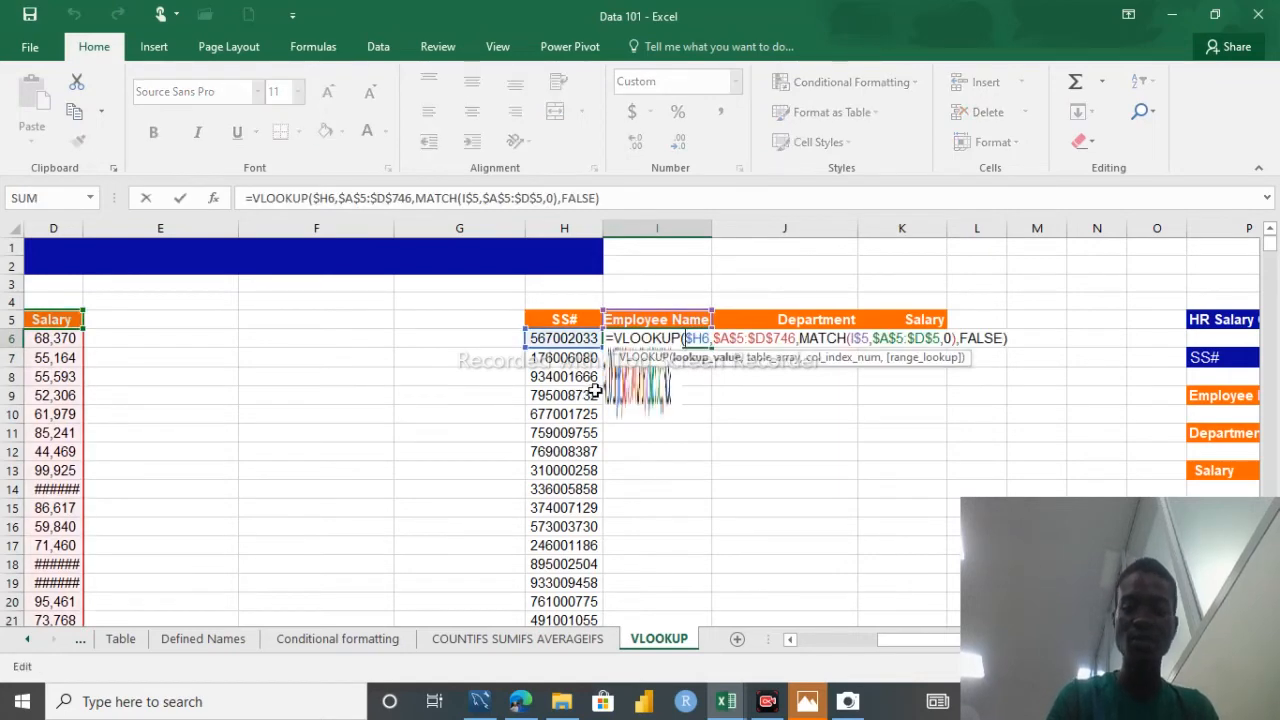
key(Return)
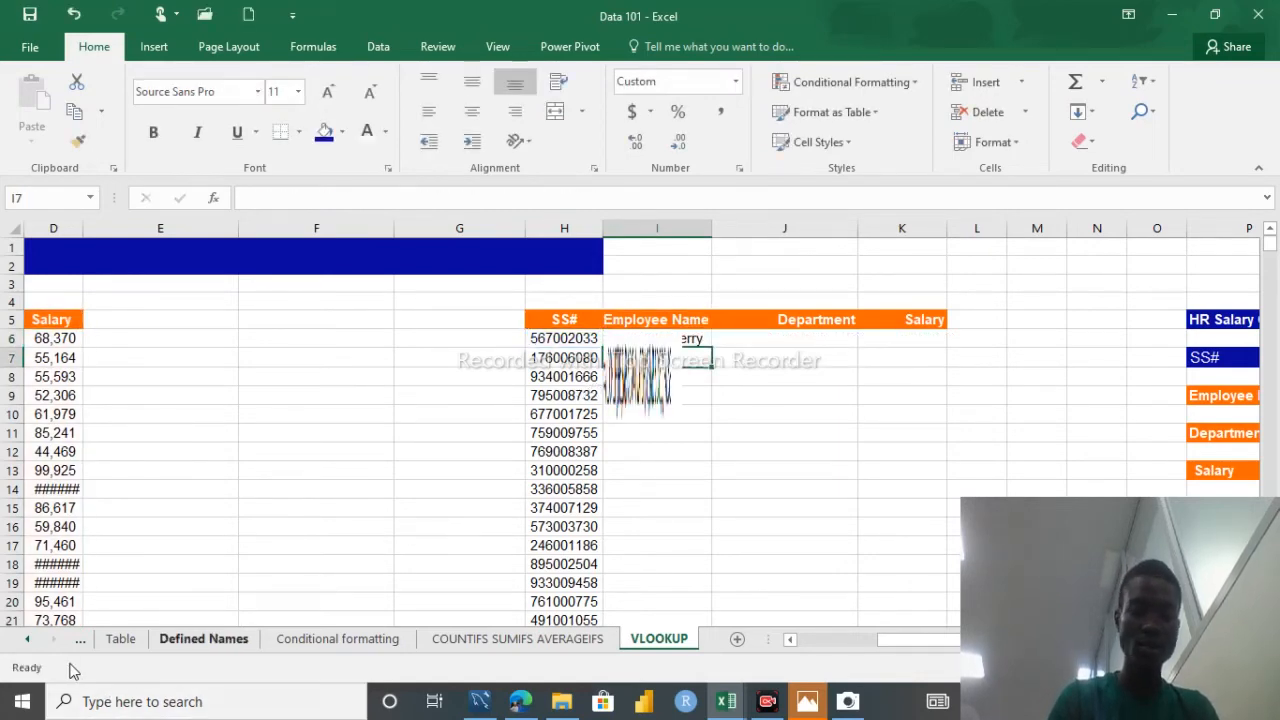
key(Up)
scroll(67, 670, left, 2)
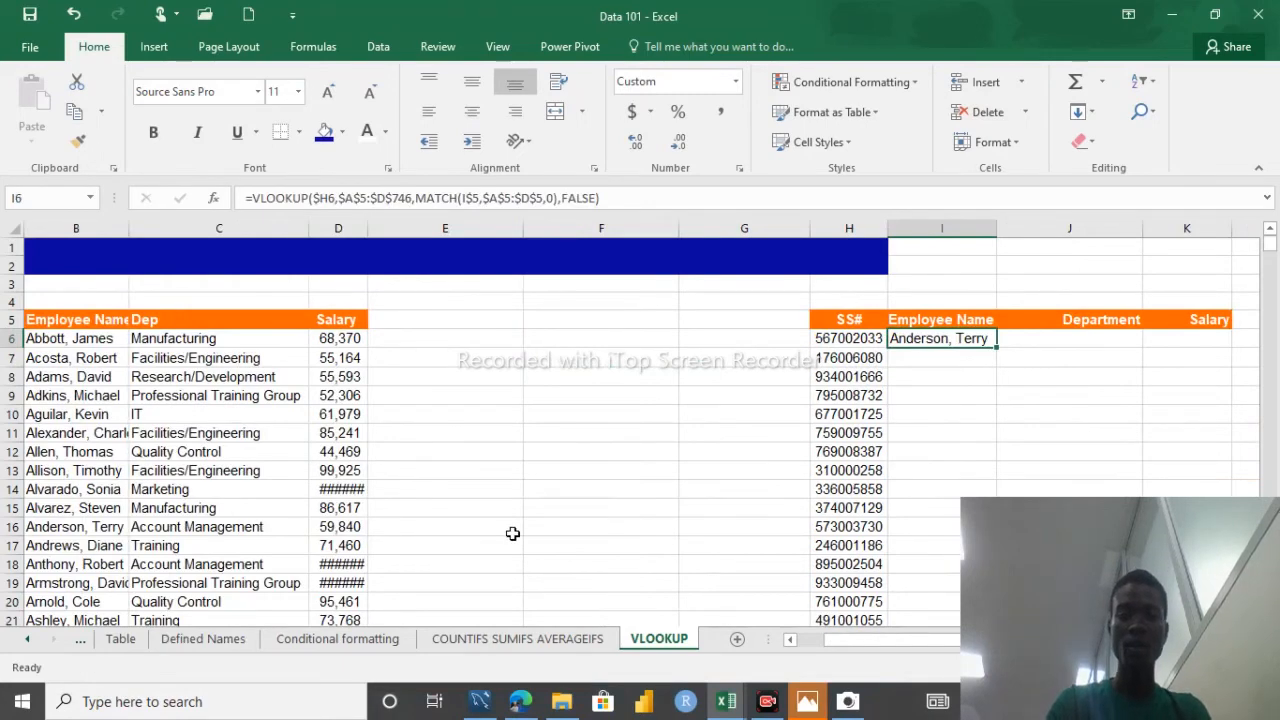
Step: Find the employee returned by the I6 formula in the source table and check the matching SS#
drag(840, 645, 800, 662)
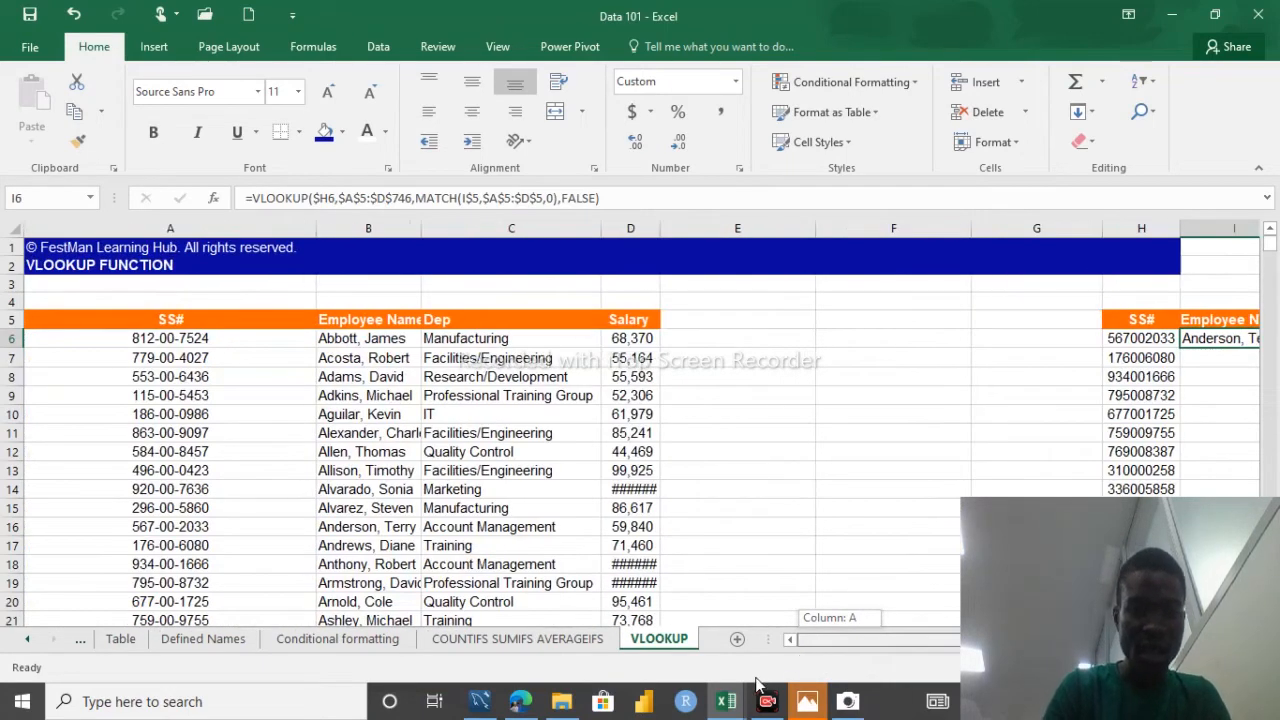
click(350, 575)
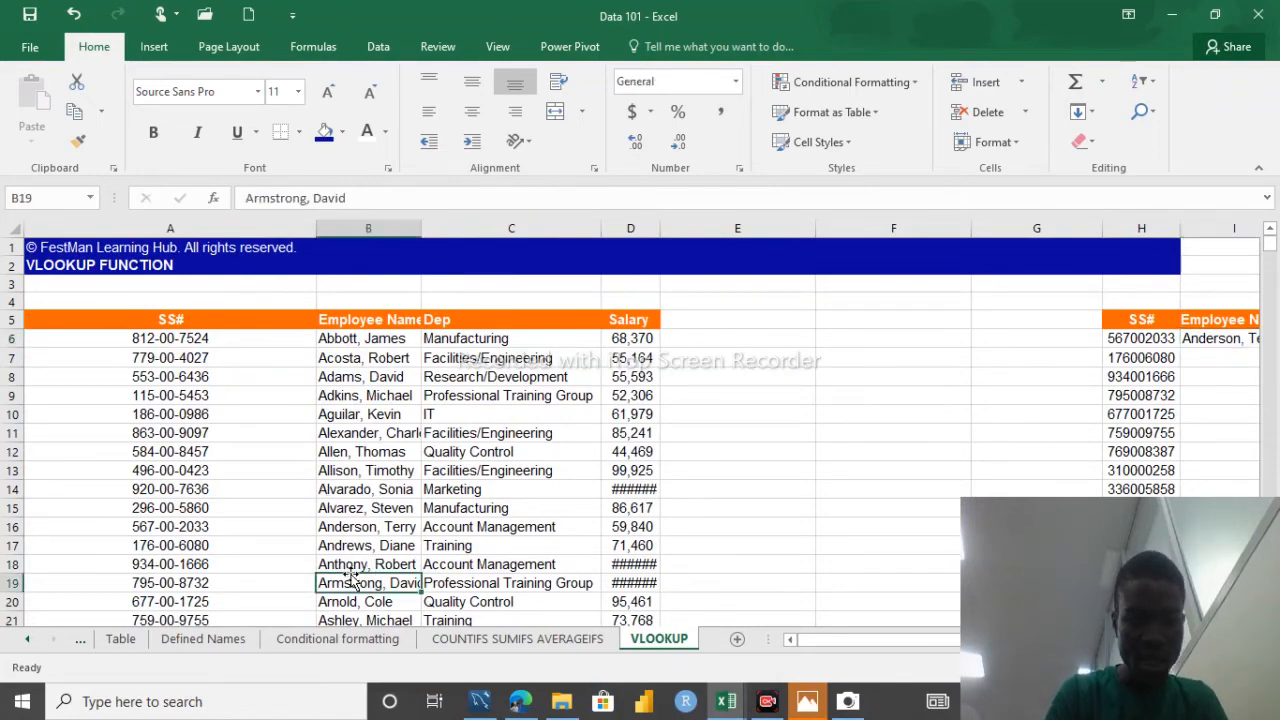
key(Down)
key(Down)
key(Down)
key(Down)
key(Down)
key(Down)
key(Down)
key(Down)
key(Down)
key(Down)
key(Down)
key(Down)
key(Down)
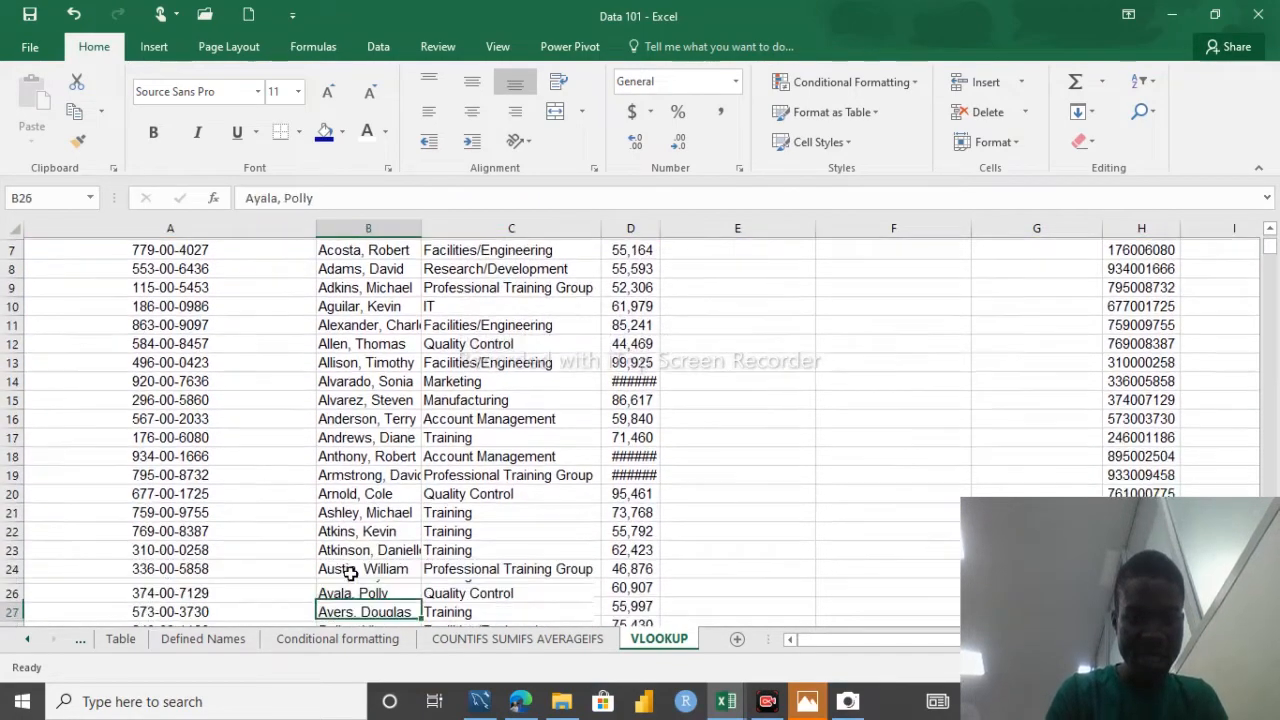
key(Up)
key(Up)
key(Up)
key(Up)
key(Up)
key(Up)
key(Up)
key(Up)
key(Up)
key(Up)
key(Up)
key(Up)
key(Up)
key(Up)
key(Up)
key(Up)
key(Up)
key(Up)
key(Up)
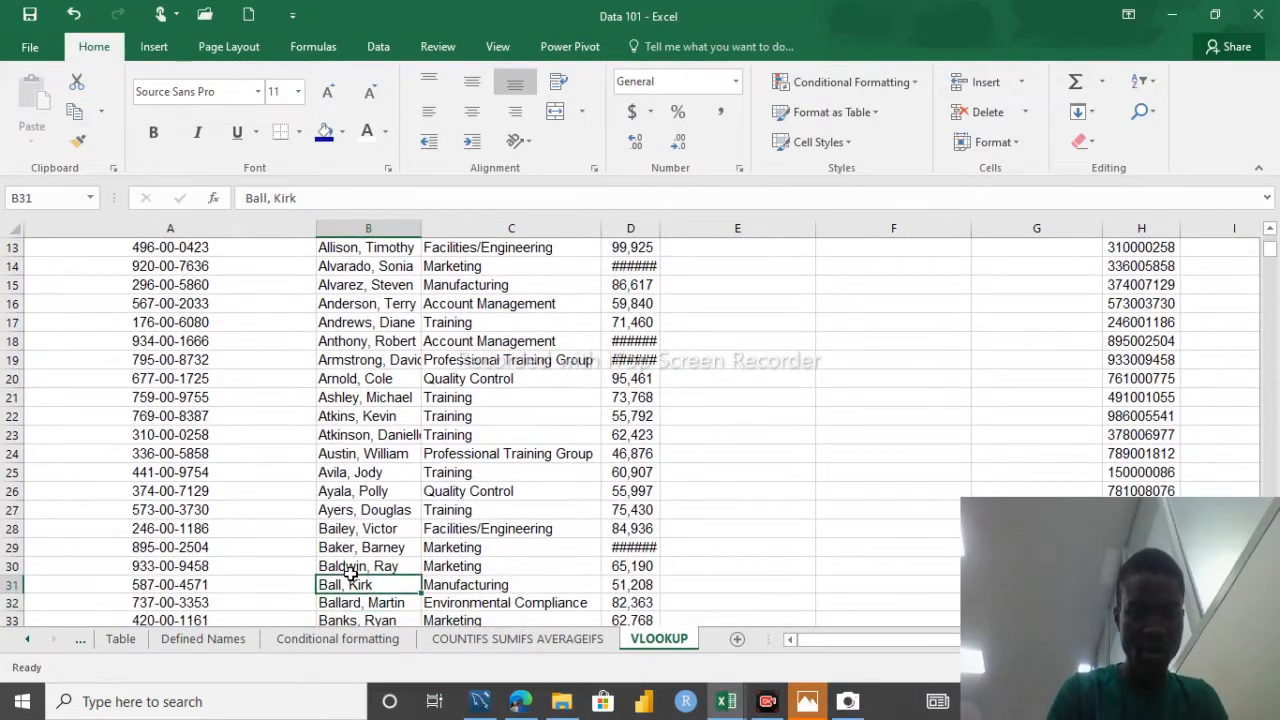
key(Down)
key(Down)
key(Down)
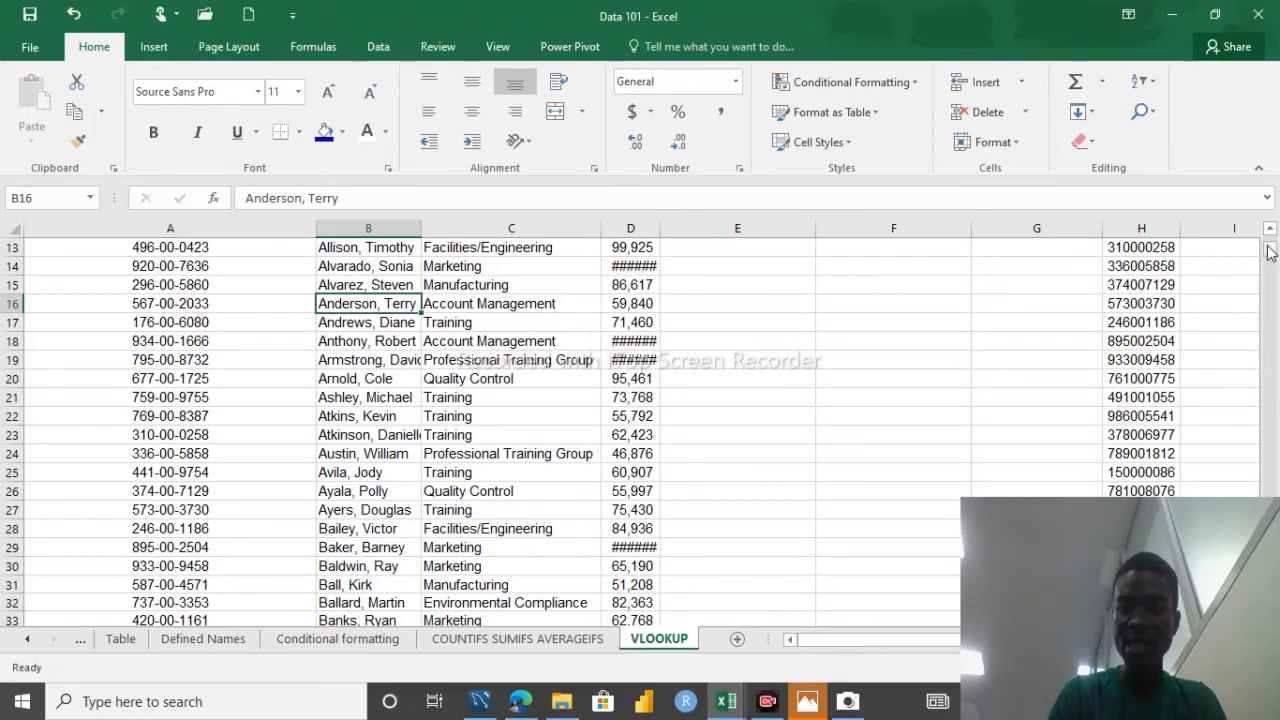
Step: Copy the VLOOKUP and MATCH formula from I6 across to the Department and Salary cells J6 and K6
drag(1268, 250, 1225, 273)
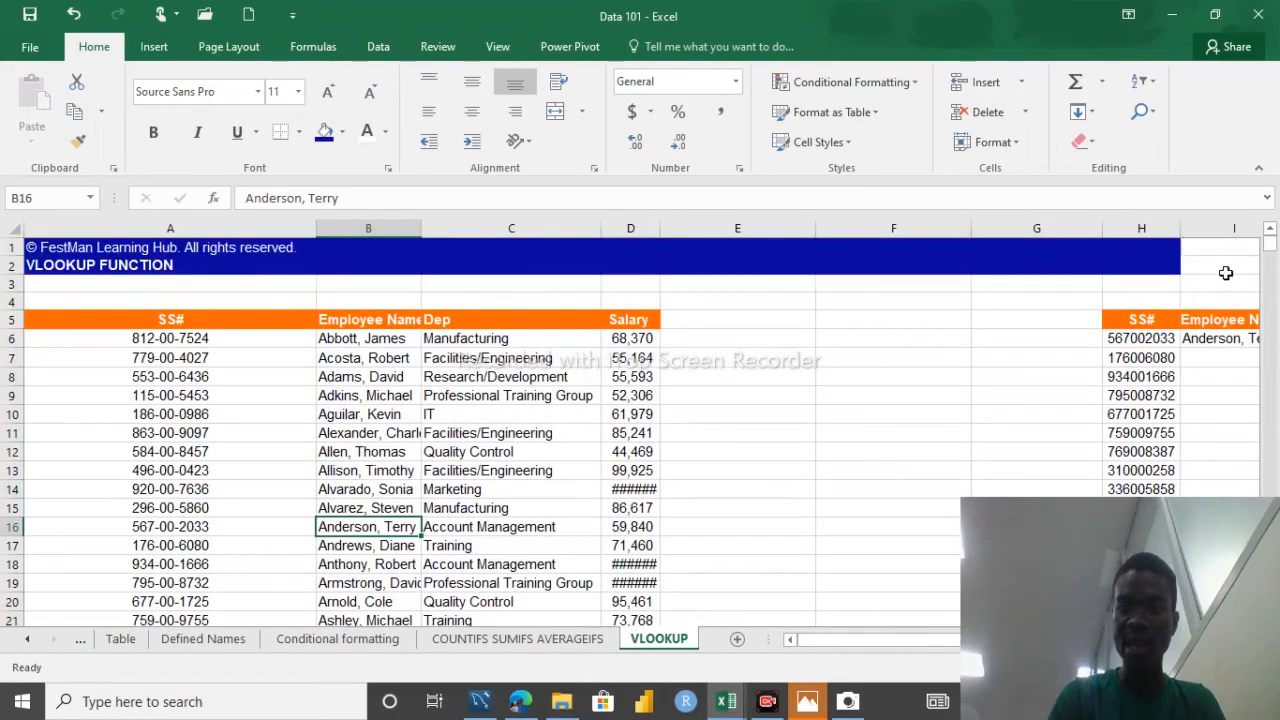
click(1226, 355)
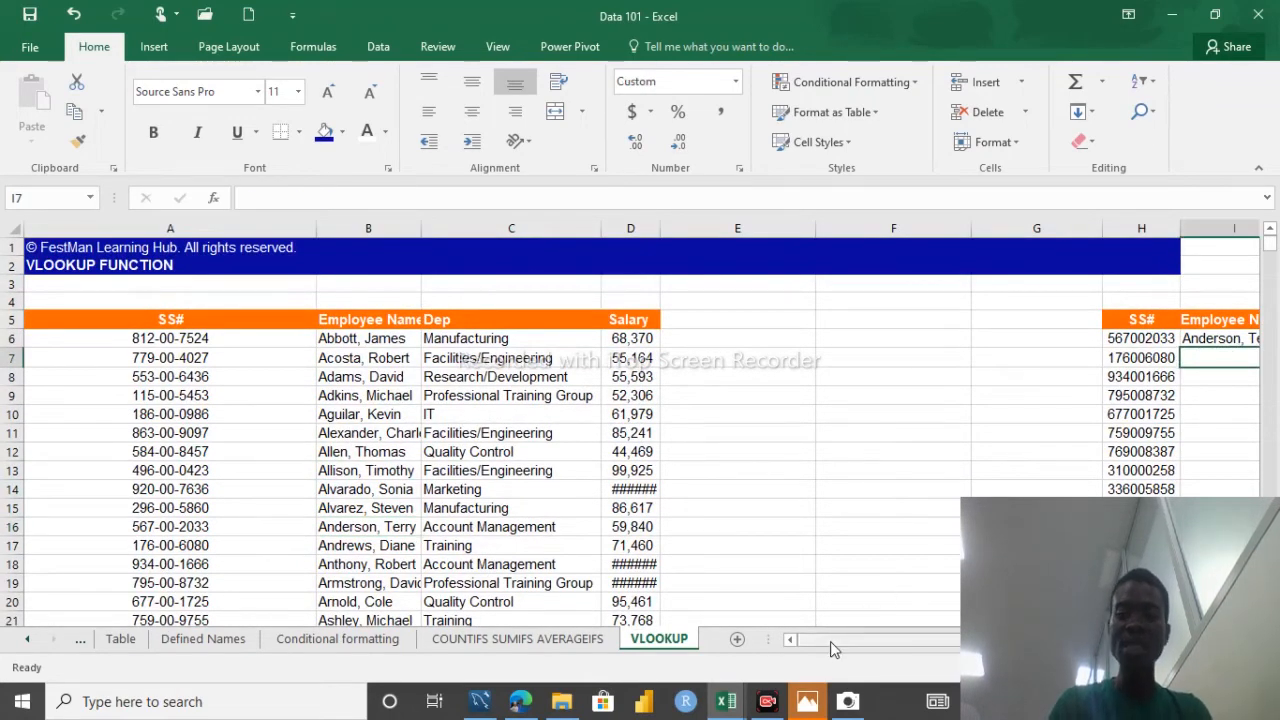
drag(830, 641, 892, 653)
drag(899, 656, 890, 641)
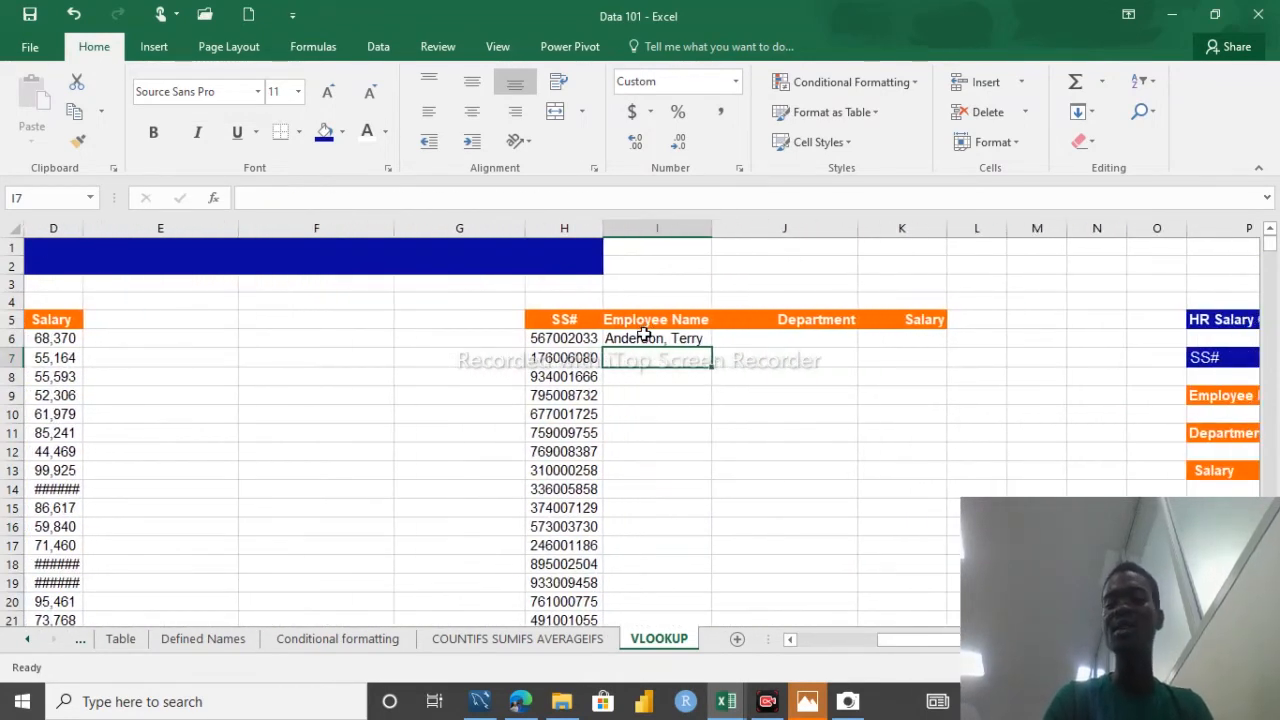
click(643, 336)
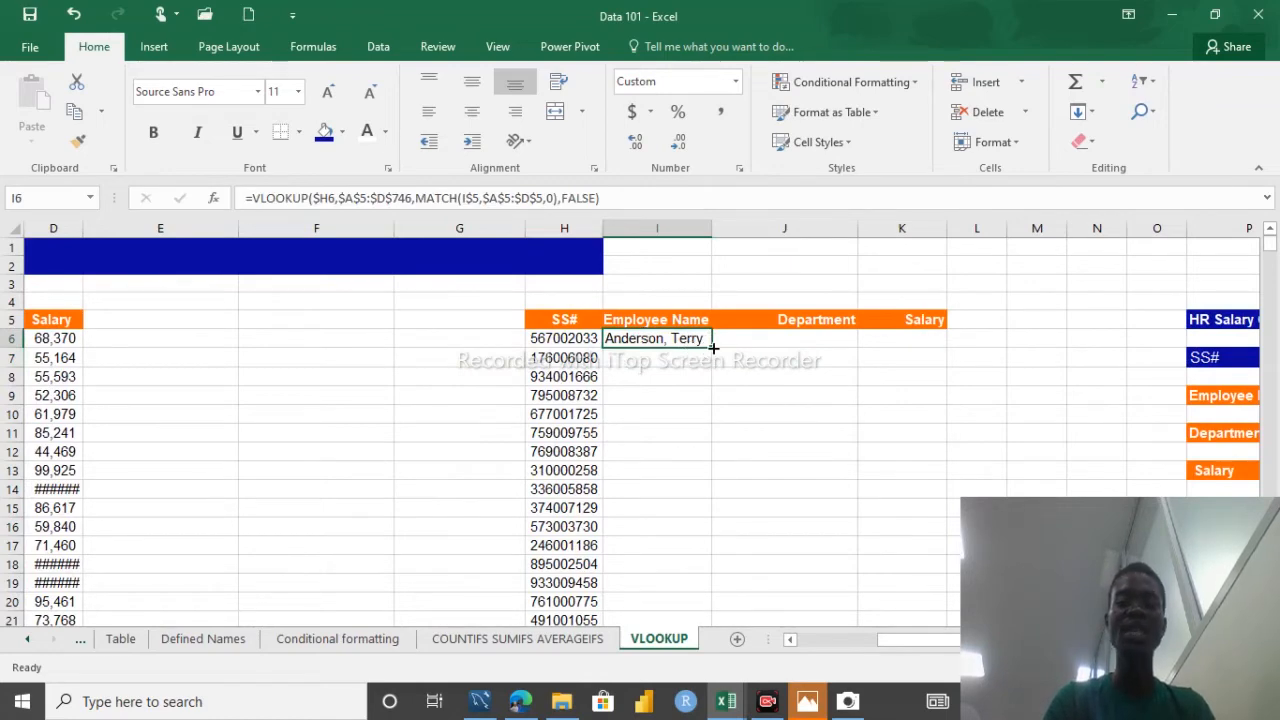
drag(714, 347, 925, 346)
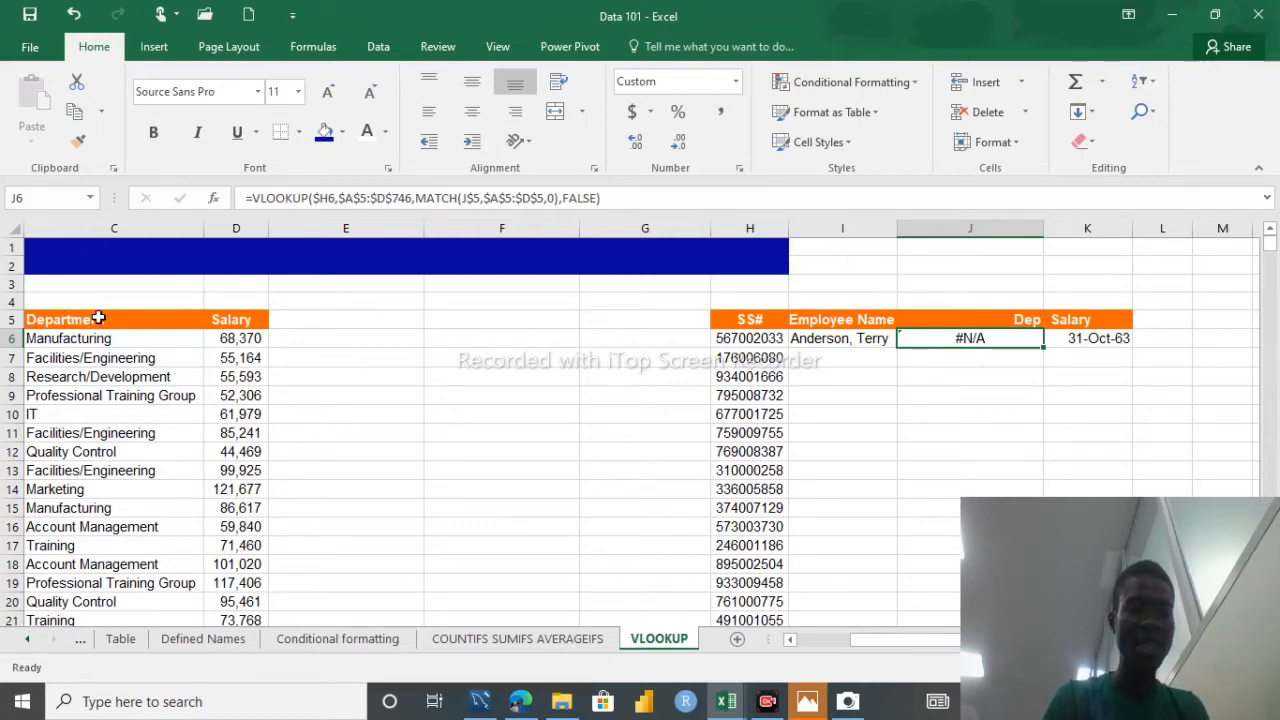
Step: Change the lookup table header in J5 to Department so it matches the source table header
double_click(1037, 320)
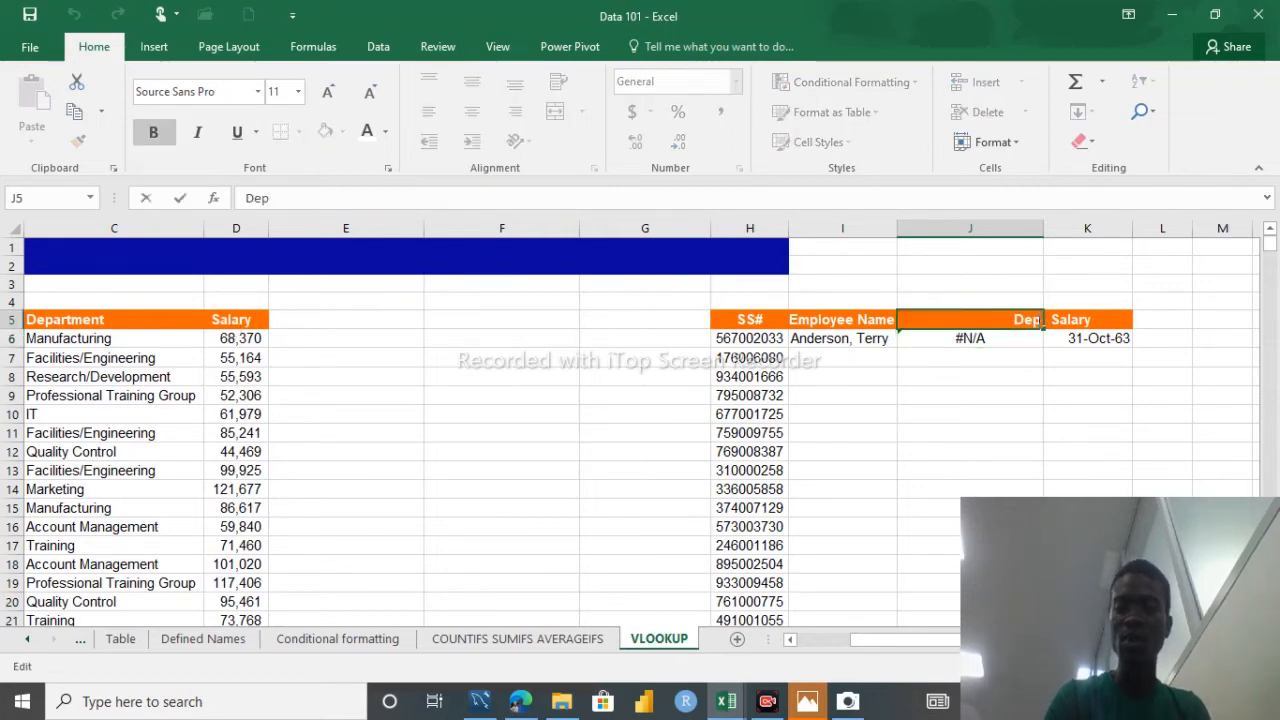
text(art)
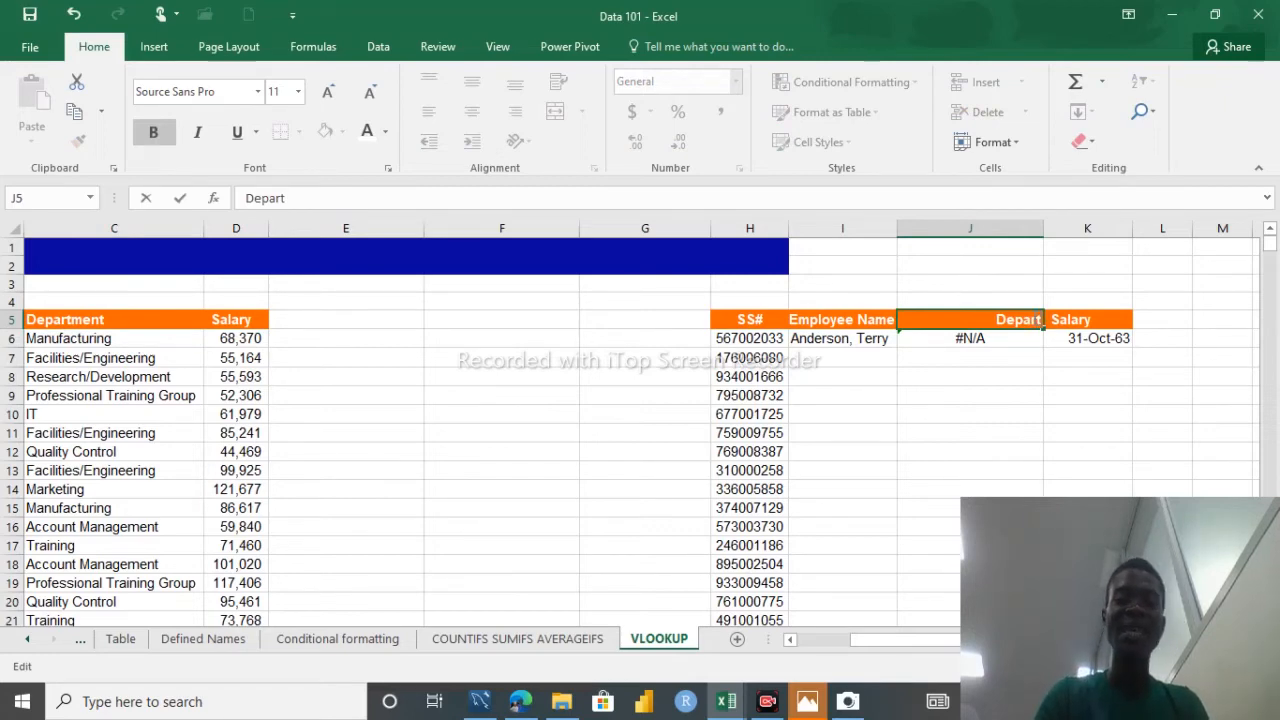
text(menrt)
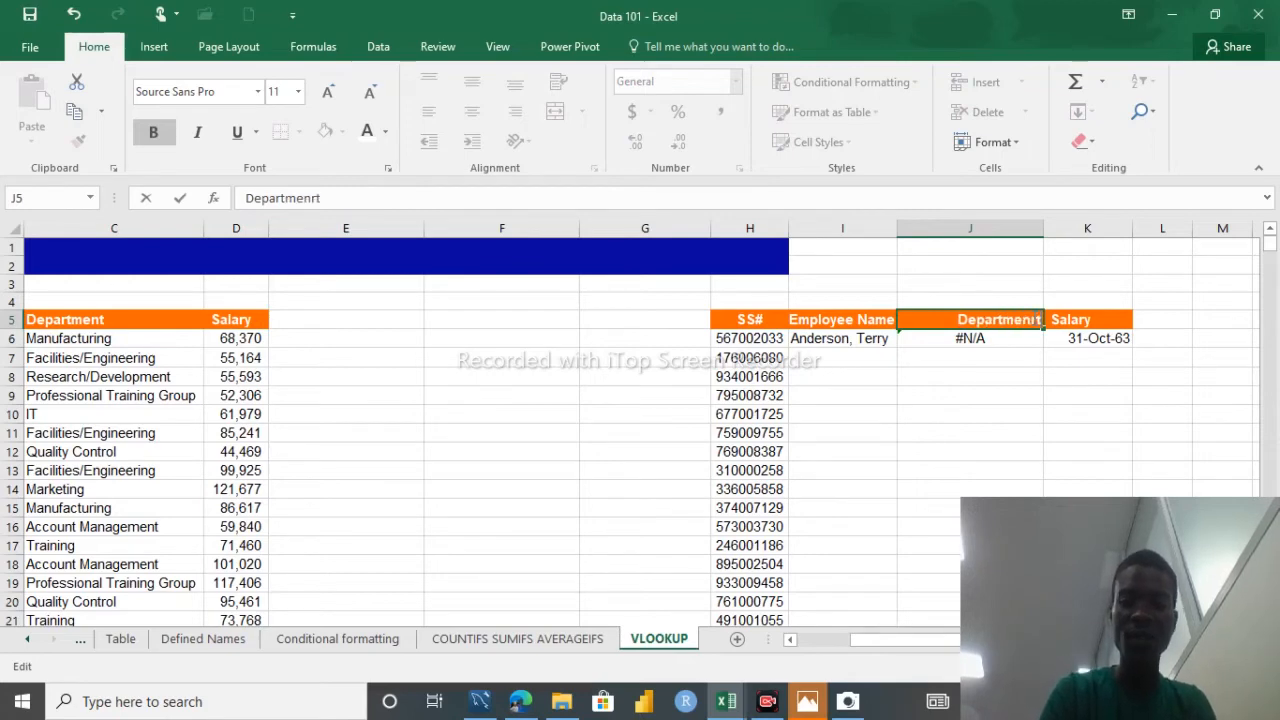
key(BackSpace)
key(BackSpace)
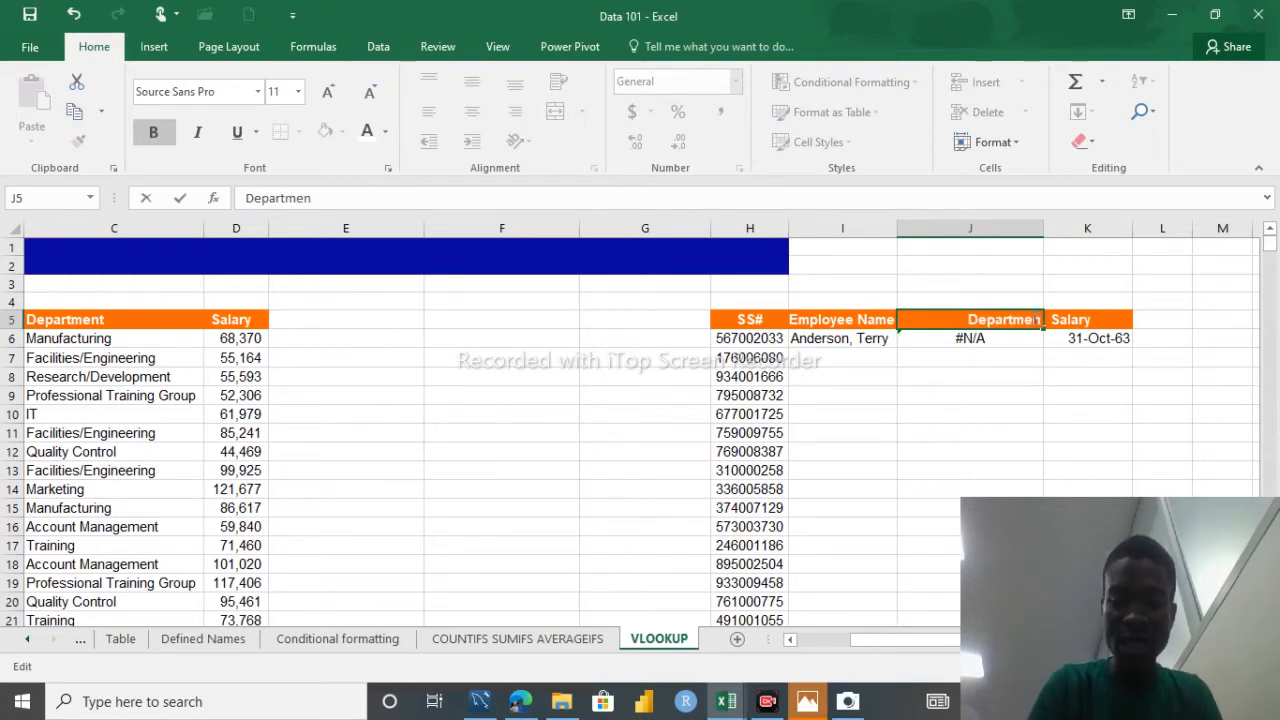
text(t)
key(Return)
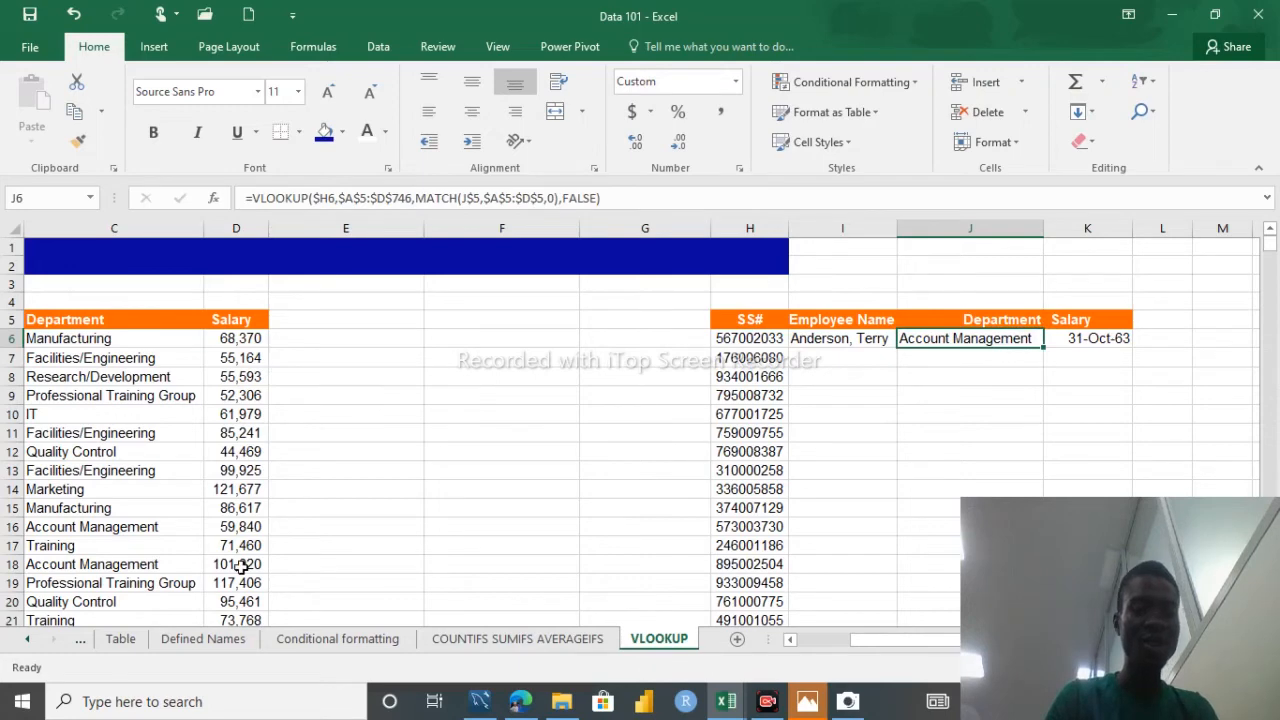
Step: Inspect the references in the copied Salary lookup formula in K6
click(1081, 340)
double_click(1081, 340)
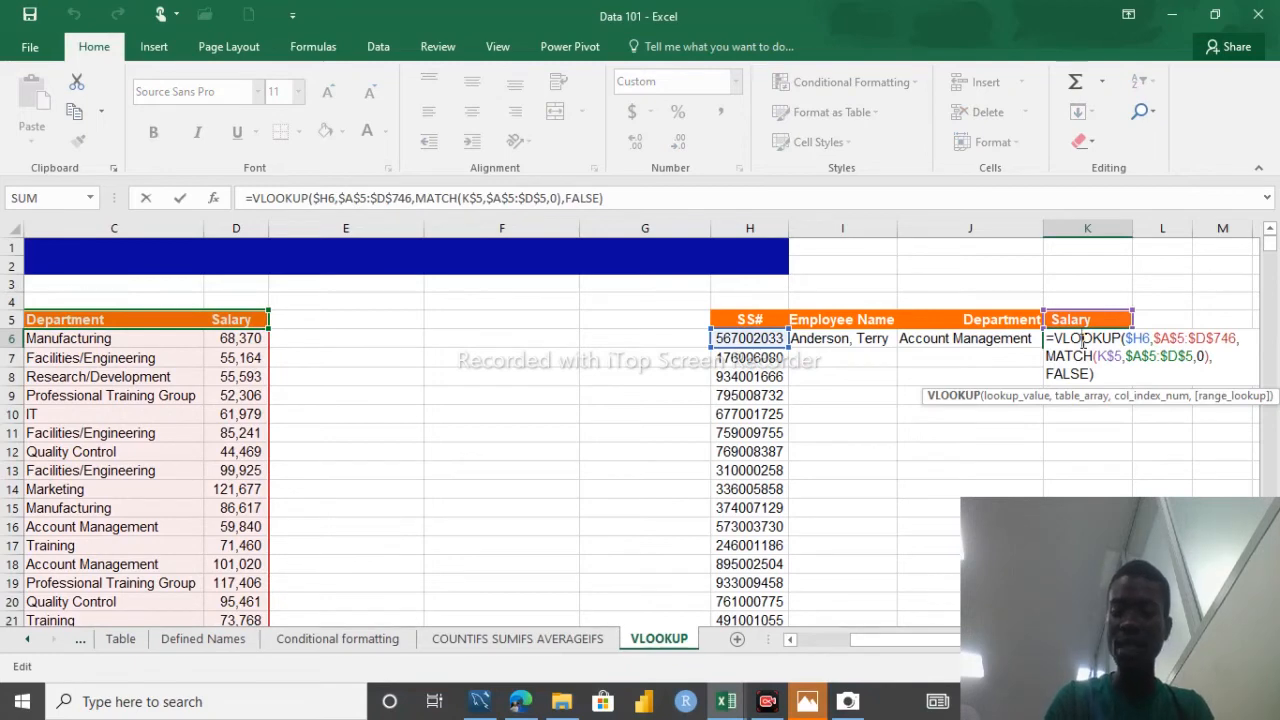
key(Return)
click(1075, 339)
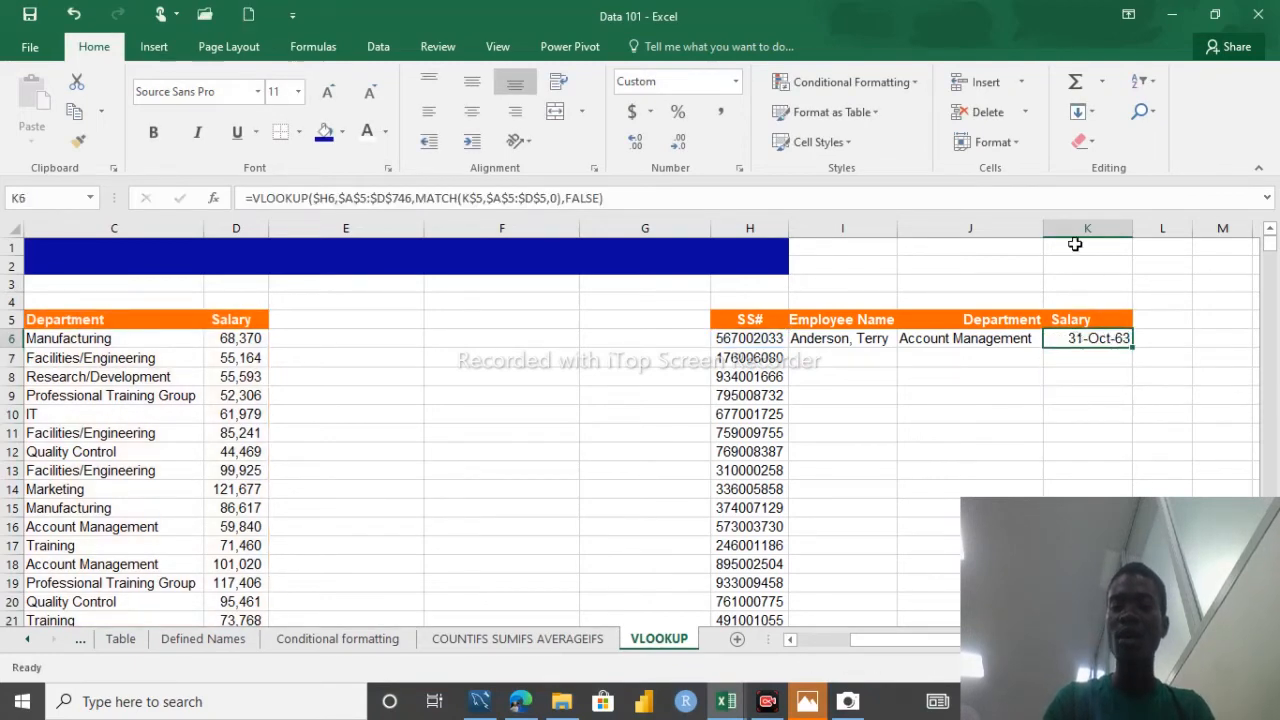
Step: Format the whole Salary column K as Number with no decimal places
click(1083, 229)
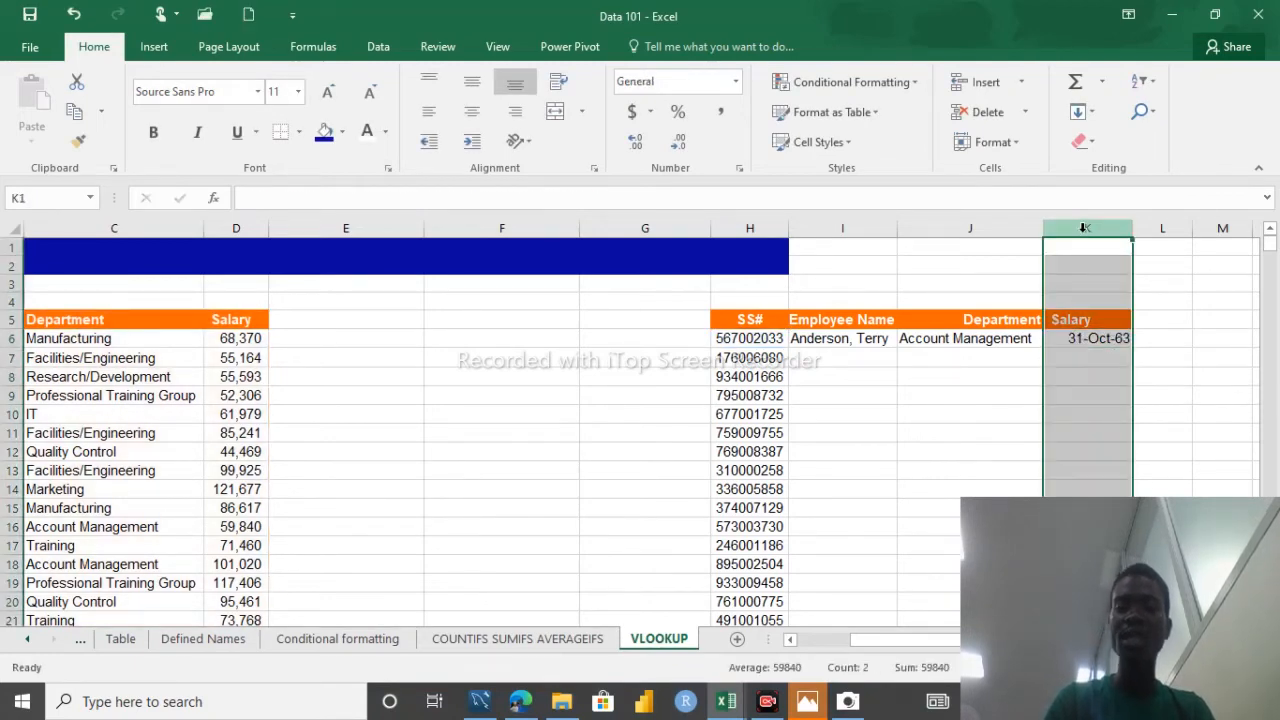
click(737, 82)
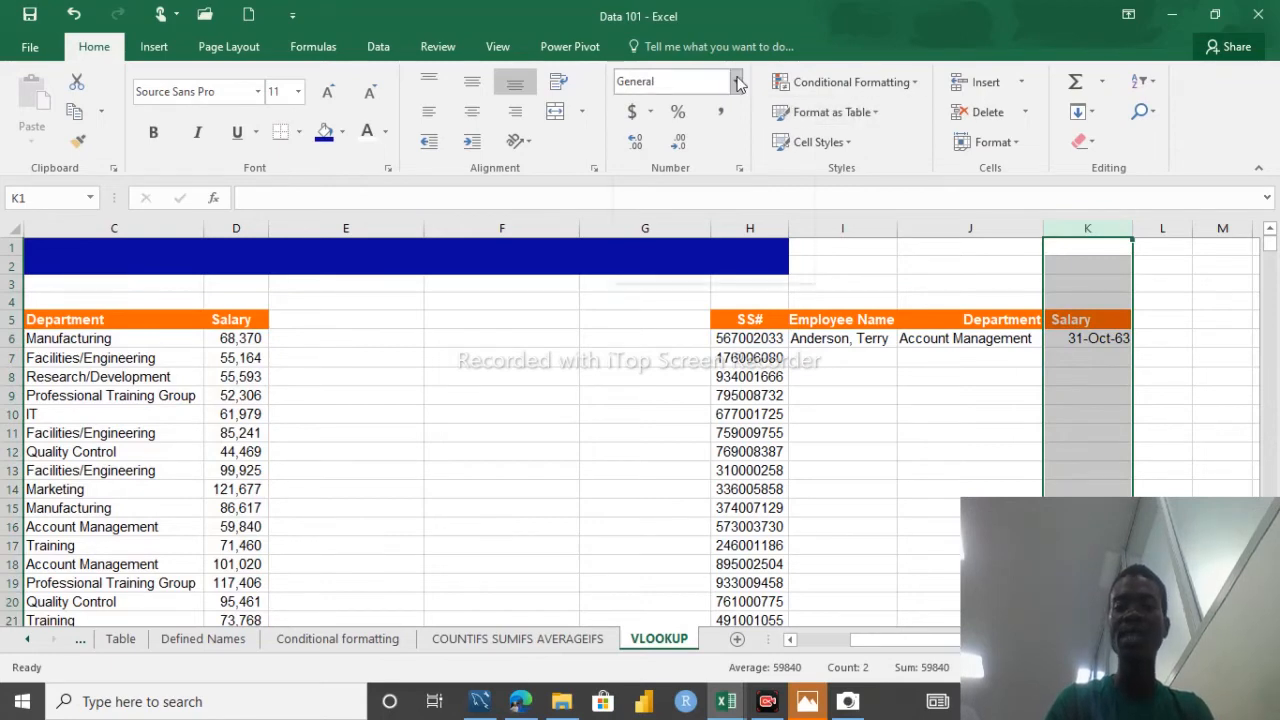
click(737, 82)
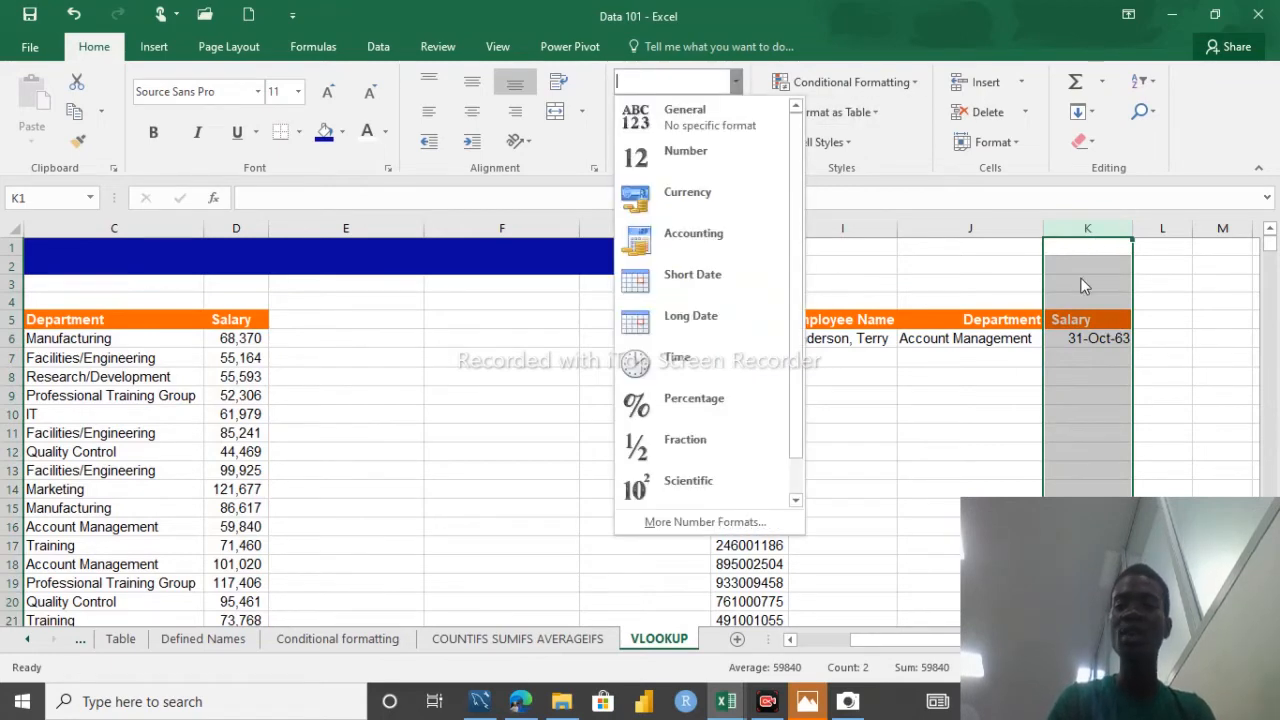
click(680, 160)
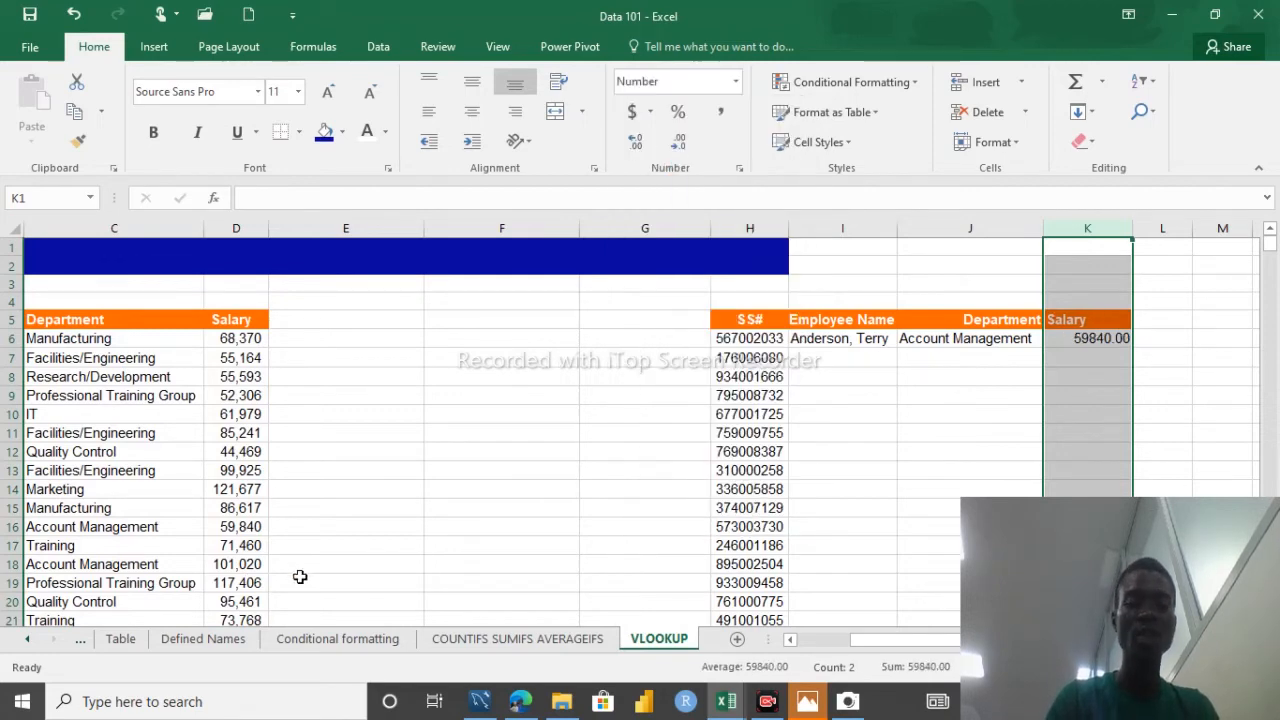
click(678, 141)
click(678, 141)
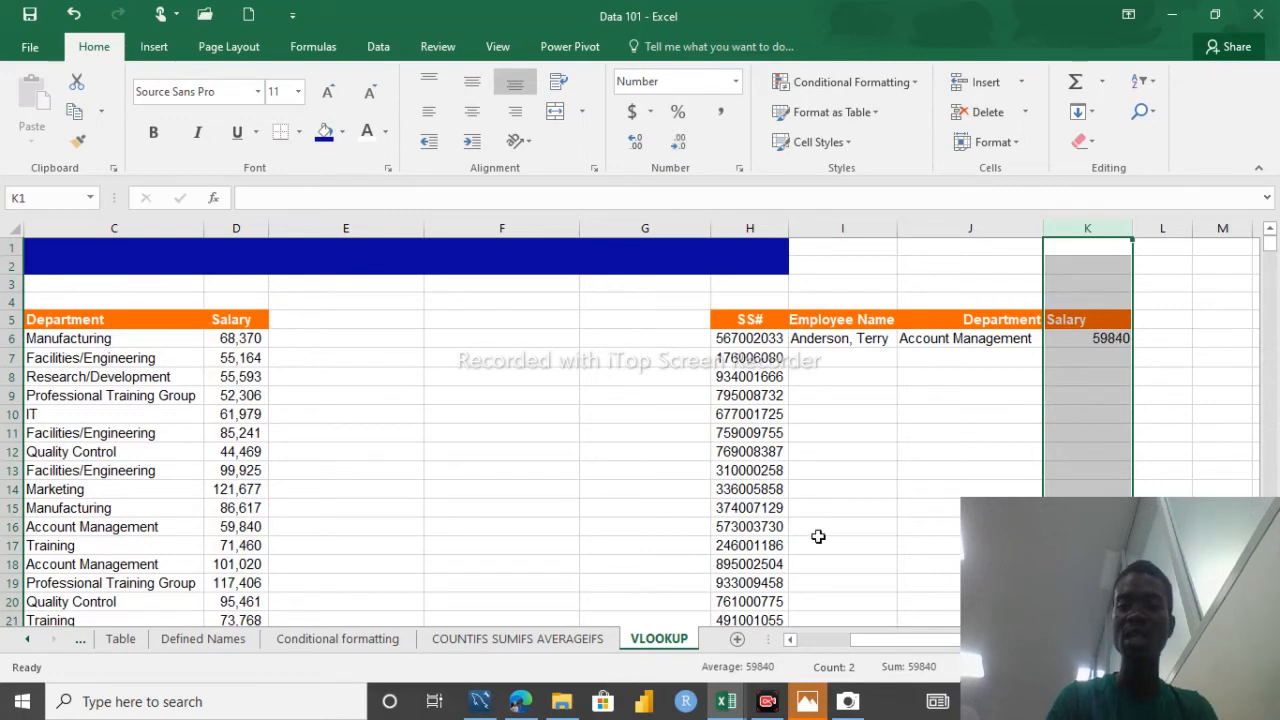
Step: Fill the Employee Name lookup formula from I6 down to I29
click(828, 643)
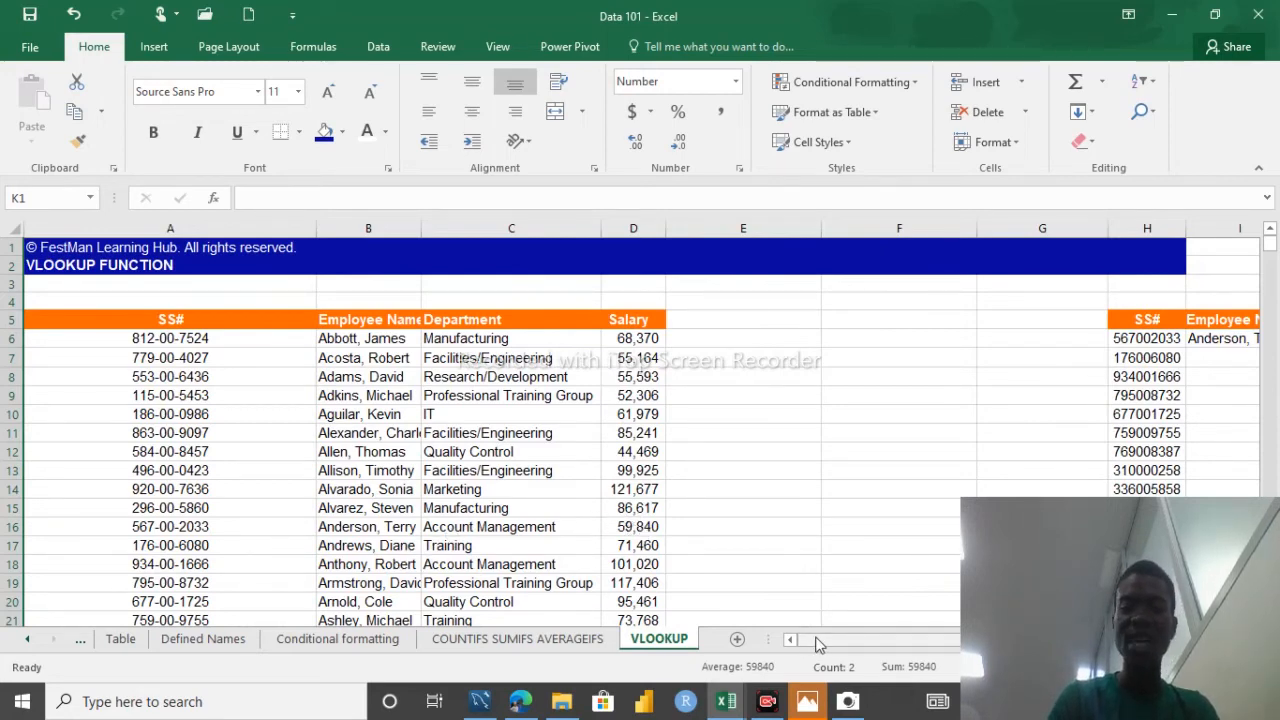
drag(817, 644, 879, 646)
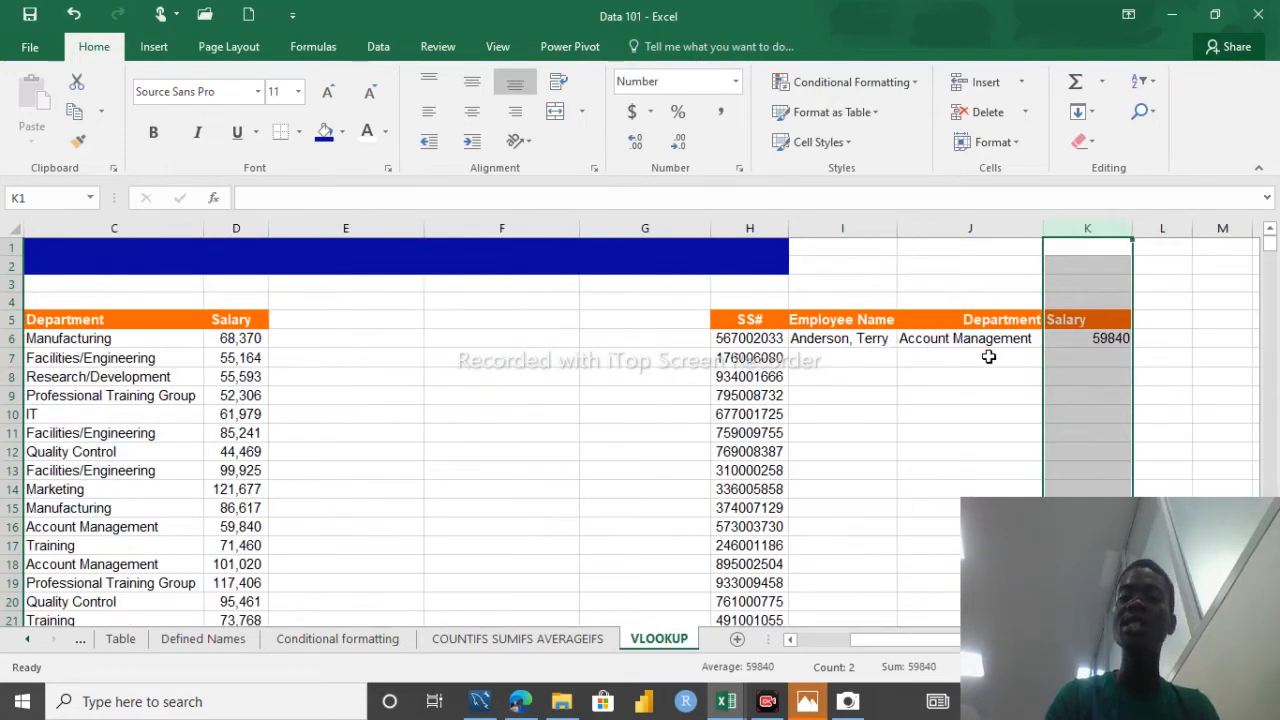
click(812, 338)
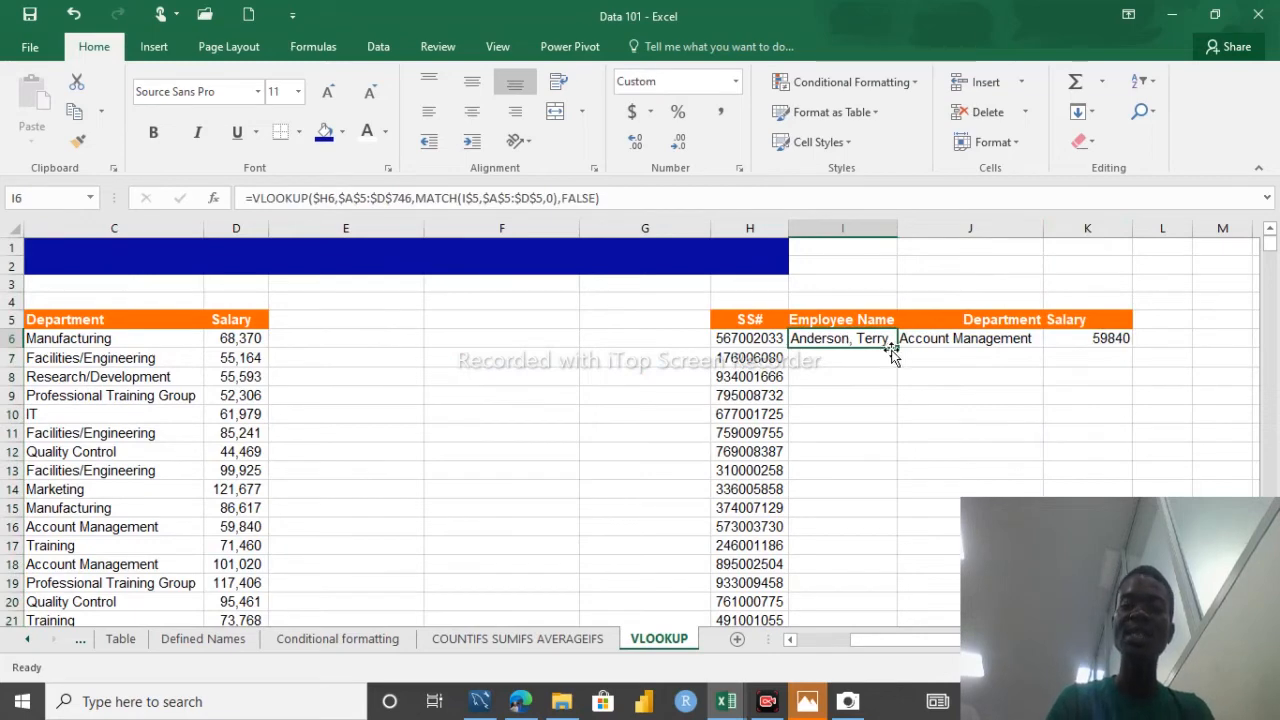
drag(897, 348, 894, 594)
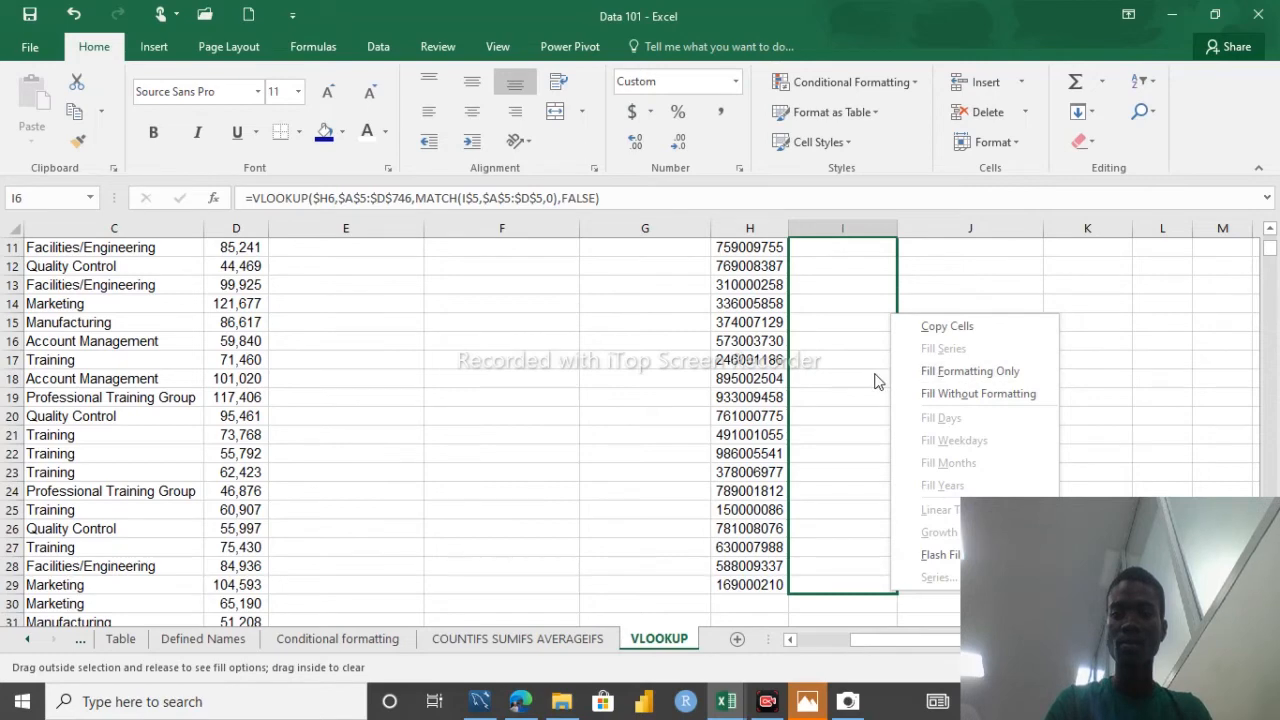
key(Escape)
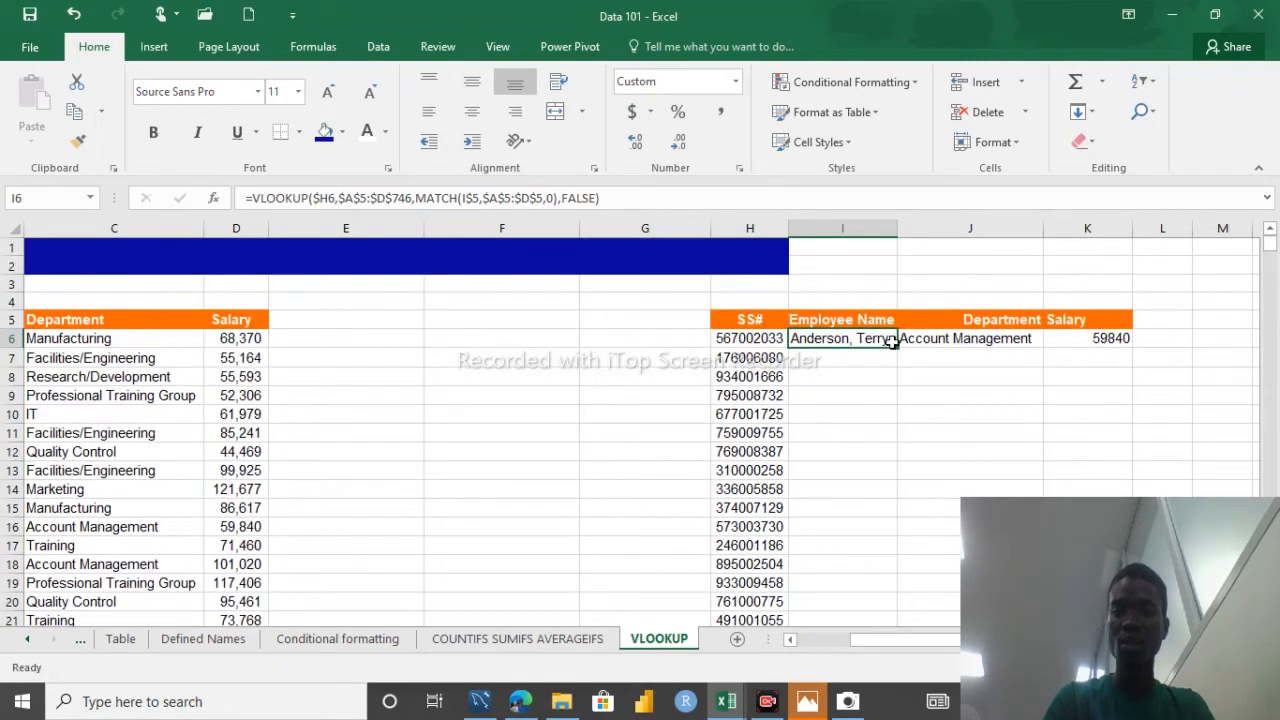
double_click(896, 347)
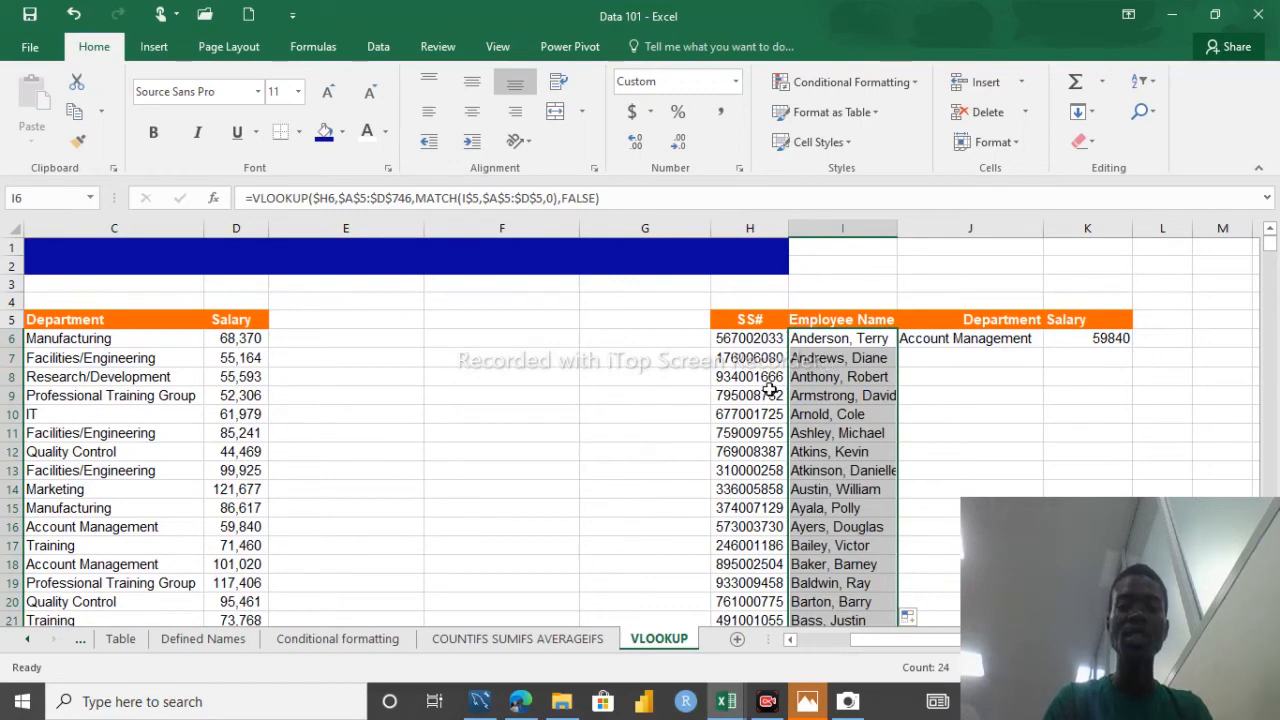
Step: Fill the Department and Salary lookup formulas from J6 and K6 down to row 29
click(924, 357)
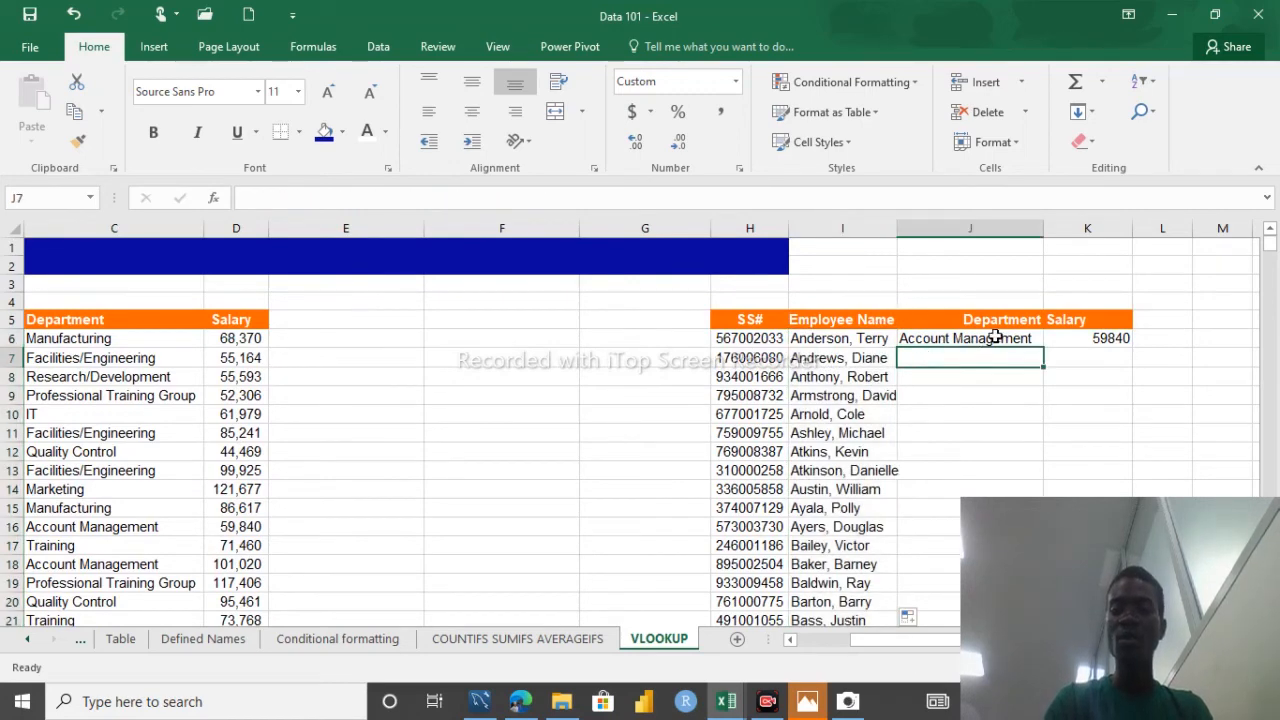
click(1000, 341)
double_click(1043, 348)
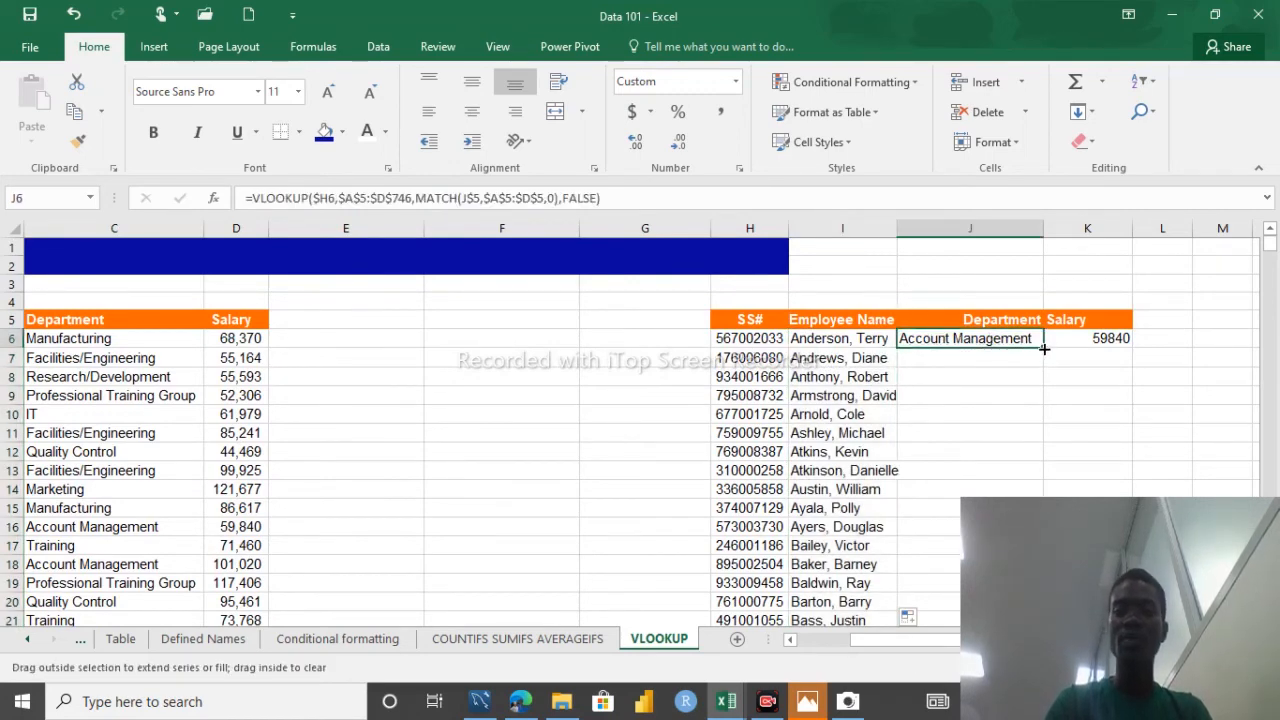
click(1082, 340)
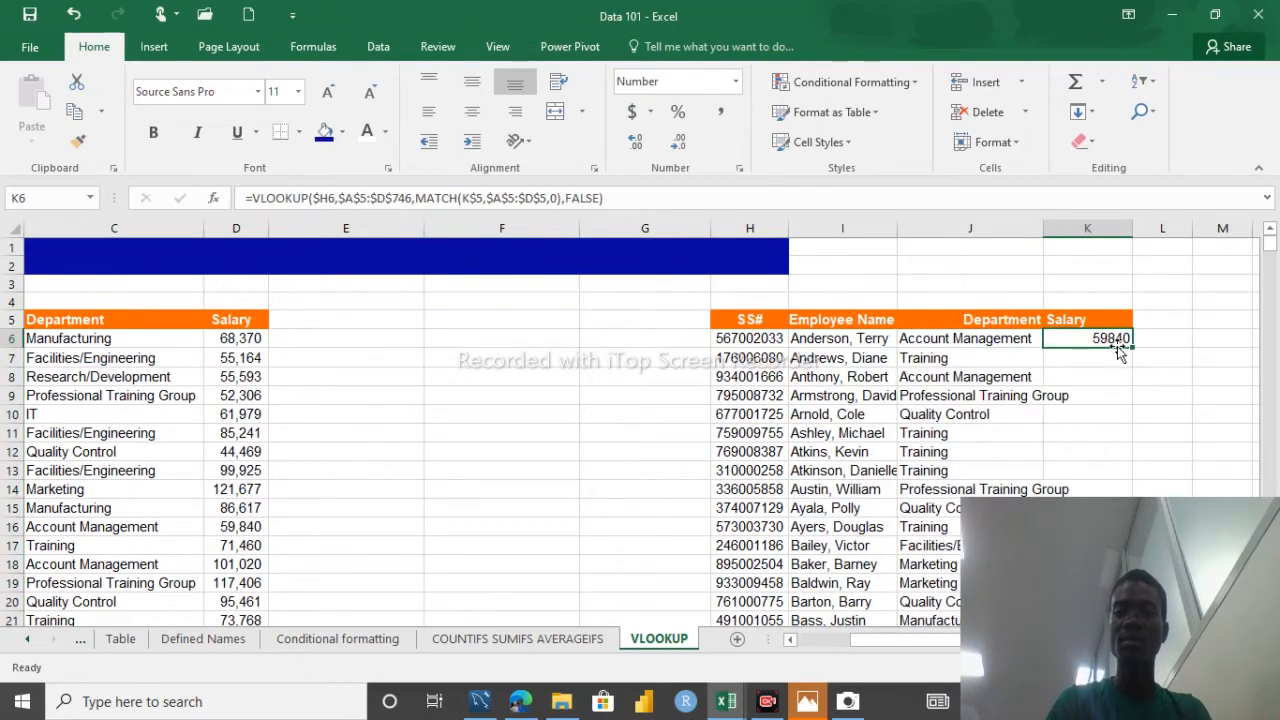
double_click(1131, 348)
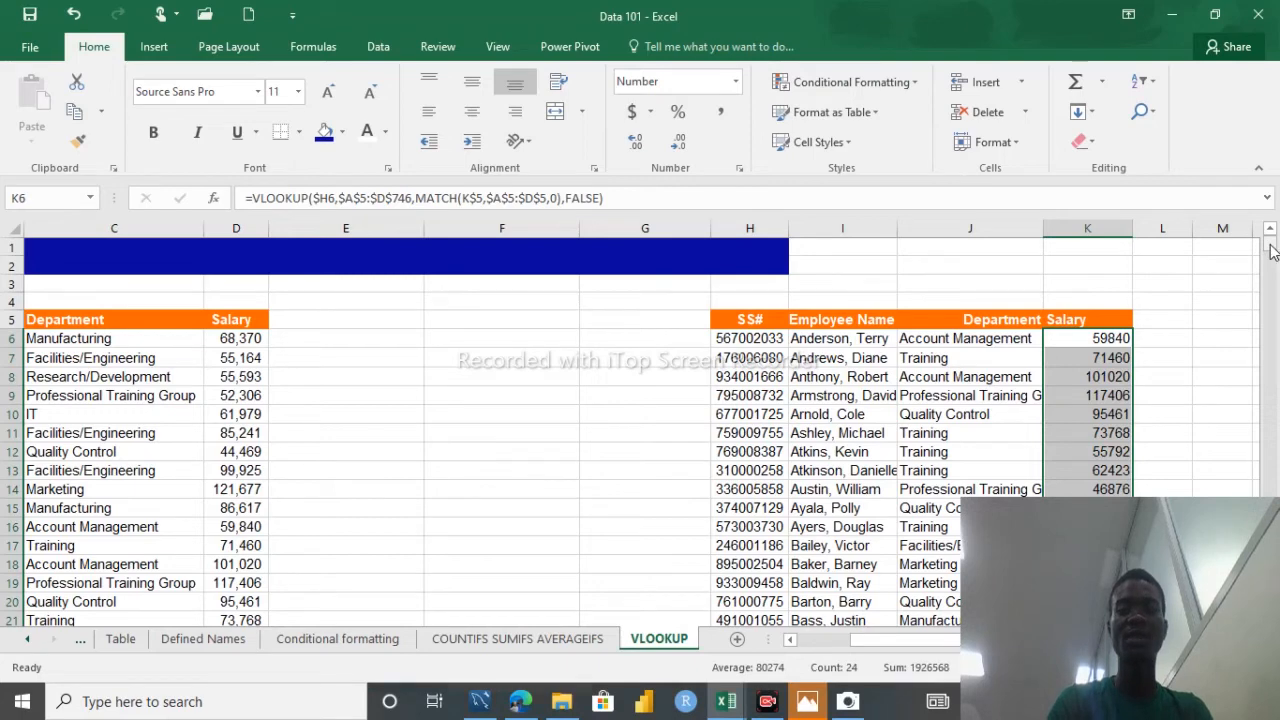
Step: Review the filled employee names, departments and salaries down to row 29 against the source table
drag(1271, 249, 1272, 250)
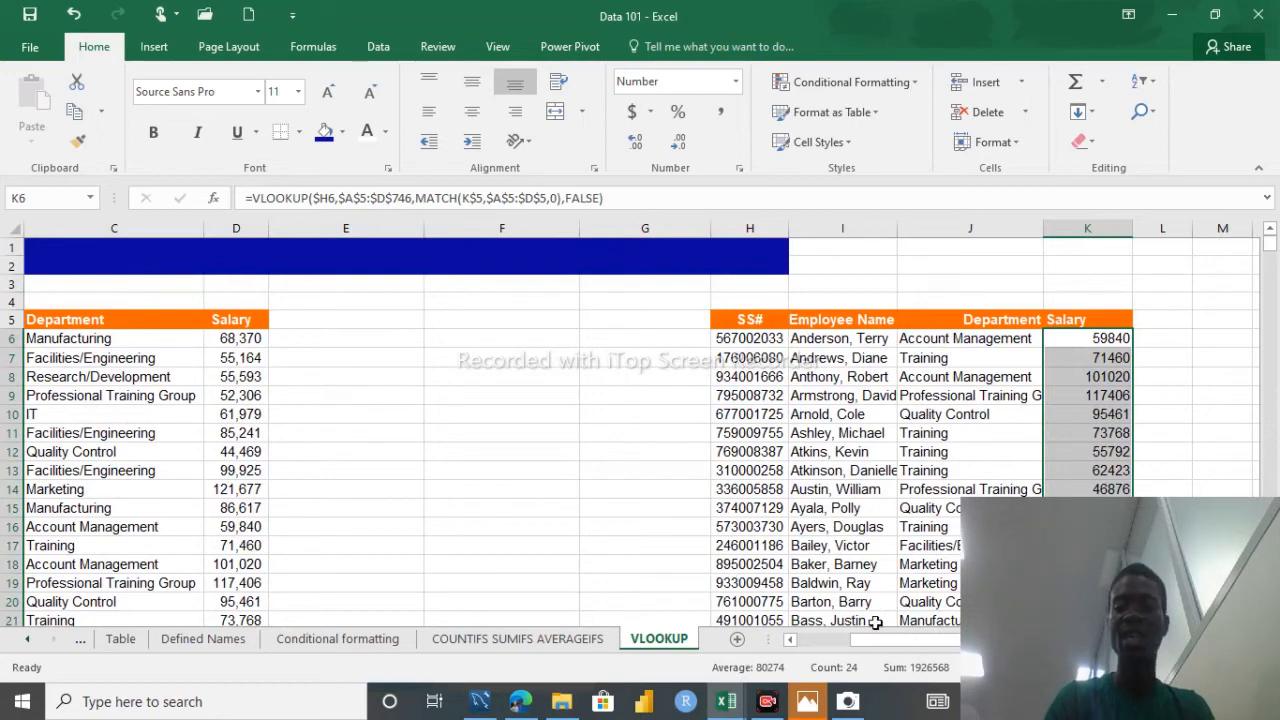
drag(868, 645, 812, 645)
click(1268, 370)
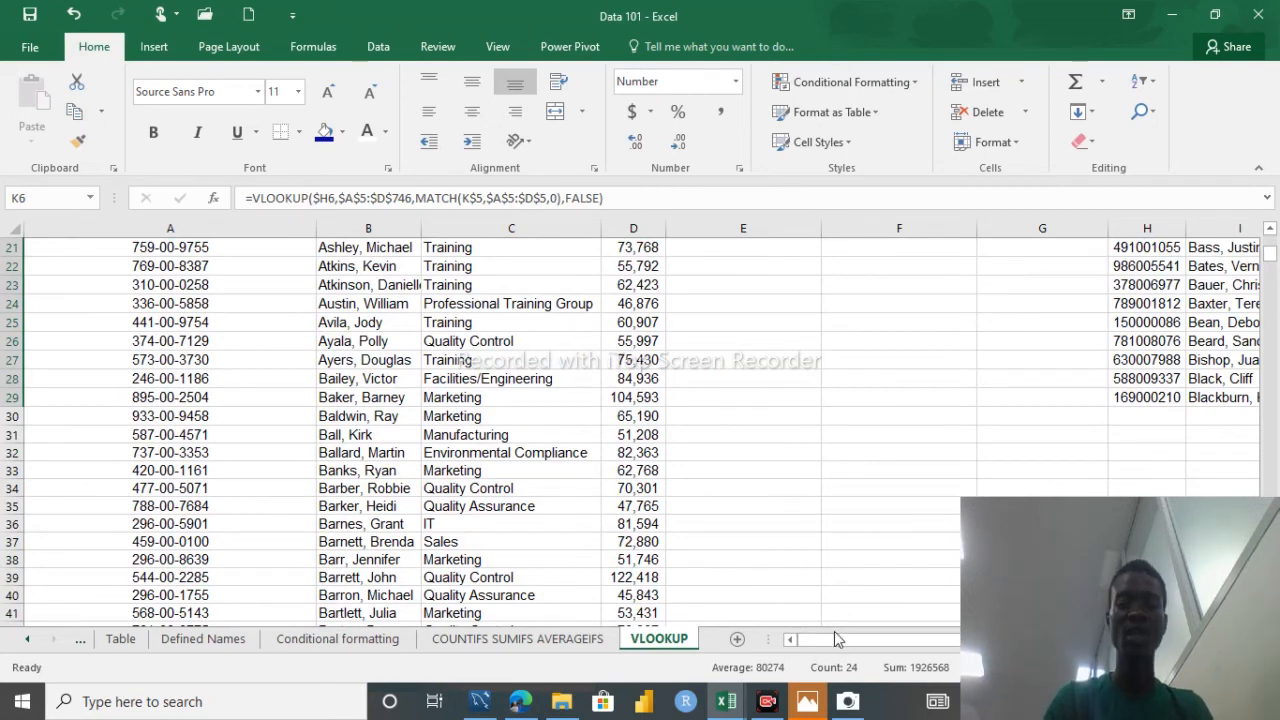
drag(815, 641, 842, 645)
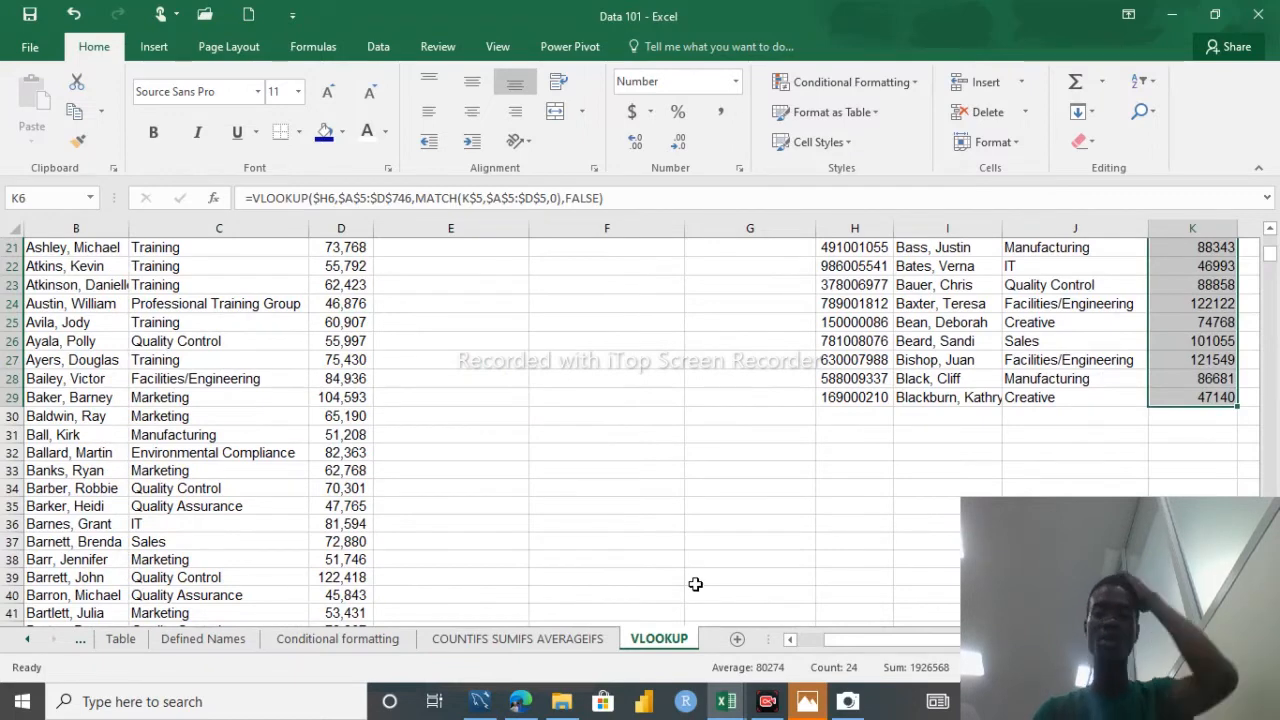
Step: Add two blank worksheets after the VLOOKUP sheet and delete Sheet3, keeping only Sheet4
click(740, 644)
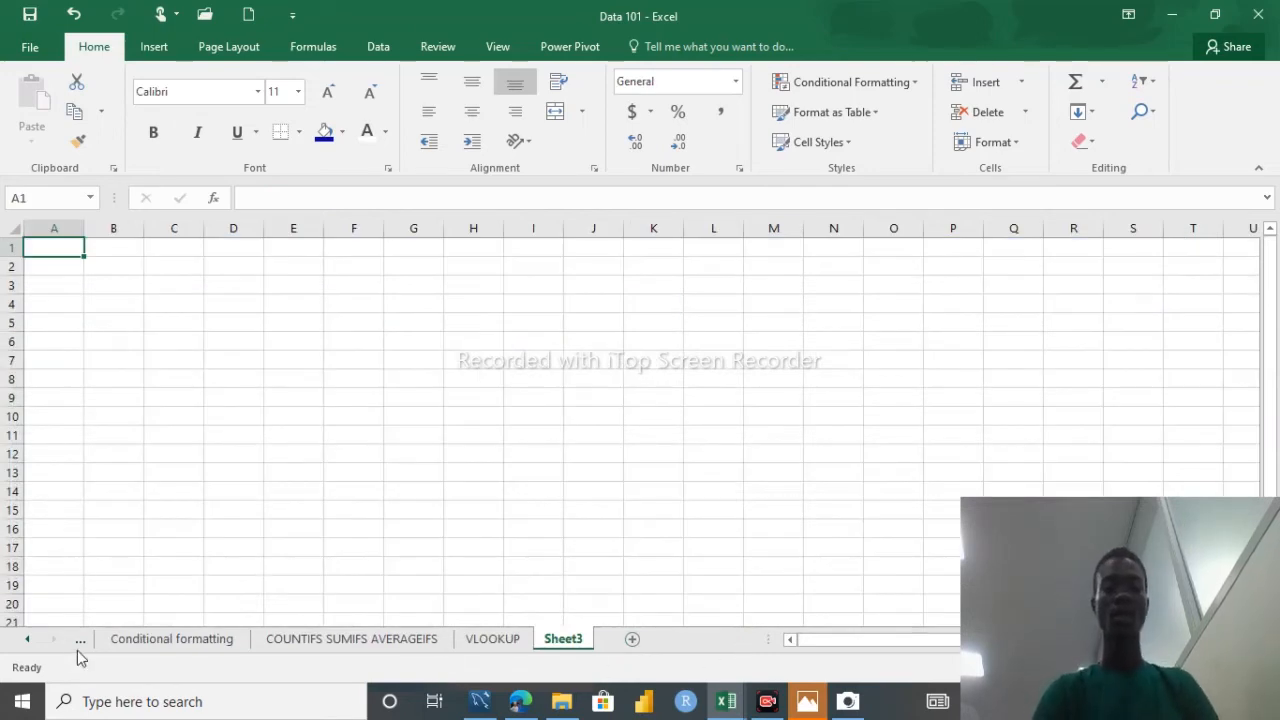
key(ctrl+Page_Up)
key(ctrl+Page_Up)
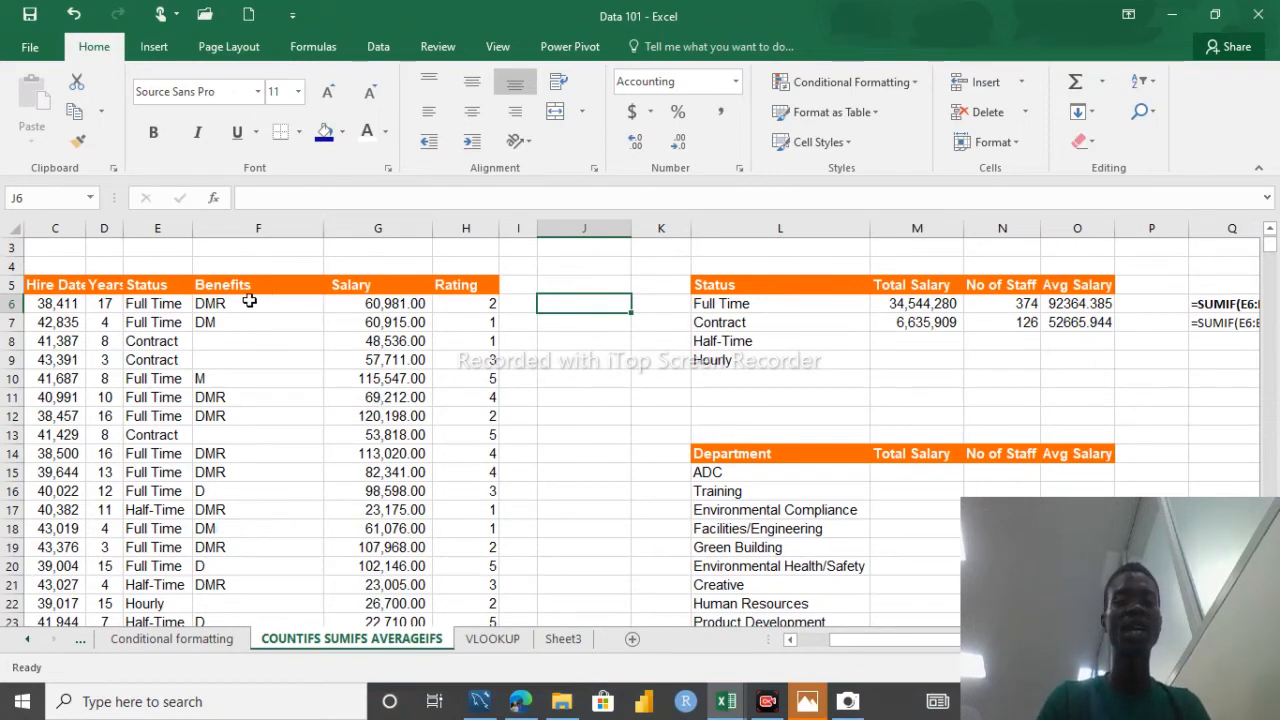
click(563, 640)
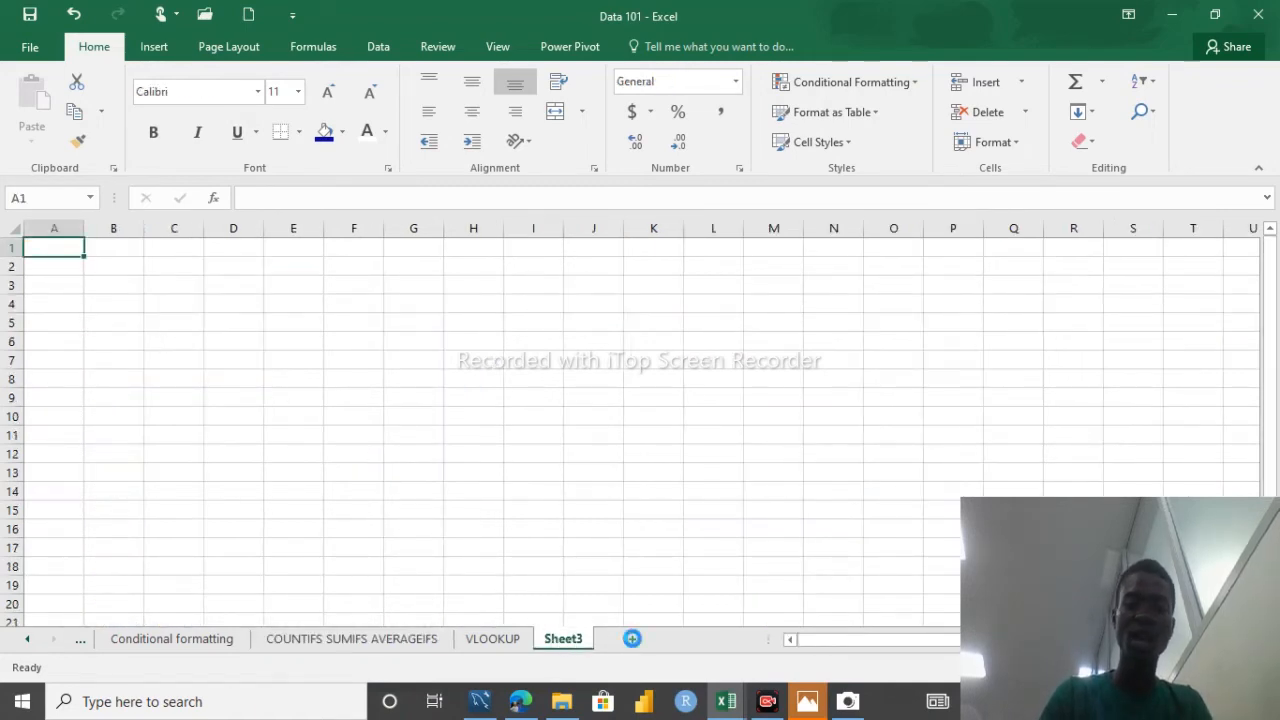
click(632, 638)
right_click(578, 640)
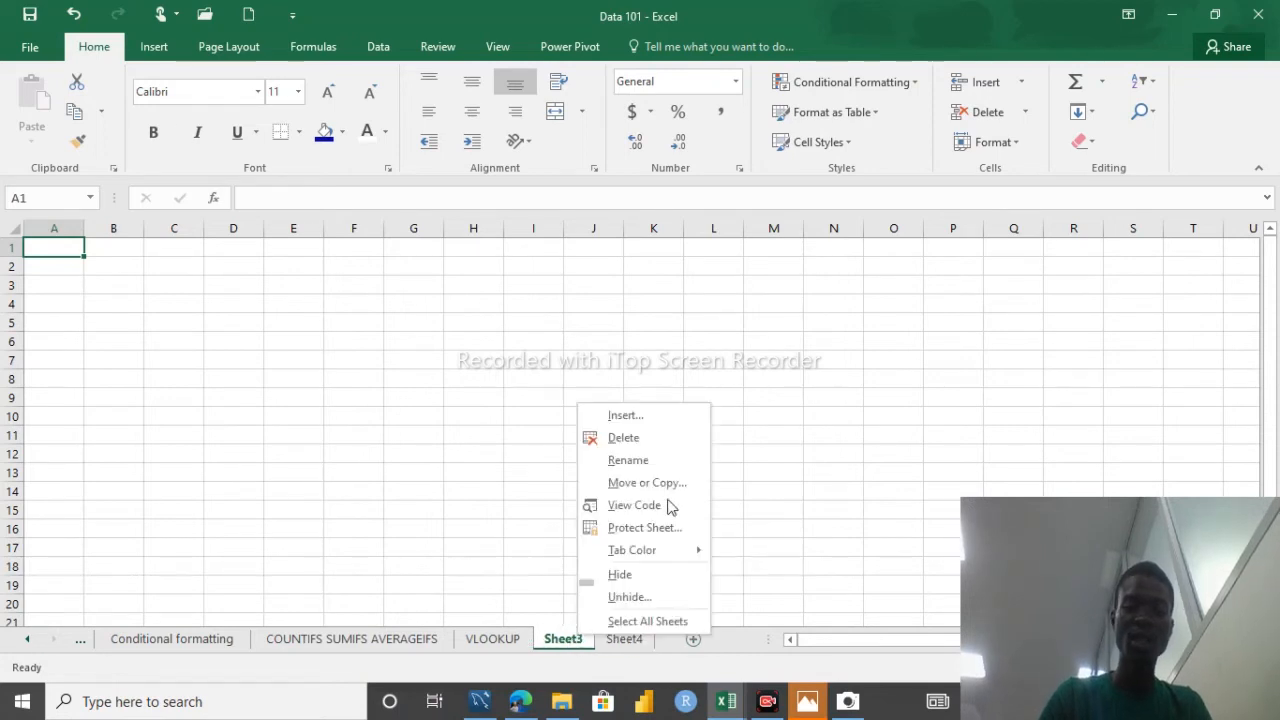
click(624, 438)
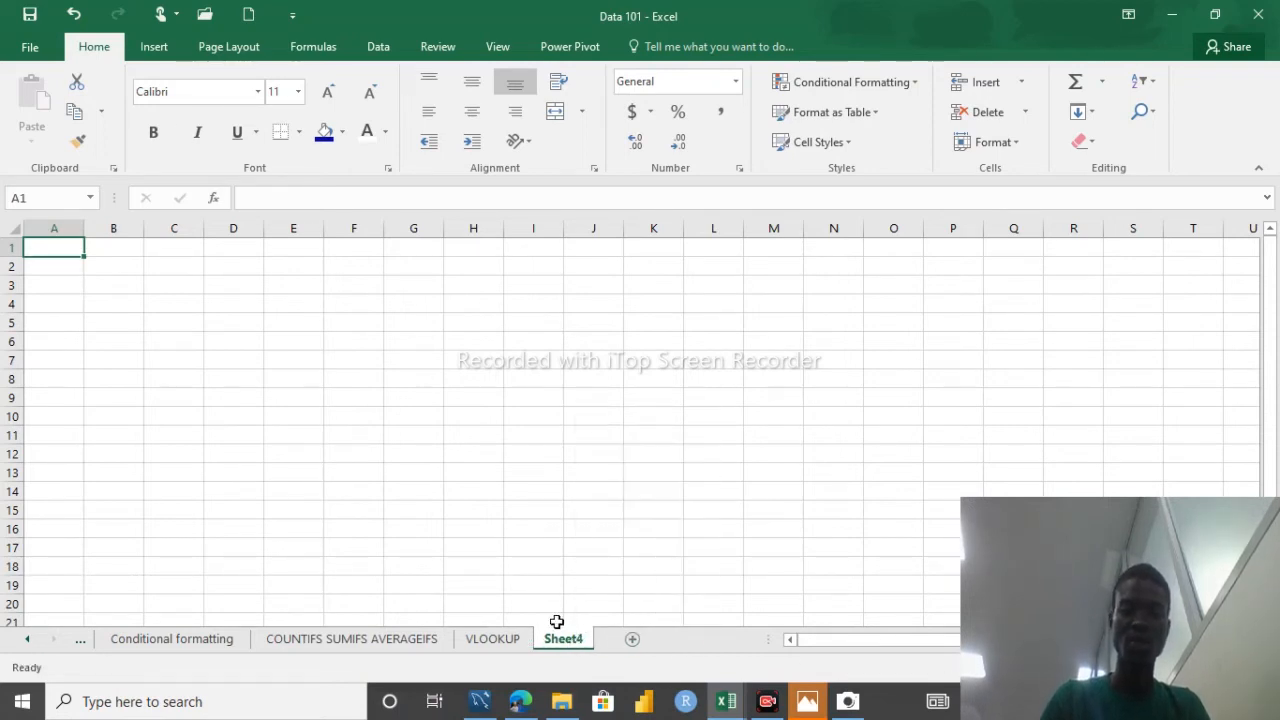
Step: Copy the whole employee table A5:H746, headers included, from the COUNTIFS SUMIFS AVERAGEIFS sheet
click(268, 650)
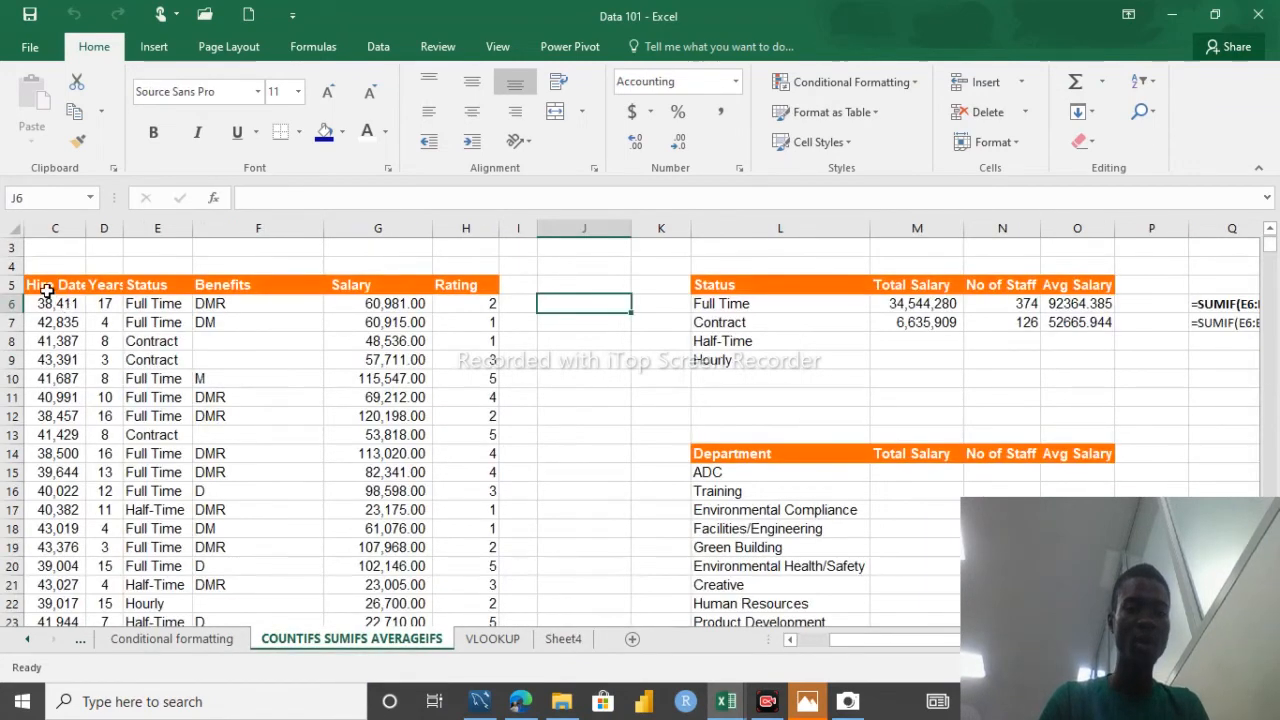
click(46, 285)
key(Left)
key(Left)
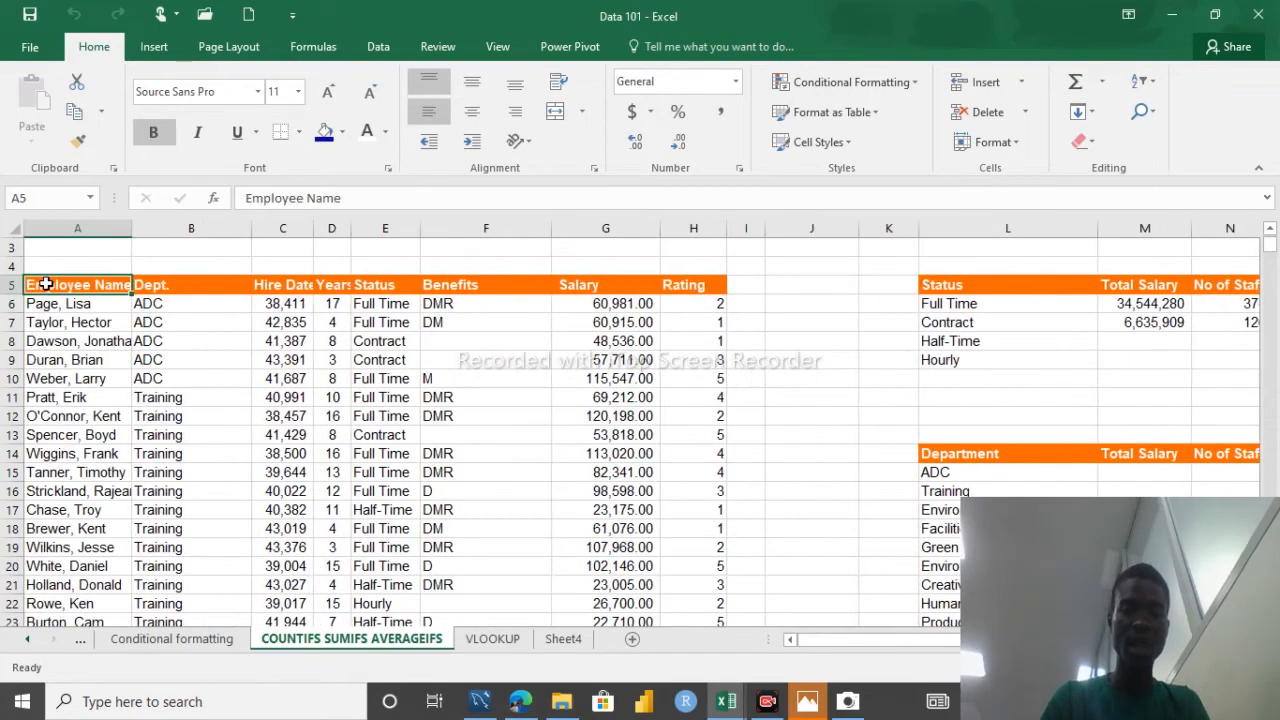
key(ctrl+shift+Right)
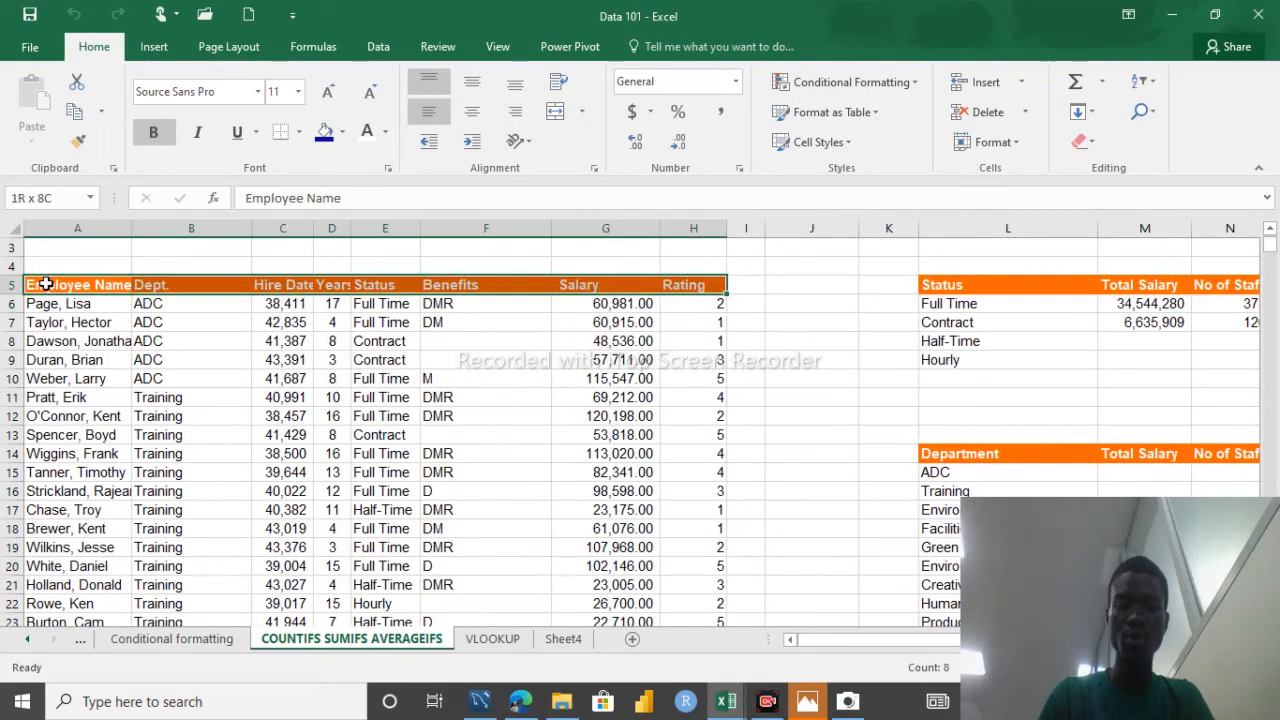
key(ctrl+shift+Down)
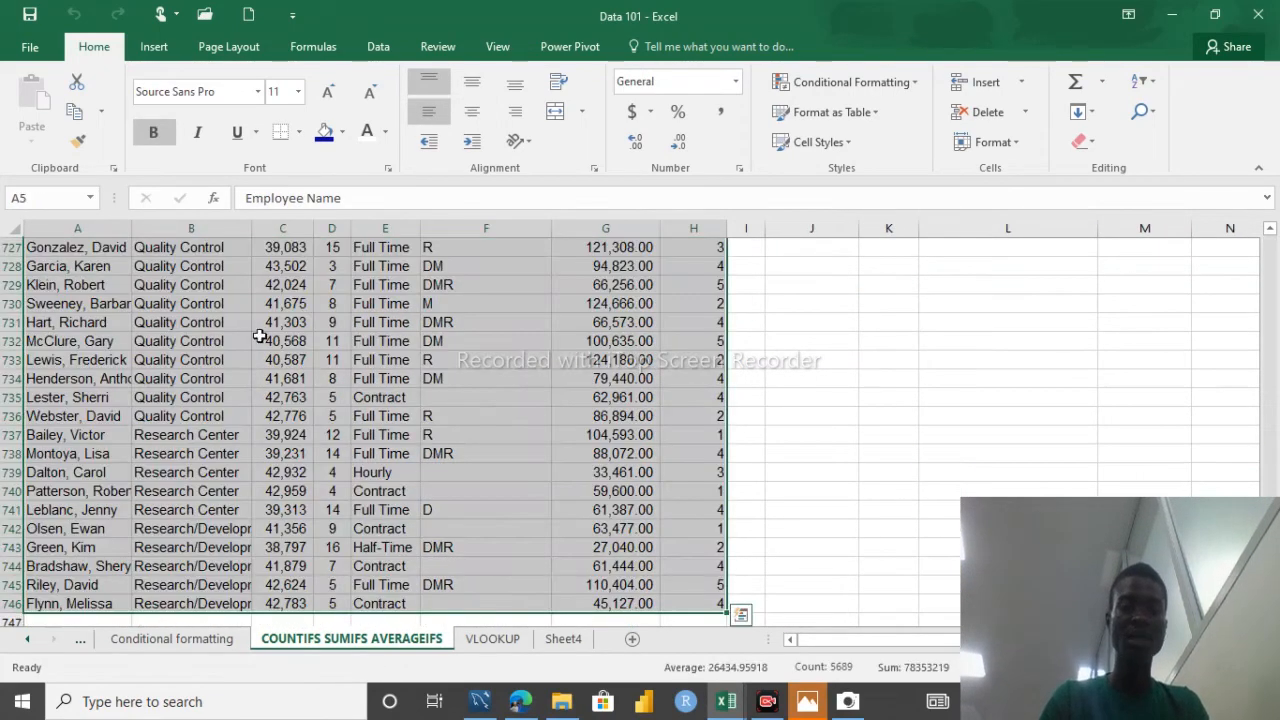
key(ctrl+c)
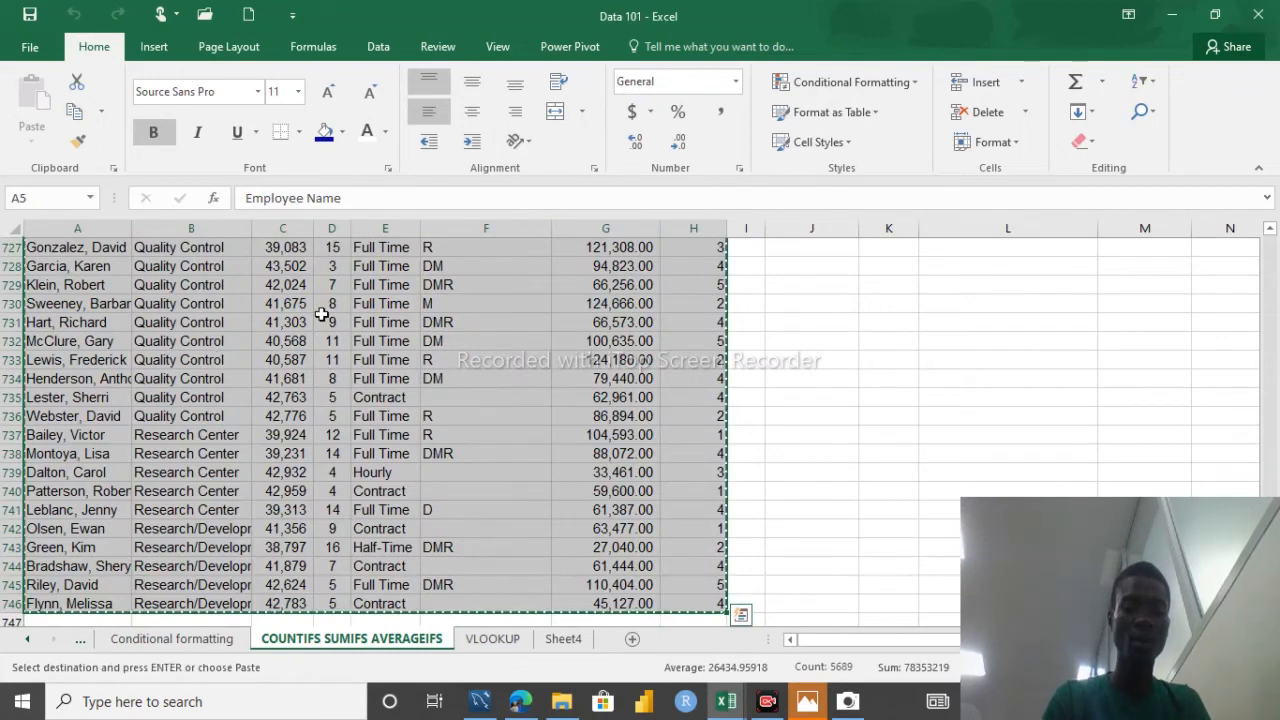
Step: Paste the copied employee table at A1 of Sheet4 and autofit the width of Salary column G
click(563, 638)
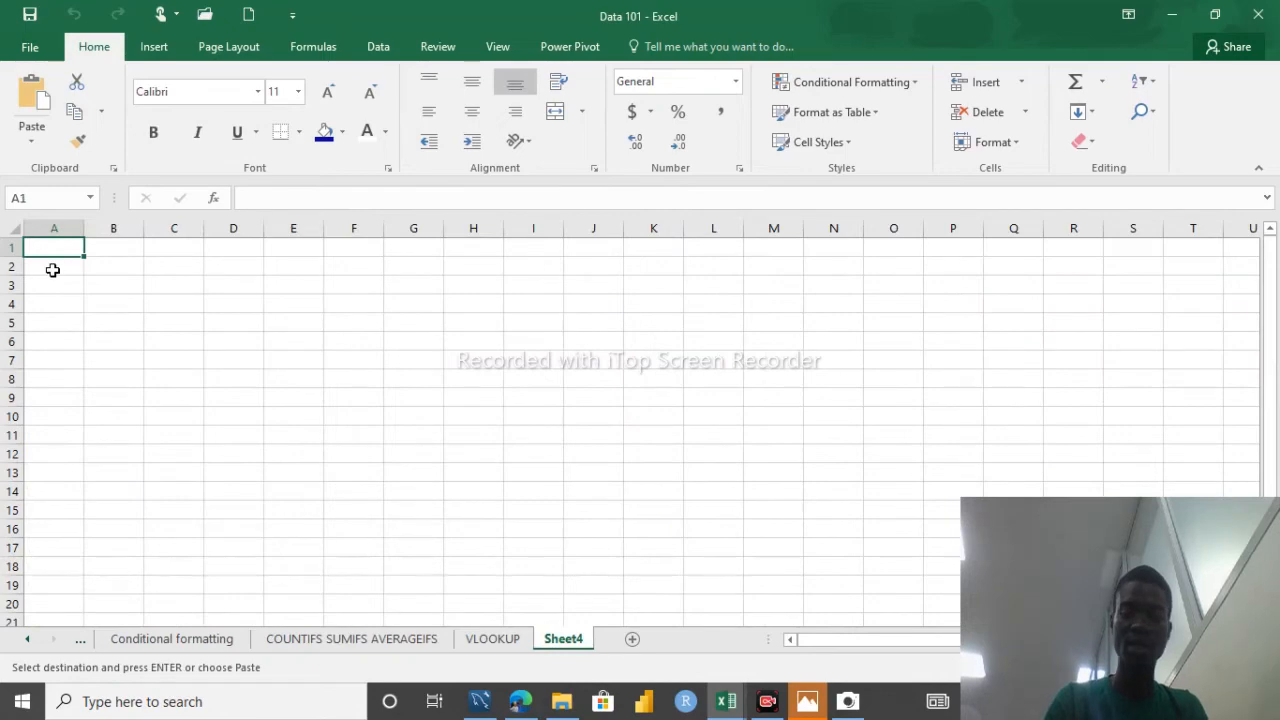
key(ctrl+v)
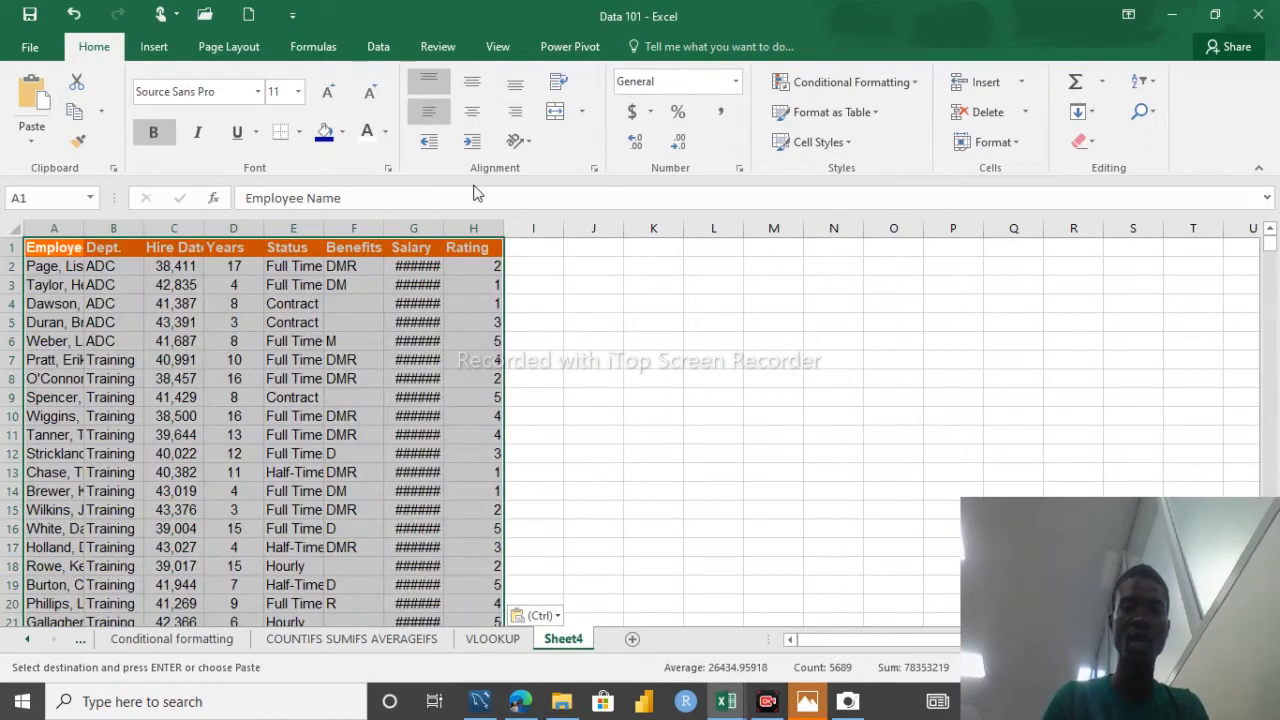
double_click(444, 229)
click(443, 229)
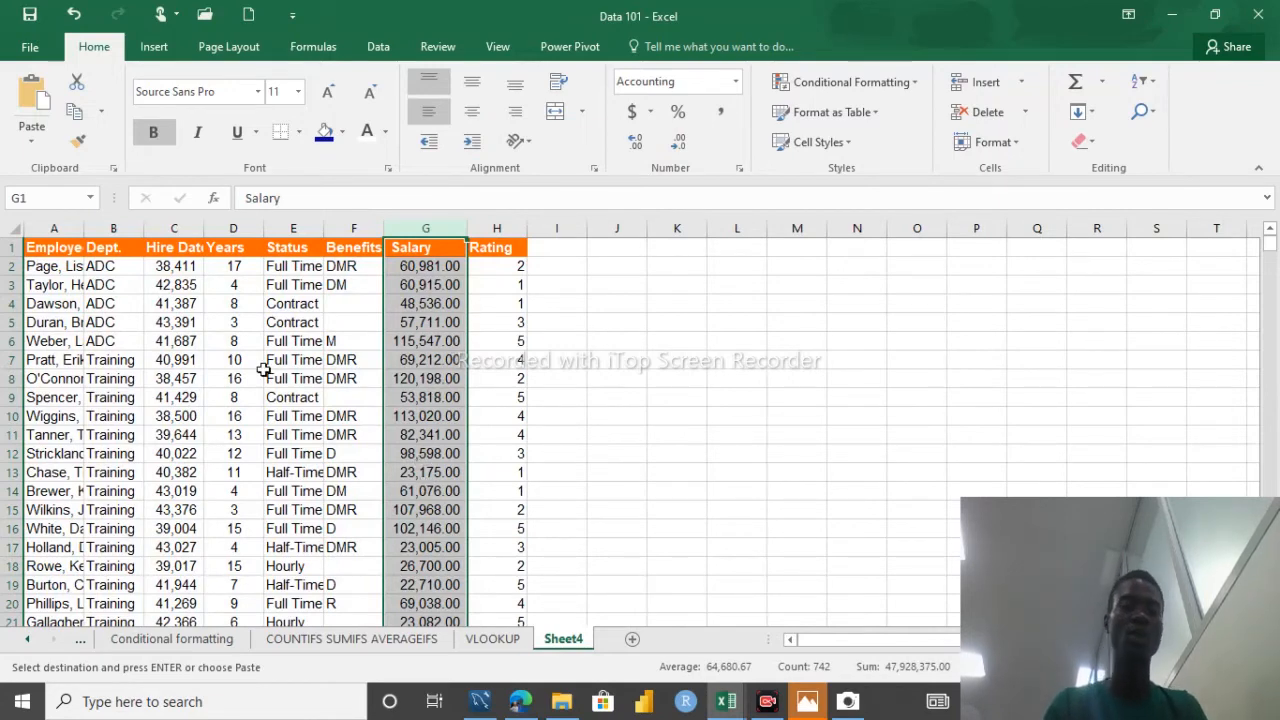
Step: Format the range A1:H742 on Sheet4 as a table with headers, using an orange gridded style from the Light group
click(45, 251)
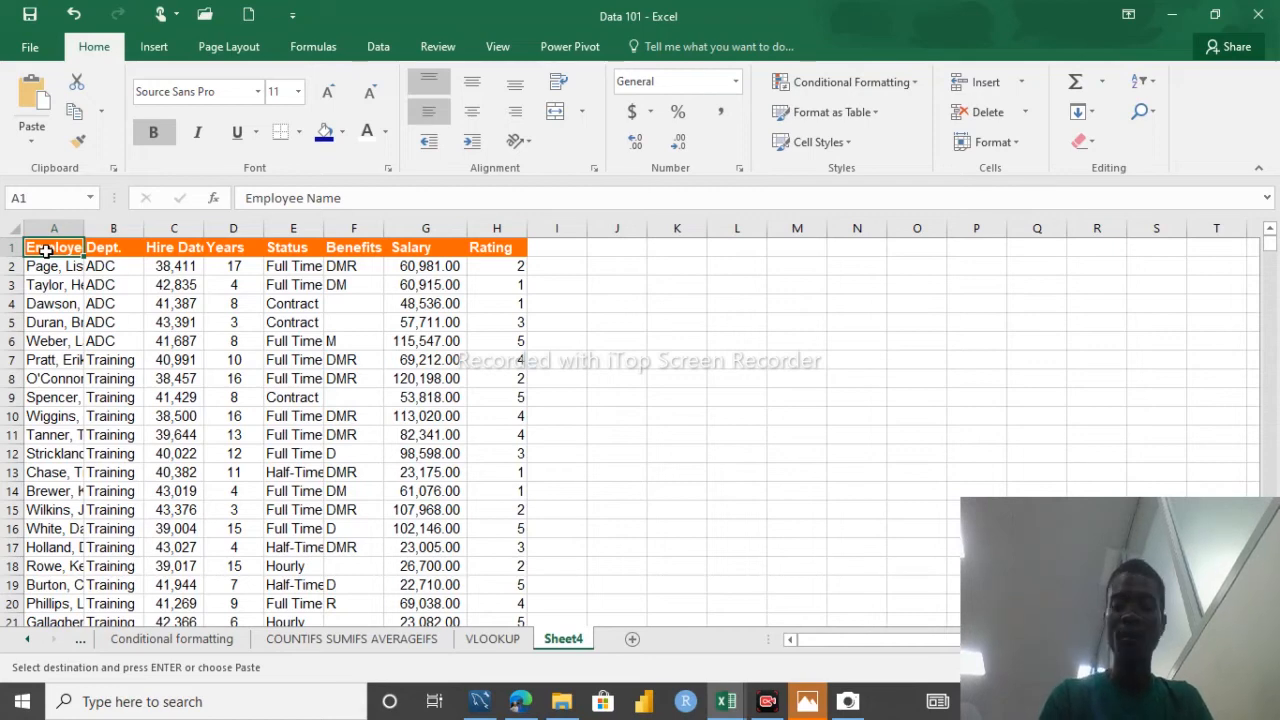
key(ctrl+v)
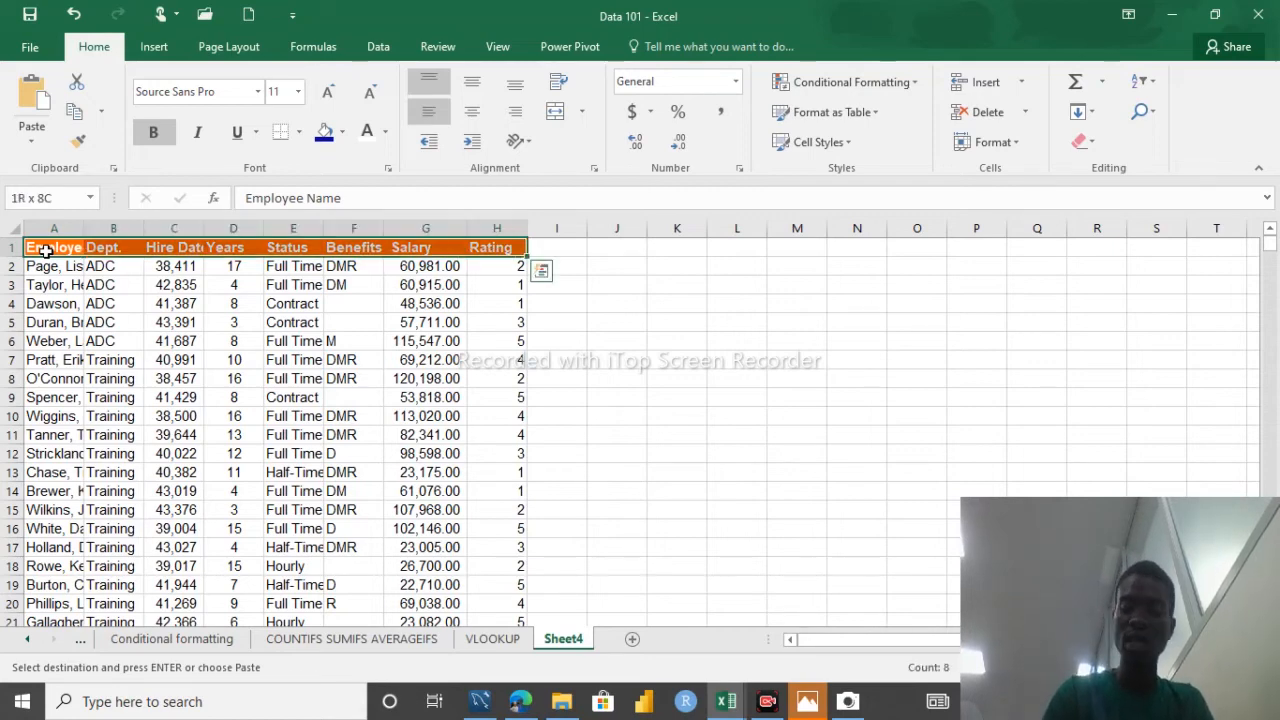
key(ctrl+shift+Down)
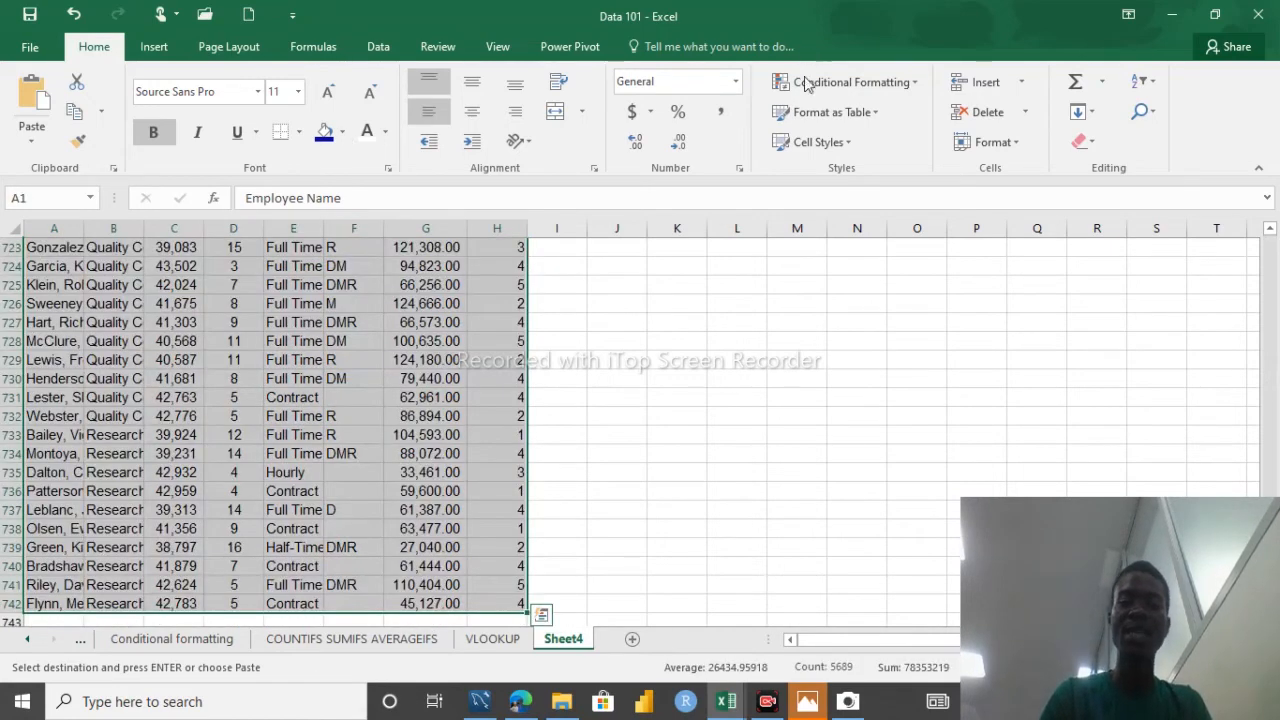
click(818, 113)
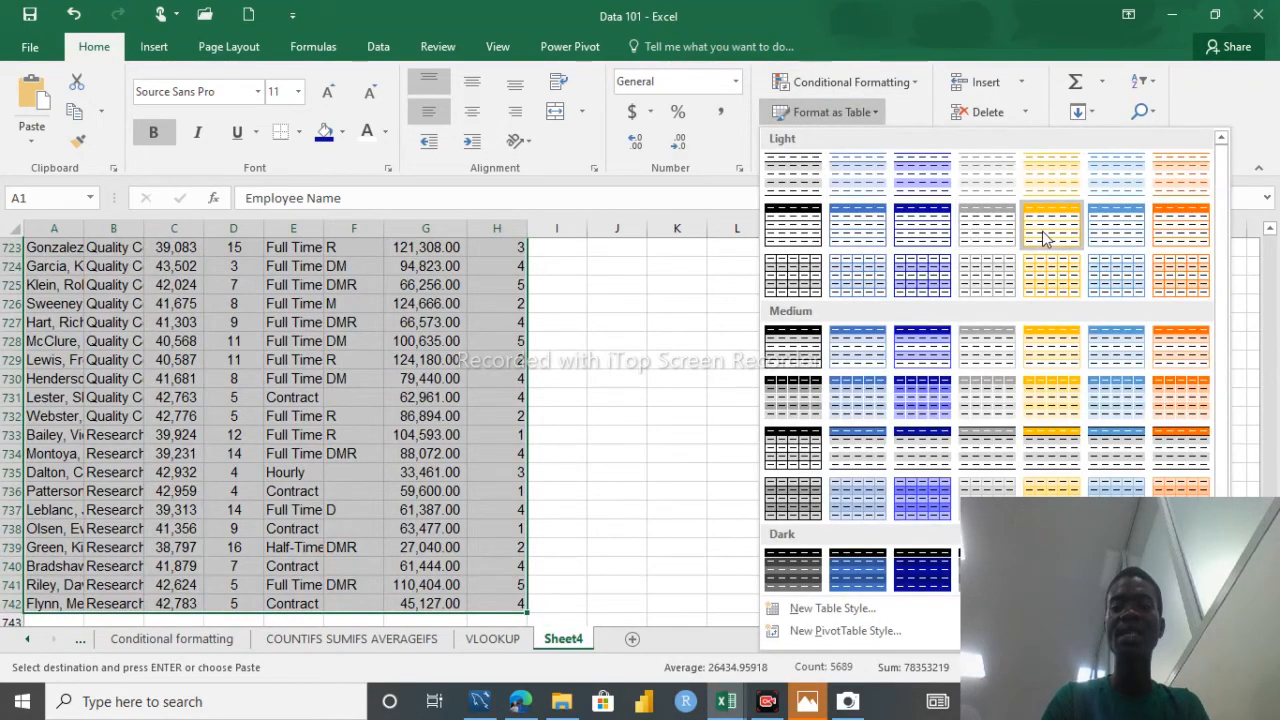
click(1199, 274)
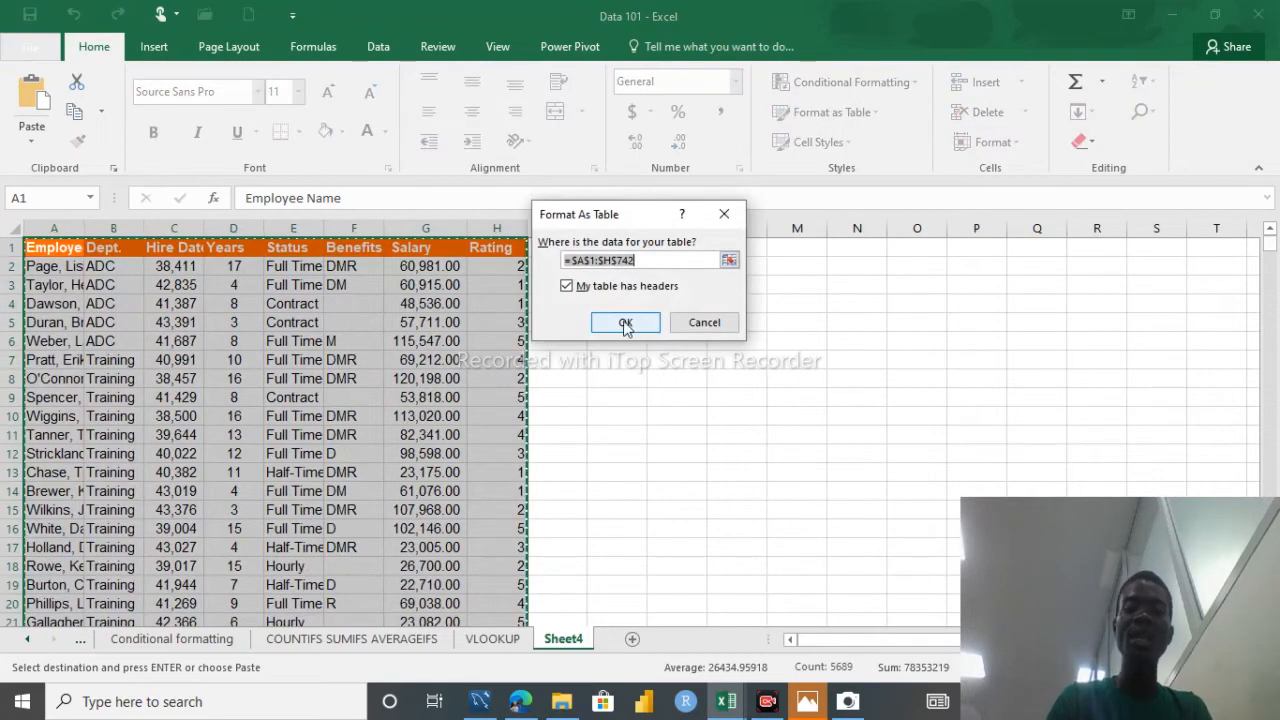
click(625, 324)
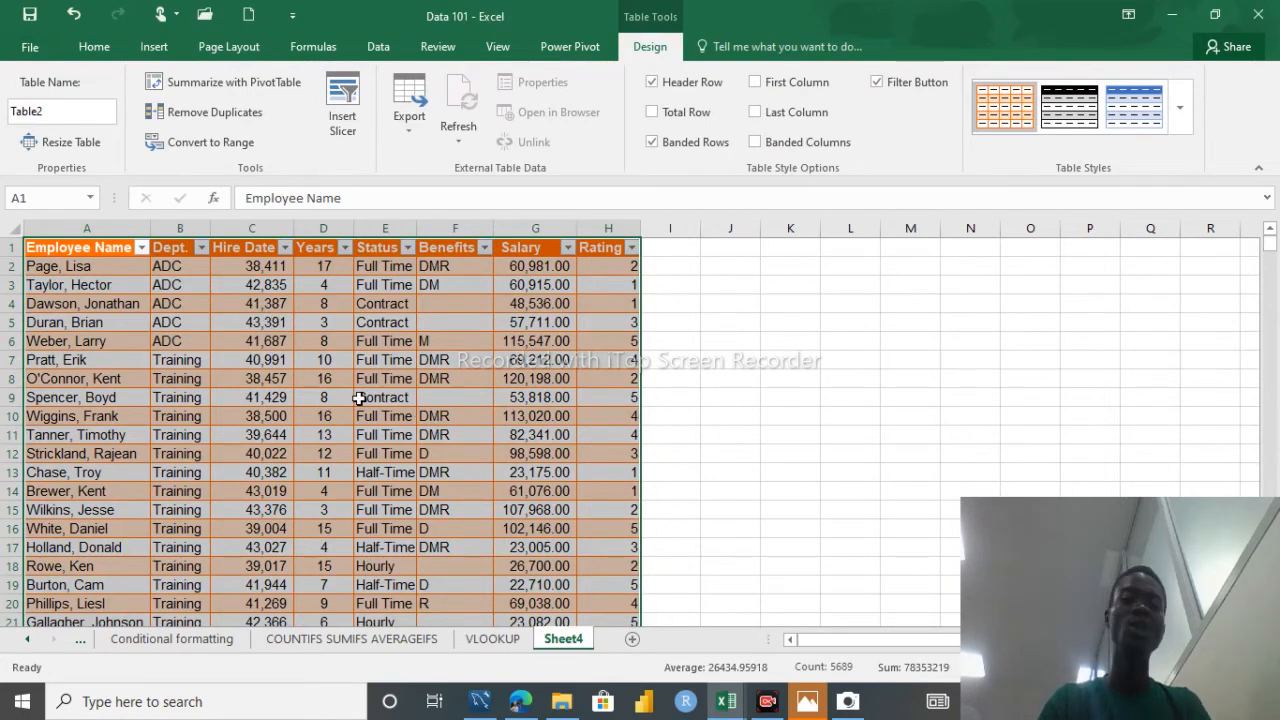
Step: Insert a PivotChart together with a PivotTable based on Table2, placed on a new worksheet
click(433, 320)
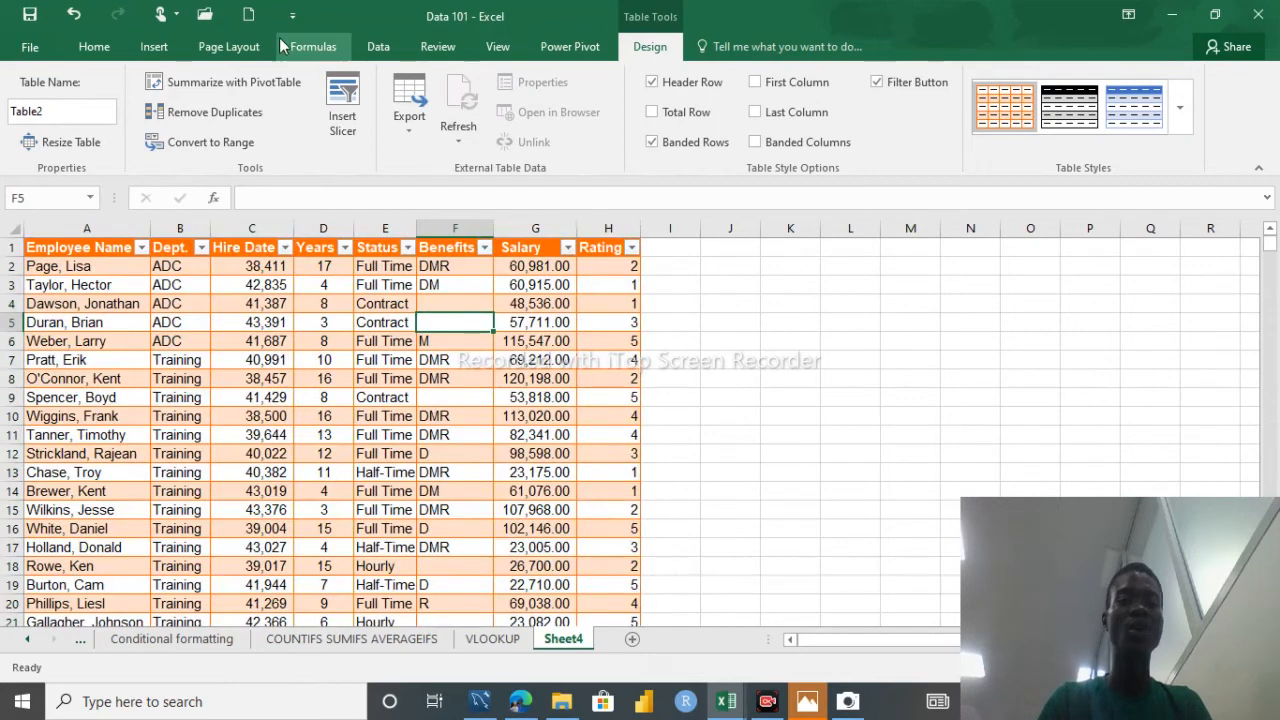
click(121, 337)
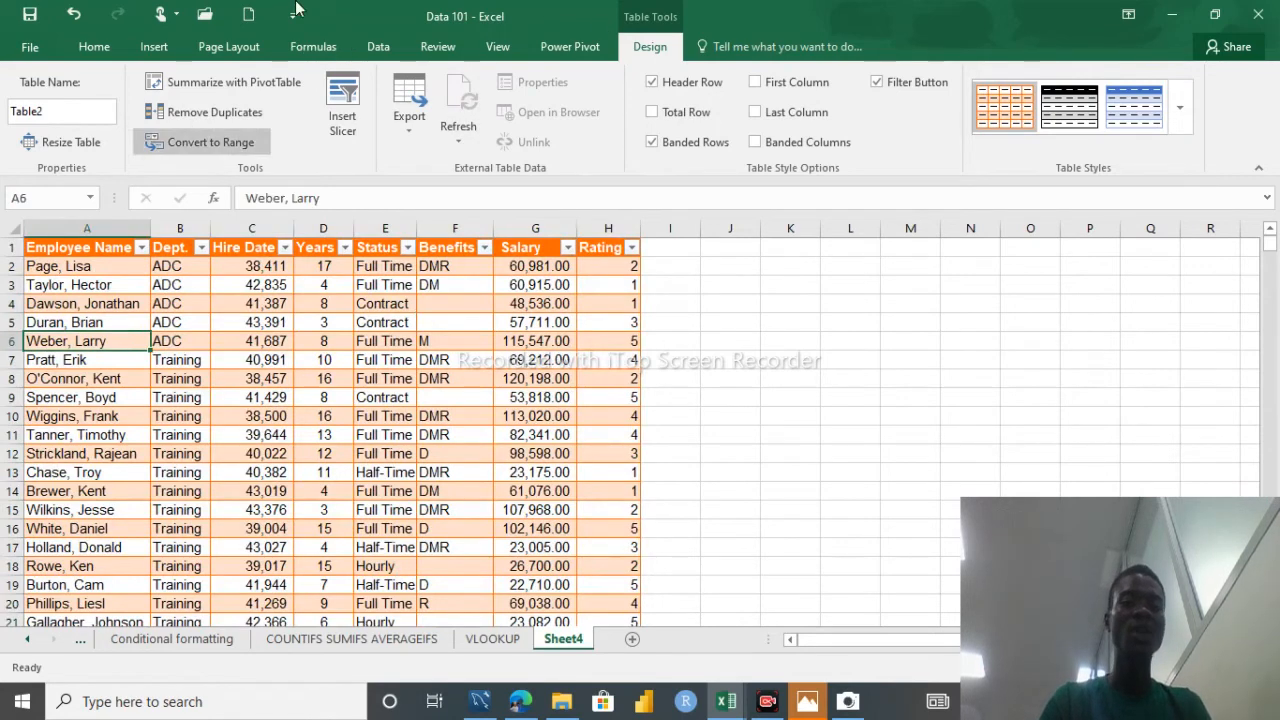
click(155, 50)
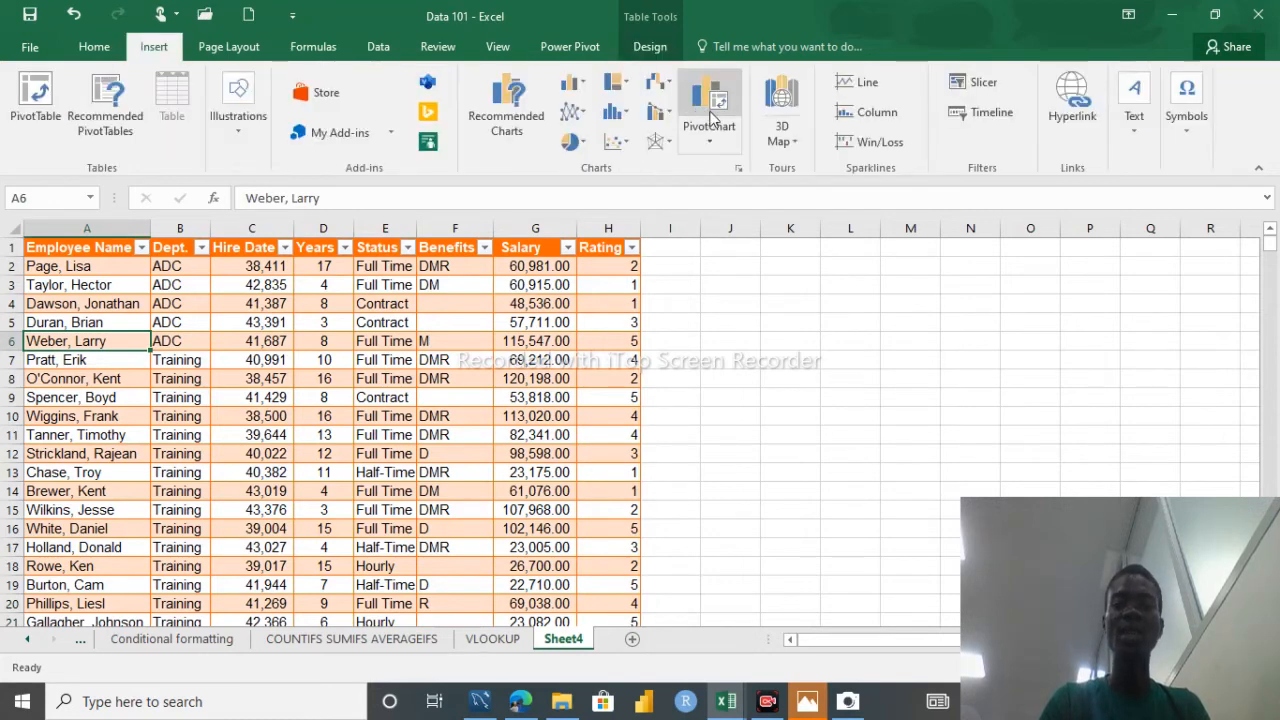
click(712, 147)
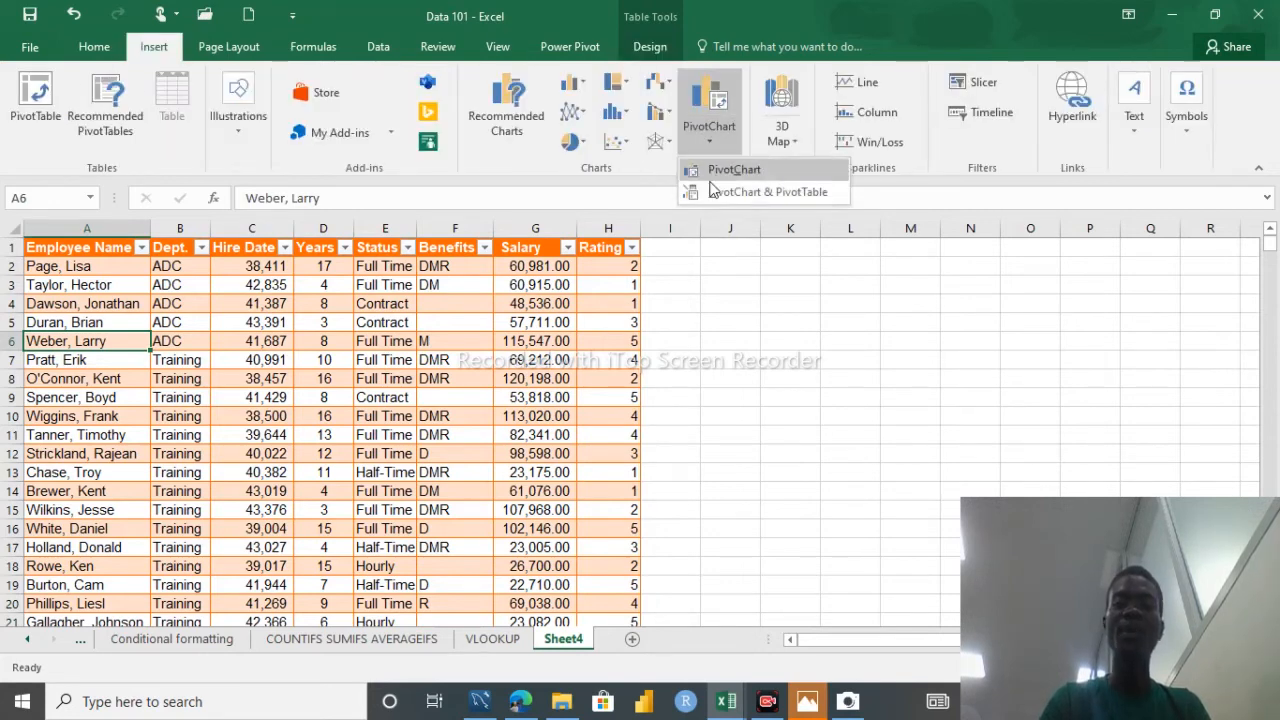
click(704, 187)
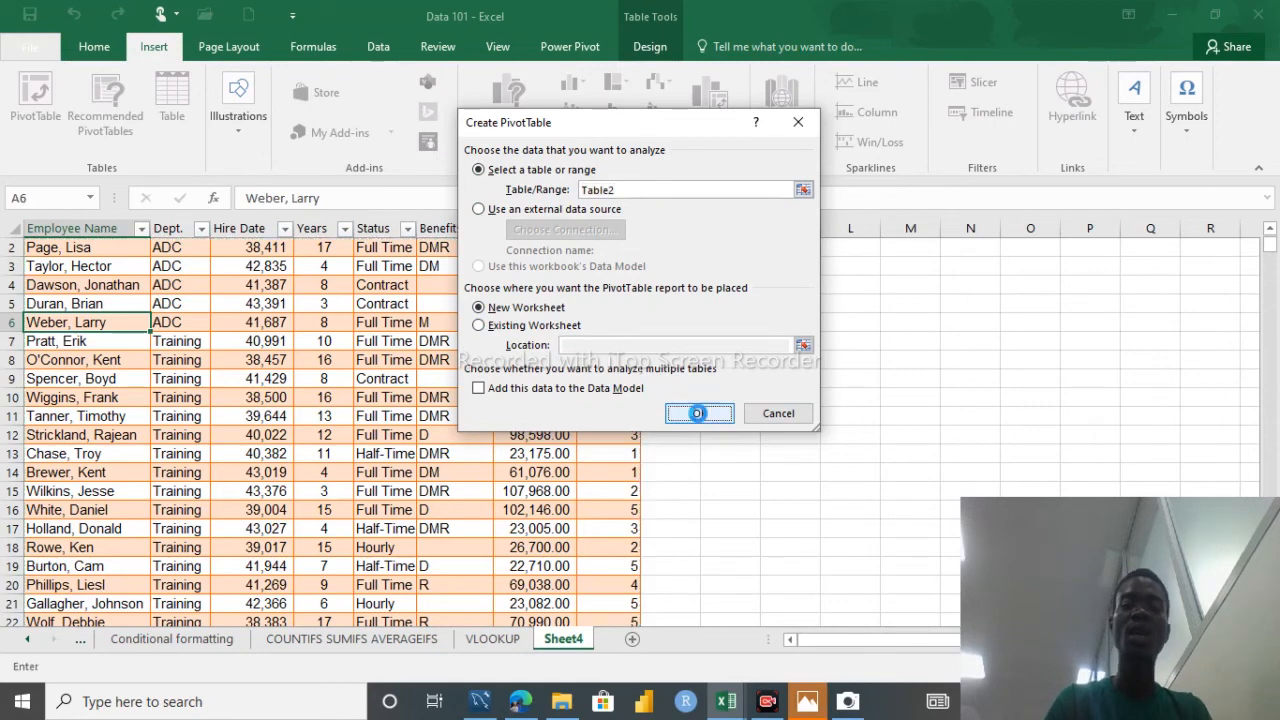
click(699, 414)
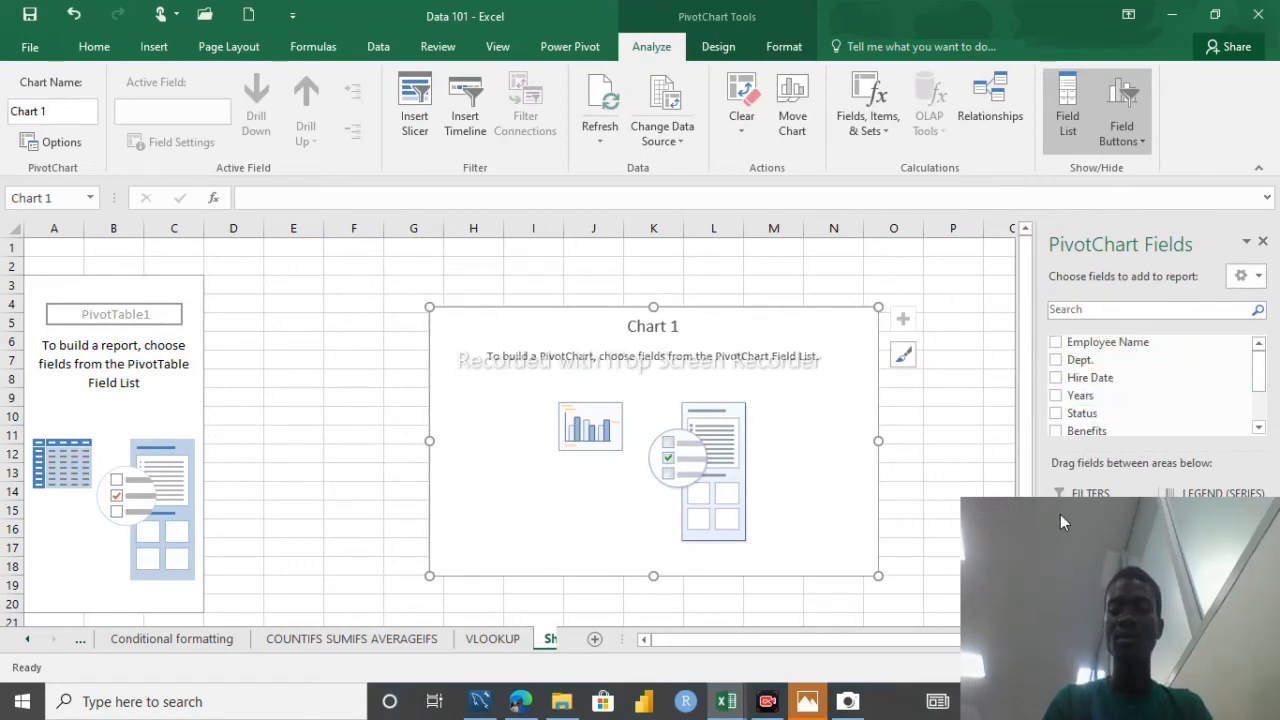
Step: Add Employee Name as the PivotChart's axis category and Salary as its summed value
drag(1060, 514, 345, 533)
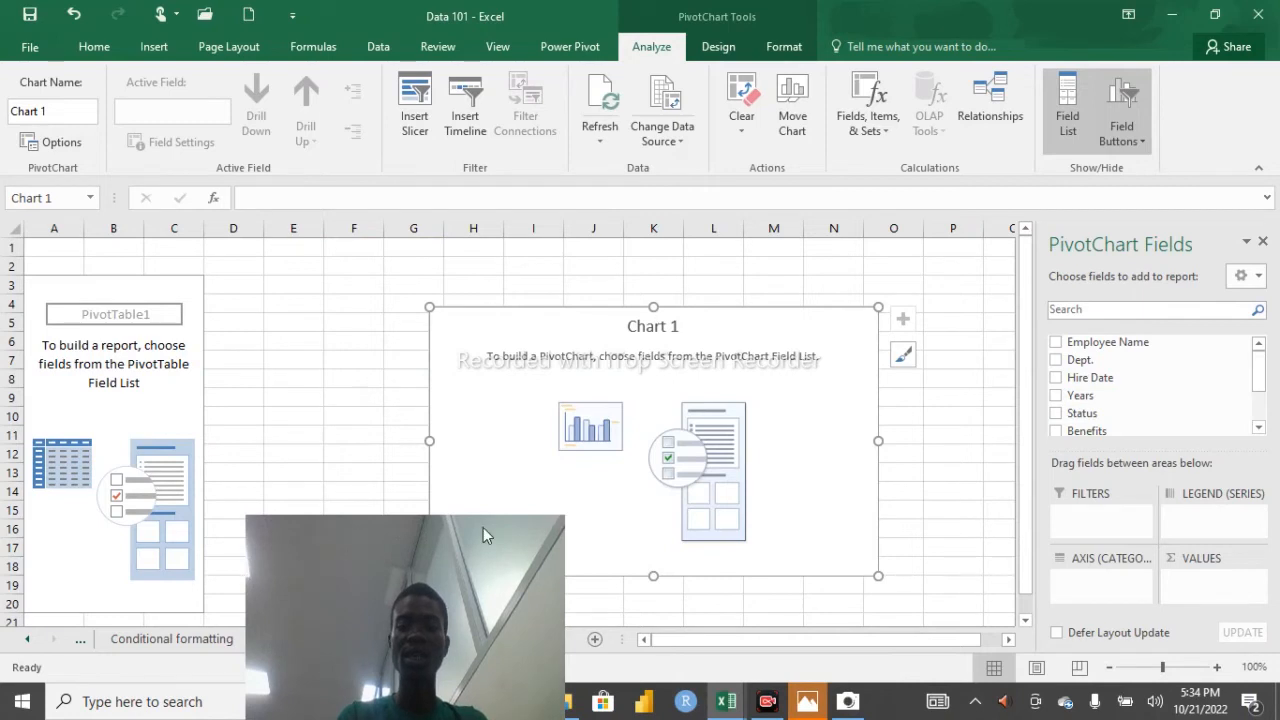
drag(455, 529, 405, 530)
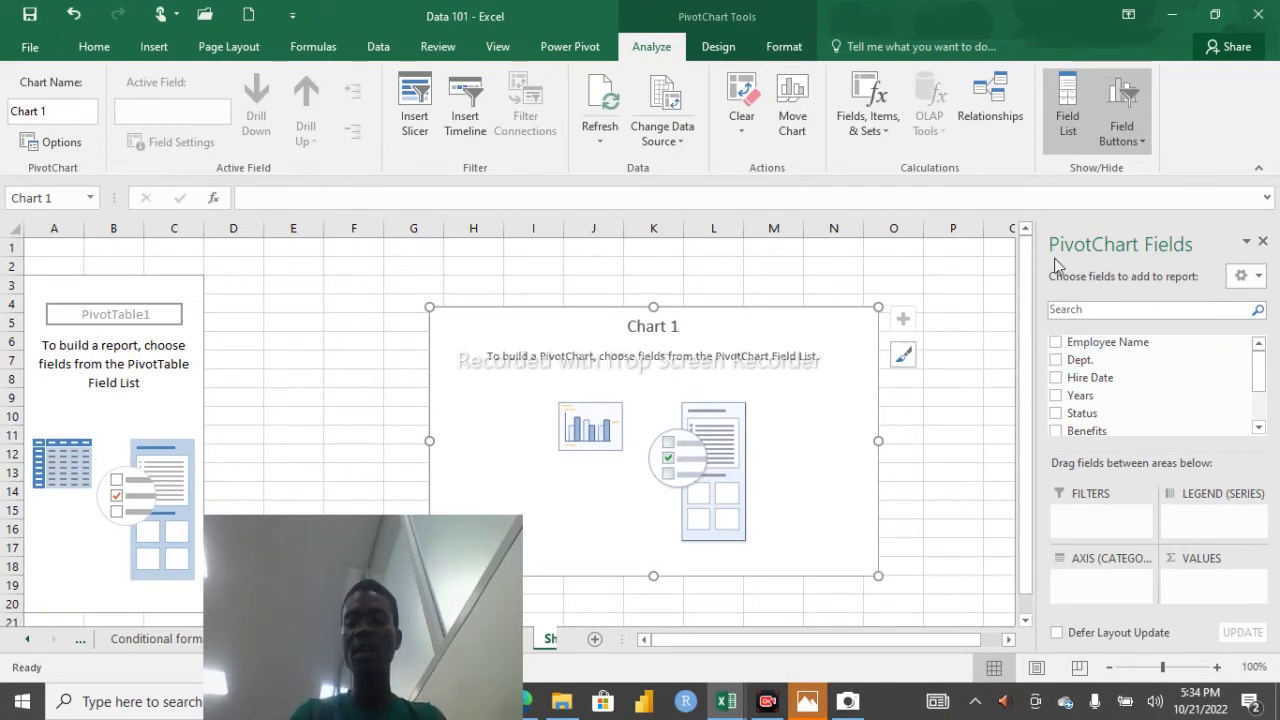
click(1058, 343)
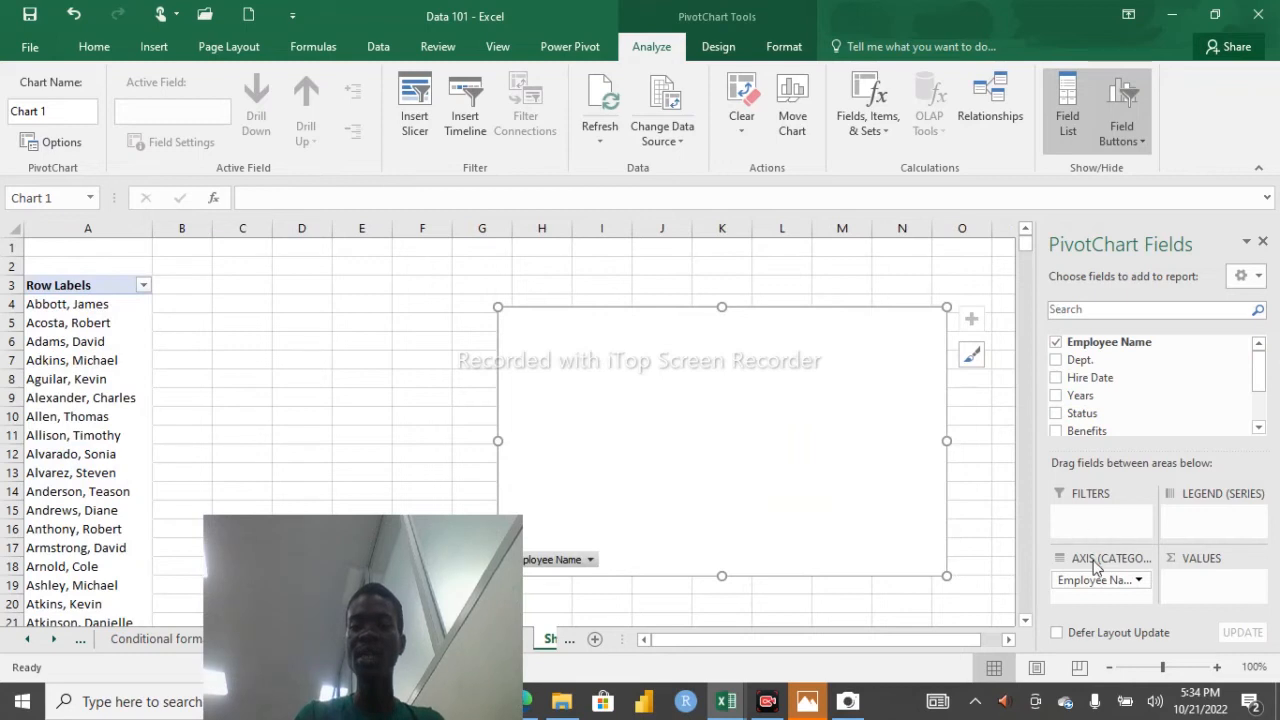
click(1257, 420)
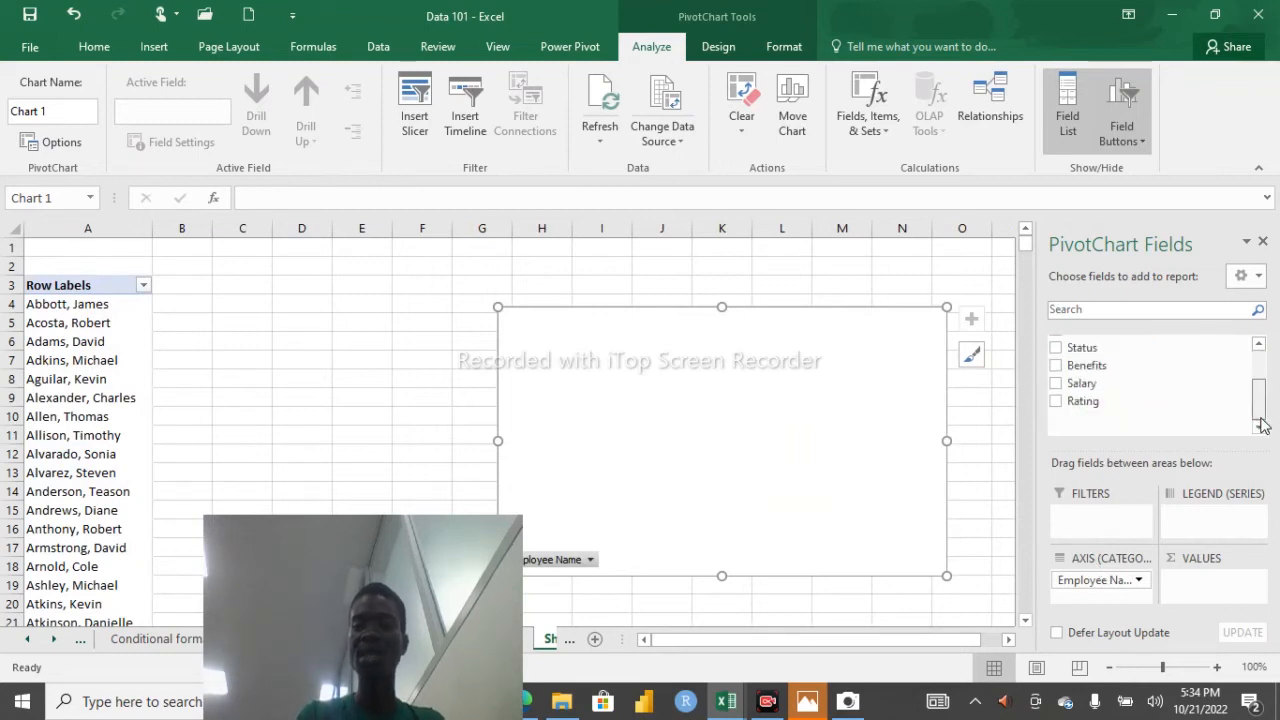
click(1074, 392)
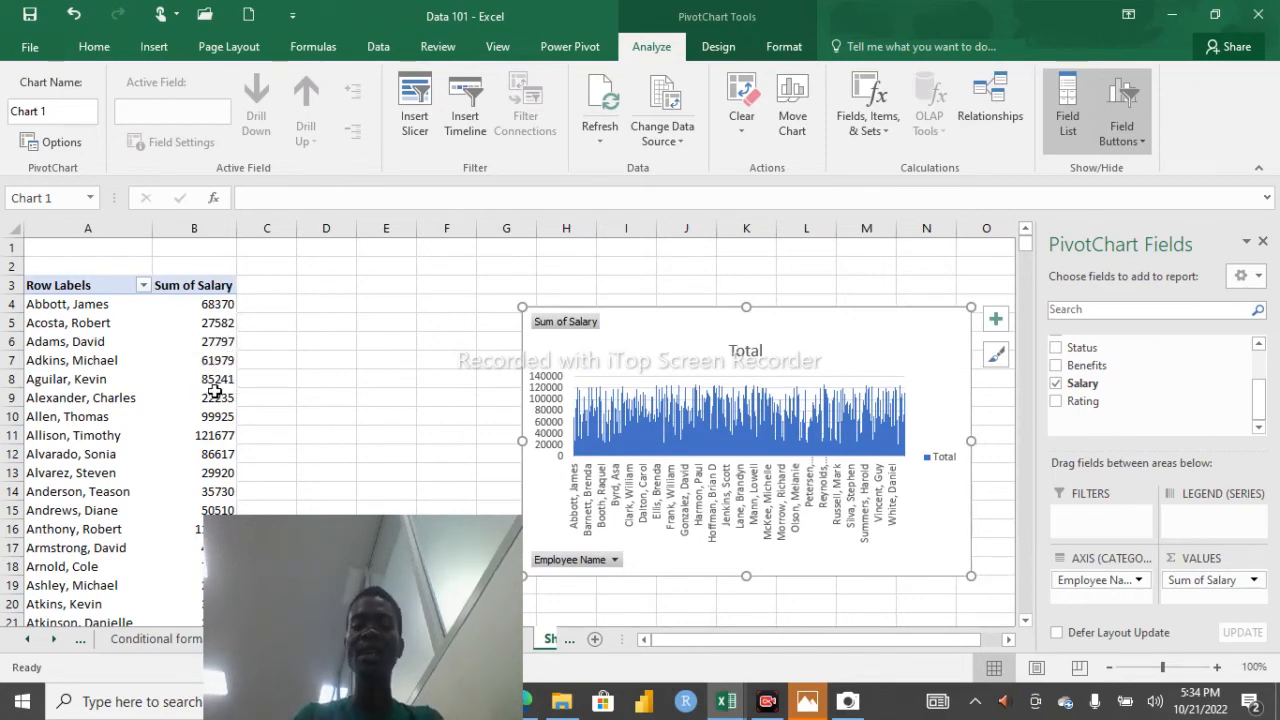
click(182, 382)
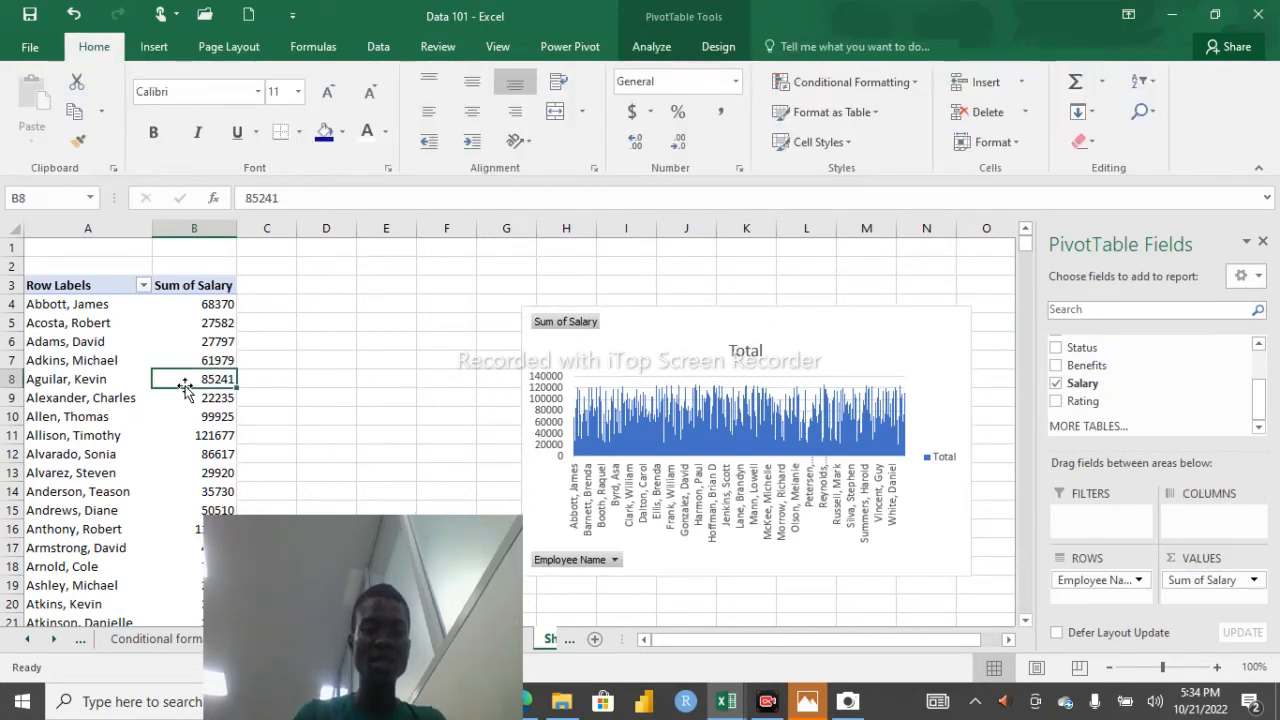
click(190, 360)
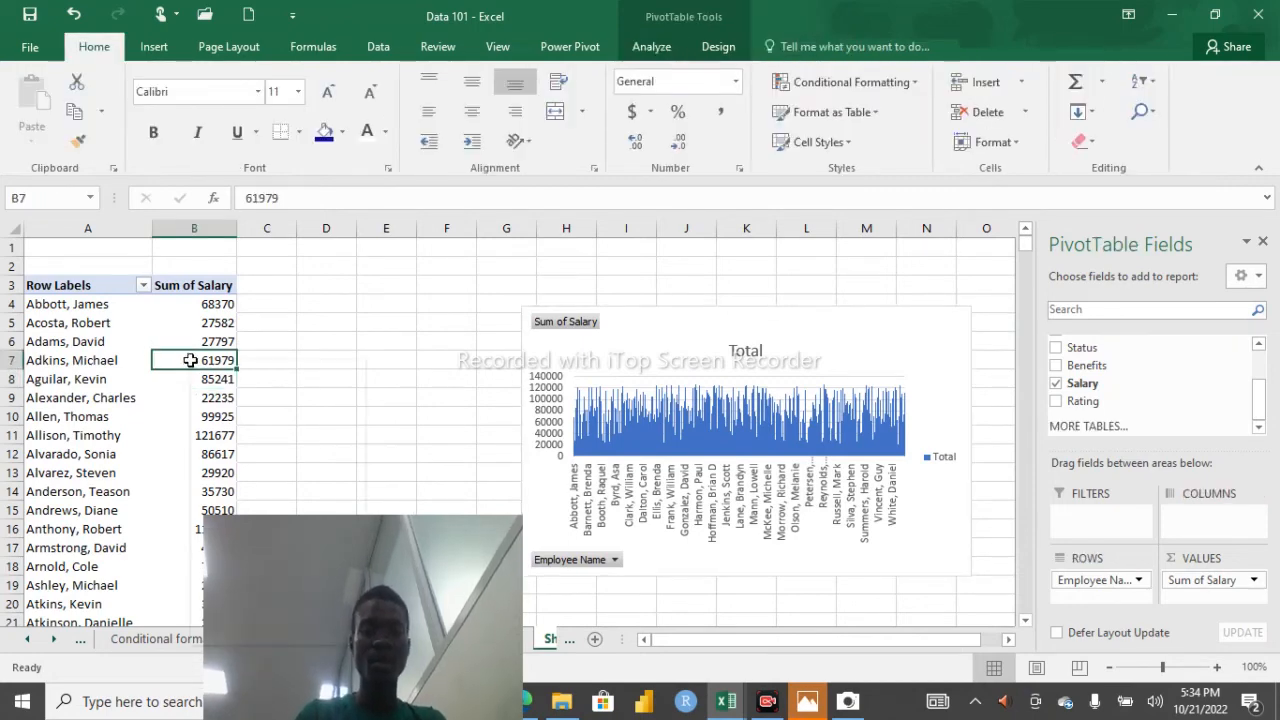
right_click(190, 360)
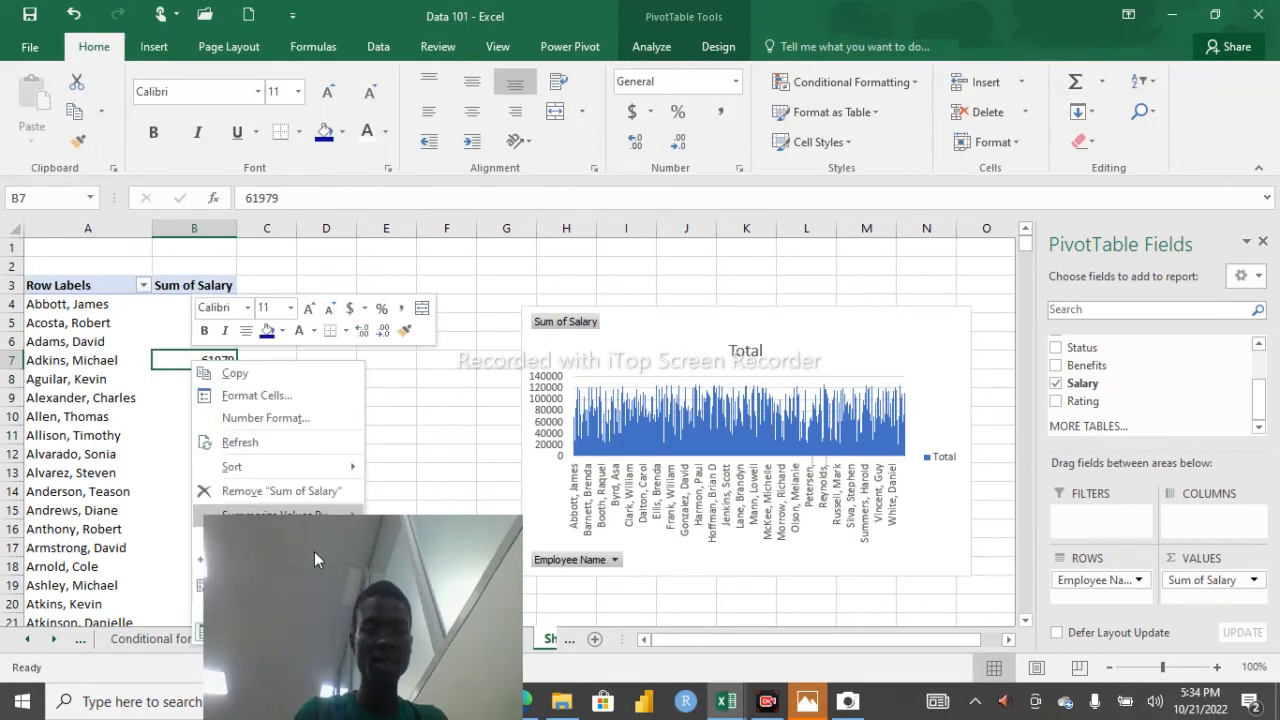
drag(325, 551, 738, 591)
click(169, 397)
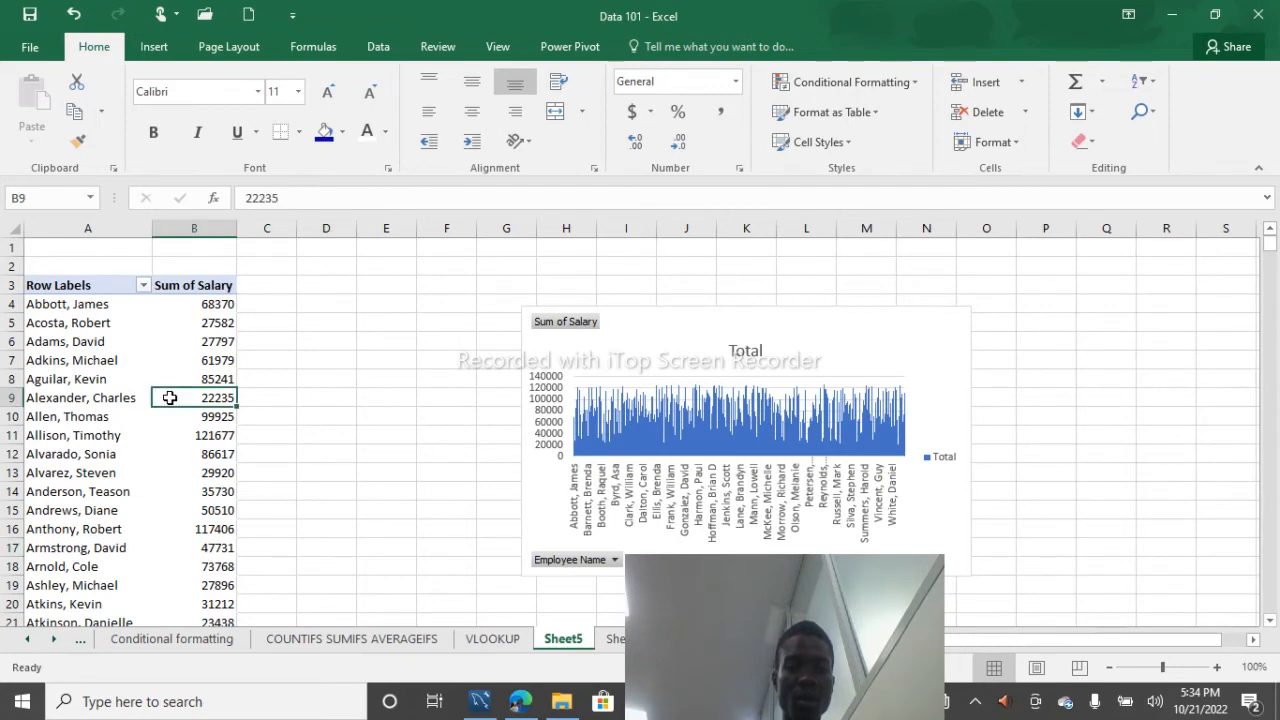
right_click(169, 397)
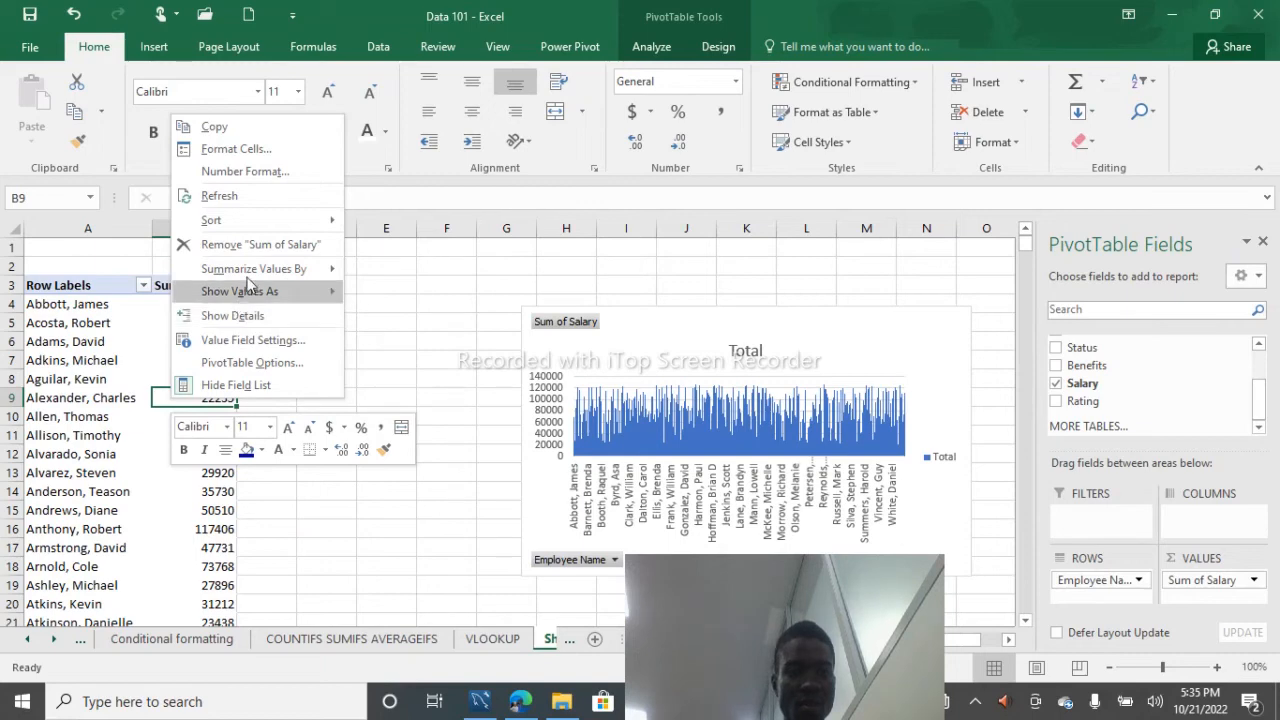
mouse_move(248, 283)
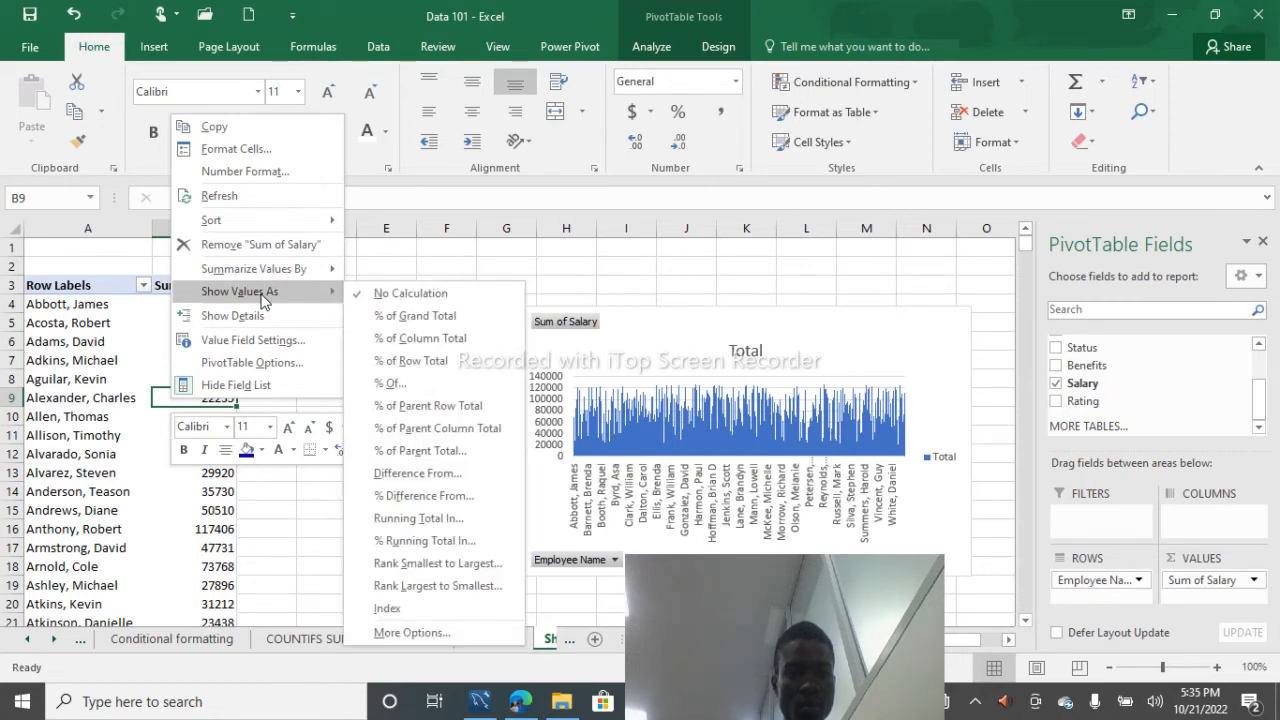
mouse_move(301, 226)
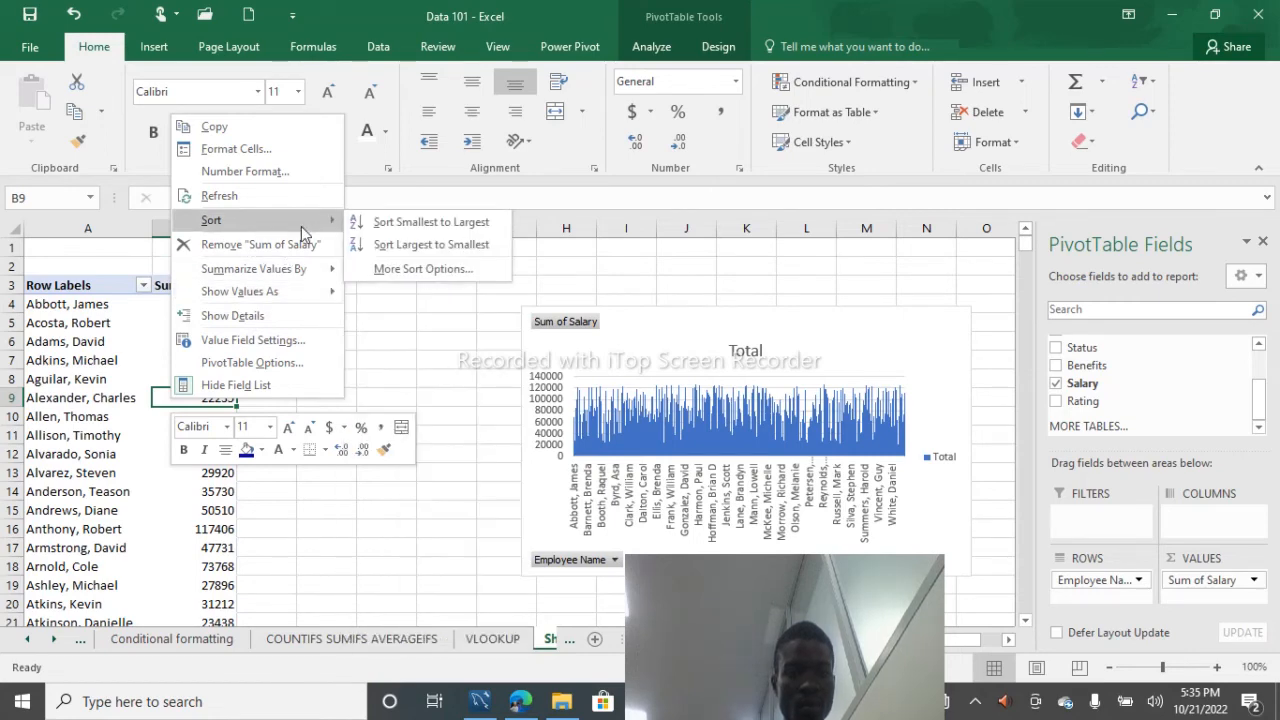
mouse_move(289, 273)
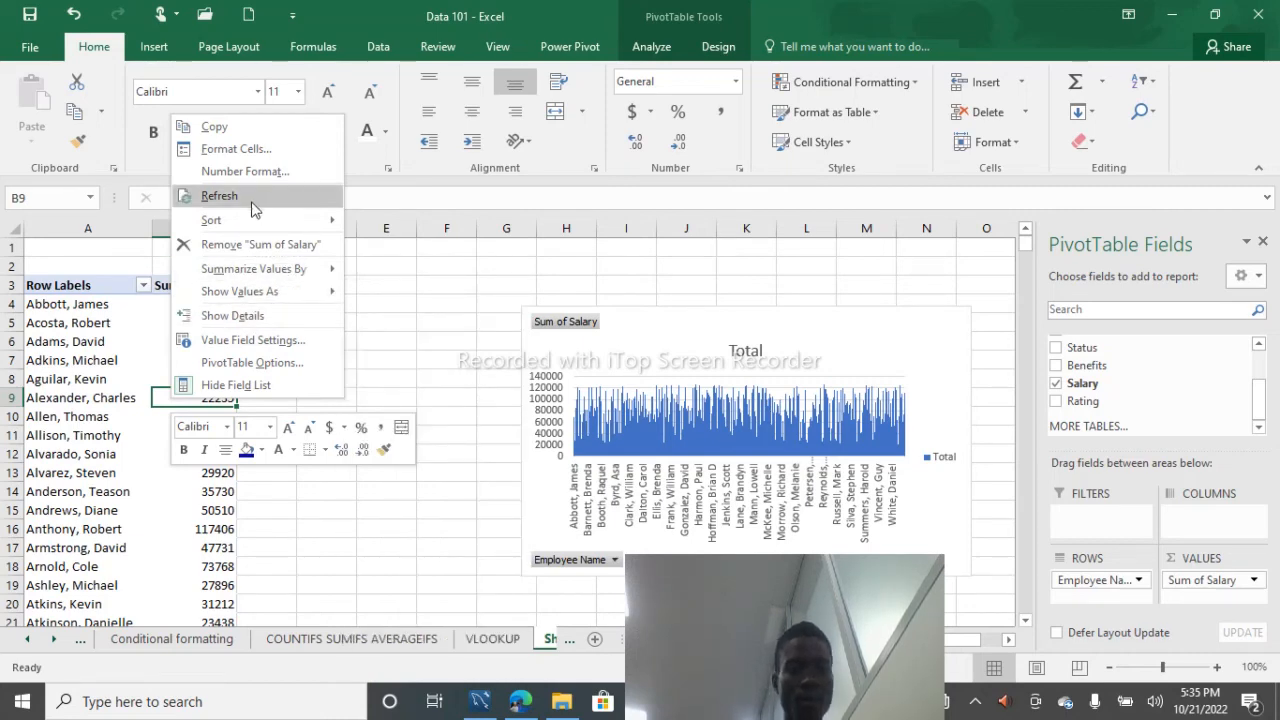
mouse_move(244, 229)
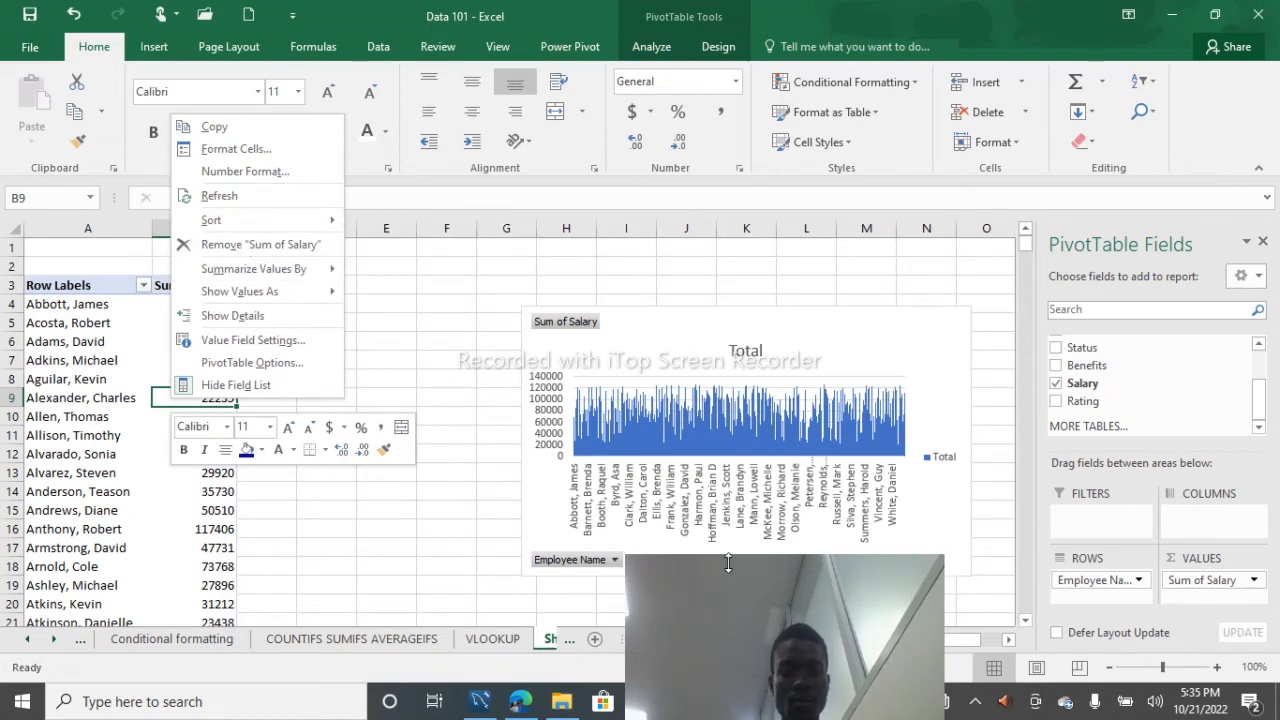
click(757, 606)
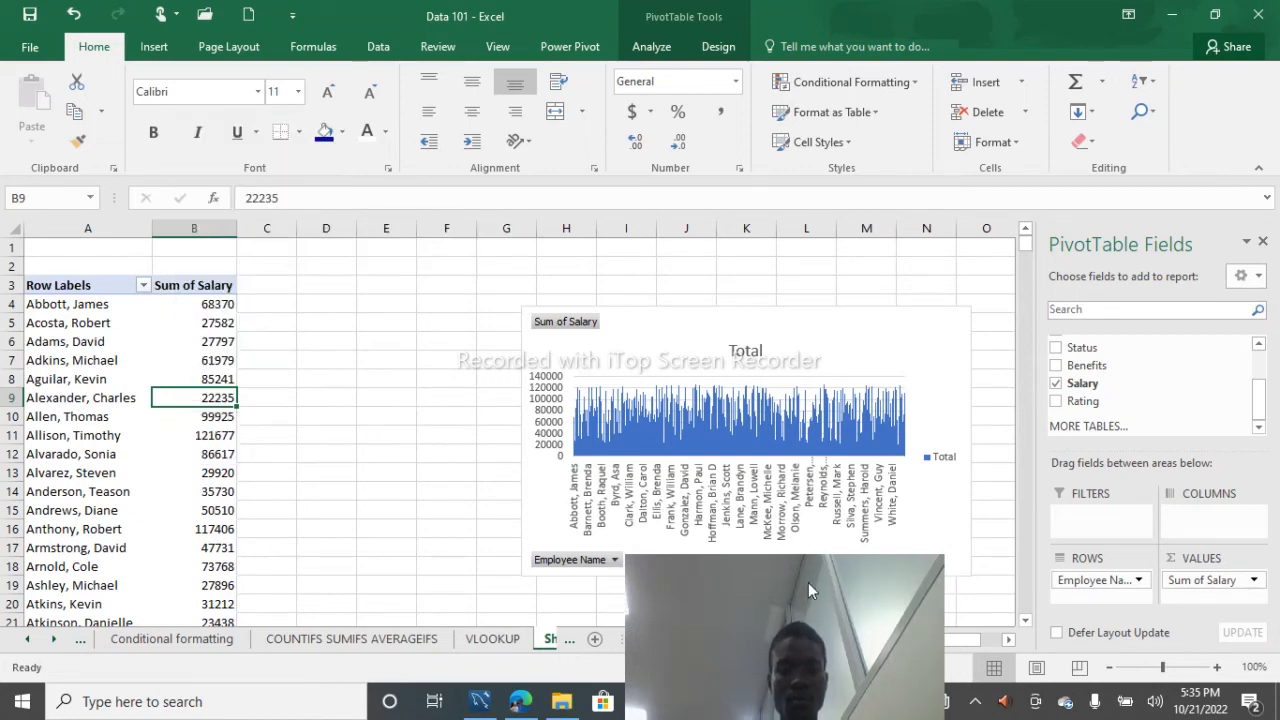
drag(810, 581, 1089, 470)
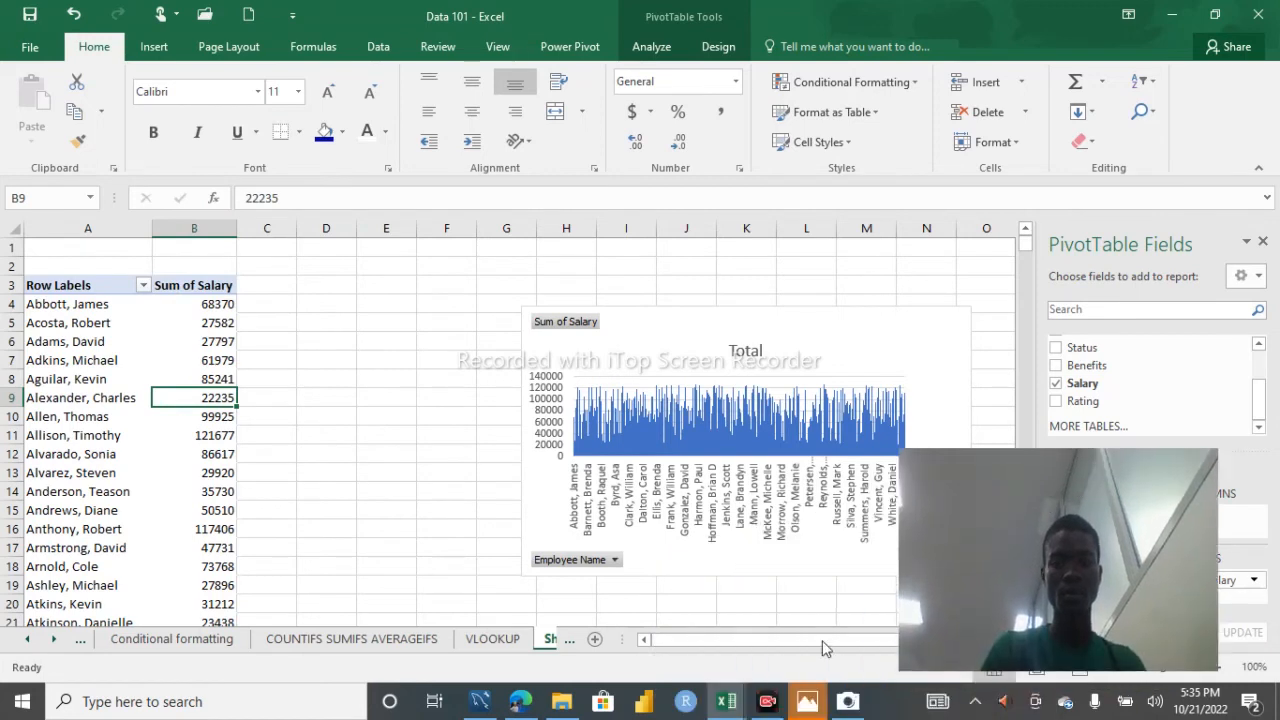
click(764, 703)
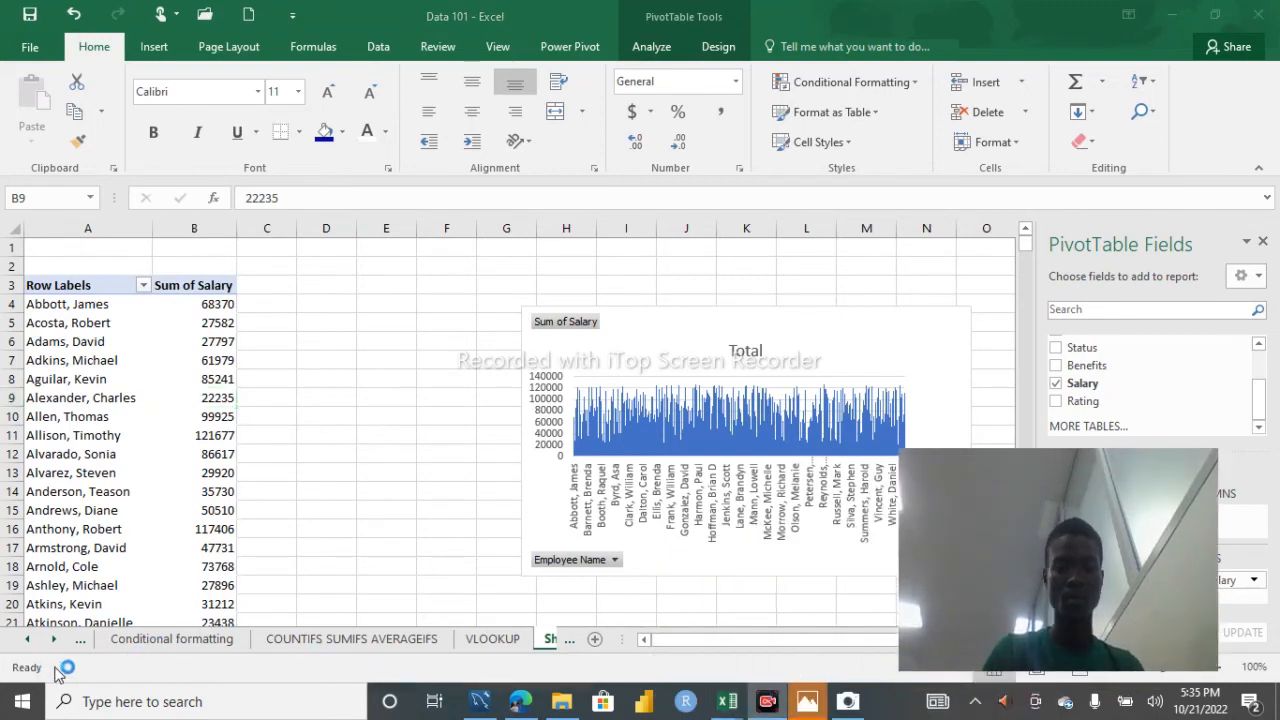
Step: Move the PivotChart slightly closer to the PivotTable, by about one column
click(100, 374)
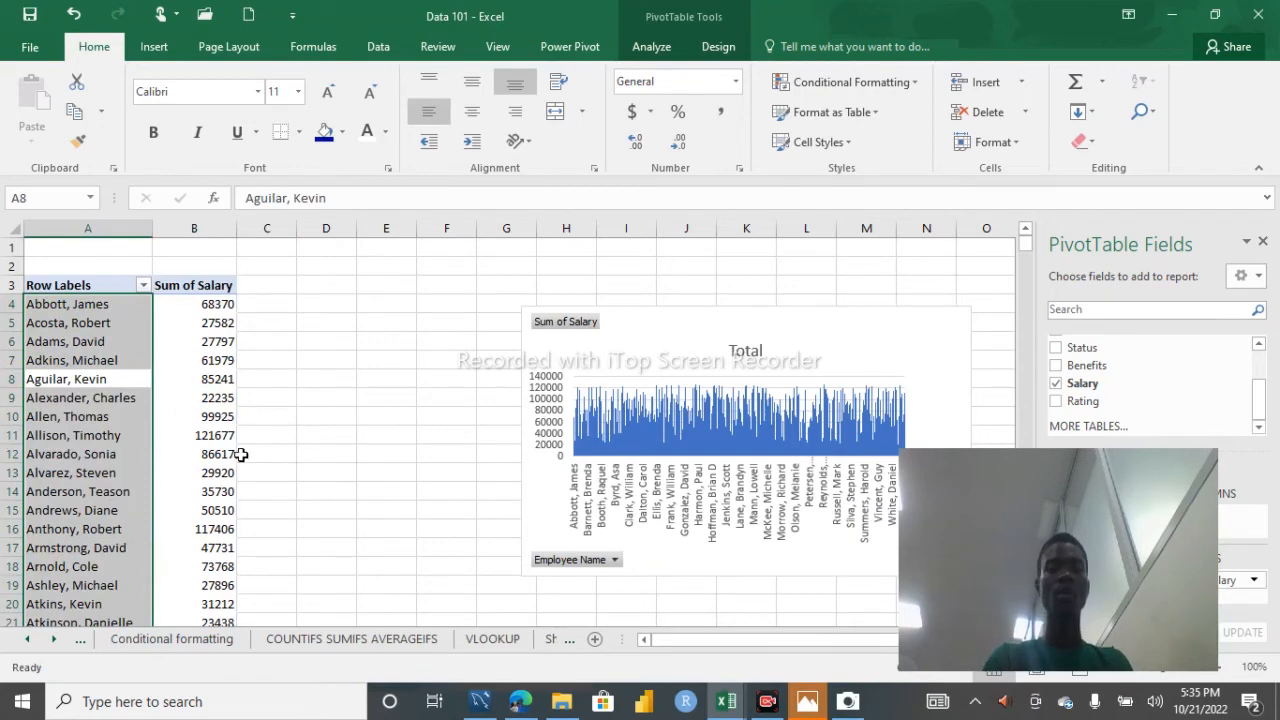
click(241, 454)
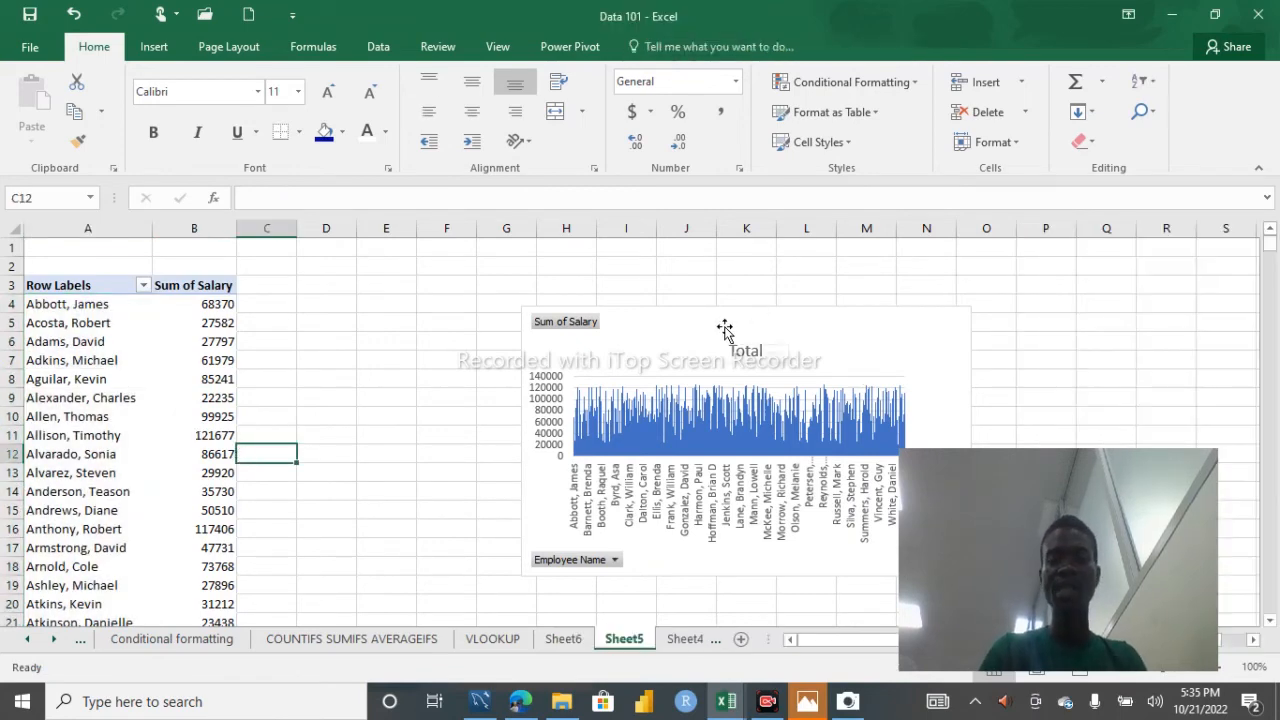
drag(726, 331, 672, 331)
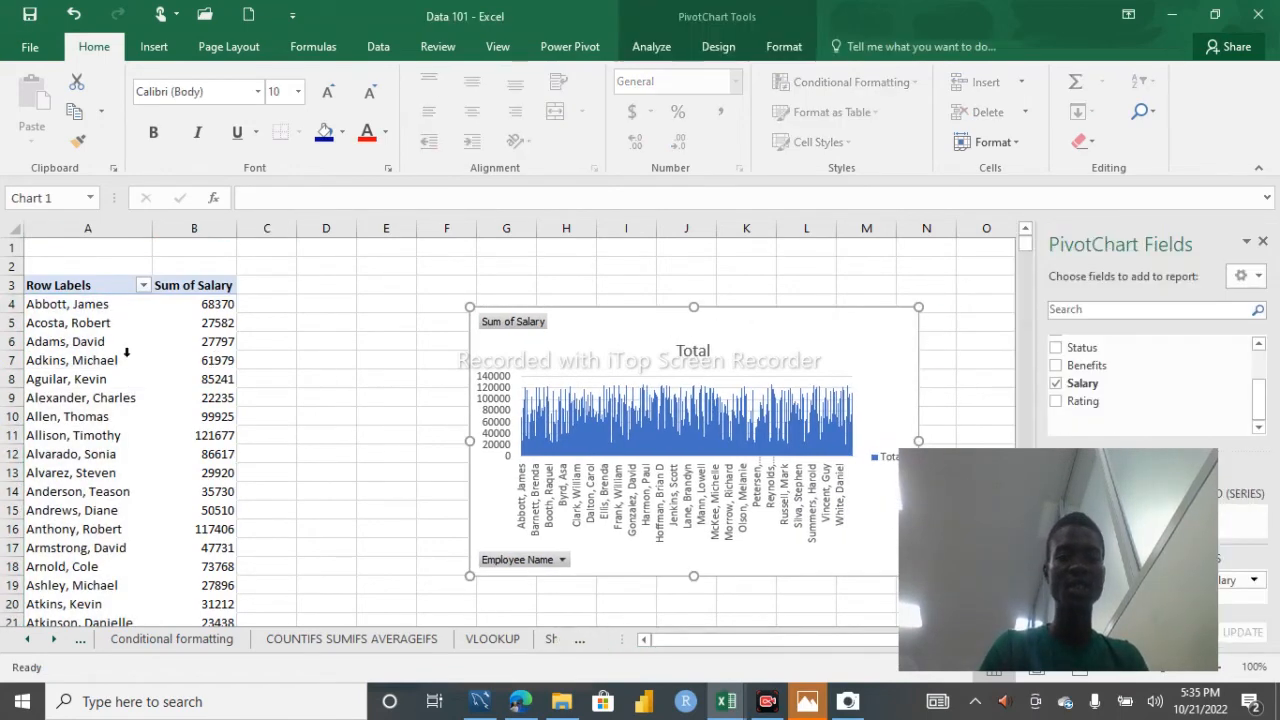
Step: Filter the PivotTable's Employee Name row labels to the top 19 items by Sum of Salary
click(82, 372)
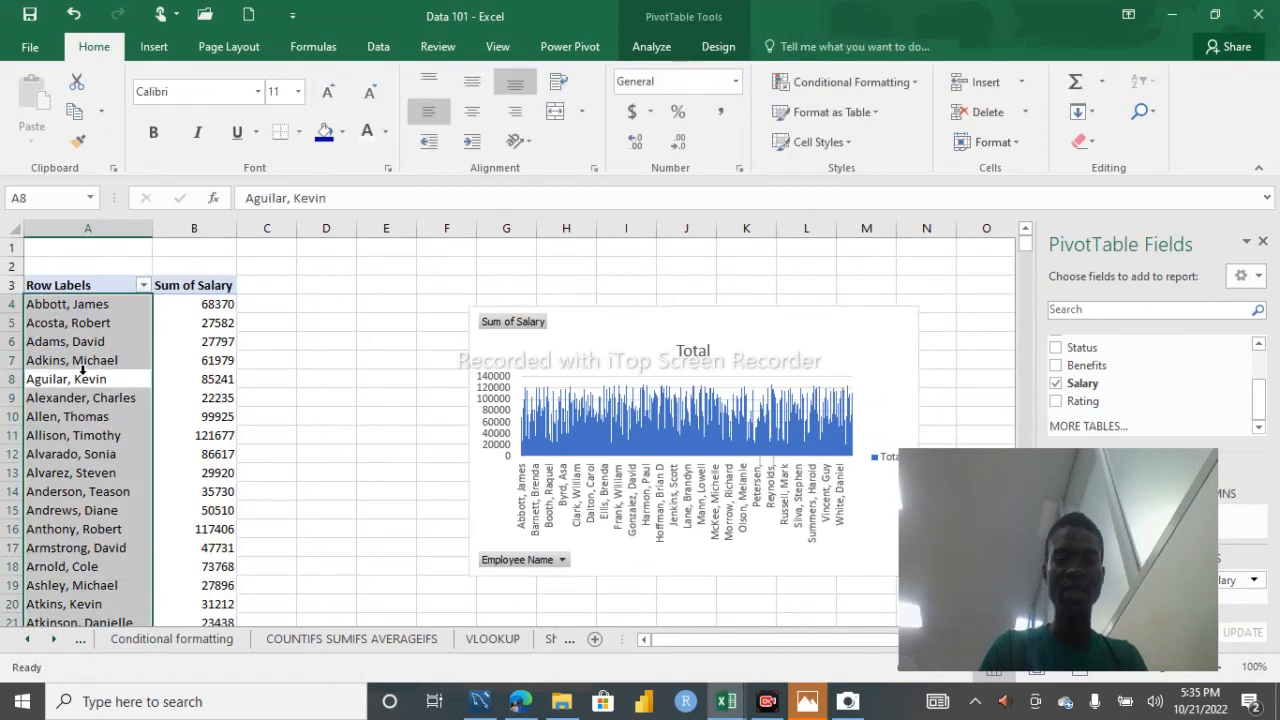
click(86, 344)
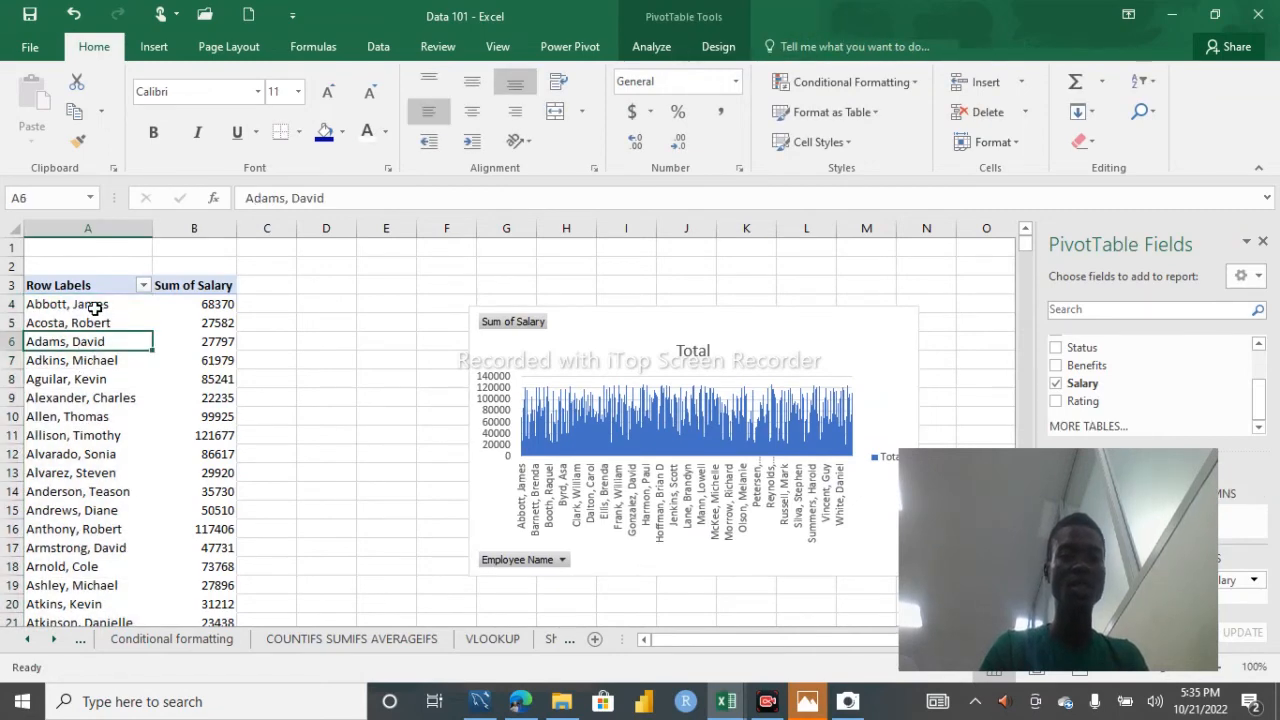
click(93, 306)
key(ctrl+shift+Down)
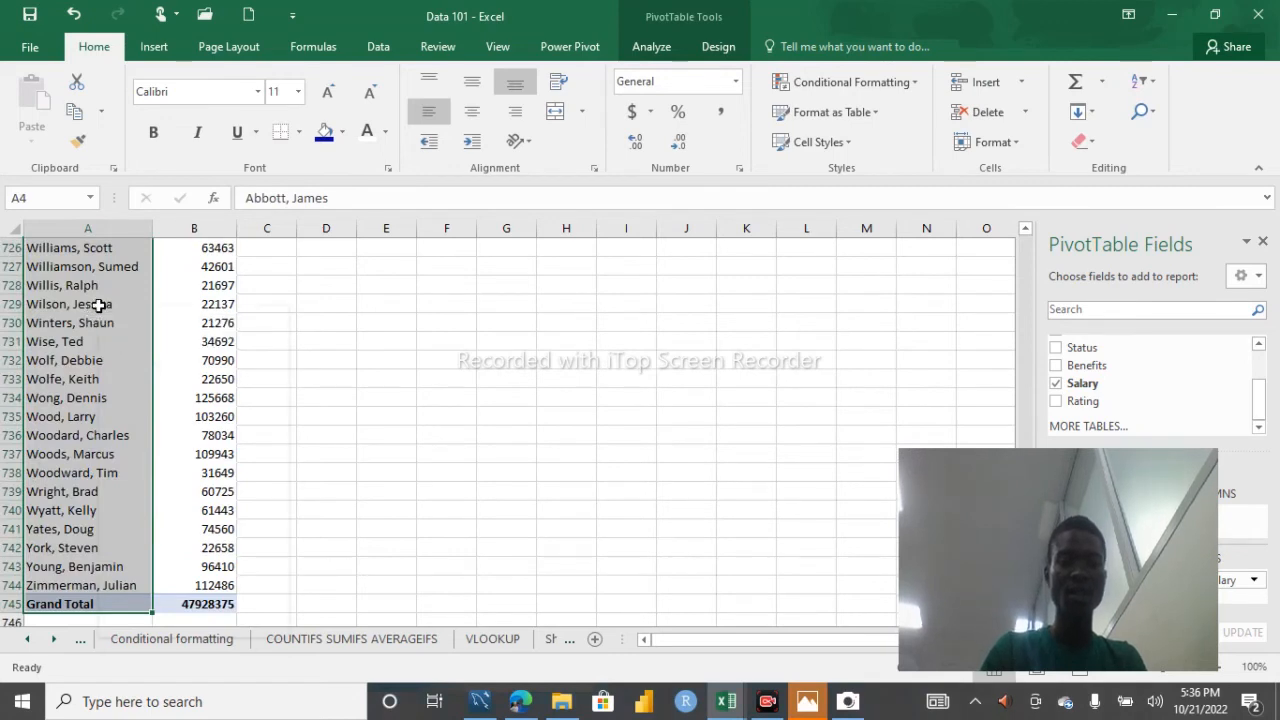
right_click(99, 305)
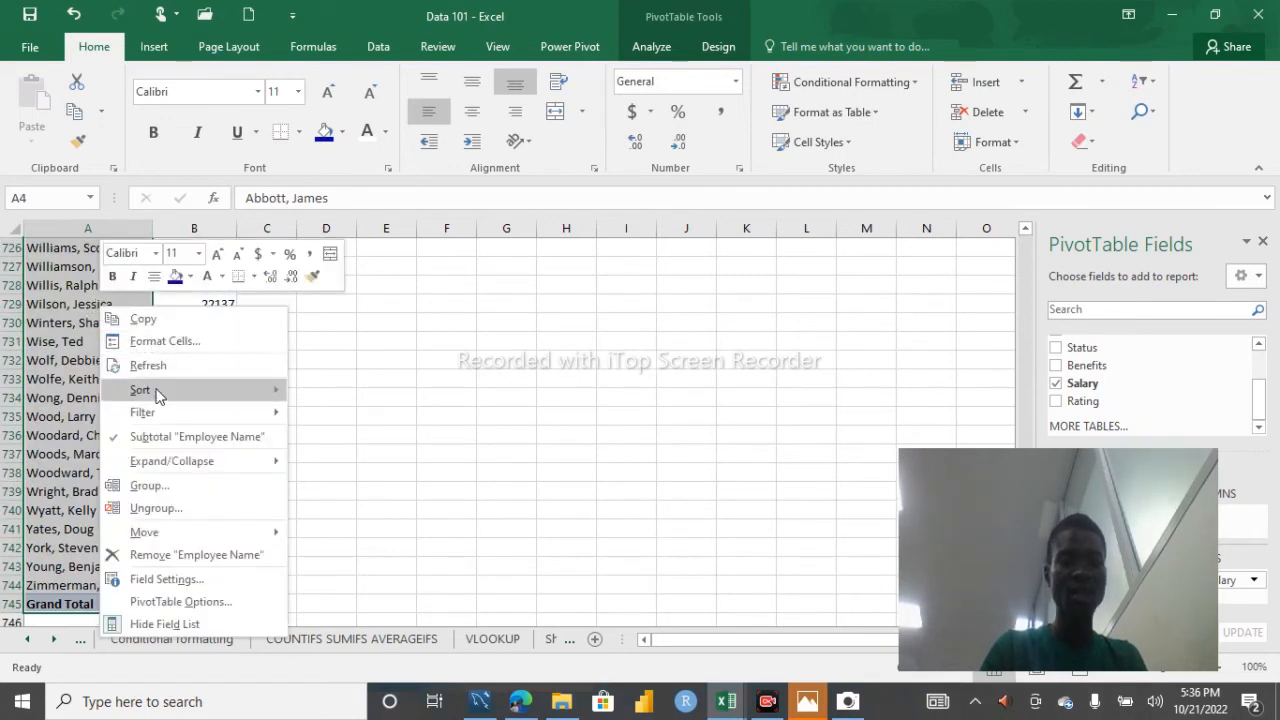
mouse_move(271, 418)
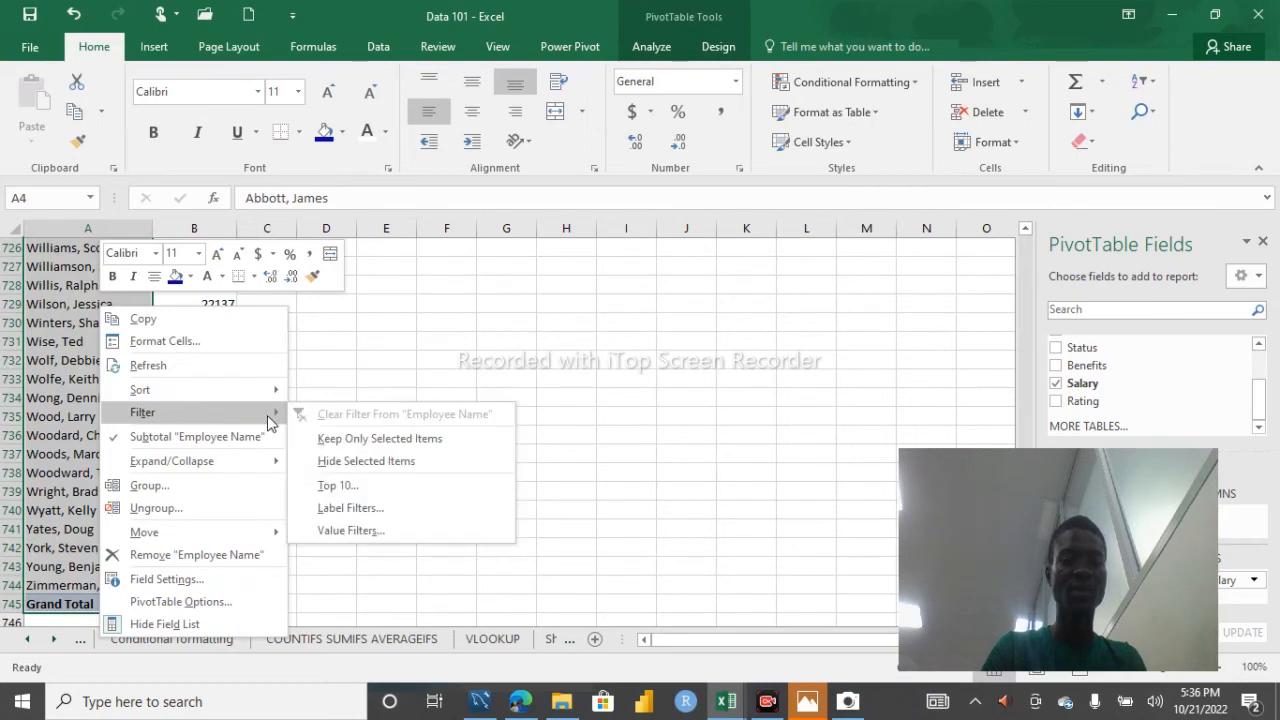
click(340, 486)
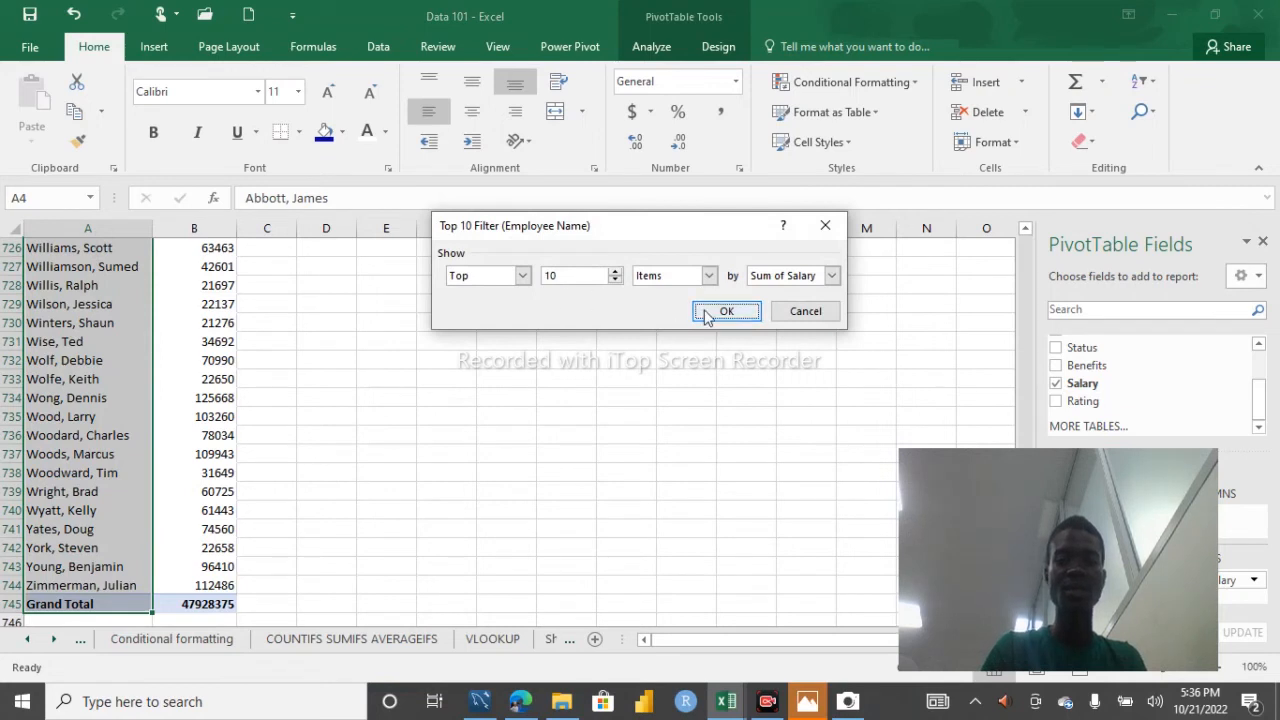
click(615, 271)
click(615, 271)
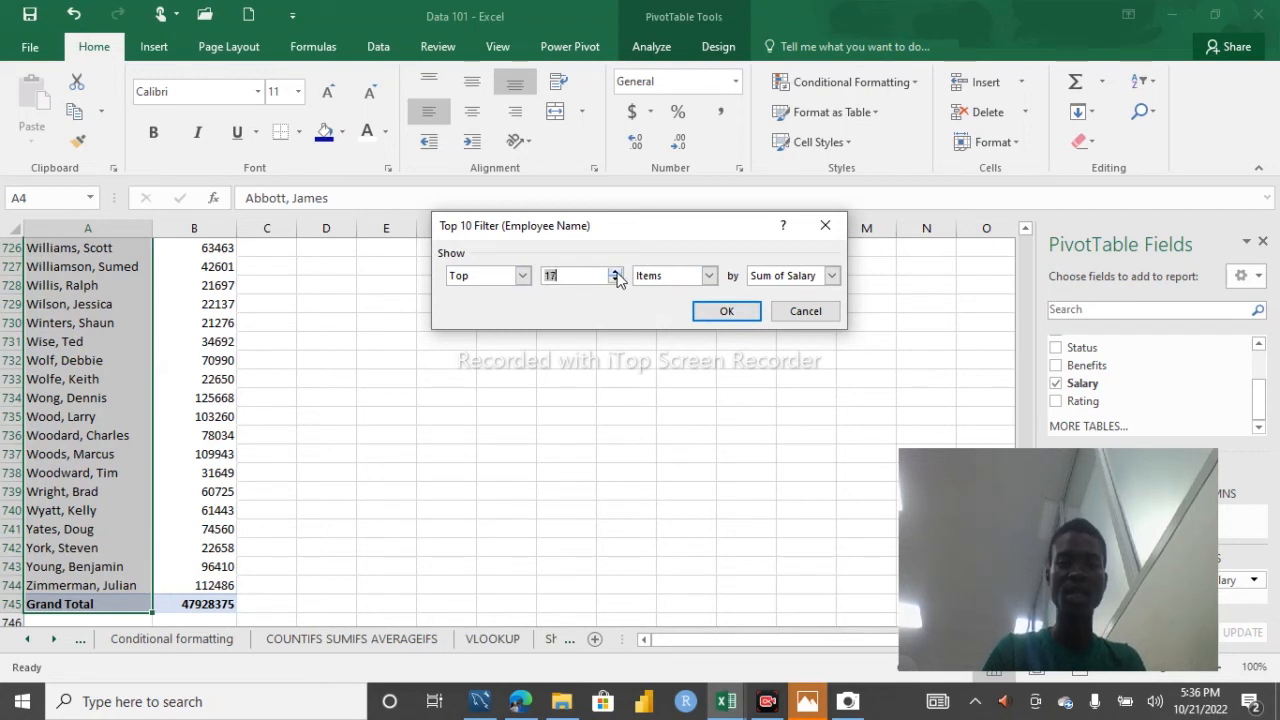
click(615, 271)
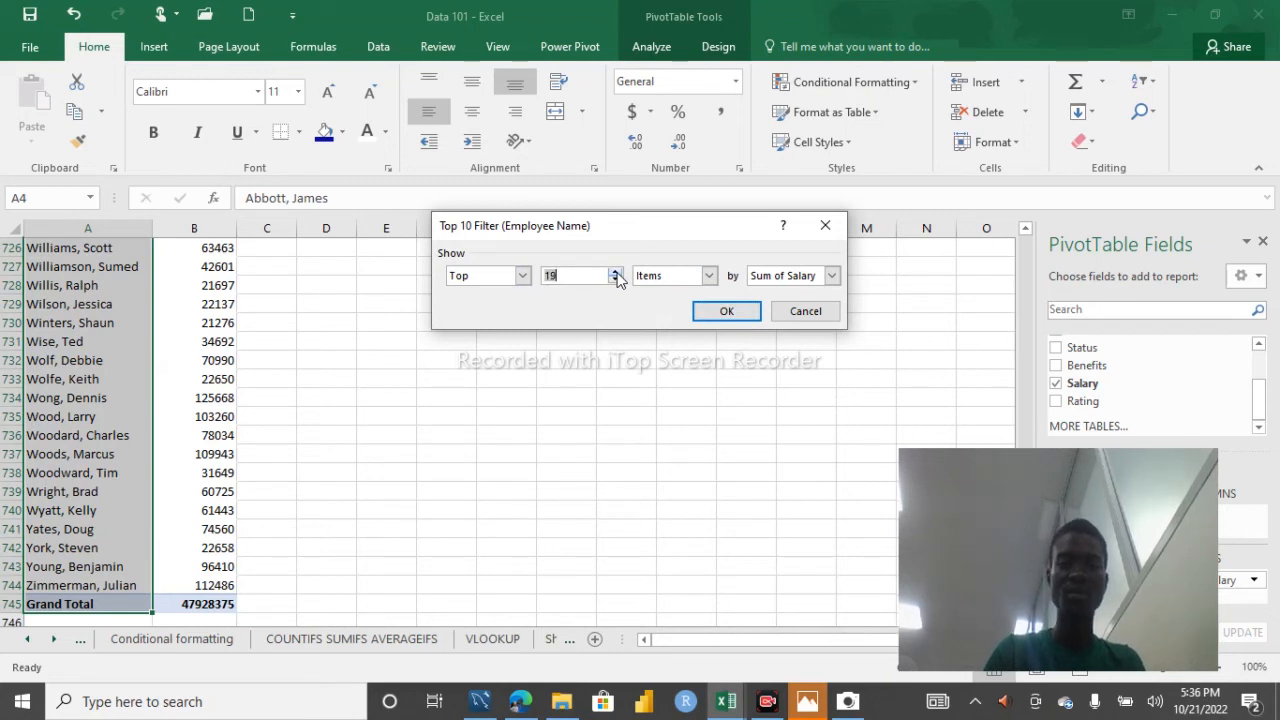
click(727, 311)
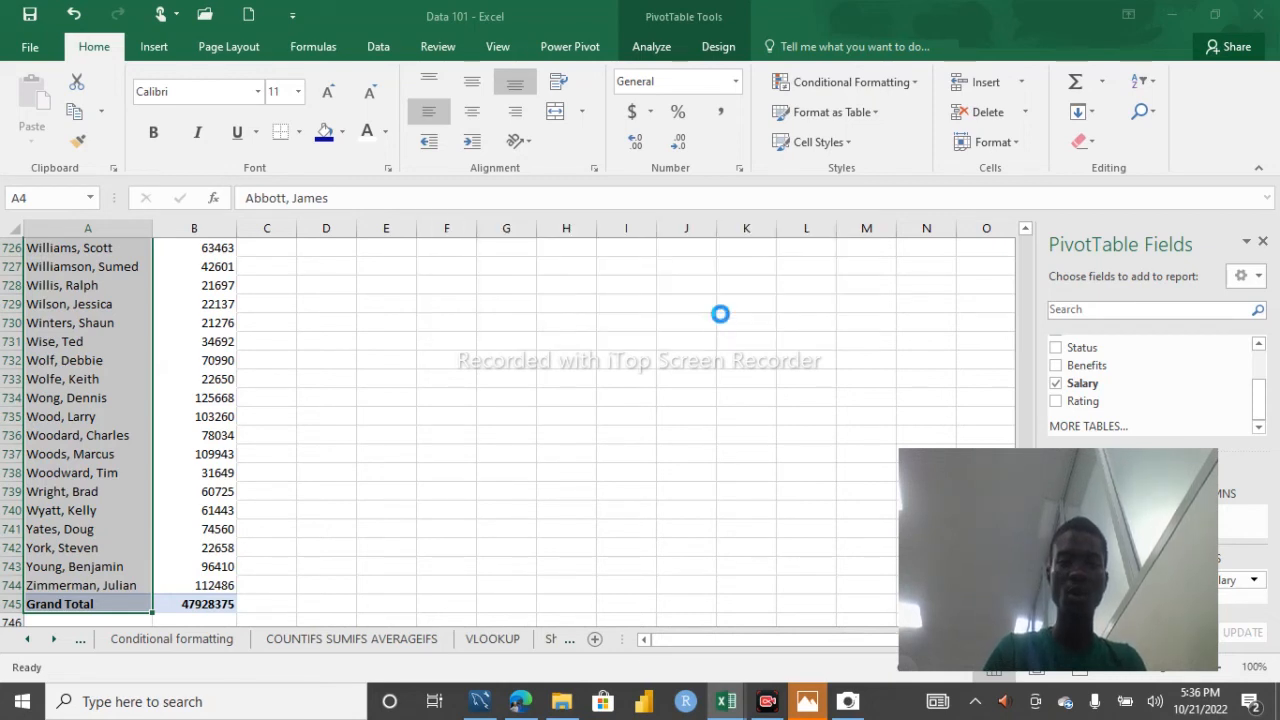
Step: Review the filtered employees and salaries from the Grand Total row up to the header, together with the updated PivotChart
click(119, 325)
key(ctrl+Up)
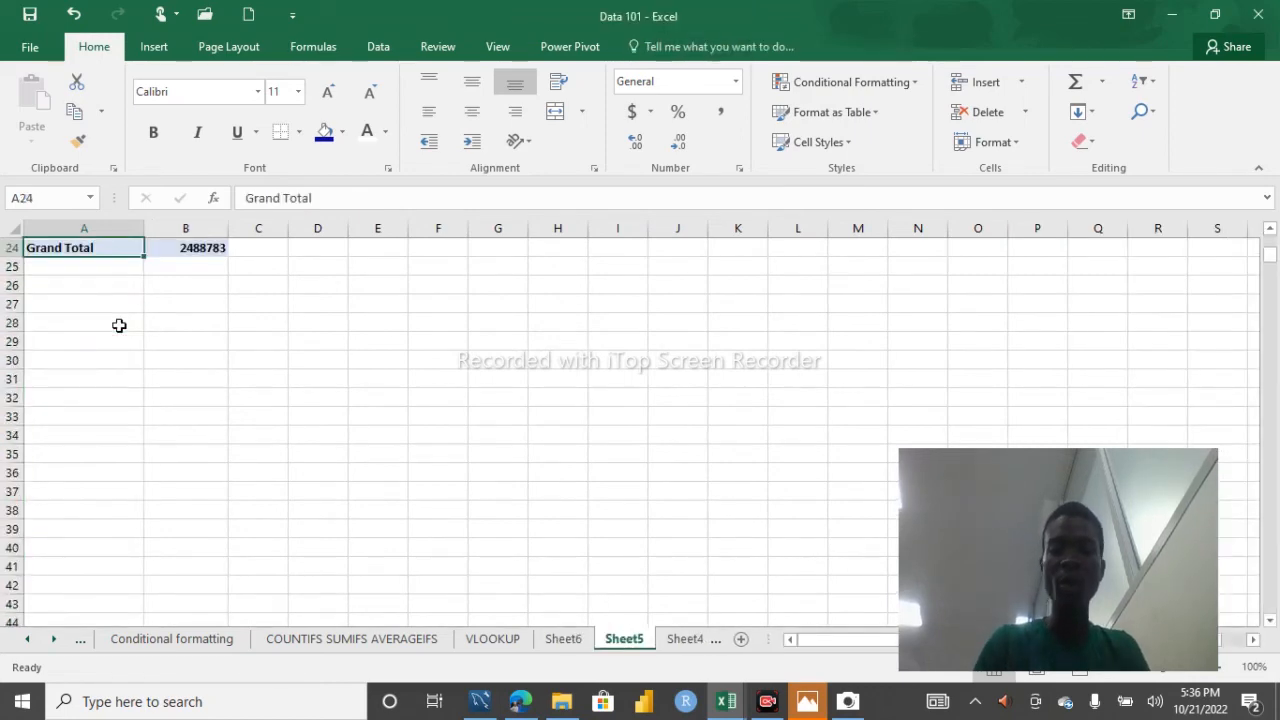
key(Up)
key(Up)
key(Up)
key(Up)
key(Up)
key(Up)
key(Up)
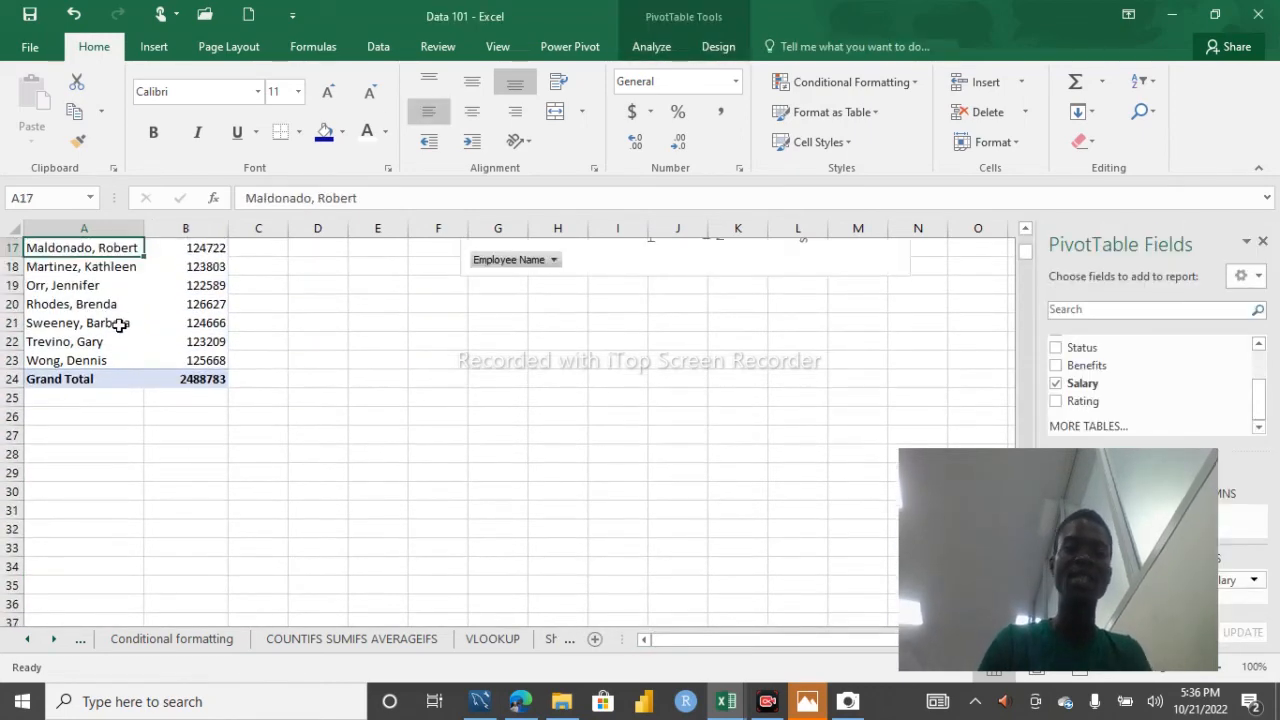
key(Up)
key(Up)
key(Up)
key(Up)
key(Up)
key(Up)
key(Up)
key(Up)
key(Up)
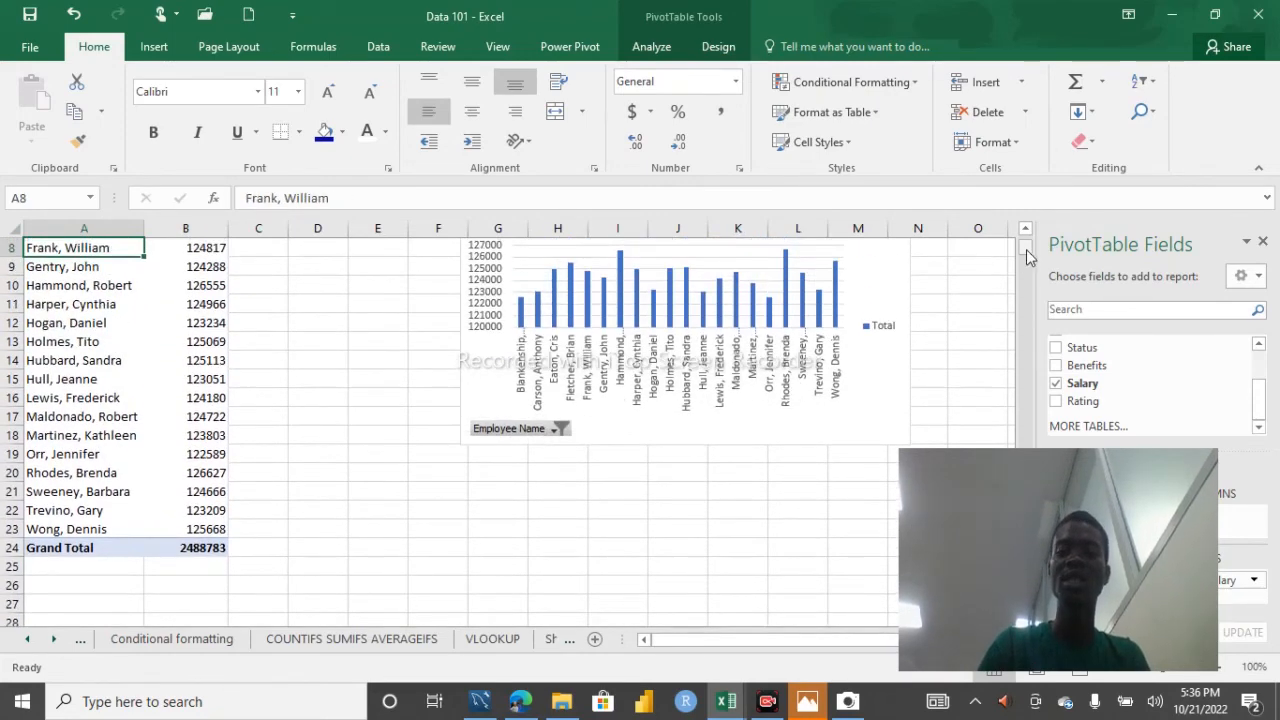
scroll(1026, 246, up, 3)
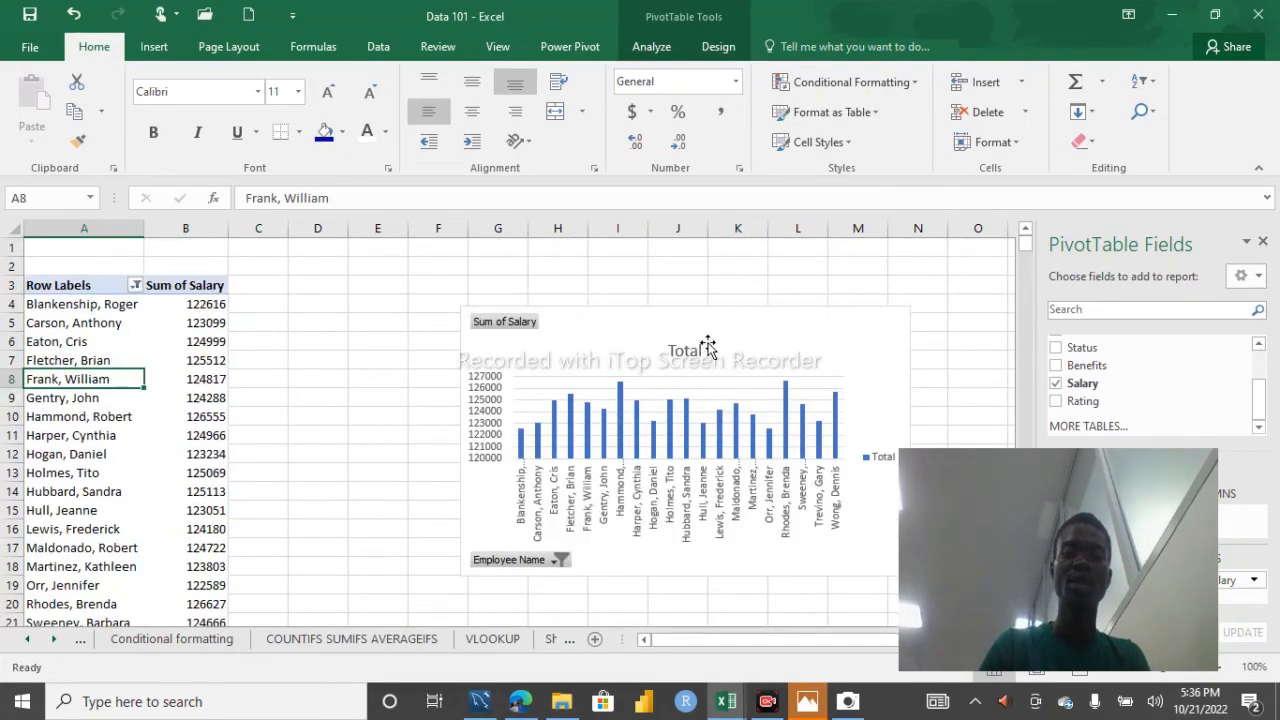
Step: Place the PivotChart right beside the filtered PivotTable, spanning about columns C to J from row 2 down, and deselect it
drag(708, 340, 618, 335)
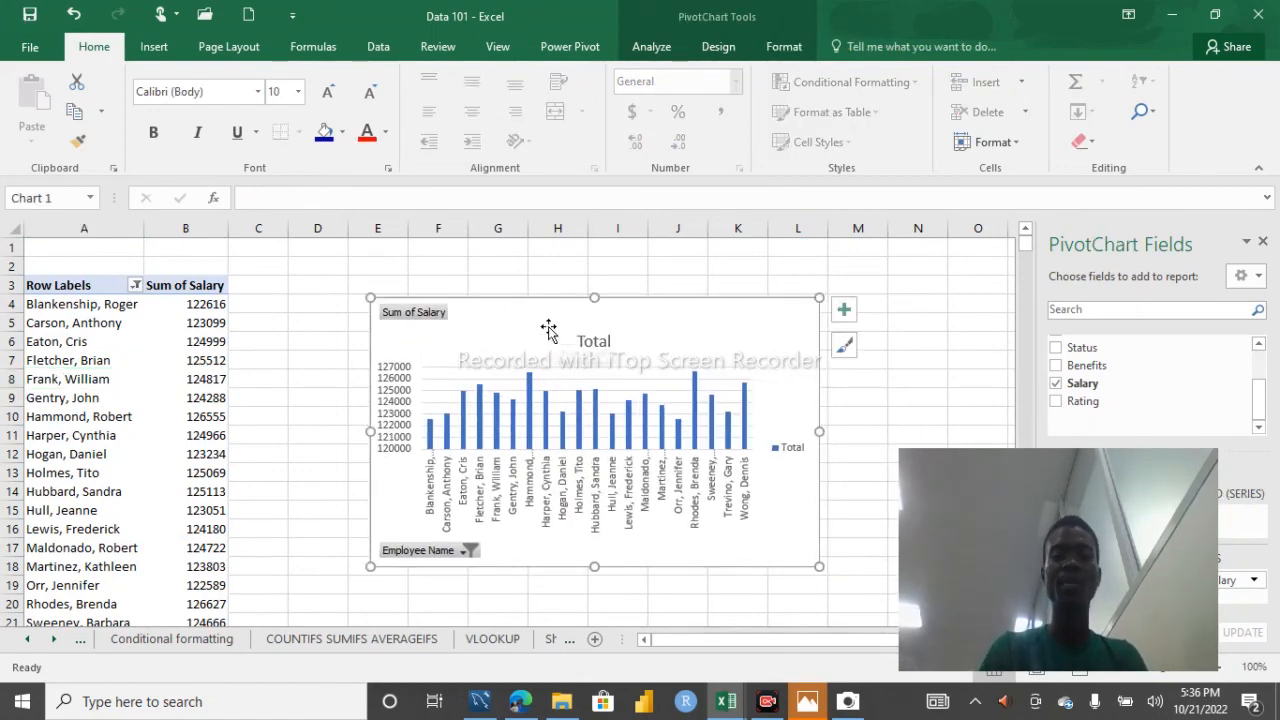
click(1022, 387)
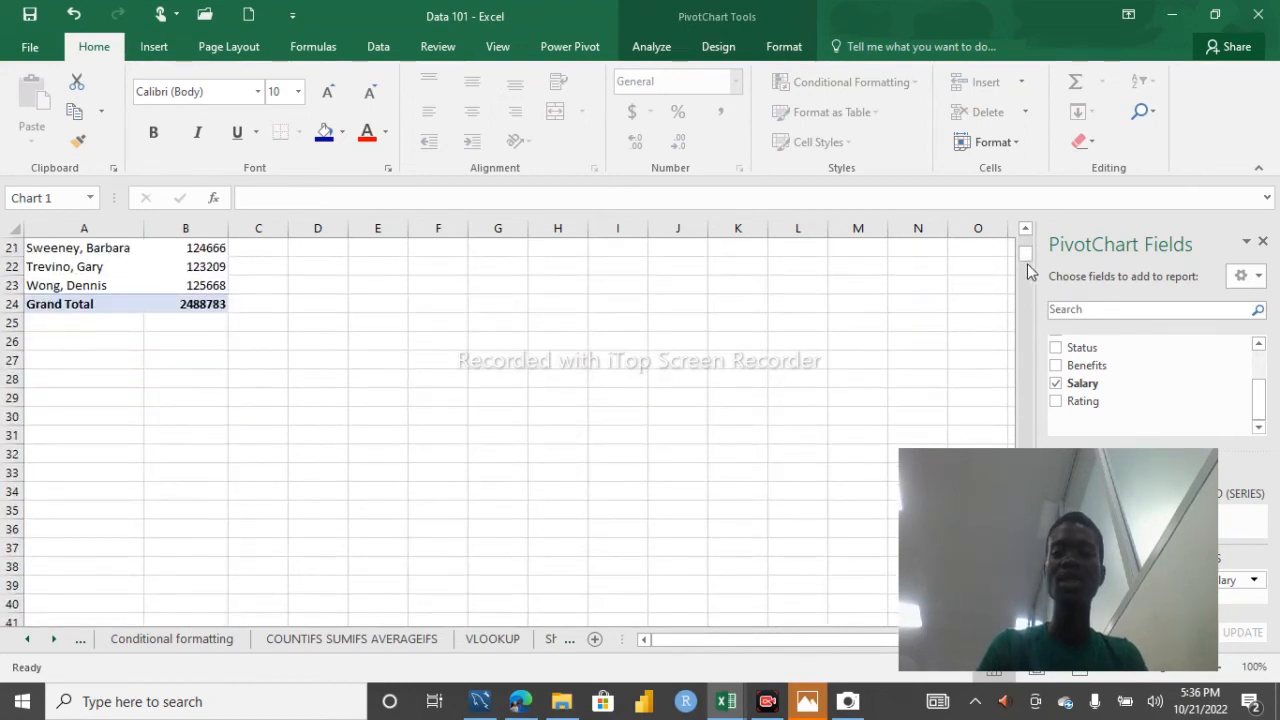
drag(1025, 258, 1024, 242)
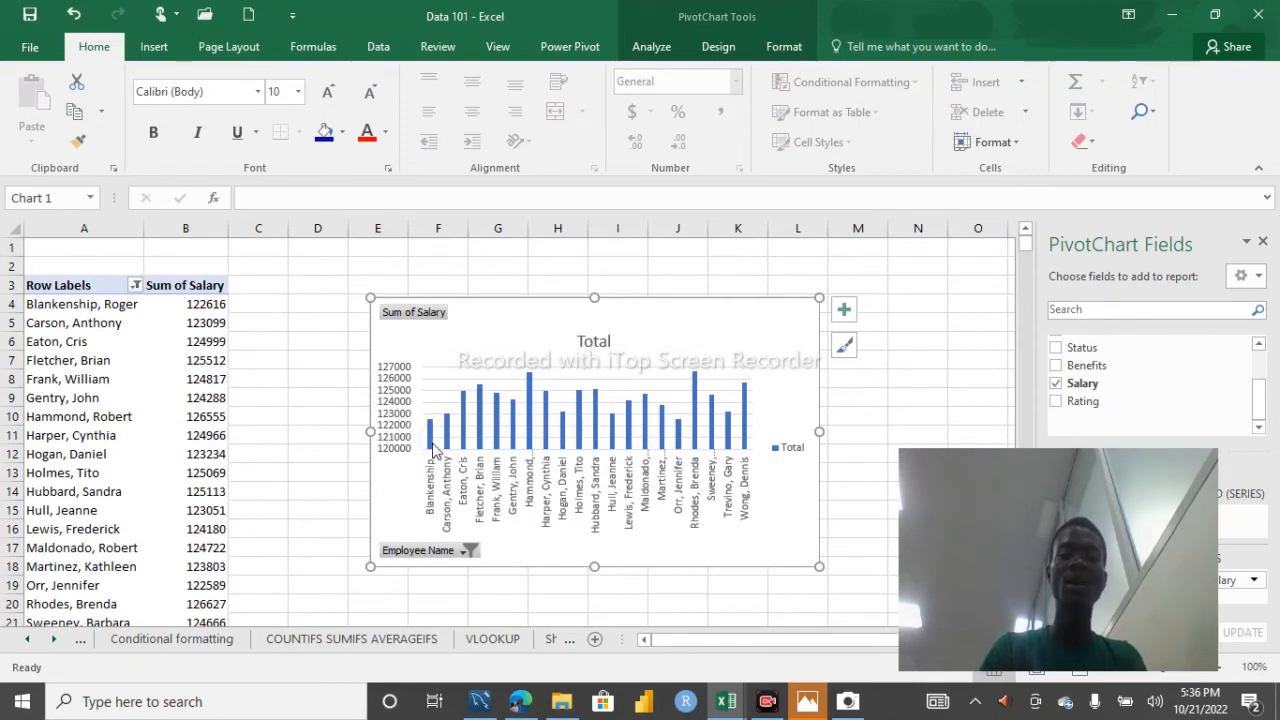
mouse_move(433, 450)
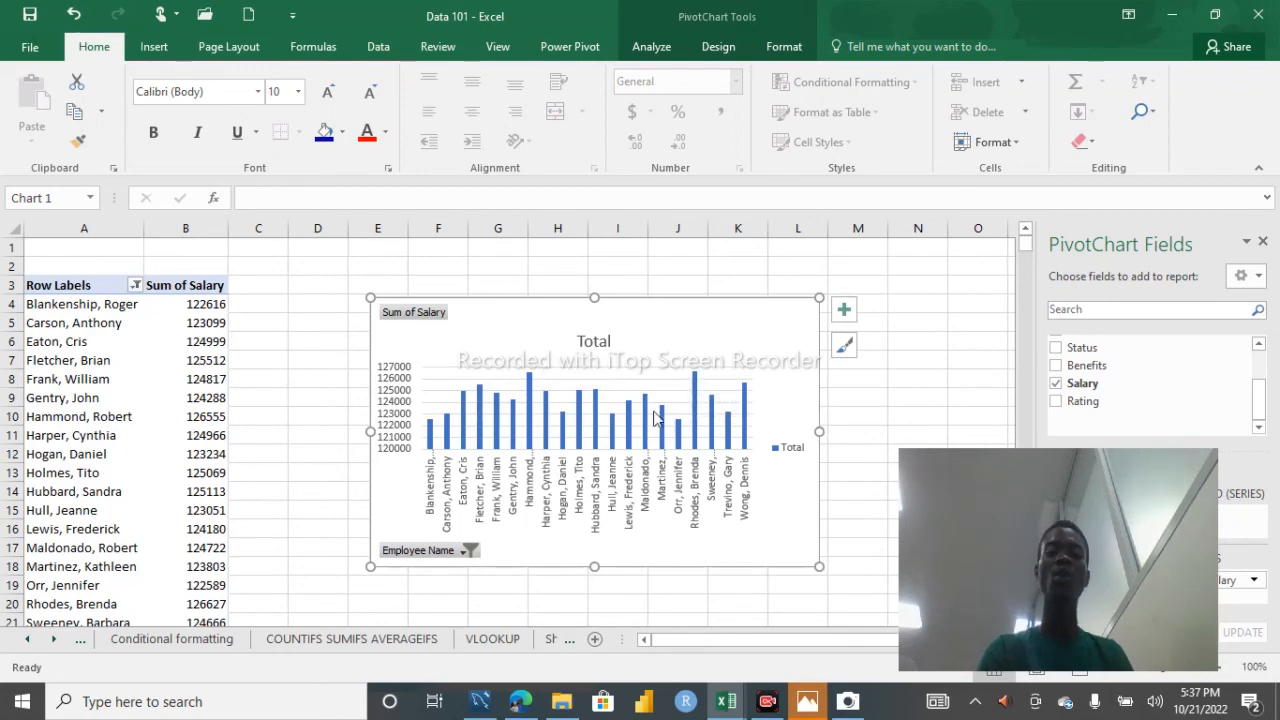
mouse_move(676, 328)
mouse_down()
mouse_move(560, 314)
mouse_move(560, 289)
mouse_up()
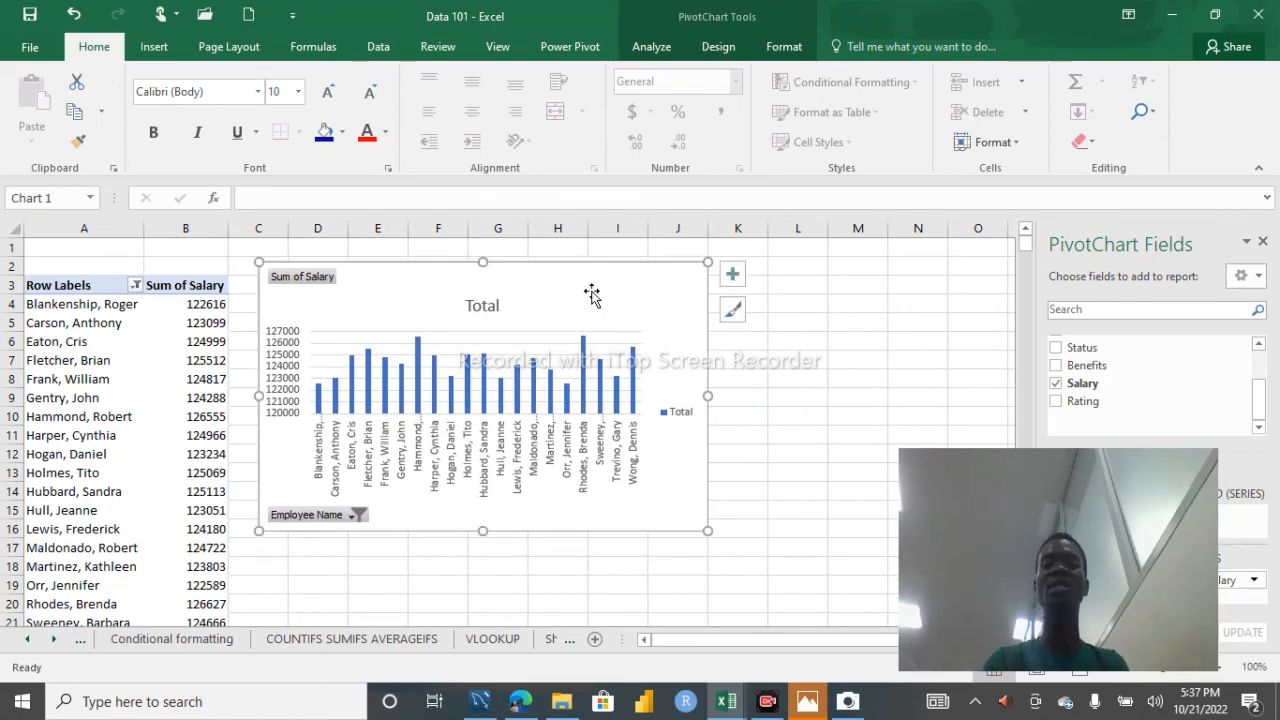
click(804, 369)
drag(953, 470, 545, 539)
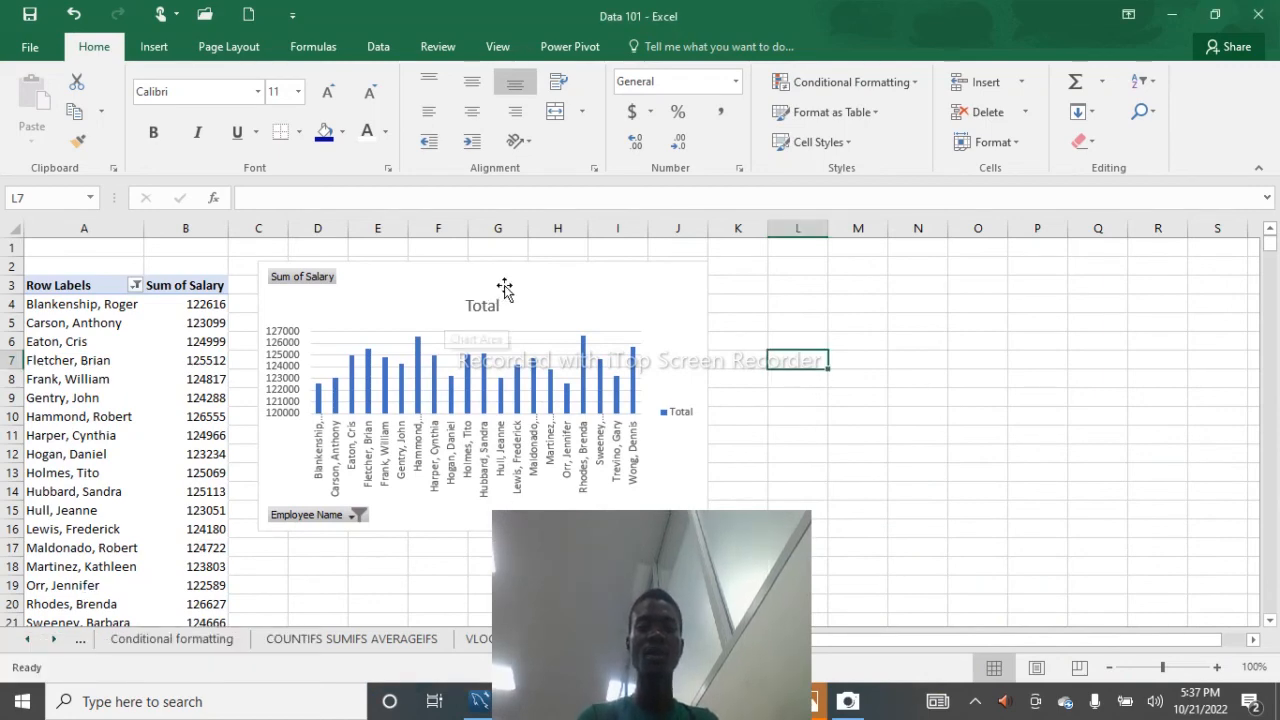
drag(604, 534, 506, 550)
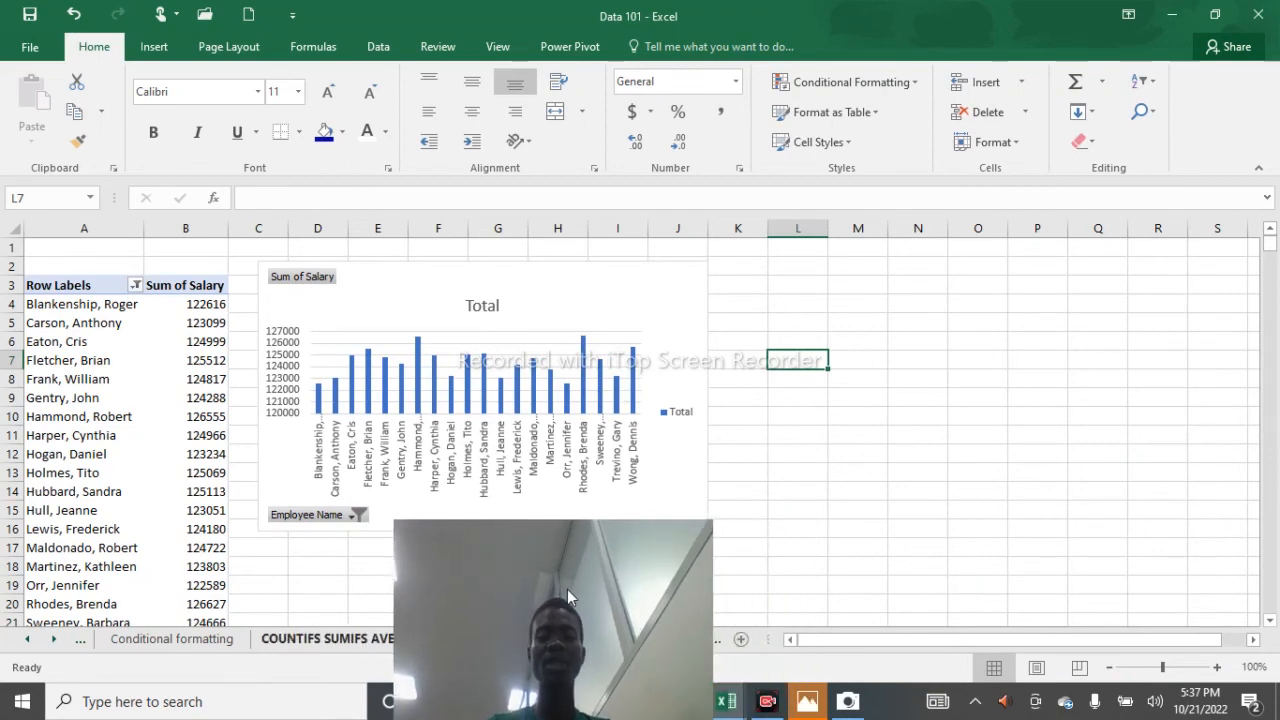
Step: Clear the single-employee detail table in A1:H2 of Sheet6
drag(569, 534, 384, 582)
click(577, 641)
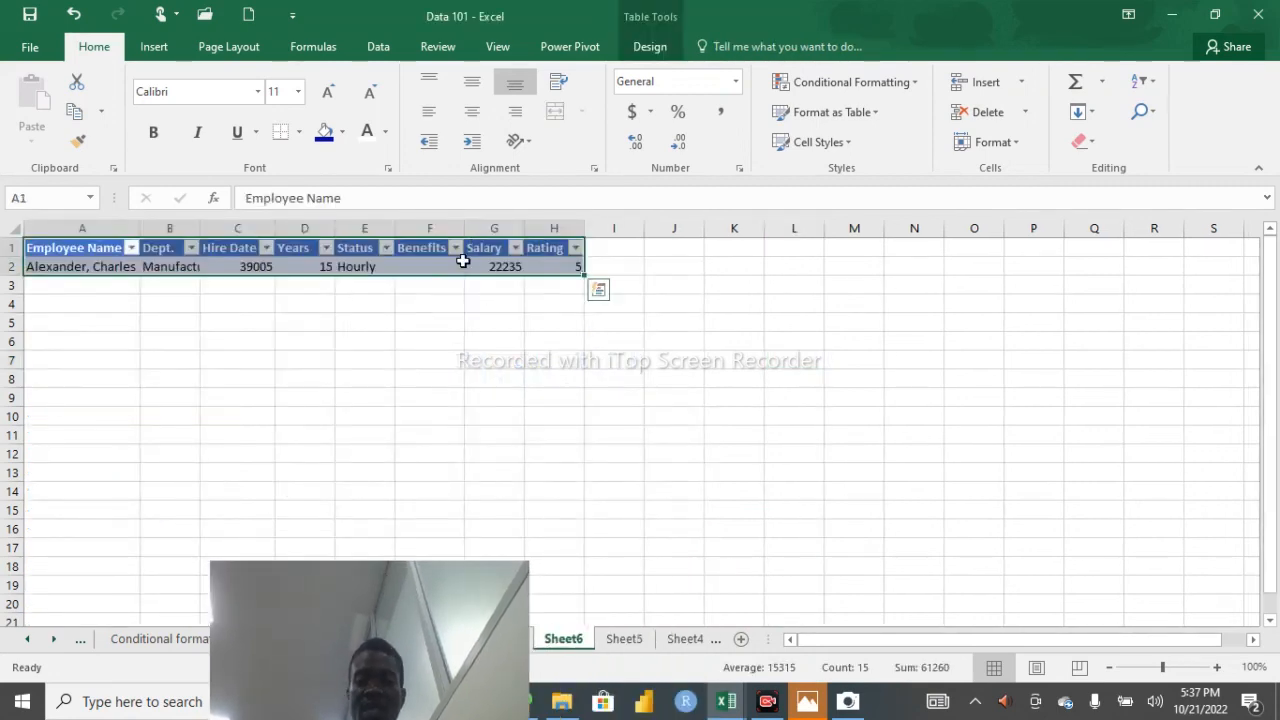
key(Delete)
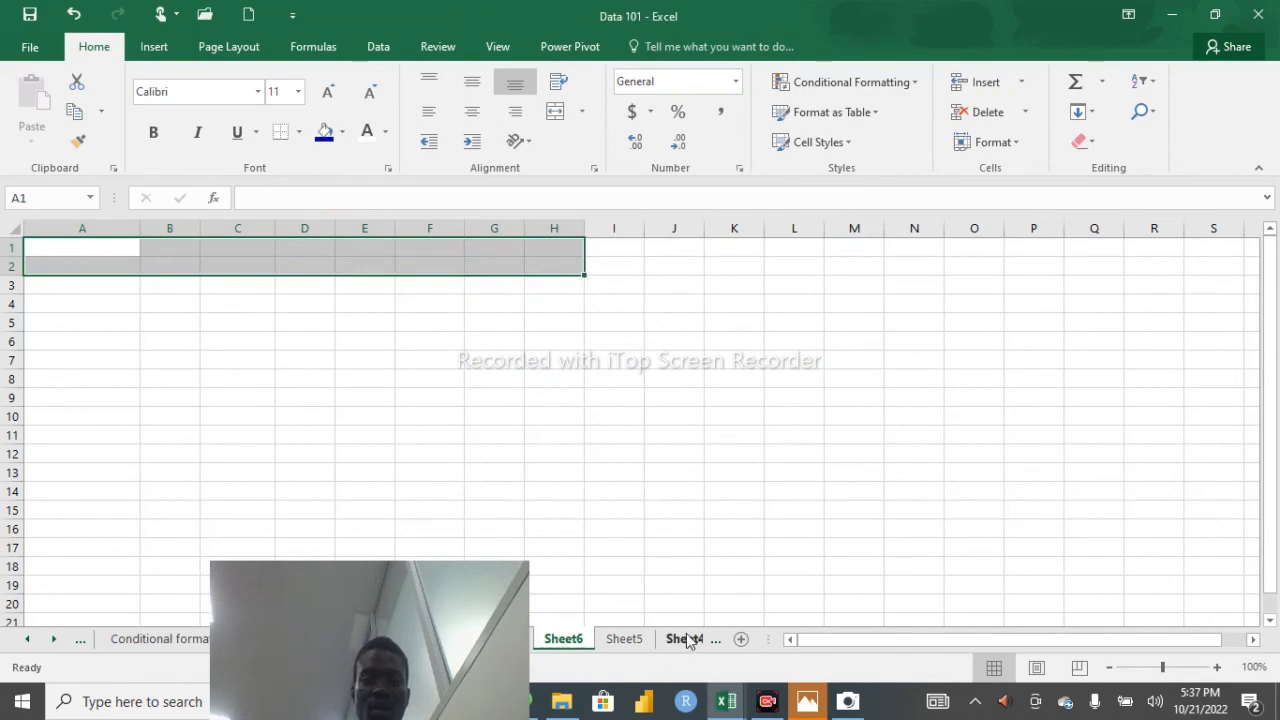
Step: Create a combined PivotChart and PivotTable on a new worksheet from the employee data Table2 on Sheet4
click(684, 639)
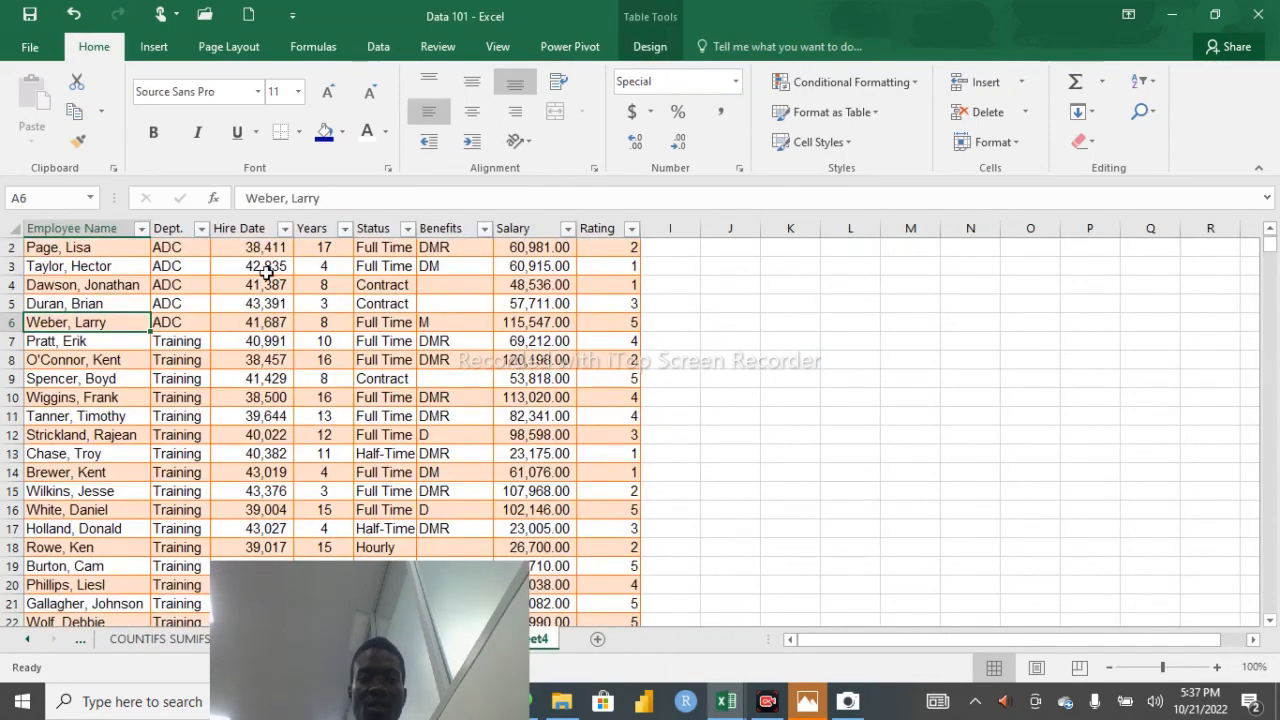
click(266, 272)
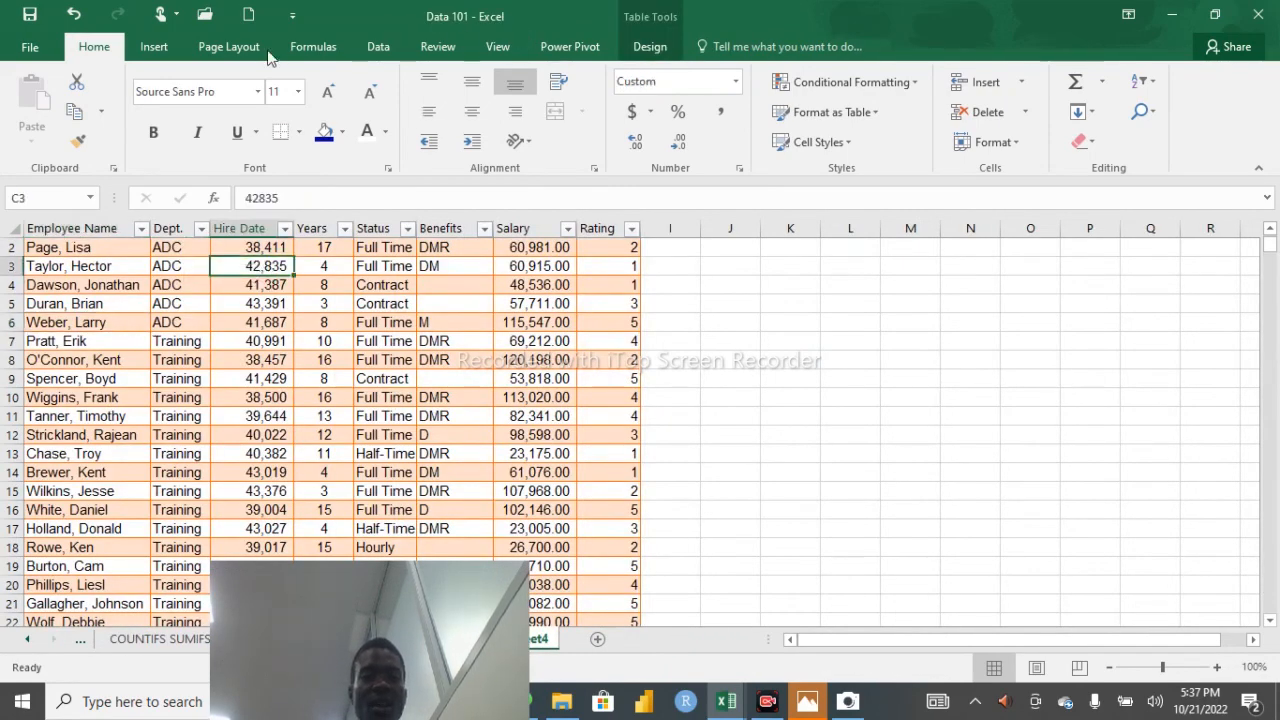
click(156, 45)
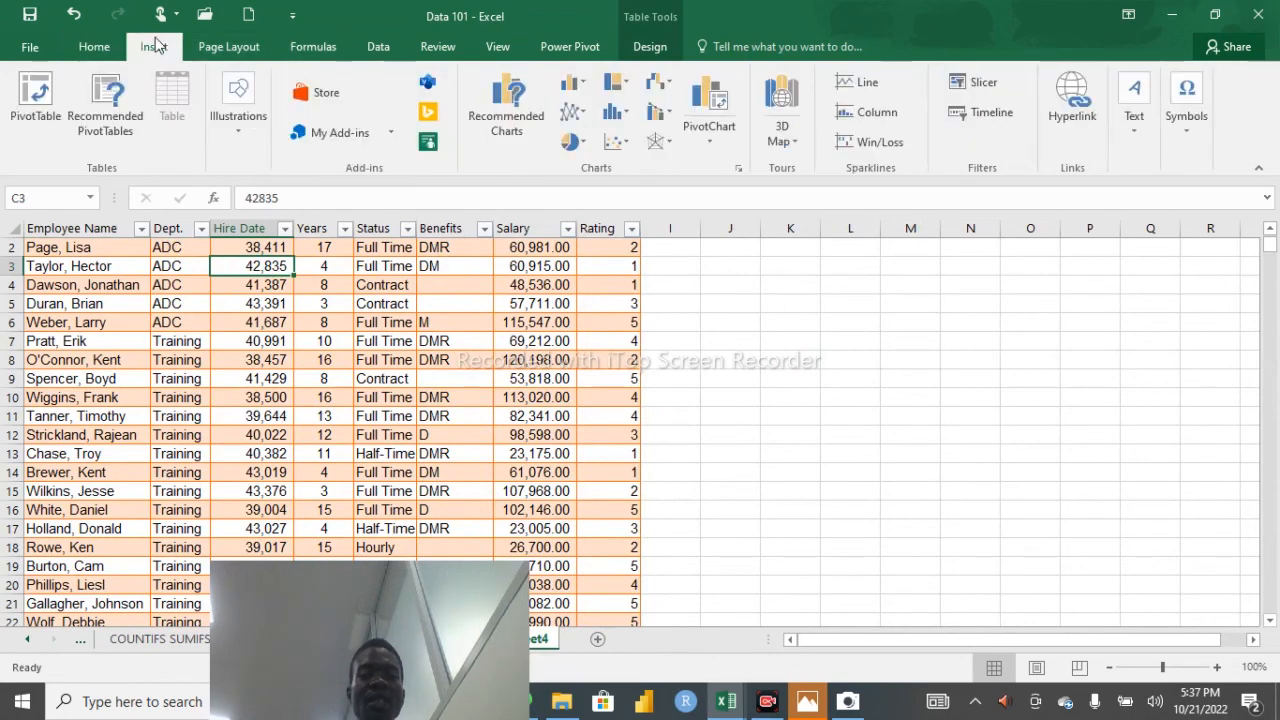
click(711, 140)
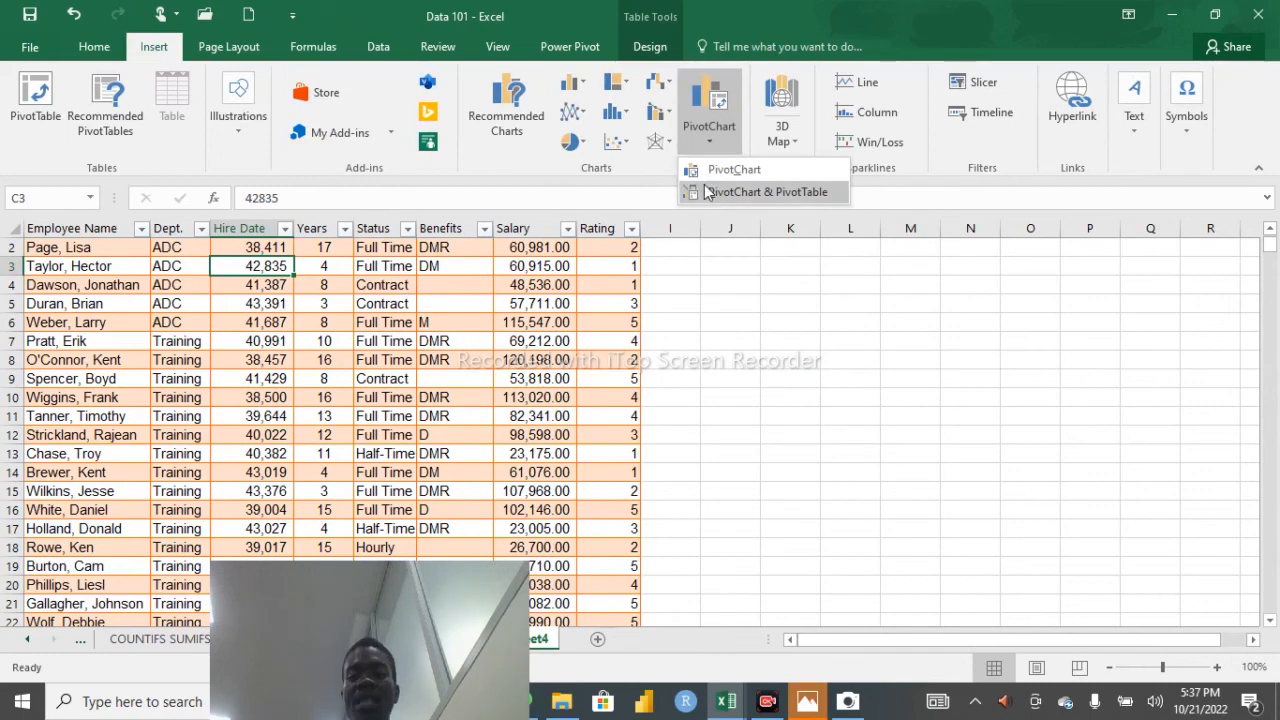
click(745, 192)
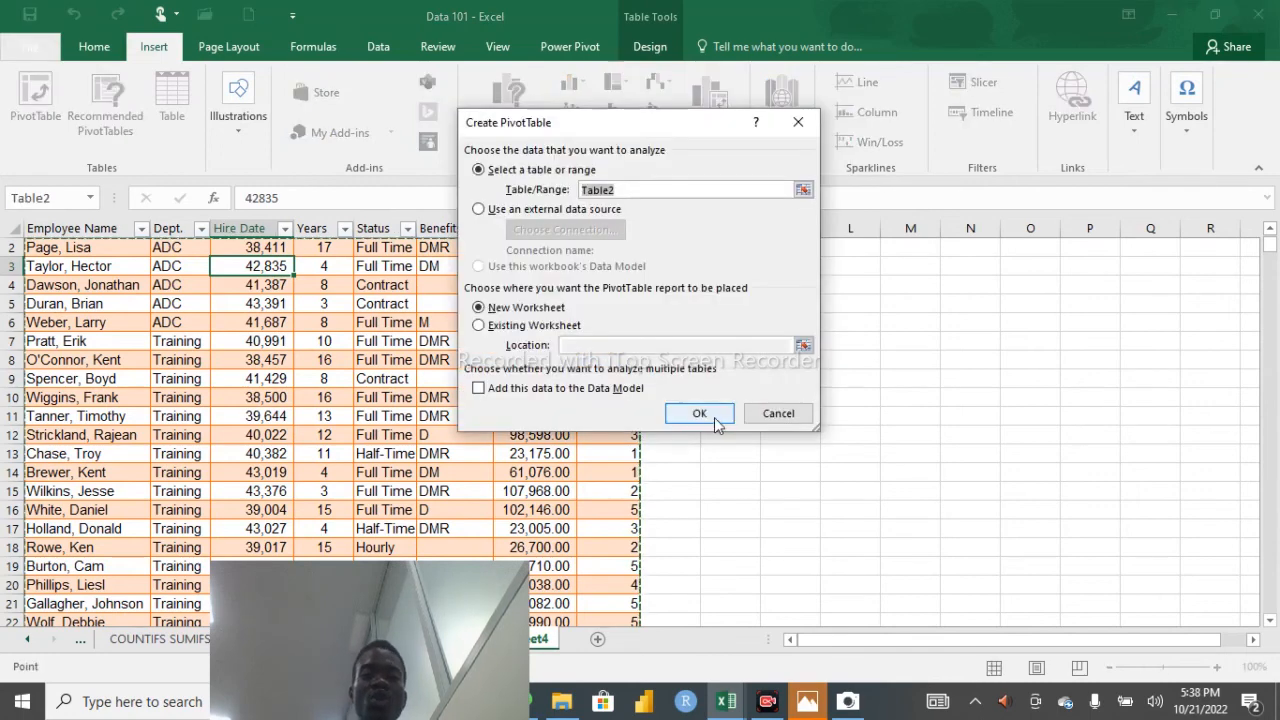
click(702, 415)
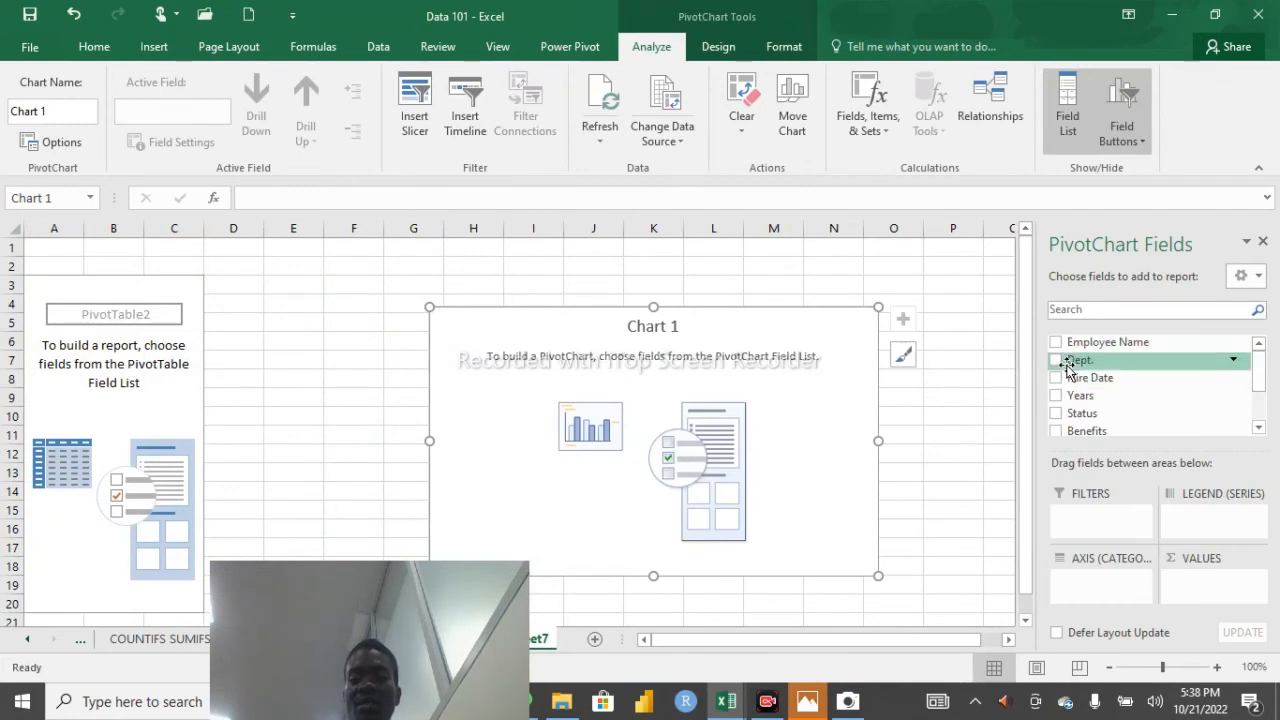
Step: Summarise Sum of Salary by Dept. in the new PivotTable and move the PivotChart about two columns closer to it
click(1057, 363)
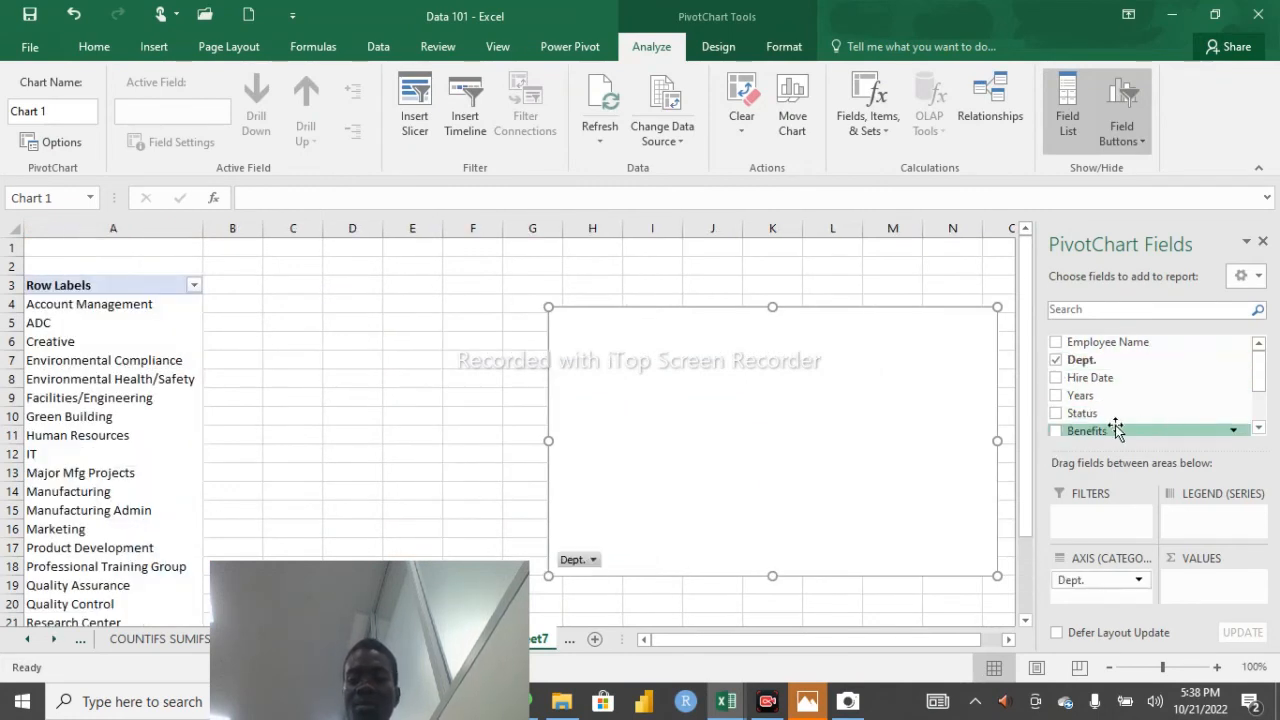
click(1260, 428)
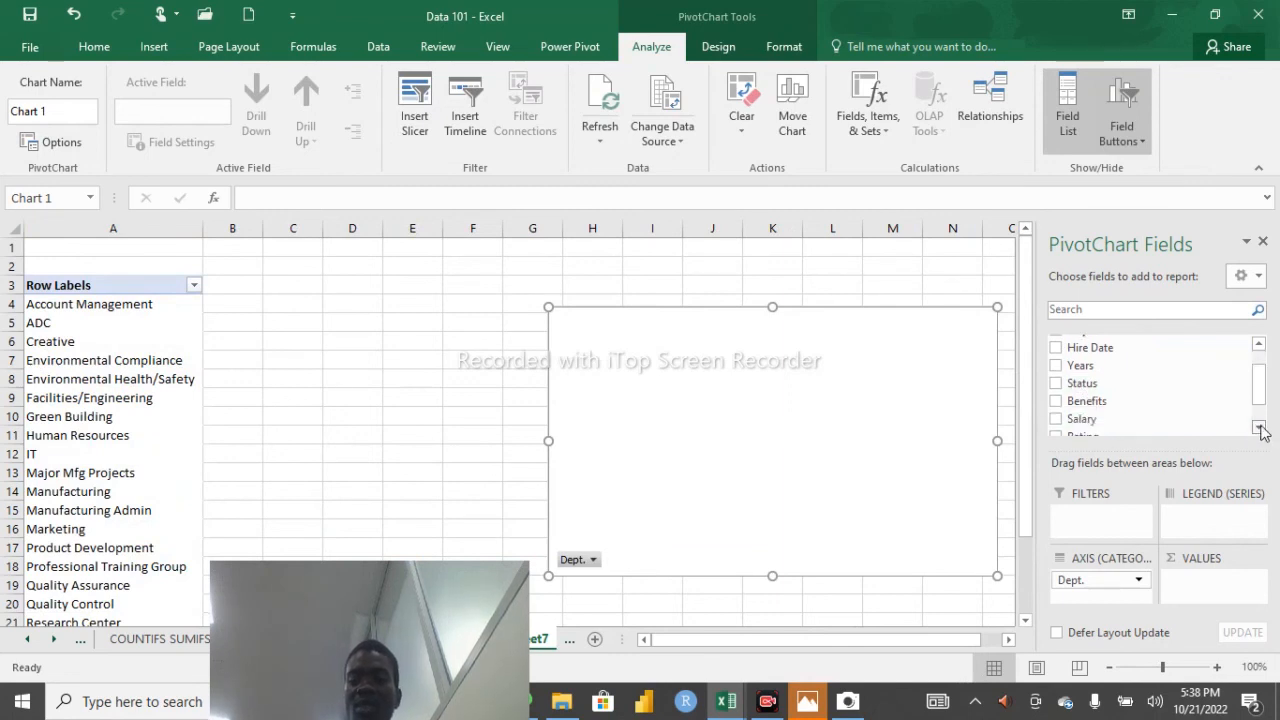
click(1057, 419)
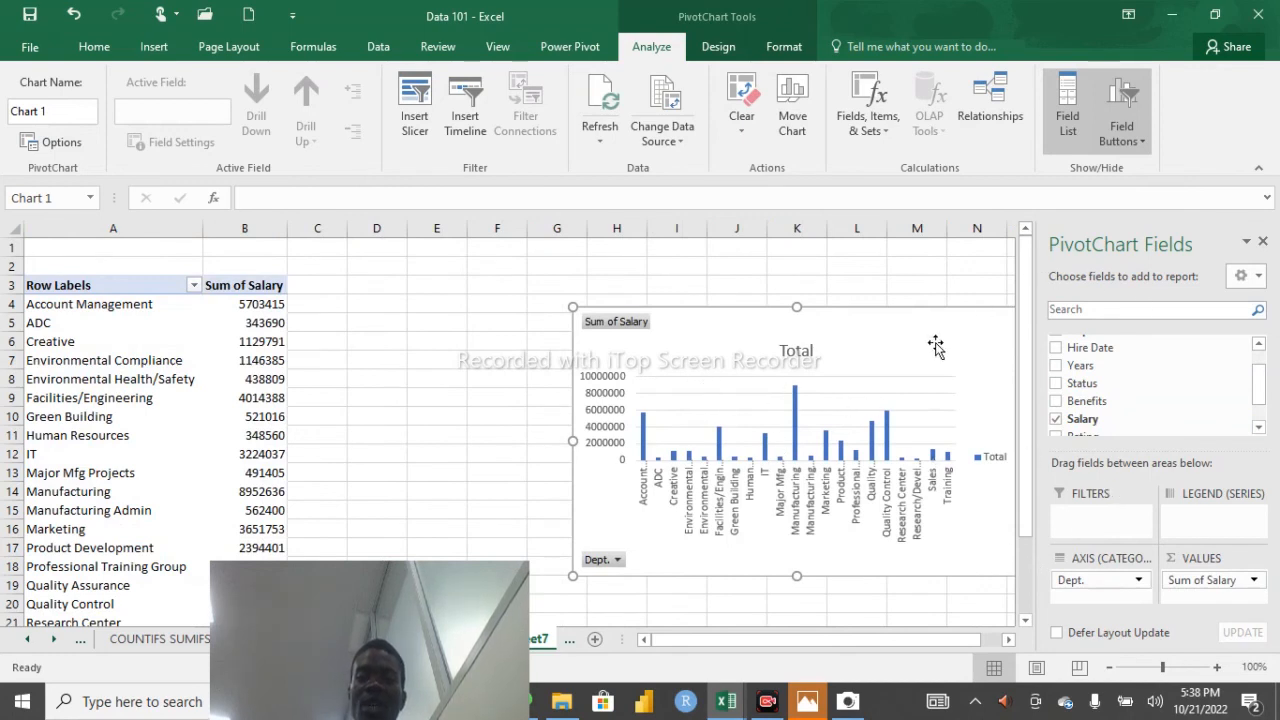
drag(935, 345, 820, 320)
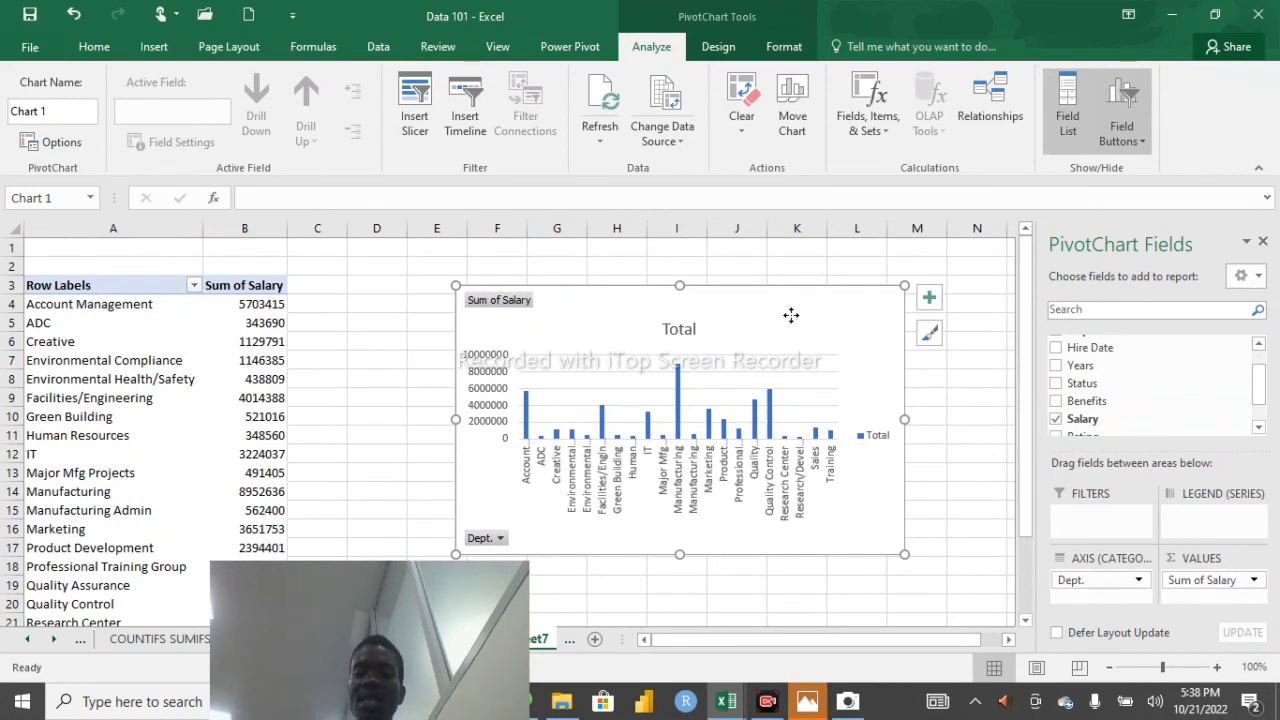
Step: Change the department salary PivotChart to a Pie chart and place it beside the PivotTable, spanning about columns D to K from row 2 down
right_click(793, 320)
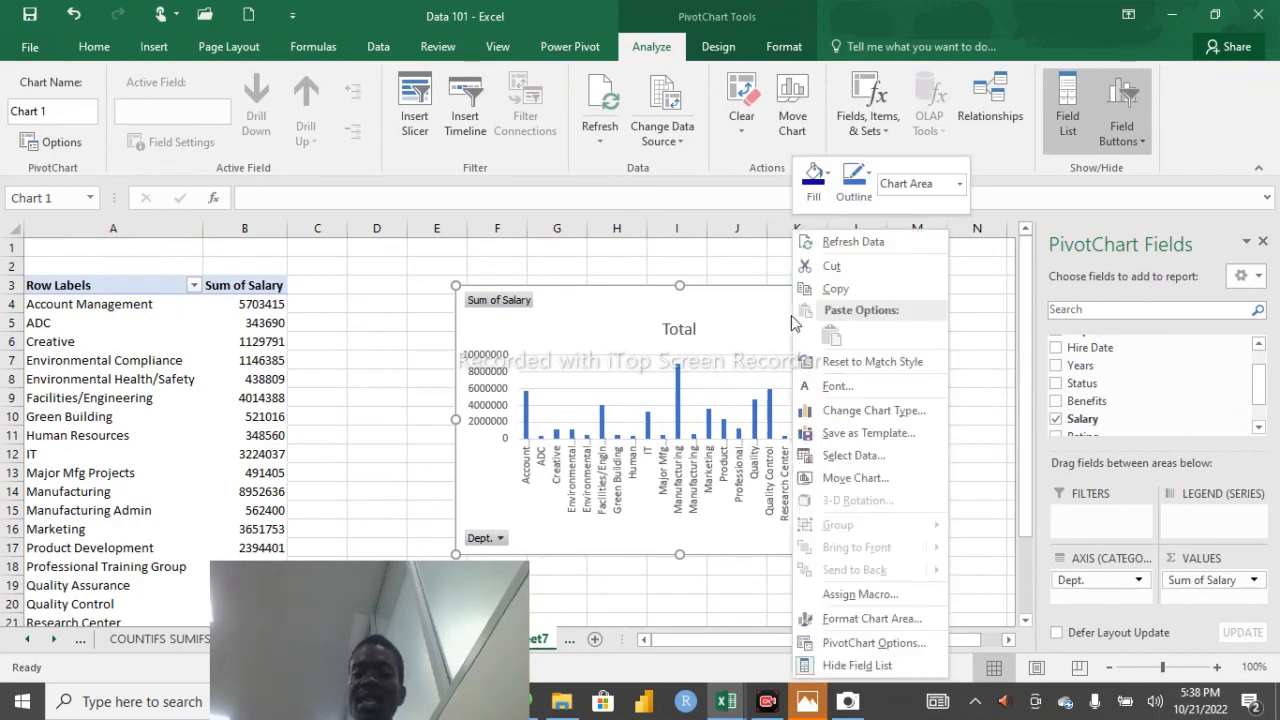
click(882, 411)
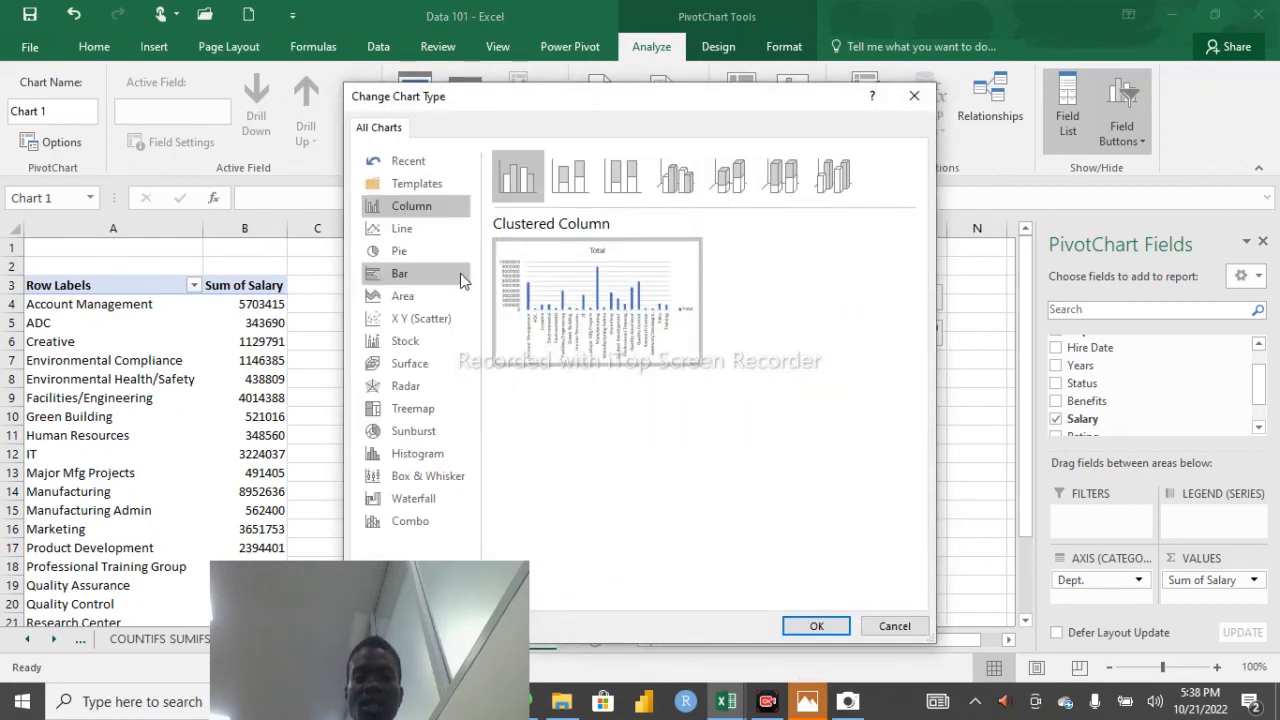
click(418, 255)
mouse_move(620, 345)
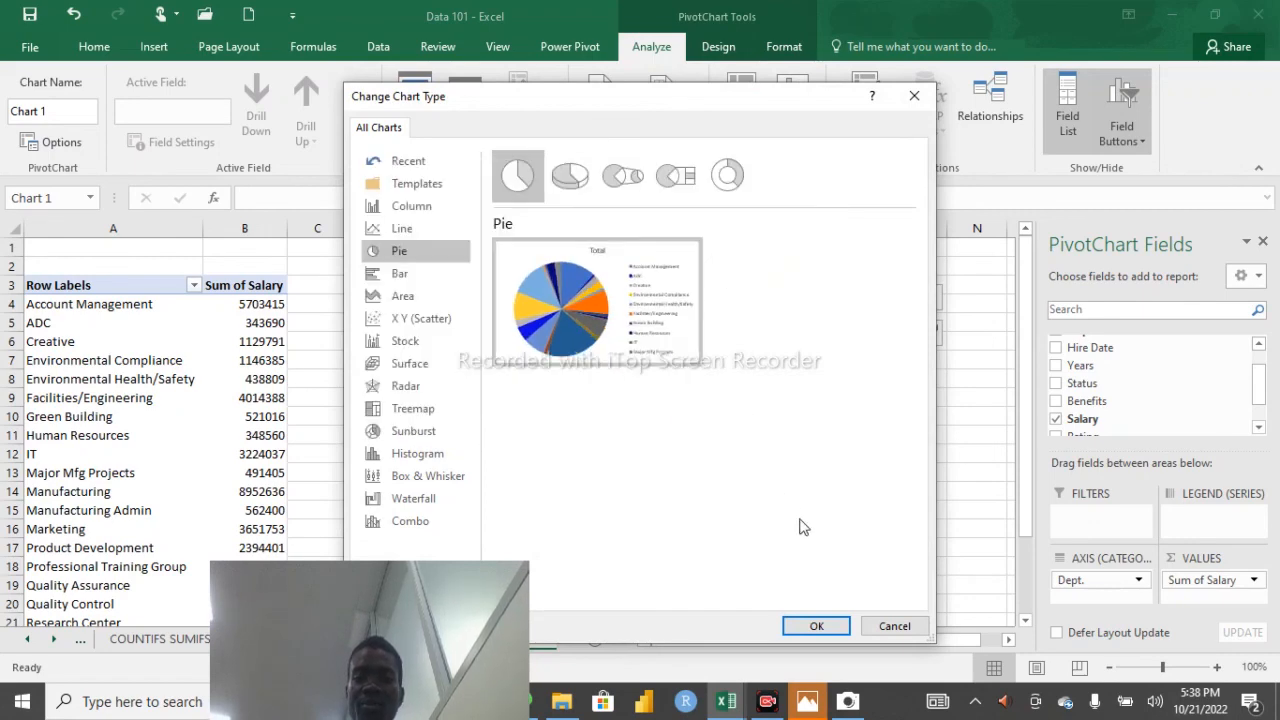
click(817, 626)
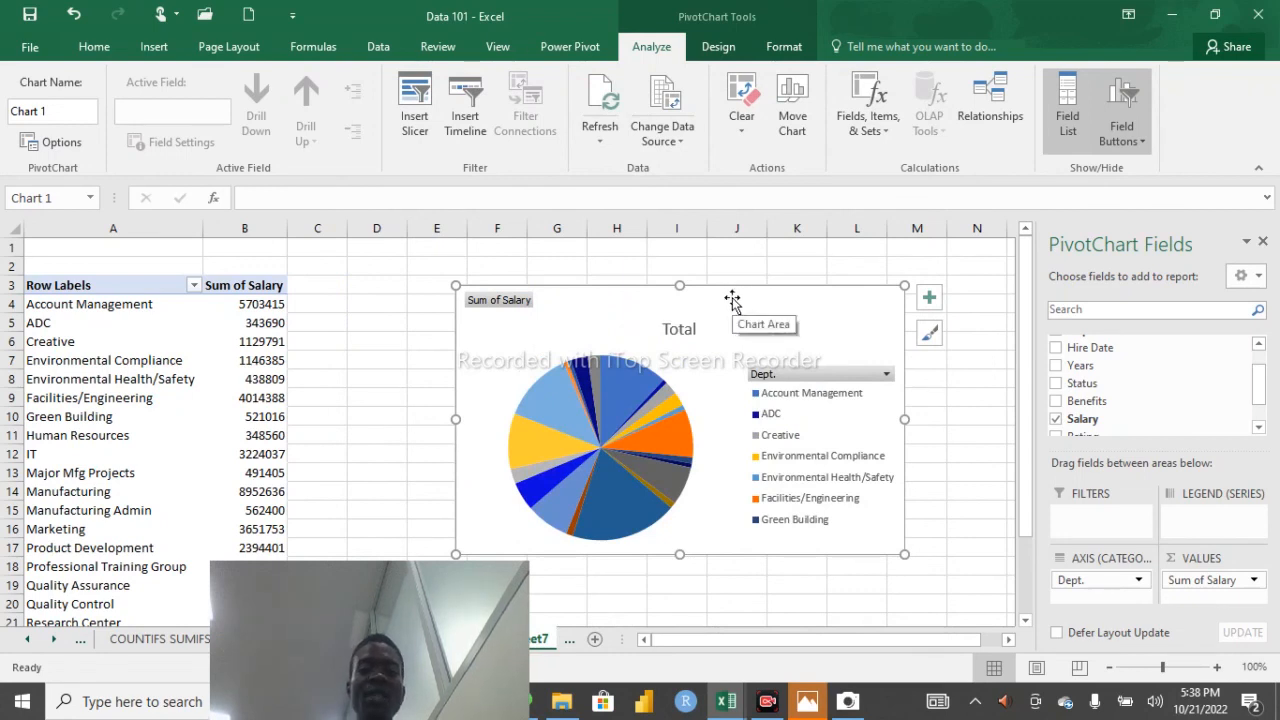
drag(731, 297, 640, 284)
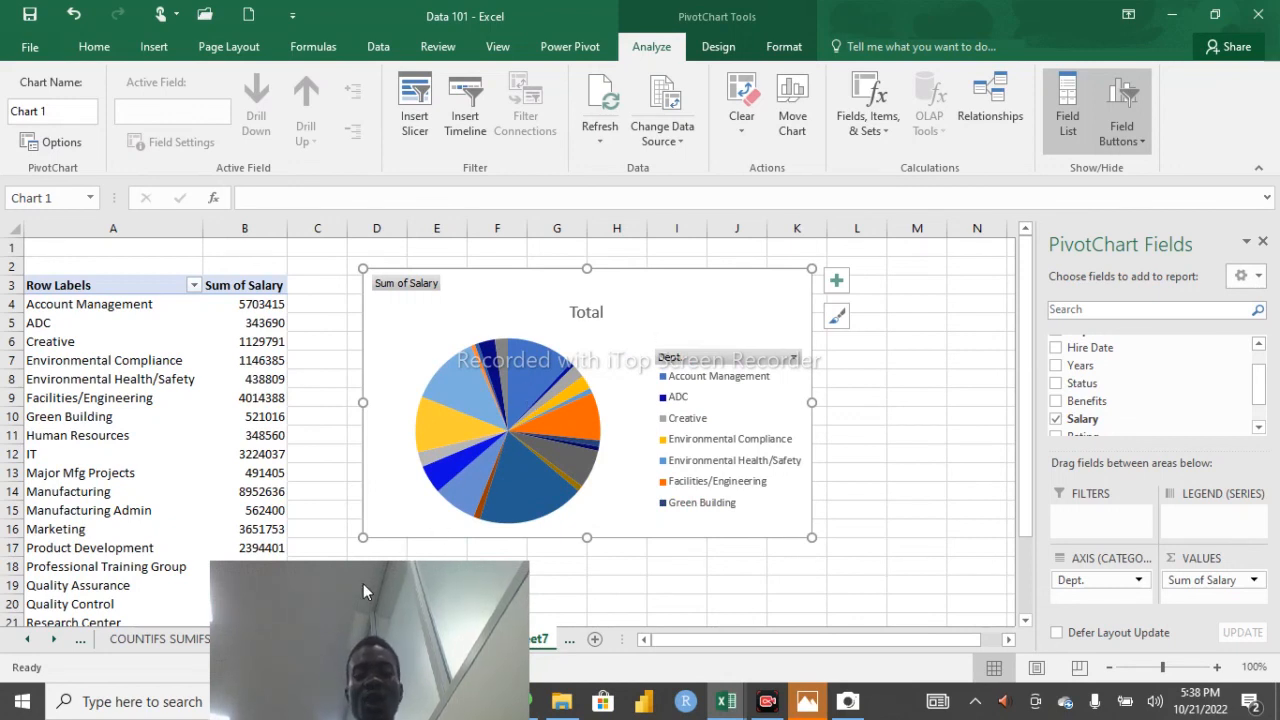
drag(363, 584, 1007, 404)
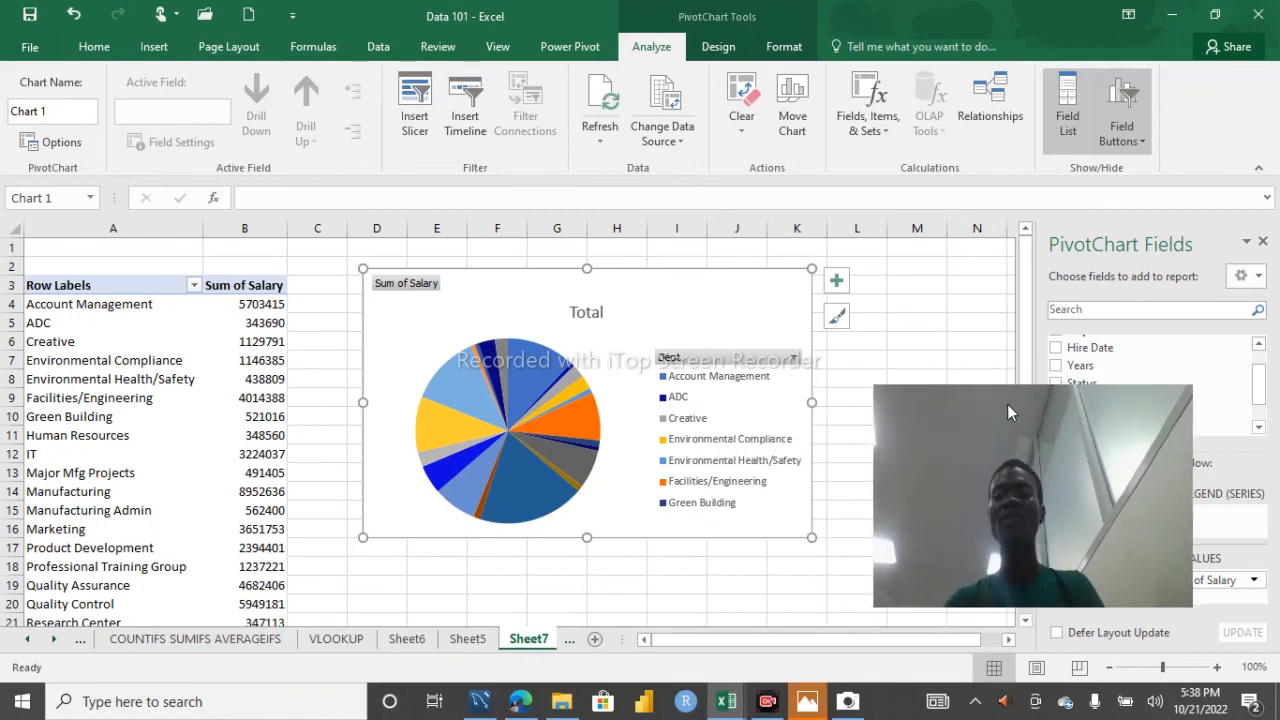